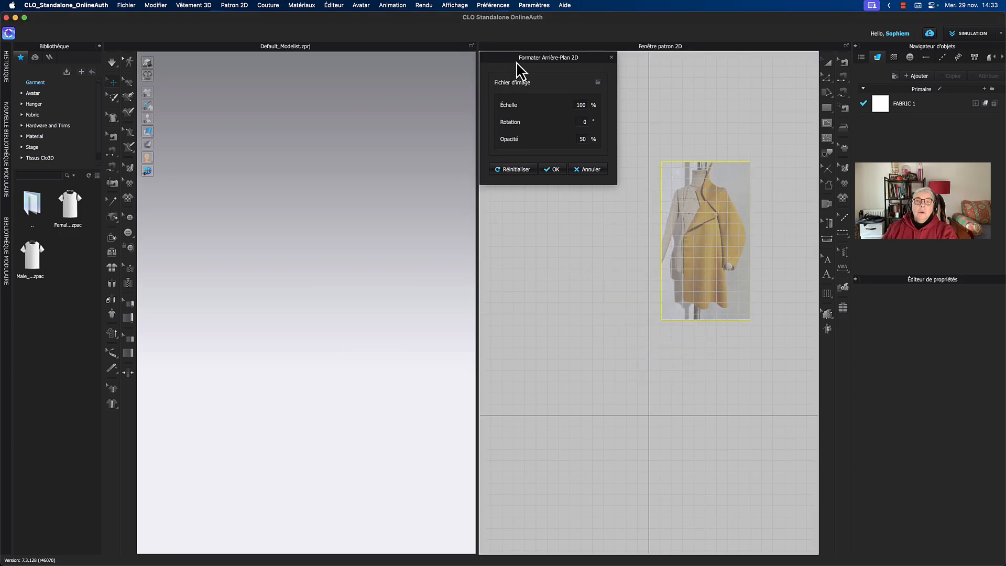
Accept the coat photo as the 2D background image, keeping 100% scale, 0° rotation and 50% opacity
drag(523, 65, 296, 106)
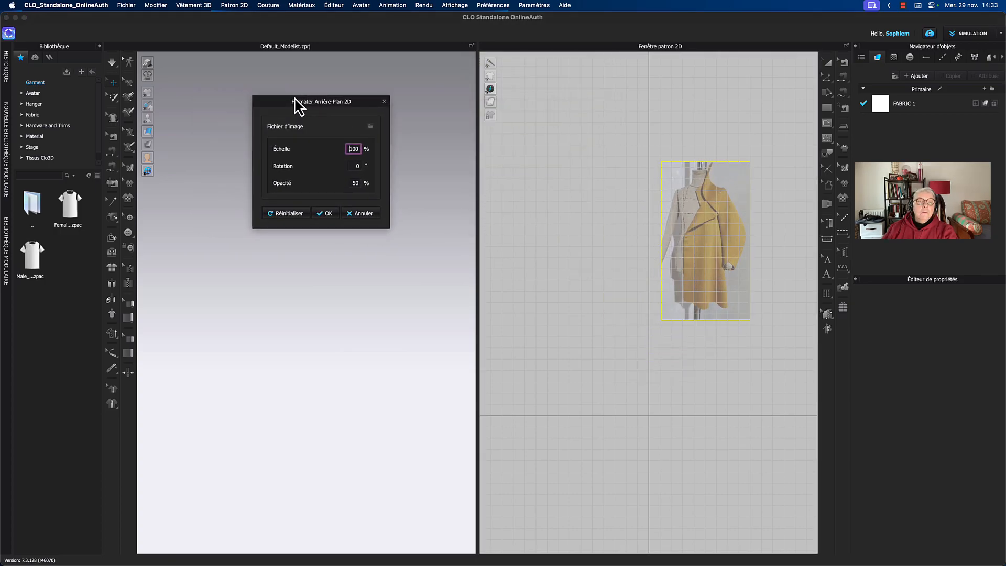
click(328, 214)
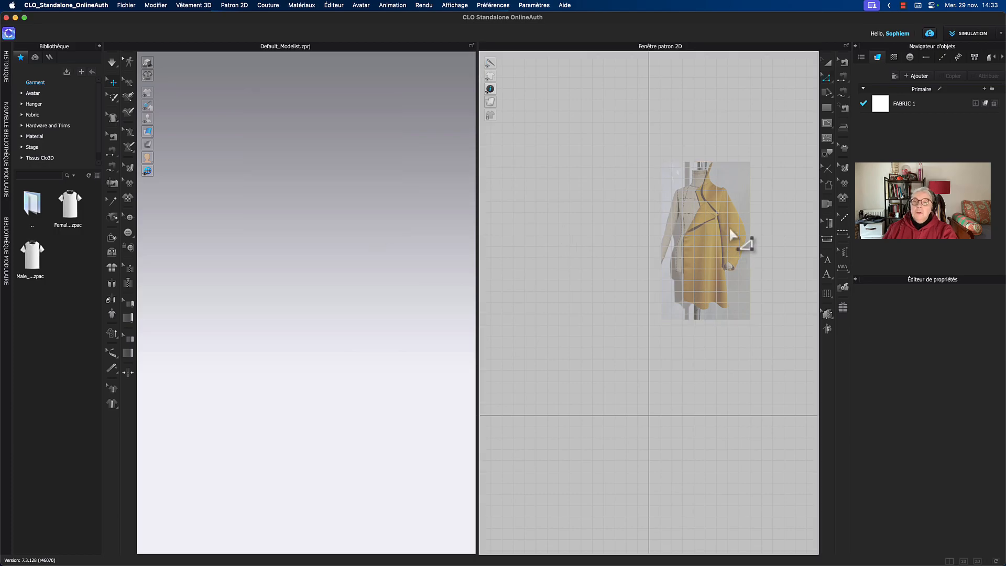
Turn off the 2D grid display in the grid properties
scroll(717, 234, up, 10)
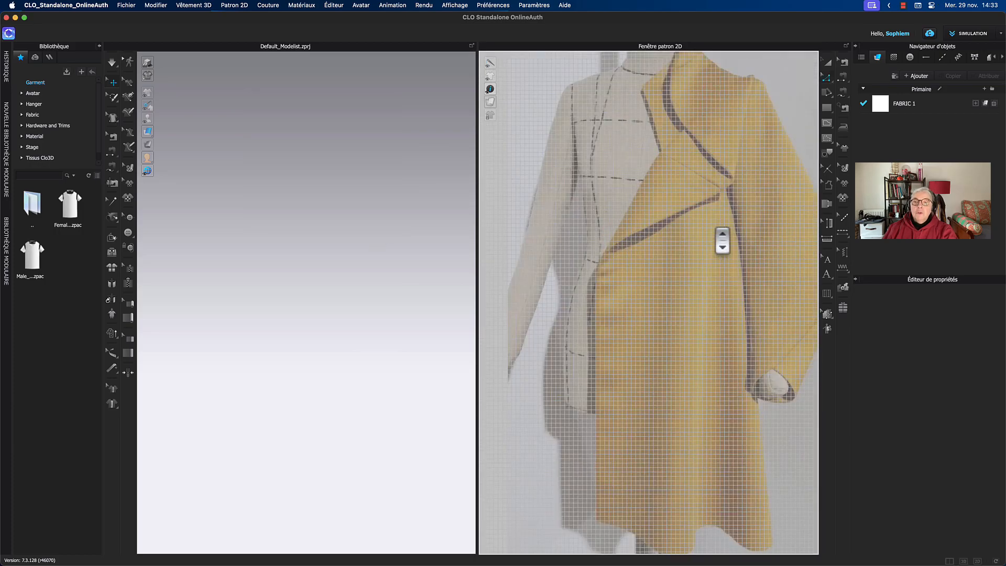
click(540, 10)
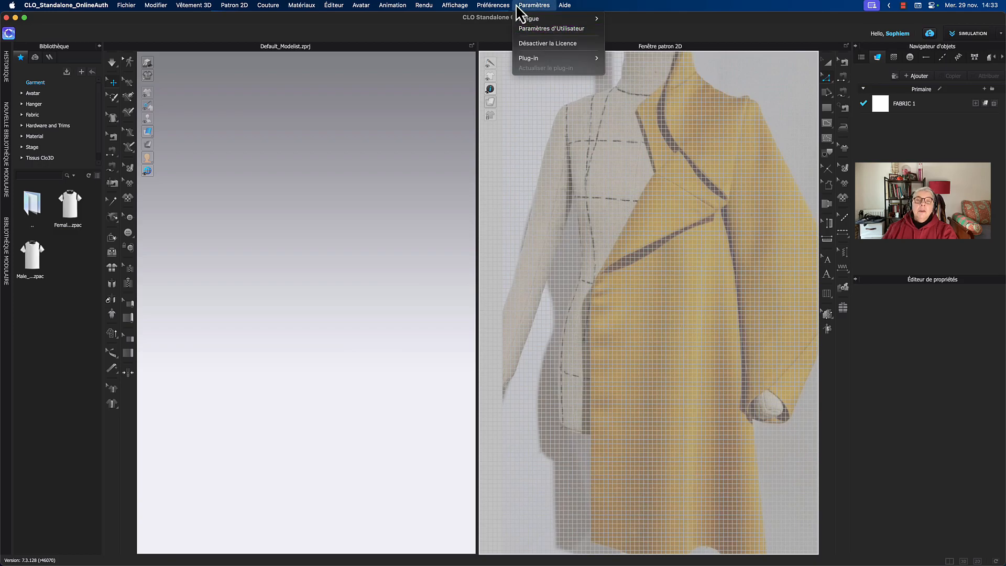
mouse_move(495, 6)
mouse_move(514, 84)
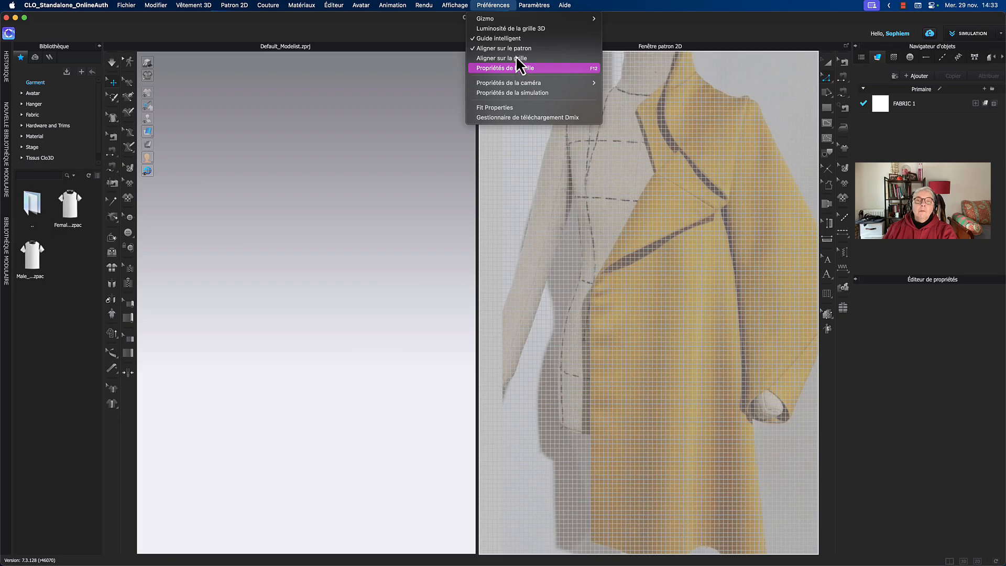
click(517, 68)
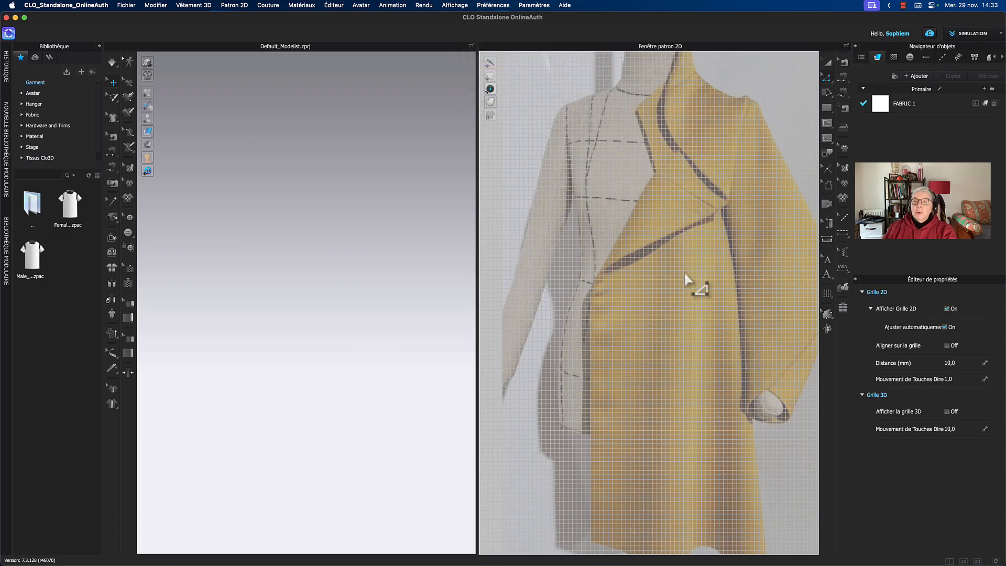
click(948, 309)
Set the background coat photo's opacity to 100% and shift the photo to the right of the 2D origin
scroll(662, 267, down, 3)
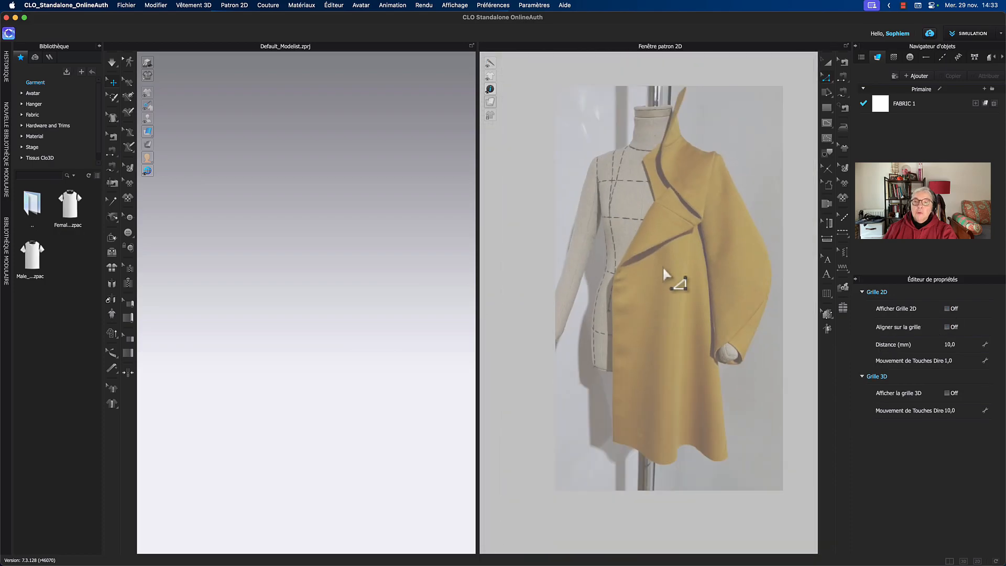
click(653, 268)
right_click(652, 266)
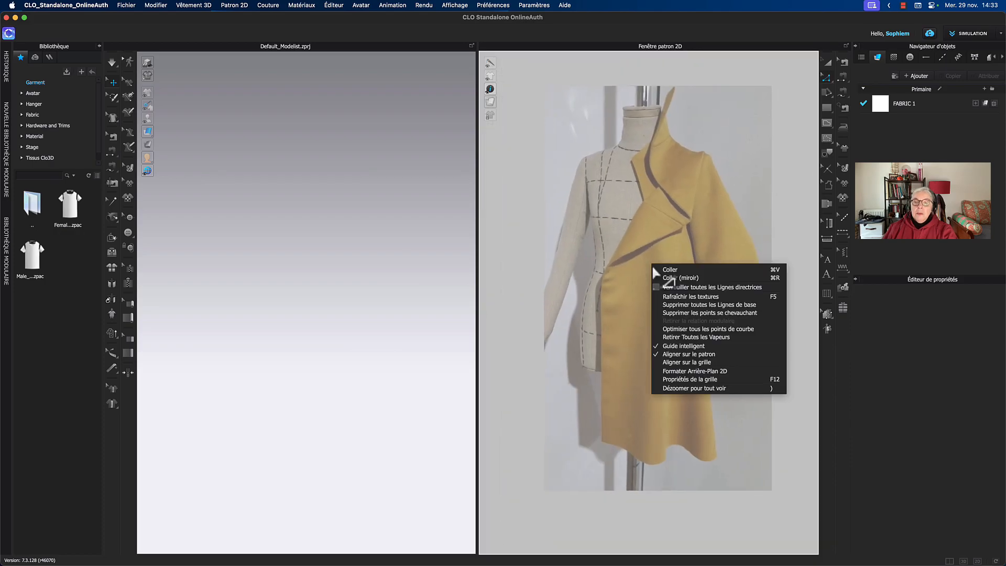
click(695, 371)
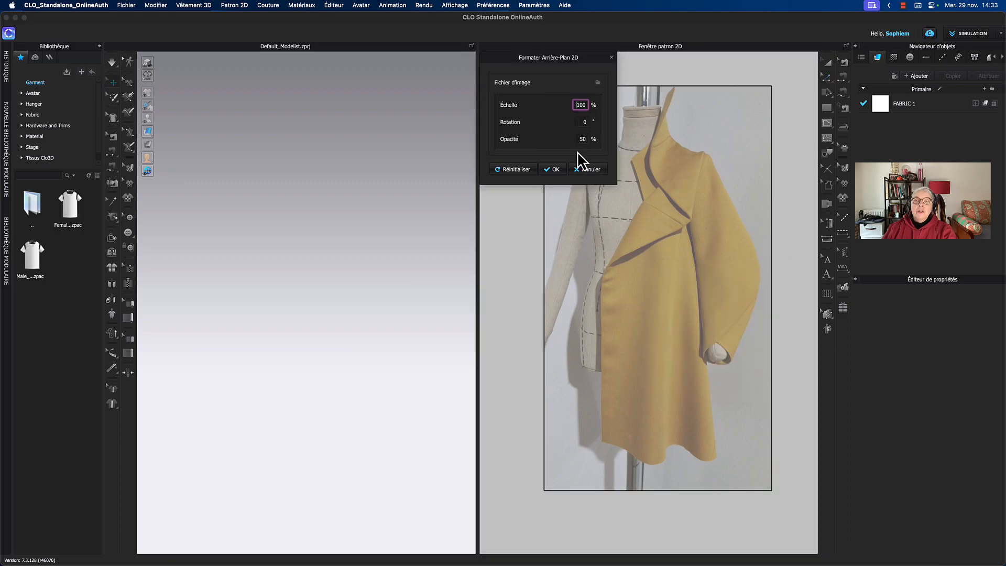
double_click(585, 139)
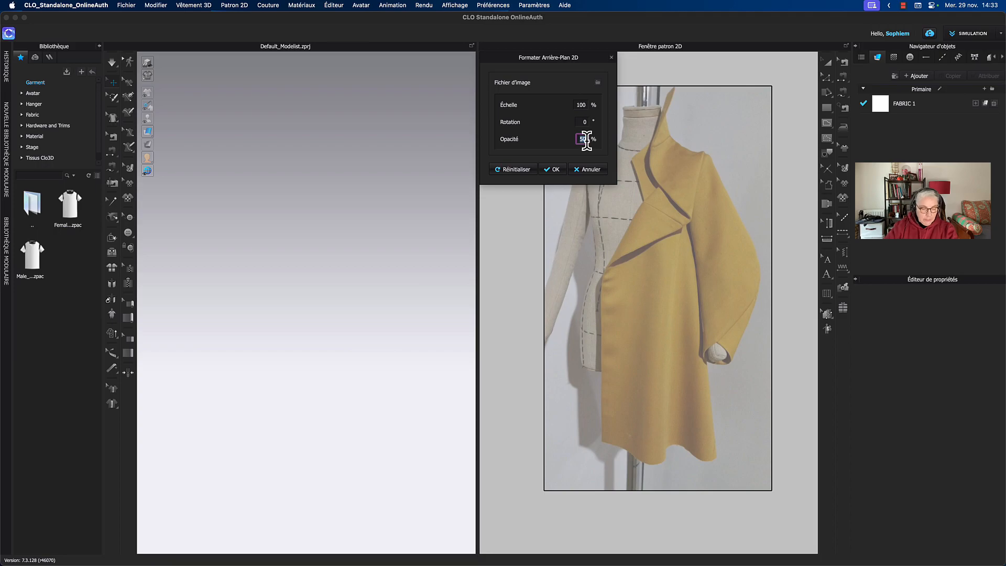
text(100)
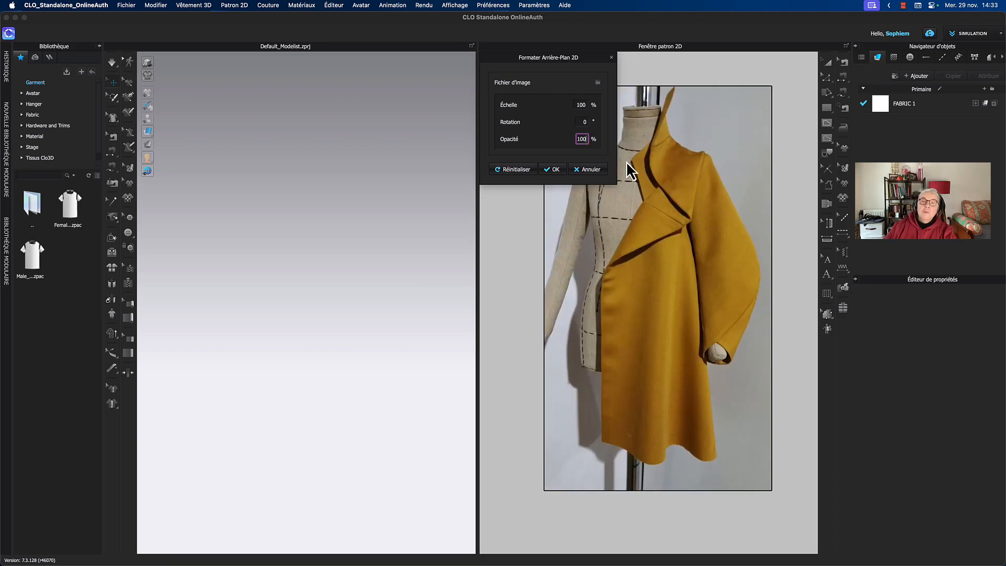
drag(546, 52, 399, 85)
scroll(648, 197, up, 3)
scroll(649, 204, down, 5)
mouse_move(653, 221)
middle_down()
mouse_move(735, 250)
mouse_move(646, 221)
middle_up()
scroll(730, 244, down, 5)
drag(646, 221, 688, 244)
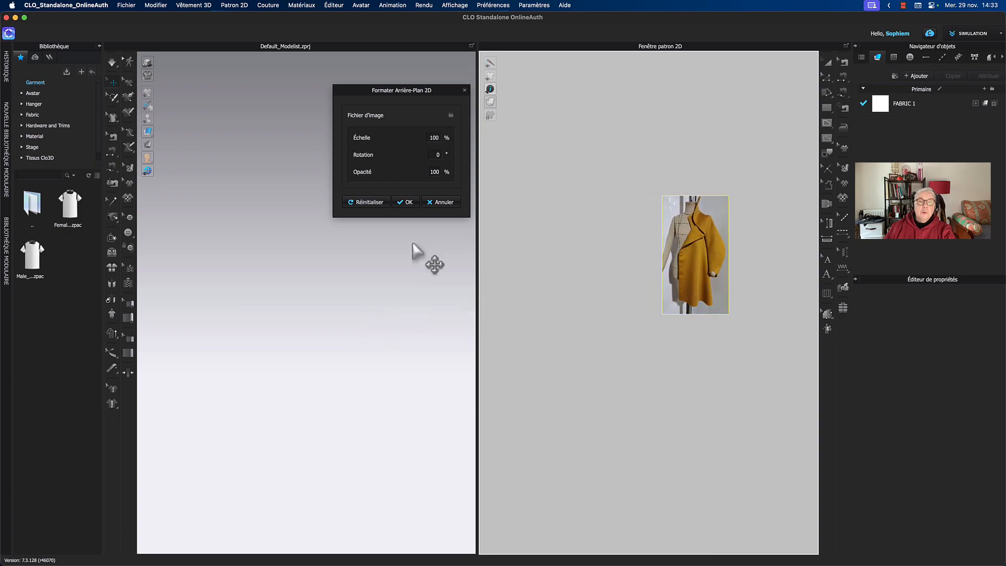
click(409, 202)
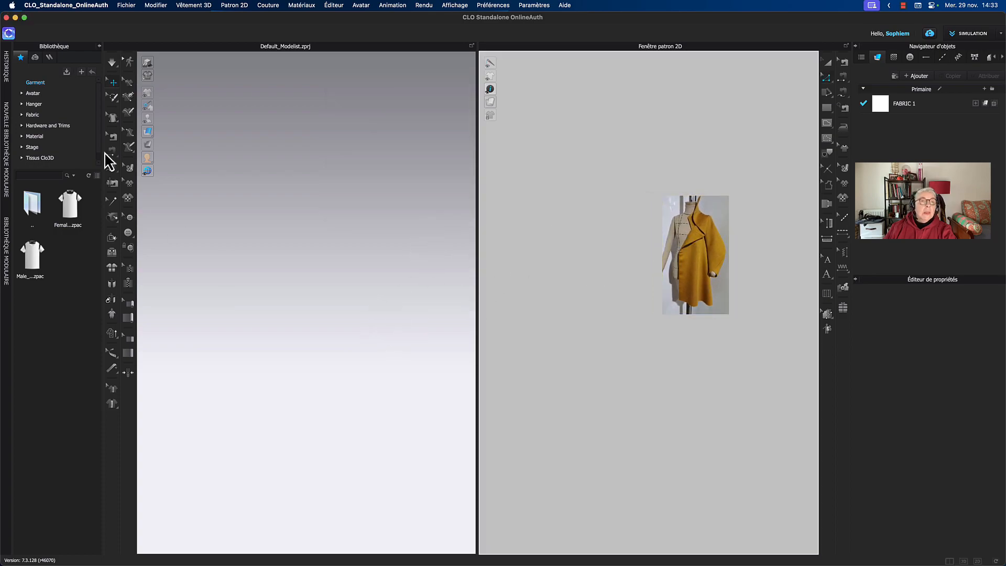
Load the last avatar file from the Female_V2 folder of the Avatar library
click(127, 5)
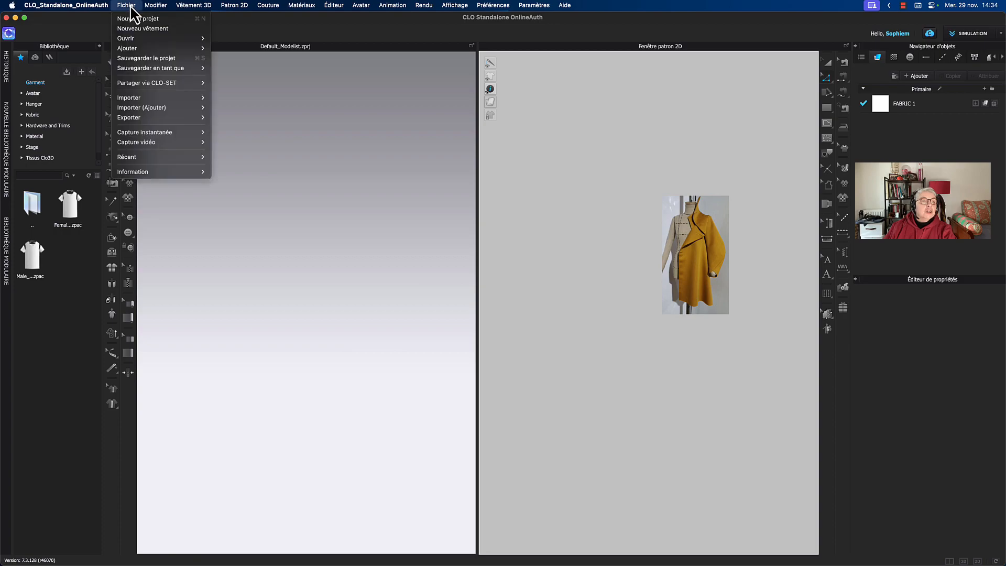
click(66, 251)
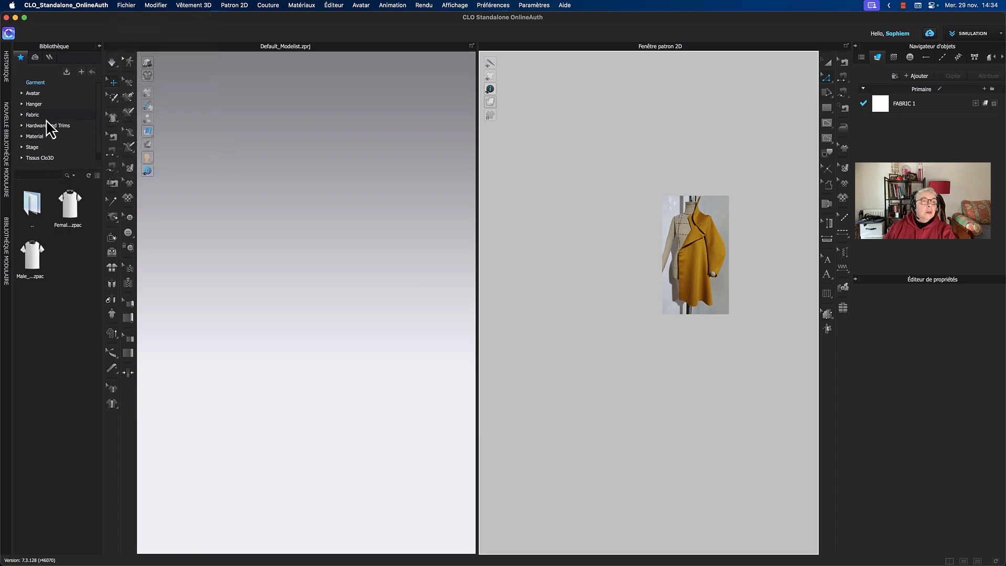
click(35, 93)
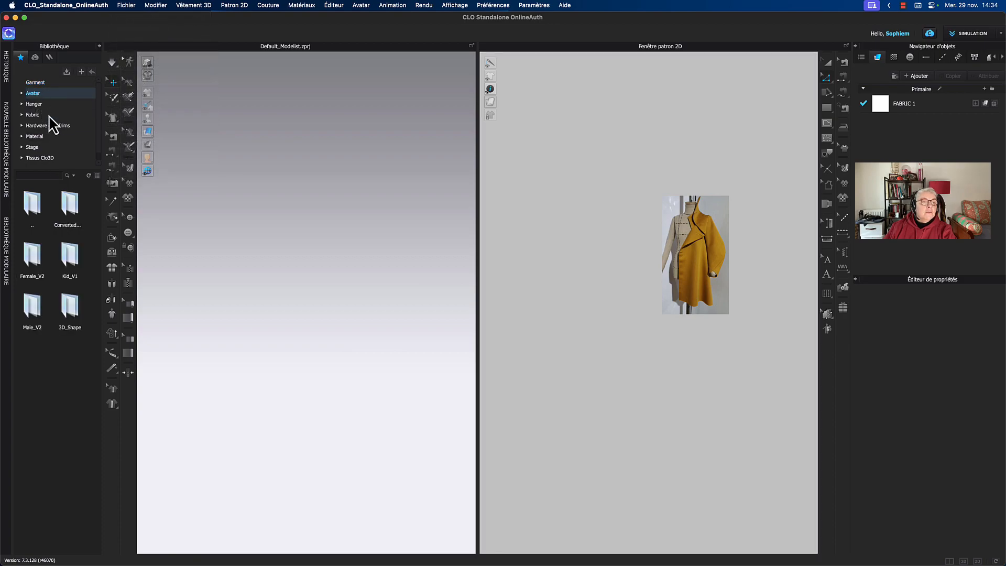
double_click(36, 270)
scroll(70, 451, down, 5)
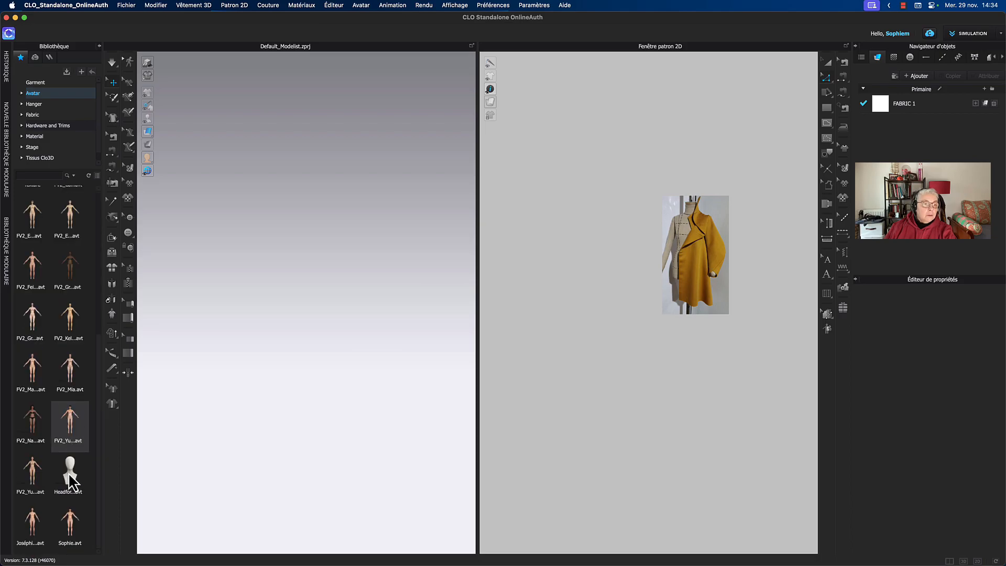
double_click(73, 520)
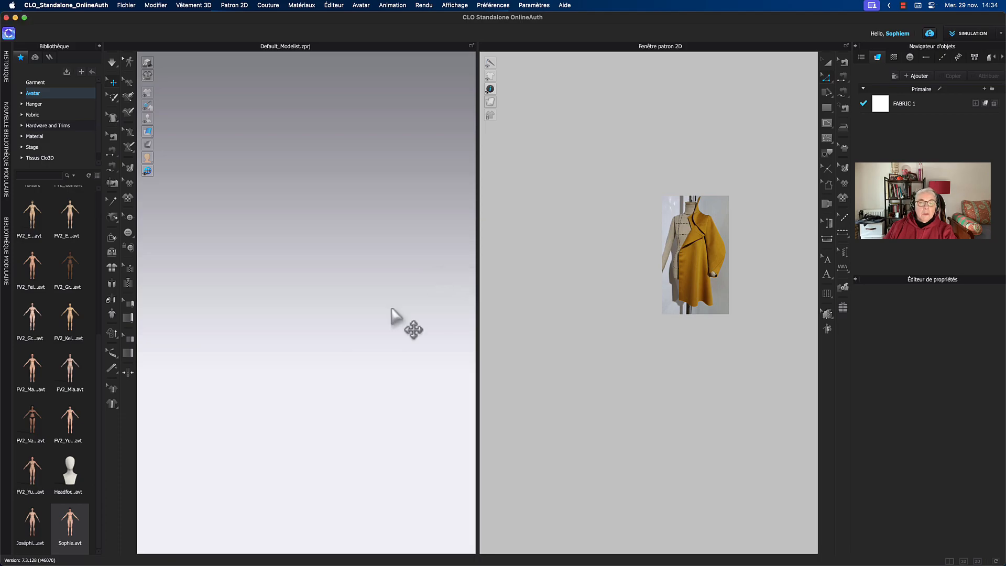
Display the ground grid under the avatar in the 3D view
mouse_move(149, 172)
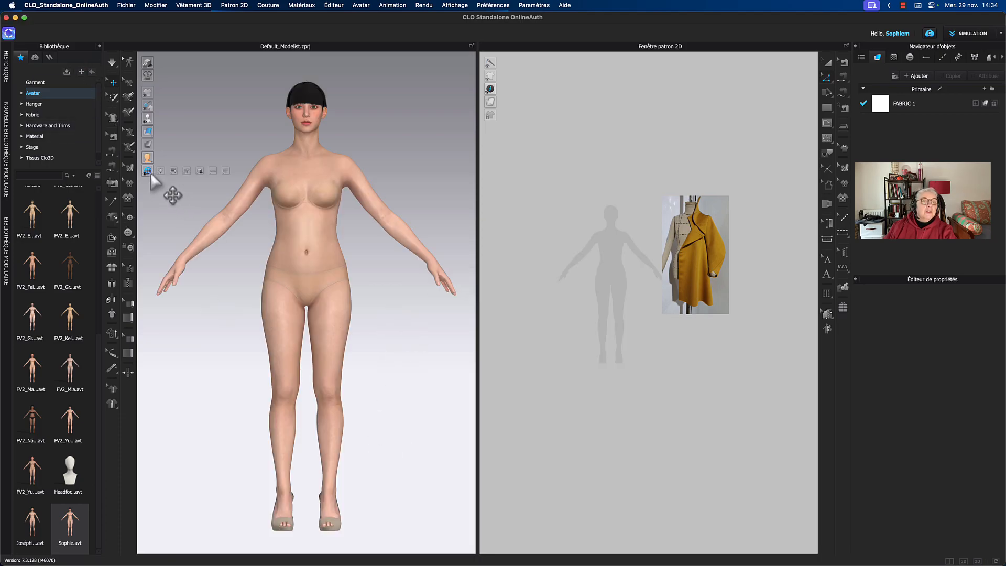
click(210, 172)
middle_drag(362, 325, 365, 313)
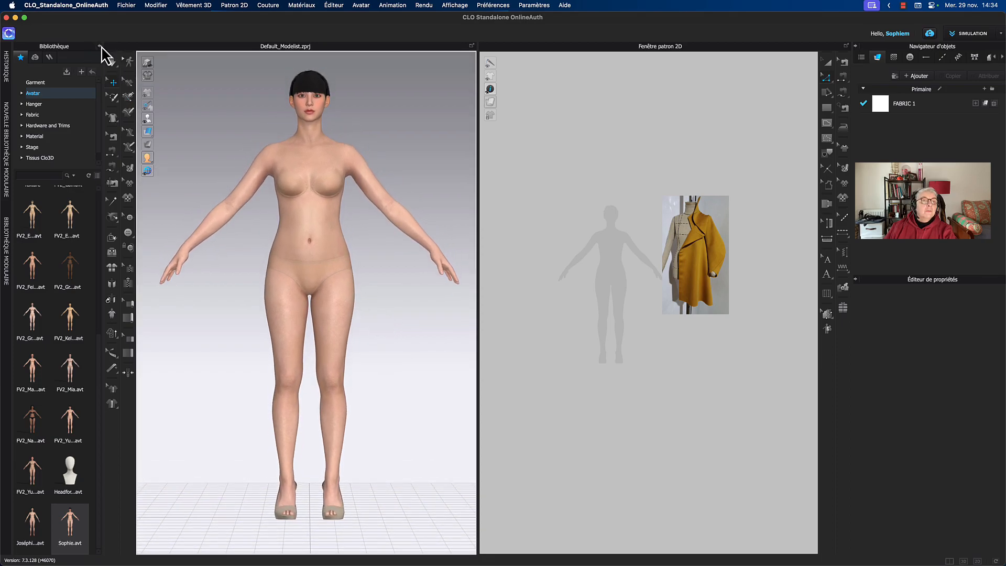
Examine the coat photo's collar, lapel, shoulder and sleeve shapes up close in the 2D pattern window
scroll(688, 270, up, 3)
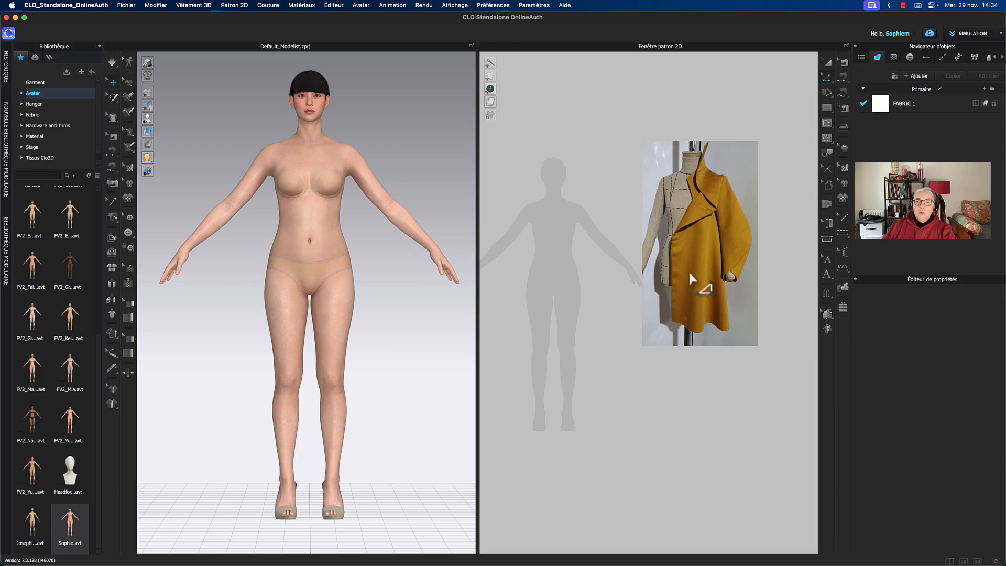
middle_drag(596, 272, 607, 273)
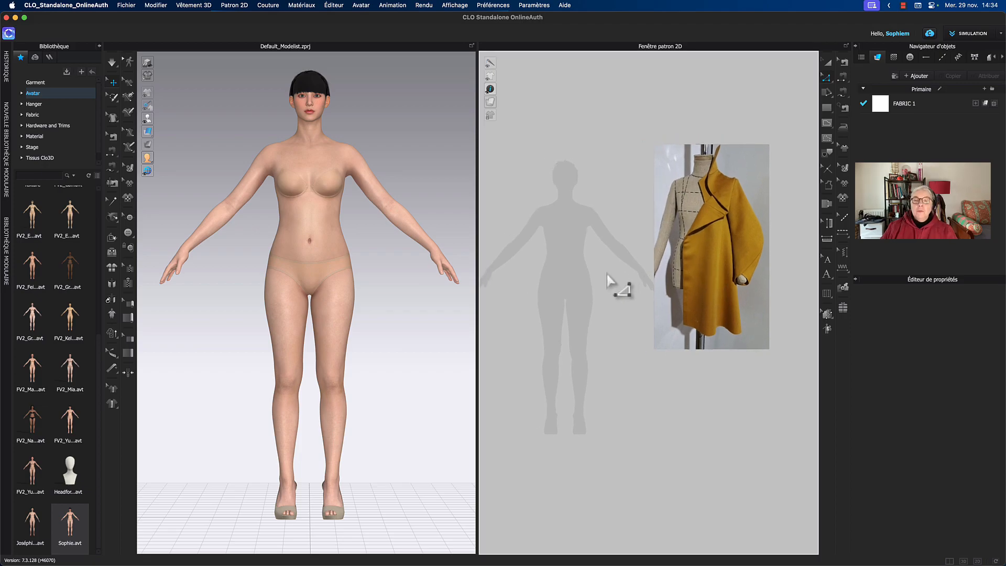
scroll(686, 256, up, 2)
middle_drag(706, 249, 645, 295)
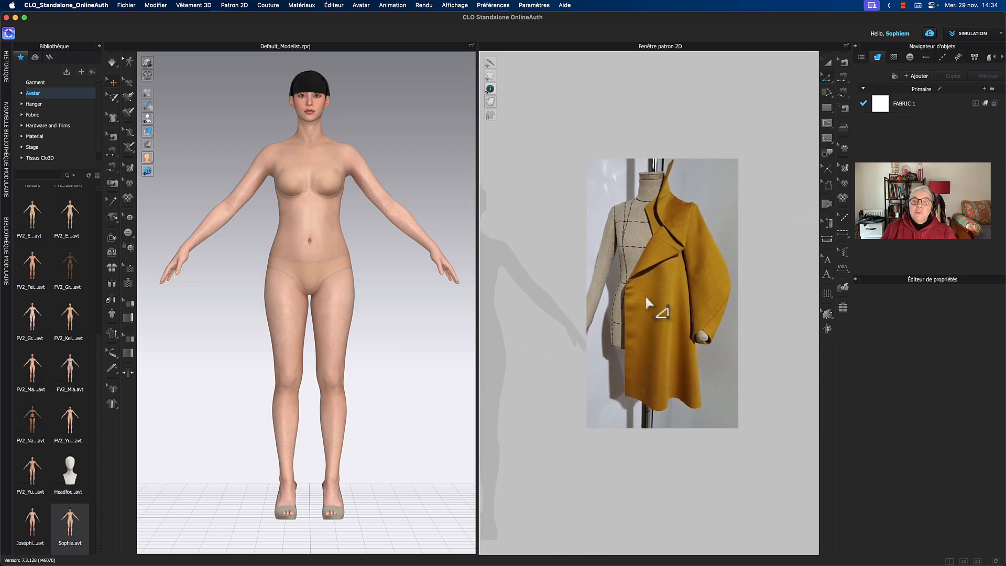
scroll(647, 294, up, 2)
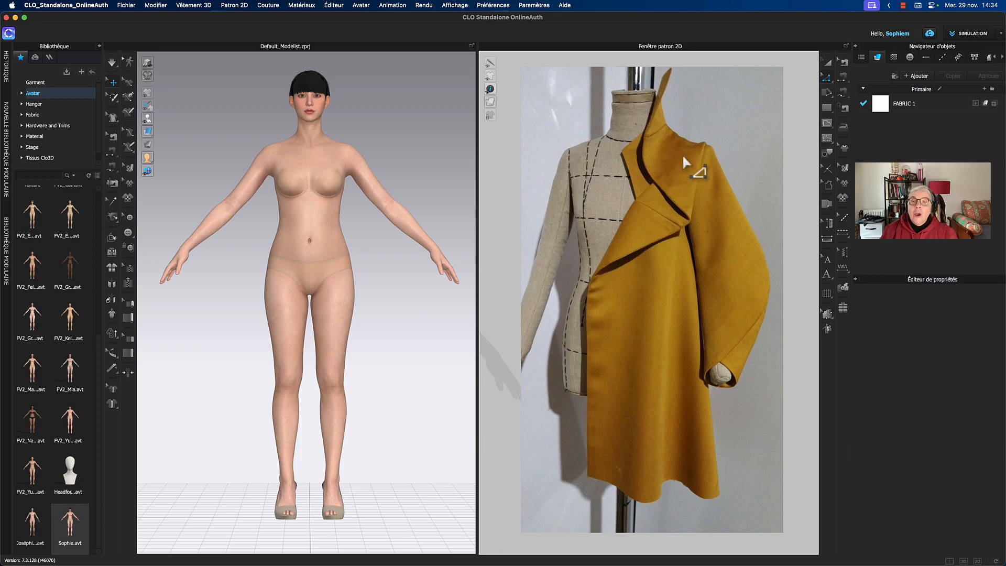
right_click(700, 169)
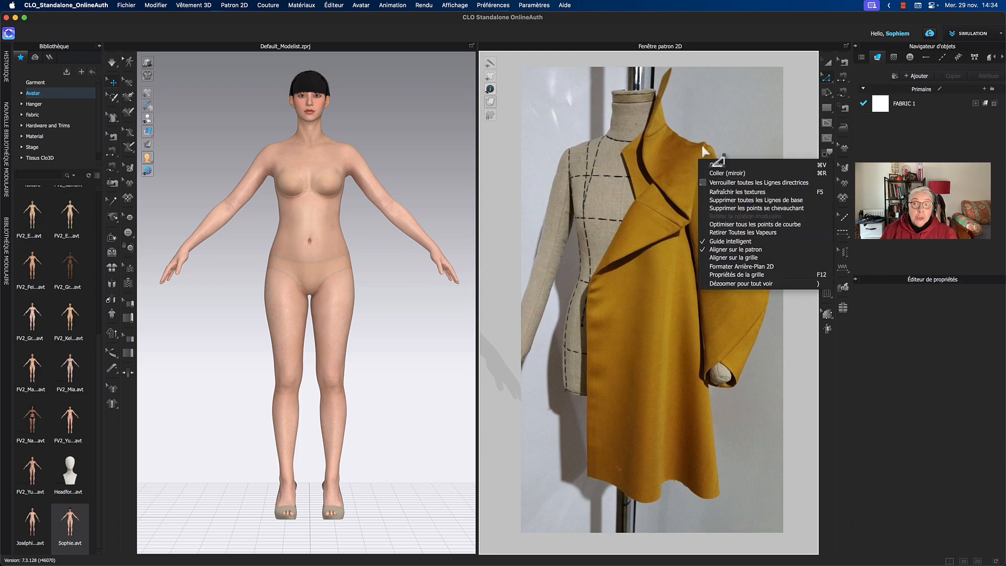
click(689, 216)
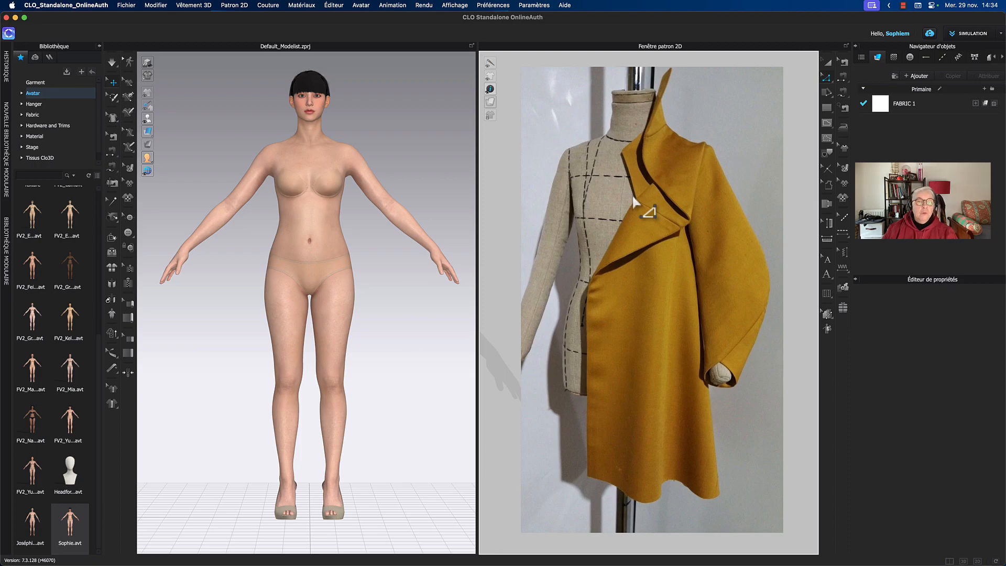
Draw a tall rectangular pattern piece over the avatar silhouette's right half, from the centre of the neck base to just above the knee
scroll(633, 195, down, 5)
middle_drag(626, 202, 729, 210)
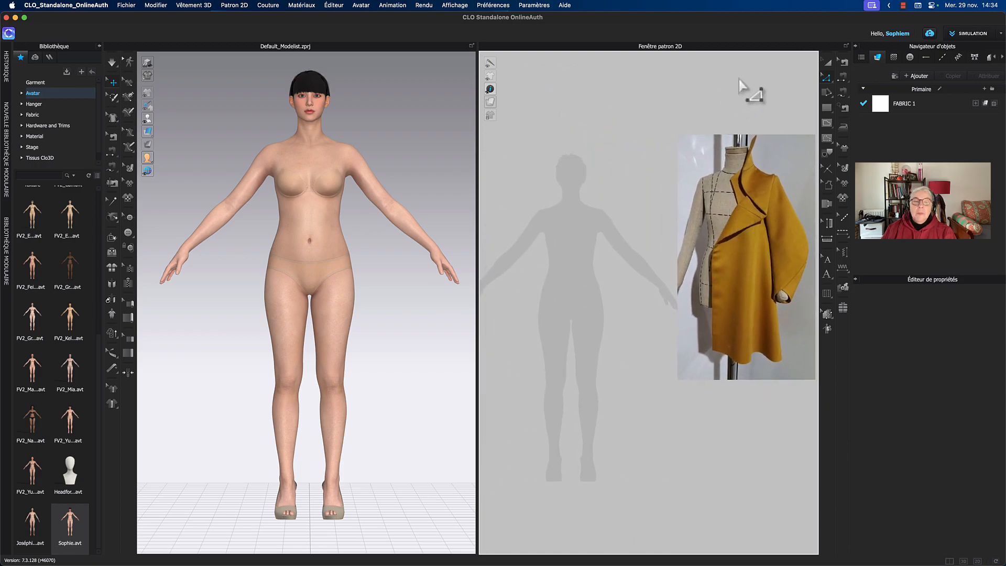
click(827, 107)
click(854, 109)
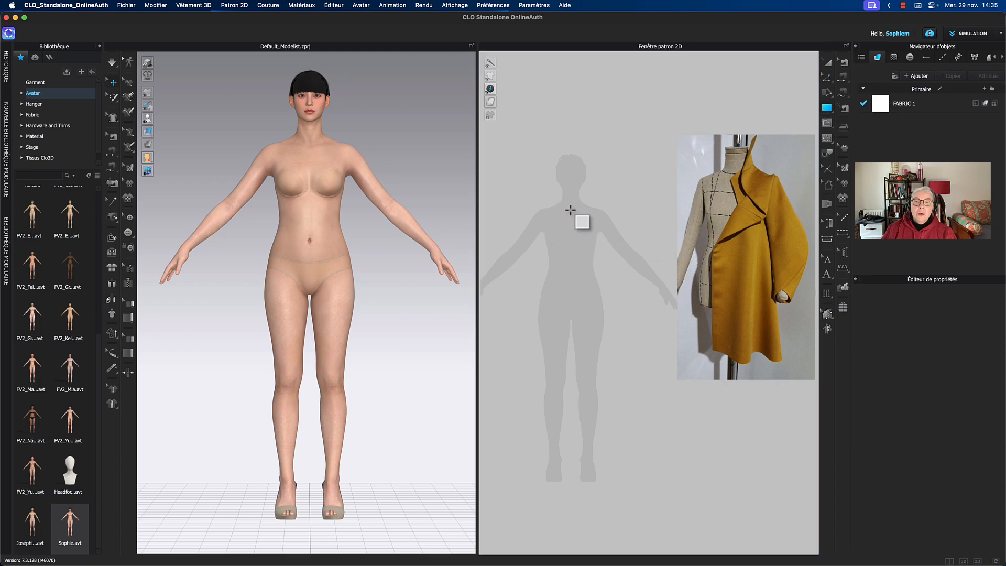
mouse_move(570, 203)
mouse_down()
mouse_move(571, 353)
mouse_move(514, 365)
mouse_move(530, 364)
mouse_up()
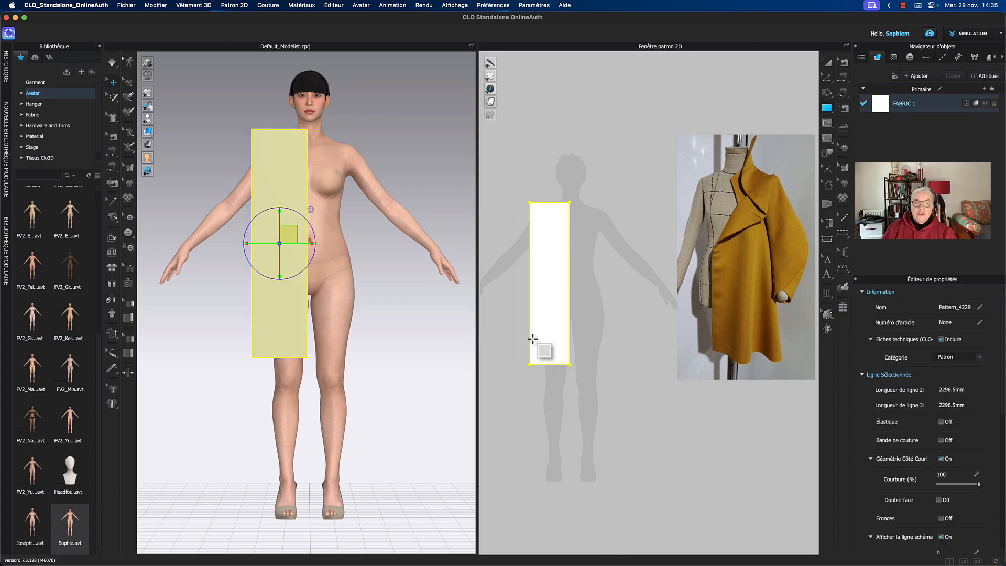
click(828, 61)
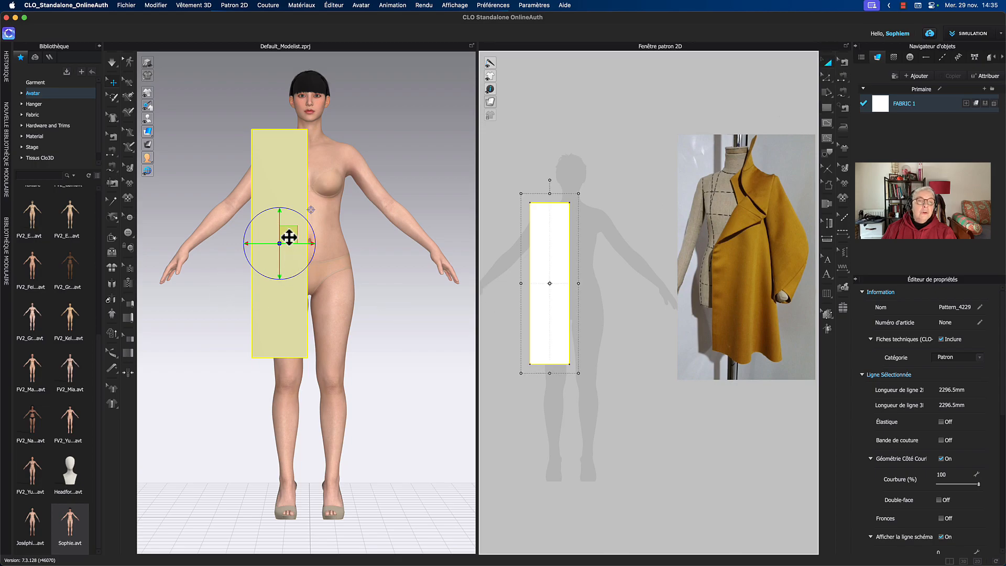
Add a point on the rectangle's top edge near the neck and another on its centre-front edge just below the corner
middle_drag(401, 124, 401, 136)
right_drag(401, 135, 414, 185)
middle_drag(574, 163, 576, 178)
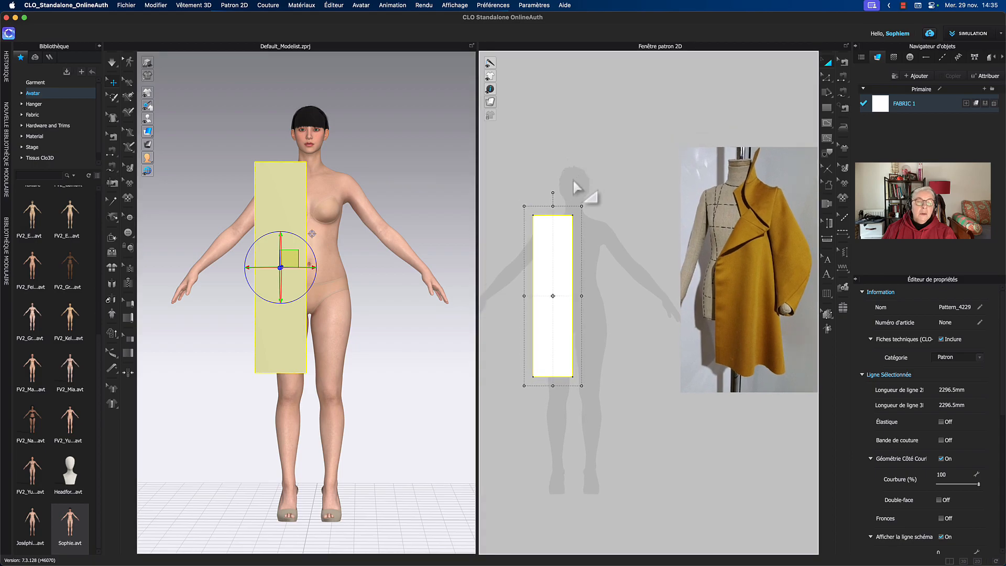
scroll(587, 202, up, 4)
middle_drag(636, 207, 641, 173)
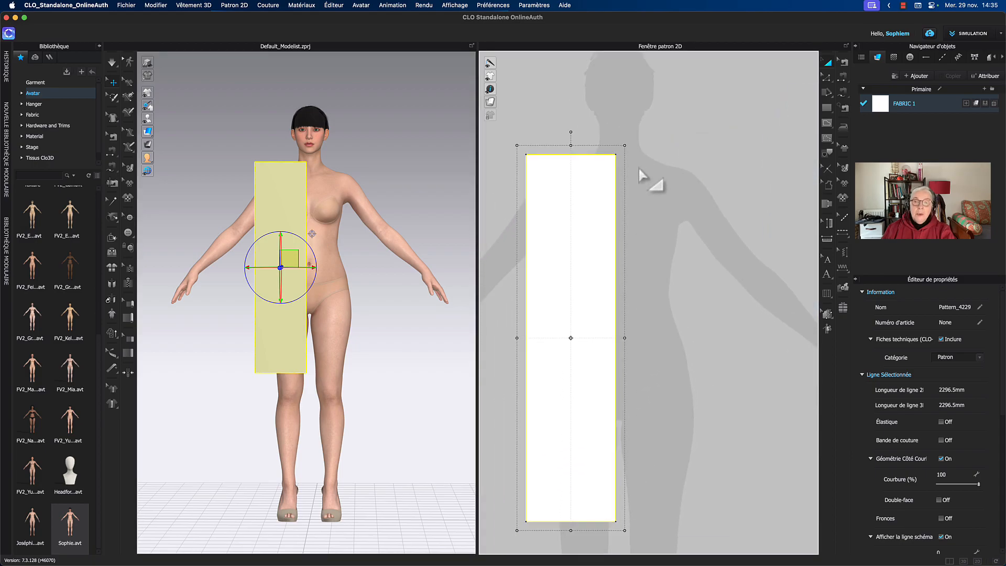
key(x)
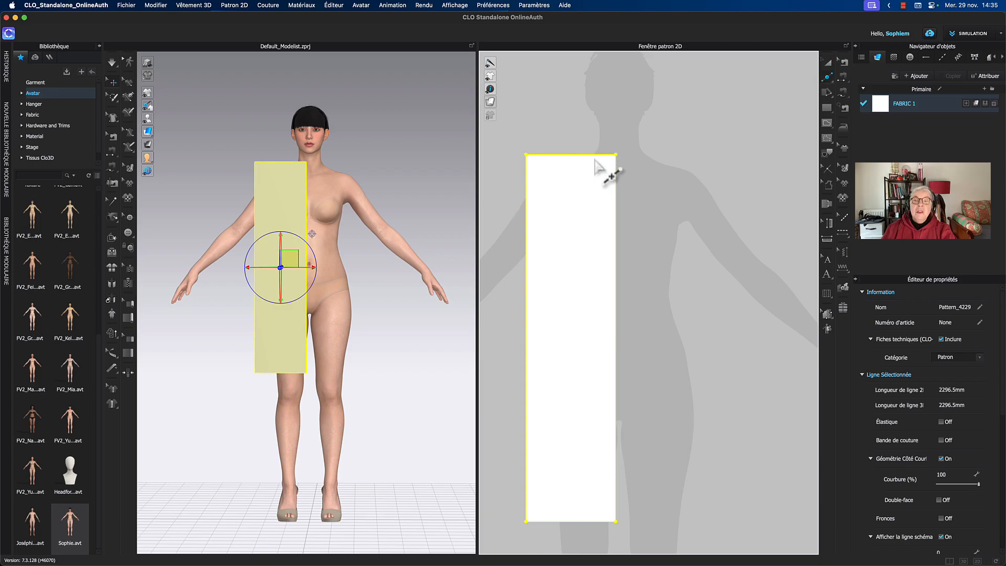
click(584, 155)
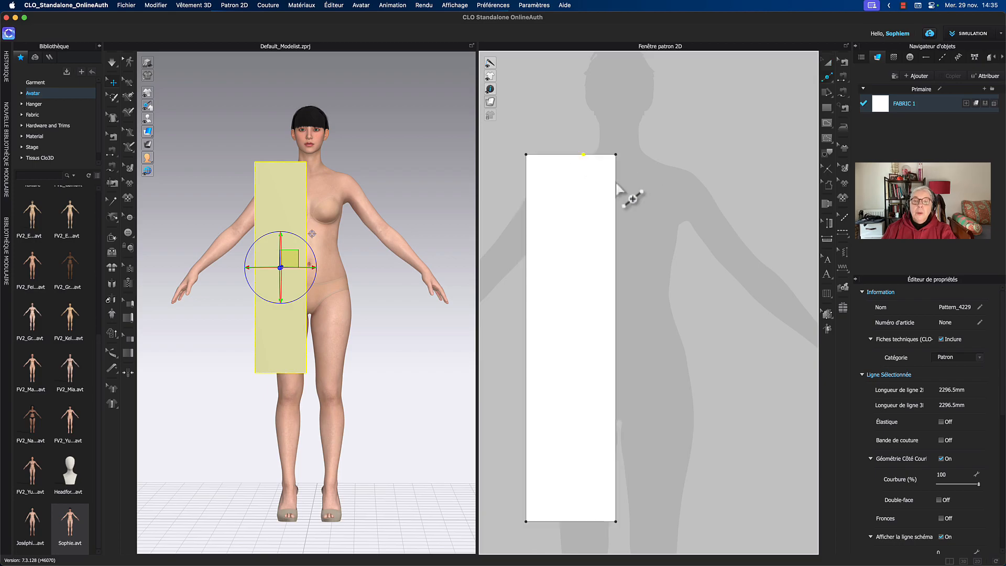
click(834, 65)
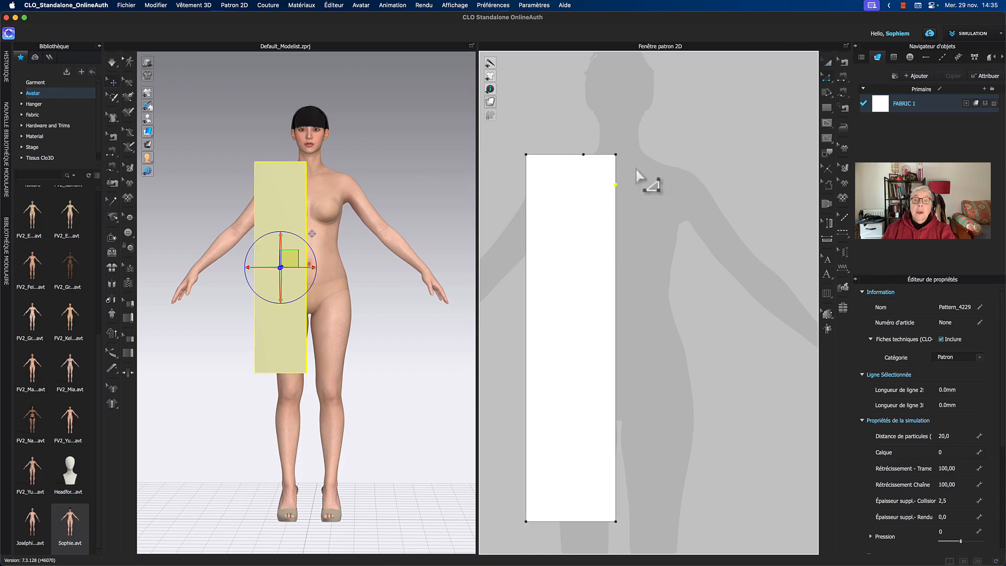
Remove the corner point between the two added points and bend the resulting edge inward into a neckline curve about 126 mm long
right_click(616, 155)
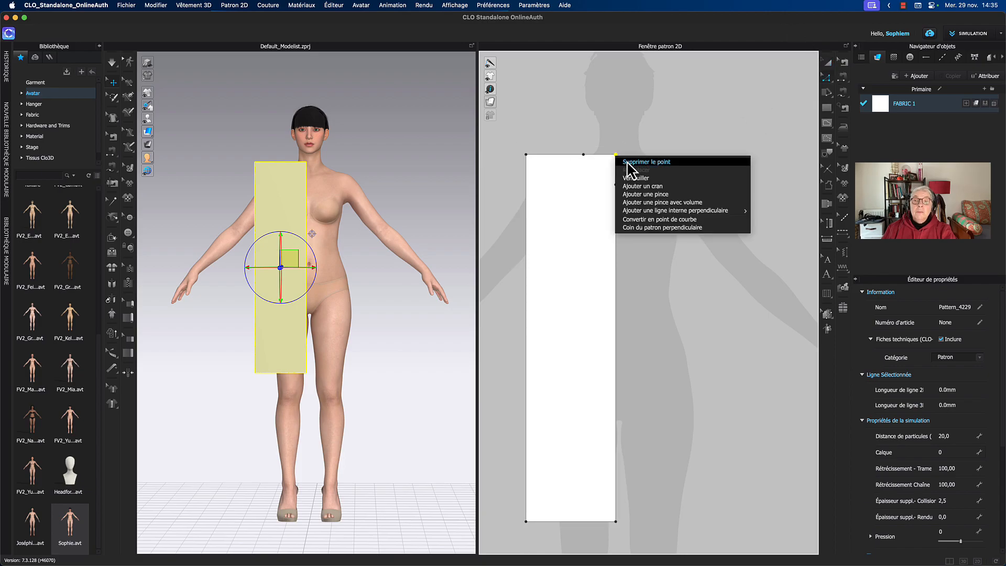
click(629, 163)
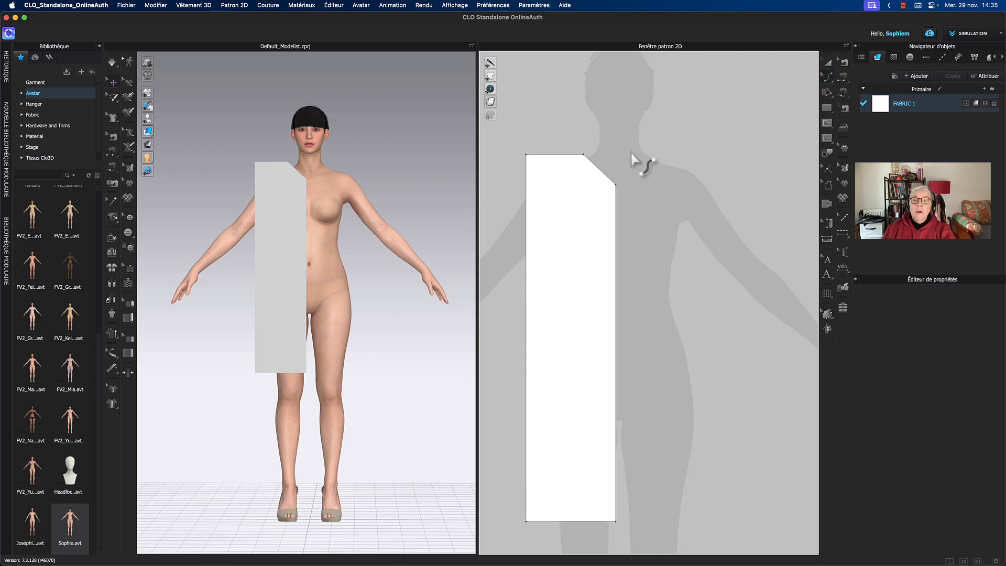
drag(603, 172, 592, 183)
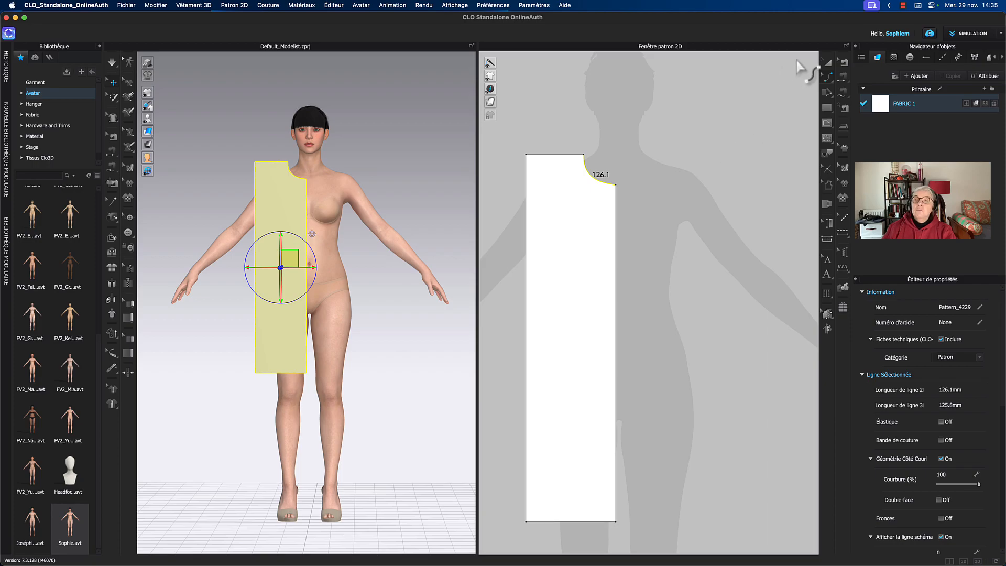
click(828, 62)
middle_drag(645, 158, 668, 158)
click(508, 155)
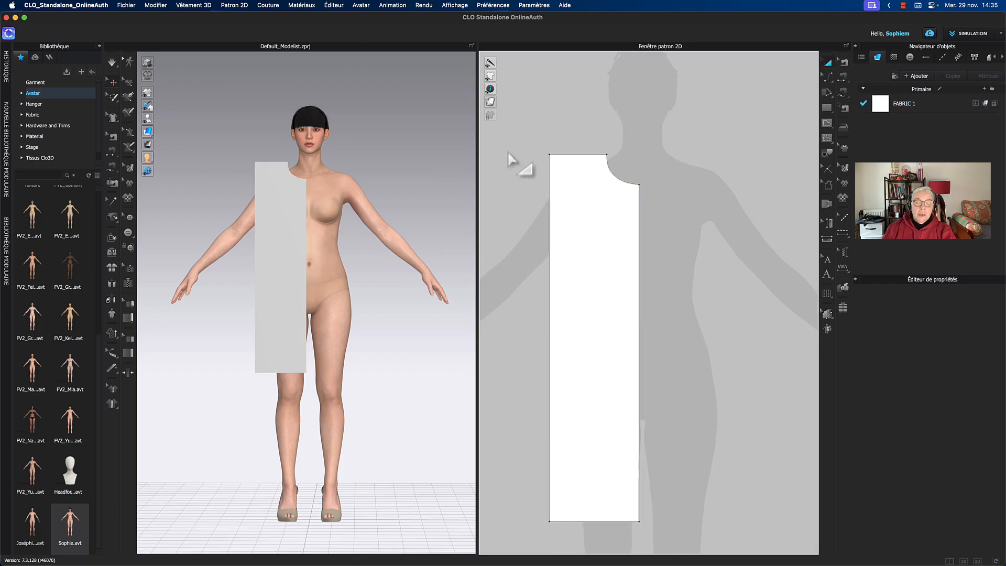
Set the length of the pattern piece's shoulder edge to 150 mm, with the change applied at its start
key(z)
scroll(565, 154, down, 2)
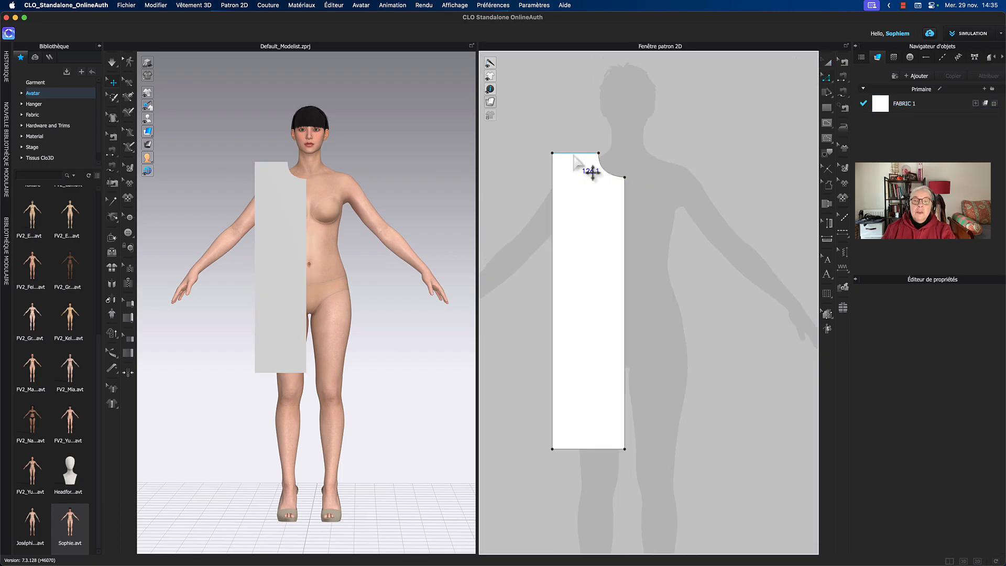
click(575, 154)
scroll(677, 171, down, 4)
middle_drag(695, 180, 592, 210)
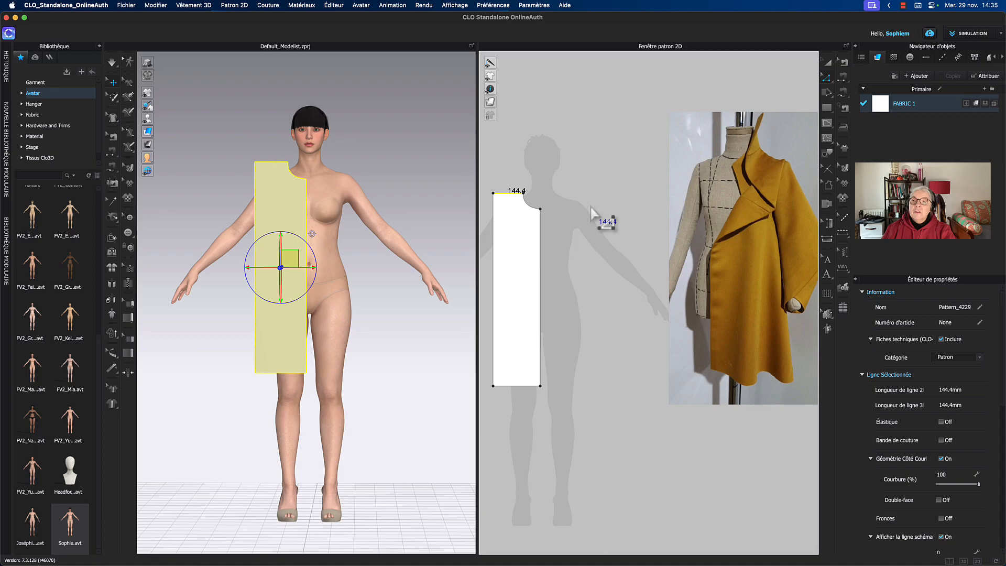
middle_drag(591, 207, 645, 224)
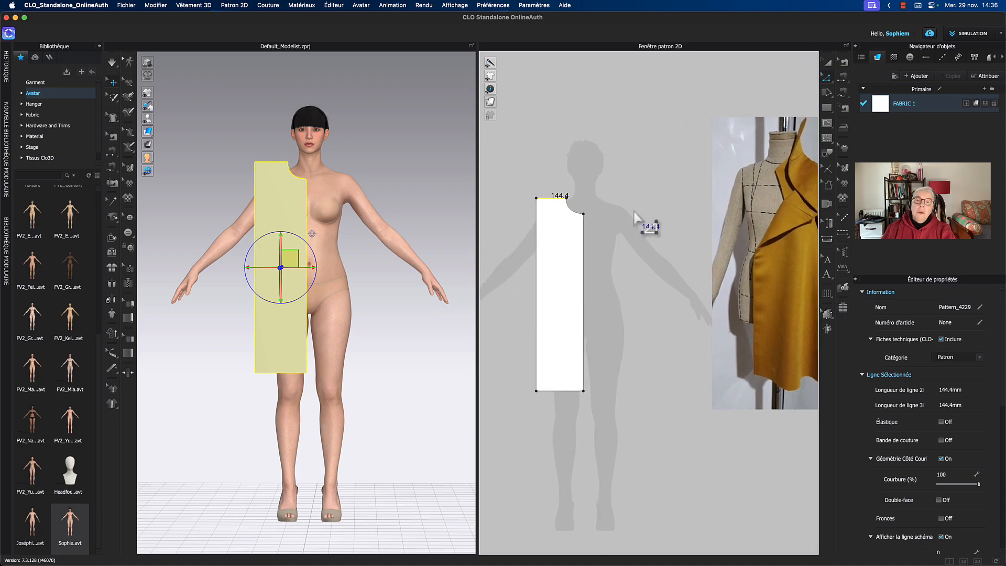
scroll(562, 219, up, 3)
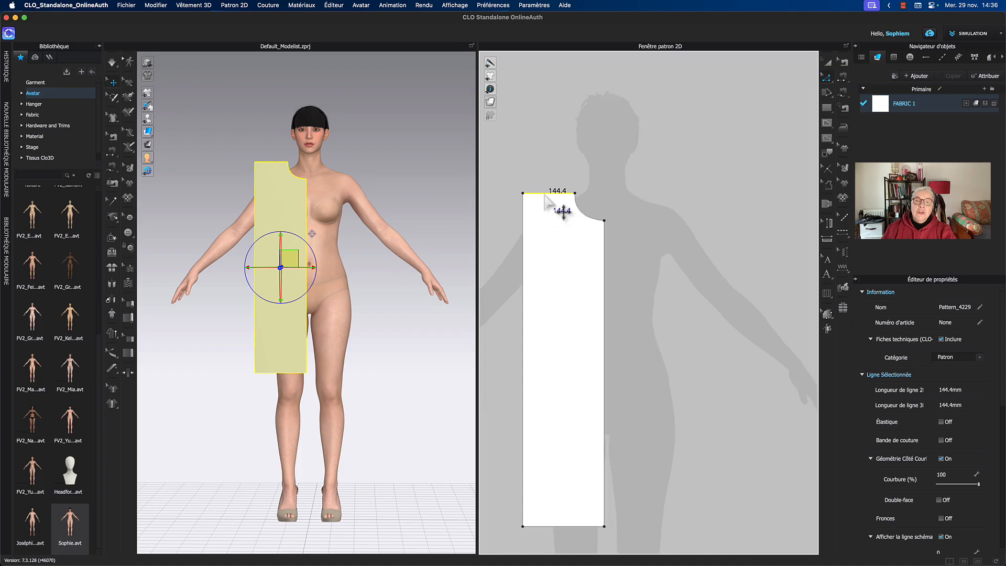
right_click(545, 194)
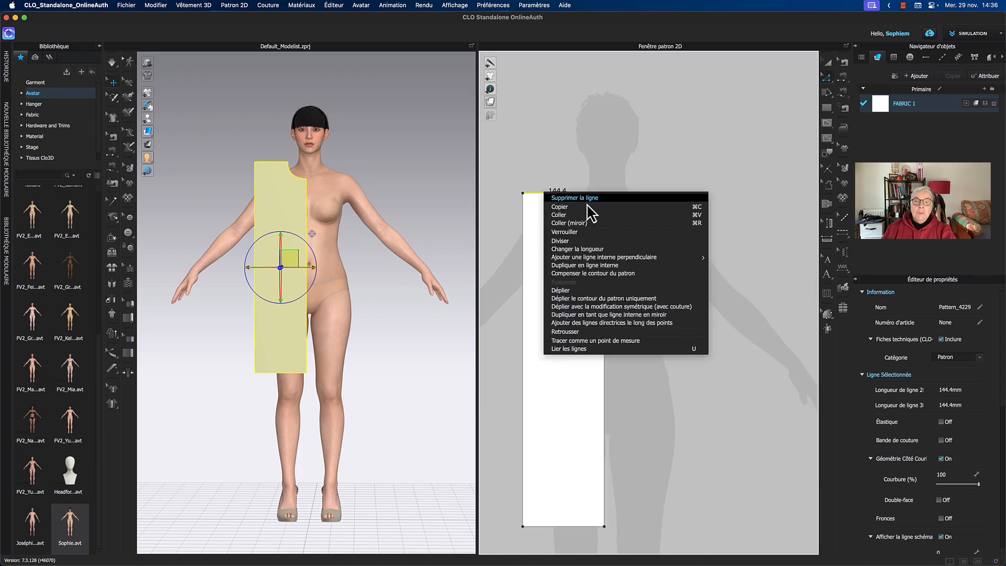
click(594, 250)
text(150)
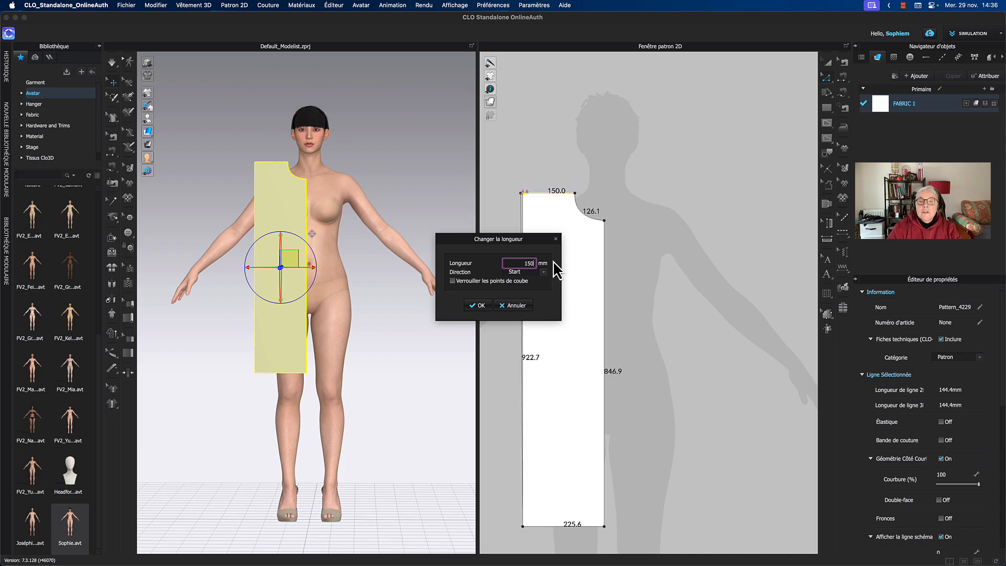
click(475, 306)
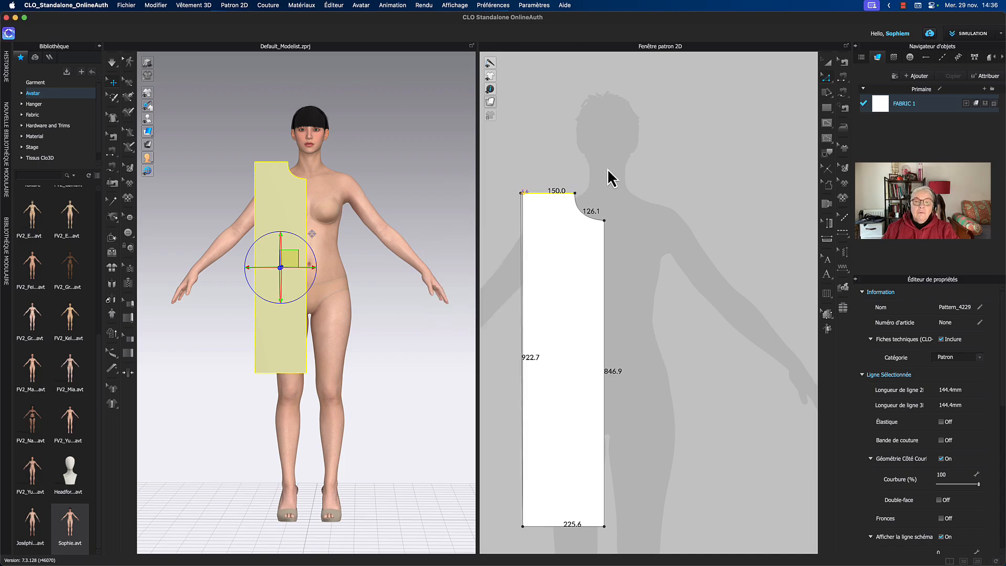
Add a point on the outer side edge about 265 mm below the shoulder corner for the underarm
middle_drag(634, 202, 664, 164)
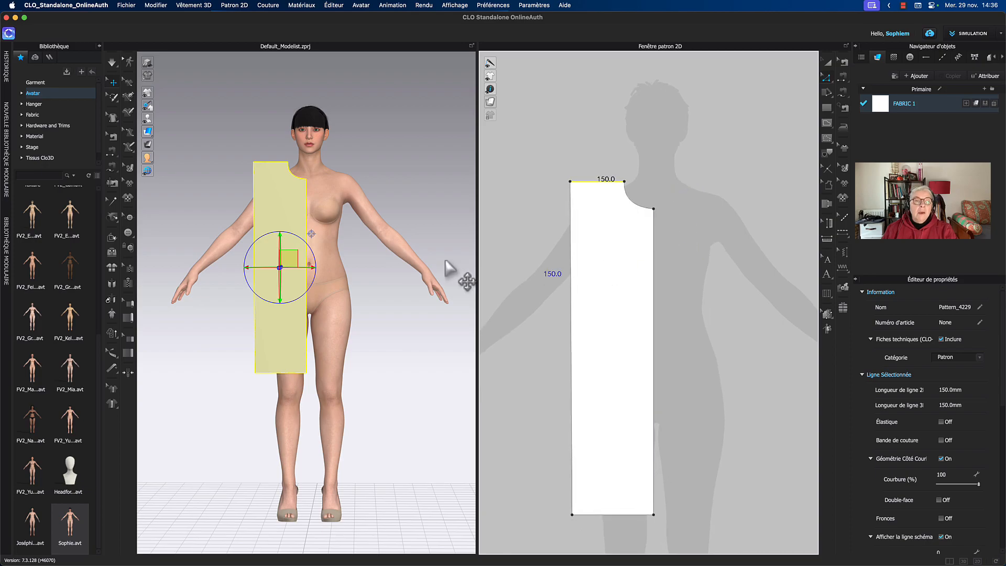
middle_drag(503, 214, 463, 245)
scroll(683, 196, down, 5)
middle_drag(700, 191, 668, 196)
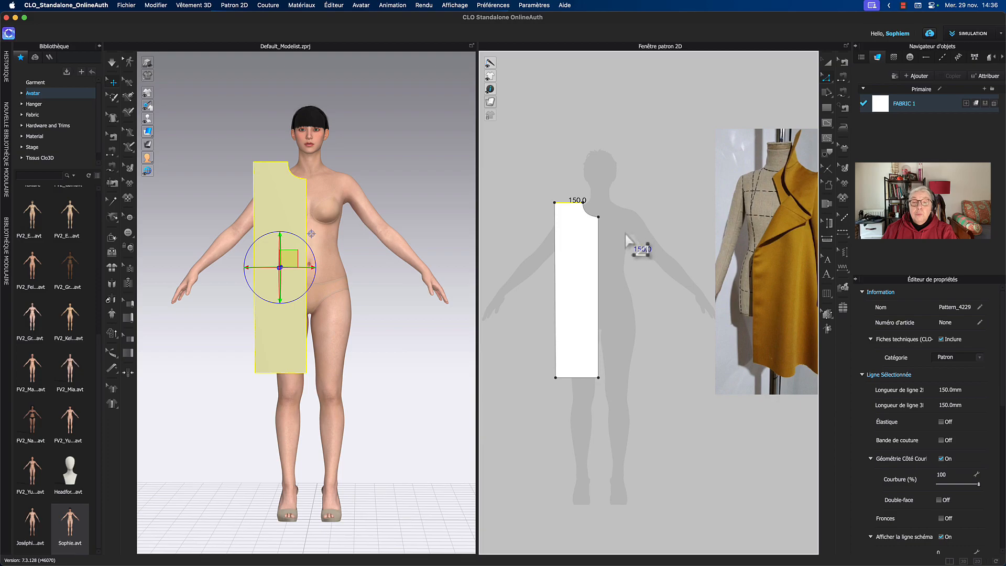
middle_drag(629, 238, 646, 235)
key(x)
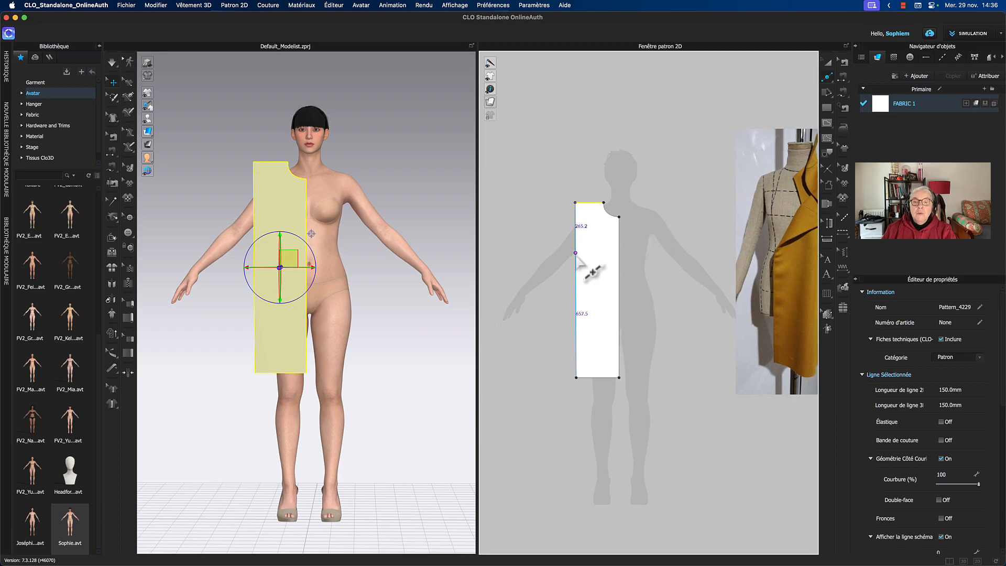
click(576, 253)
middle_drag(663, 270, 637, 305)
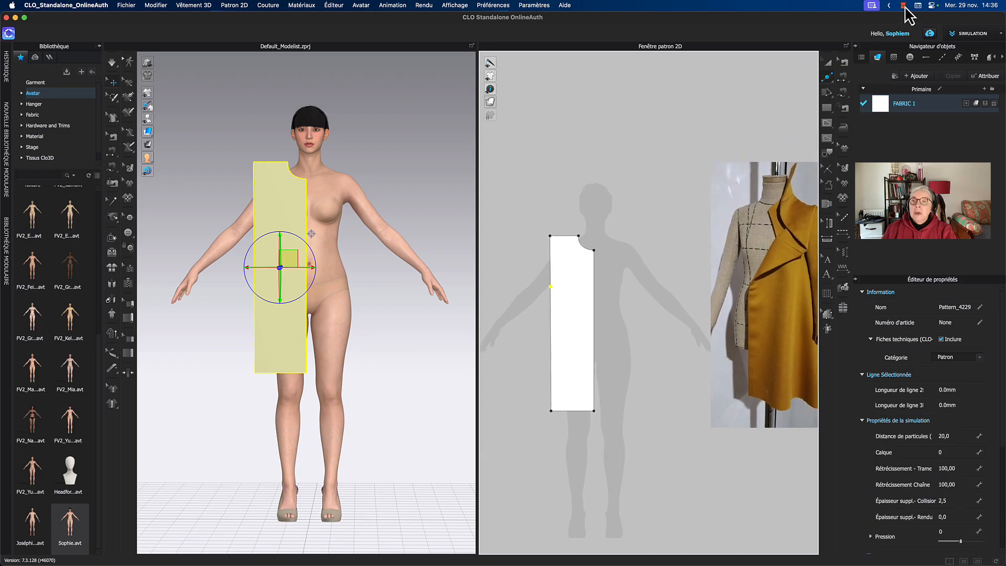
Move the underarm point 150 mm horizontally outward from the side edge
click(830, 64)
middle_drag(689, 187, 708, 151)
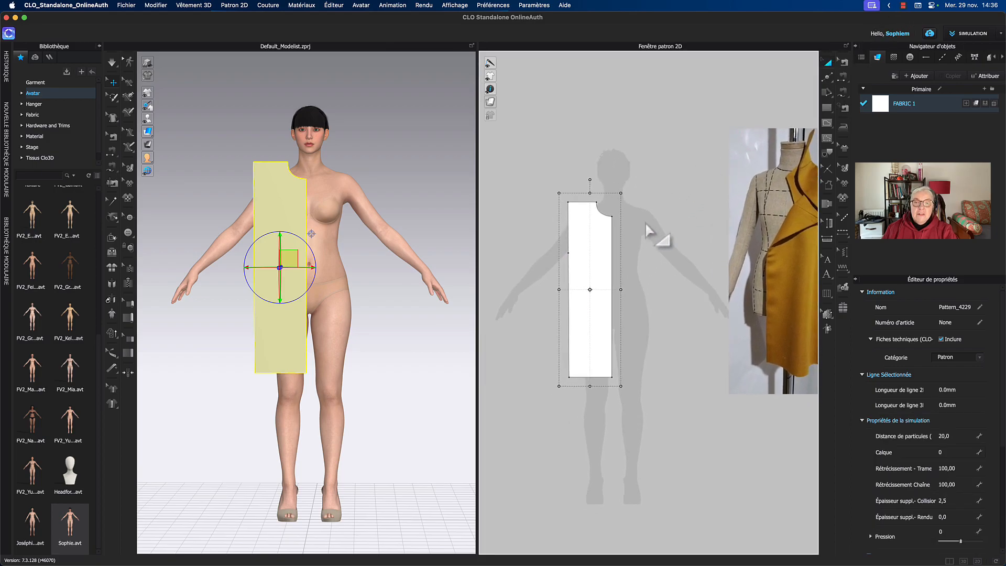
scroll(577, 230, up, 5)
scroll(578, 236, up, 3)
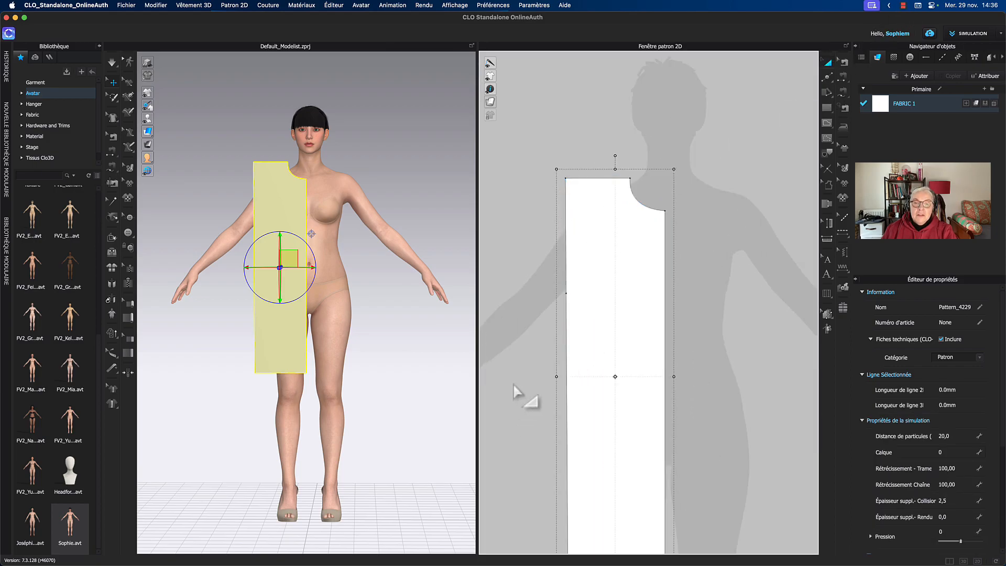
middle_drag(523, 398, 601, 340)
key(z)
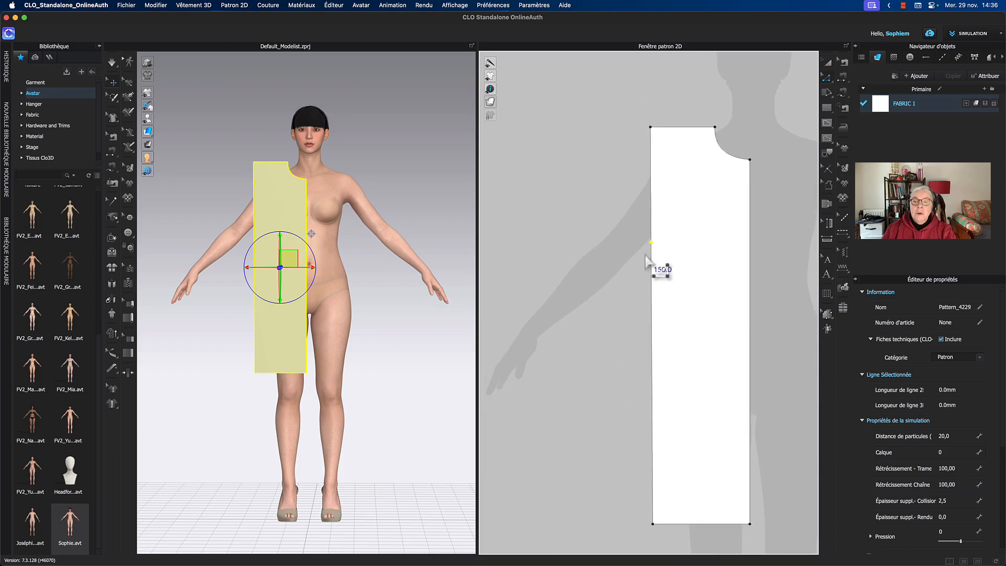
drag(651, 243, 616, 243)
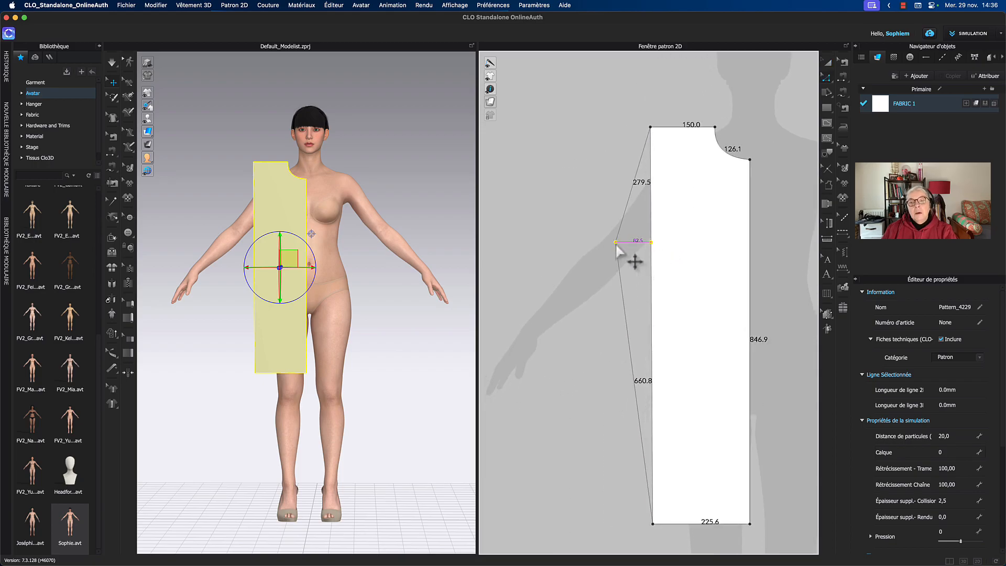
key(Return)
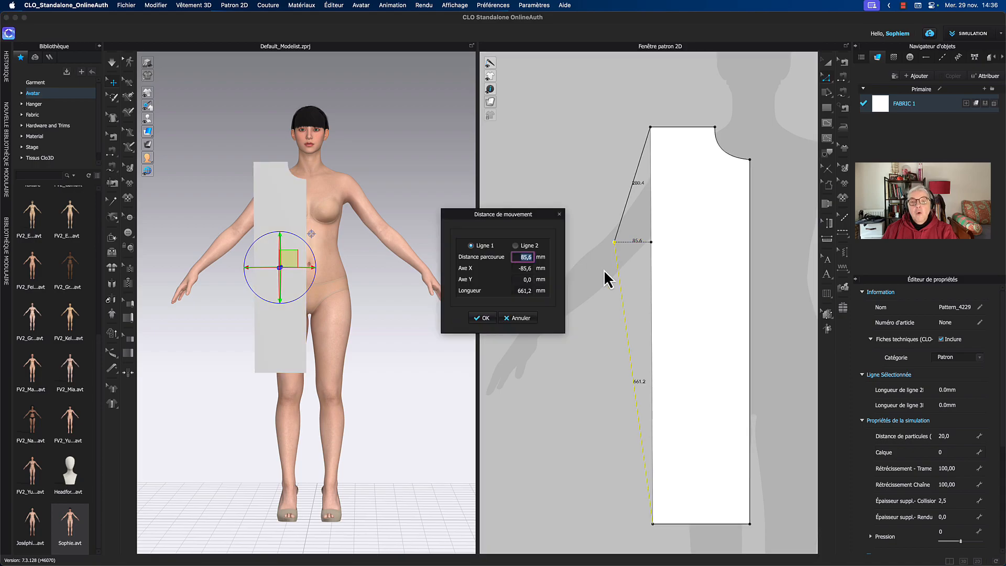
text(1)
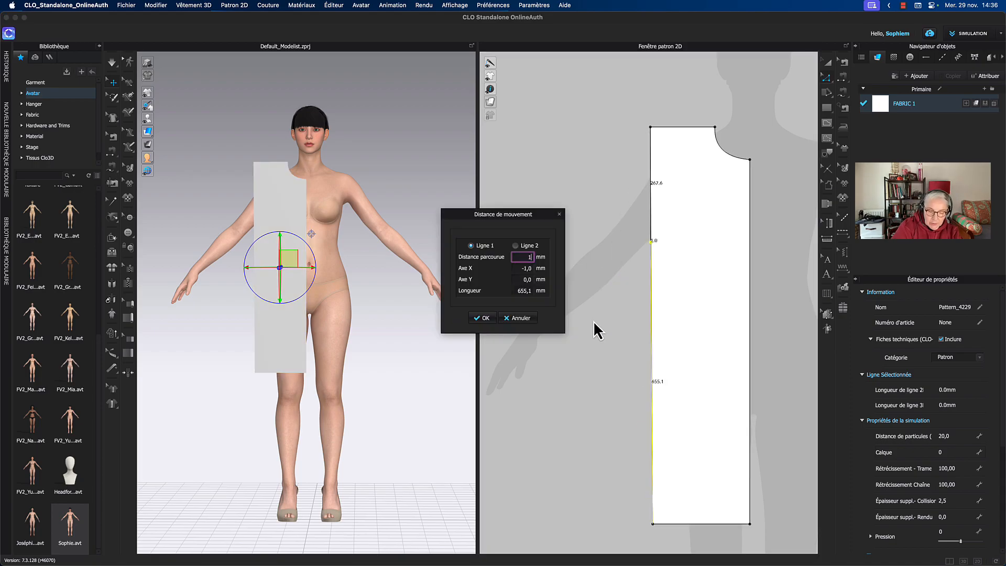
text(50)
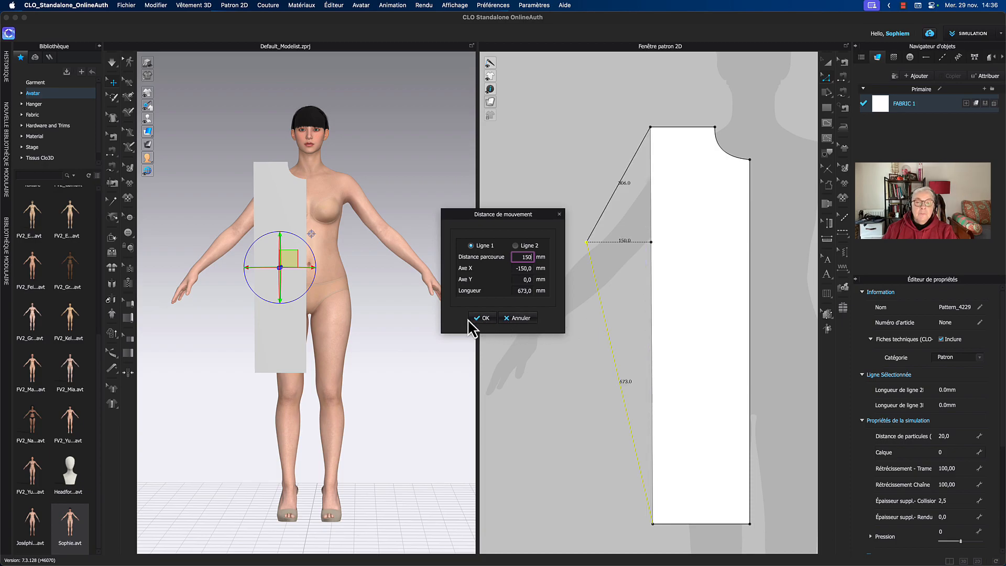
click(482, 318)
Align the hem's outer corner with the underarm point along their outermost side (Gauche) so the side seam runs vertically
scroll(571, 314, down, 2)
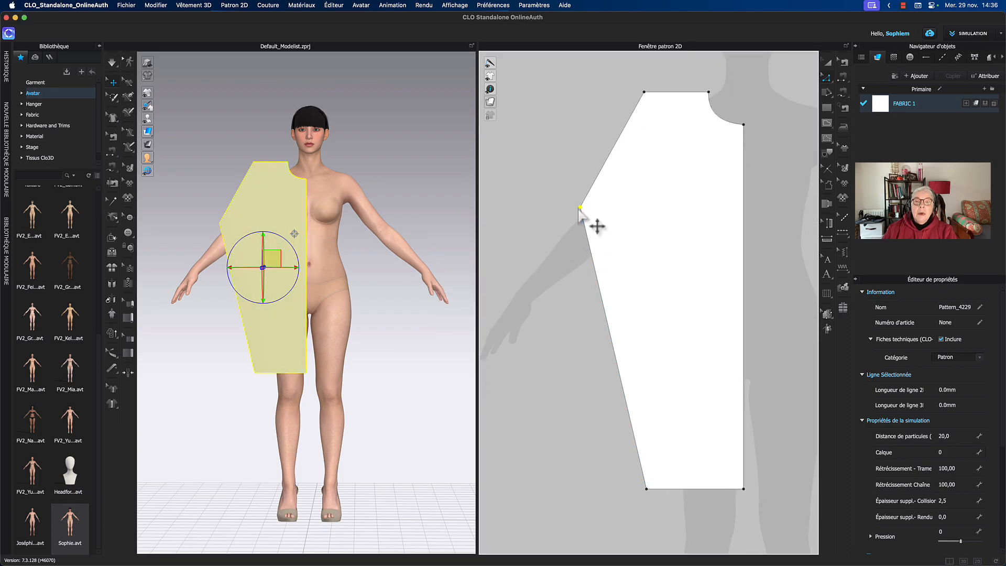
right_click(647, 489)
mouse_move(662, 482)
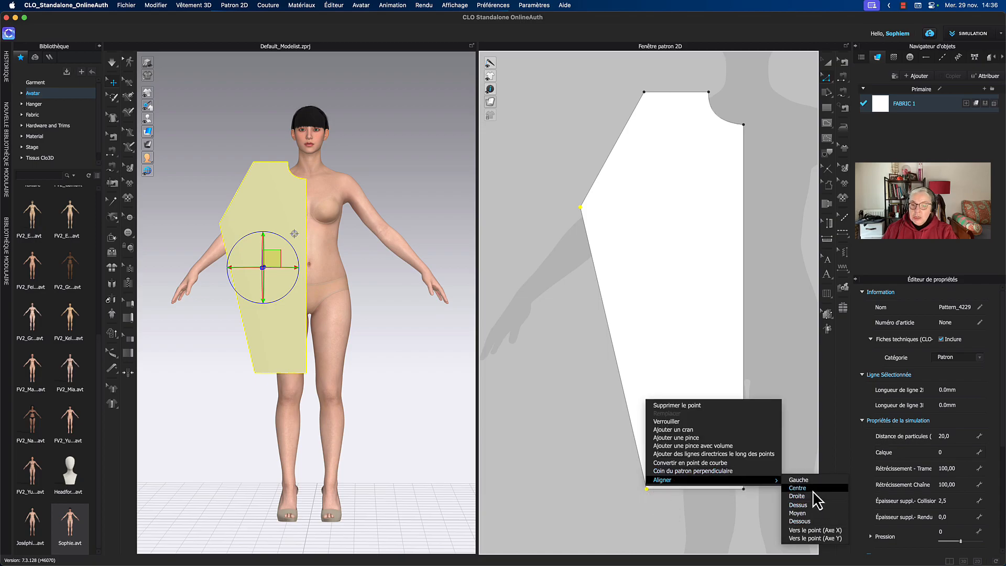
key(Return)
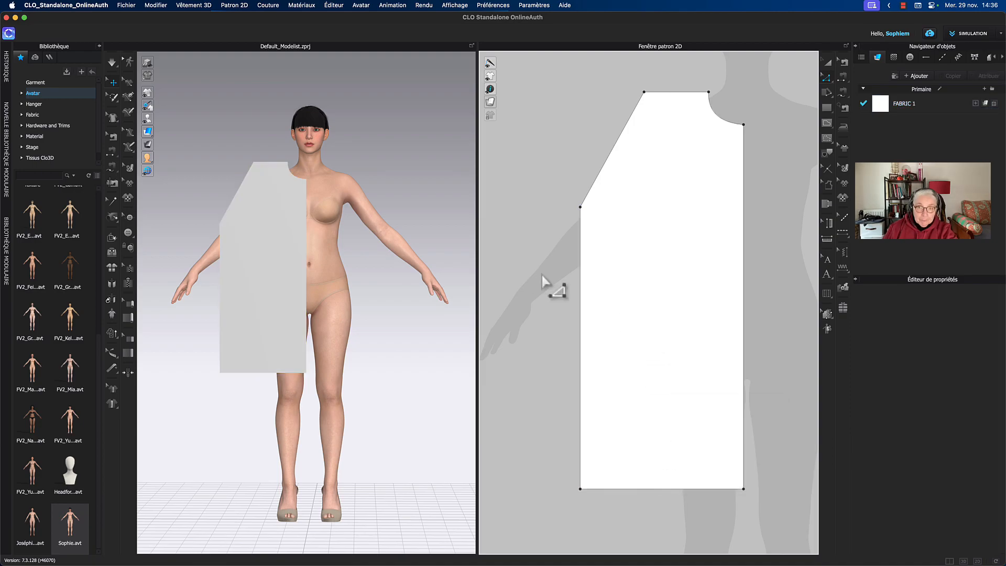
Reshape the slanted edge between the underarm point and the shoulder corner into an inward armhole curve
scroll(543, 285, up, 3)
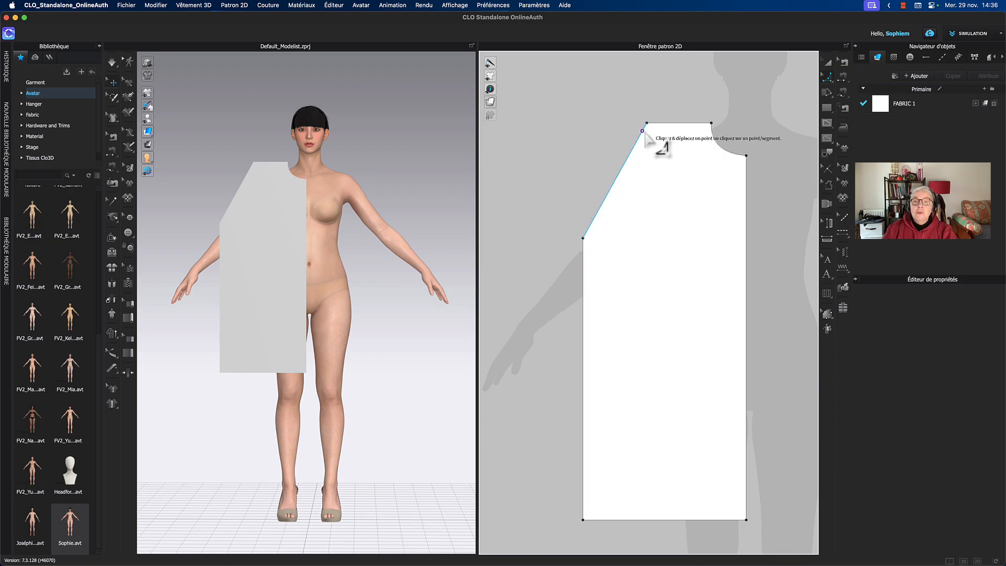
click(586, 234)
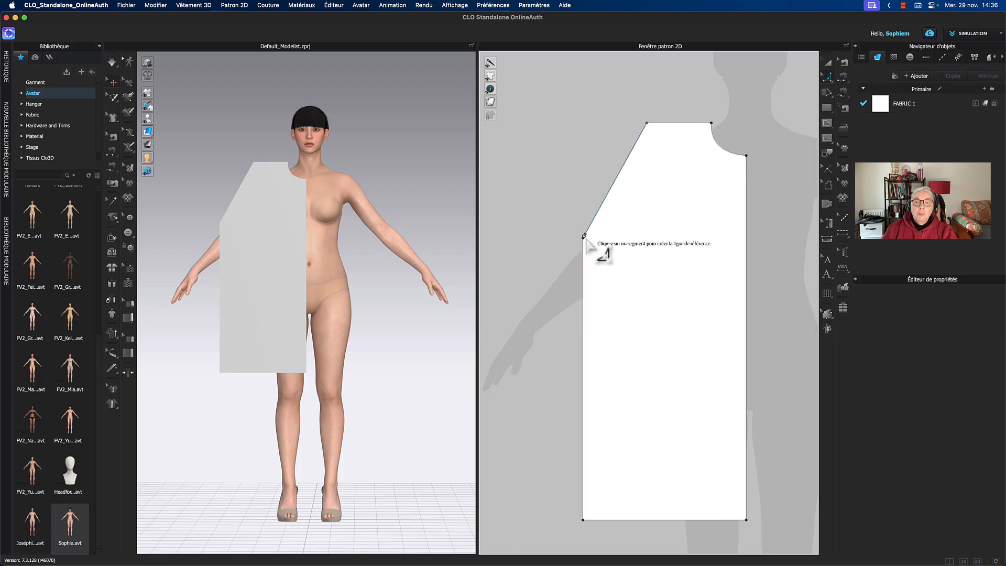
click(601, 220)
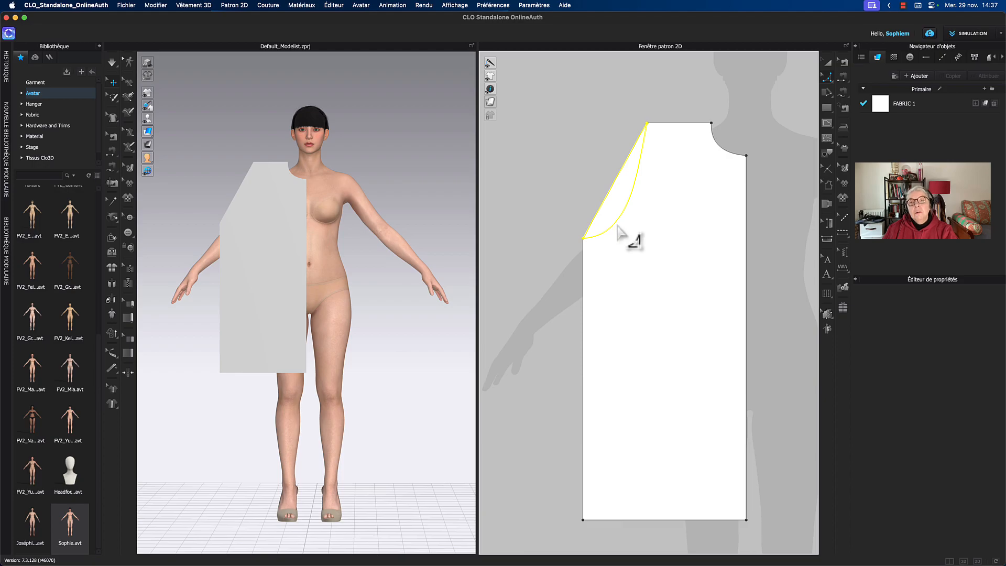
click(618, 231)
click(601, 204)
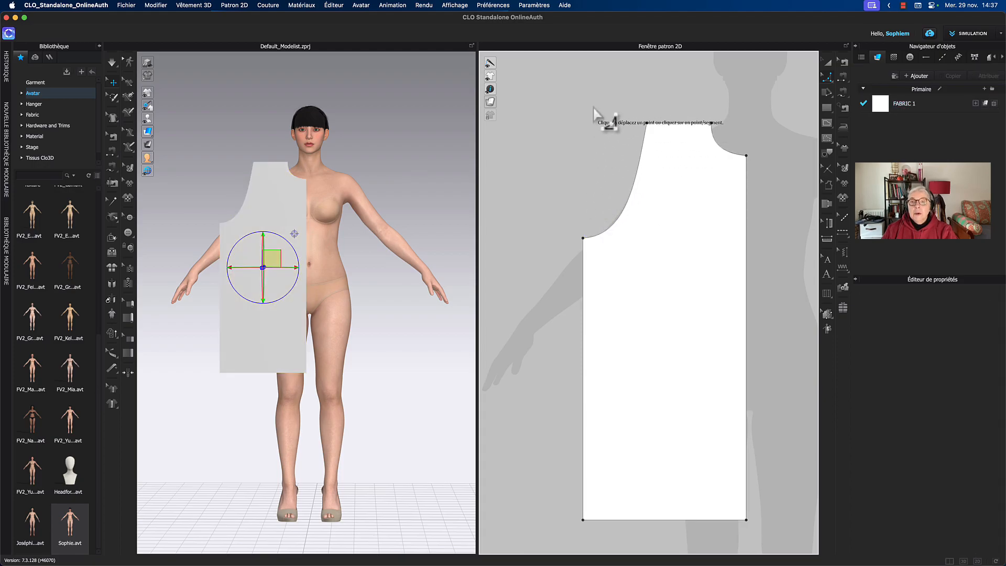
Lower the outer shoulder point slightly to form a sloped shoulder line about 159 mm long
click(828, 62)
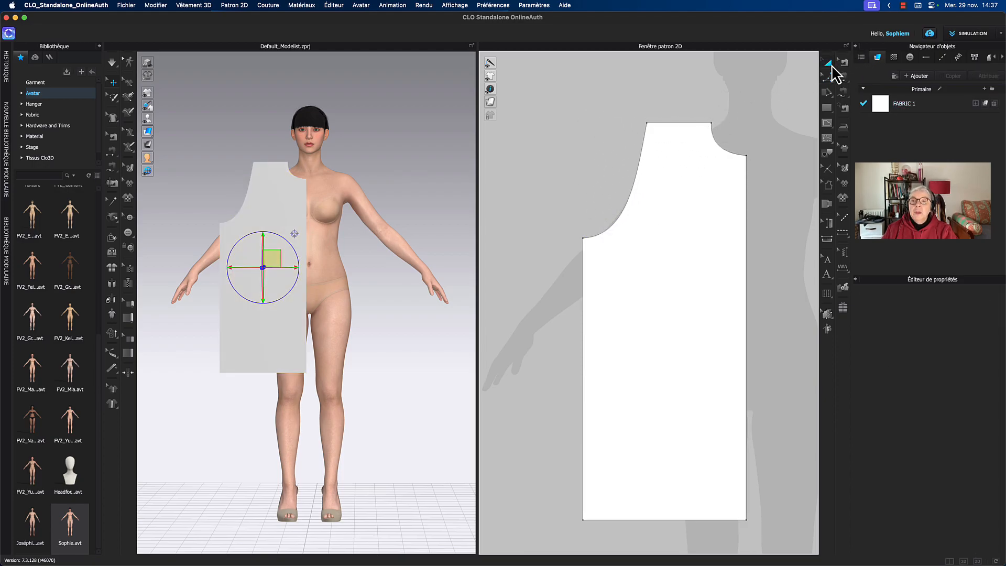
key(z)
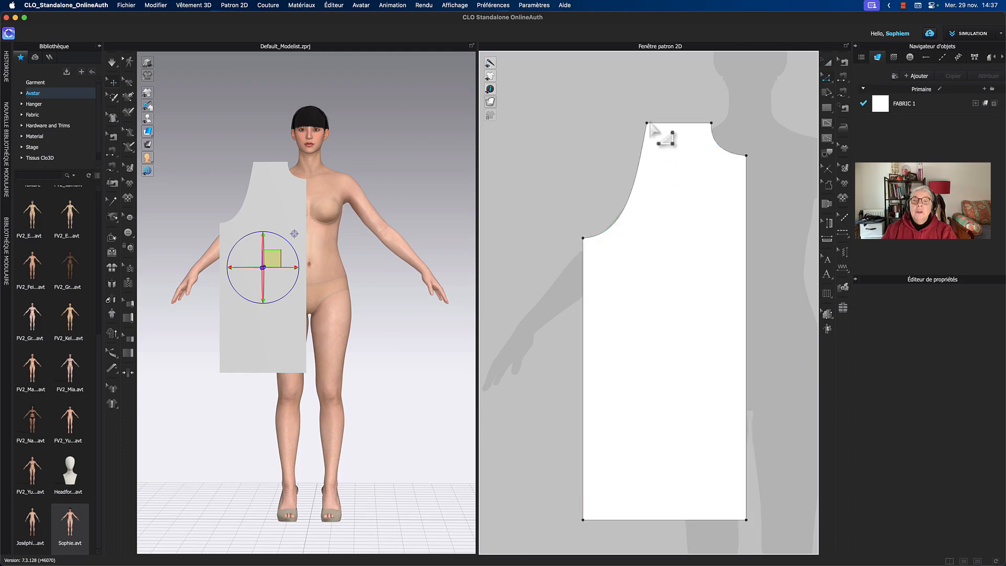
drag(647, 125, 645, 138)
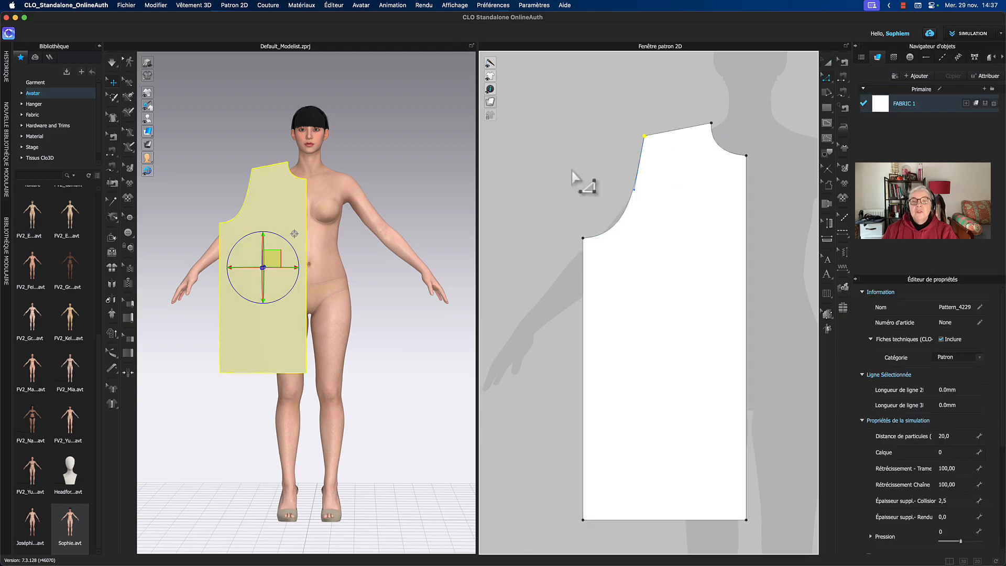
Display the pattern piece as translucent over the avatar silhouette and select the sloped shoulder line to check its length
click(516, 102)
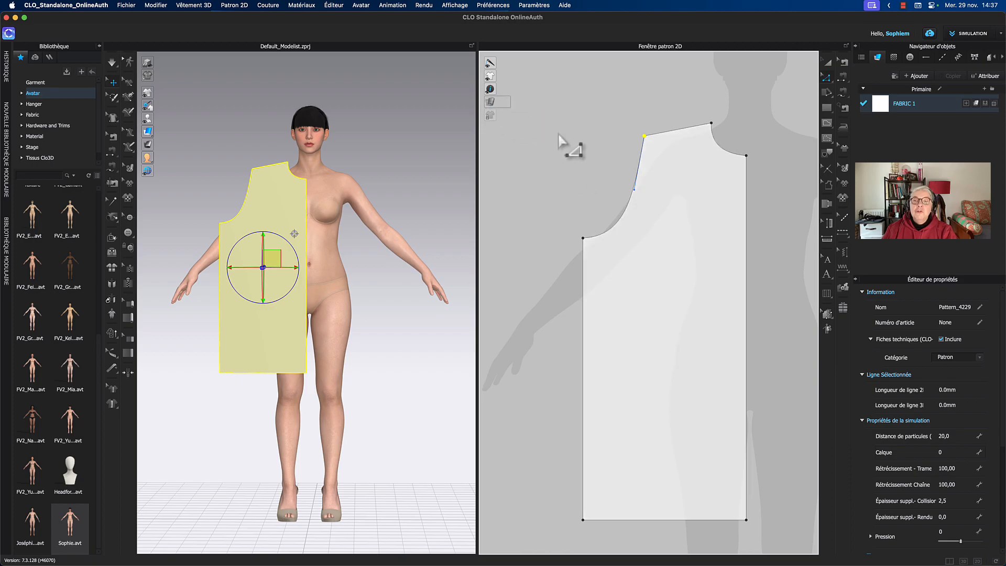
middle_drag(570, 125, 548, 148)
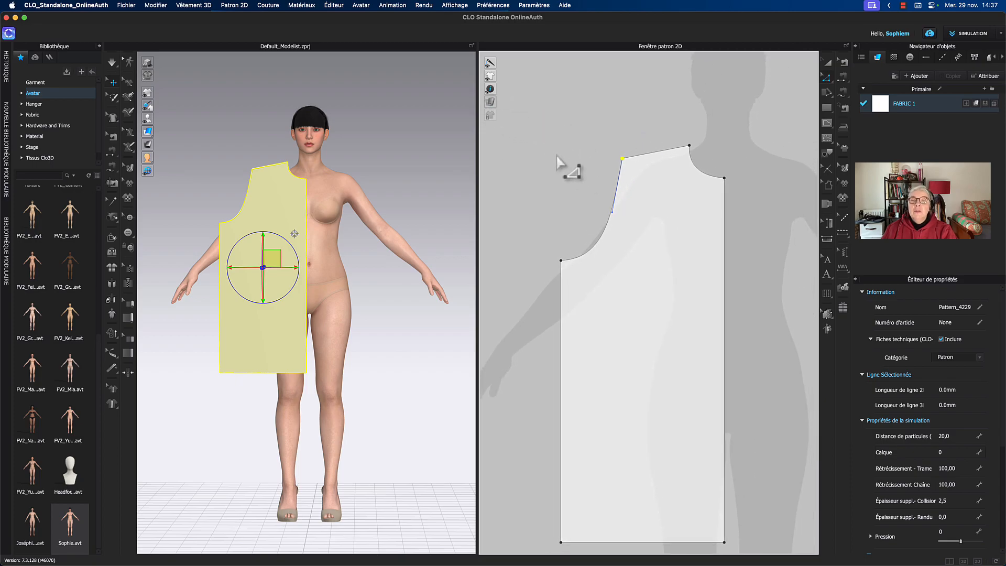
click(650, 159)
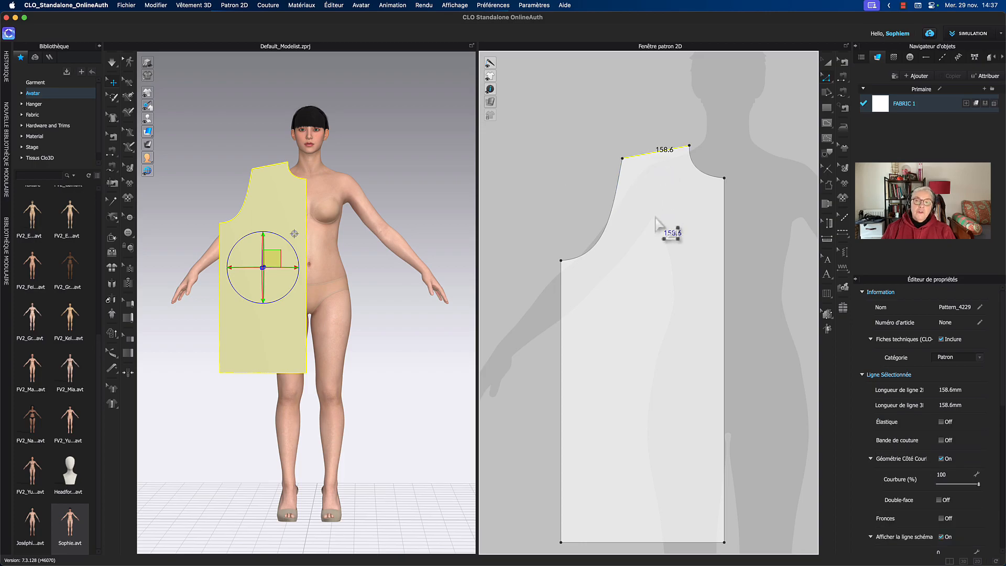
Move the underarm point inward so the side seam flares toward the hem, and adjust the lower armhole curve to match
middle_drag(657, 222, 668, 197)
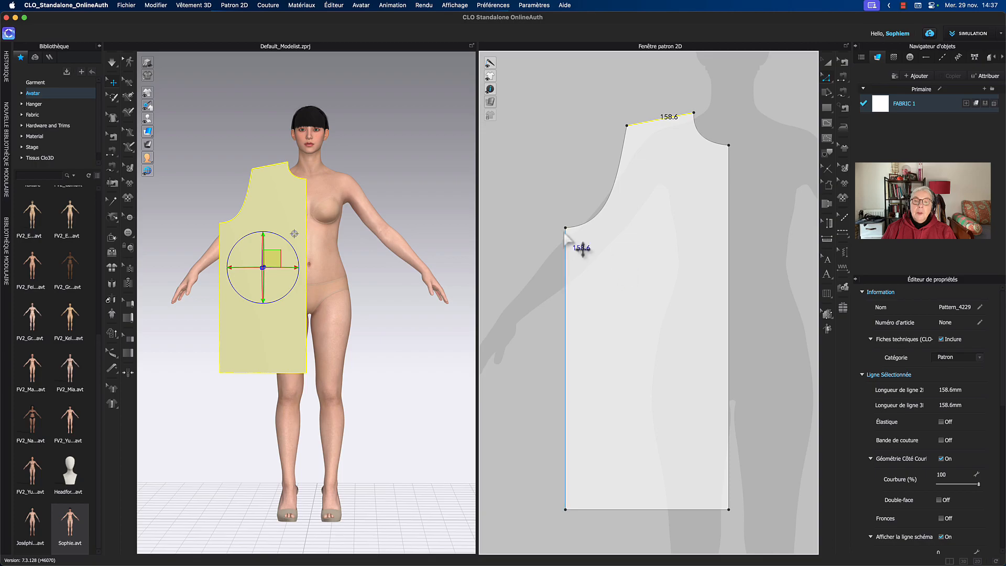
drag(566, 231, 593, 230)
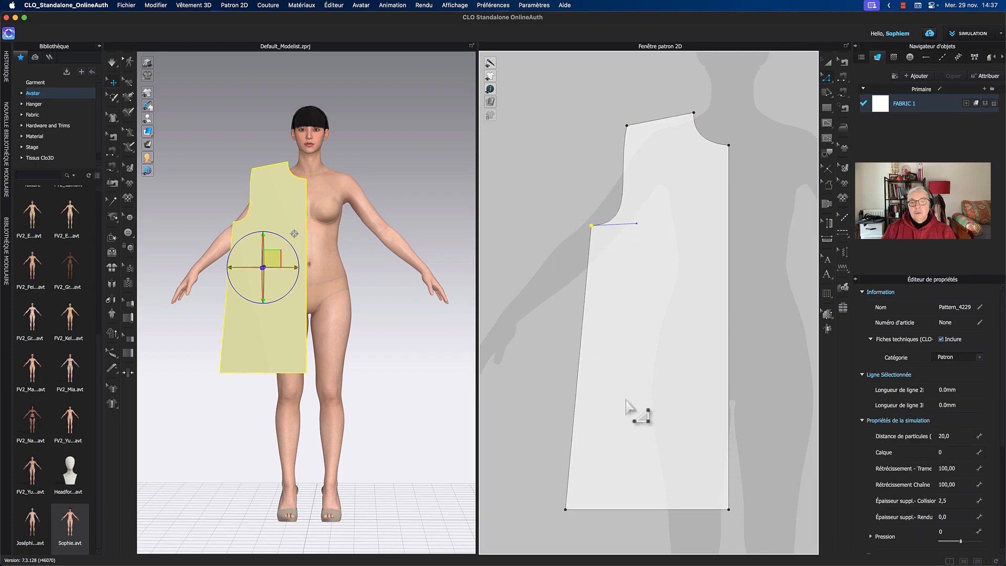
middle_drag(636, 411, 636, 418)
drag(636, 231, 627, 235)
Refine the upper armhole curve and lower the outer shoulder point slightly for a steeper shoulder slope
drag(621, 199, 654, 197)
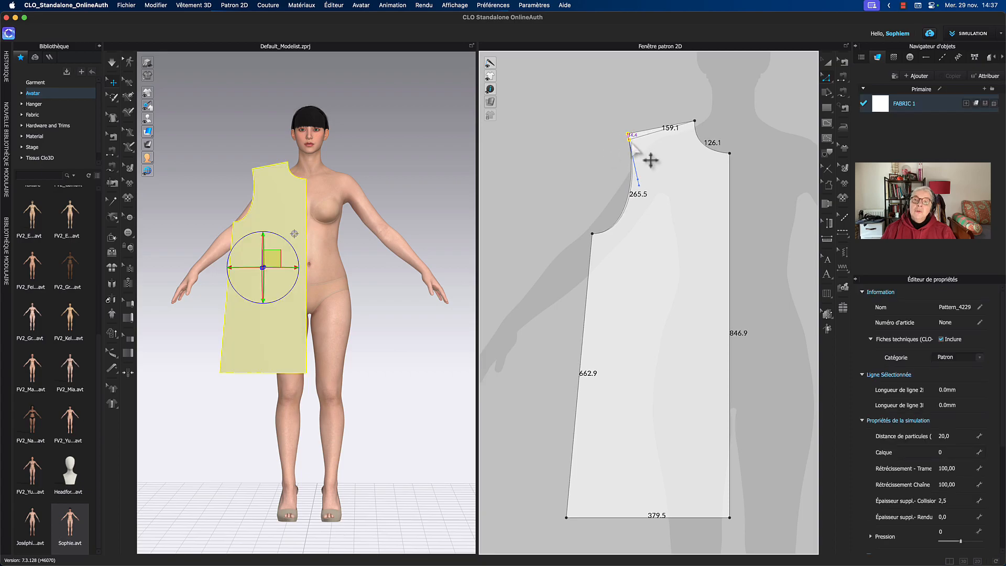
scroll(615, 167, down, 4)
mouse_move(687, 168)
middle_down()
mouse_move(636, 225)
mouse_move(581, 265)
middle_up()
middle_drag(773, 188, 833, 174)
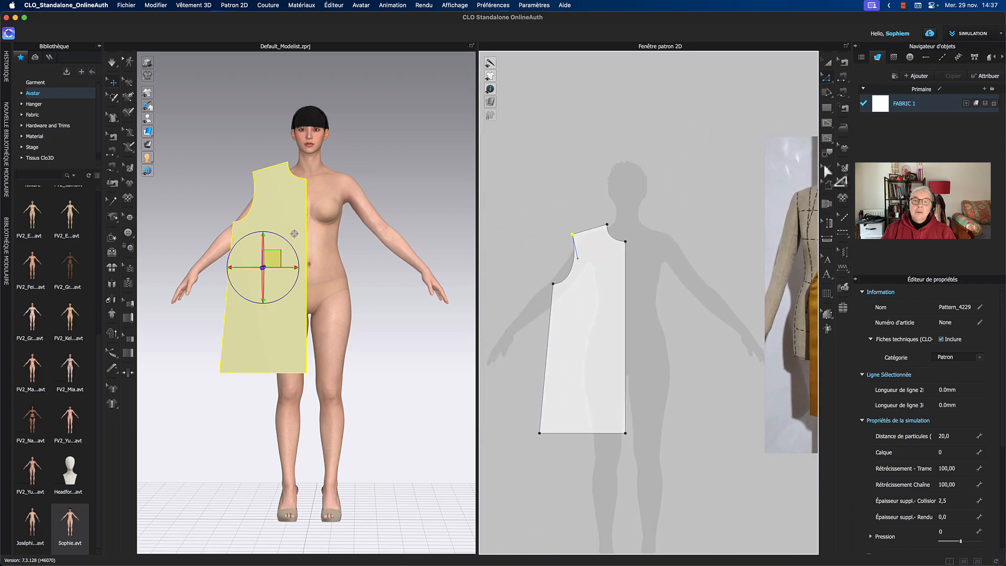
click(626, 197)
scroll(634, 210, up, 2)
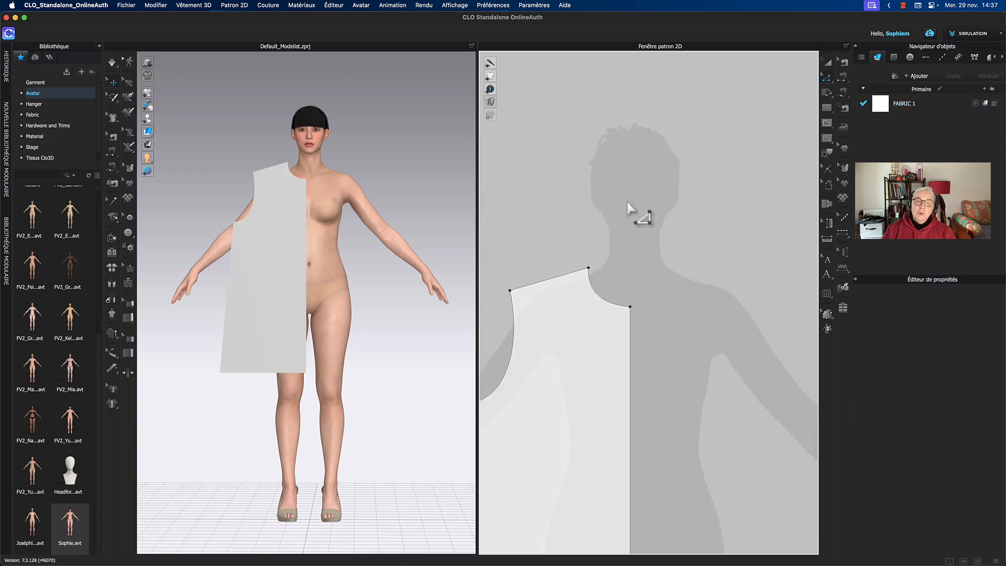
scroll(631, 220, up, 2)
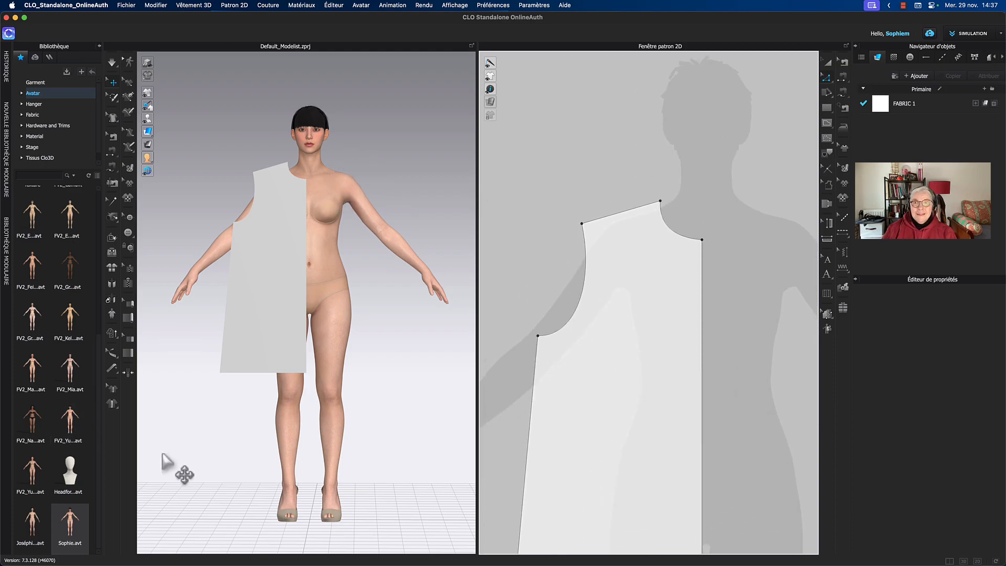
Preview the models in the library's Shoulder Pad folder under Hardware and Trims and open the Femme-Tailleur-10 project
click(48, 126)
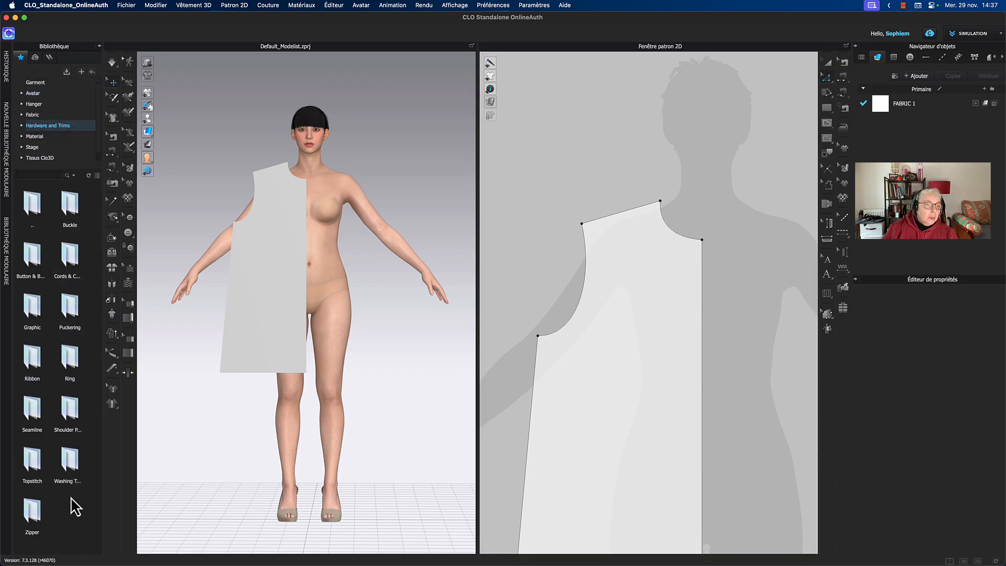
double_click(67, 414)
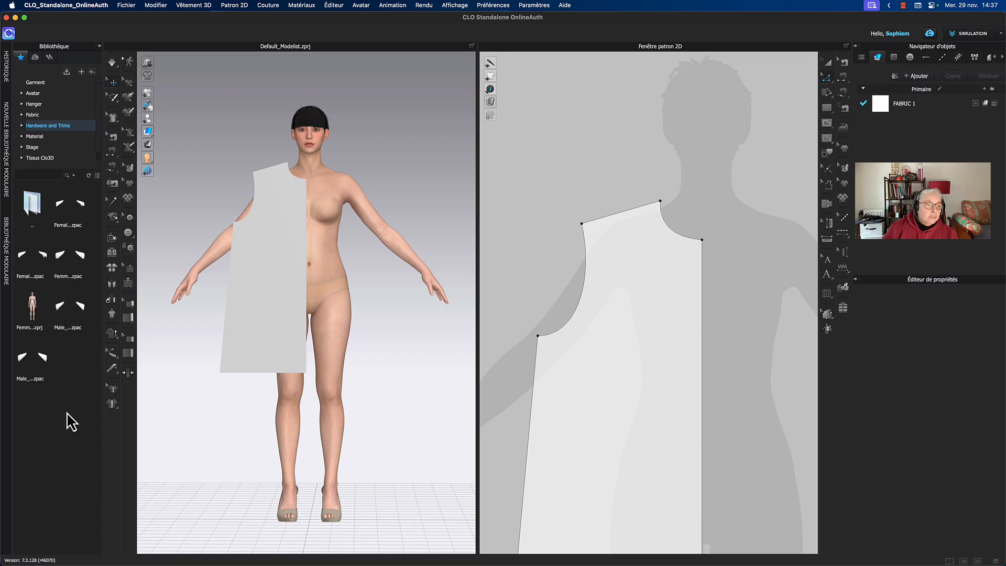
mouse_move(41, 270)
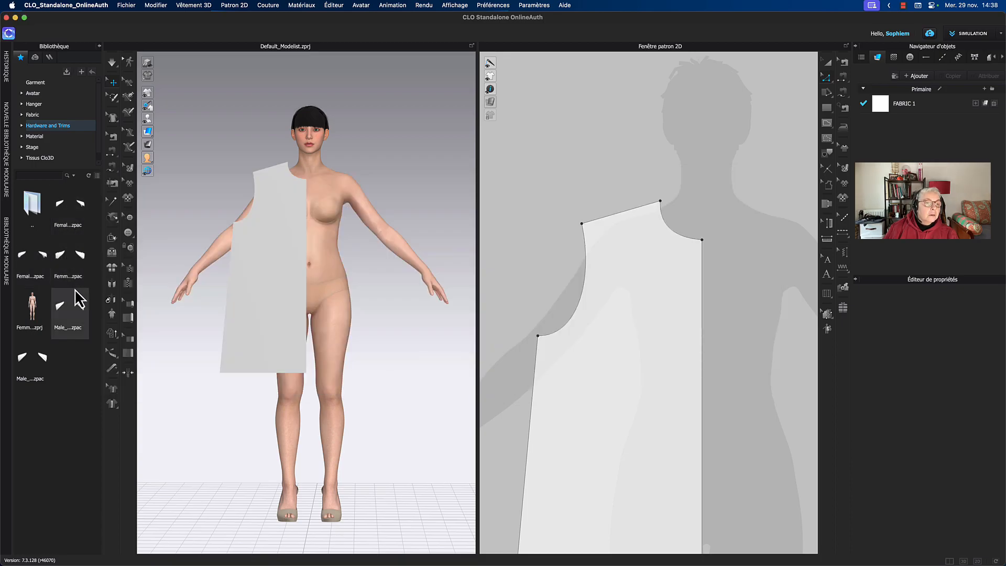
mouse_move(73, 290)
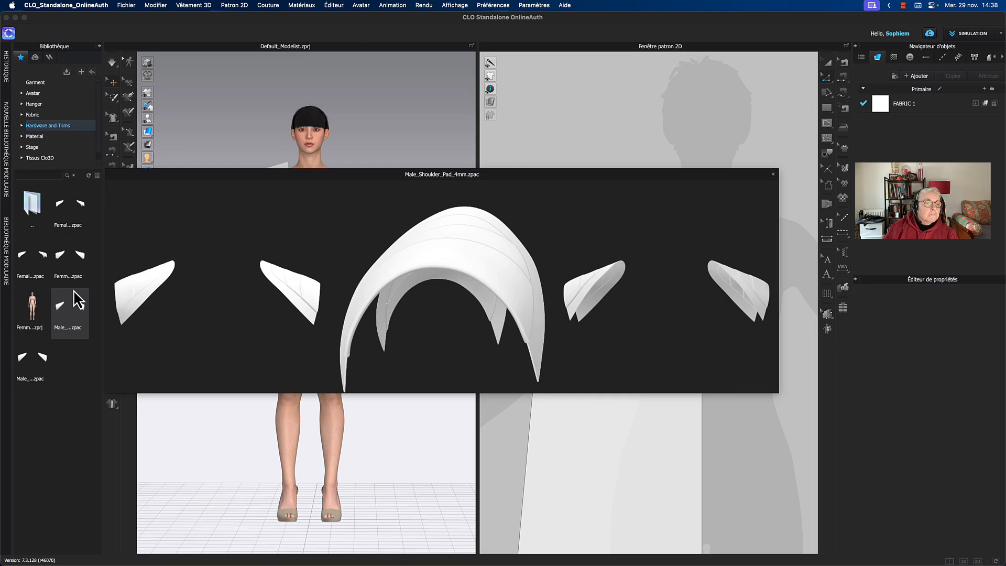
mouse_move(38, 313)
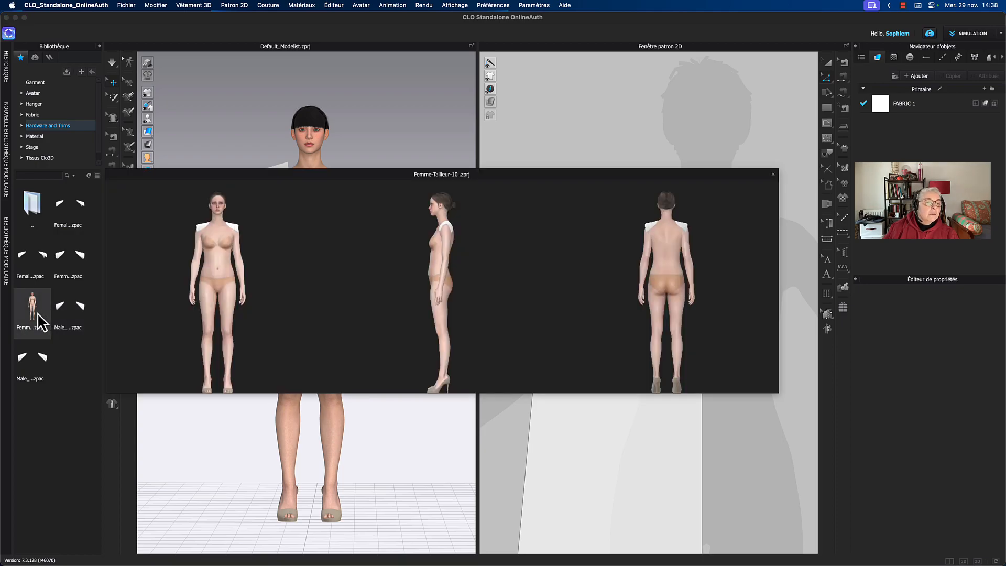
double_click(37, 310)
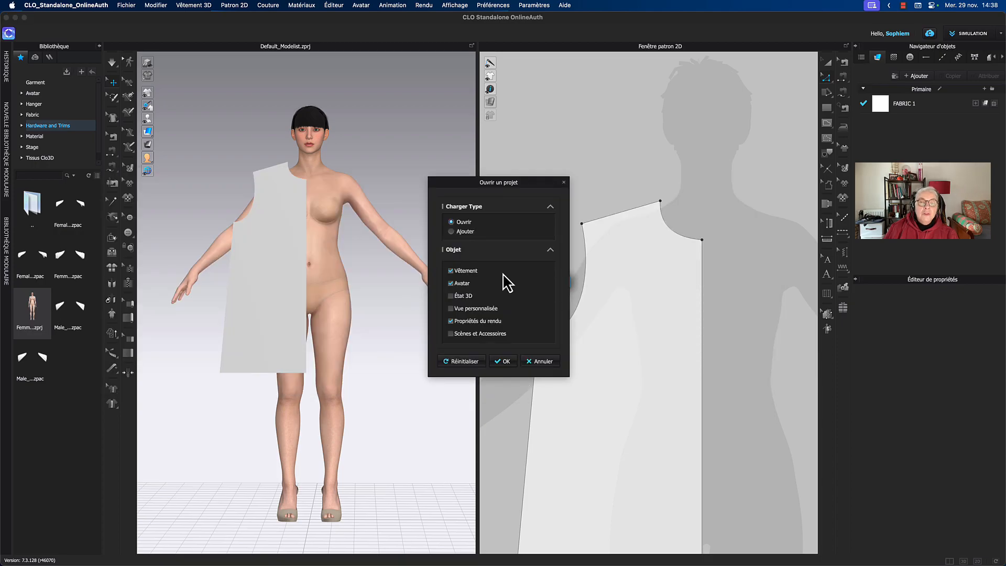
Add the shoulder pad project's garment to the current project without its avatar, keeping the current avatar's size and pose
click(454, 232)
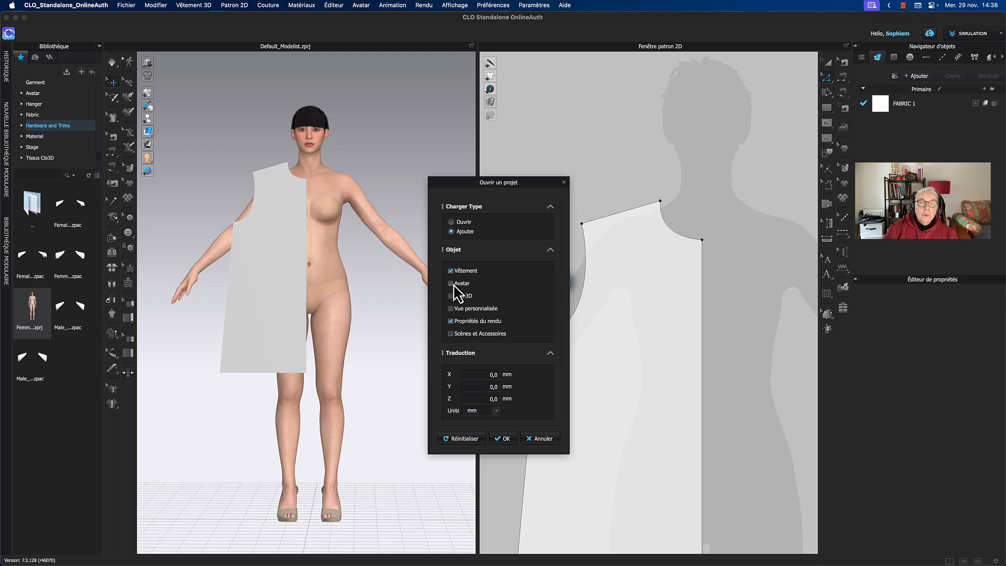
click(503, 438)
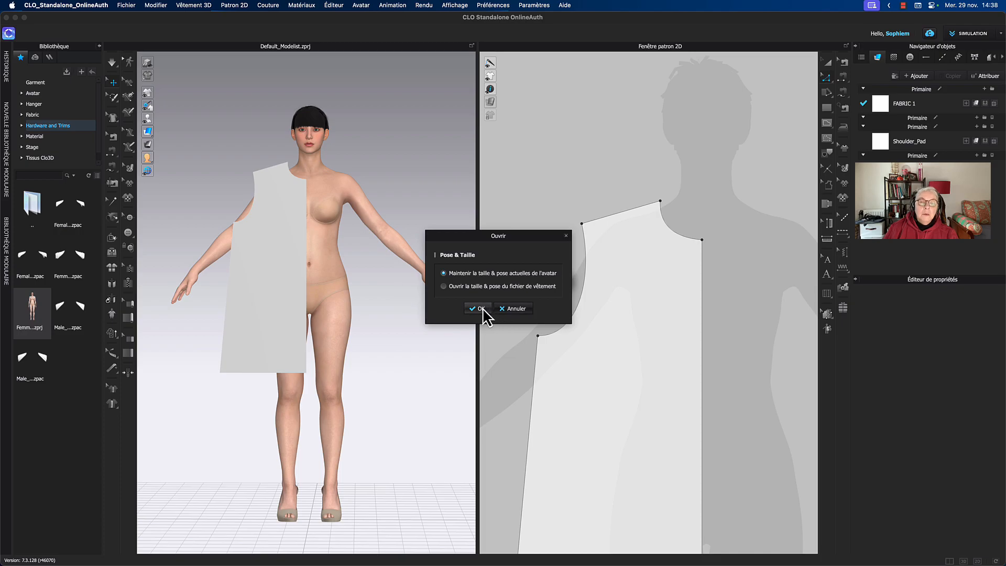
click(481, 309)
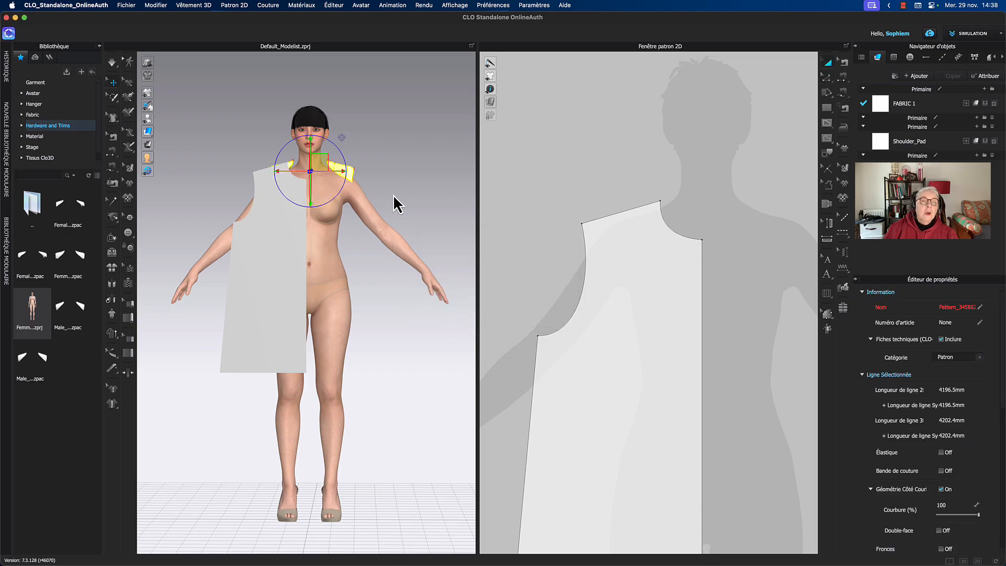
Display the 3D garment with the thick textured surface and view the shoulder pads from the avatar's back
scroll(417, 209, up, 6)
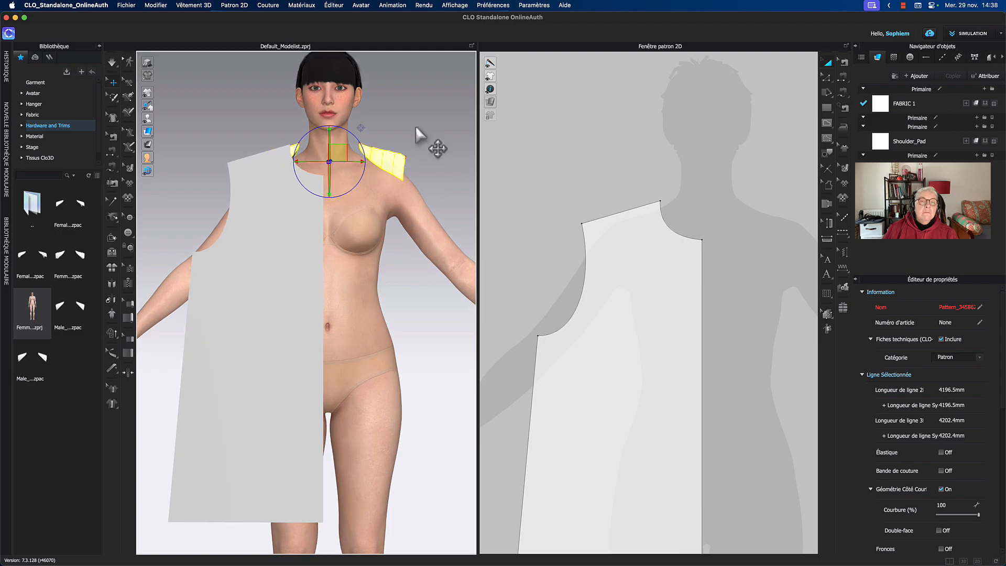
right_drag(430, 131, 501, 183)
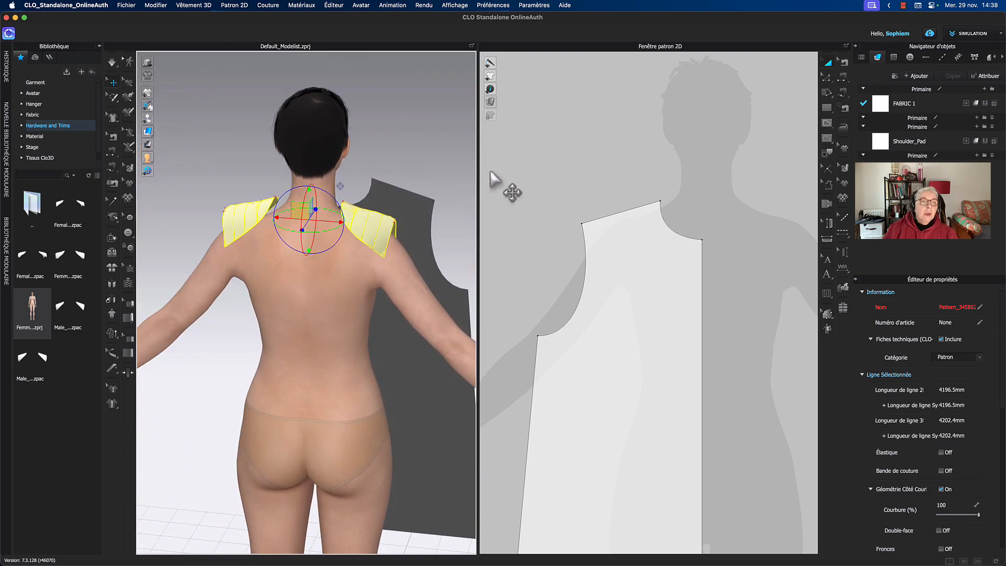
mouse_move(149, 135)
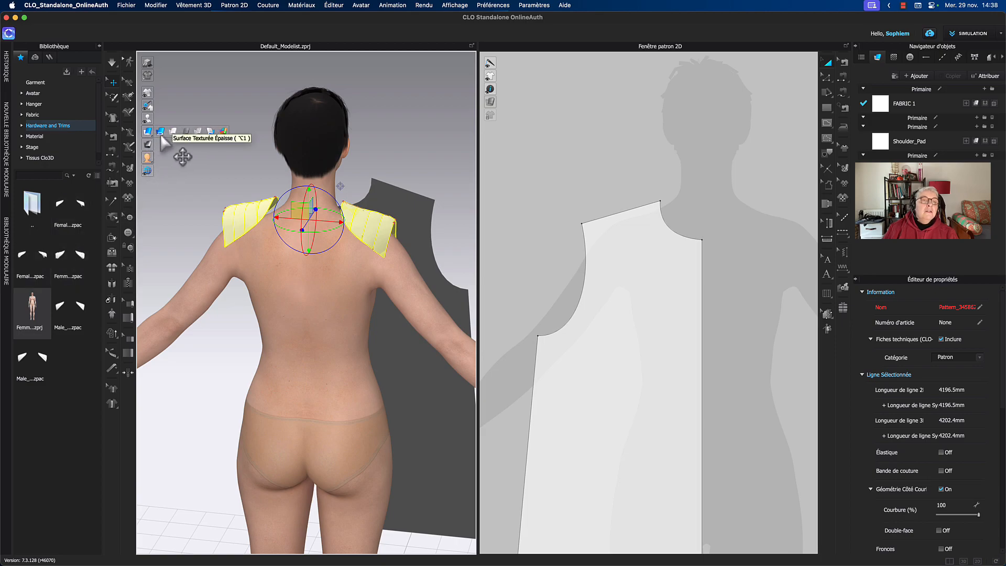
click(160, 132)
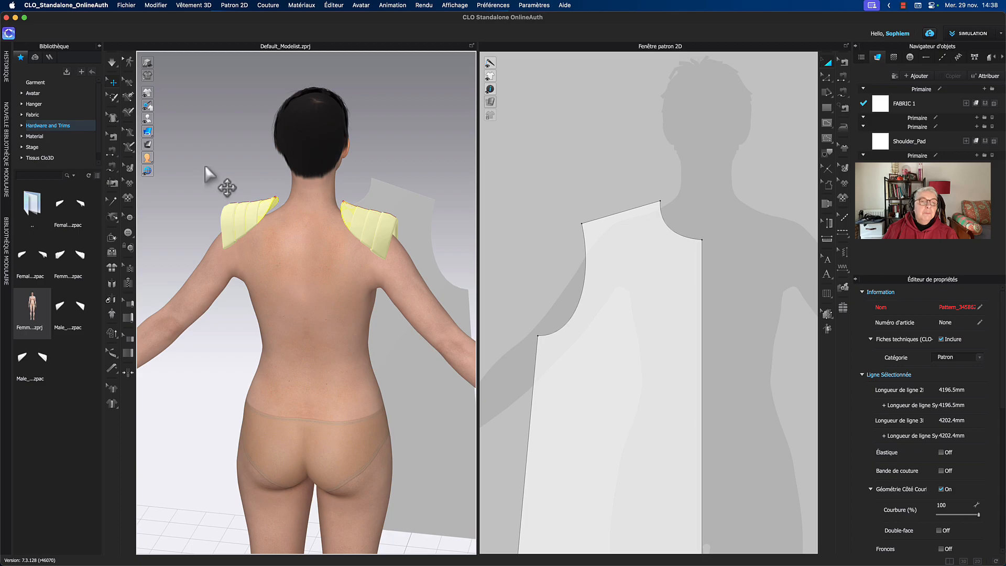
Simulate the shoulder pads briefly on the avatar and check their fit from the back and the front
middle_drag(228, 165, 241, 161)
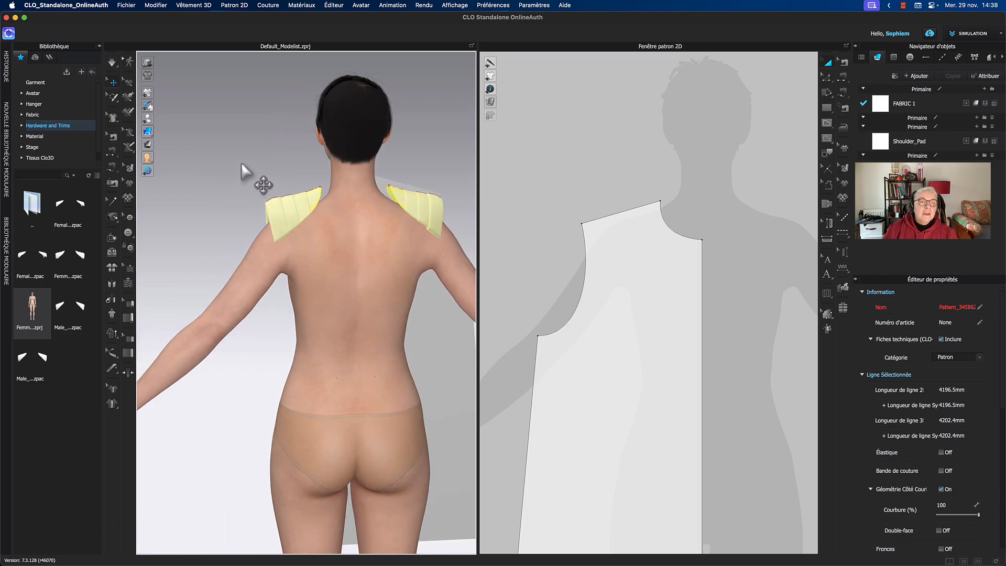
click(291, 218)
key(space)
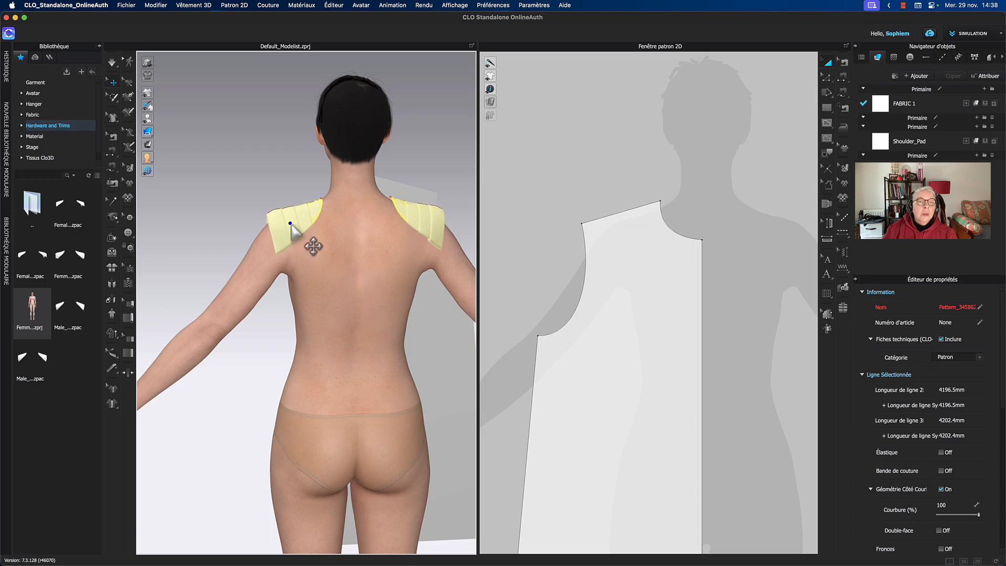
right_drag(209, 162, 372, 173)
click(372, 173)
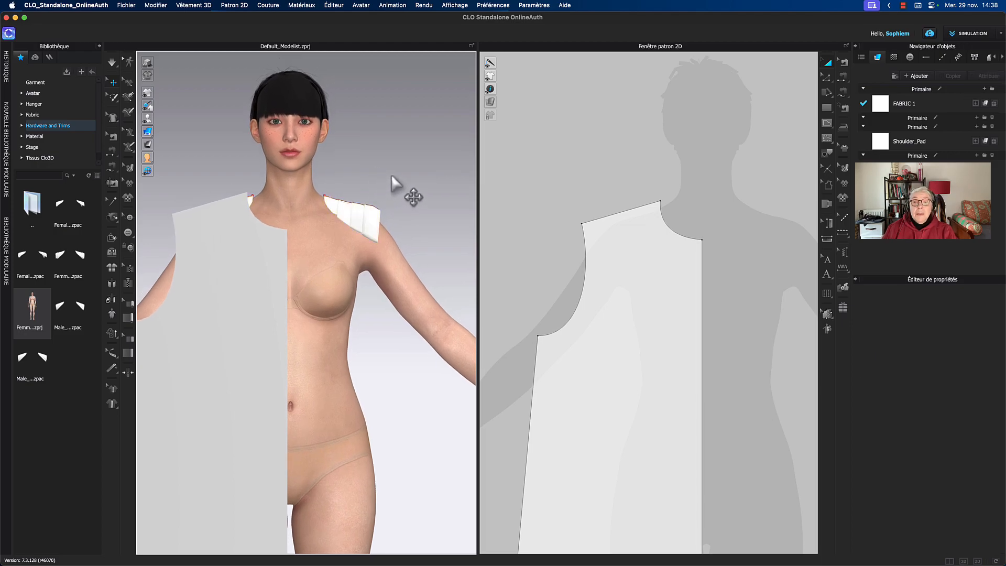
Set the simulation pressure of all the shoulder pad patterns to -70
scroll(647, 172, down, 5)
middle_drag(632, 160, 592, 344)
drag(585, 96, 771, 294)
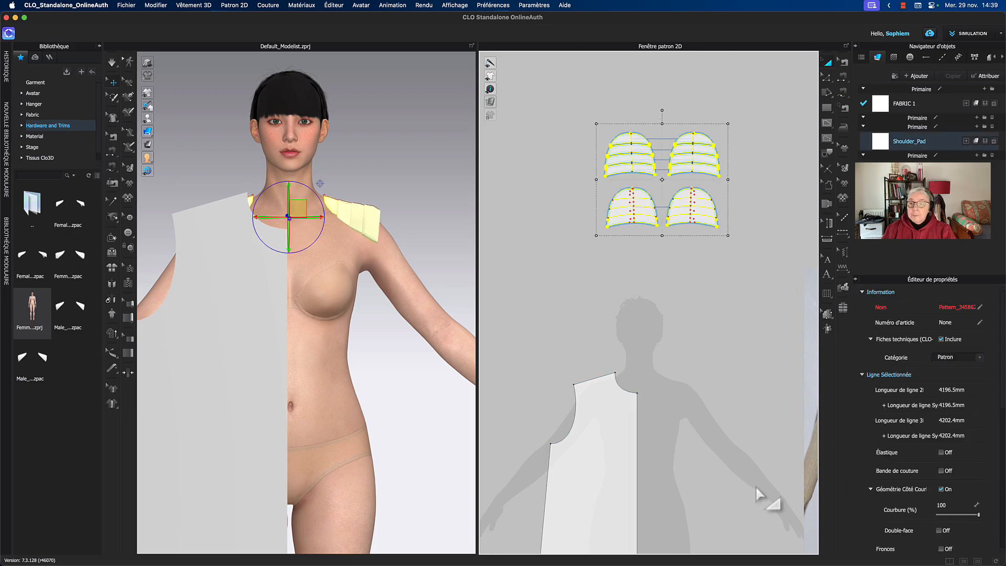
scroll(874, 464, down, 5)
scroll(876, 462, down, 3)
click(940, 461)
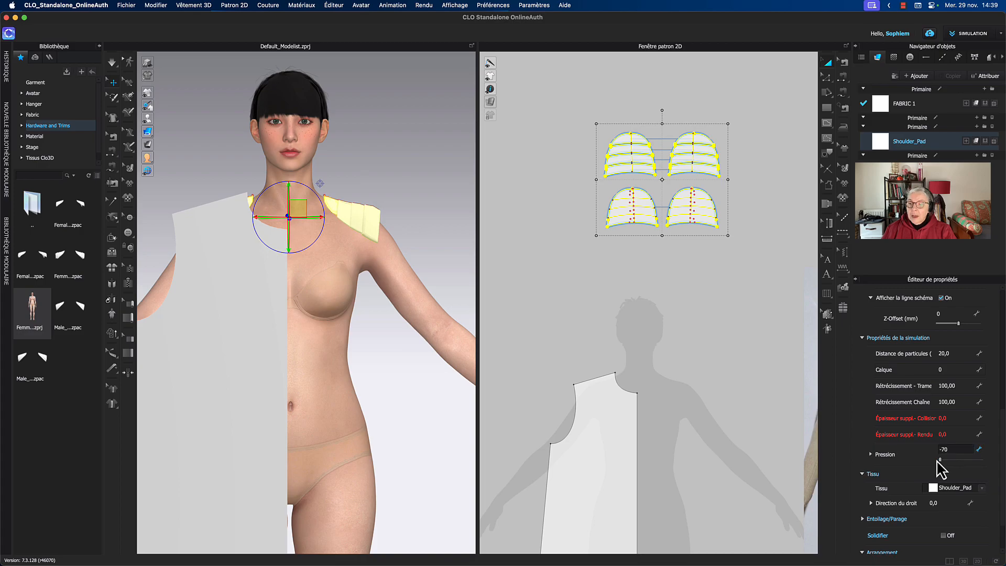
click(442, 207)
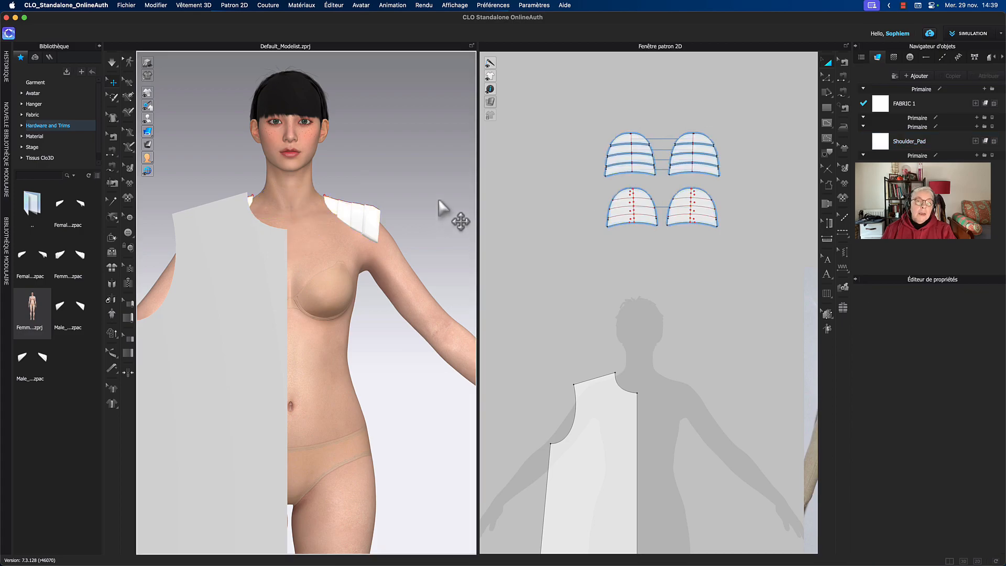
Run and stop the simulation, and reset the 3D arrangement of the coat front piece lying at the avatar's feet
key(space)
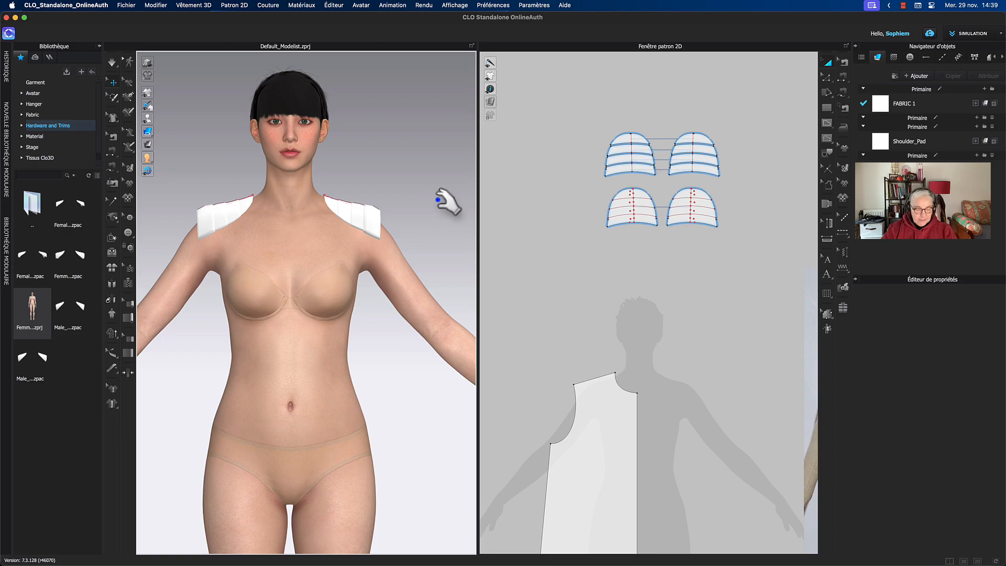
key(space)
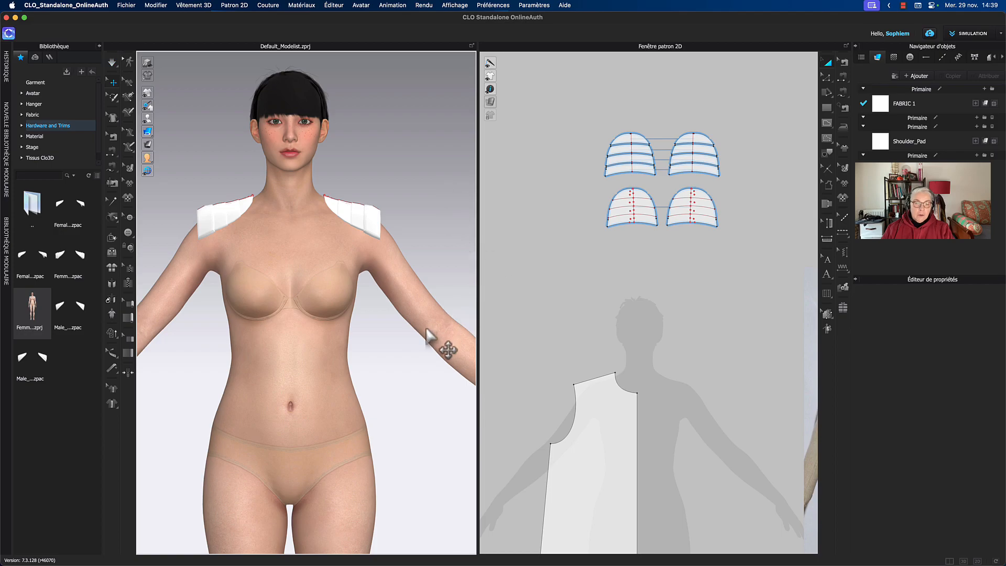
scroll(427, 336, down, 5)
middle_drag(427, 307, 415, 152)
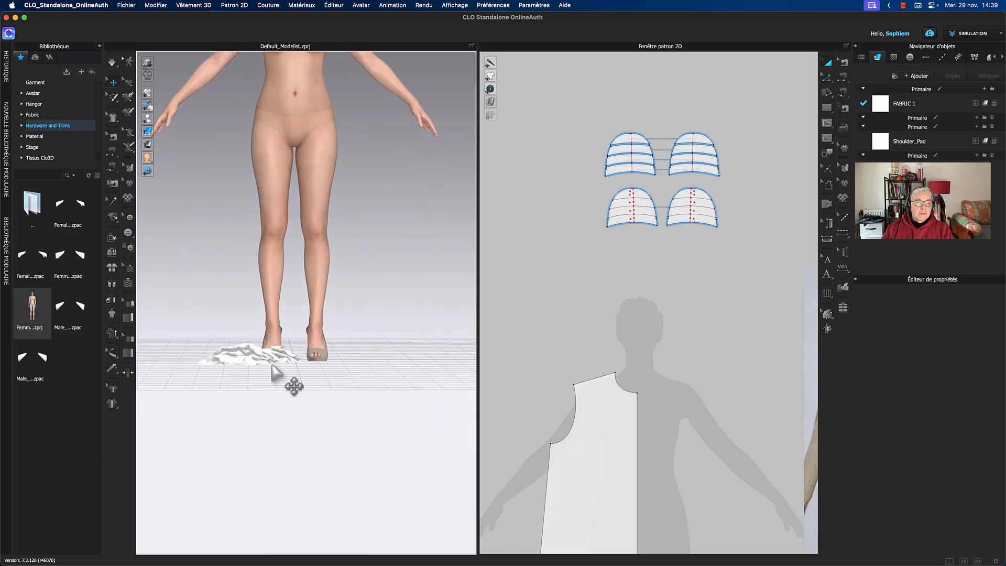
click(268, 362)
right_click(270, 362)
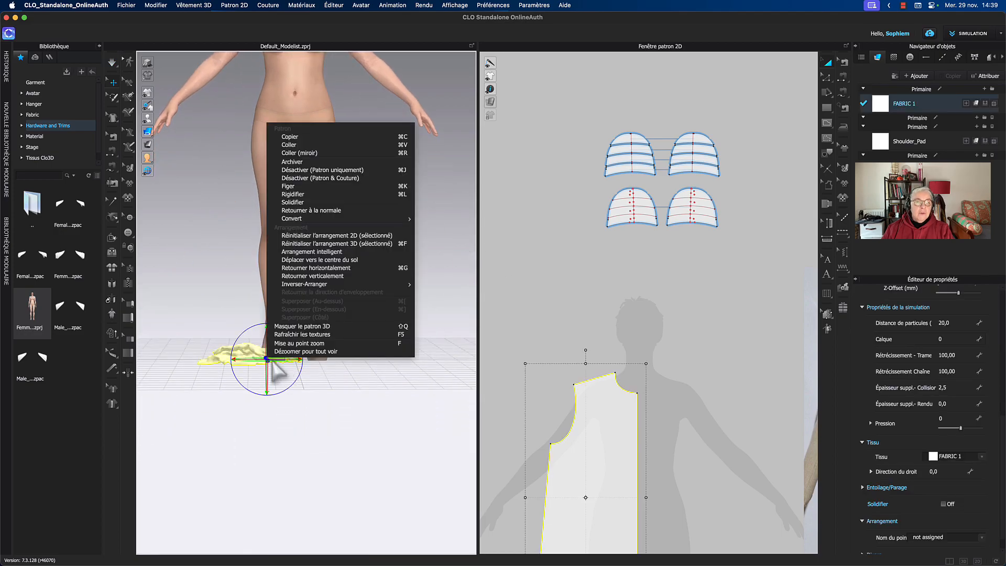
click(346, 236)
middle_drag(368, 213, 374, 415)
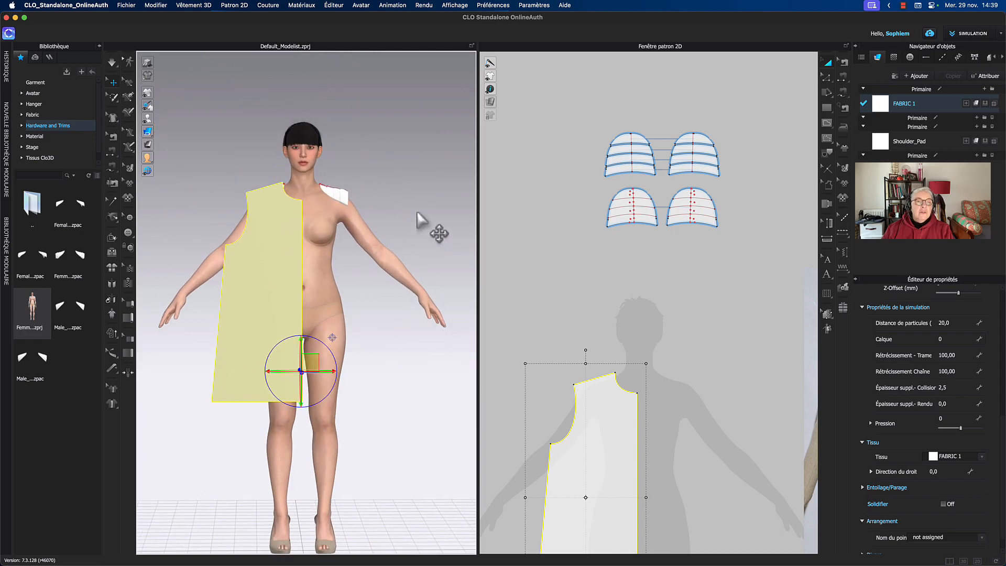
Try duplicating the coat front piece with a plain copy placed beside the original, and delete that copy
middle_drag(412, 195, 407, 217)
middle_drag(640, 315, 721, 177)
click(685, 348)
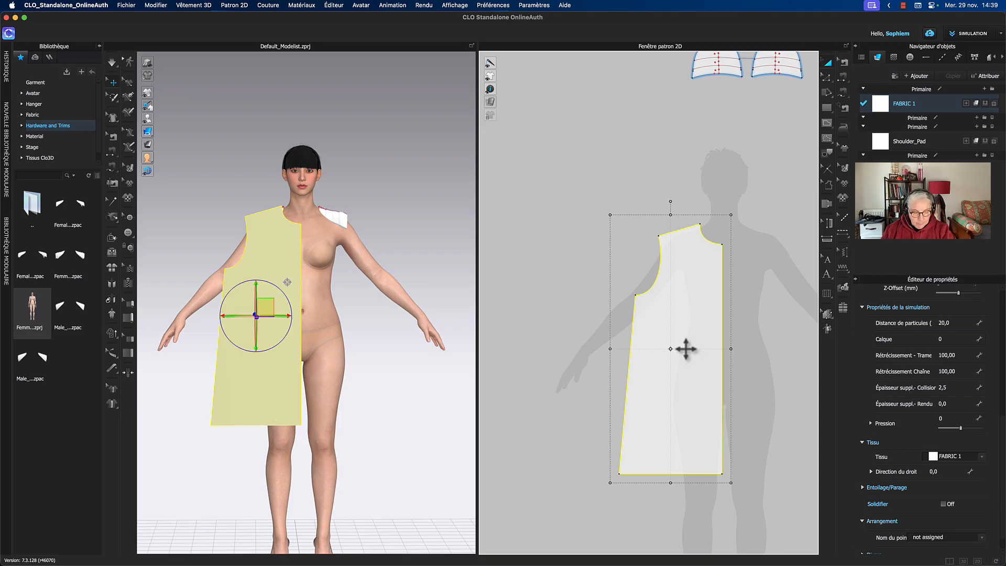
key(ctrl+v)
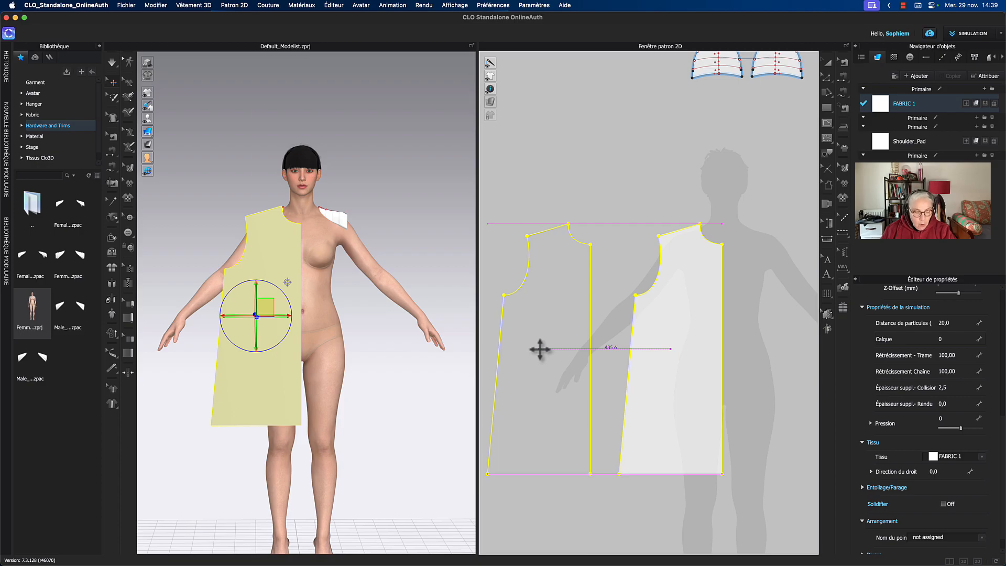
click(540, 349)
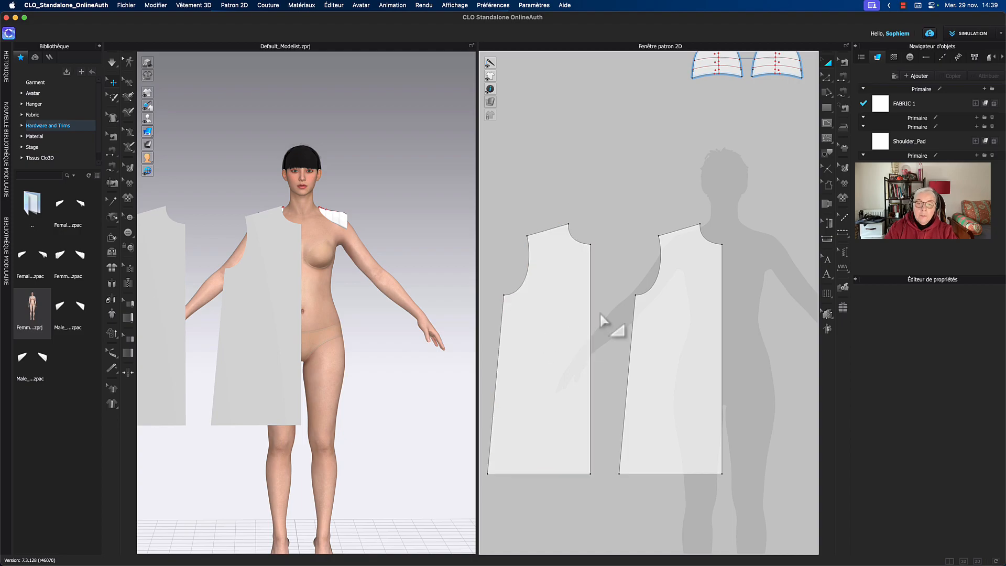
click(574, 321)
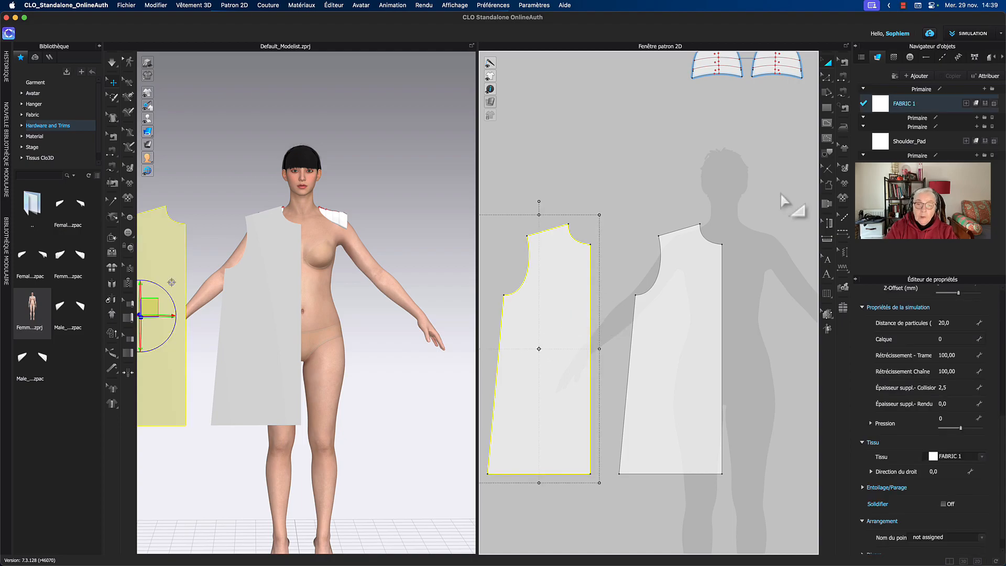
key(Delete)
Paste a mirrored copy of the coat front piece beside the original, level with it, for the back
right_click(534, 298)
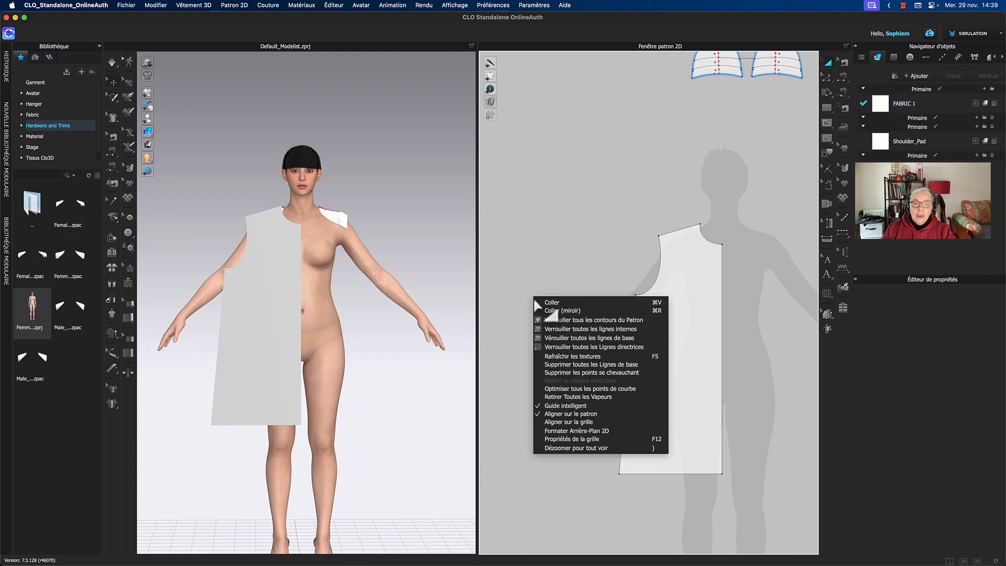
click(558, 310)
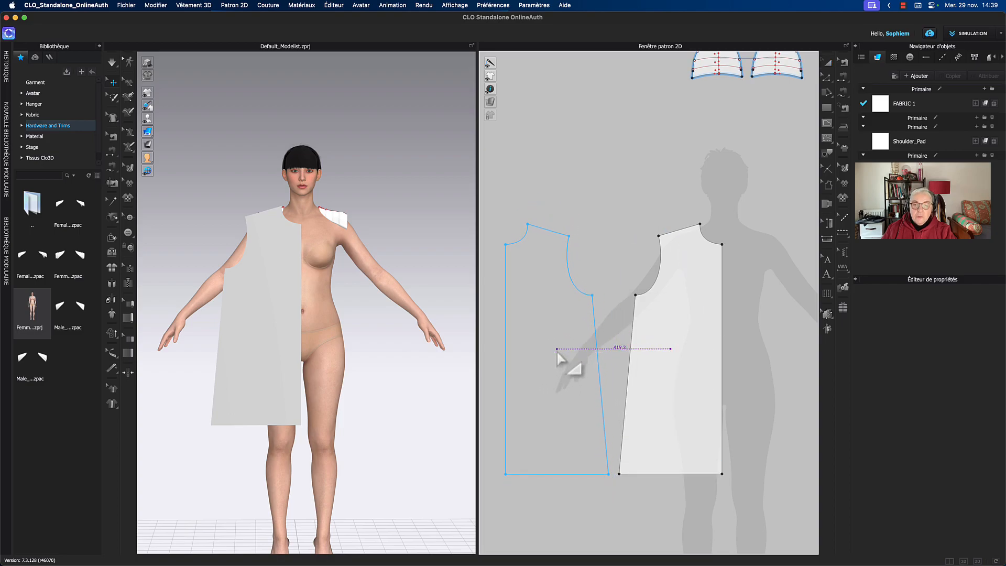
click(557, 358)
Raise the centre-line neck point of the mirrored coat piece vertically to make a higher back neckline
scroll(602, 209, up, 3)
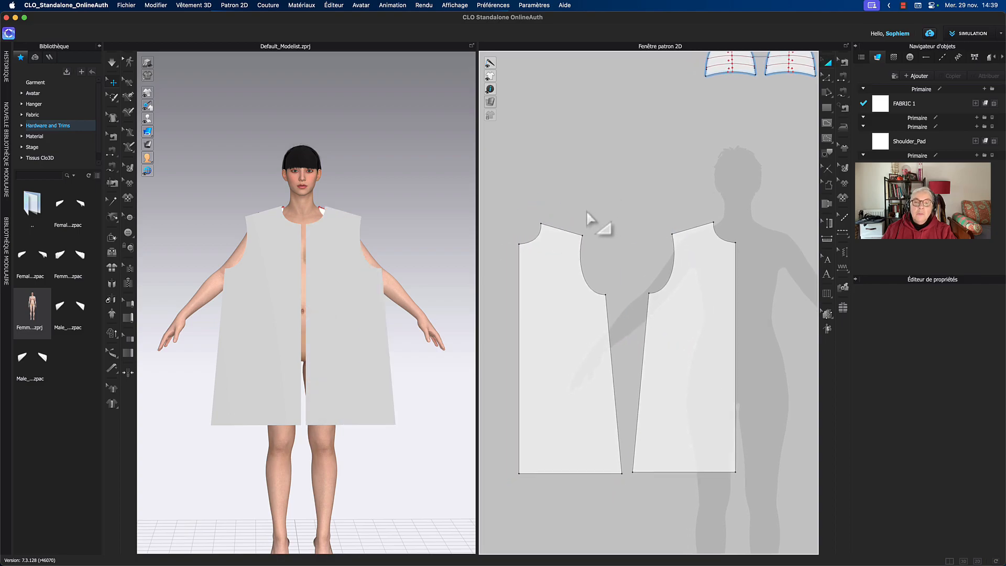
scroll(547, 270, up, 2)
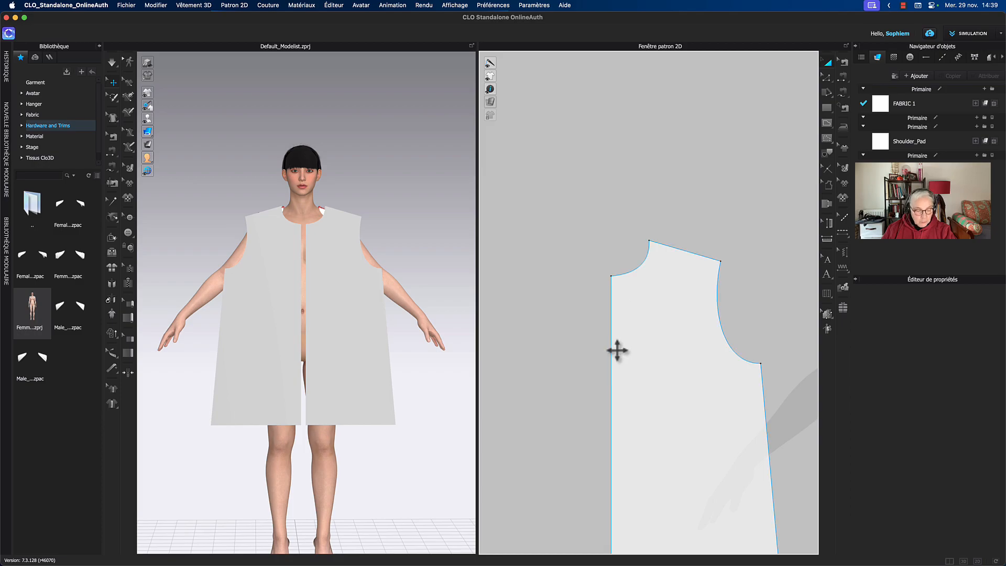
scroll(624, 327, up, 3)
key(z)
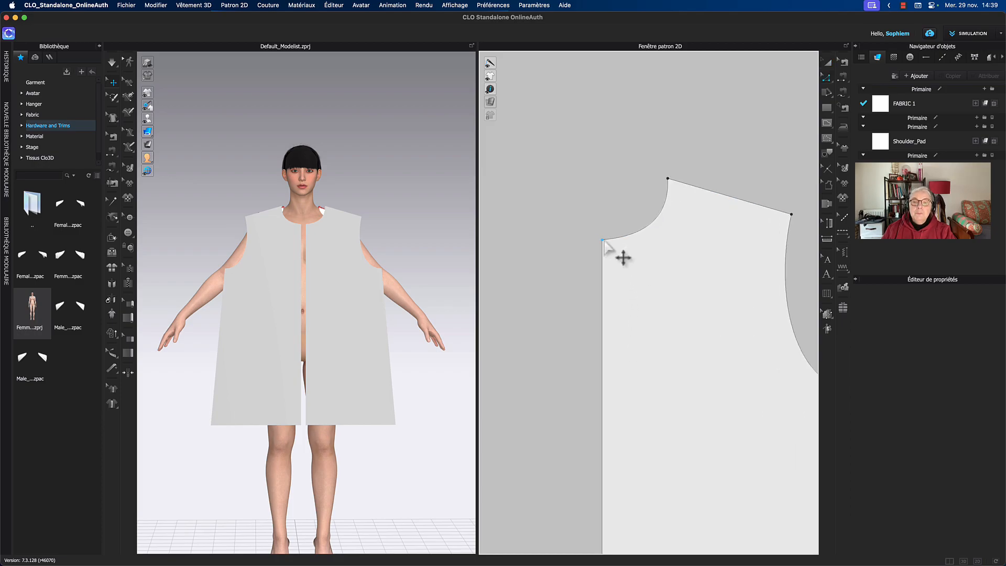
drag(603, 240, 601, 196)
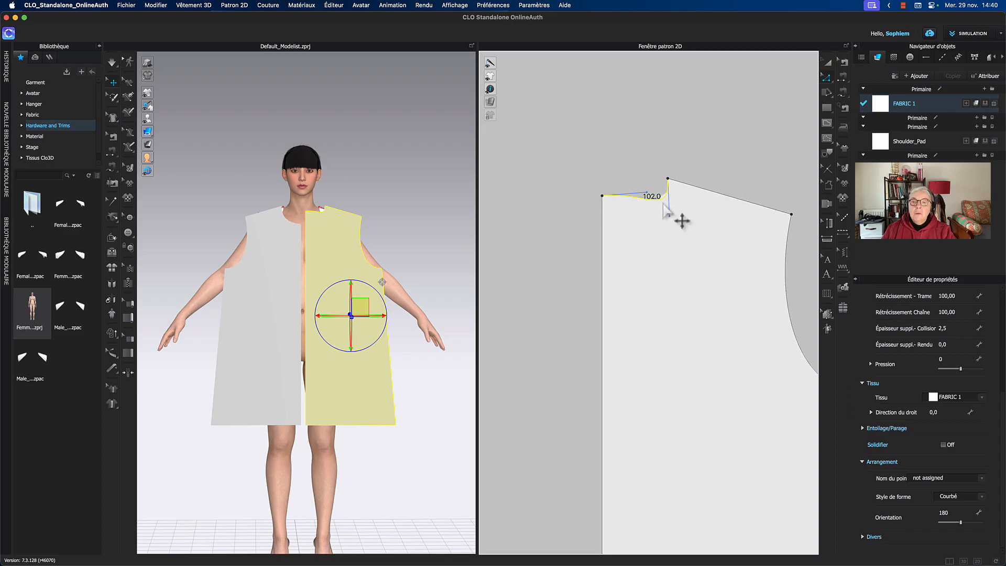
Reshape the back neckline into a shallow smooth curve about 86 mm long using its curve handles
drag(670, 220, 661, 206)
scroll(639, 178, up, 4)
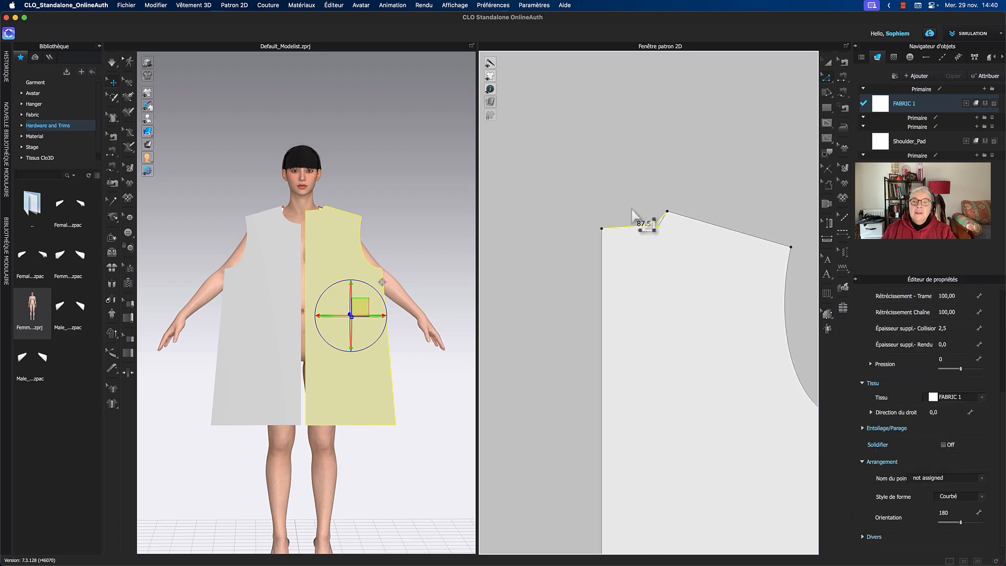
drag(575, 226, 577, 220)
drag(677, 210, 623, 216)
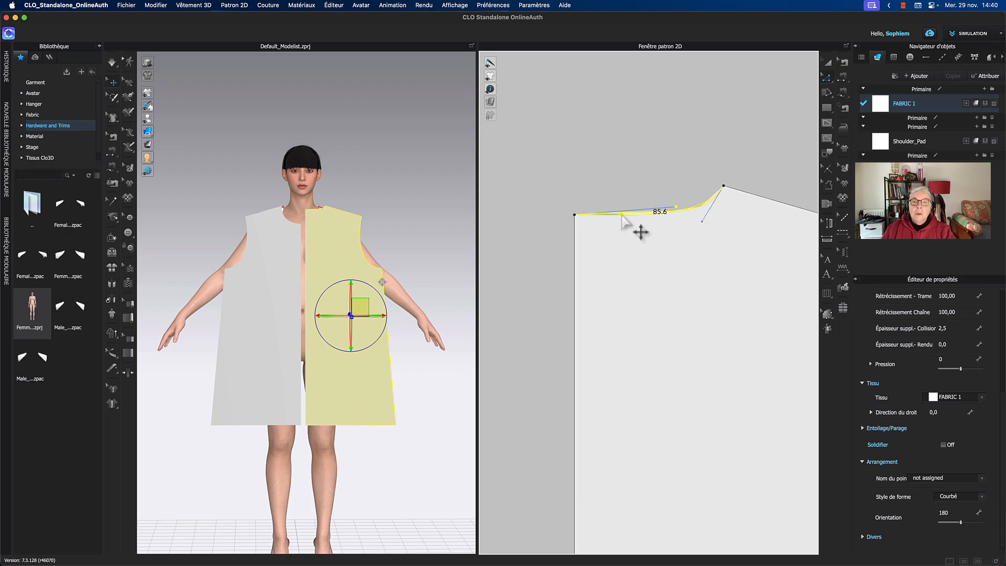
click(641, 199)
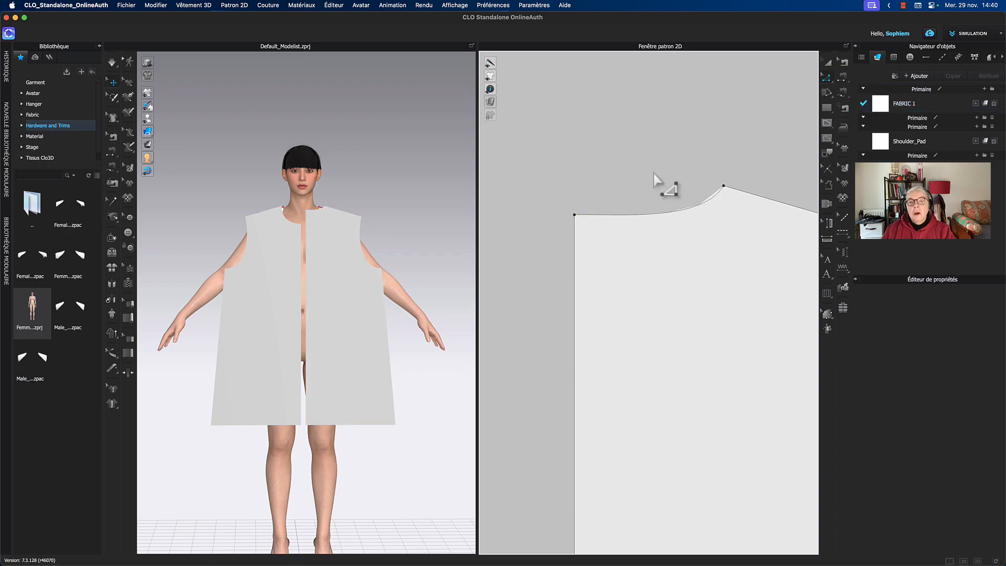
Move the back piece's side edge inward by a distance of 20 mm
scroll(655, 180, down, 1)
scroll(656, 180, down, 3)
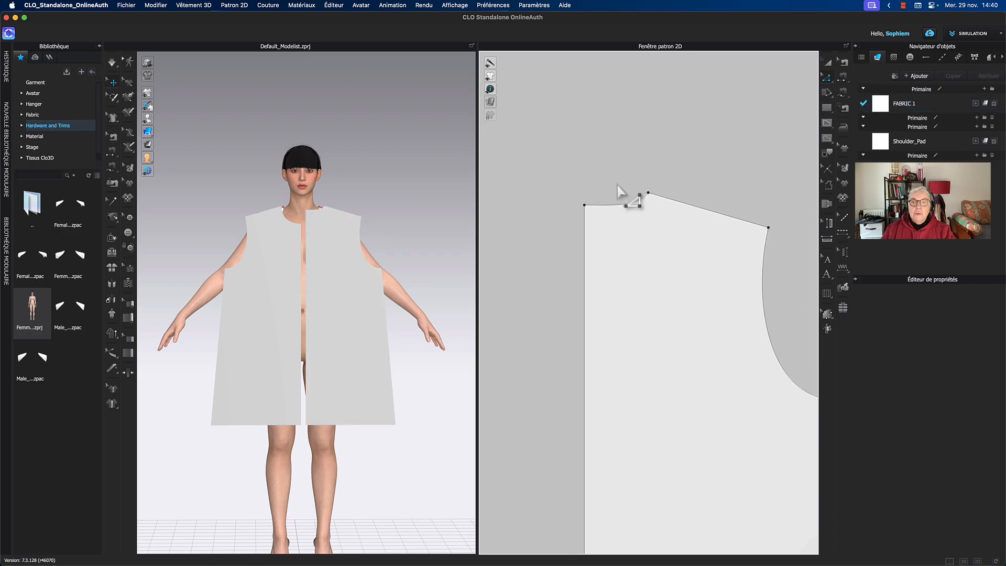
scroll(623, 173, down, 4)
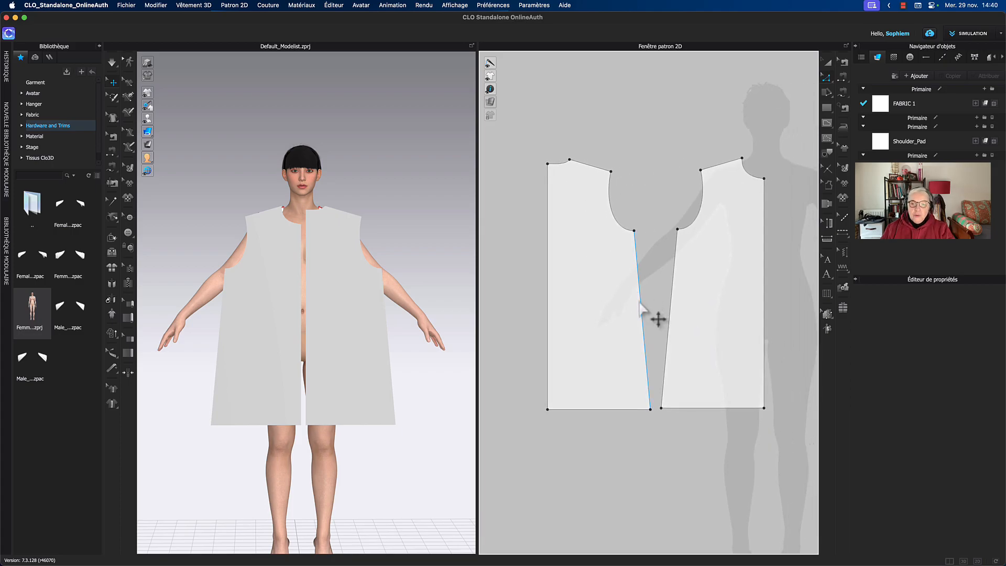
click(639, 304)
mouse_move(639, 303)
mouse_down()
mouse_move(651, 317)
mouse_move(639, 309)
mouse_up()
key(Return)
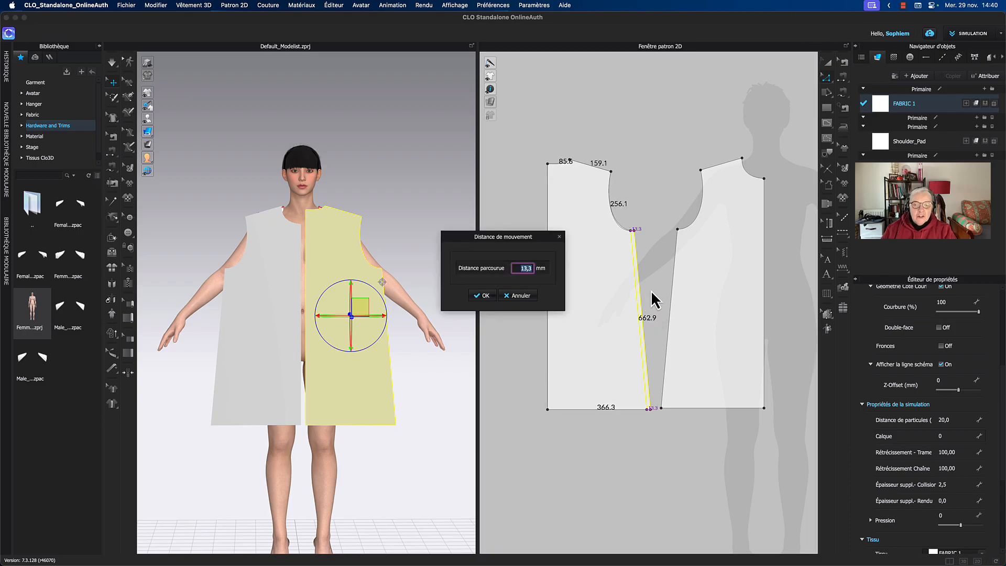
text(20)
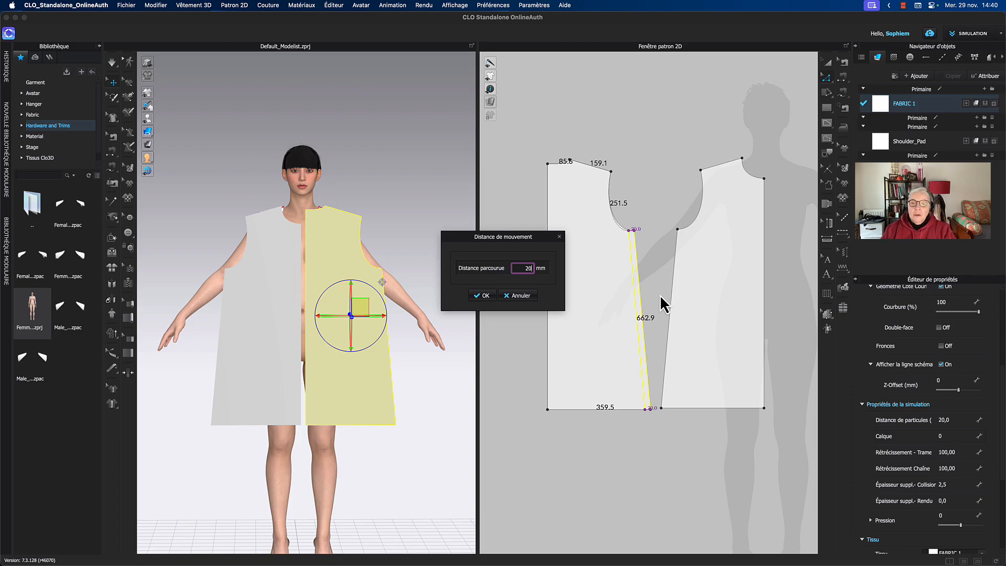
click(483, 295)
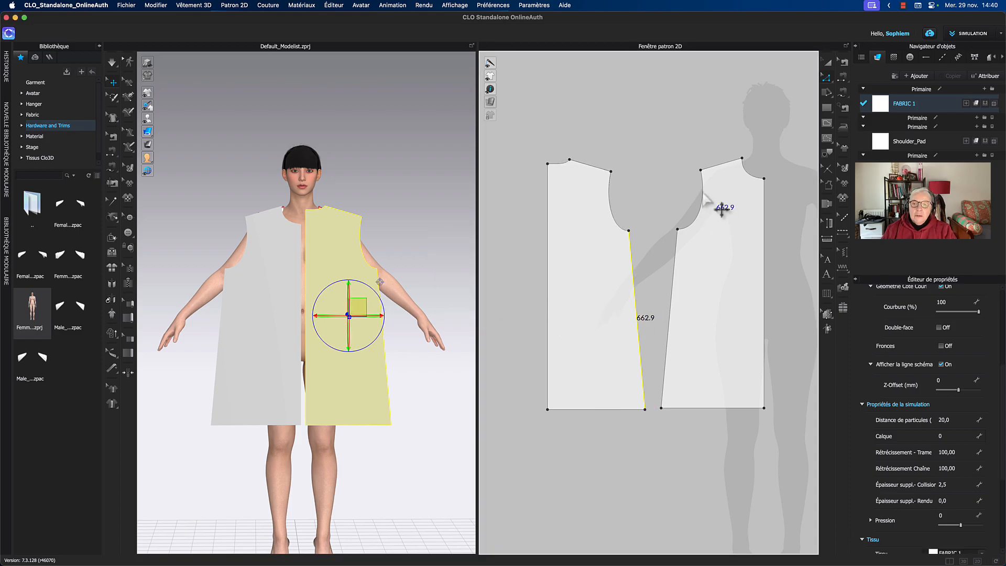
Adjust the back armhole's curve handles to smooth its shape, giving an armhole about 255 mm long
middle_drag(663, 194, 653, 210)
scroll(646, 219, up, 5)
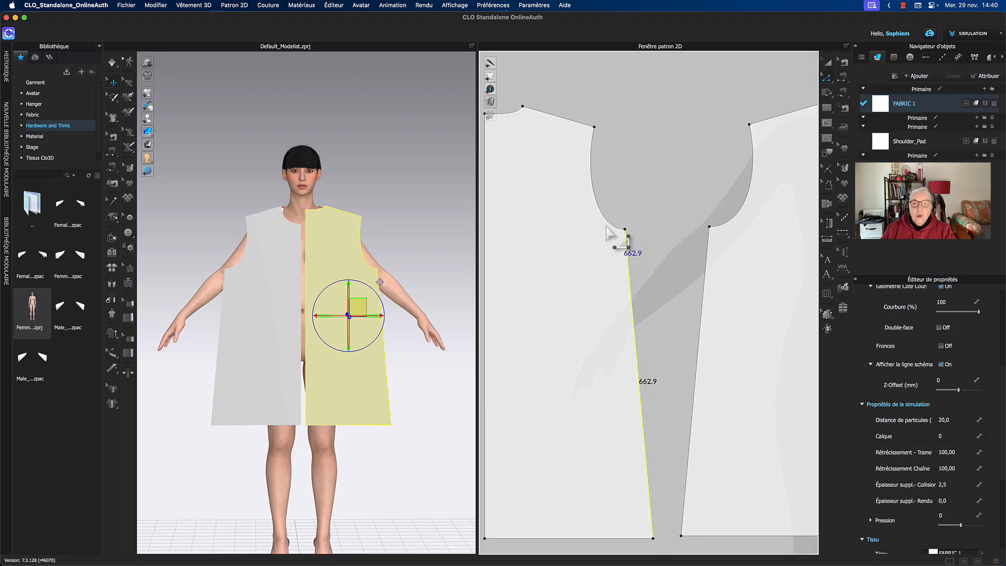
drag(598, 231, 593, 230)
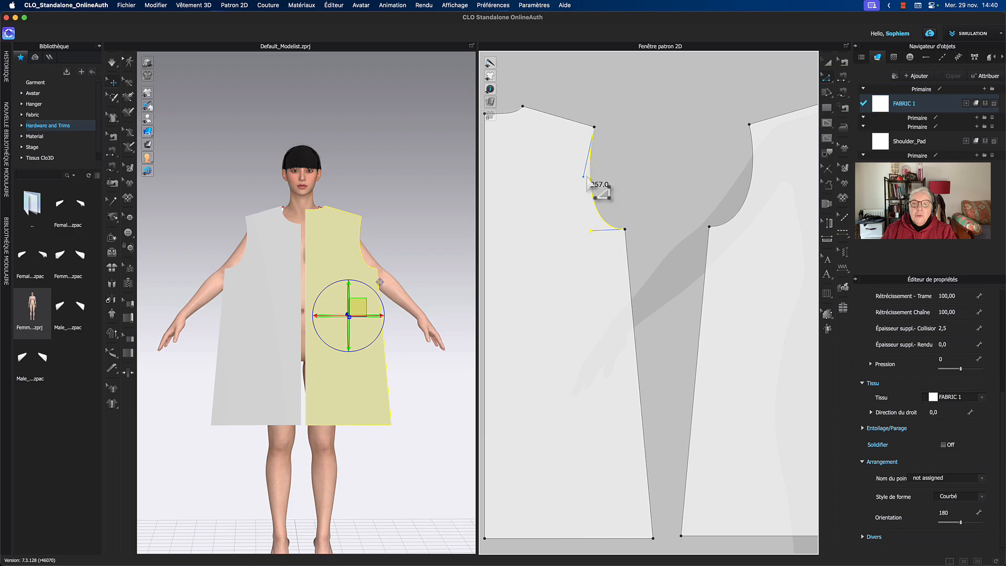
drag(585, 179, 588, 181)
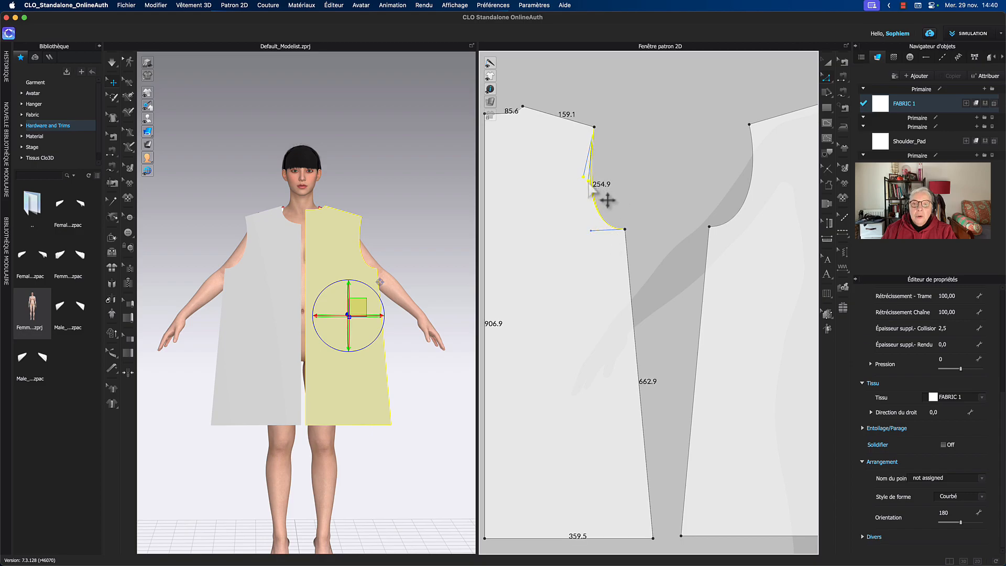
click(627, 168)
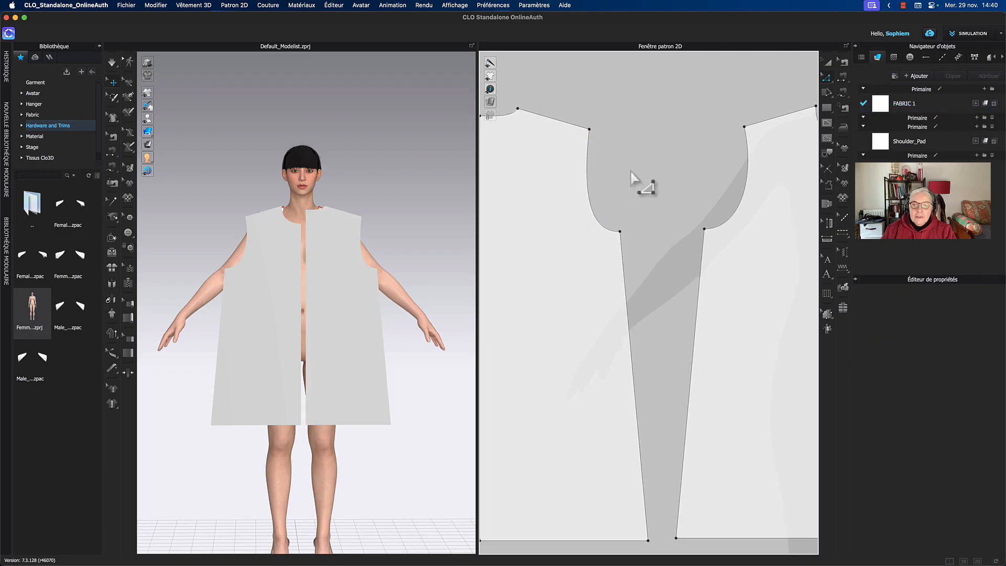
Sew the back piece to the front piece along the shoulder edges and along the side edges
scroll(635, 175, down, 5)
middle_drag(629, 195, 583, 210)
middle_drag(698, 176, 690, 203)
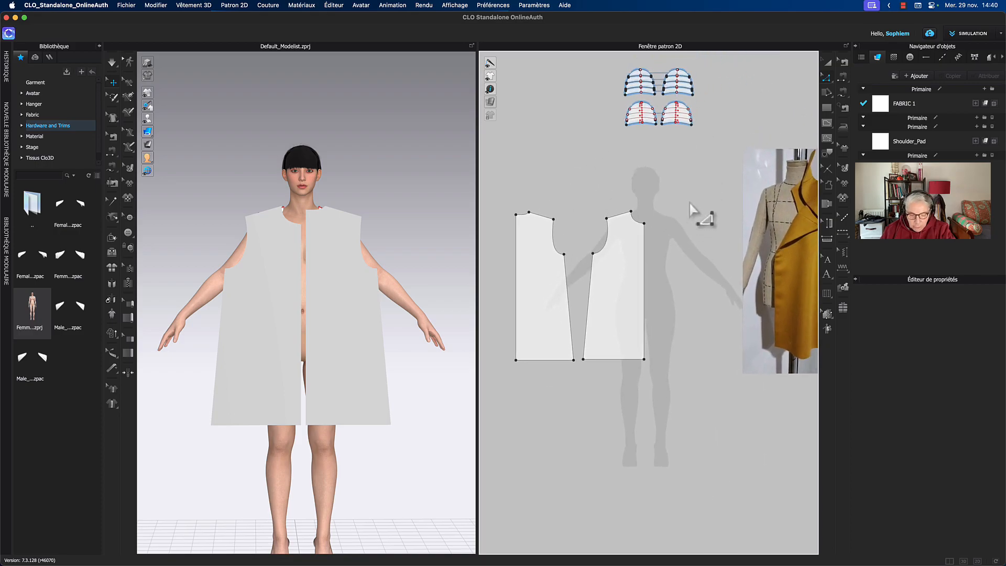
key(m)
key(n)
click(545, 217)
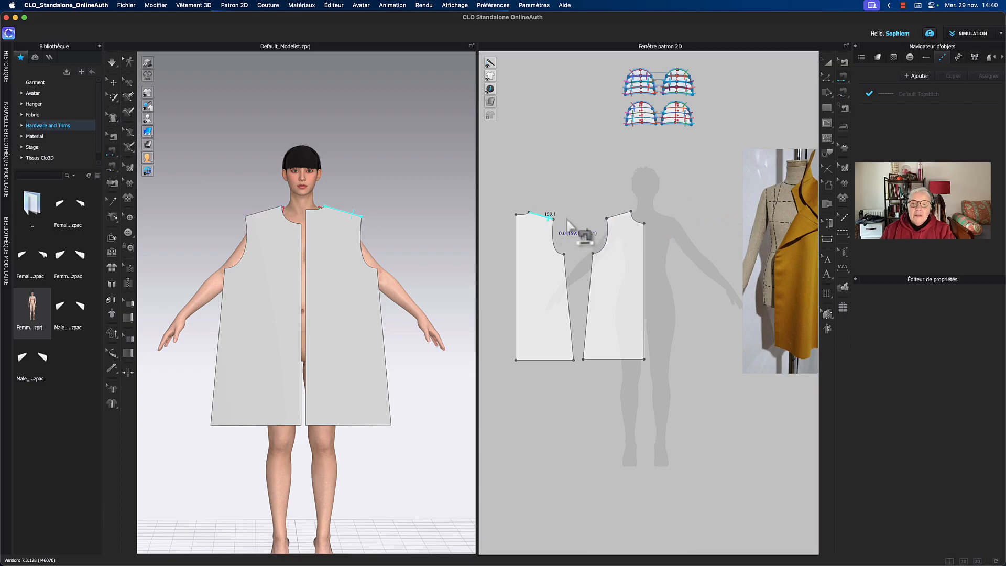
click(611, 223)
click(570, 294)
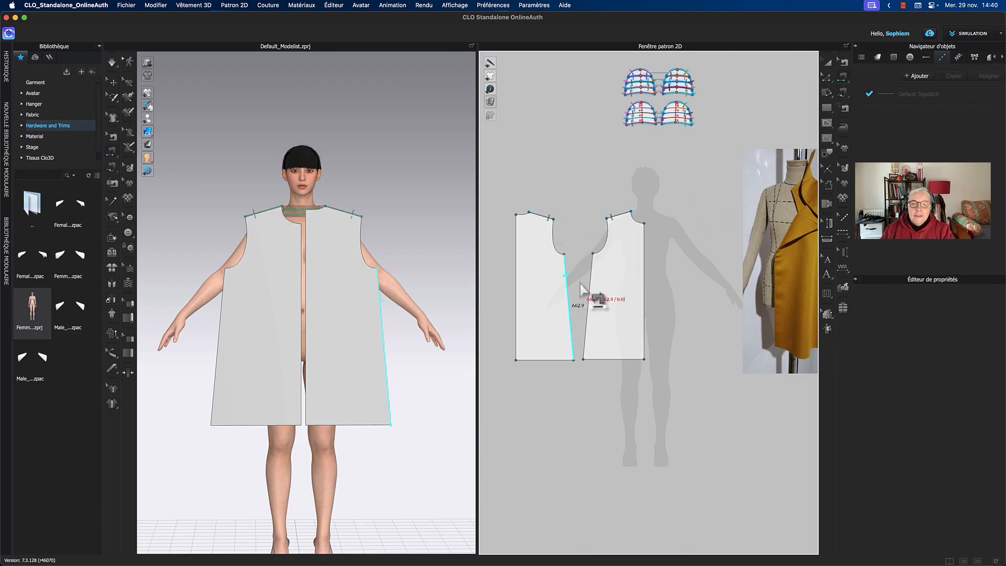
click(590, 286)
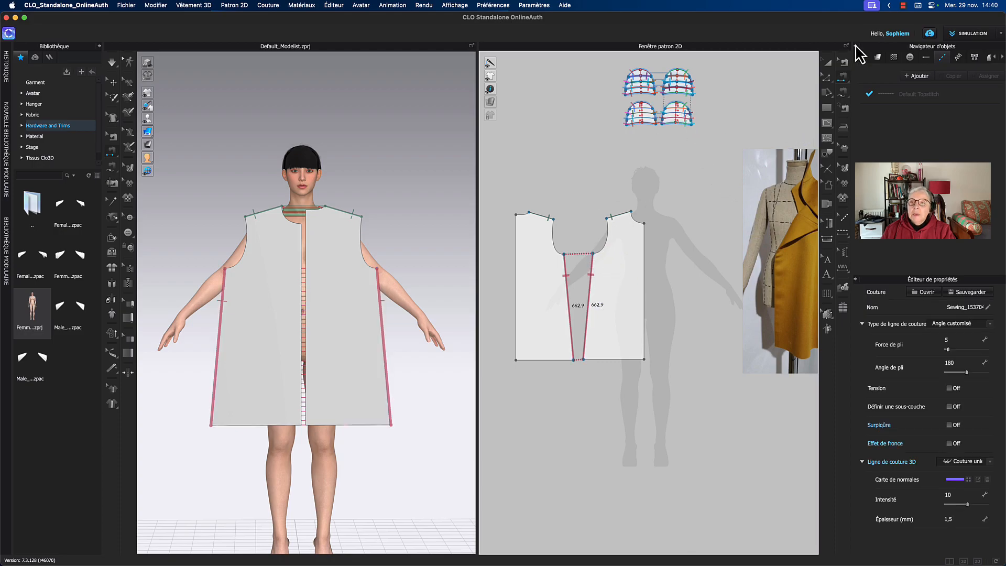
Clone the front piece as a symmetric pattern with sewing and place it across the avatar silhouette's centre line
click(831, 60)
middle_drag(564, 206, 587, 197)
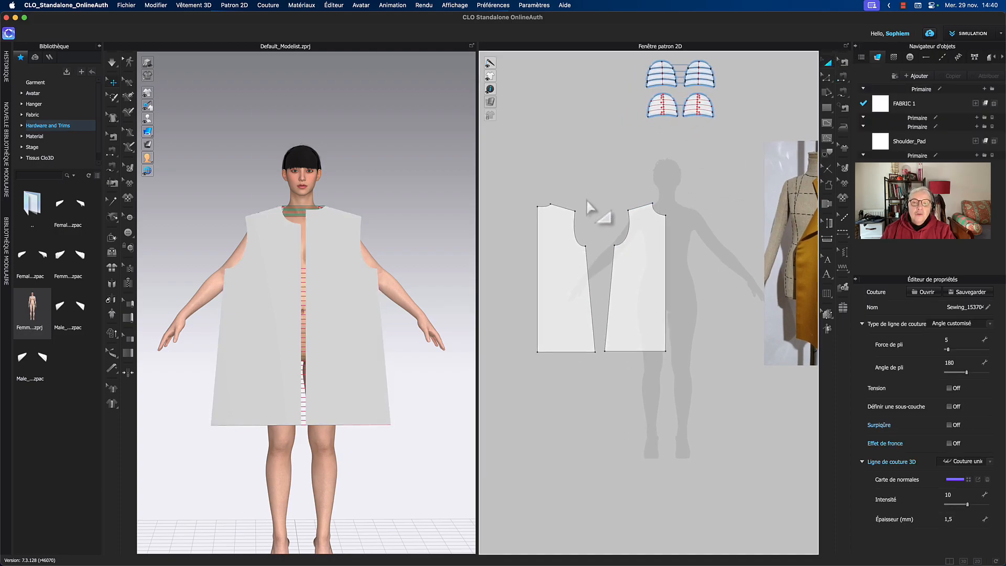
click(551, 282)
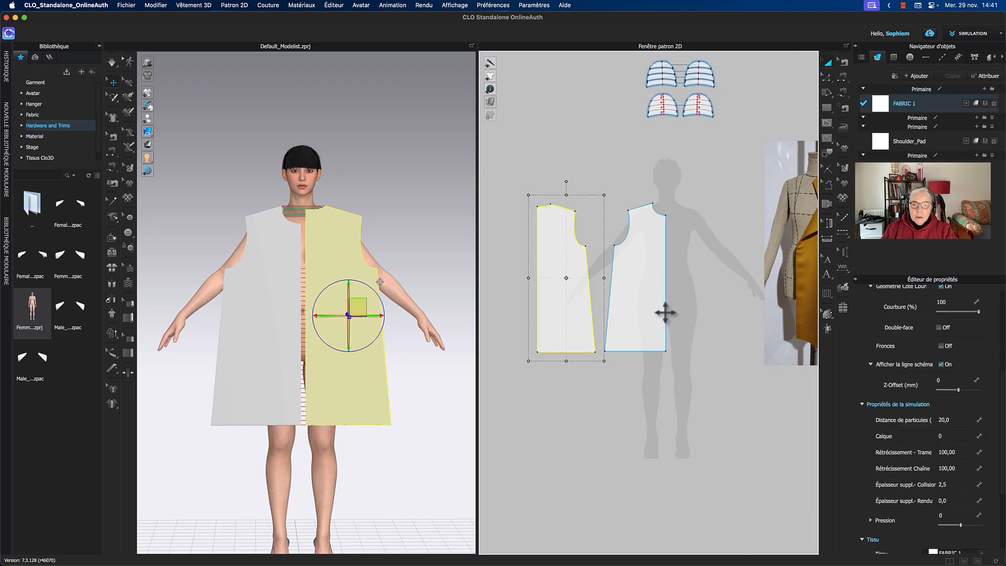
click(650, 311)
right_click(649, 311)
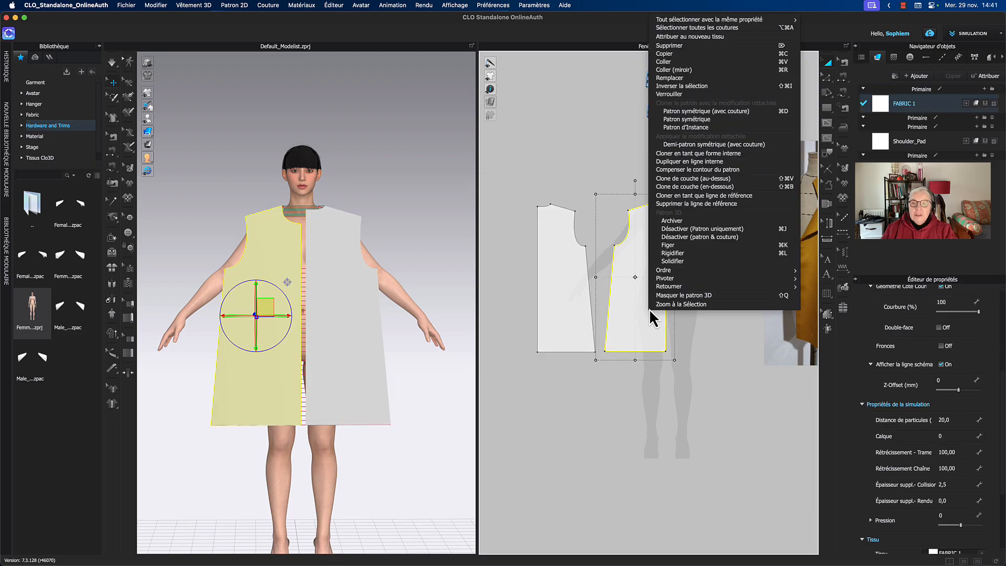
click(695, 111)
click(712, 279)
Clone the back piece as a symmetric pattern with sewing and place it beside the cloned front piece
mouse_move(754, 316)
middle_down()
mouse_move(650, 305)
mouse_move(759, 329)
middle_up()
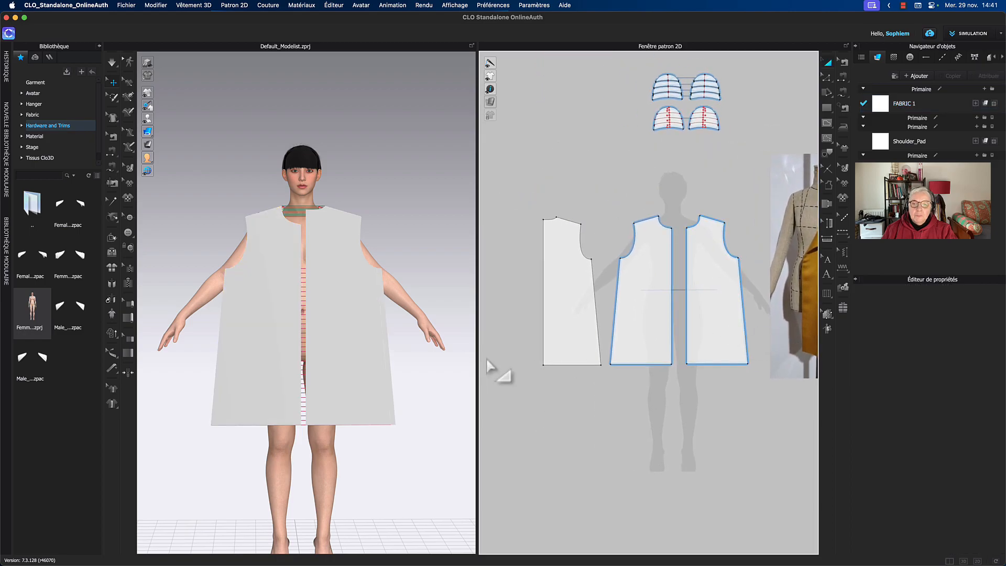
click(551, 337)
right_click(548, 335)
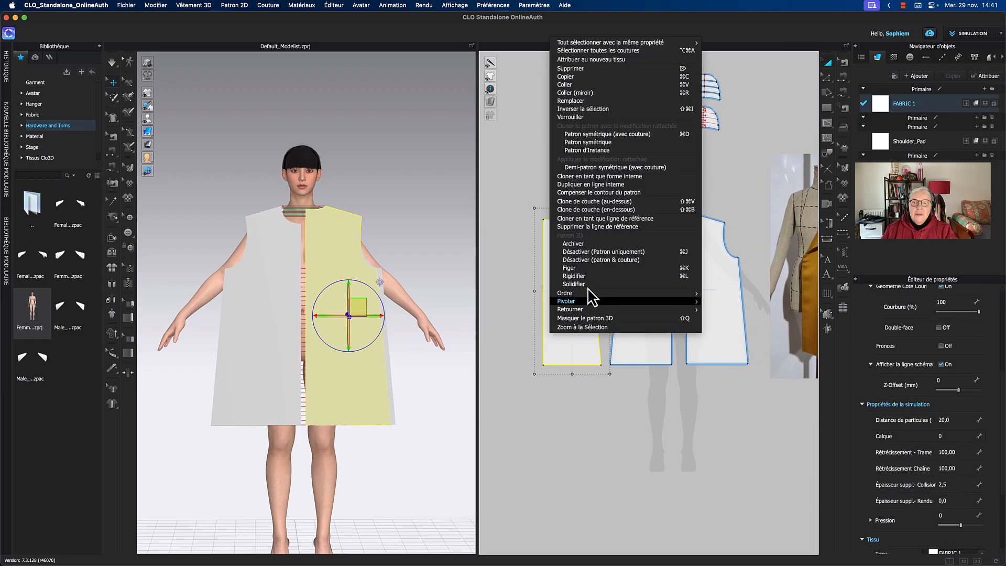
click(615, 134)
middle_drag(714, 191, 566, 254)
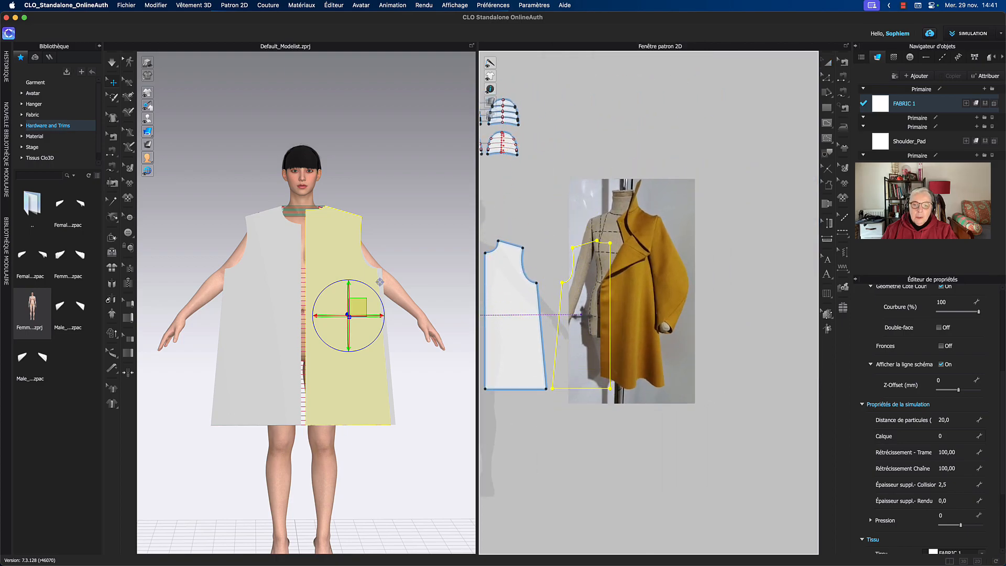
click(581, 314)
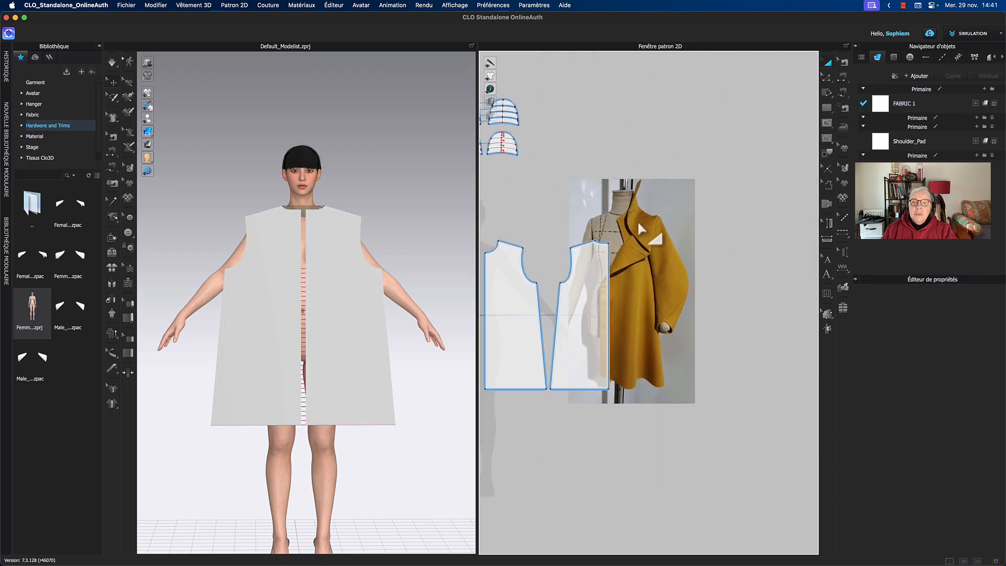
Move the yellow coat reference photo in the 2D background to the right, clear of the pattern pieces
right_click(643, 124)
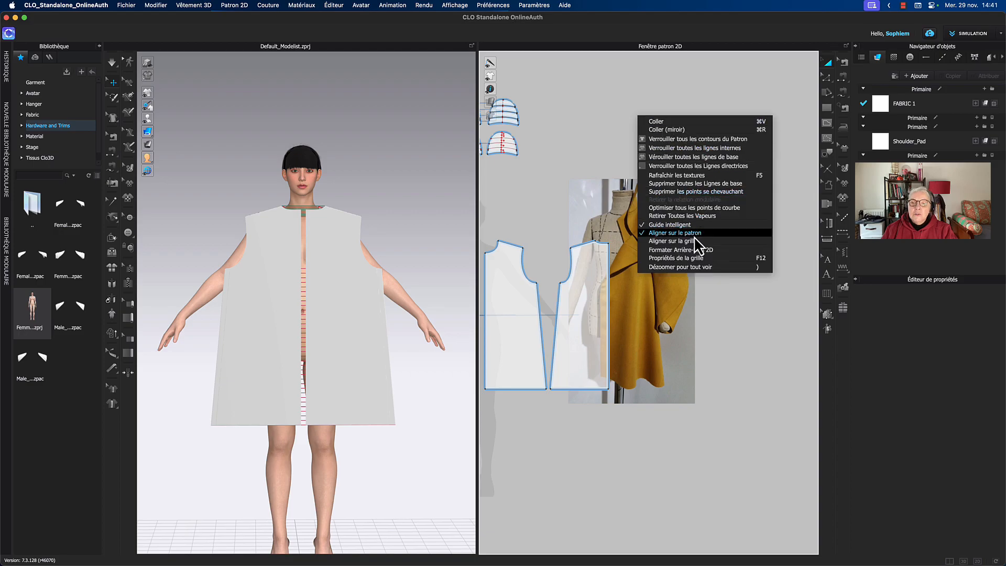
click(698, 250)
drag(654, 285, 733, 293)
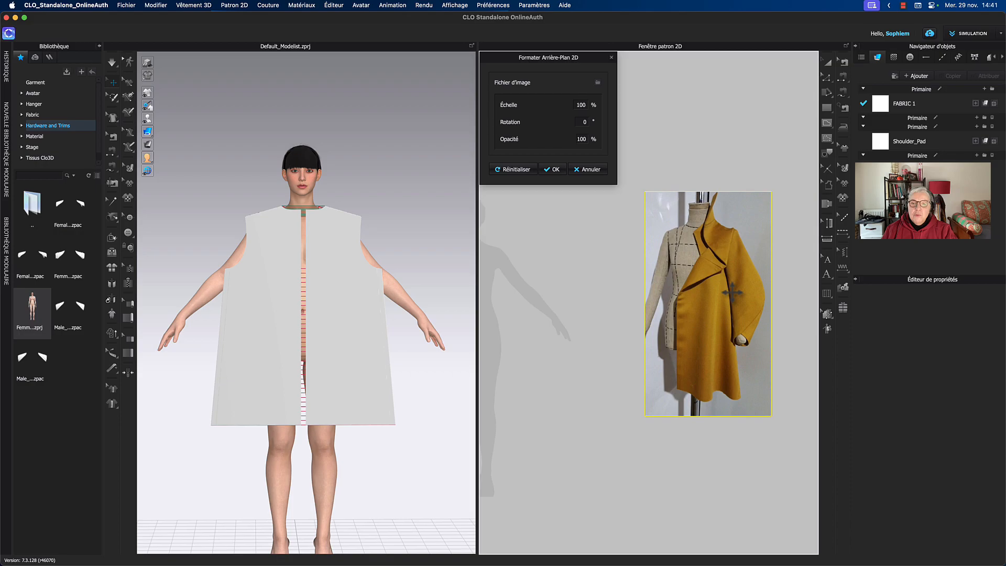
click(554, 169)
Inspect the garment pieces from behind the avatar and check the shoulder and side seams joining fronts and backs
scroll(606, 184, up, 3)
mouse_move(689, 168)
middle_down()
mouse_move(679, 180)
mouse_move(697, 170)
mouse_move(673, 178)
middle_up()
middle_drag(395, 222, 401, 215)
right_drag(409, 177, 342, 176)
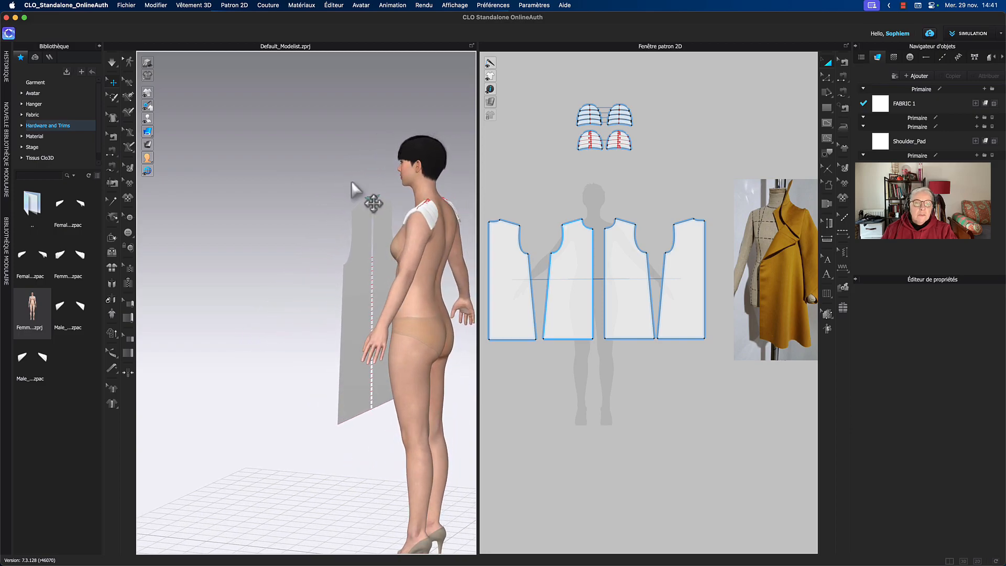
scroll(374, 184, up, 4)
middle_drag(374, 183, 230, 269)
scroll(539, 215, up, 6)
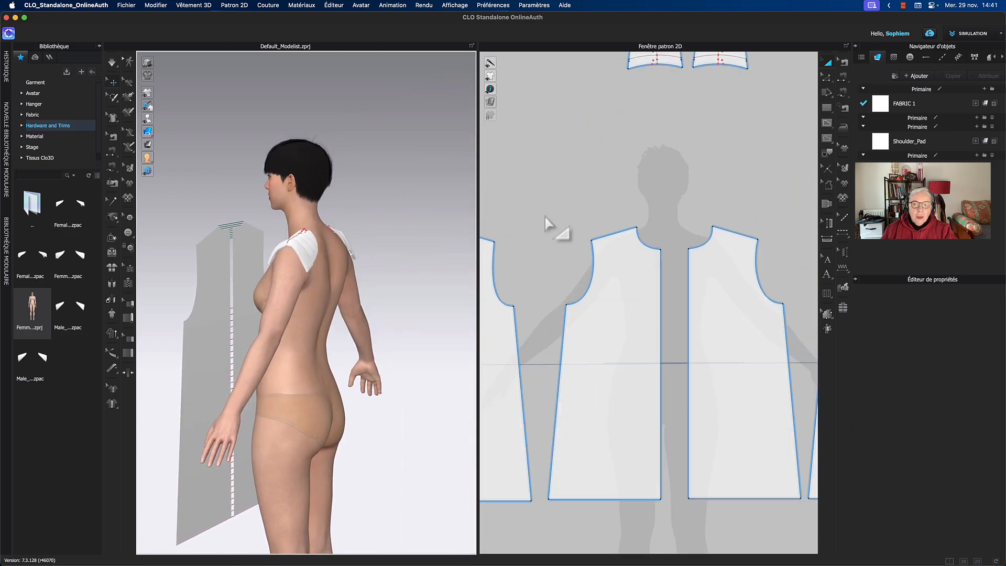
scroll(545, 217, down, 3)
right_drag(353, 211, 332, 210)
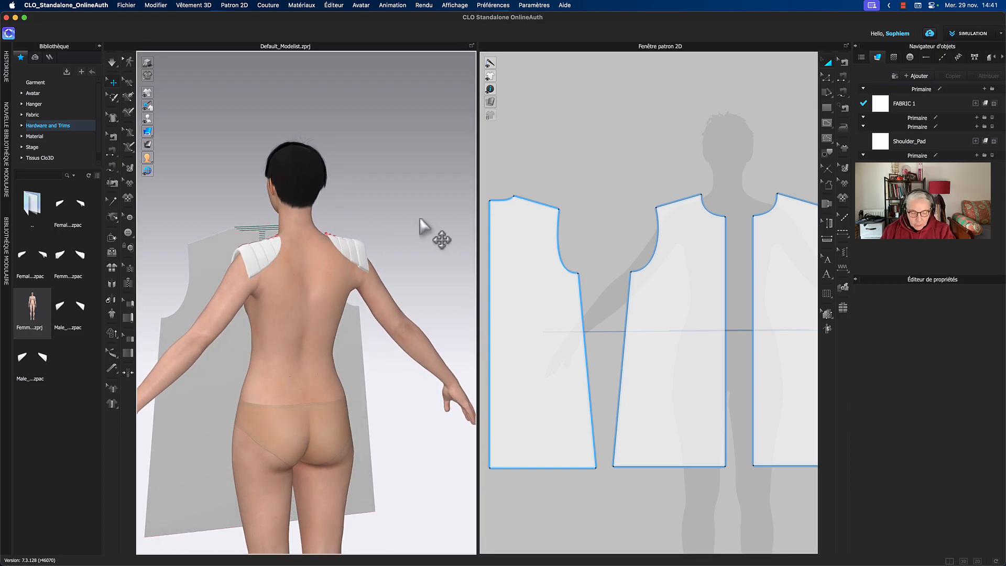
key(n)
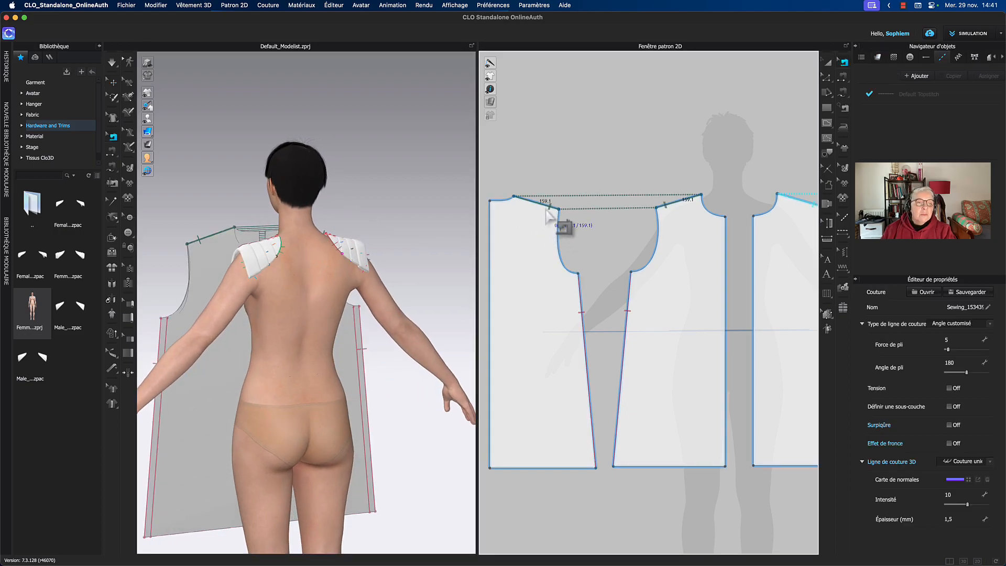
scroll(608, 188, down, 5)
right_drag(608, 188, 595, 214)
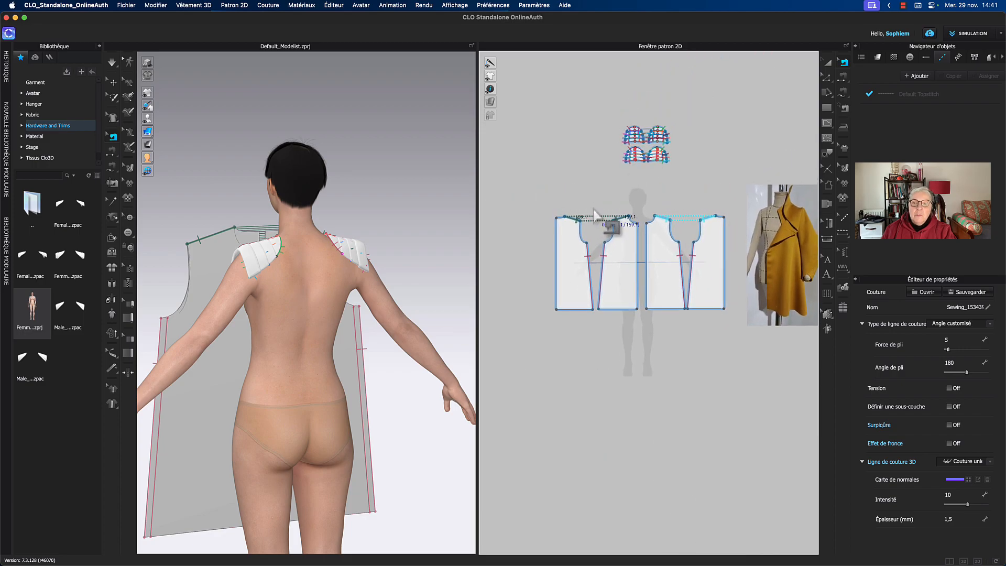
click(592, 217)
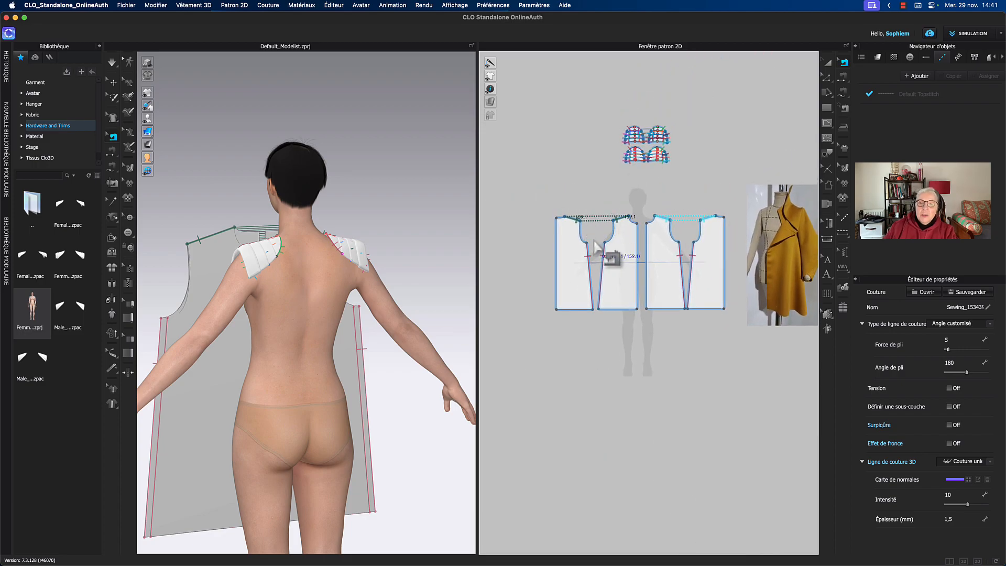
click(592, 270)
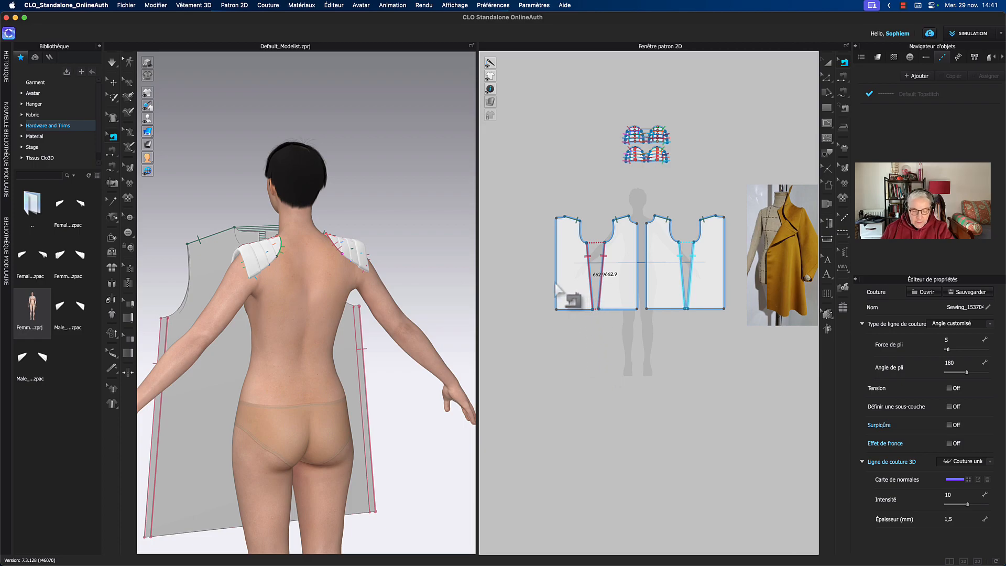
Sew the two back pieces together along the centre back and the two front pieces along the centre front
click(557, 292)
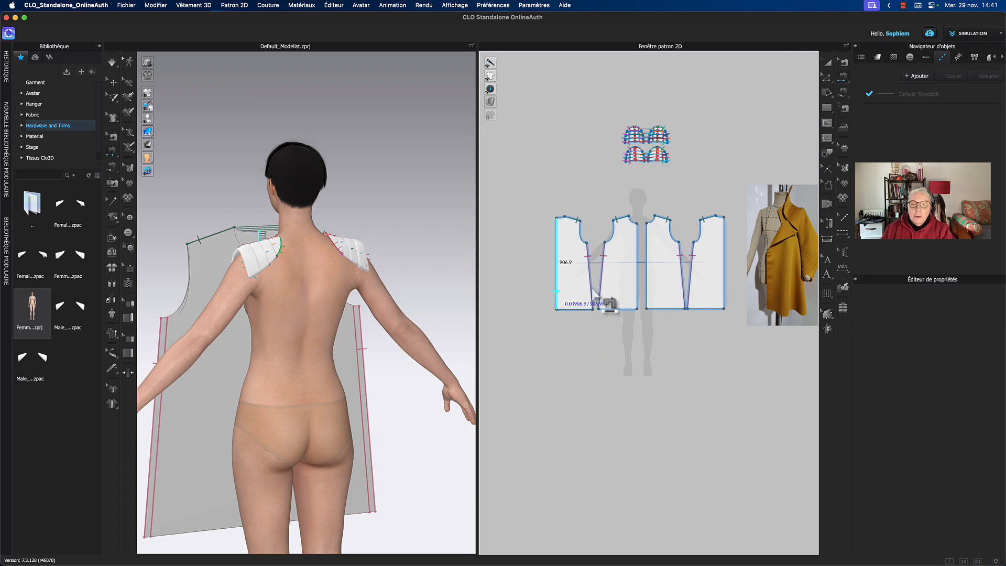
click(725, 292)
click(644, 309)
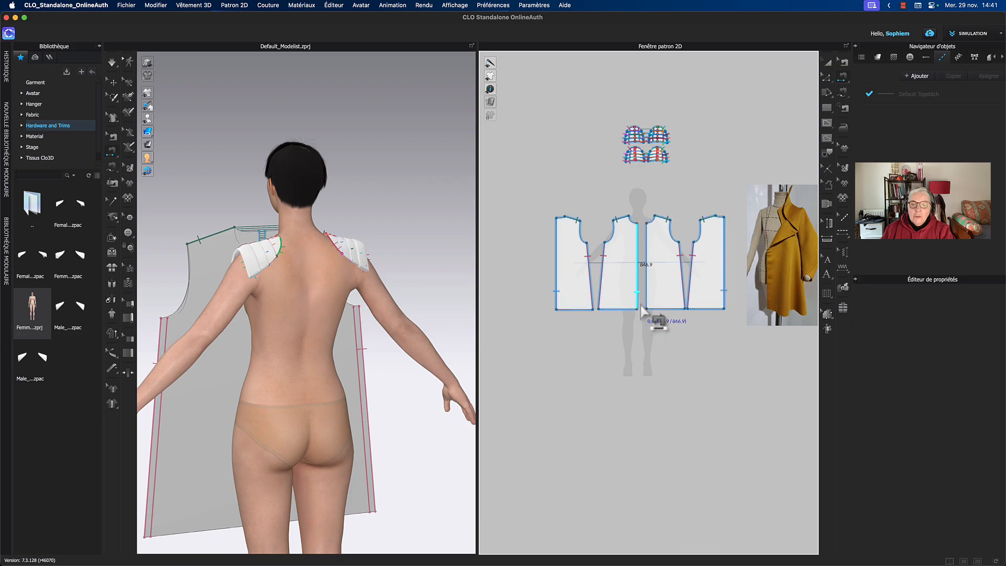
click(648, 310)
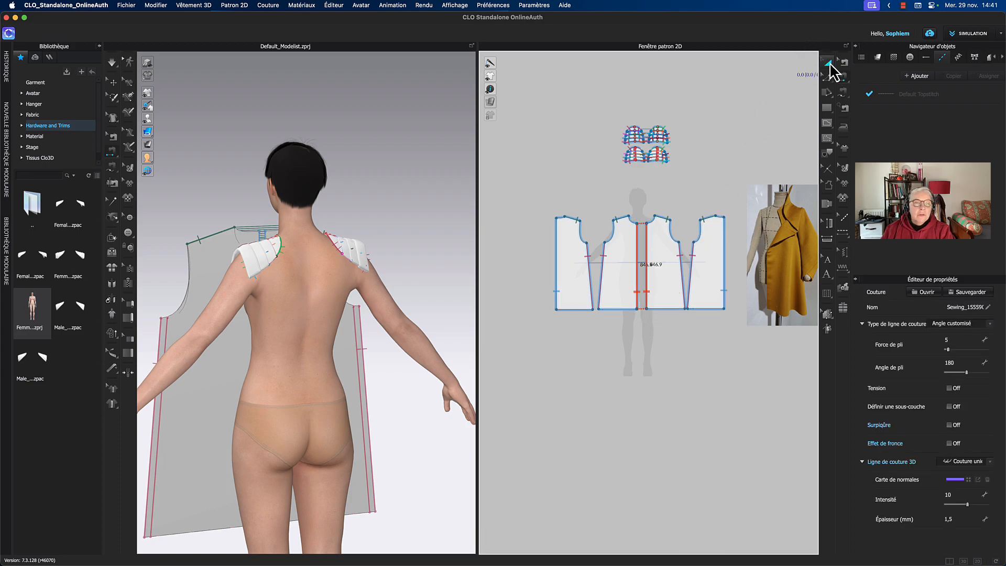
click(831, 66)
Try to reset the 3D arrangement of all patterns, shoulder pads included, and undo it
right_drag(371, 147, 430, 153)
middle_drag(317, 199, 470, 191)
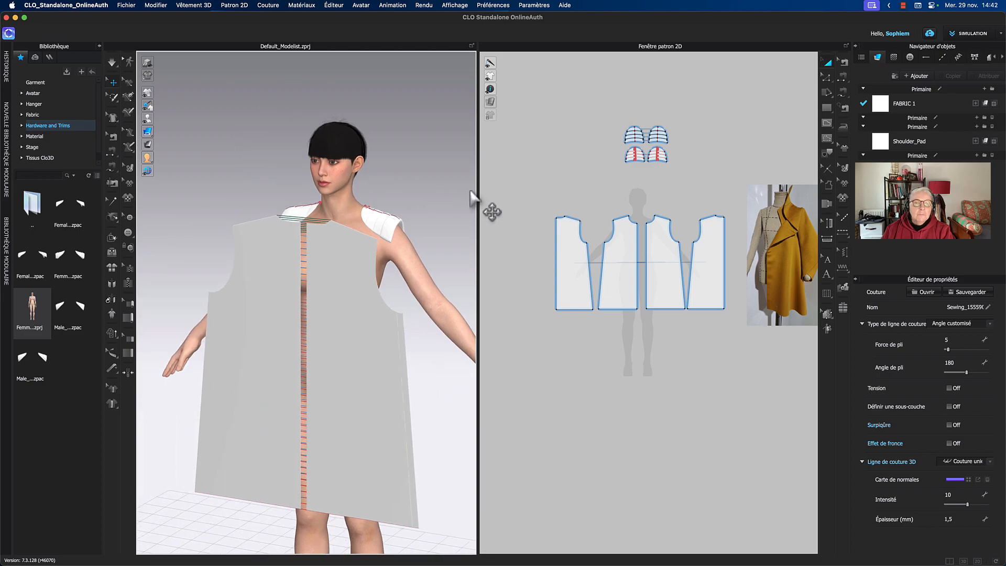
click(361, 287)
key(Escape)
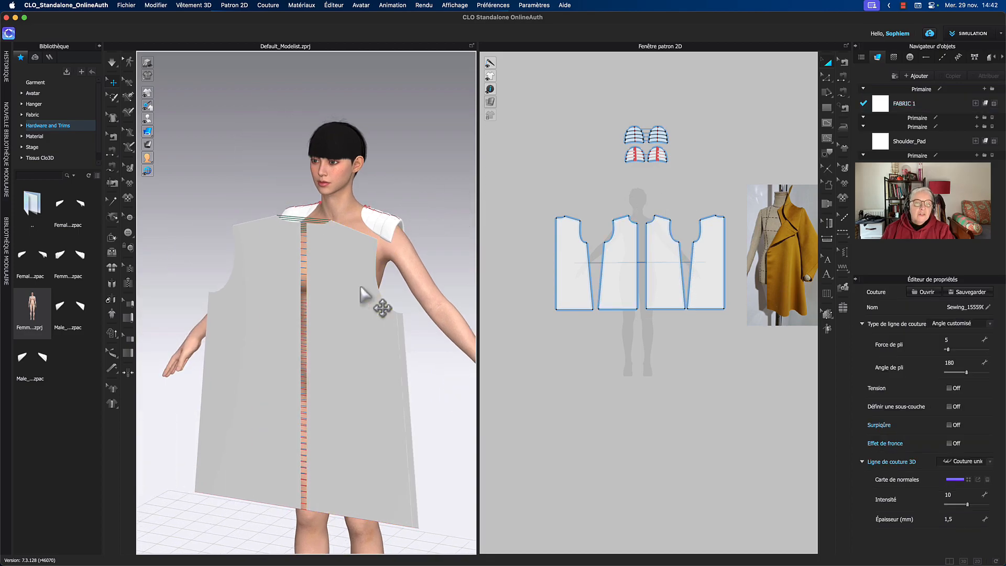
key(super+a)
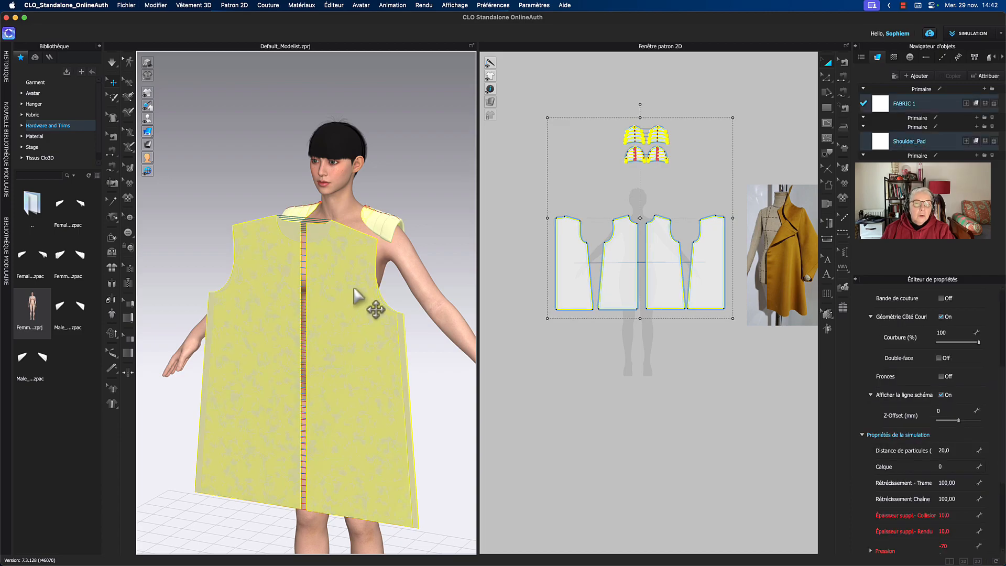
right_click(355, 286)
mouse_move(409, 382)
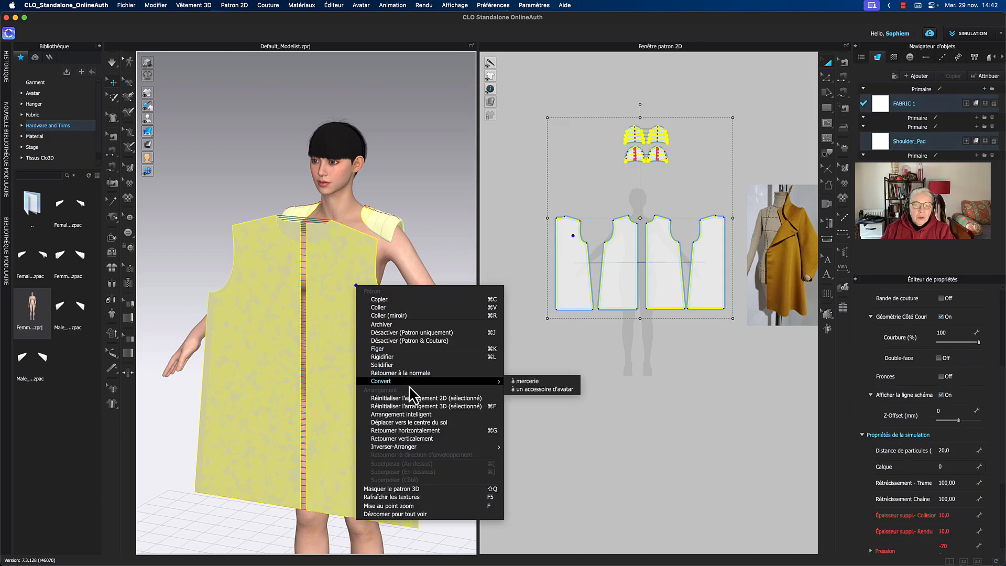
click(433, 407)
scroll(415, 177, down, 2)
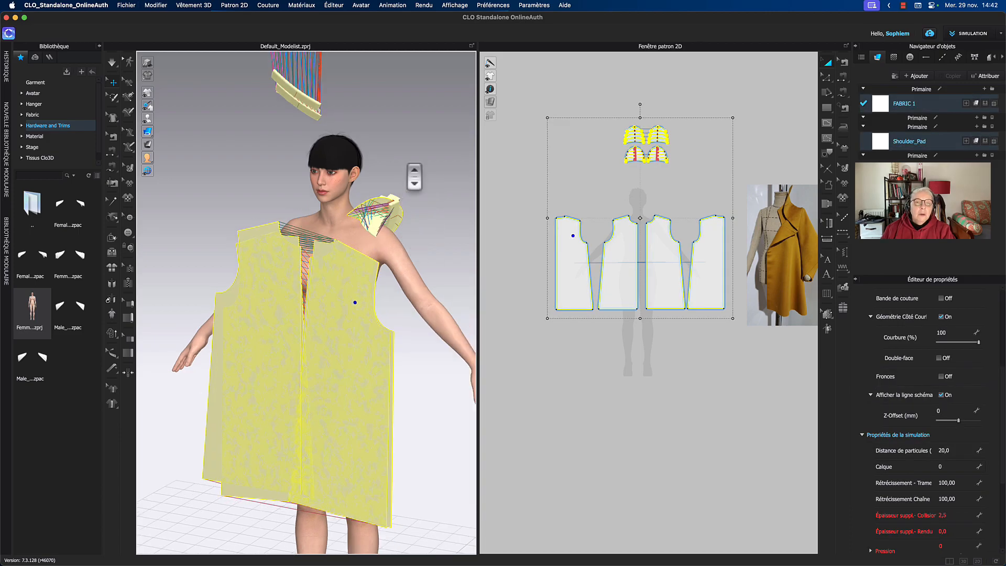
key(super+z)
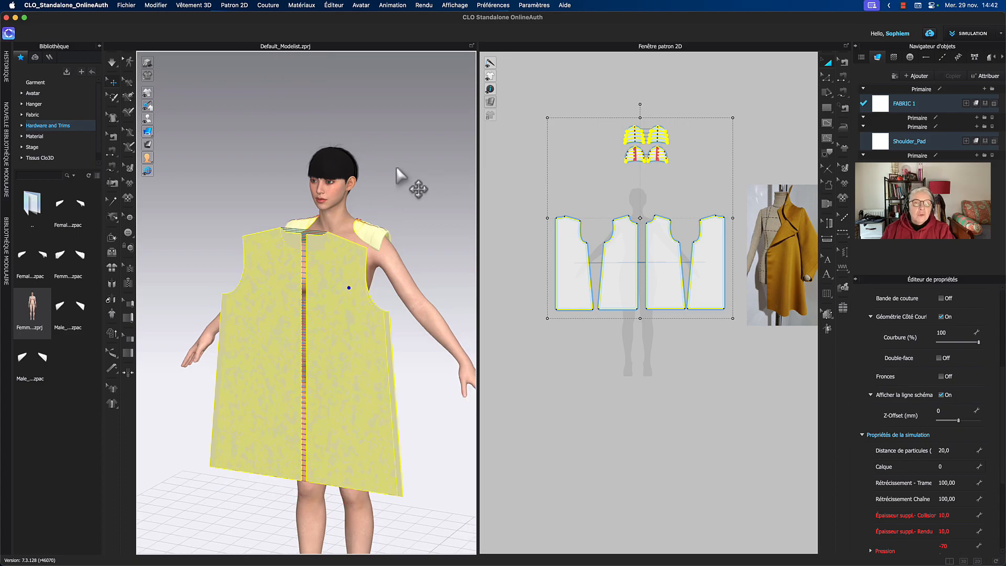
Reset the 3D arrangement of only the four front and back coat pieces, leaving out the shoulder pads
drag(538, 97, 676, 171)
drag(541, 194, 757, 366)
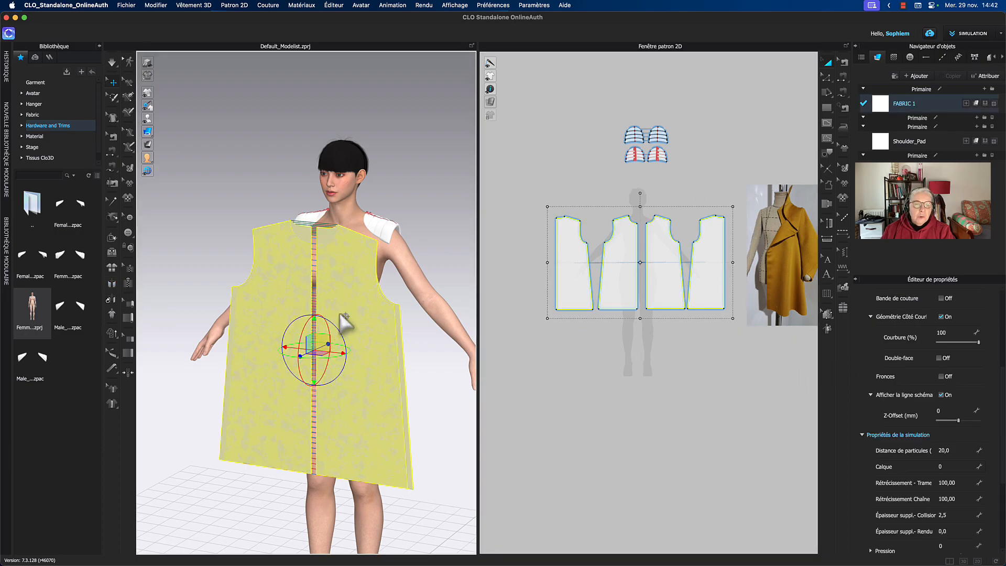
right_click(341, 314)
click(428, 434)
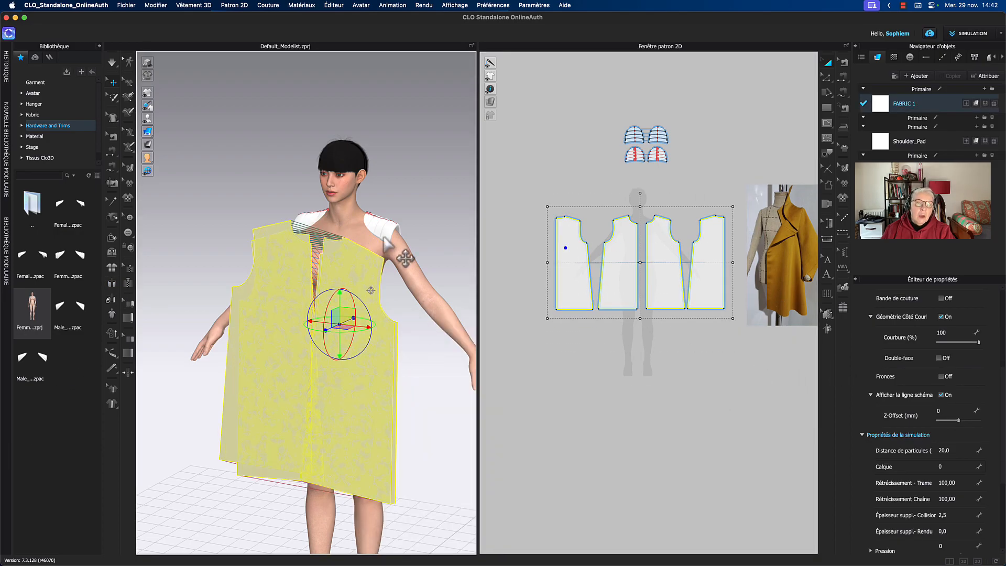
click(401, 179)
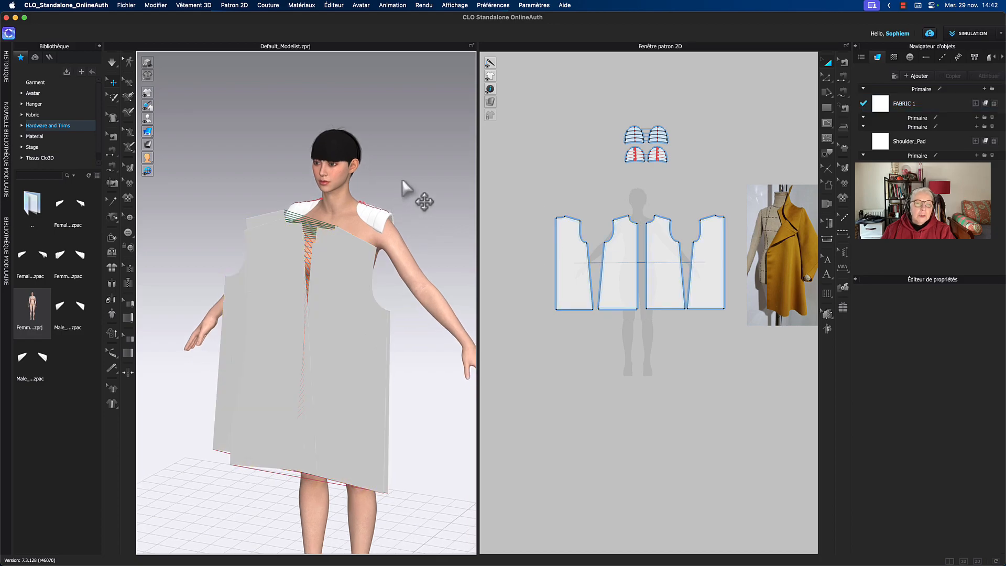
Display the avatar's arrangement points and spread the coat pieces apart on both sides of the body
right_drag(398, 162, 417, 163)
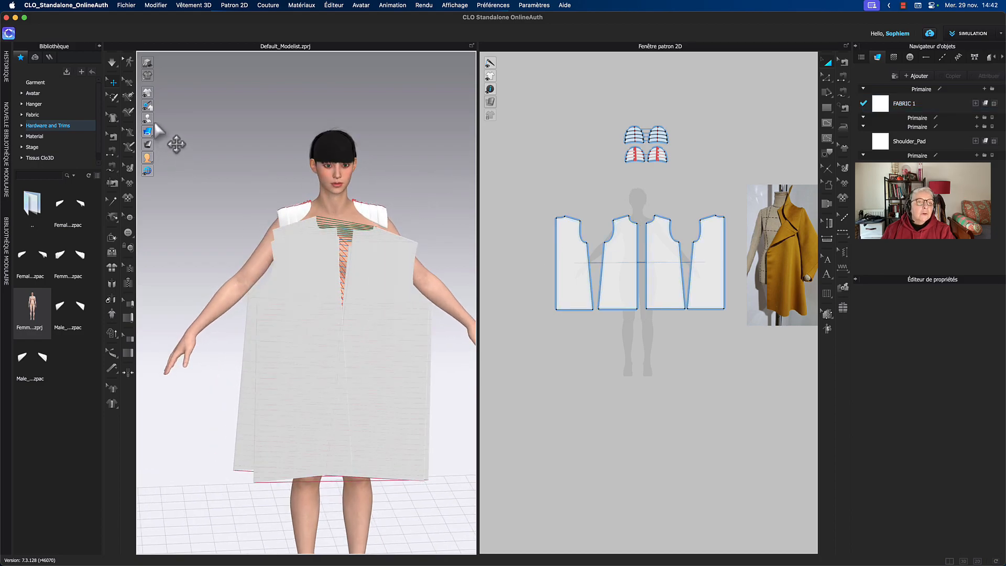
click(173, 118)
right_drag(218, 147, 198, 142)
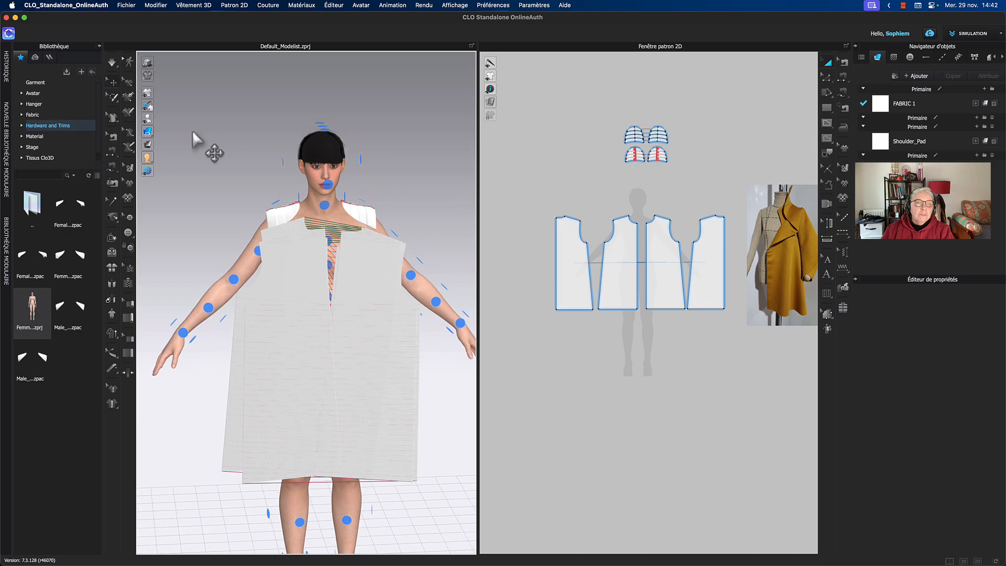
drag(375, 321, 445, 393)
click(270, 334)
drag(252, 385, 214, 469)
click(286, 264)
drag(297, 252, 261, 224)
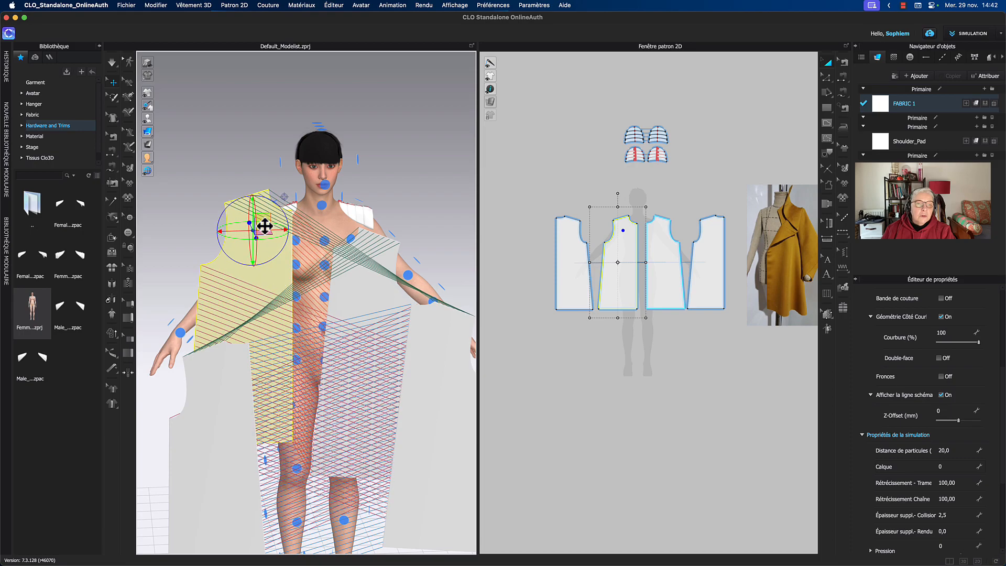
Arrange the two front pieces symmetrically on the arrangement points at the front of the avatar's torso
click(382, 292)
click(282, 258)
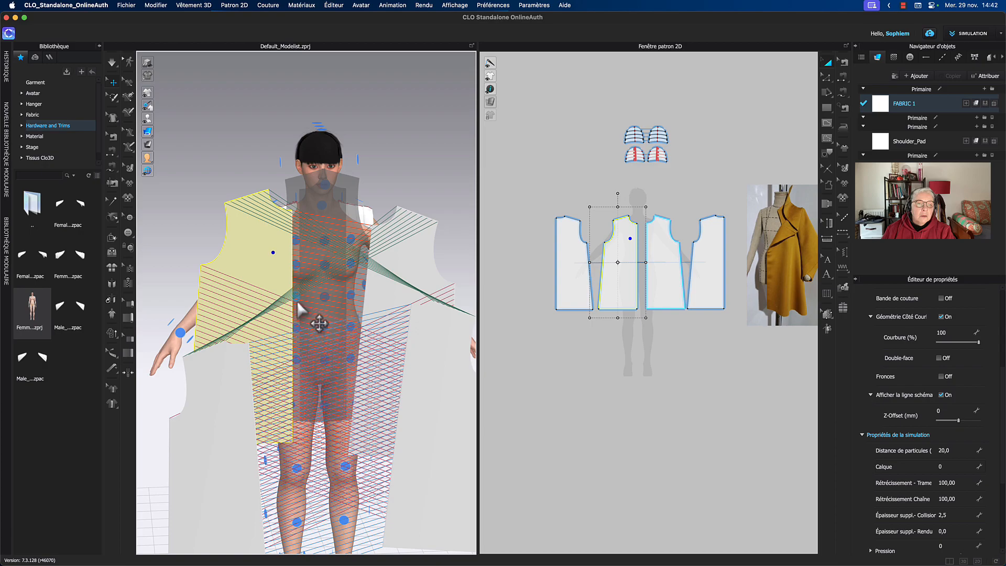
click(295, 330)
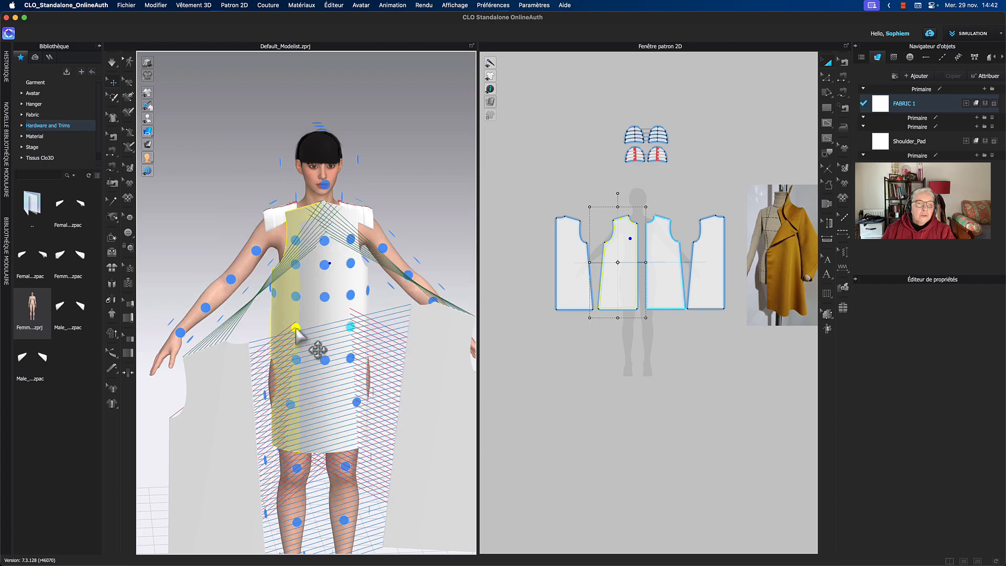
Arrange the two back pieces symmetrically on the arrangement points at the avatar's back
click(409, 152)
right_drag(409, 152, 319, 153)
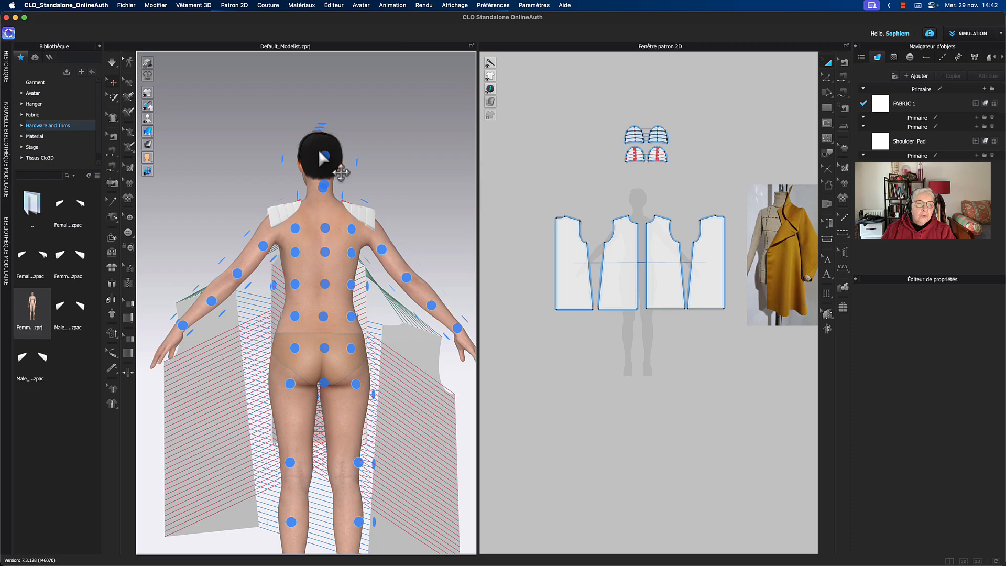
click(212, 339)
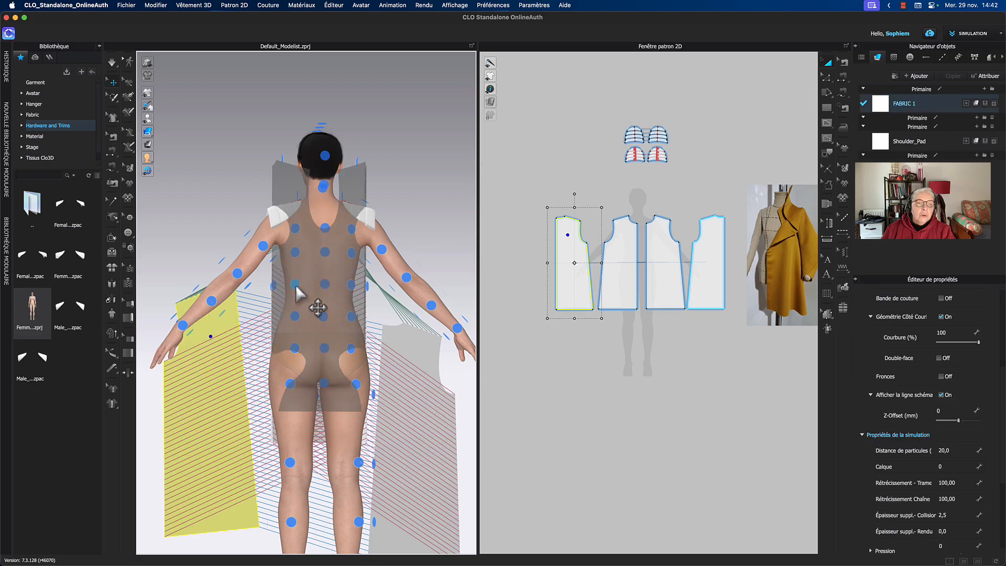
click(350, 288)
middle_drag(383, 197, 389, 264)
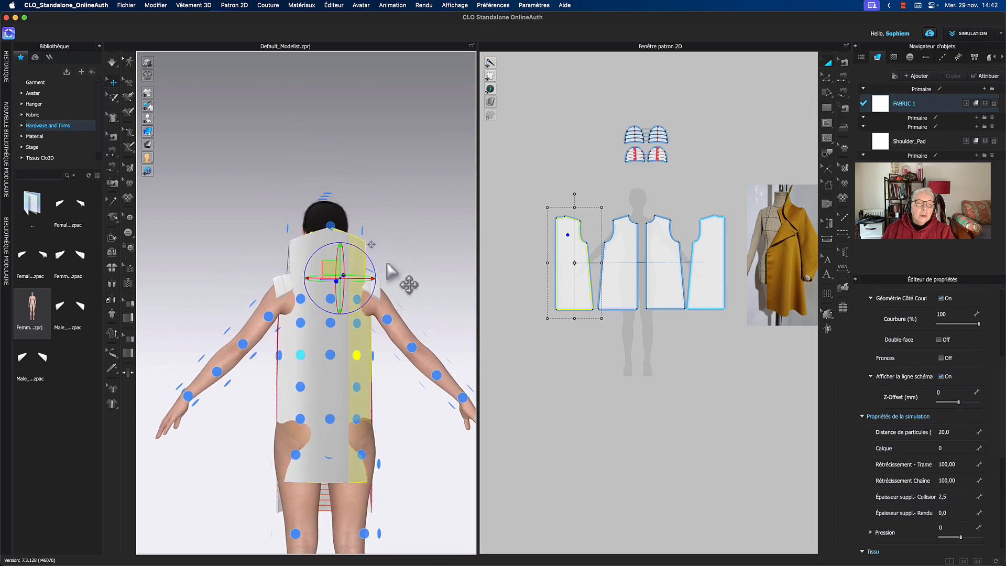
click(428, 200)
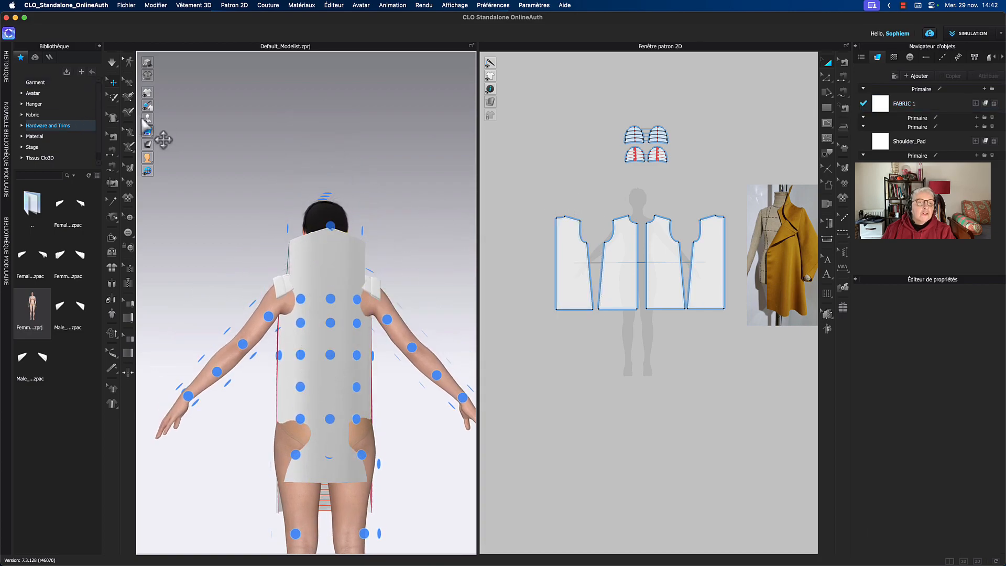
Hide the arrangement points and move the overlapping back pieces apart so they lie side by side along the centre back
click(175, 121)
drag(302, 367, 347, 410)
click(307, 414)
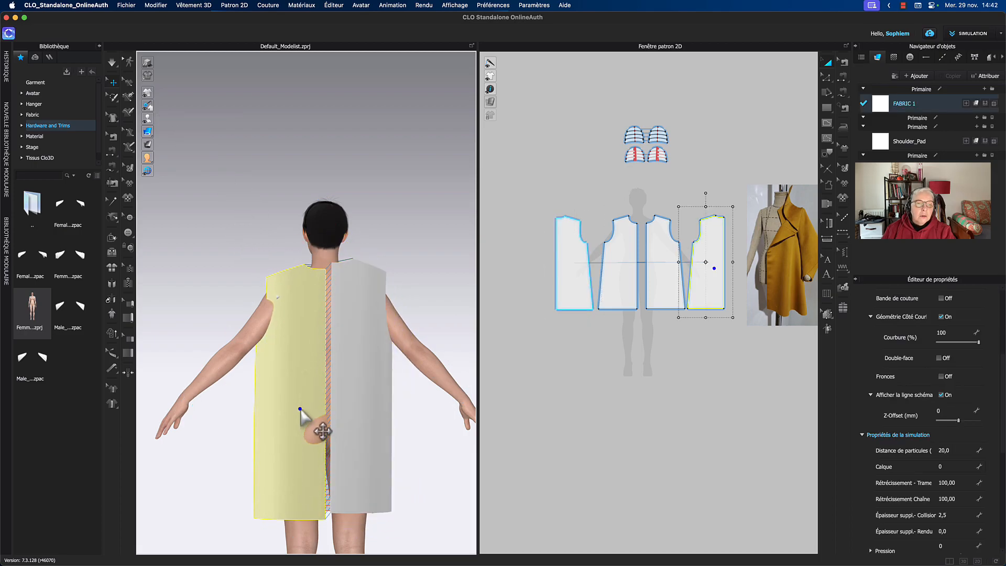
Move the overlapping front pieces apart so they lie side by side along the centre front
right_drag(176, 220, 314, 241)
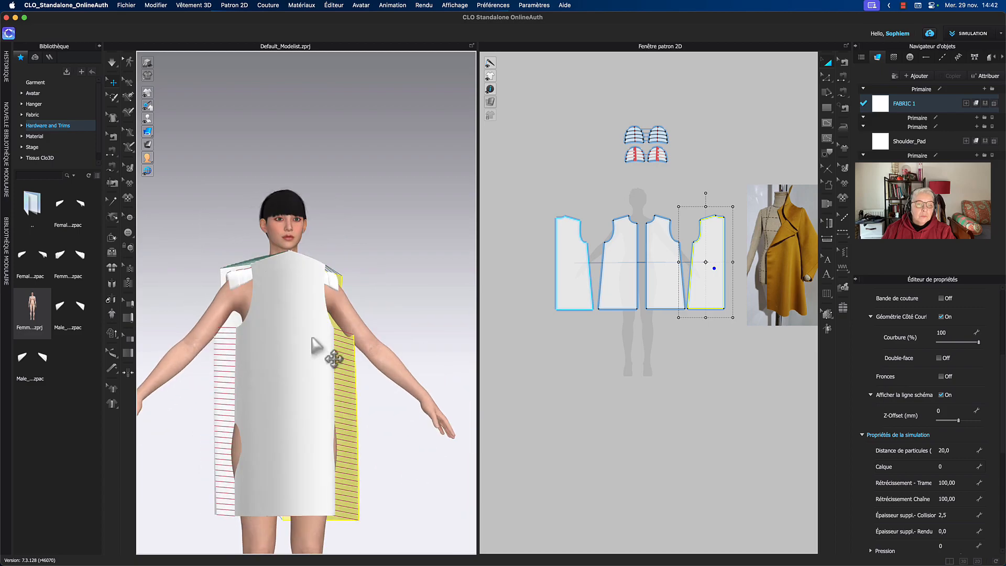
click(339, 381)
click(247, 386)
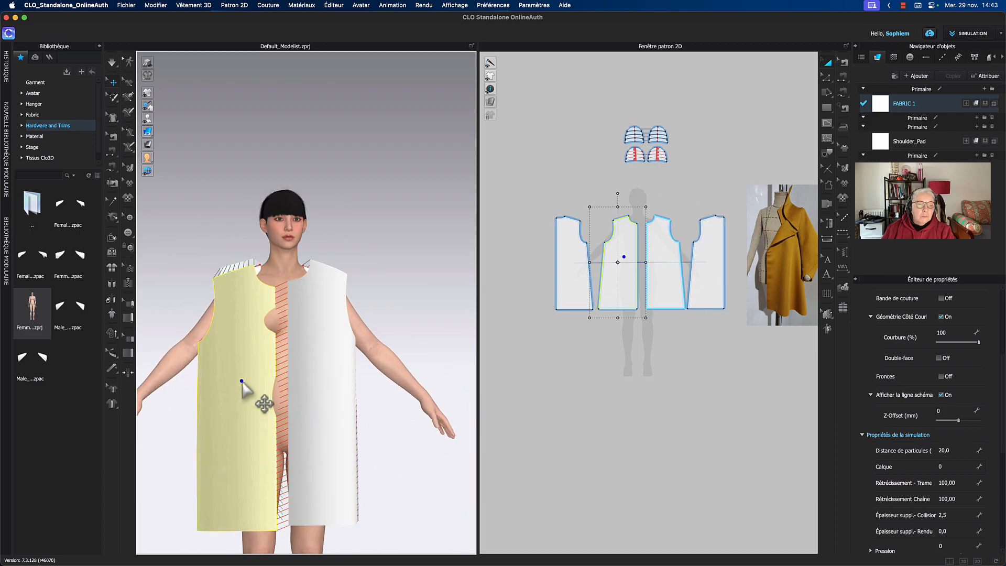
drag(247, 387, 307, 380)
click(311, 383)
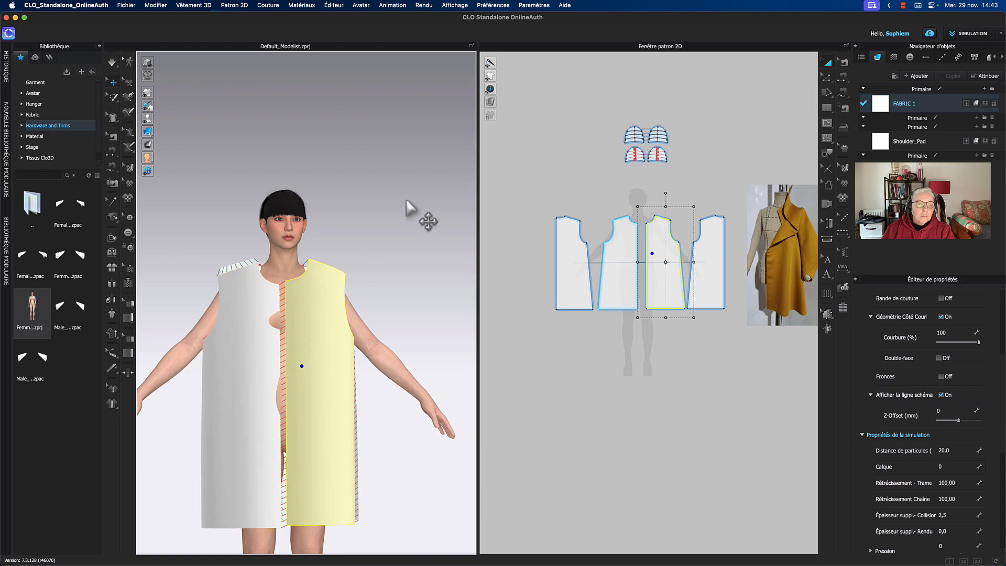
Simulate the garment to drape the sewn coat pieces on the avatar and view it from the front
right_drag(394, 212, 326, 208)
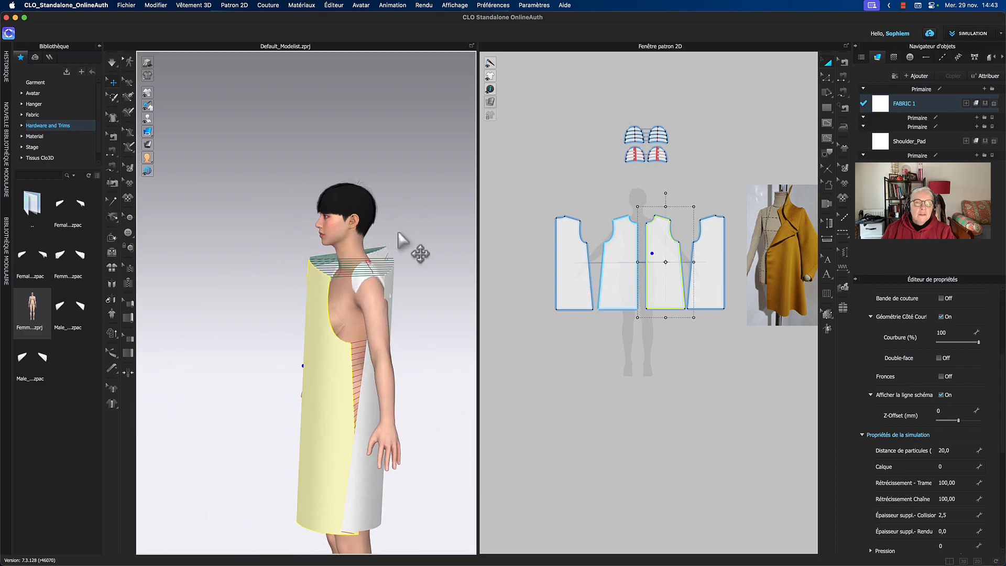
key(space)
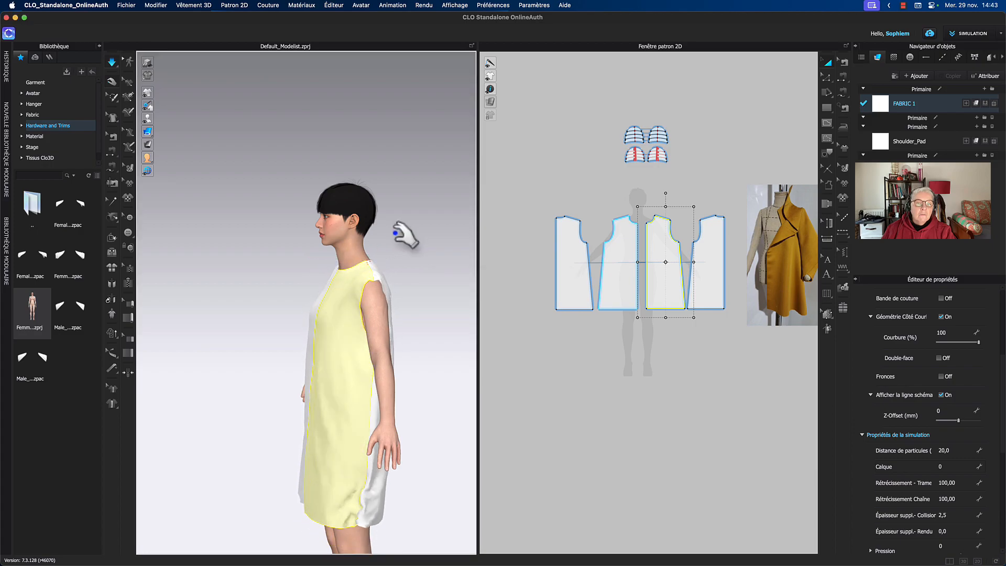
right_drag(418, 265, 451, 261)
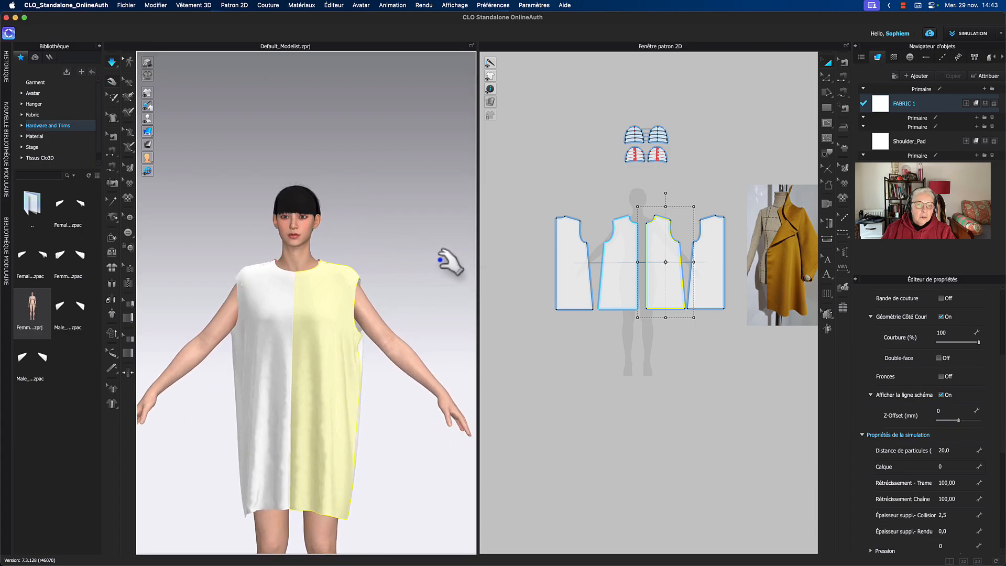
Examine the draped garment from the front and compare it with the reference coat photo beside the pattern pieces
click(242, 273)
click(342, 255)
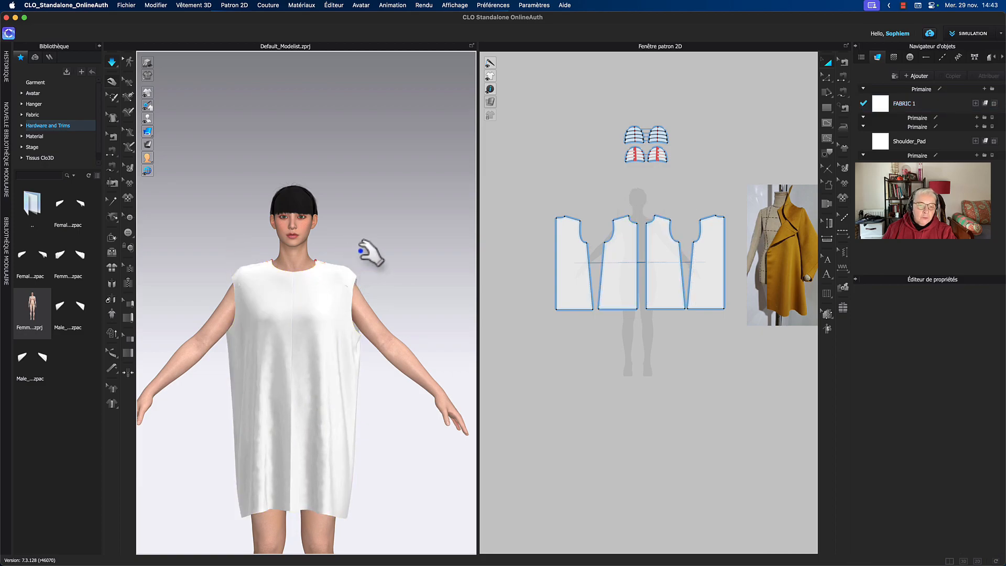
middle_drag(360, 247, 371, 225)
middle_drag(461, 309, 461, 265)
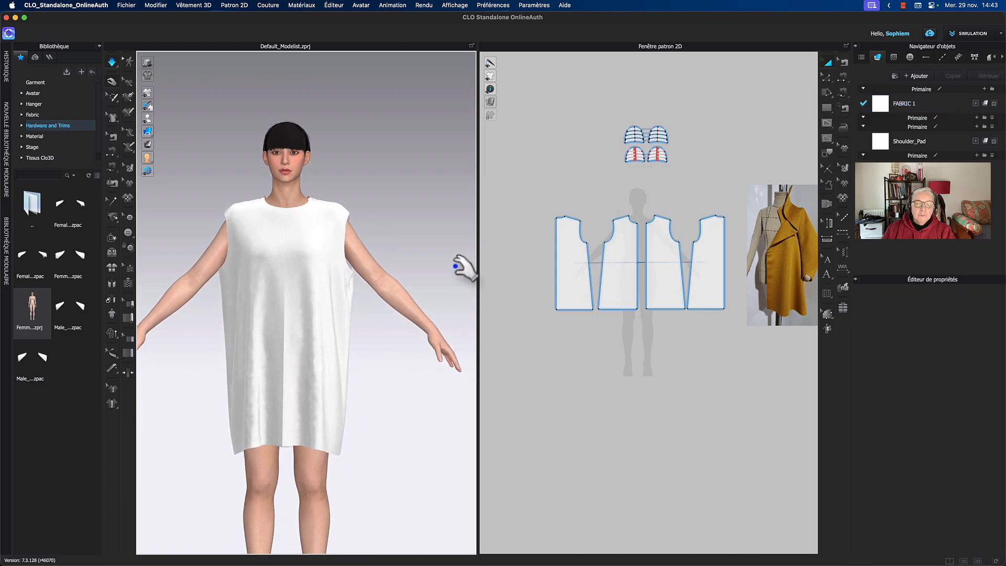
middle_drag(775, 386, 696, 393)
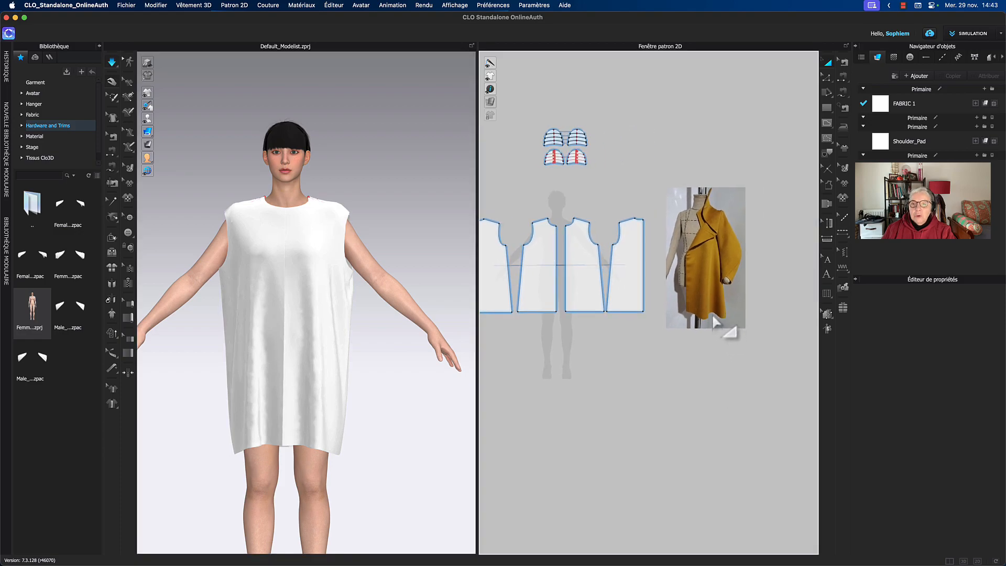
scroll(716, 321, up, 6)
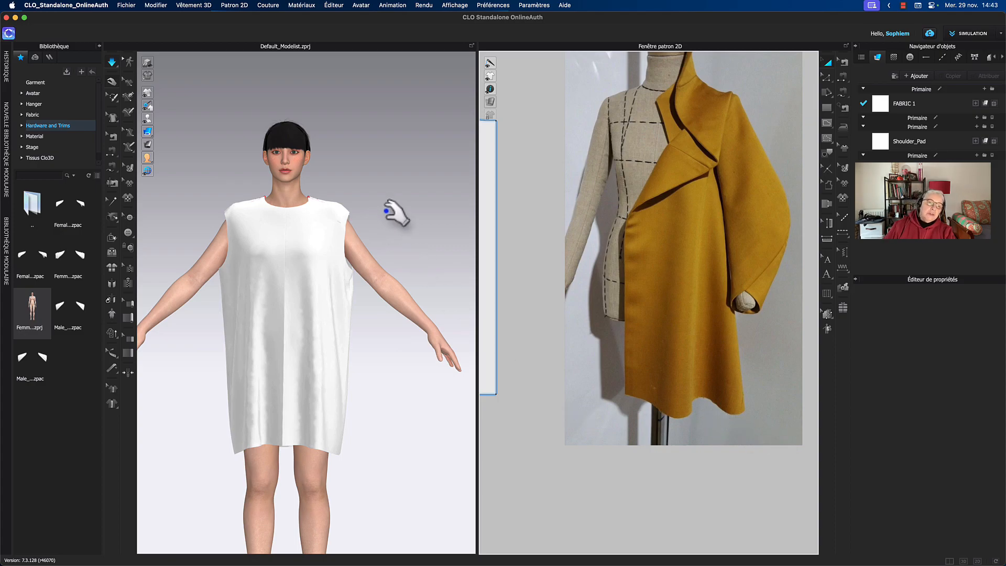
middle_drag(567, 187, 710, 188)
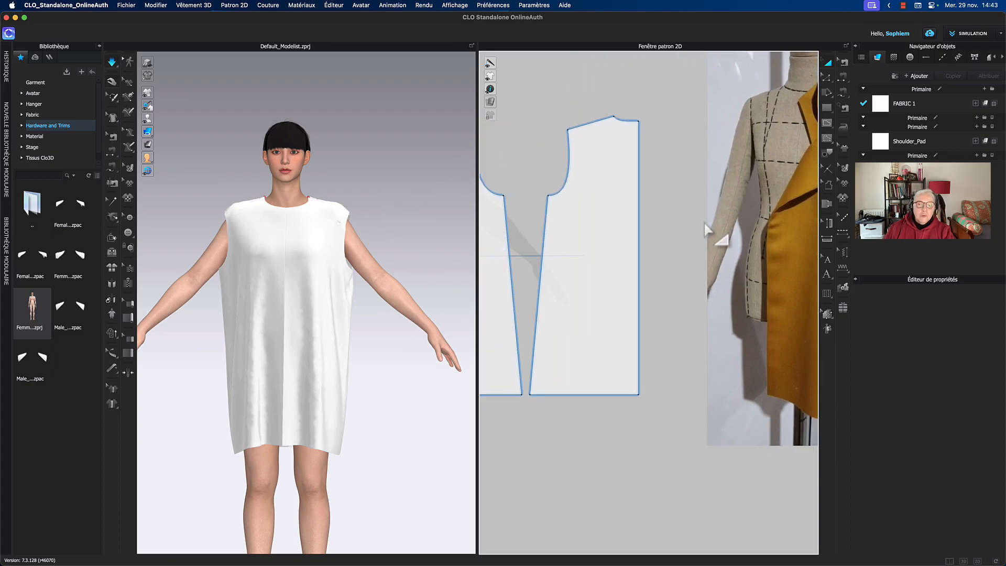
scroll(718, 220, left, 3)
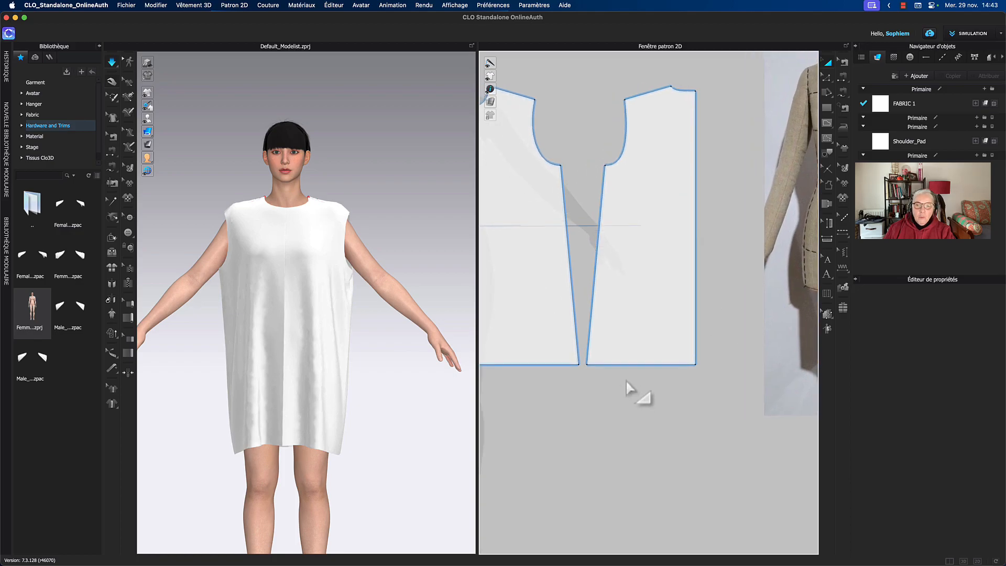
key(z)
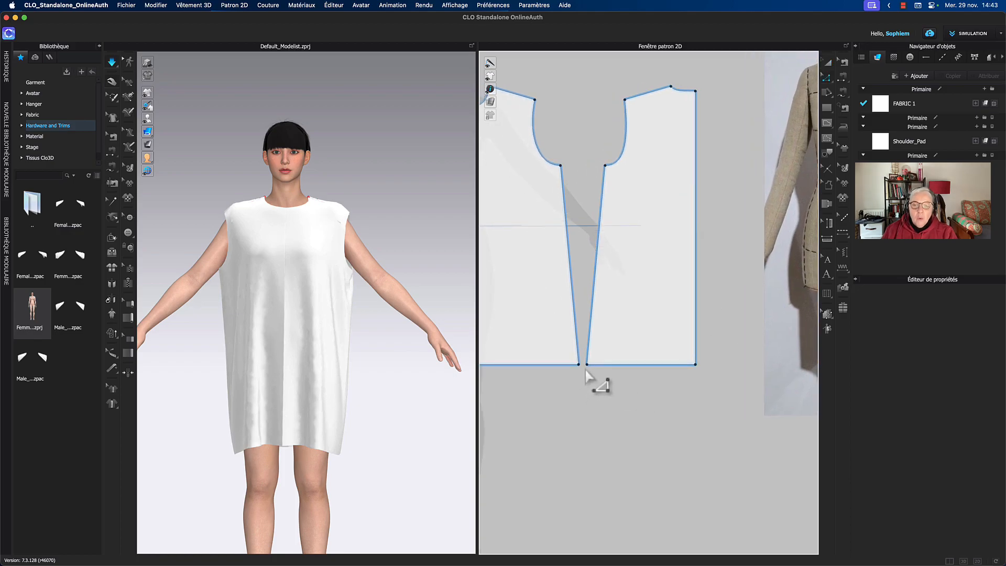
click(588, 365)
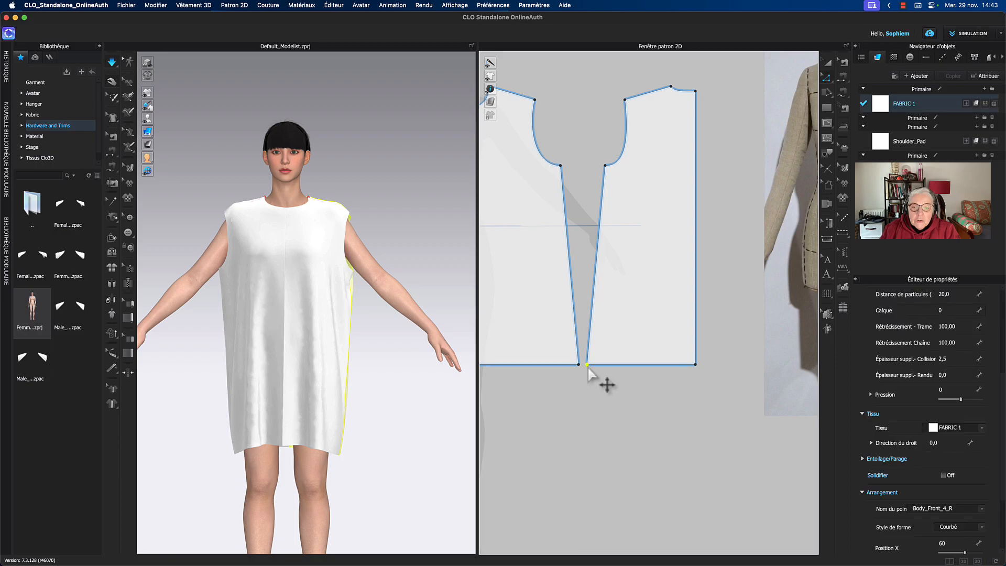
shift+click(579, 365)
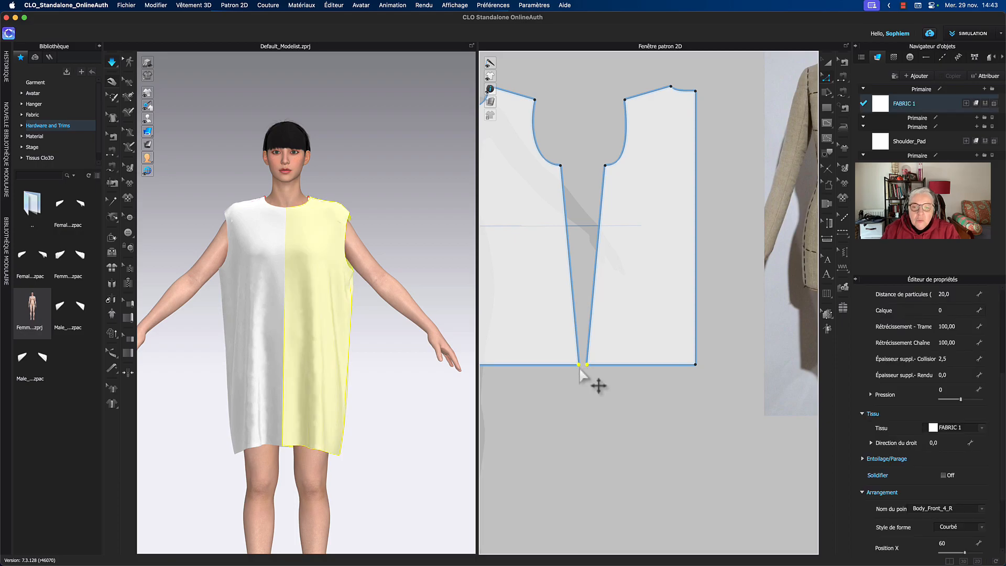
click(579, 274)
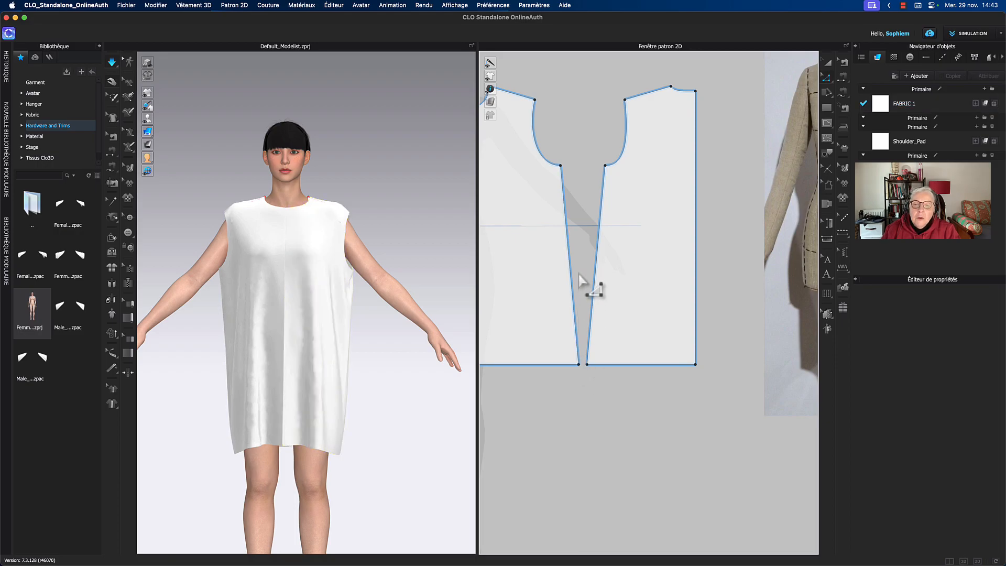
Link the side seam line of the front piece to the side seam line of the adjacent back piece
middle_drag(588, 288, 598, 313)
click(586, 310)
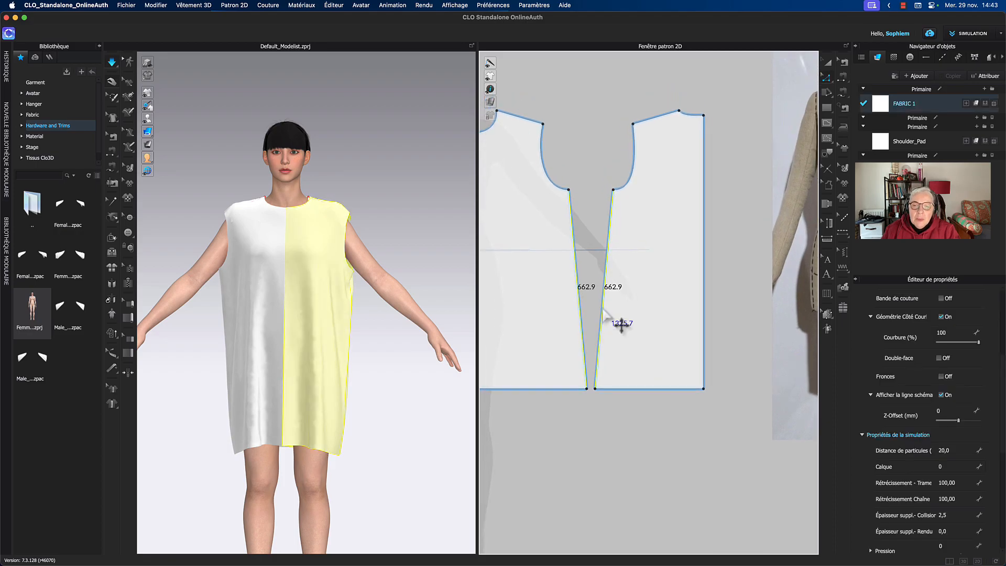
right_click(606, 312)
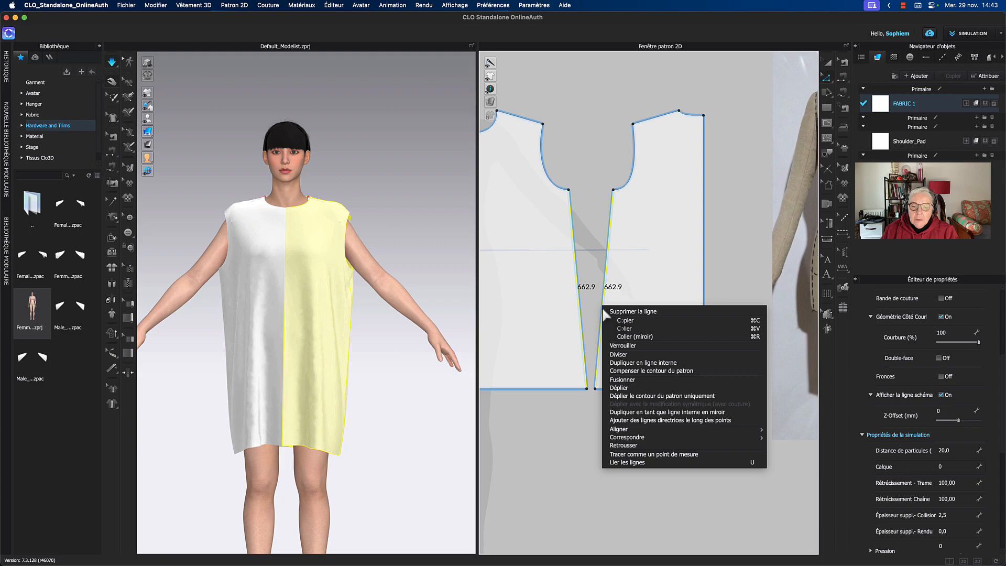
mouse_move(650, 439)
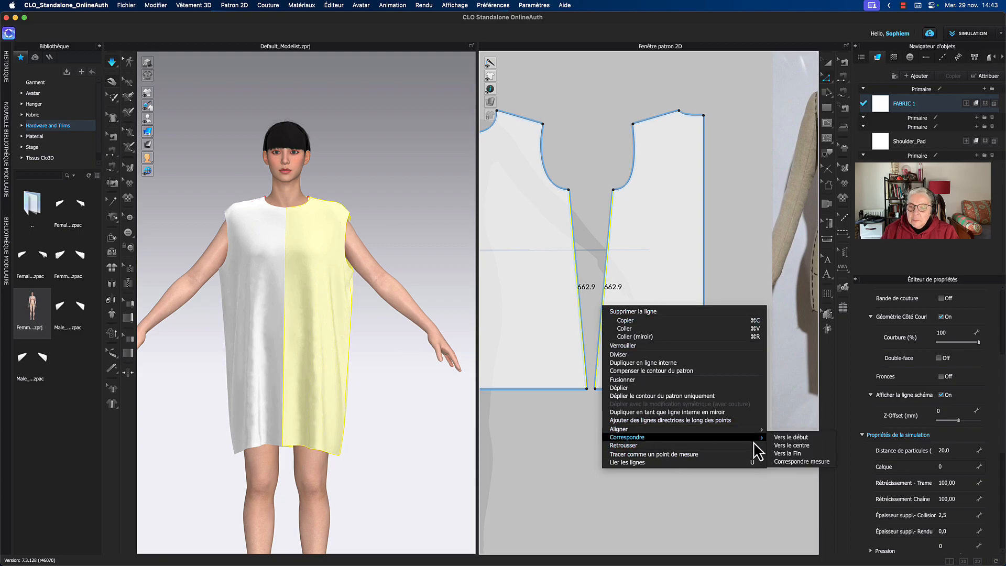
click(650, 462)
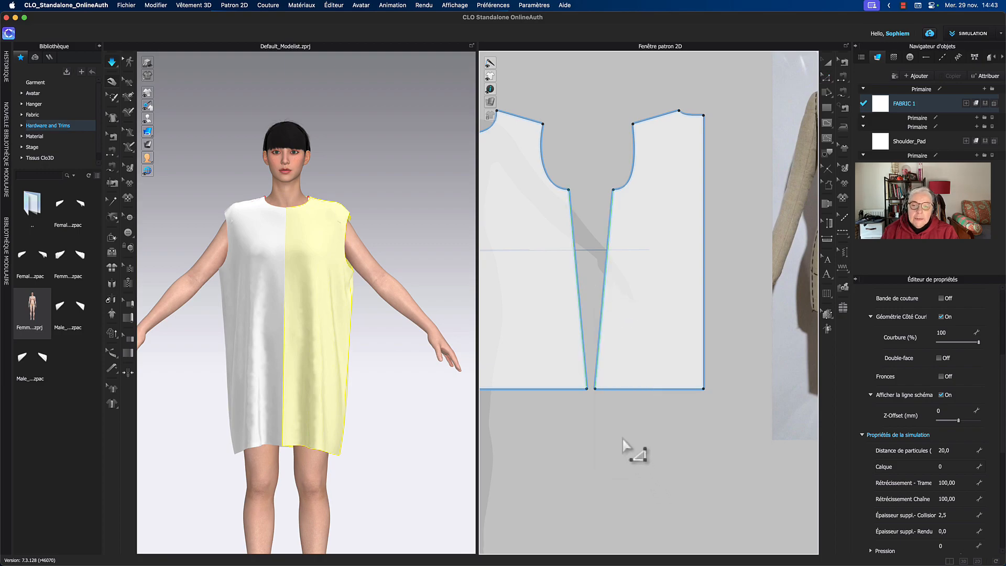
Try to move the front piece's side hem corner with the side seams linked, and undo the change
click(587, 388)
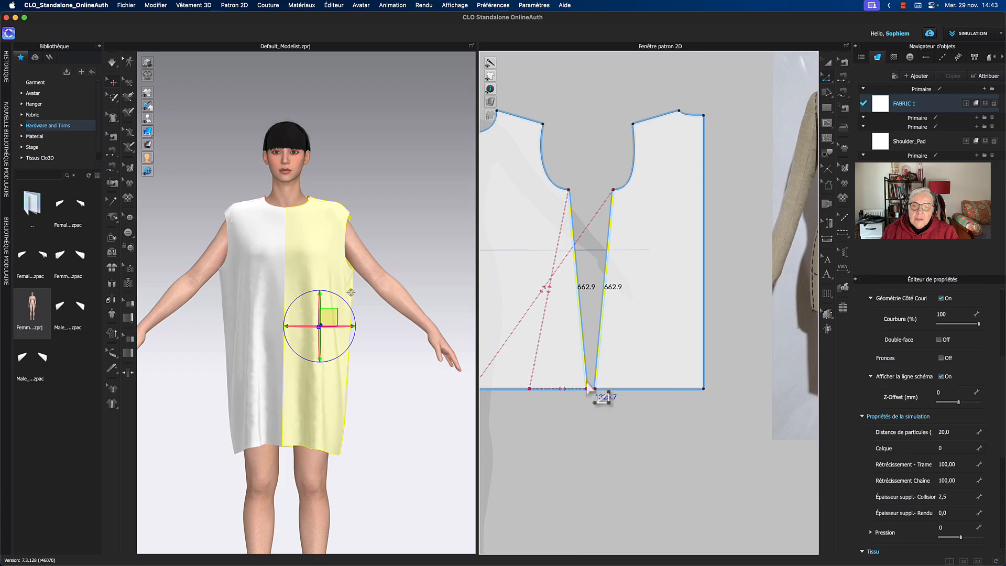
drag(587, 390, 586, 372)
key(super+z)
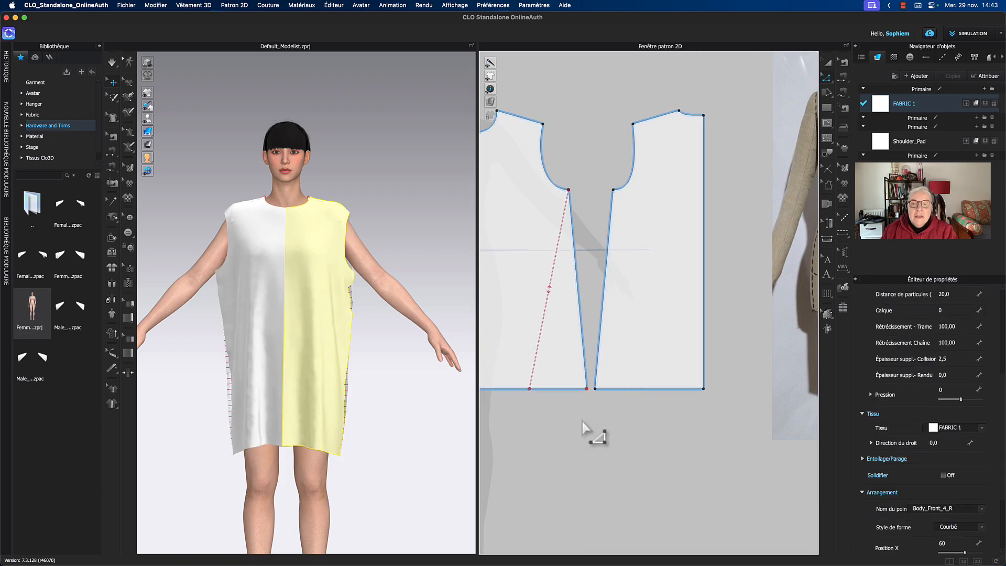
Adjust the line link with the Edit Link tool, moving its end from the front hem to the side seam's hem corner
middle_drag(575, 420, 600, 435)
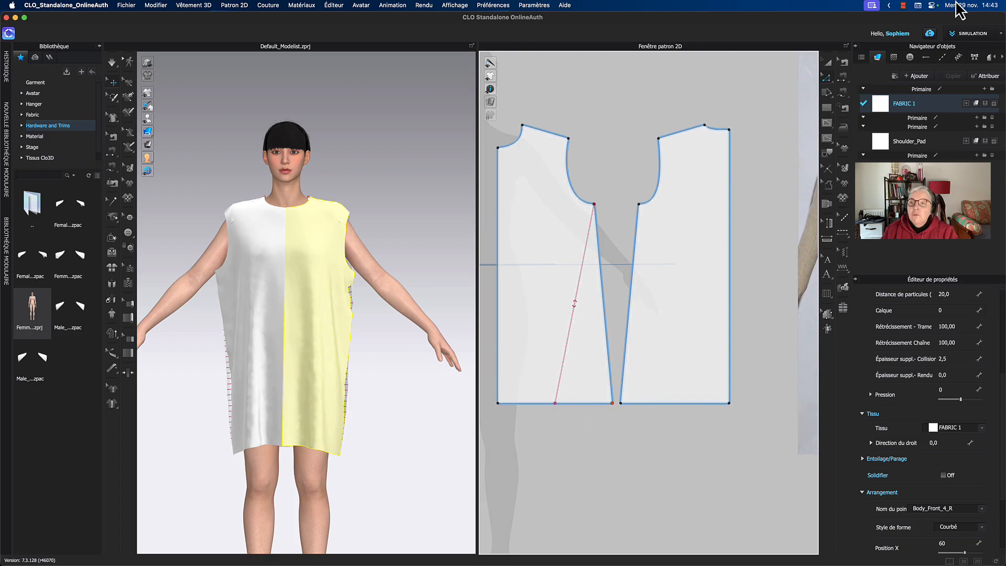
click(827, 80)
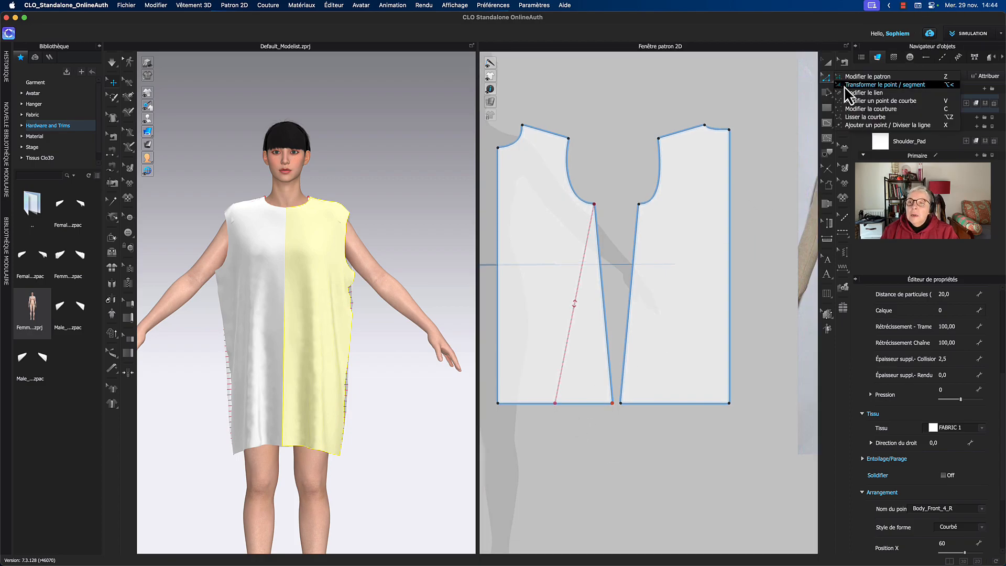
click(846, 93)
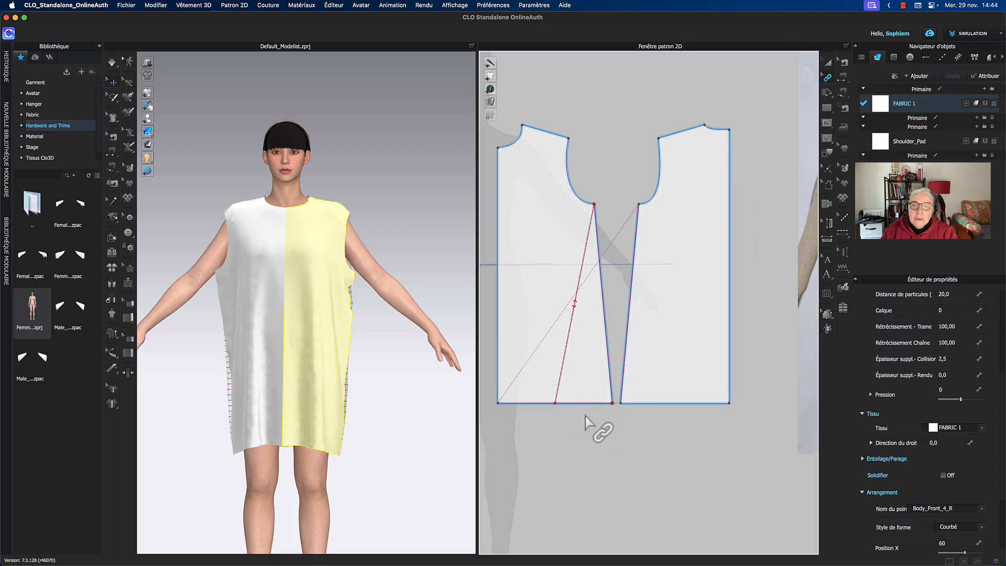
drag(556, 404, 634, 399)
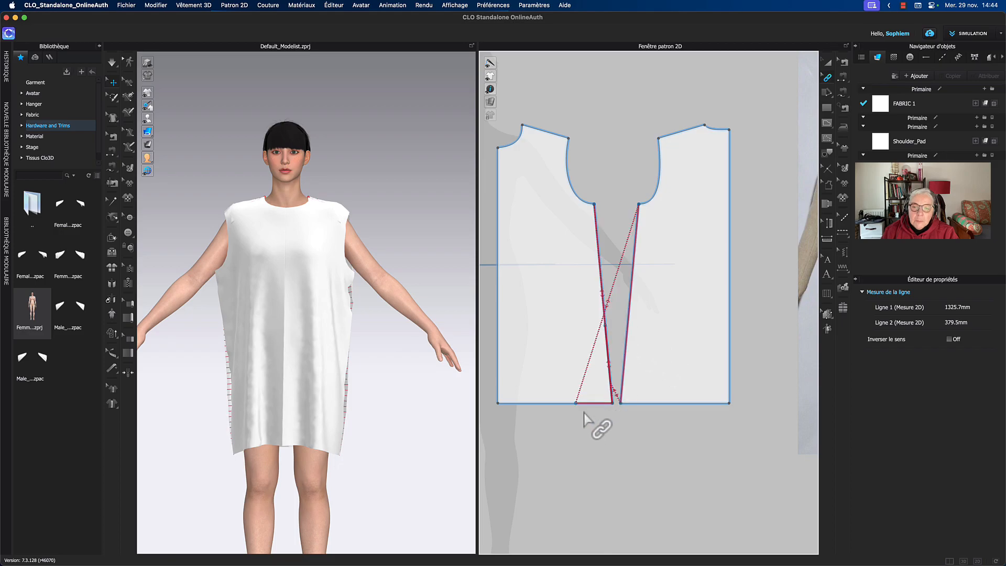
drag(576, 403, 611, 408)
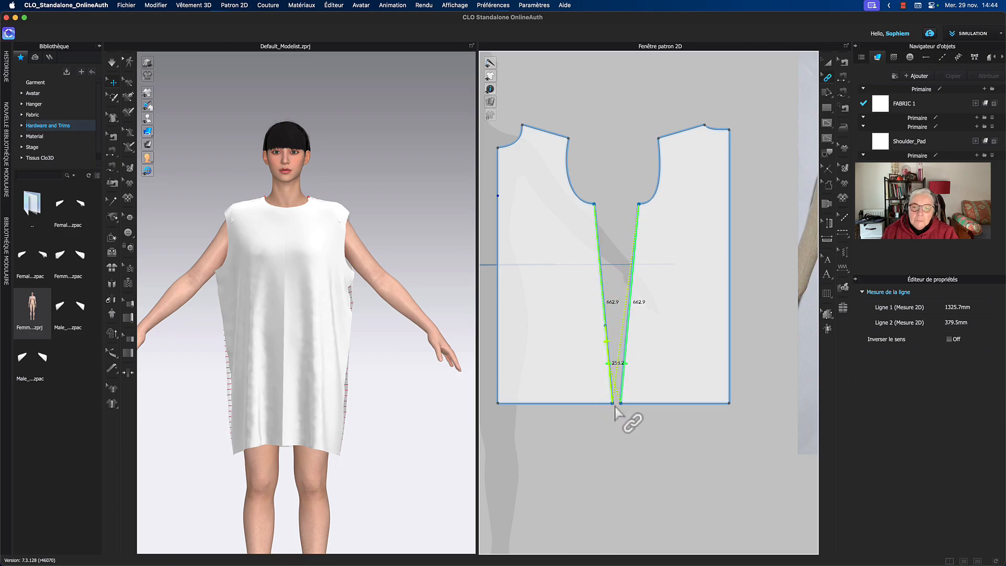
click(614, 407)
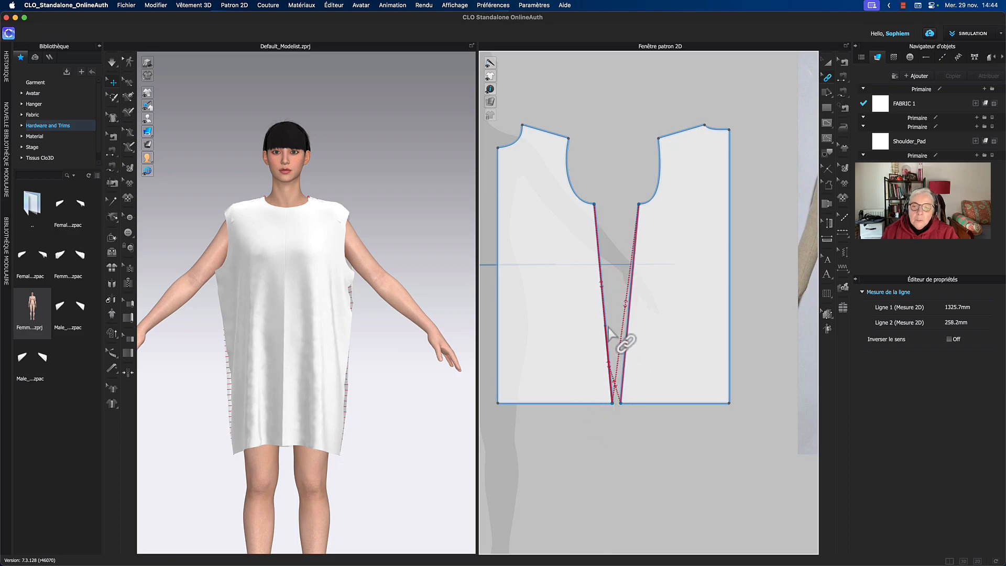
Reverse the direction of the link between the front and back side seams
key(Escape)
click(623, 380)
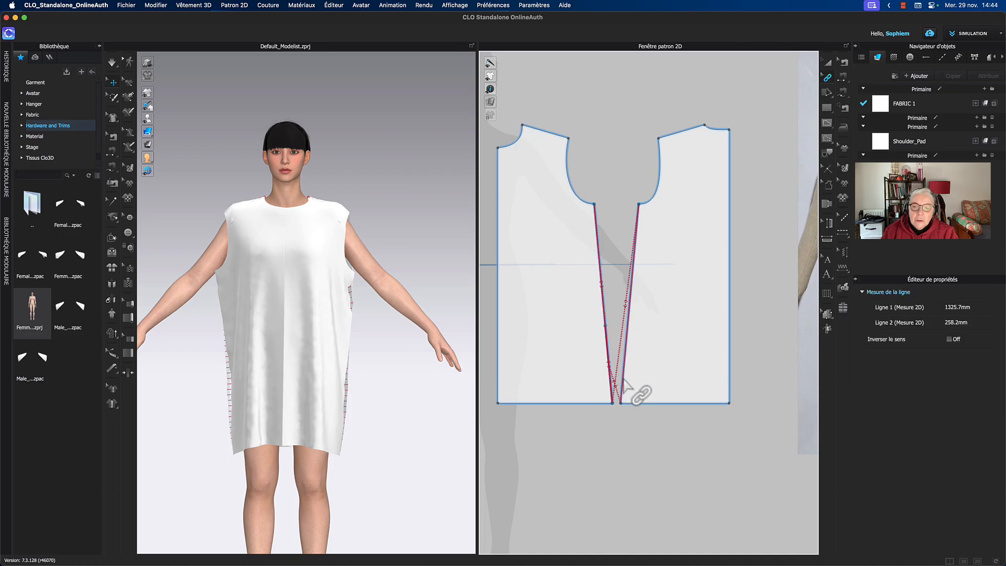
right_click(623, 383)
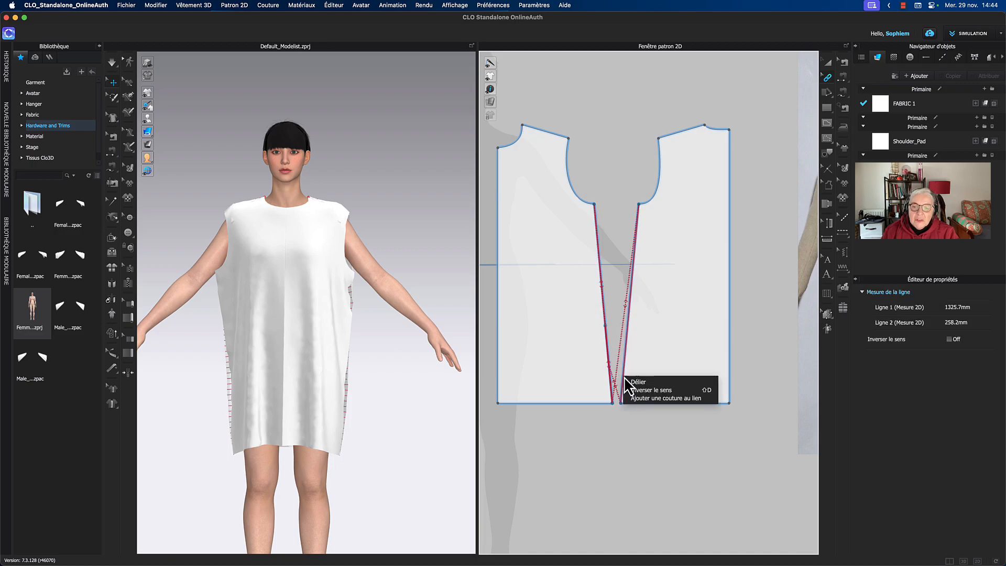
click(652, 392)
key(Escape)
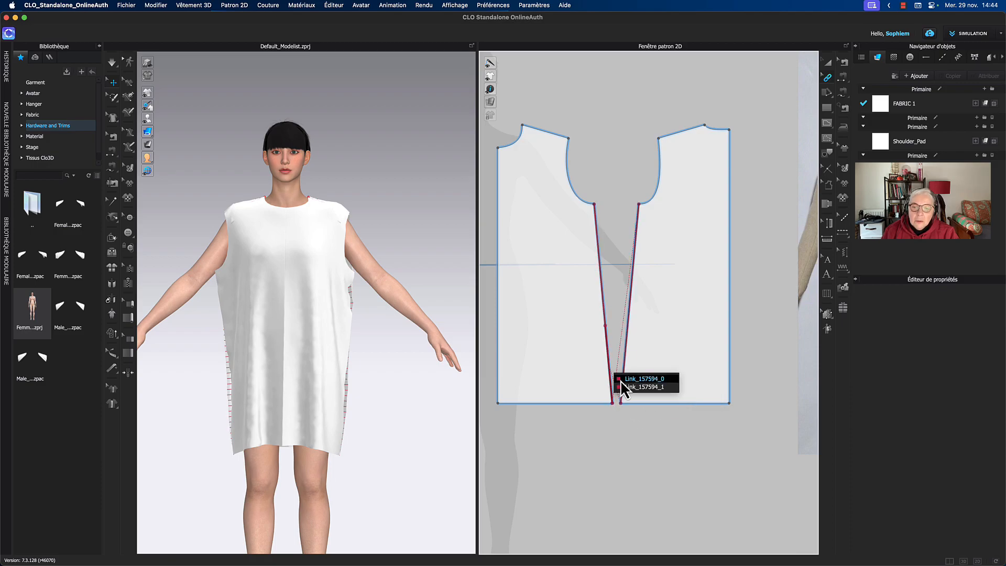
click(622, 379)
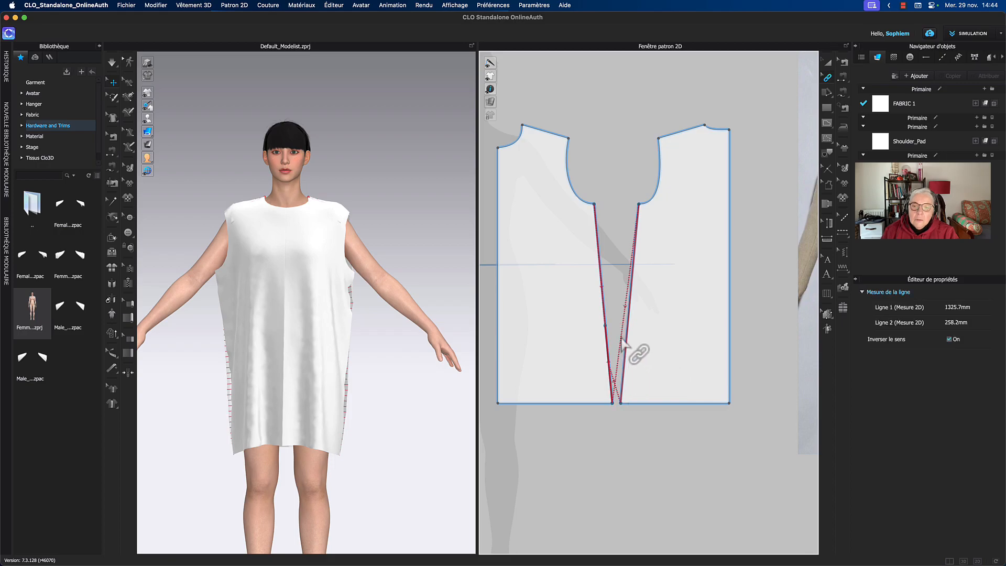
Unlink the front and back side seam lines
scroll(631, 357, up, 3)
scroll(611, 468, down, 5)
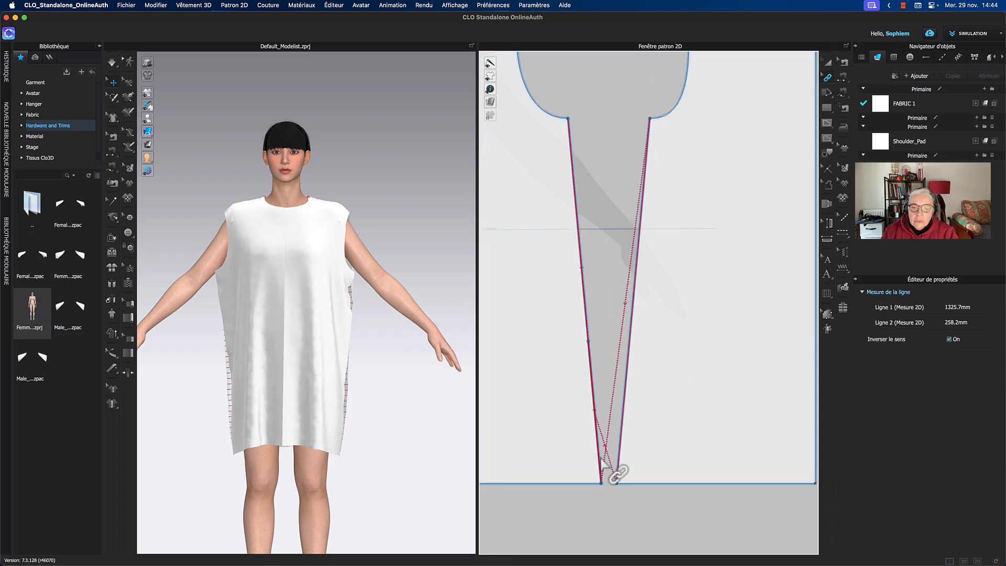
middle_drag(600, 290, 615, 298)
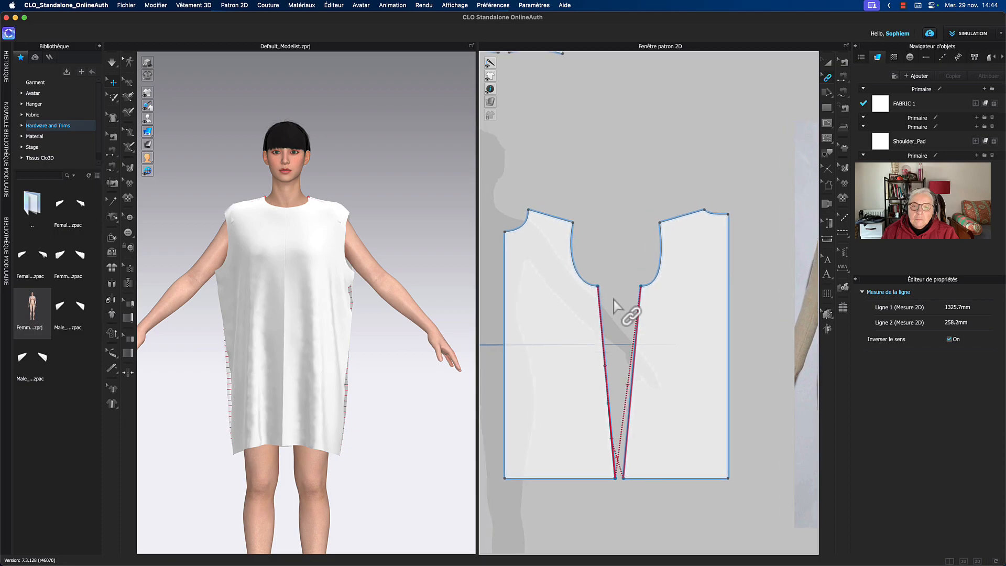
right_click(603, 338)
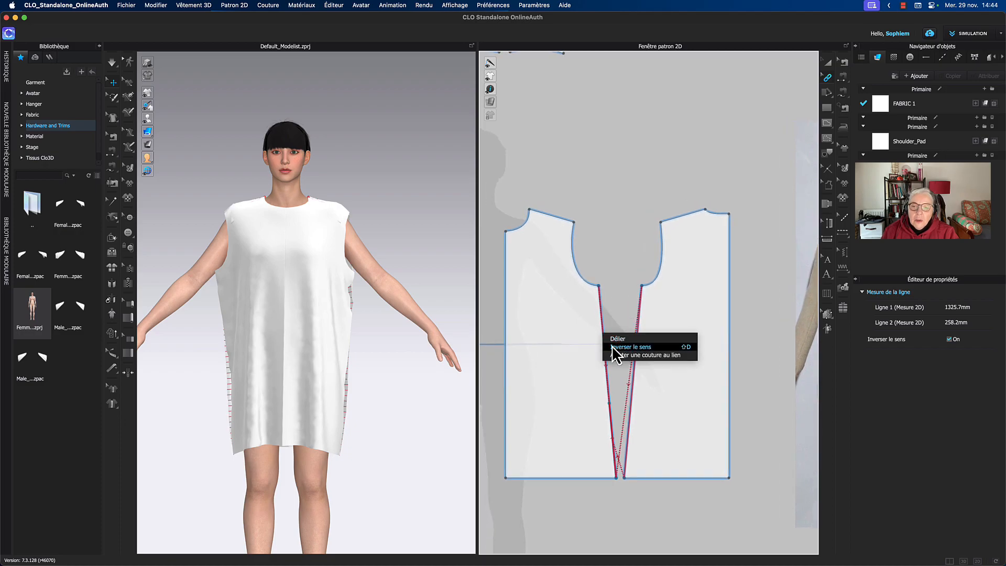
click(618, 339)
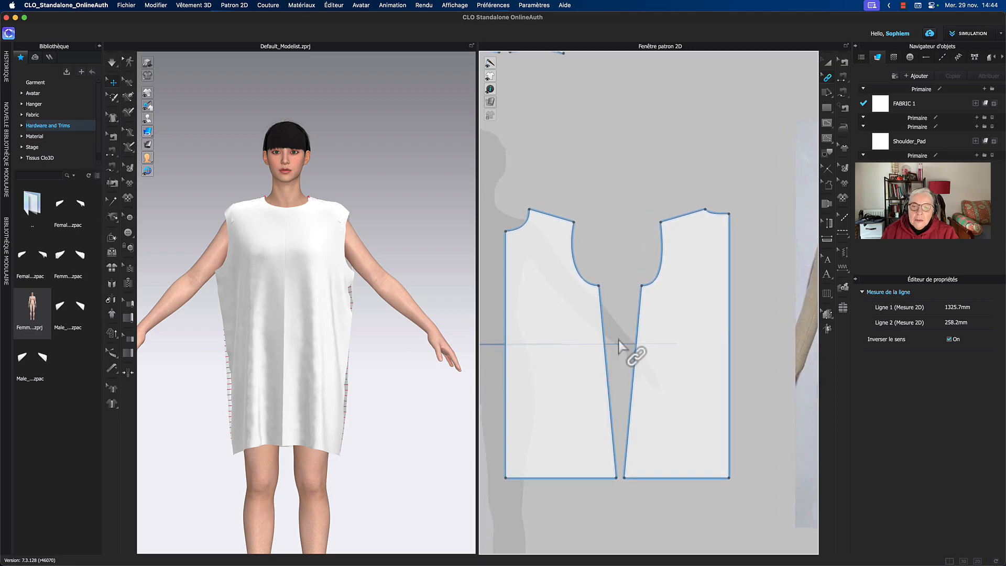
click(828, 80)
click(845, 83)
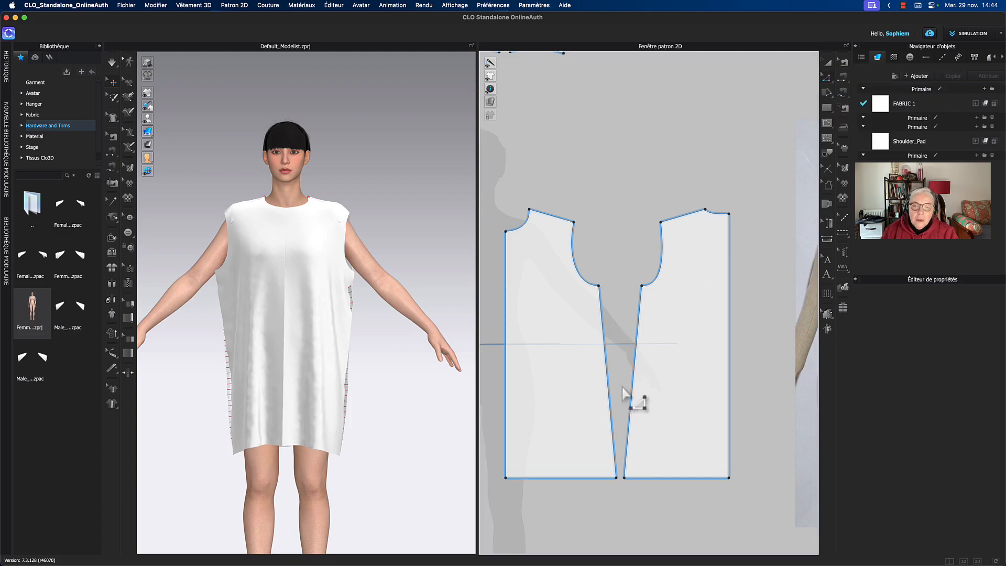
click(609, 394)
click(633, 400)
click(828, 64)
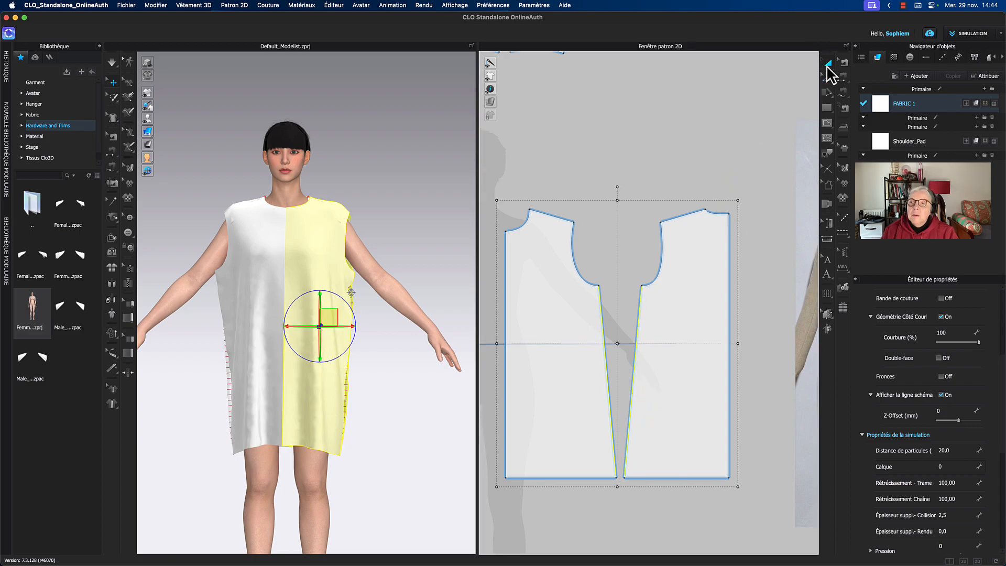
click(610, 259)
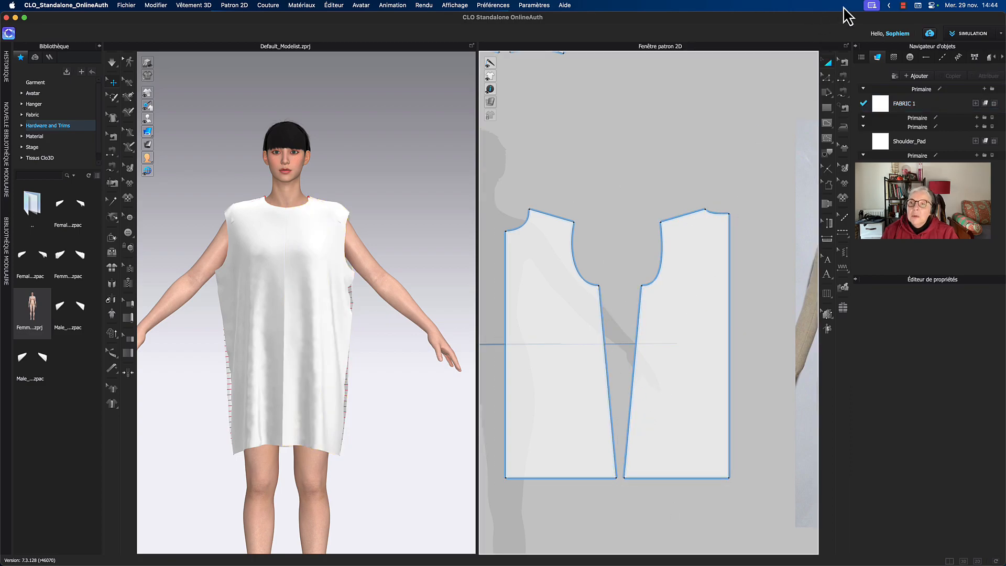
Link the front and back side seam lines, and remove the link with the Edit Link tool
click(826, 77)
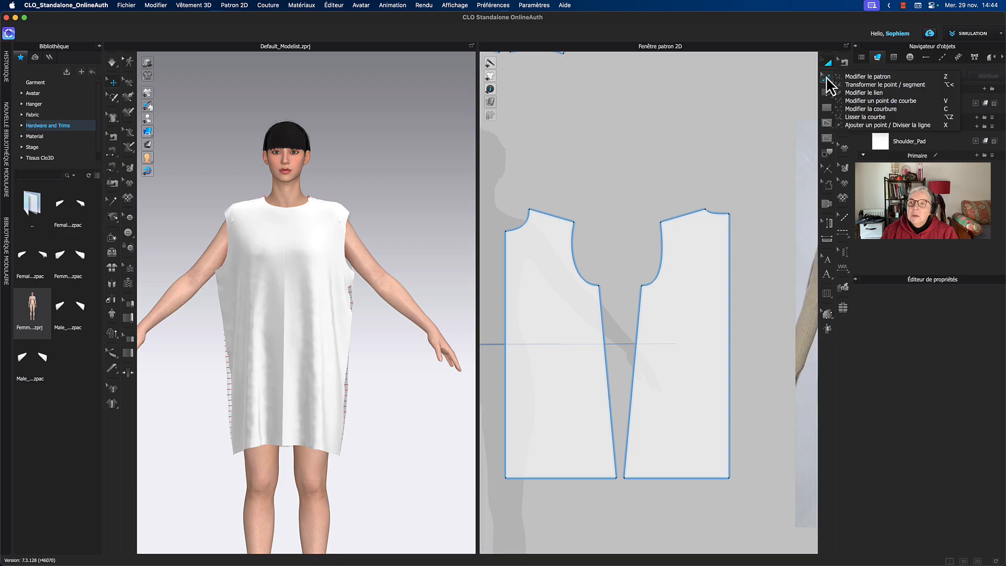
click(855, 85)
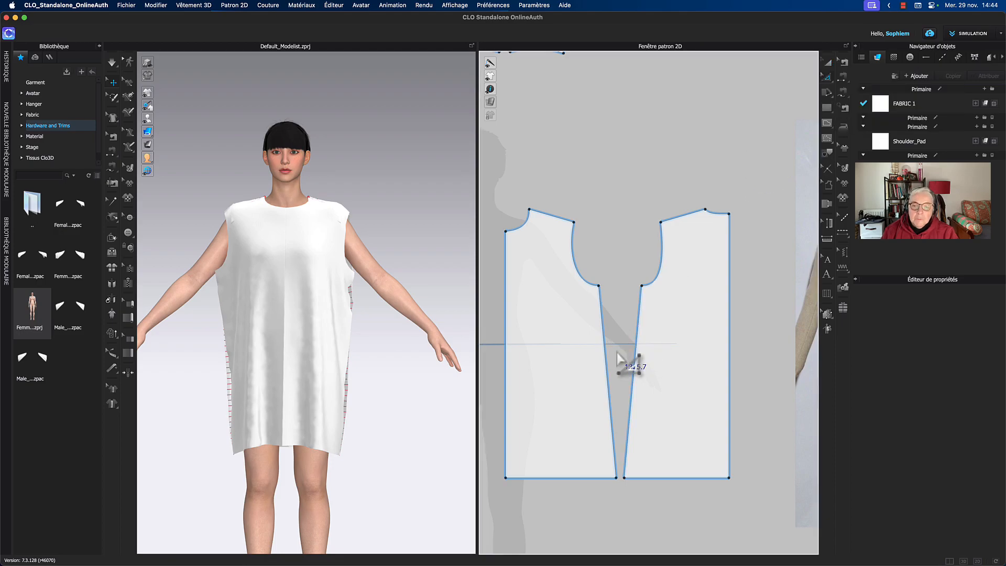
click(619, 370)
shift+click(635, 372)
right_click(634, 369)
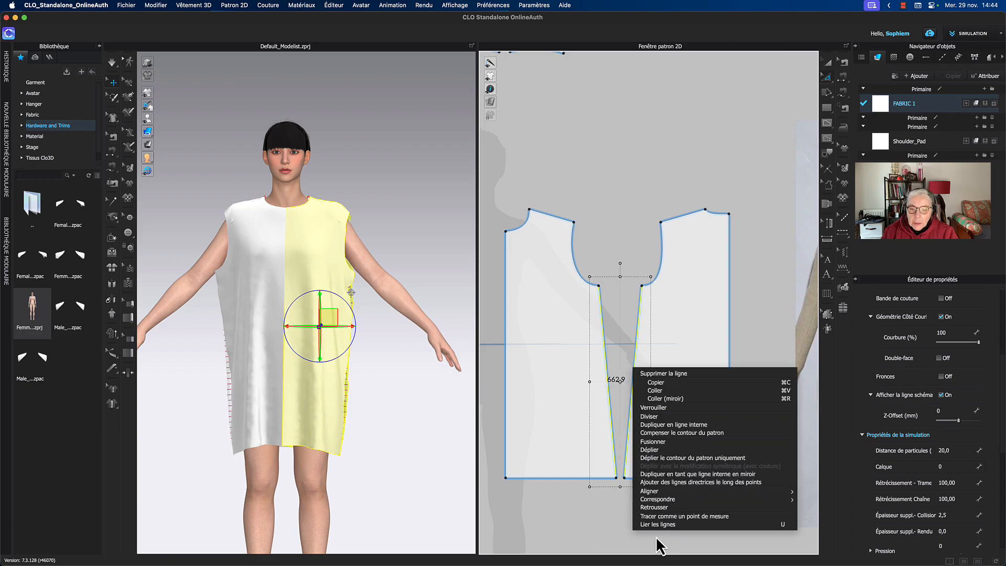
click(650, 523)
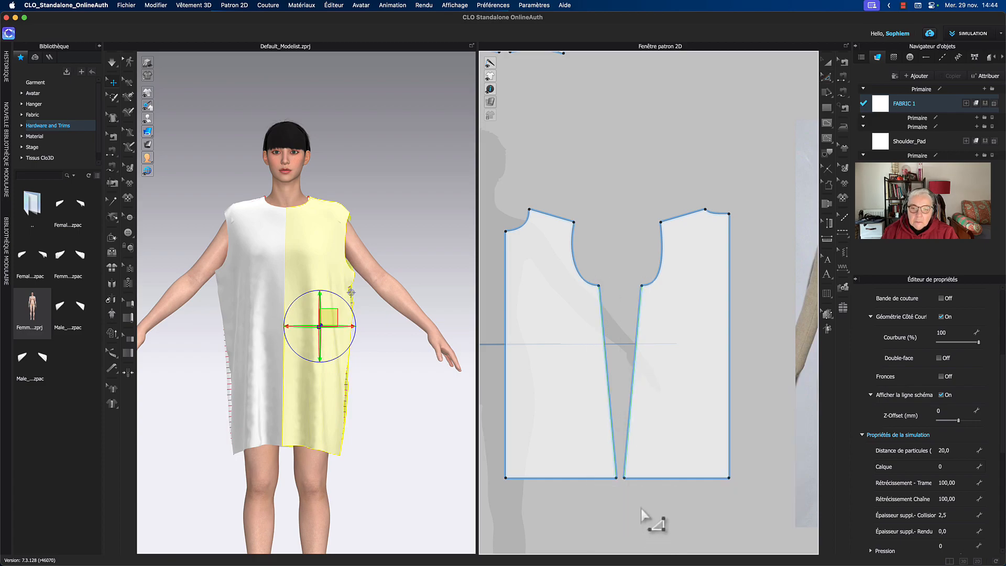
click(828, 79)
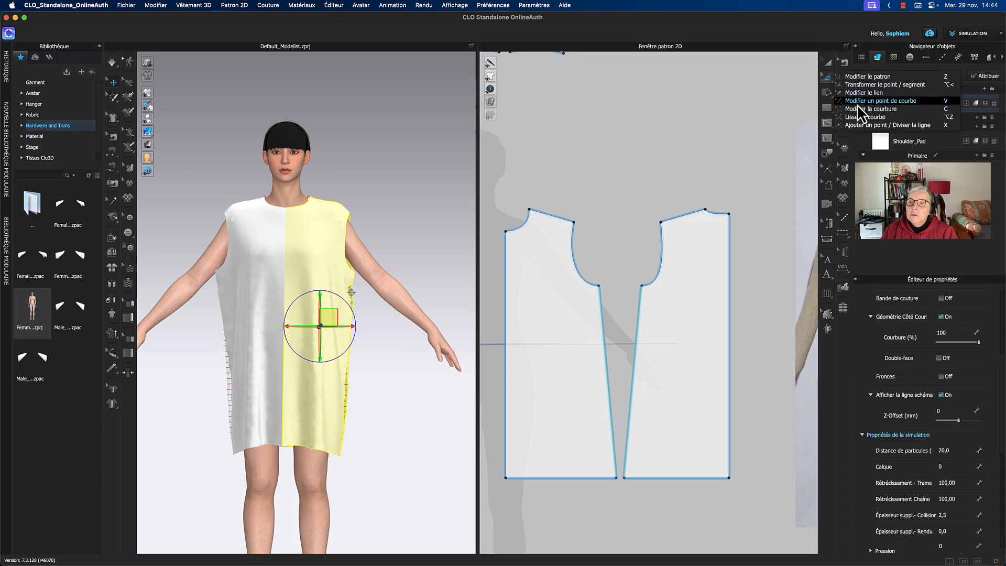
click(860, 92)
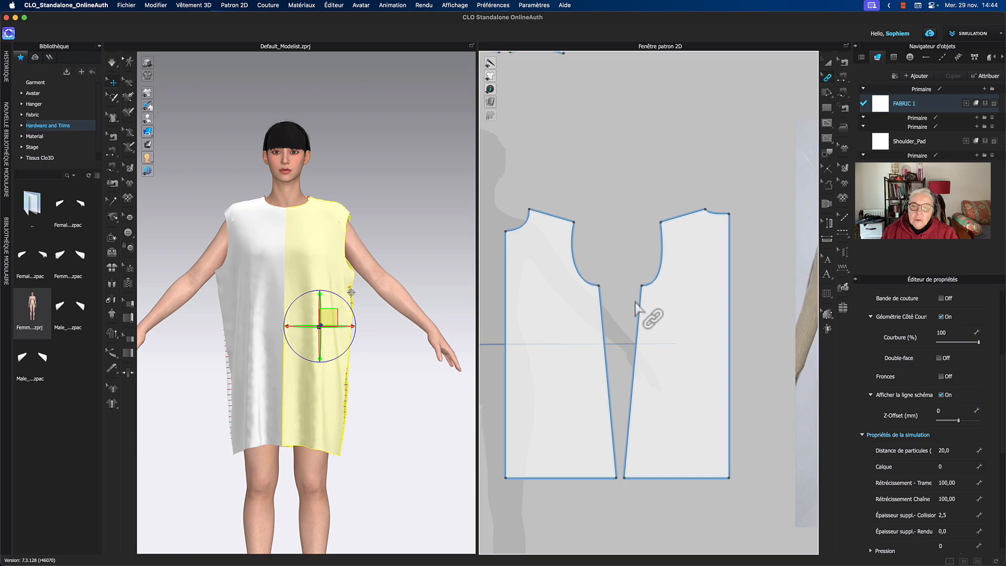
click(639, 309)
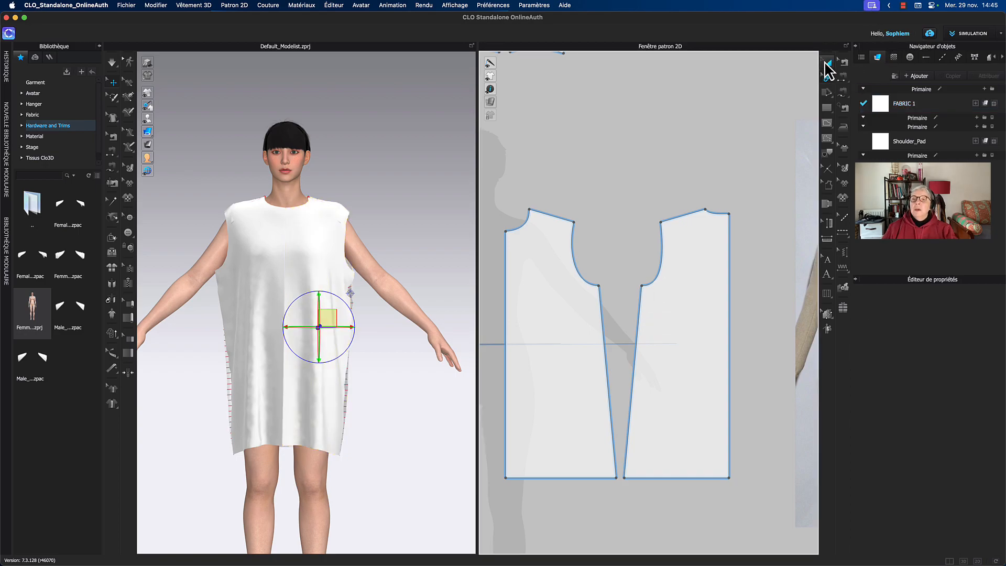
Select the front and back side seam lines again and relink them
click(828, 77)
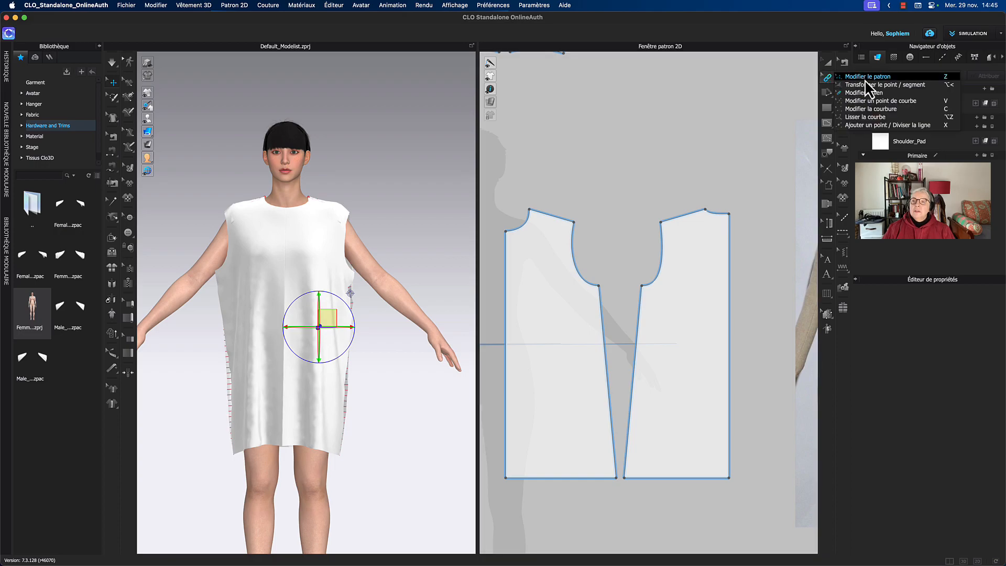
click(864, 85)
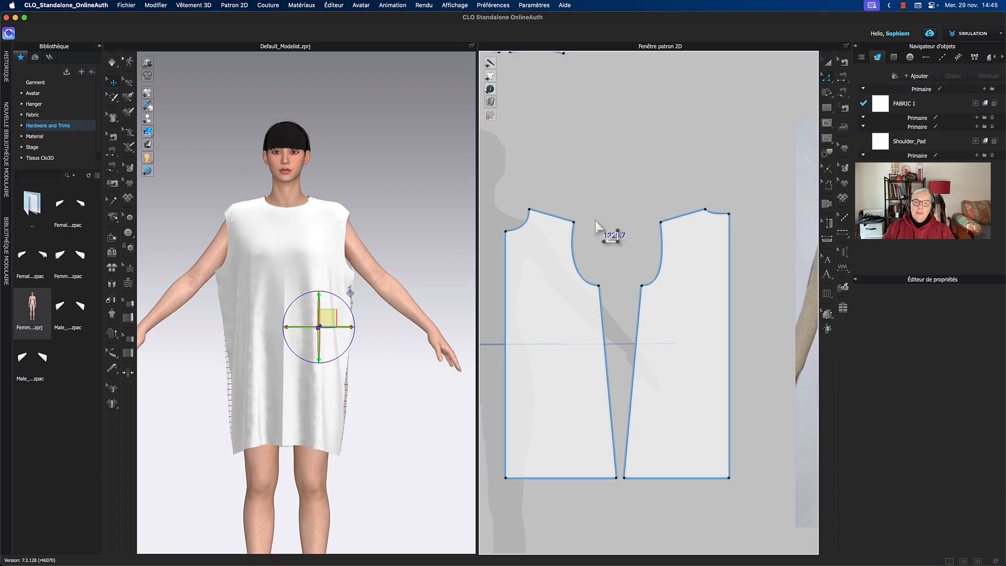
click(607, 358)
shift+click(633, 377)
right_click(636, 368)
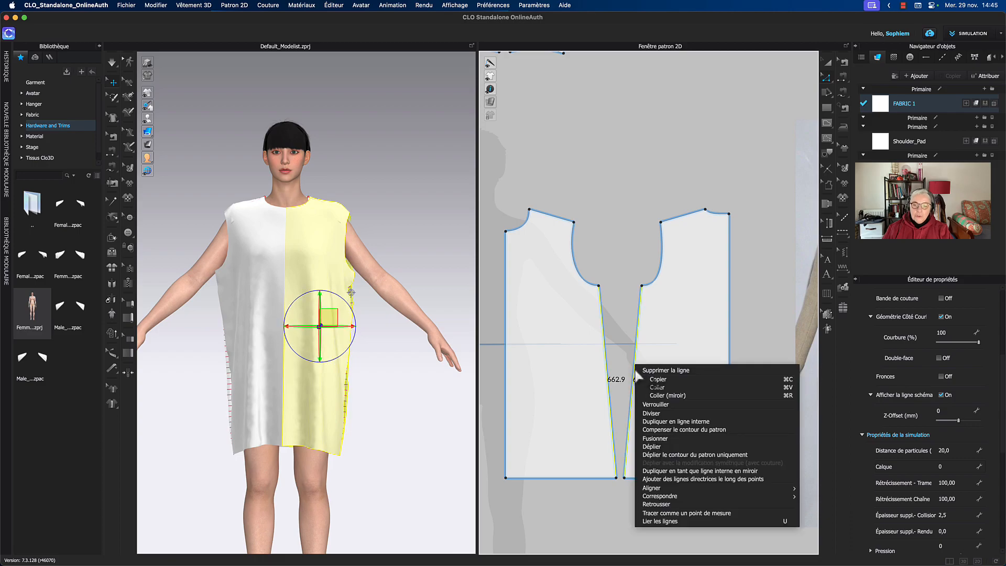
click(680, 522)
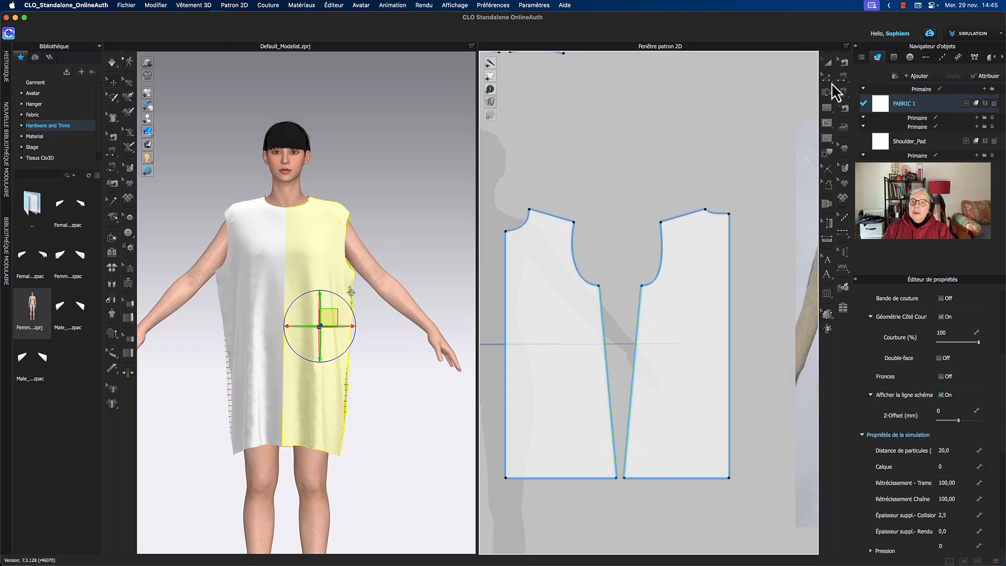
click(826, 79)
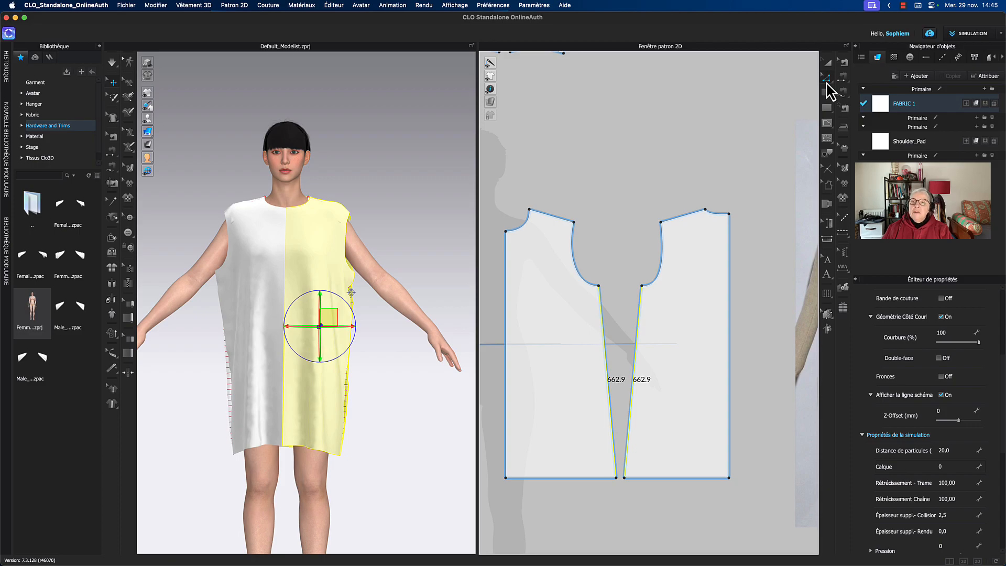
click(827, 82)
click(845, 98)
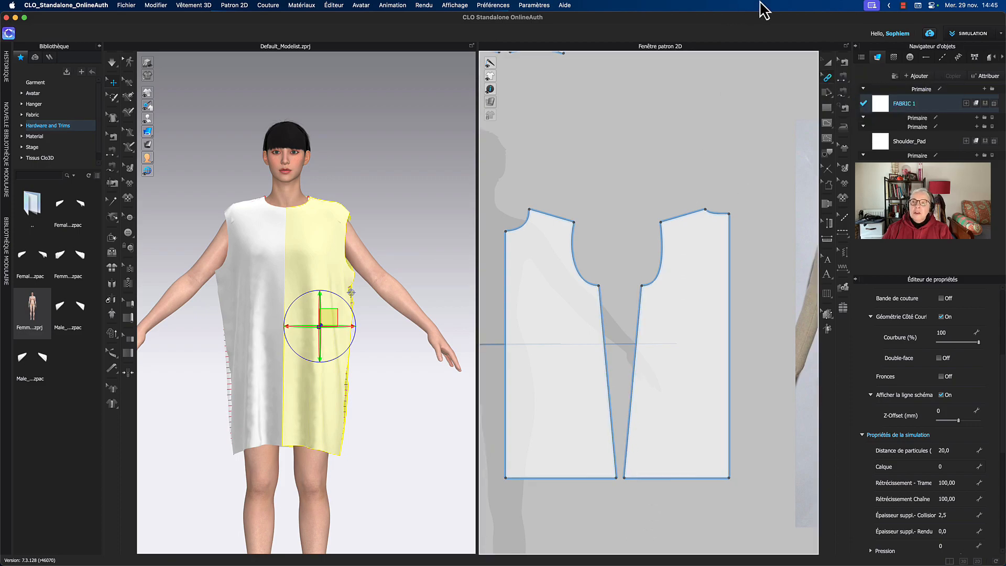
click(828, 63)
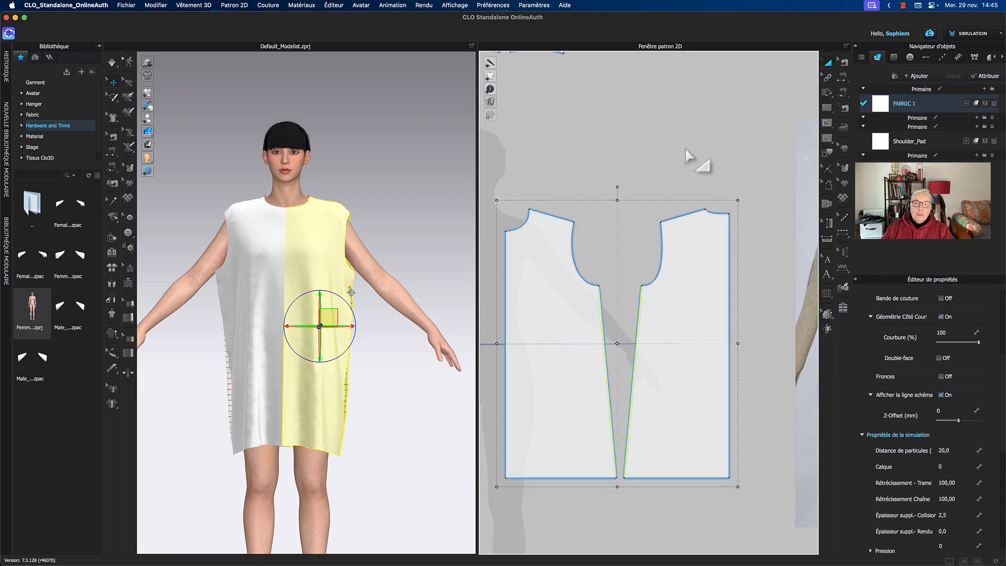
click(702, 163)
Select the hem corners of the front and back side seams and move both 50 mm up along the seams
scroll(619, 318, up, 2)
middle_drag(619, 324, 631, 294)
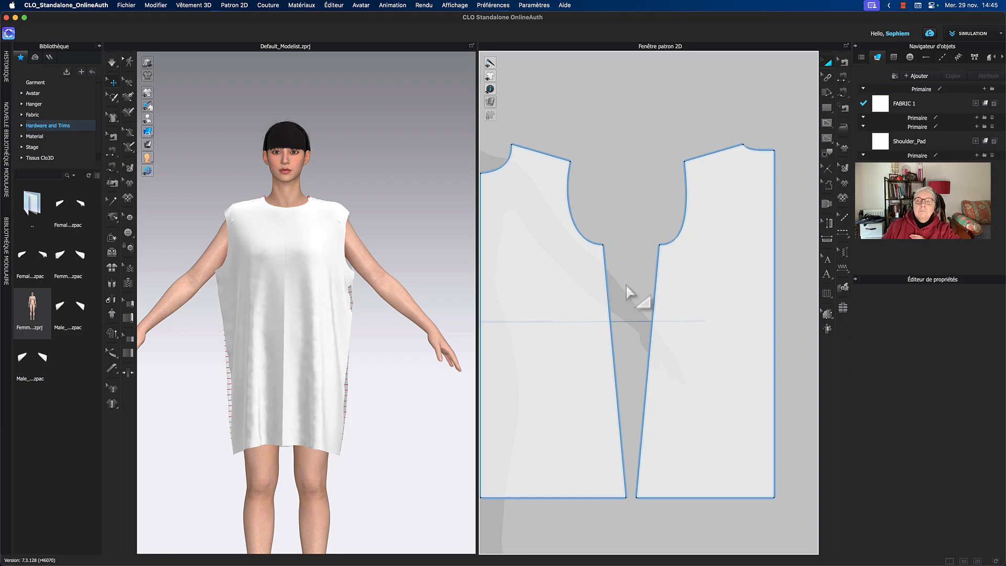
key(z)
click(611, 313)
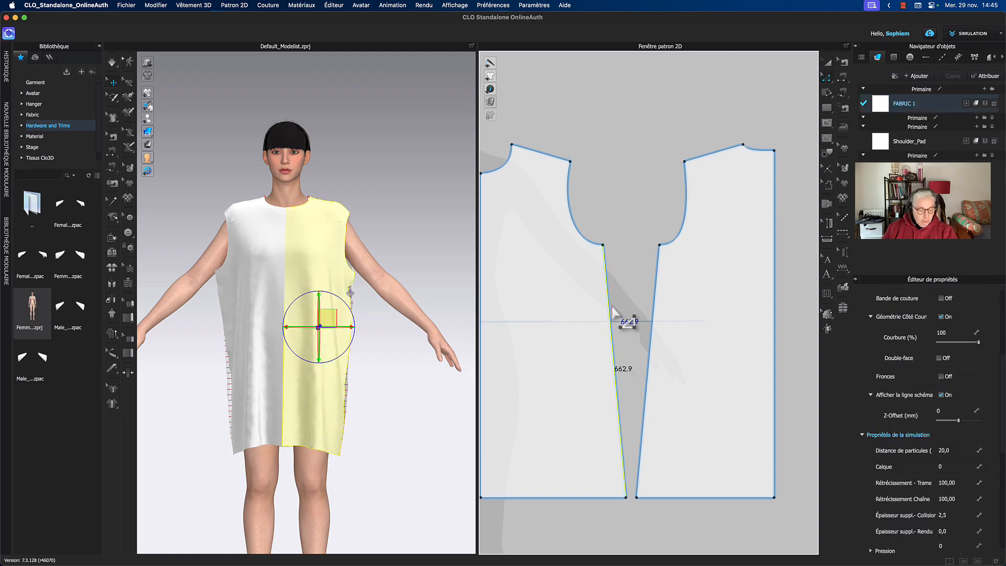
shift+click(653, 326)
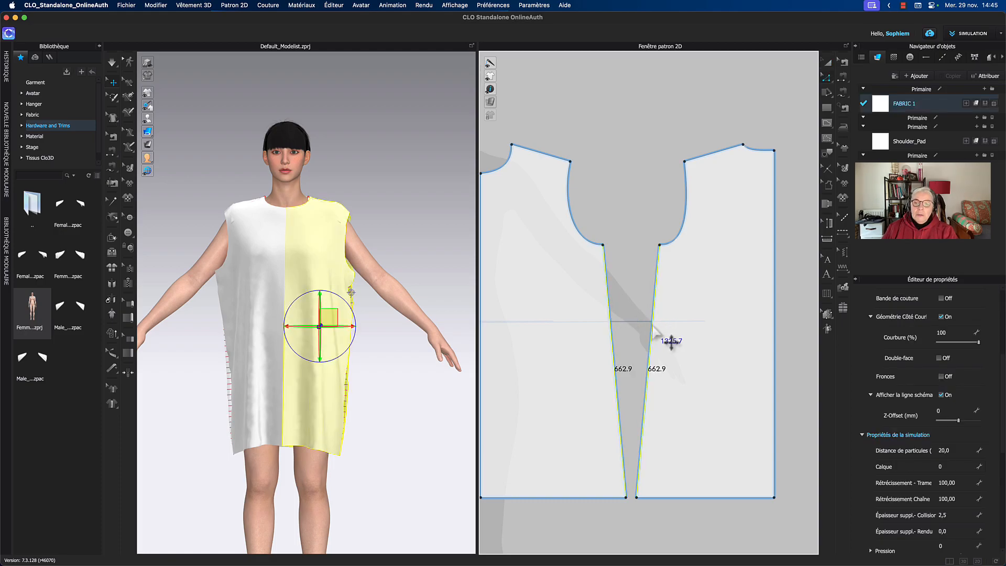
middle_drag(638, 217, 646, 172)
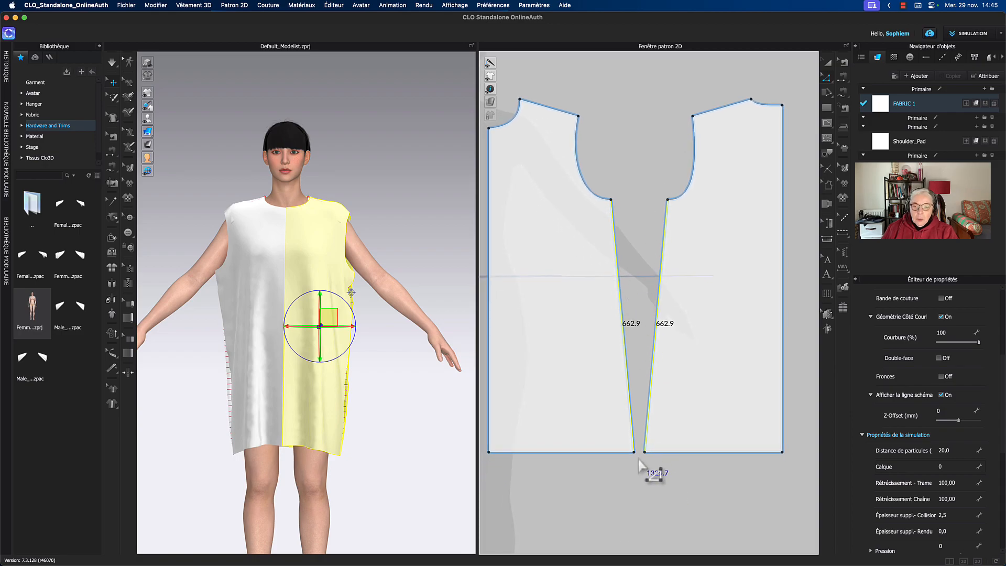
scroll(638, 458, up, 4)
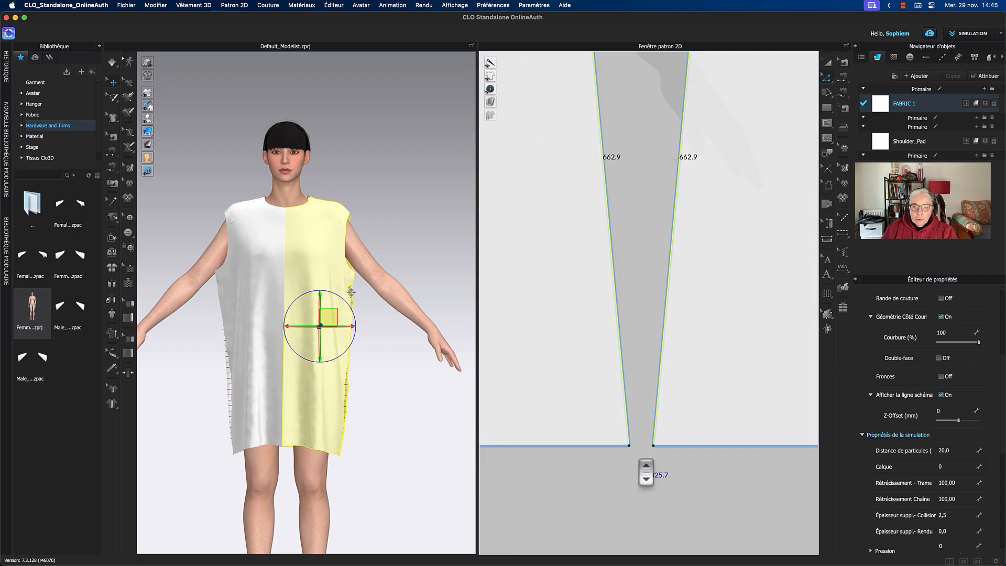
click(630, 448)
drag(656, 450, 655, 410)
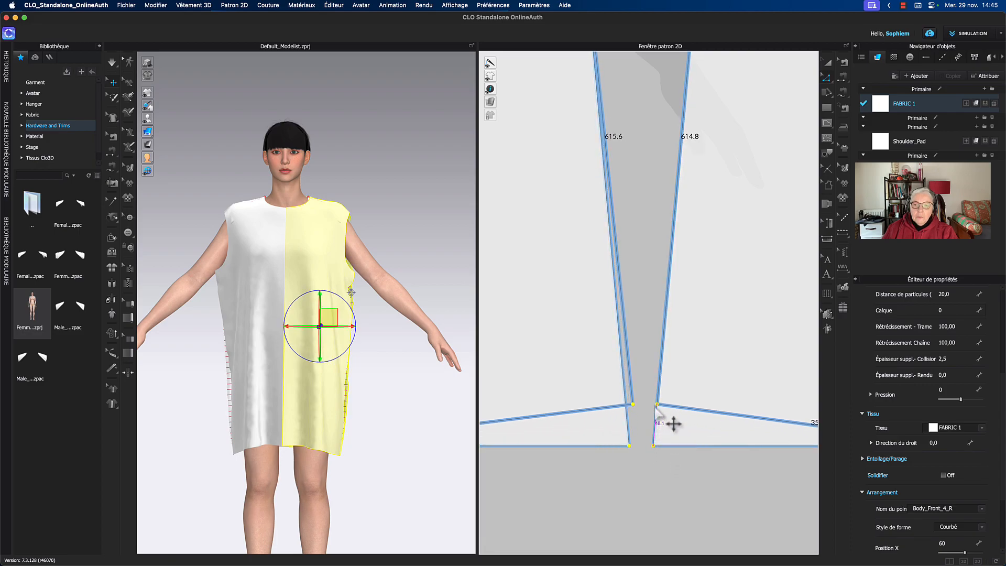
key(Return)
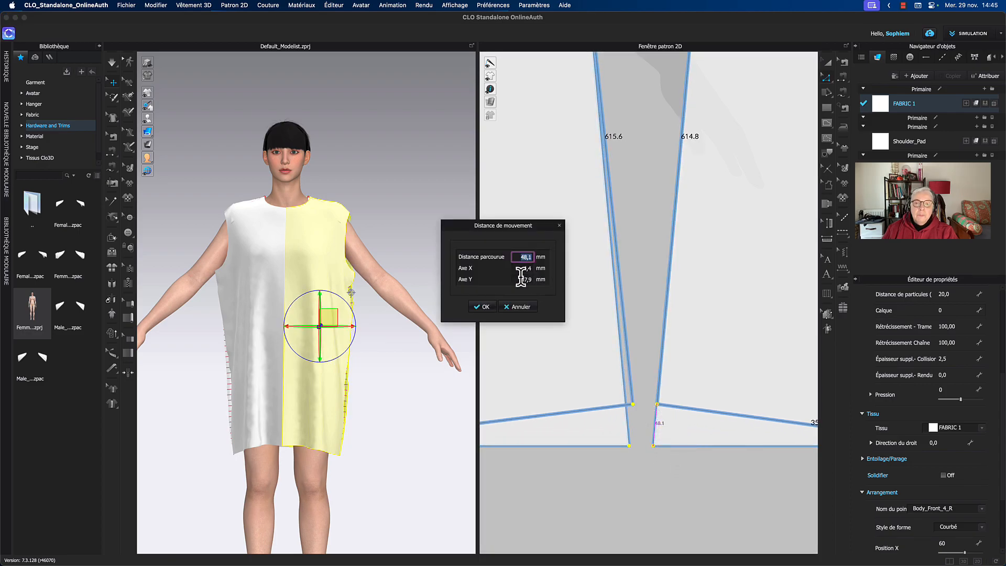
drag(515, 231, 507, 227)
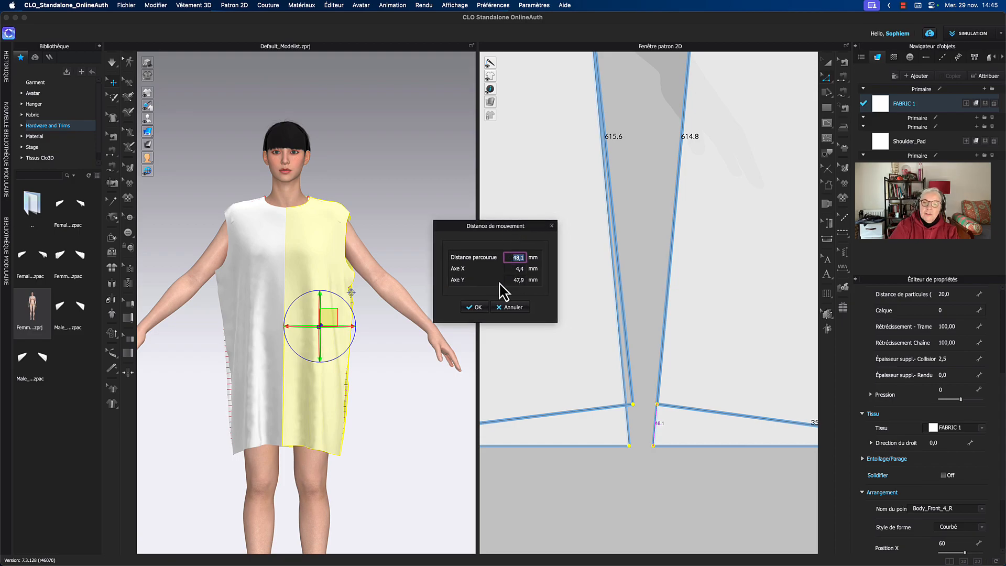
text(50)
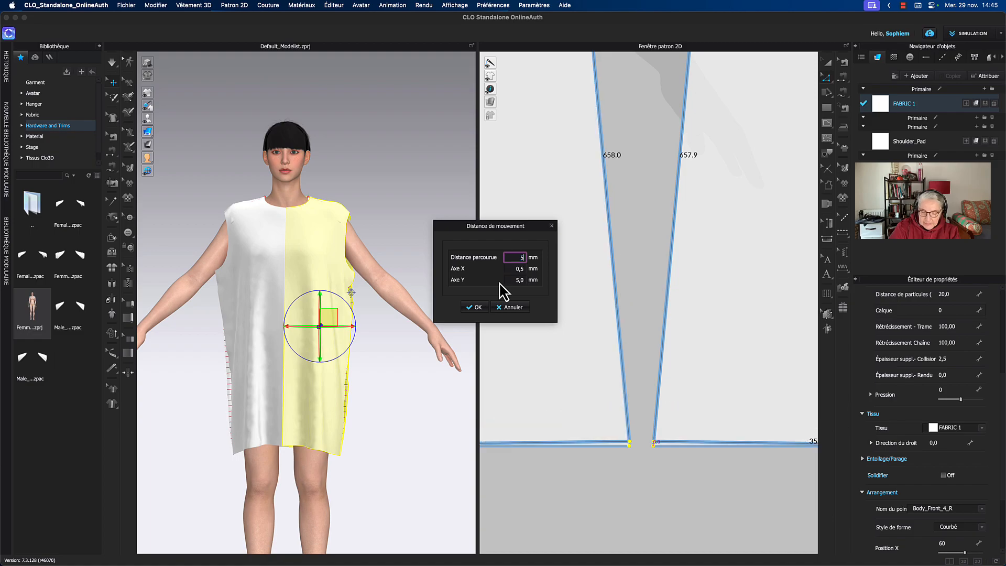
click(477, 307)
Smooth the front piece's hem into a gentle downward curve from the center front to the raised side seam corner
scroll(652, 299, down, 5)
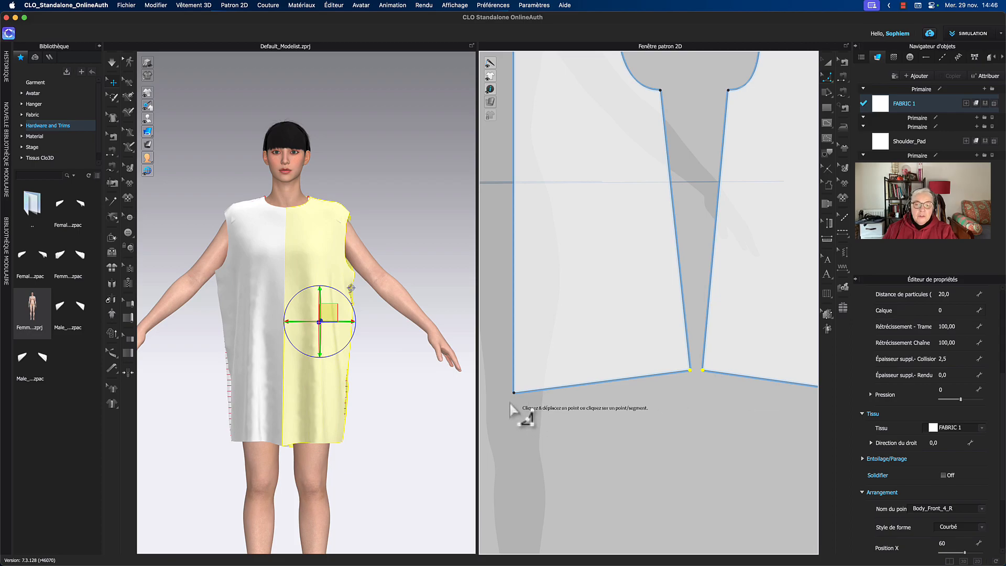
click(521, 395)
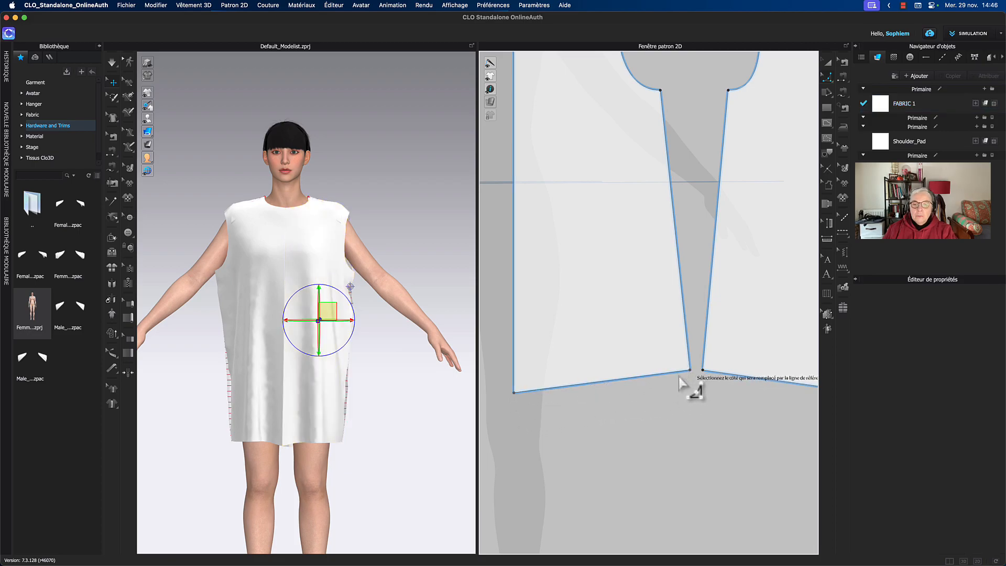
click(626, 379)
mouse_move(626, 378)
mouse_down()
mouse_move(631, 393)
mouse_move(632, 384)
mouse_up()
Smooth the back piece's hem into a matching gentle curve from the side seam corner to the center back
middle_drag(685, 404, 582, 410)
click(601, 378)
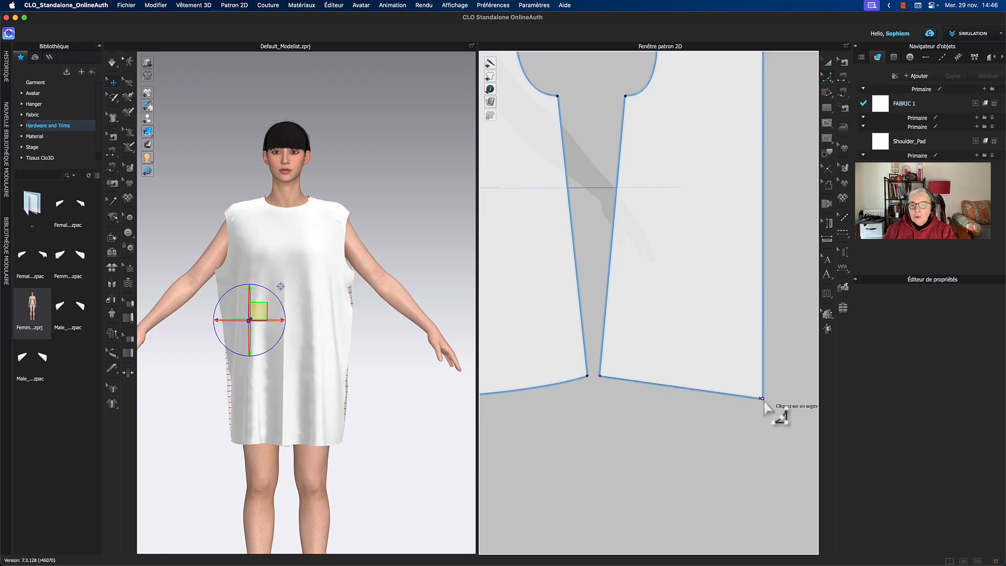
click(645, 382)
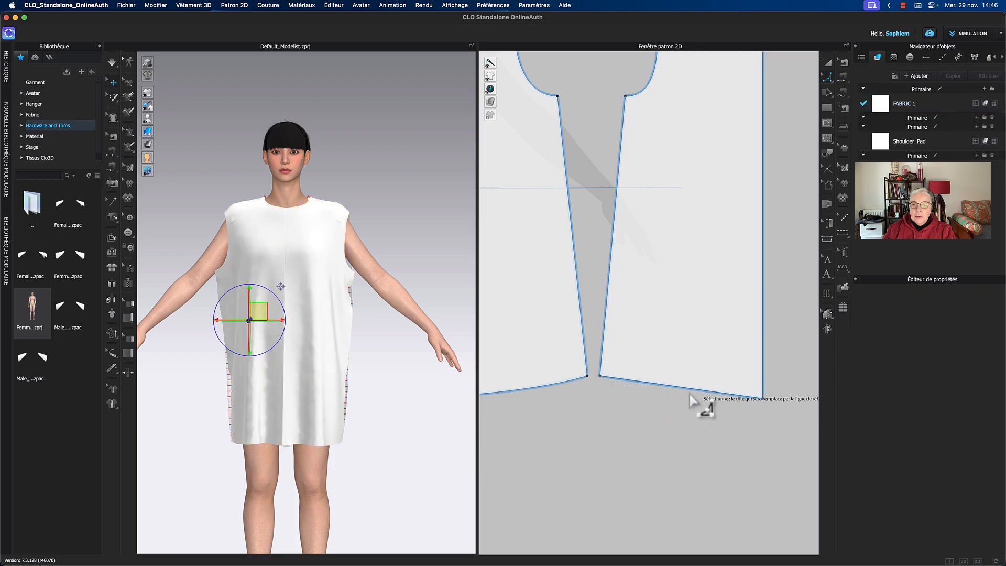
drag(685, 396, 684, 394)
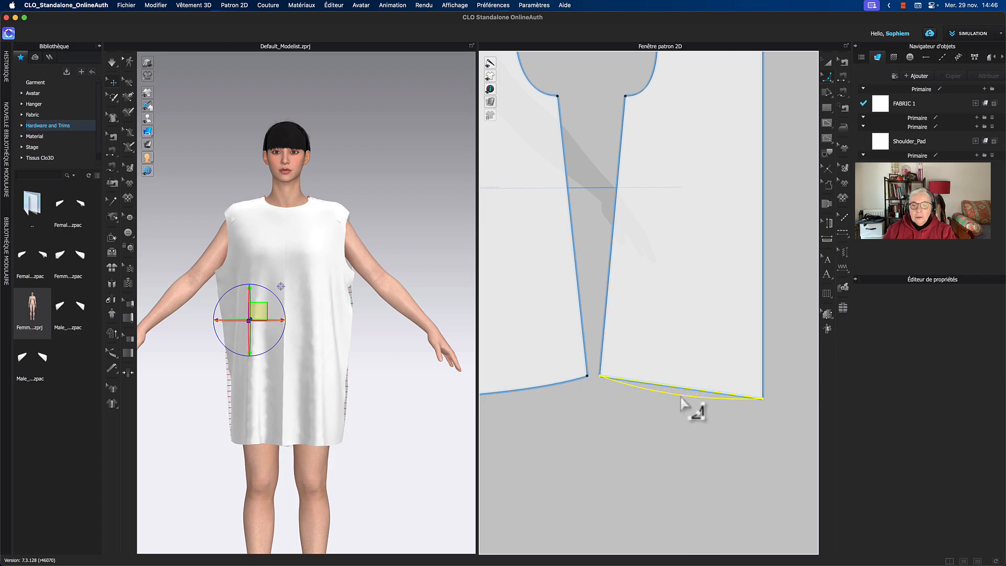
drag(680, 397, 681, 397)
Fine-tune the front hem's curve by slightly shifting its curve point near the middle of the hem
middle_drag(701, 430, 716, 429)
scroll(718, 435, right, 5)
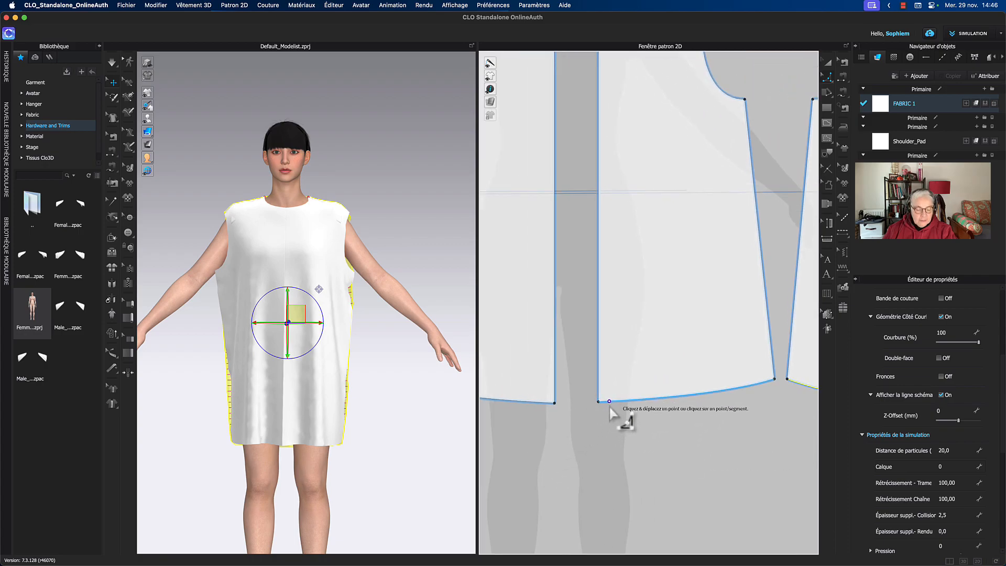
click(626, 411)
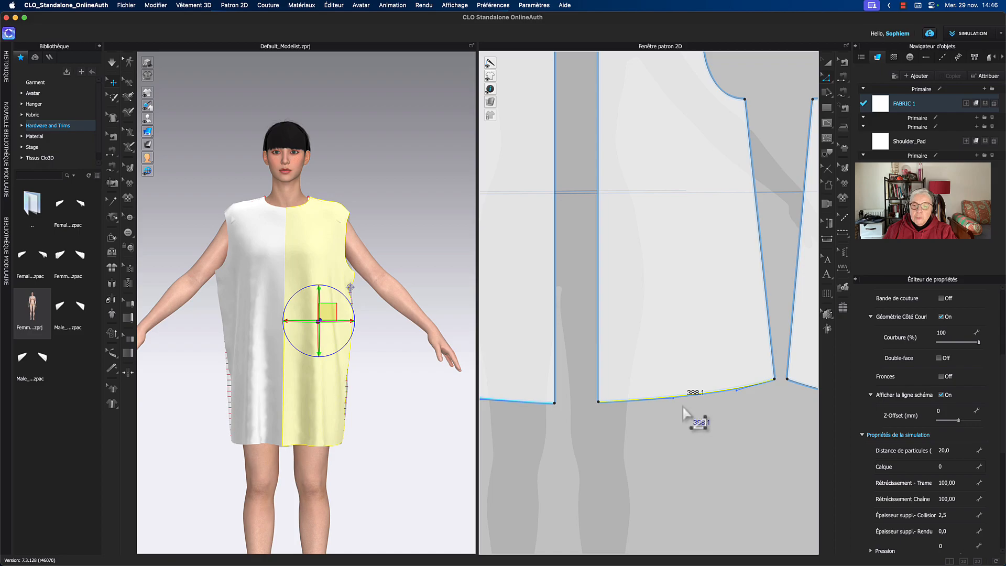
drag(674, 403, 674, 400)
Simulate the garment and examine the drape of the curved hem from the avatar's side
middle_drag(726, 417, 516, 426)
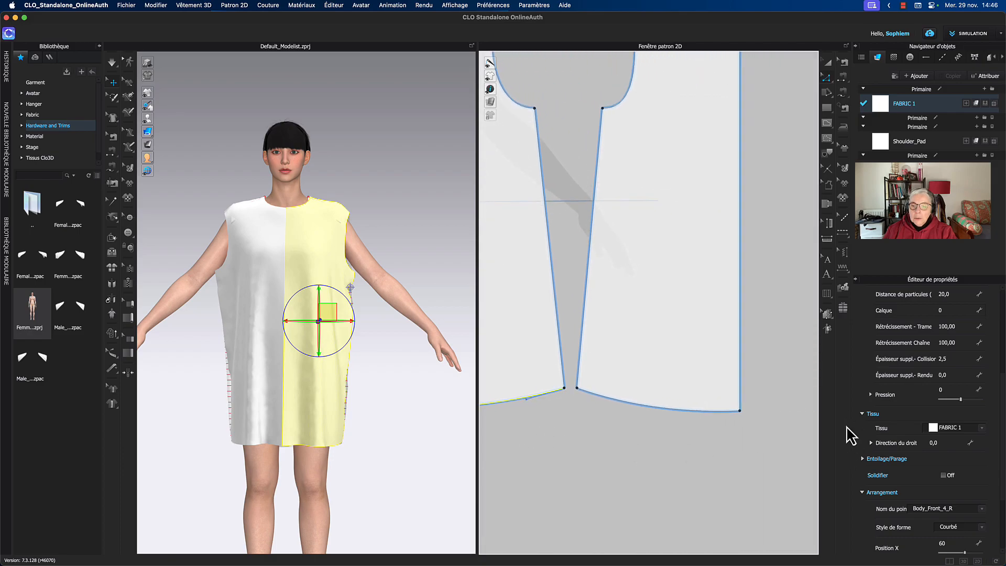
scroll(739, 438, down, 5)
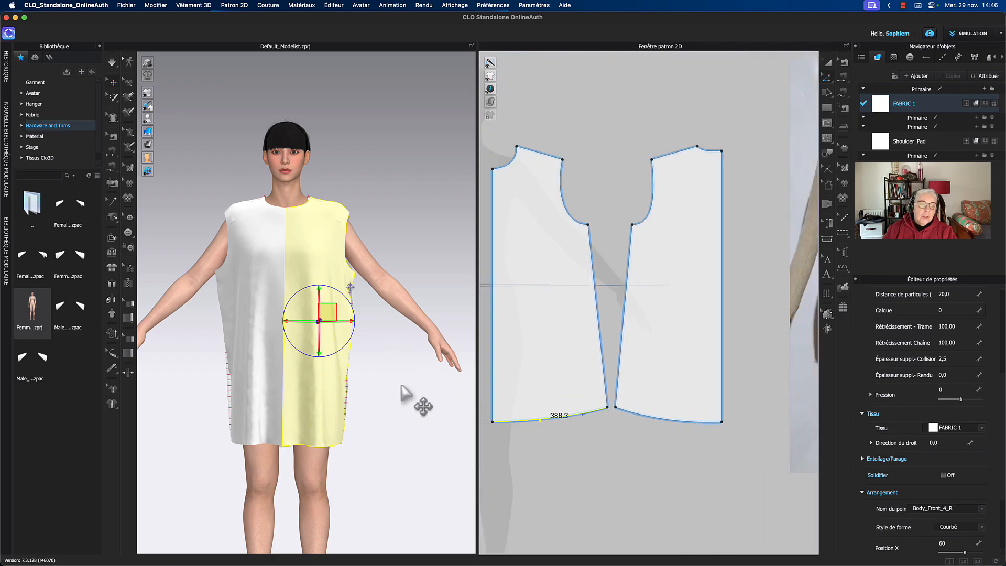
key(q)
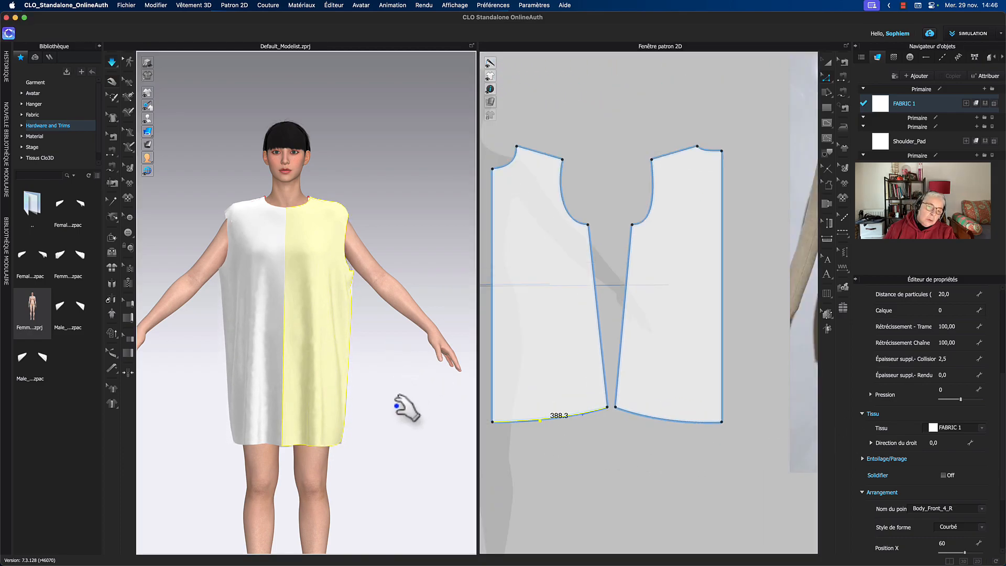
right_drag(387, 386, 450, 386)
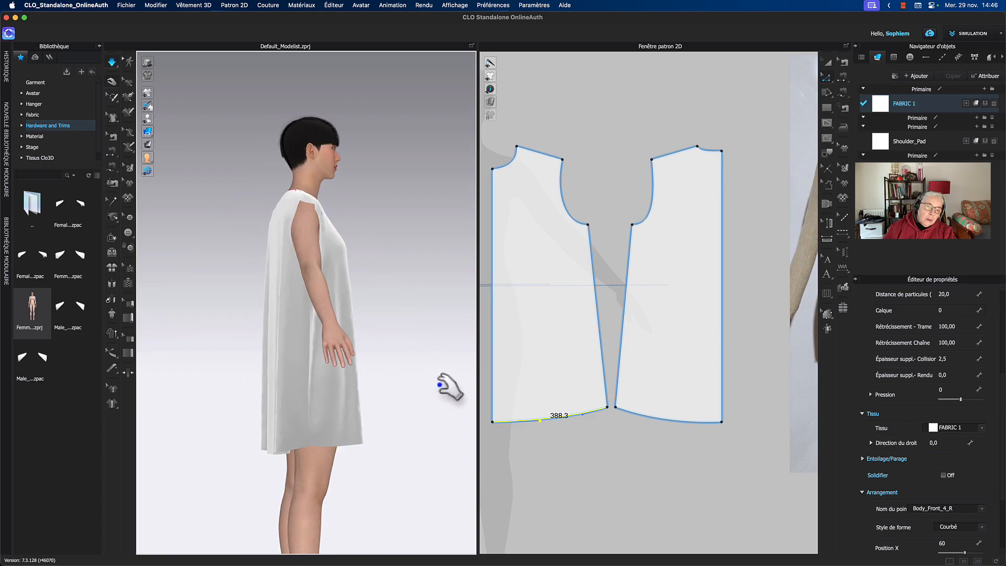
right_drag(666, 435, 723, 432)
scroll(670, 439, up, 3)
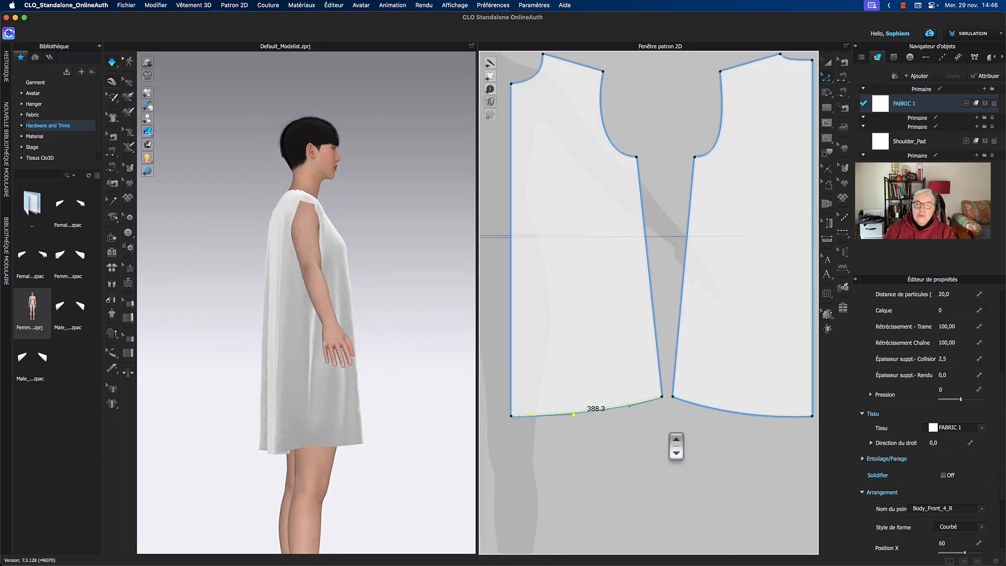
Match the front and back side seam lengths from the start point, using the longer seam's 613.8 mm
click(650, 280)
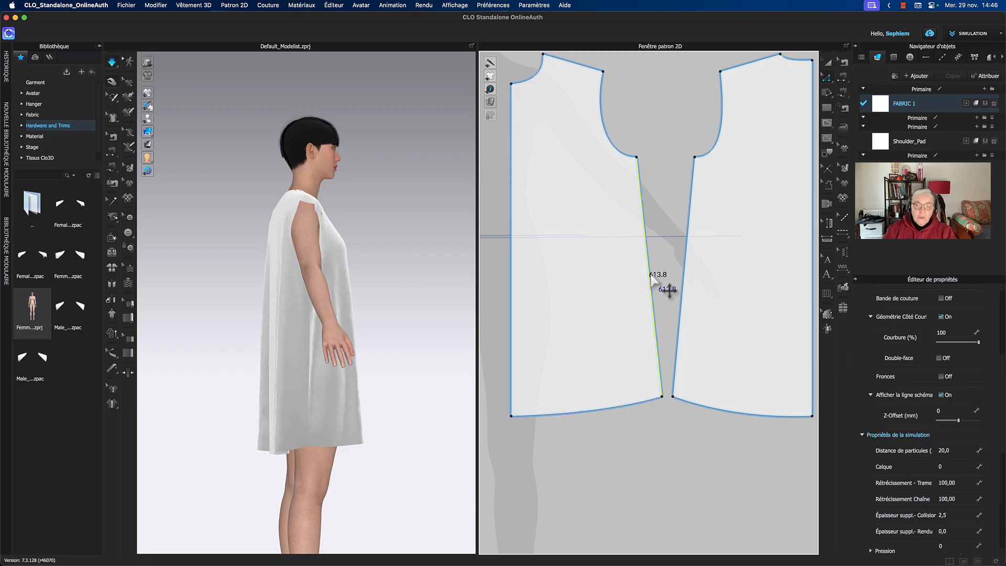
shift+click(684, 282)
right_click(684, 278)
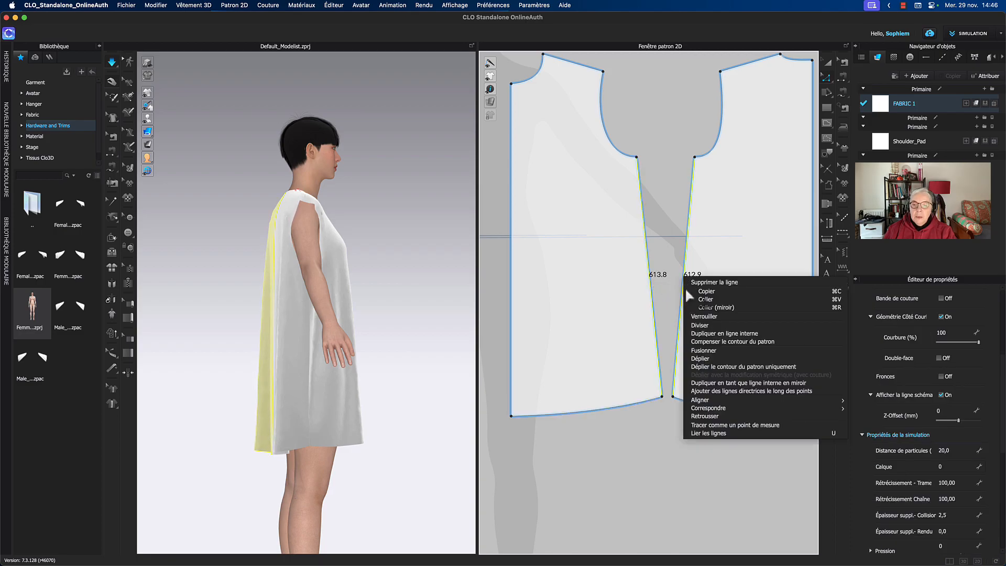
mouse_move(730, 414)
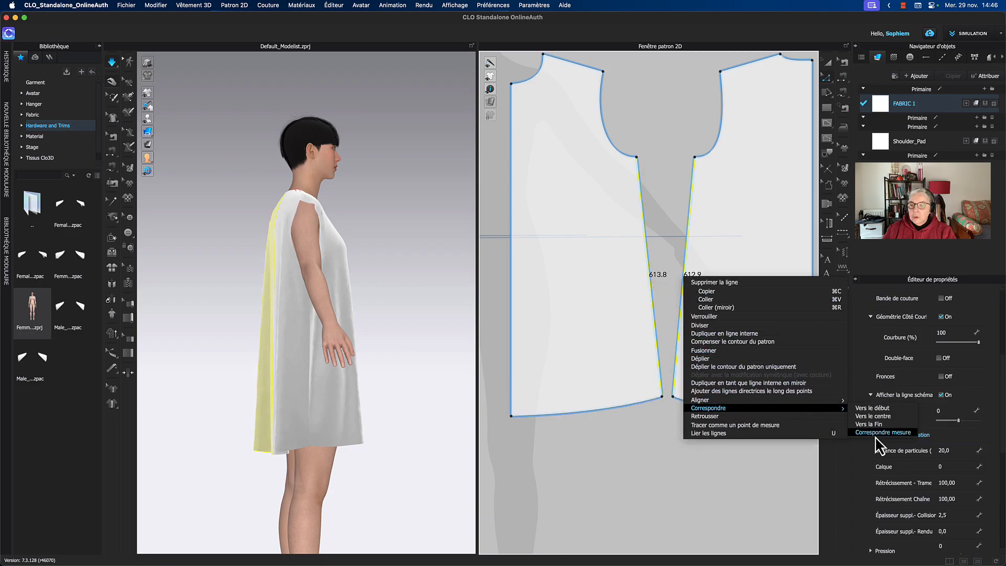
click(873, 449)
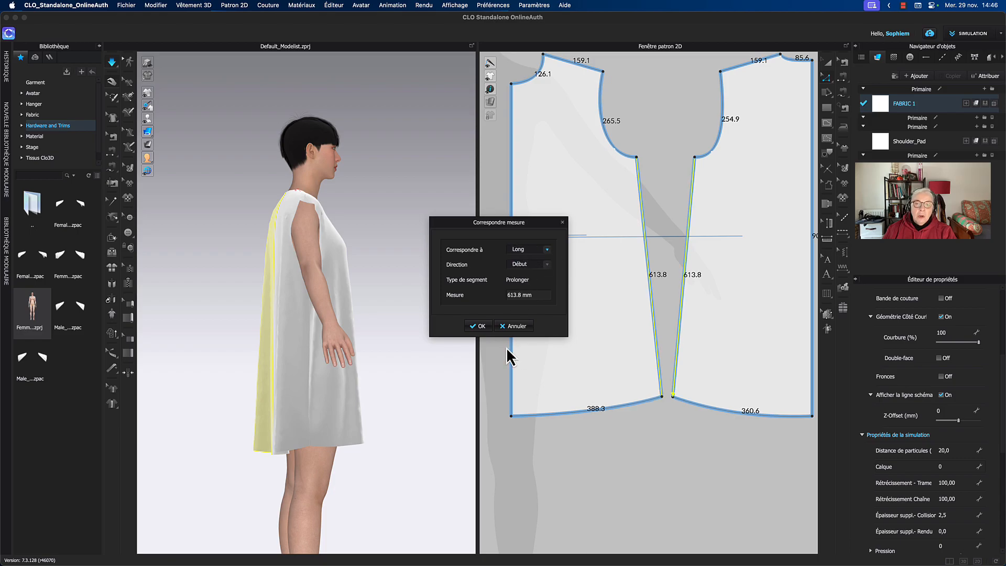
click(479, 326)
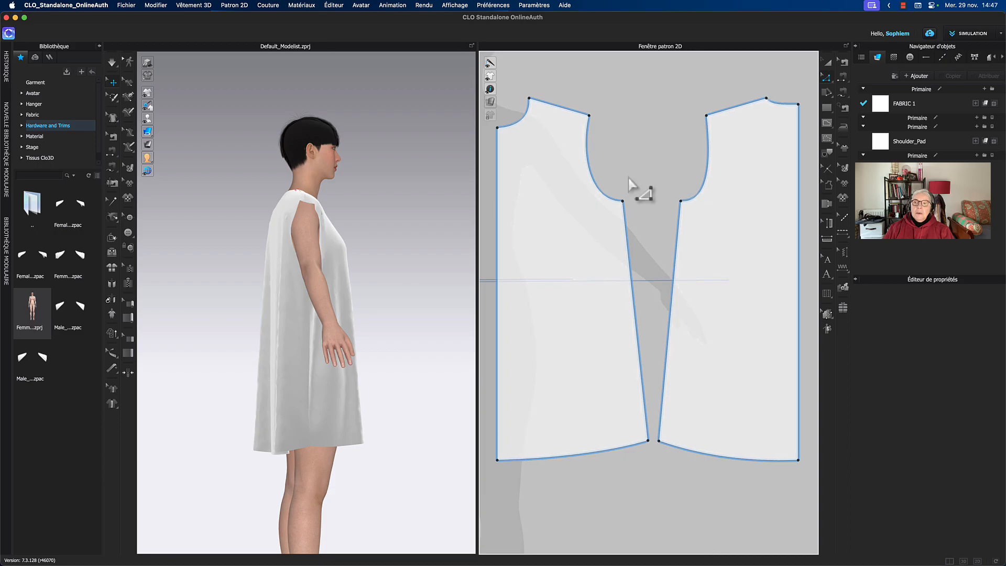
Link the front and back side seam lines so that they can be edited together
click(828, 64)
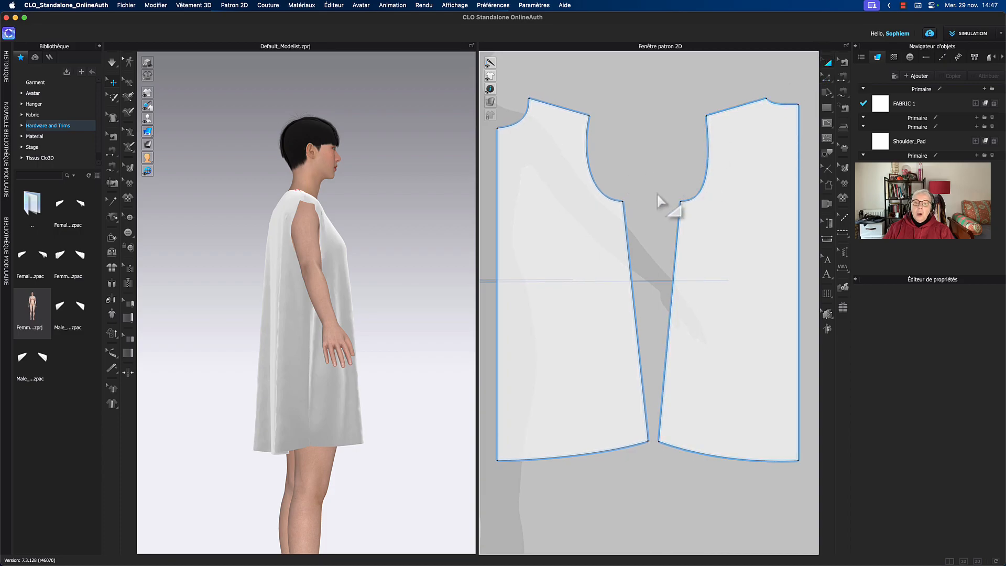
middle_drag(669, 449, 650, 445)
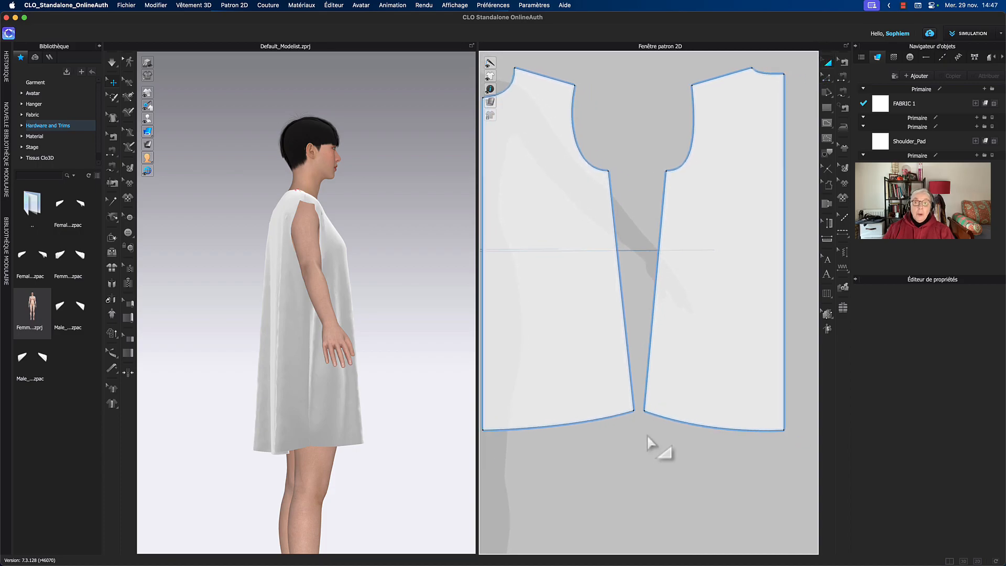
key(z)
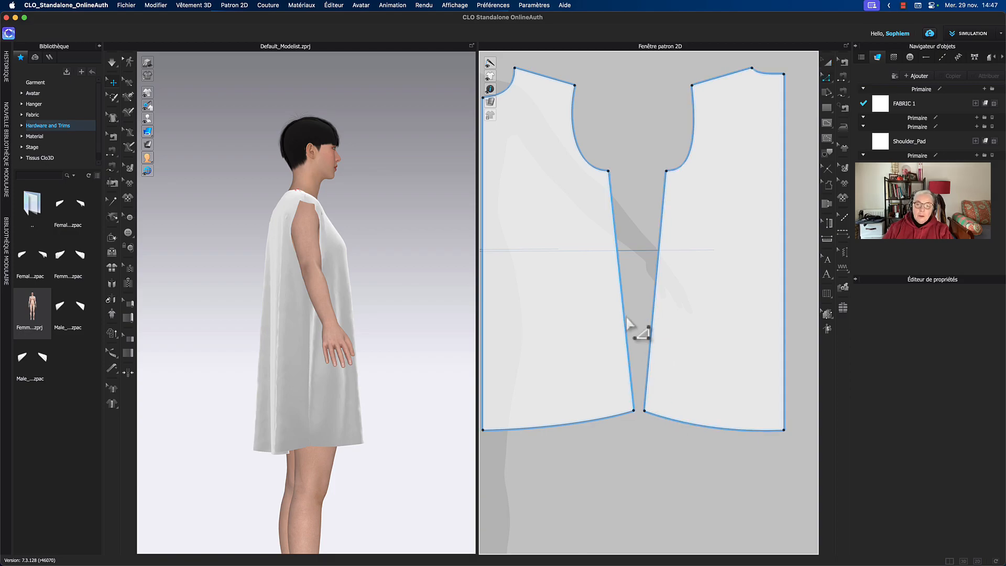
click(624, 323)
shift+click(654, 339)
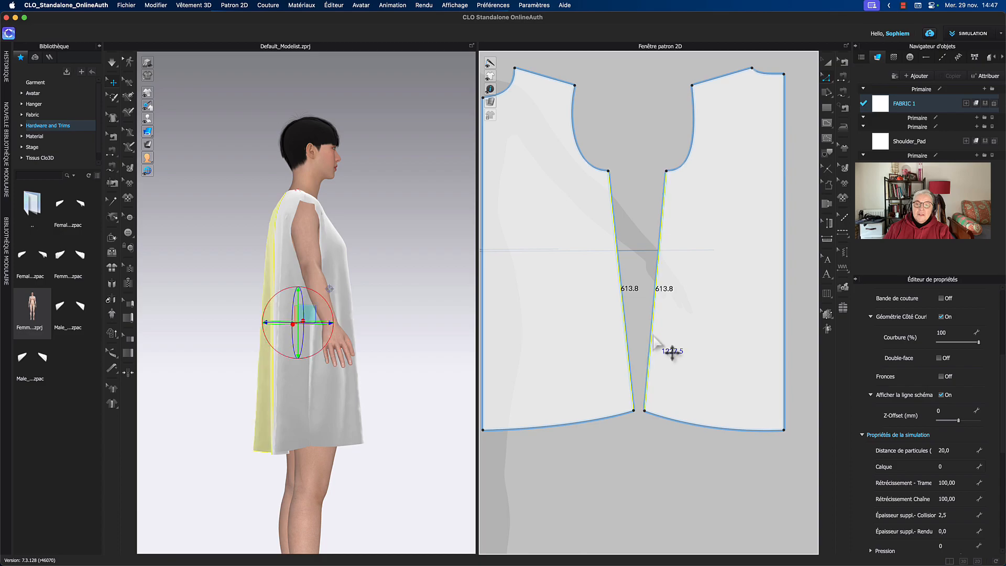
right_click(654, 335)
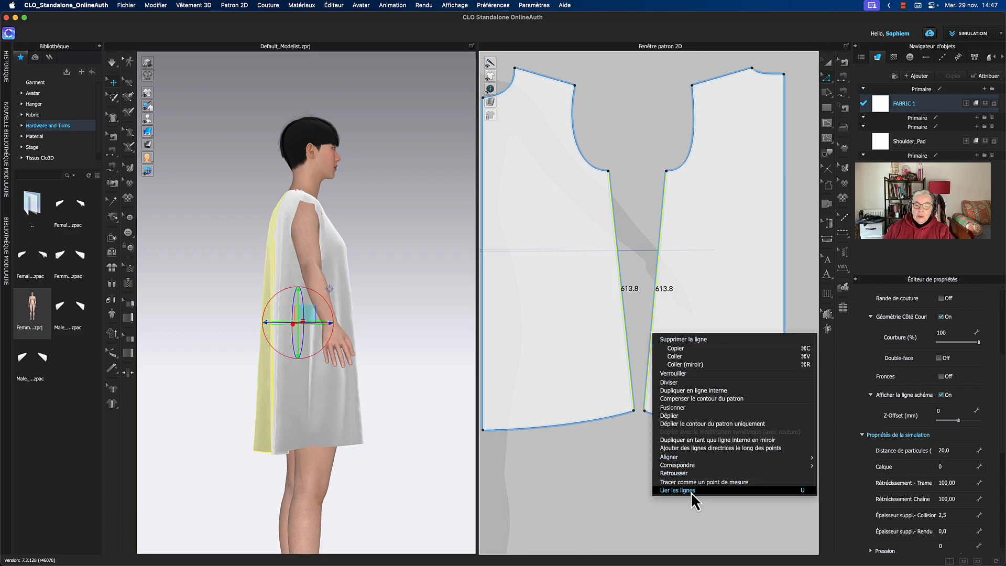
click(691, 491)
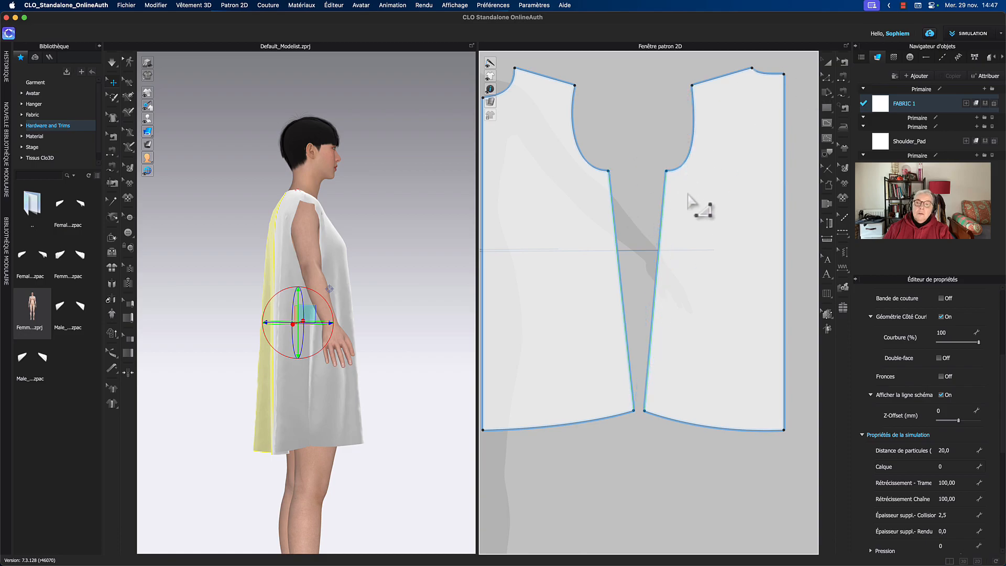
Try to move the back piece's armhole curve together with the linked side seams, and undo the change
click(672, 168)
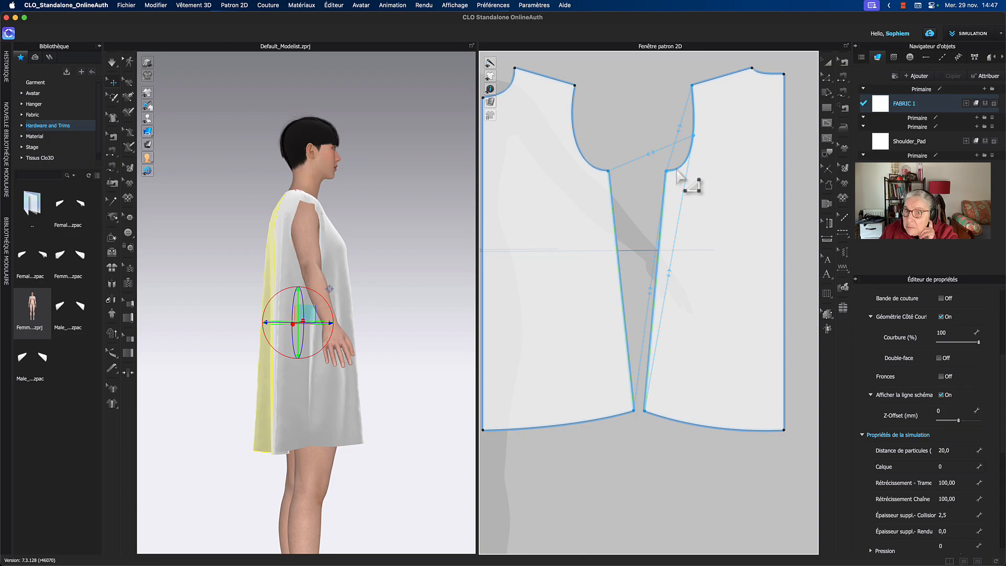
click(678, 170)
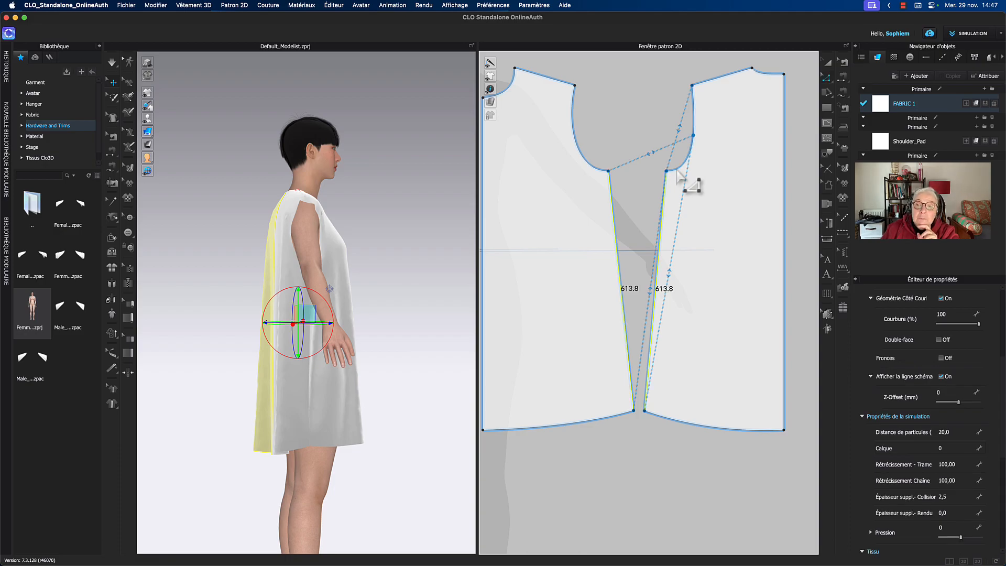
click(694, 140)
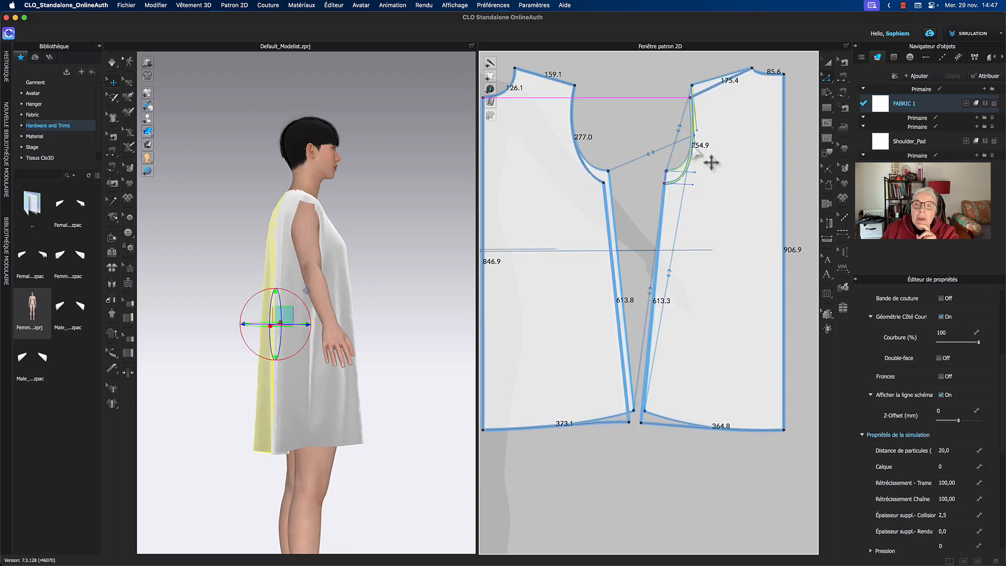
key(super+z)
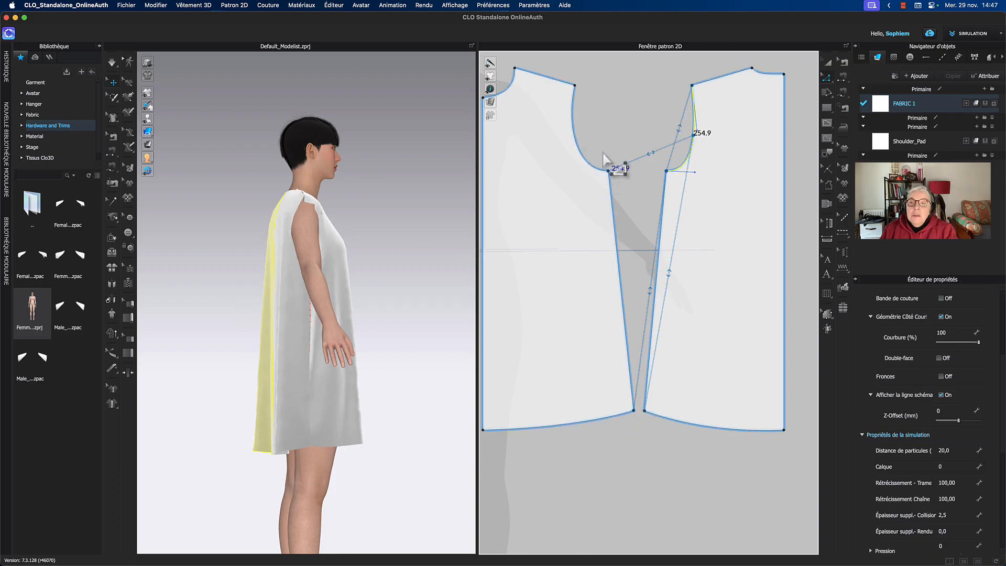
click(612, 154)
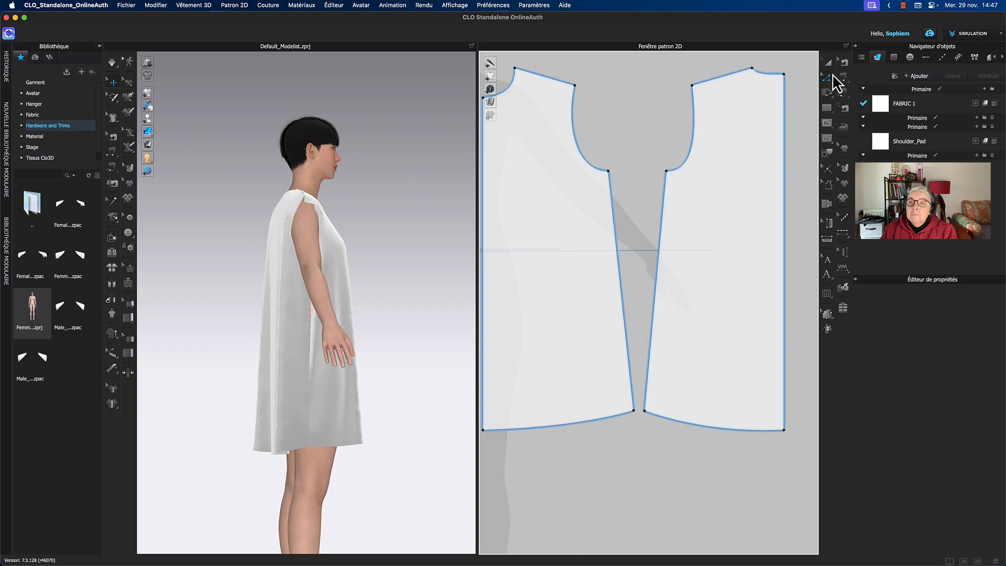
Edit the side seam link, moving its stray endpoint from the back armhole onto the upper part of the back side seam
click(653, 330)
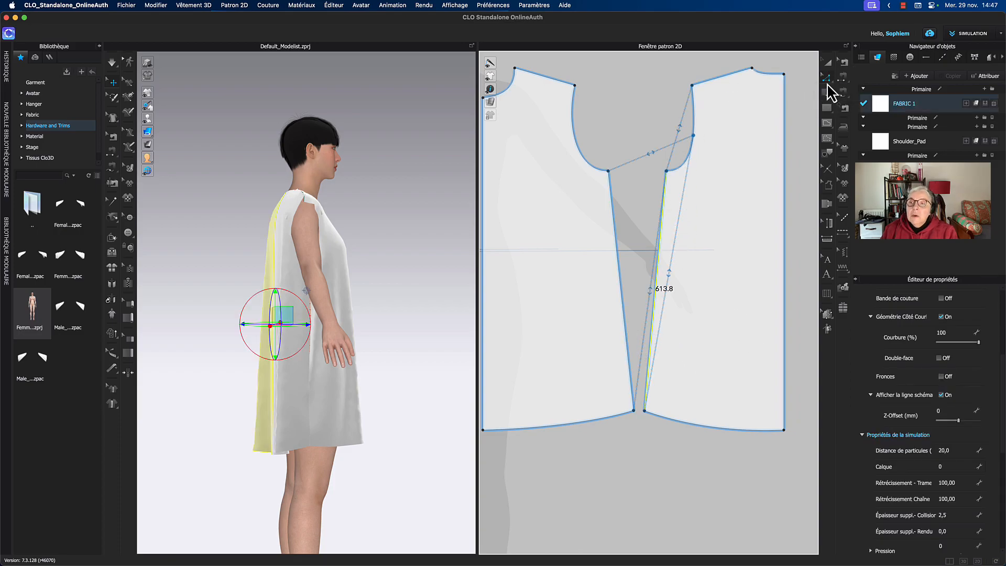
click(827, 78)
click(869, 93)
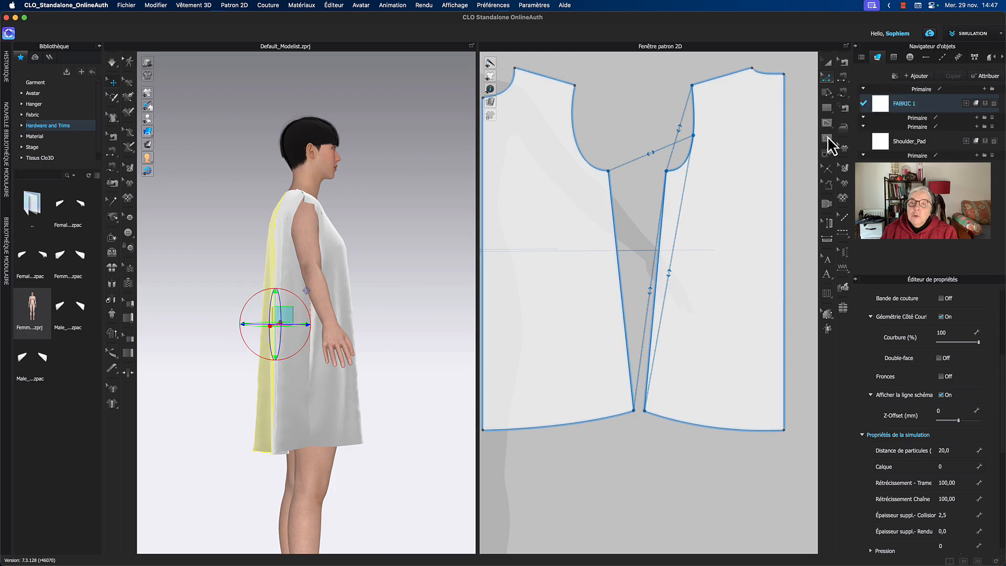
click(693, 135)
drag(684, 167, 667, 176)
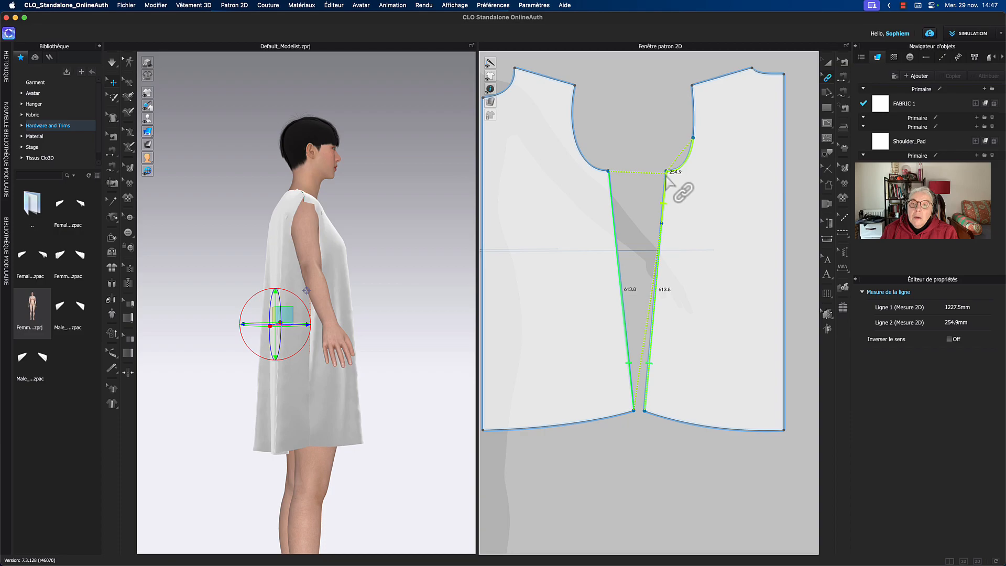
click(665, 173)
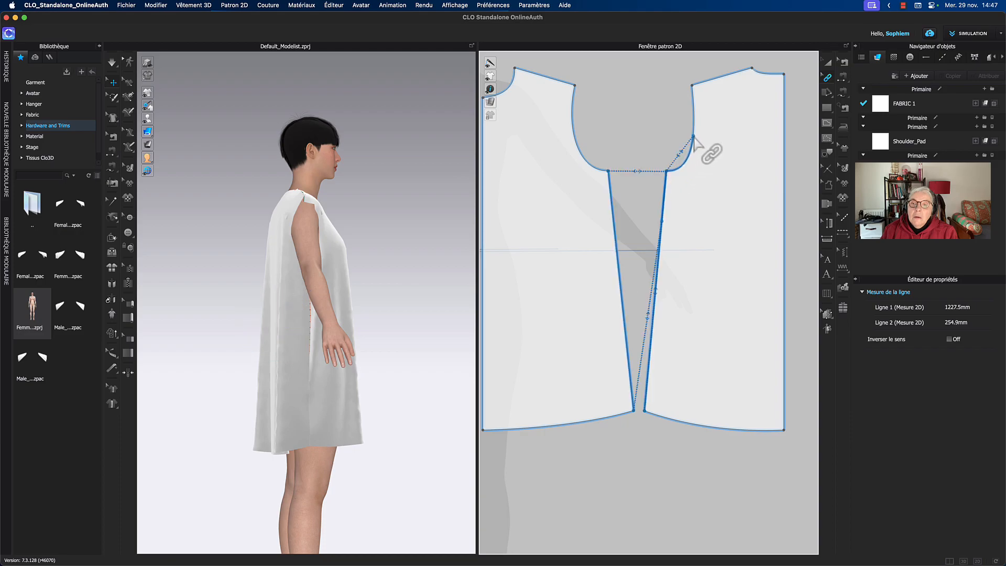
click(695, 137)
click(679, 193)
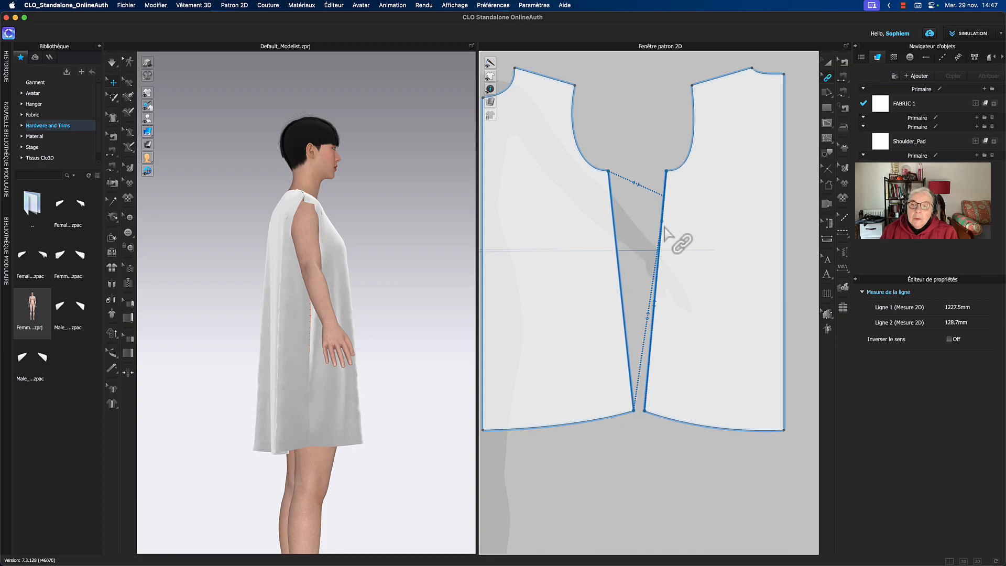
Try to reposition the ends of the overlapping side seam link along the back piece's outline
click(676, 172)
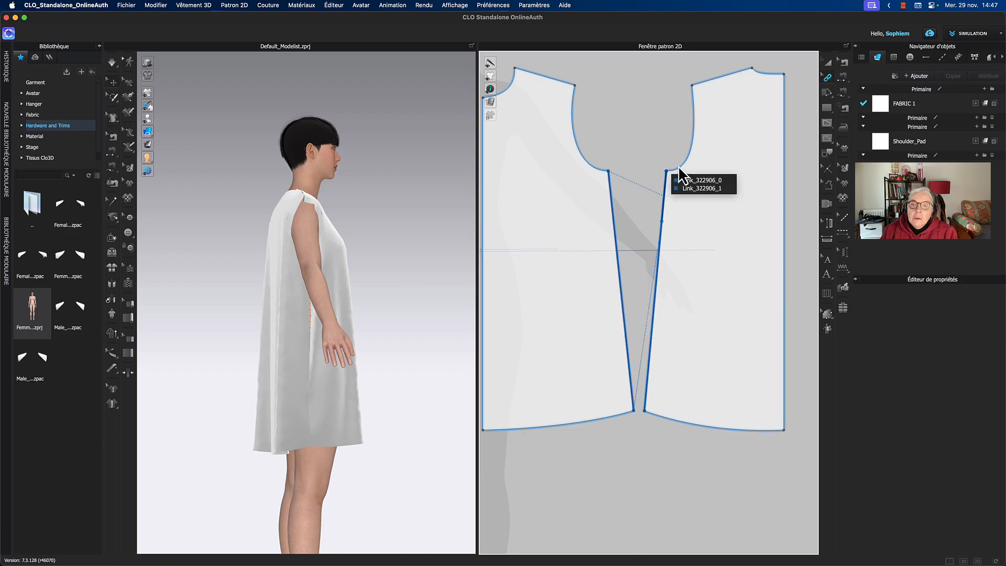
click(687, 180)
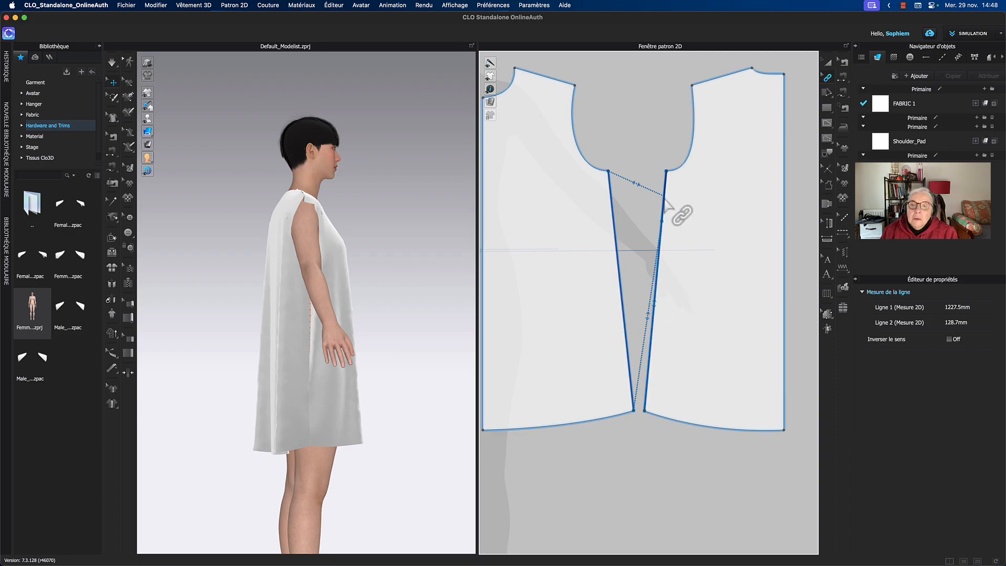
click(661, 222)
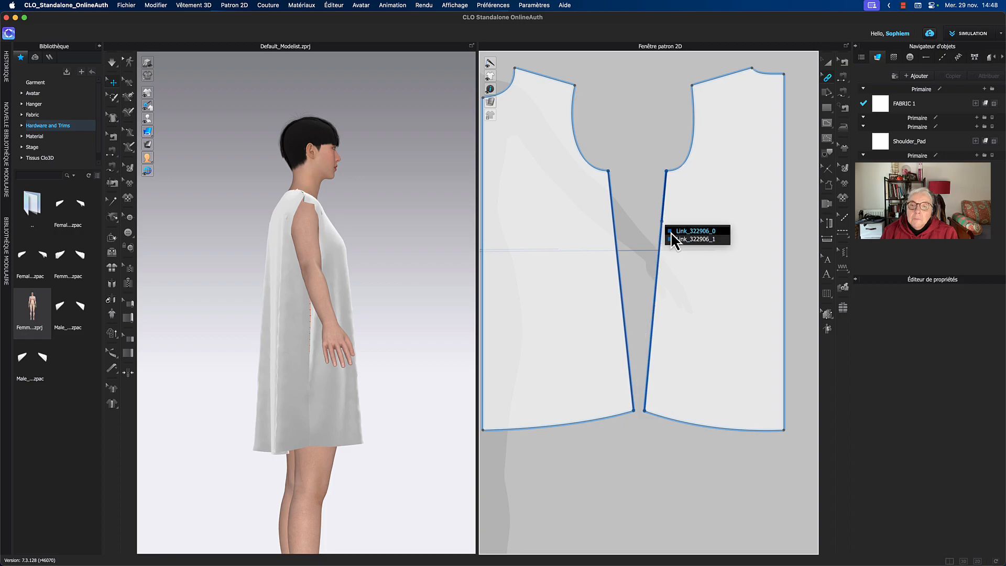
click(671, 234)
click(670, 240)
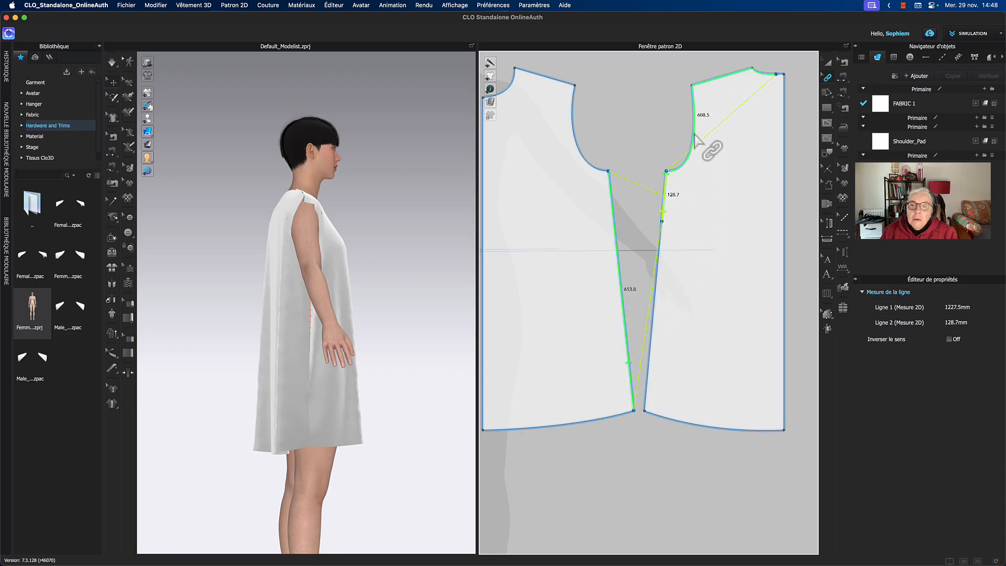
click(691, 189)
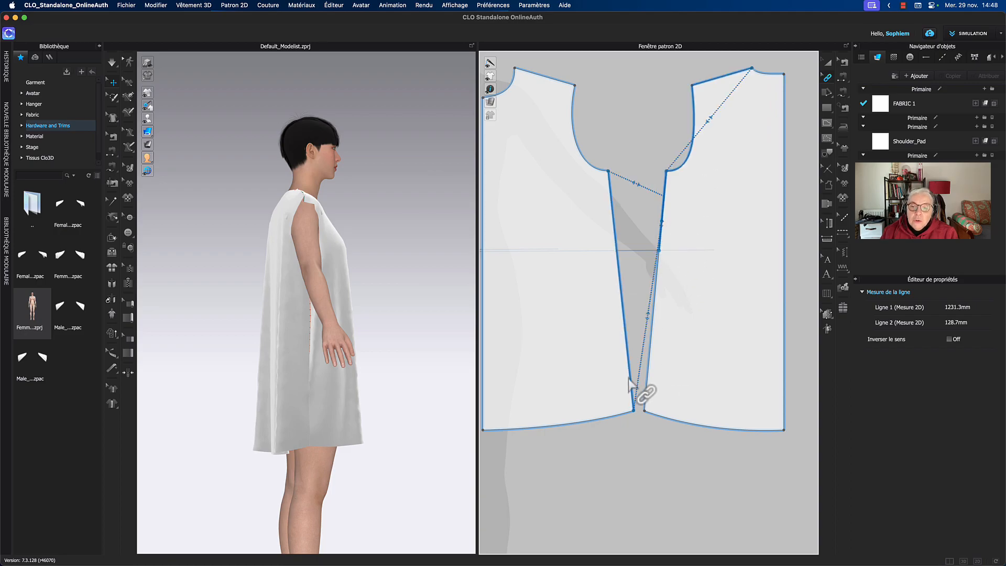
Restore the displaced link so that it spans the back side seam from underarm to hem corner
key(super+z)
click(666, 188)
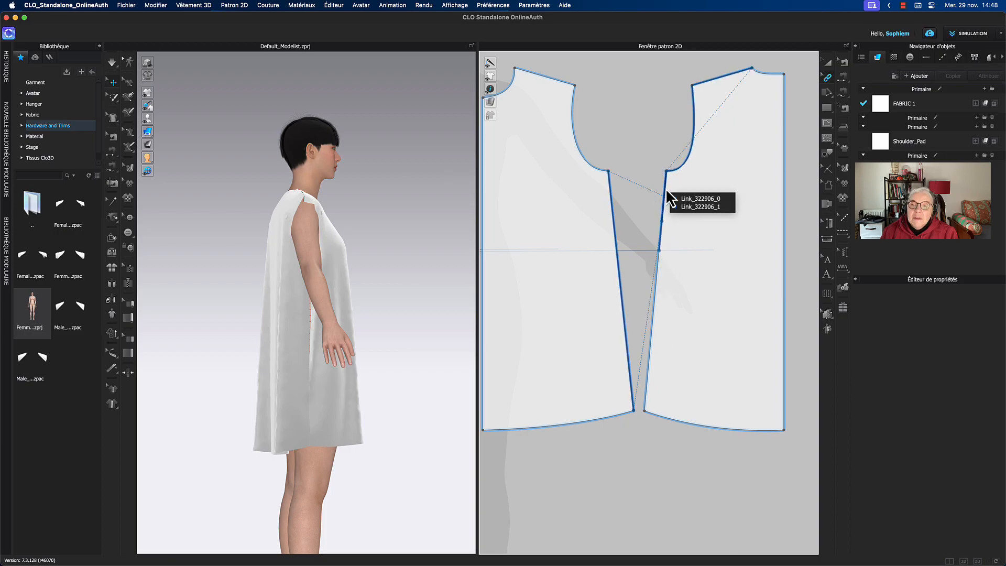
click(703, 209)
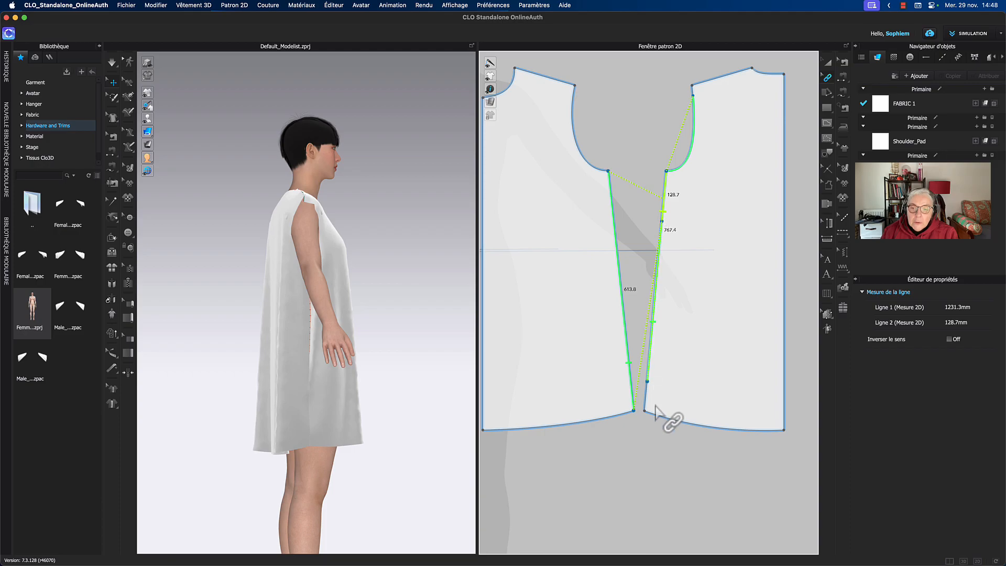
click(637, 417)
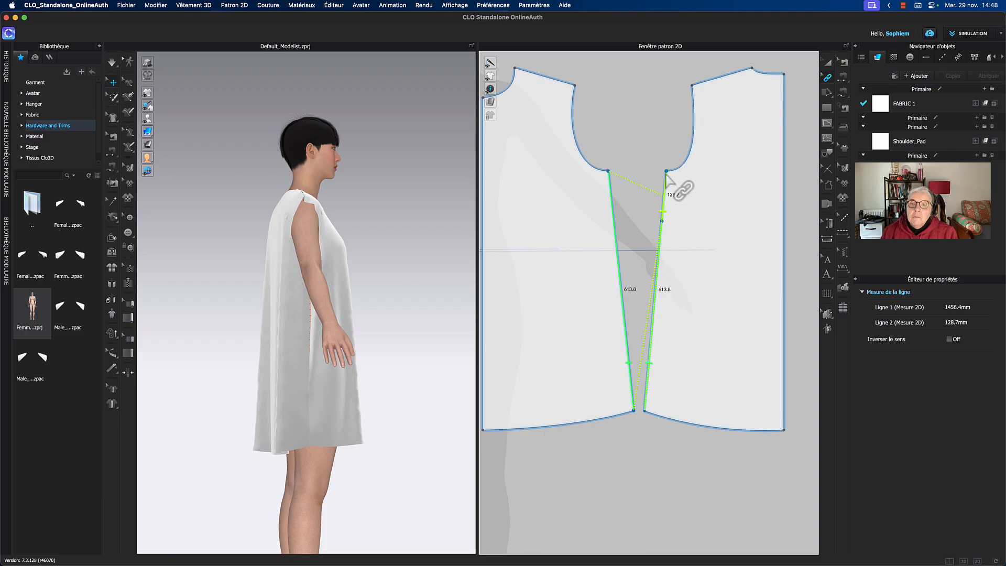
click(640, 186)
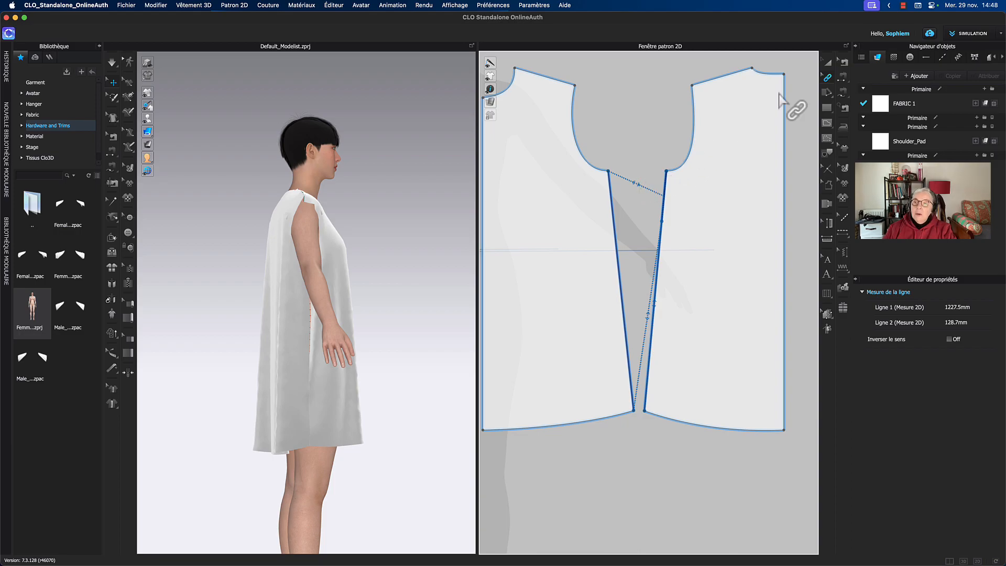
Edit the pattern by lowering the back underarm point slightly, moving the linked side seams together to about 612 mm each
click(830, 78)
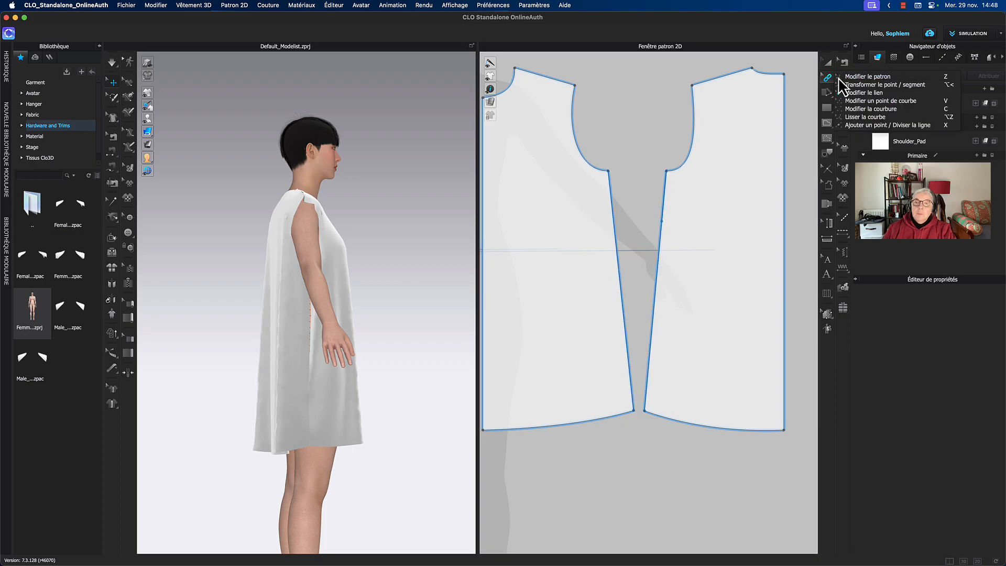
click(844, 78)
mouse_move(667, 174)
mouse_down()
mouse_move(667, 189)
mouse_move(666, 176)
mouse_move(642, 180)
mouse_move(665, 178)
mouse_up()
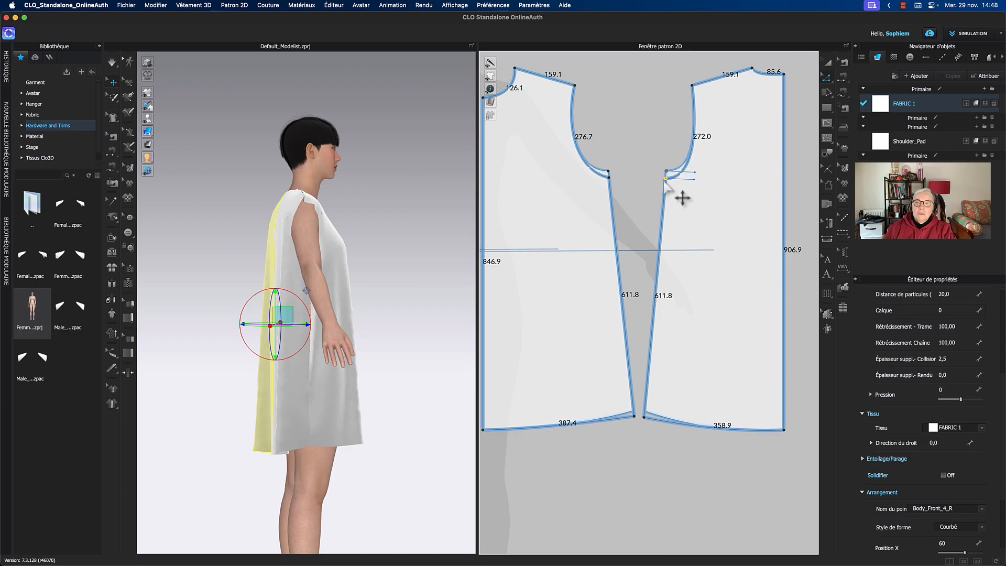
click(649, 169)
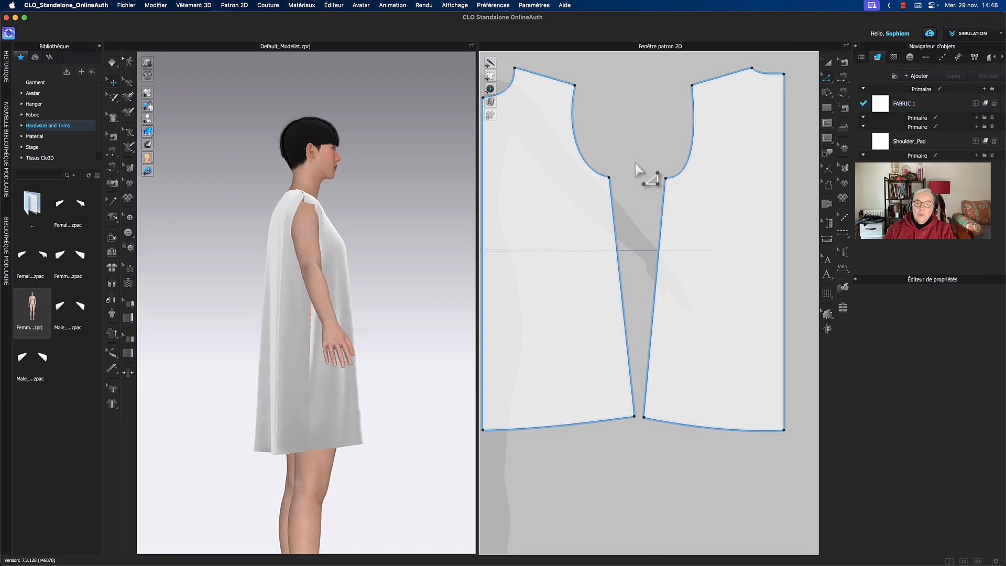
Try lowering the front piece's hem corner at the side seam, and undo the recent pattern edits
drag(634, 418, 635, 422)
click(646, 196)
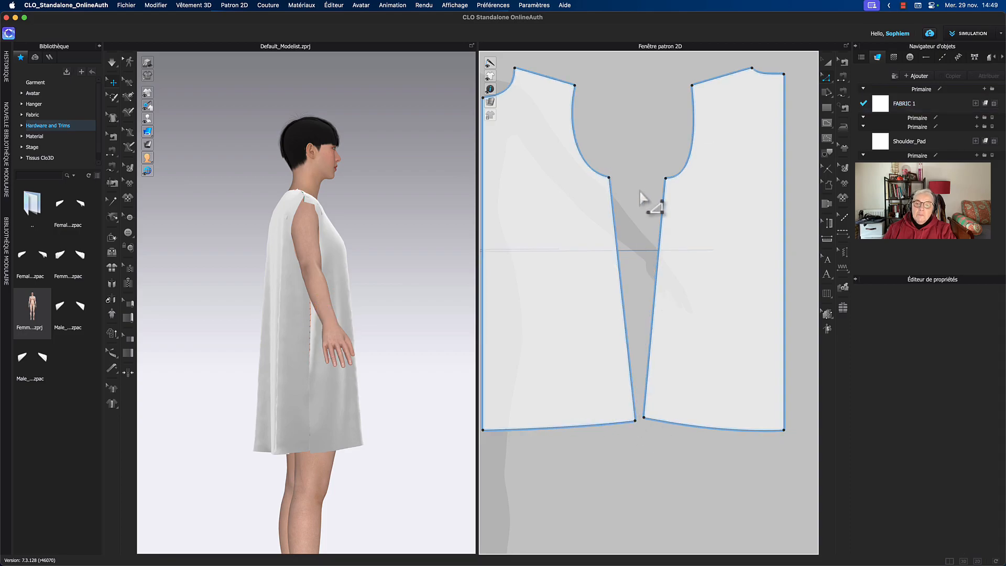
click(646, 420)
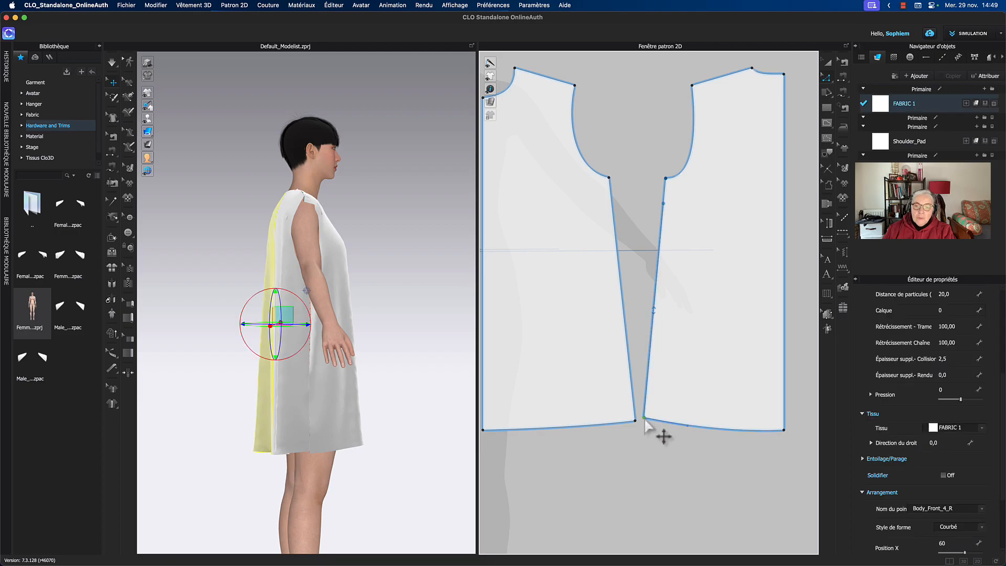
click(665, 448)
key(super+z)
key(super+z)
key(super+z)
key(super+z)
key(super+z)
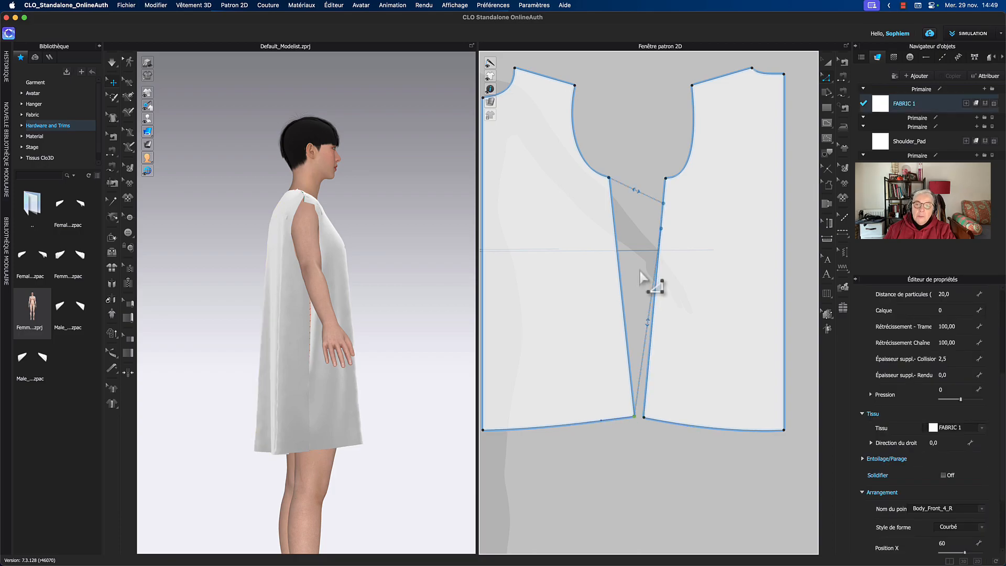
Try moving the back underarm point and the link point below it on the back side seam
click(666, 179)
mouse_move(672, 182)
mouse_down()
mouse_move(684, 187)
mouse_move(665, 183)
mouse_up()
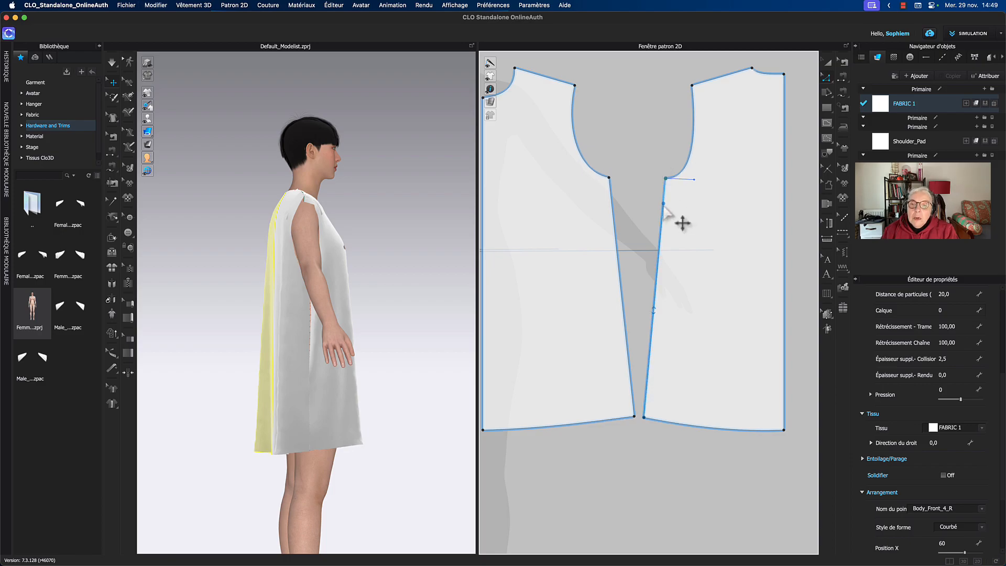
click(664, 207)
drag(664, 207, 641, 185)
key(super+z)
click(641, 186)
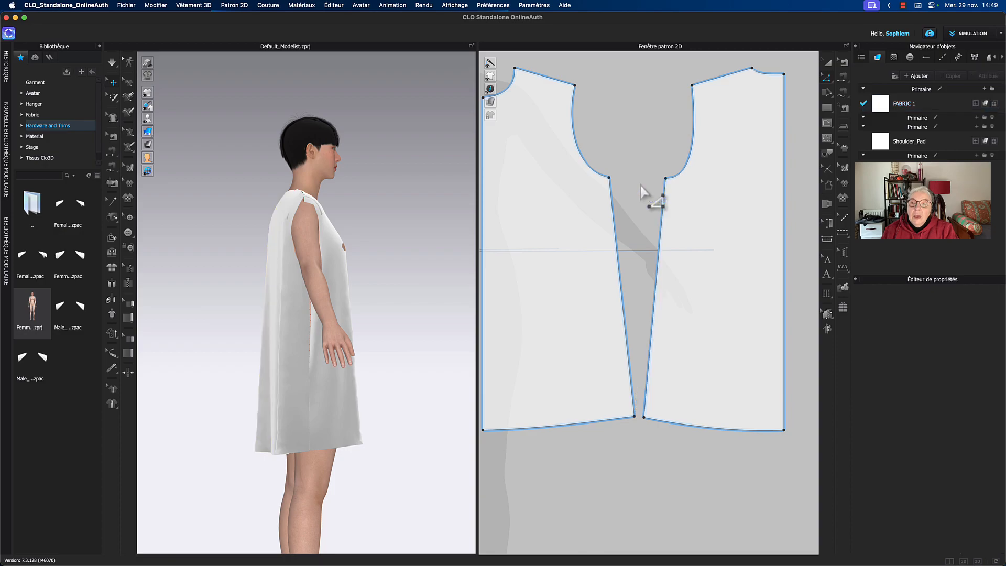
Edit the side seam link's endpoints along the back side seam, setting its lines to about 712.6 mm and 611.8 mm
click(662, 208)
click(828, 77)
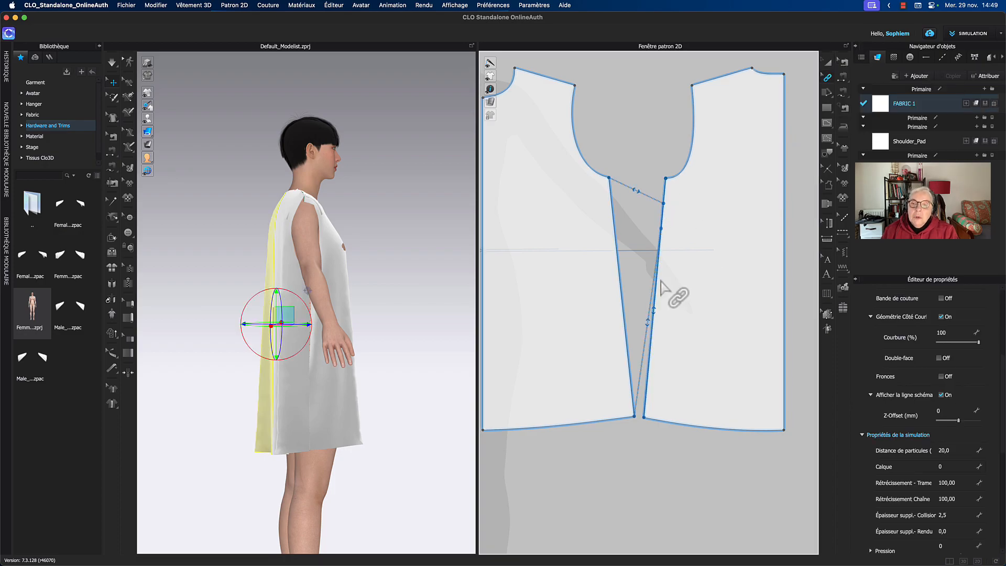
click(662, 234)
click(679, 248)
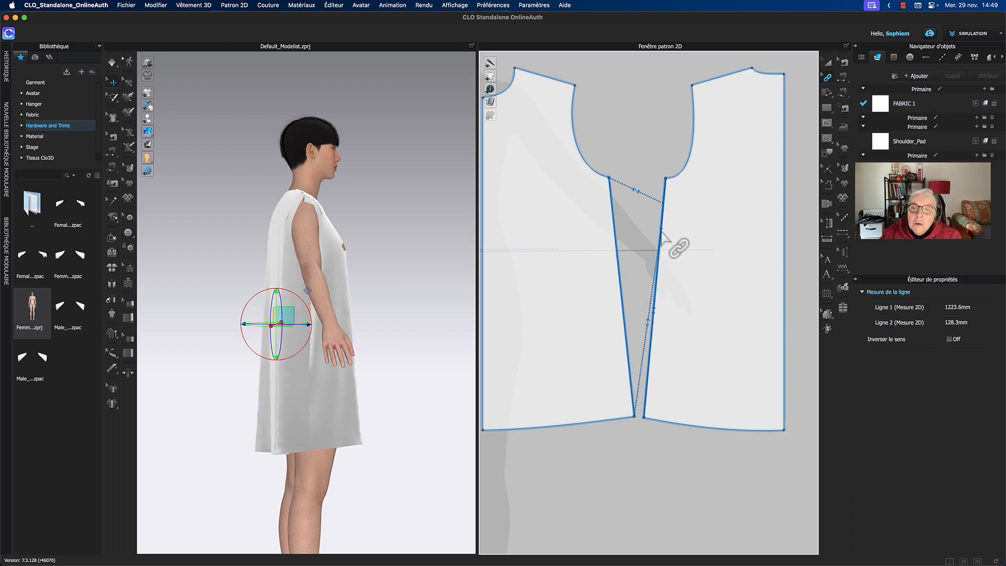
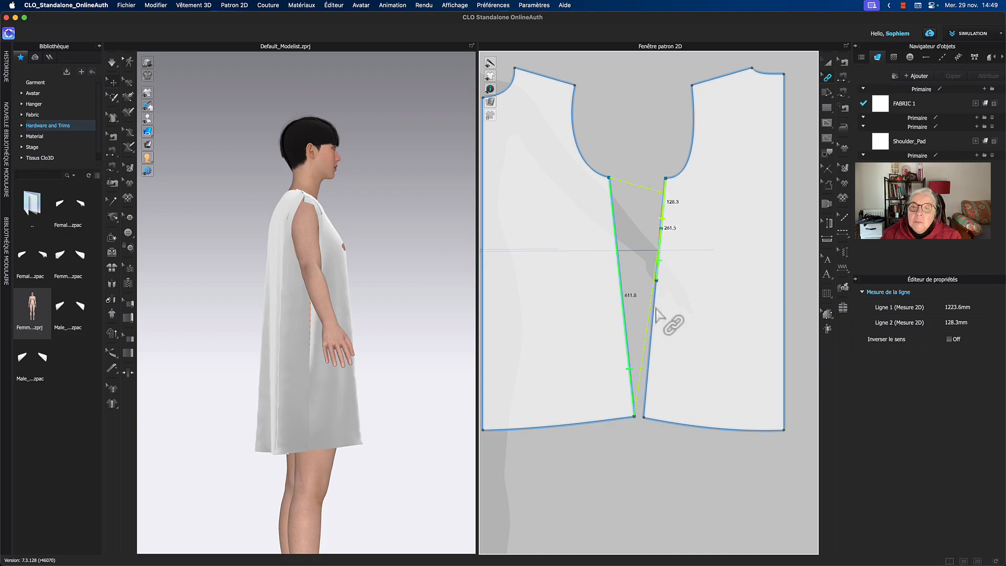
click(653, 368)
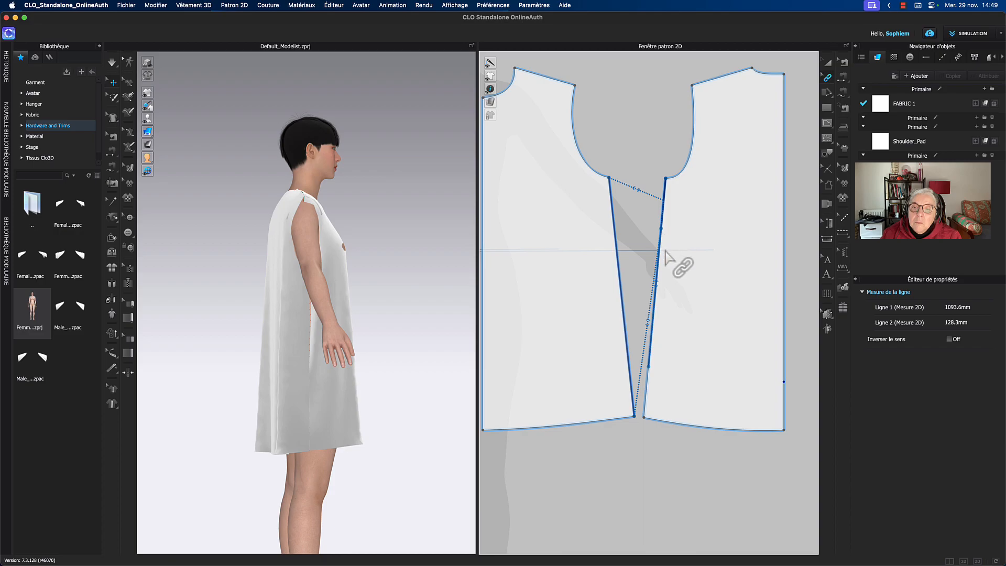
click(649, 370)
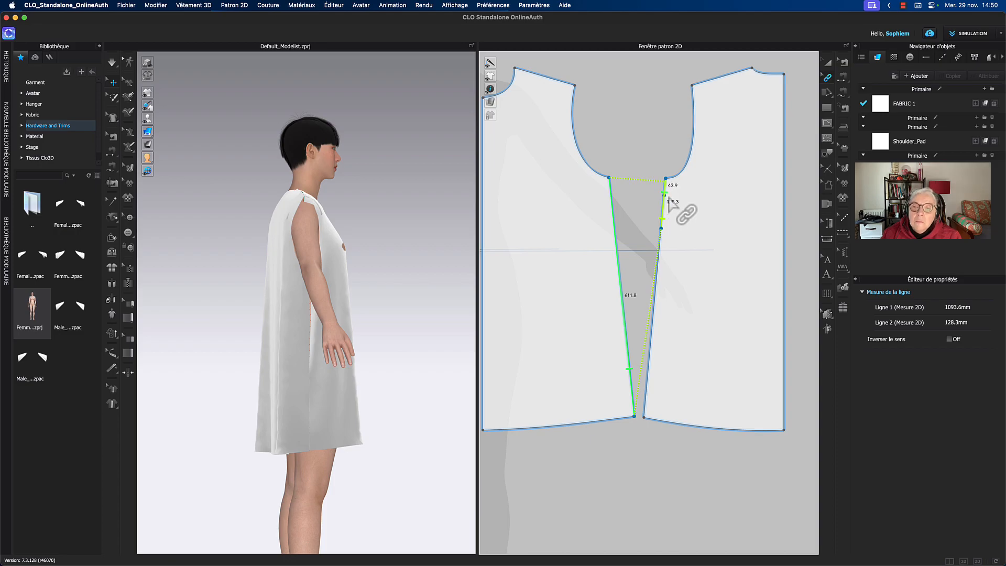
click(662, 231)
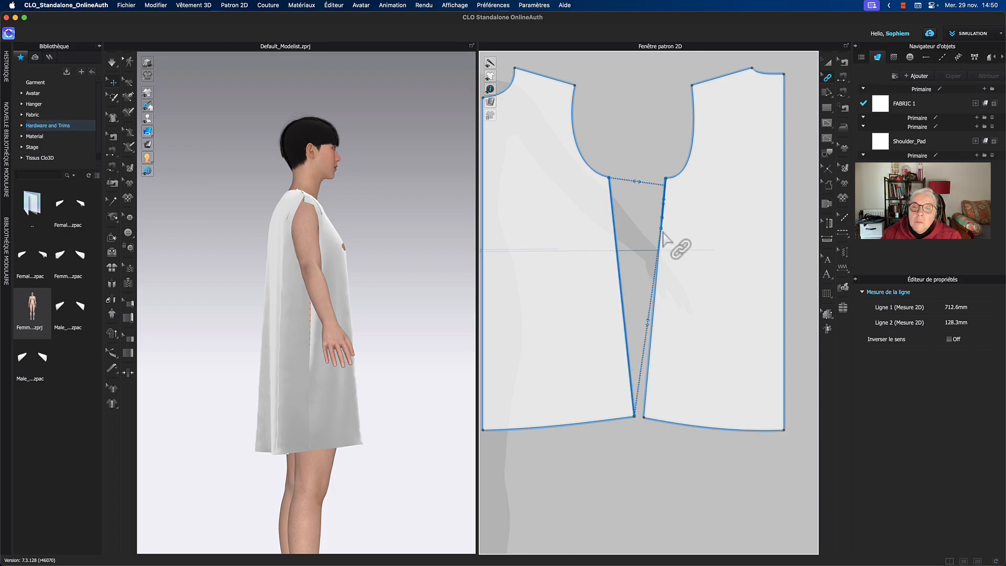
click(644, 418)
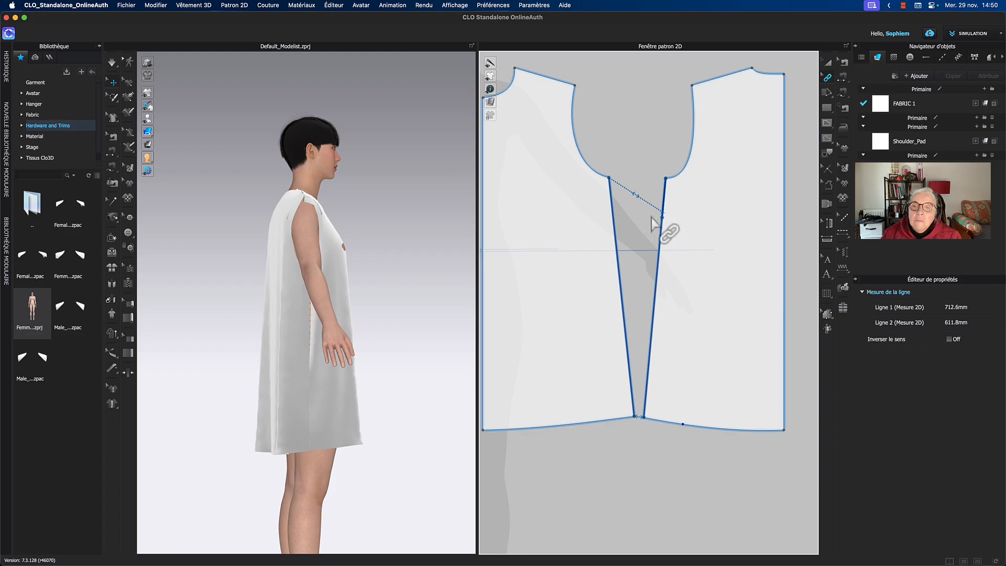
Try lowering Link_322906_0's endpoint on the front side seam to match both lines at about 611.8 mm, and return it to the underarm
click(662, 214)
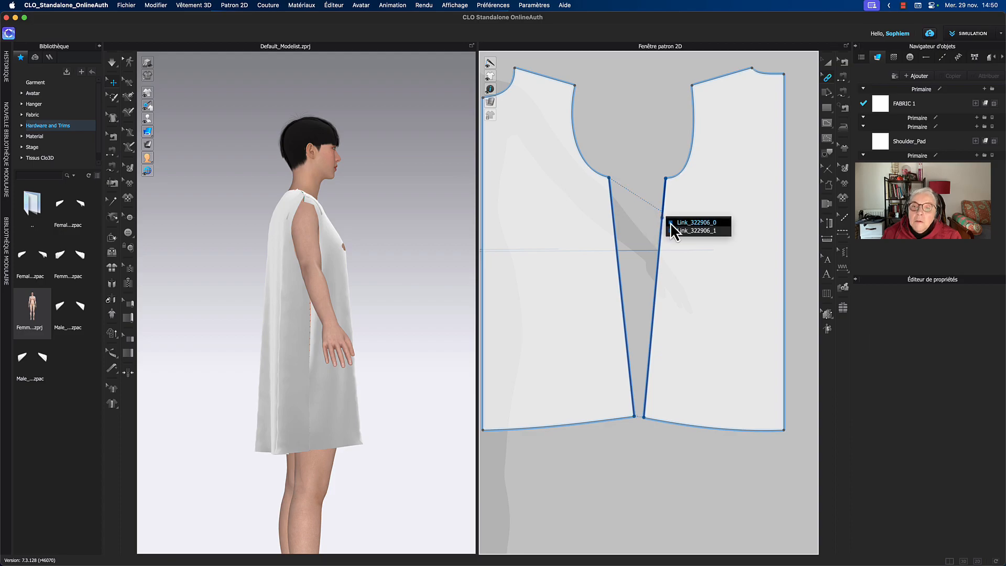
click(672, 223)
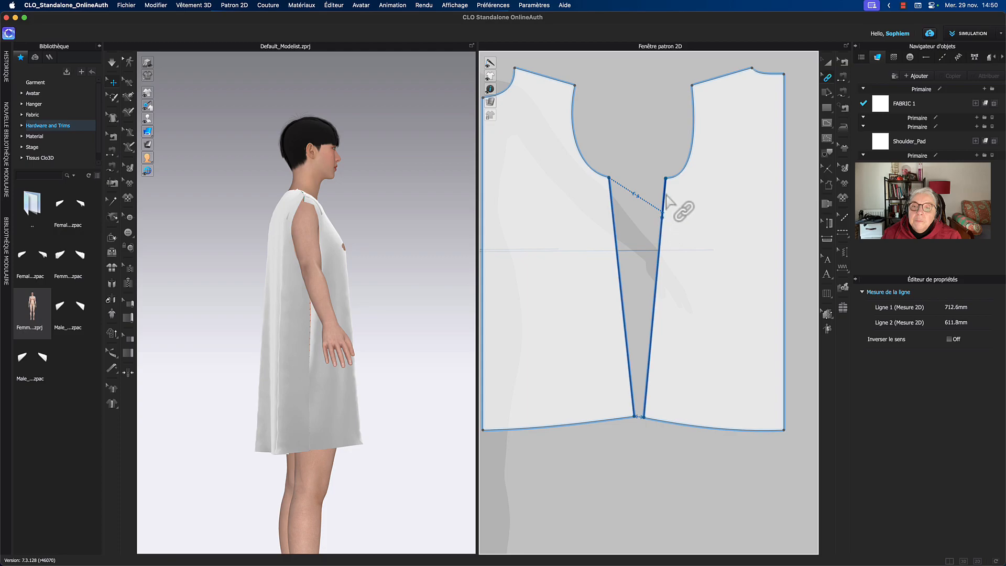
drag(611, 180, 616, 222)
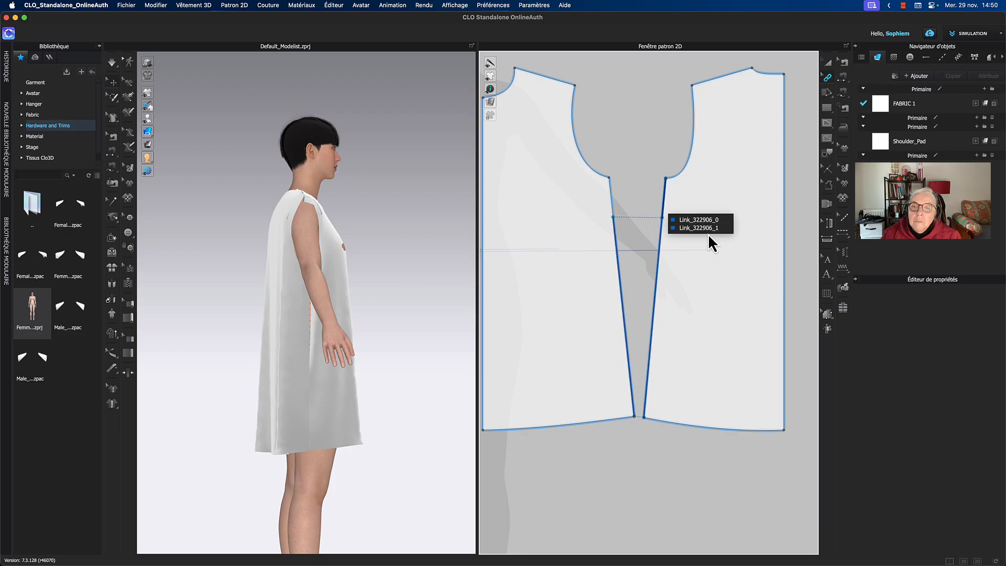
click(697, 221)
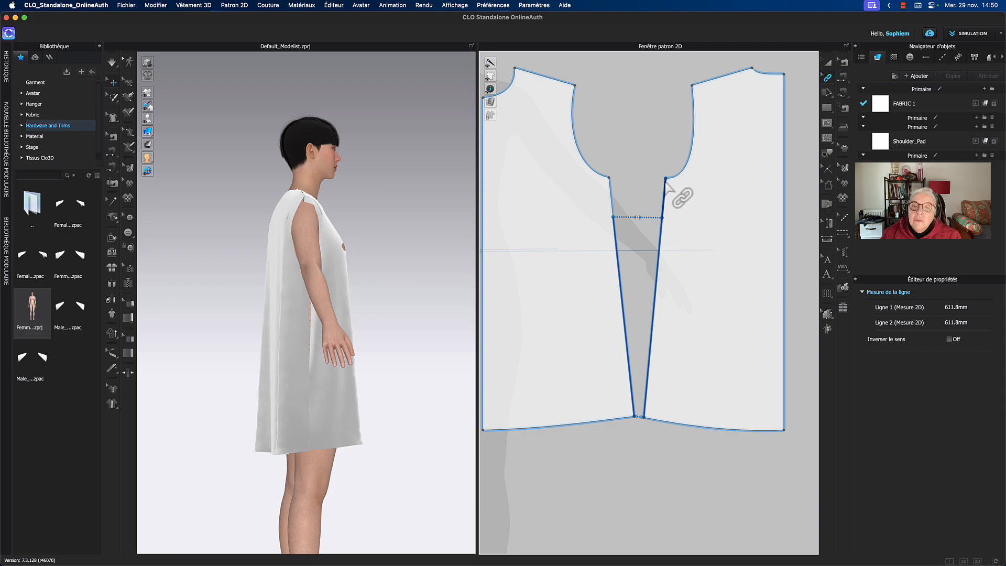
mouse_move(645, 418)
mouse_down()
mouse_move(668, 332)
mouse_move(664, 416)
mouse_move(653, 433)
mouse_move(643, 422)
mouse_up()
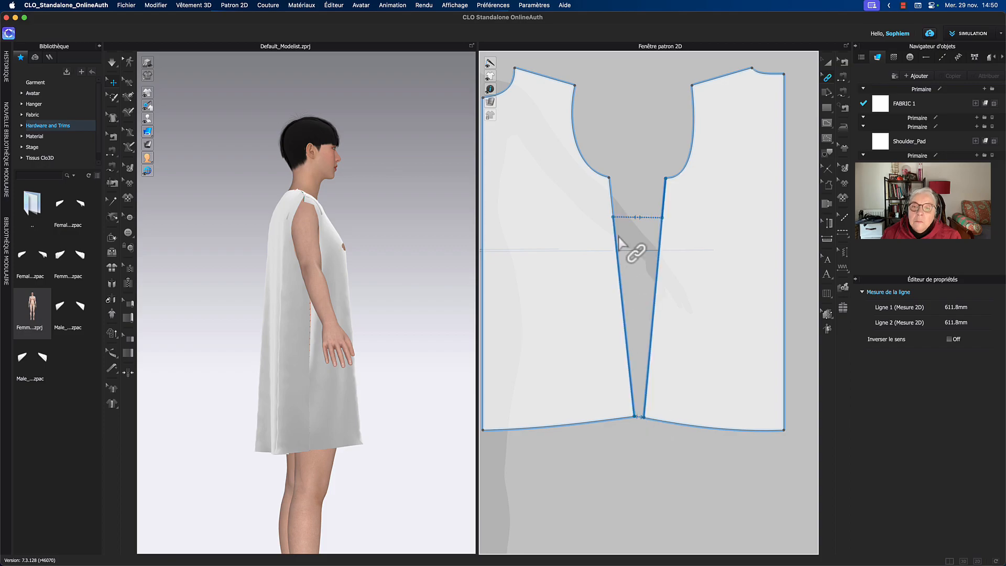
drag(614, 219, 614, 180)
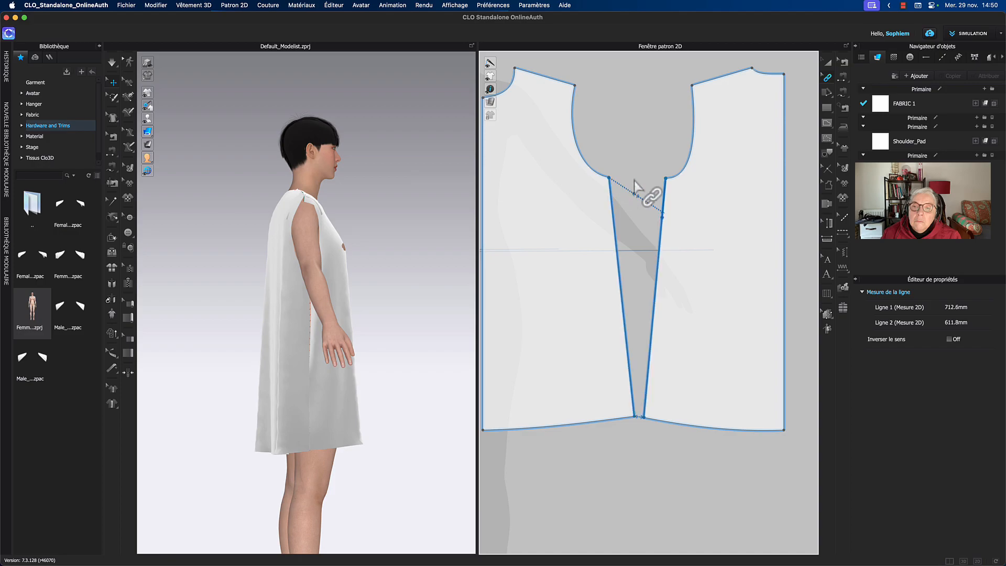
Select Link_322906_0, lower its front endpoint to match both lines at about 611.8 mm, and reverse the link's direction
click(663, 219)
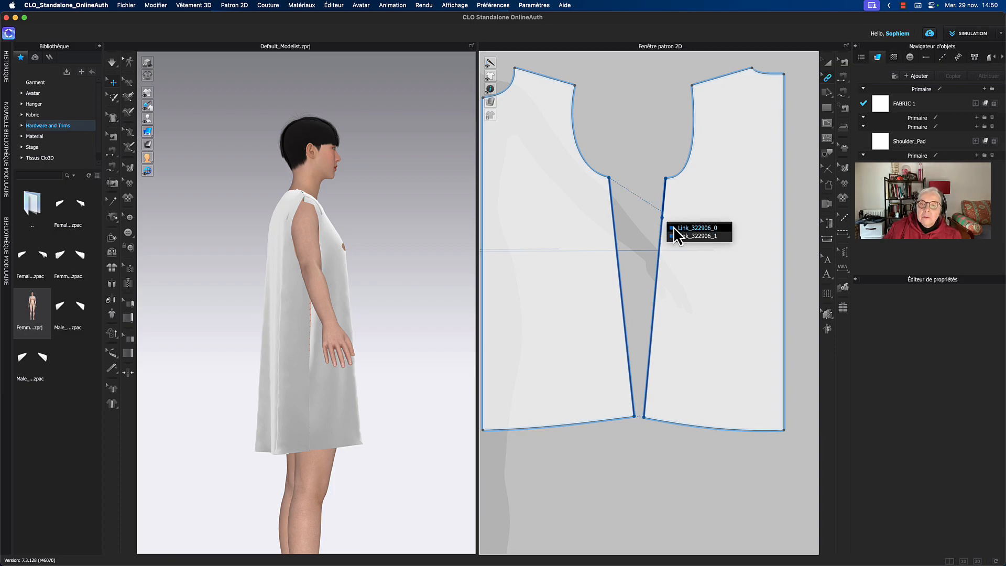
click(682, 228)
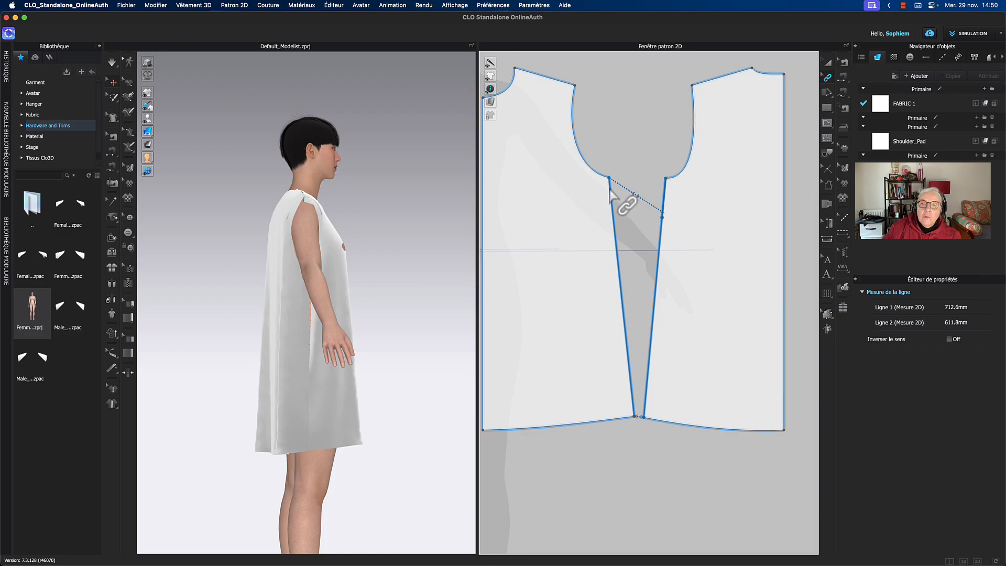
drag(610, 186, 613, 222)
right_click(616, 226)
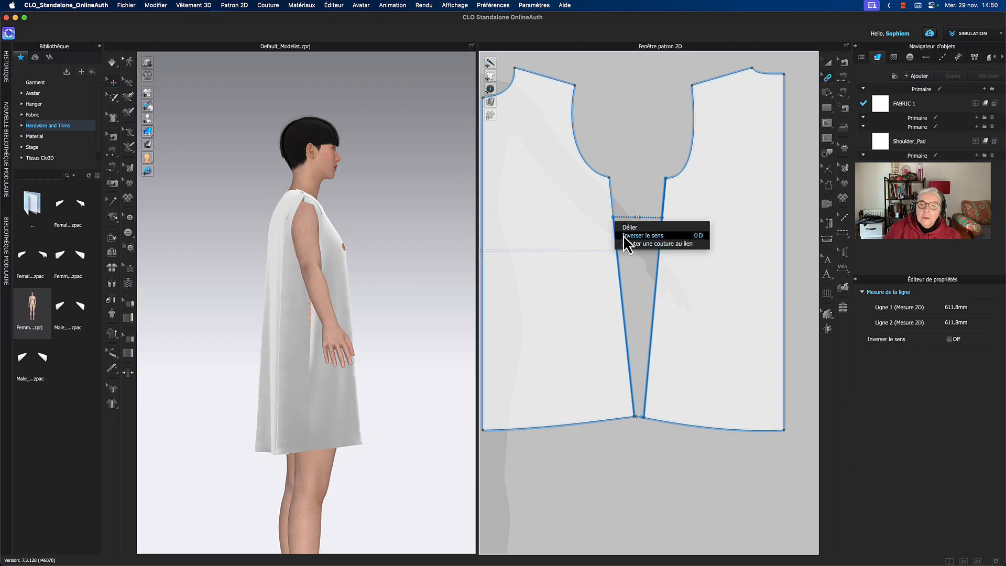
click(624, 236)
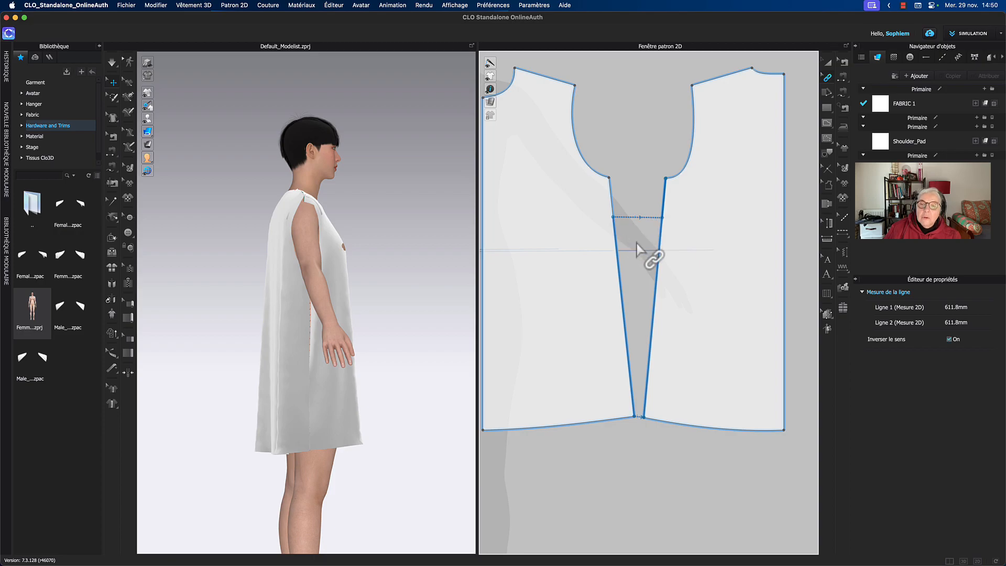
Move the reversed link's endpoint on the front side seam back up to the underarm point
click(628, 223)
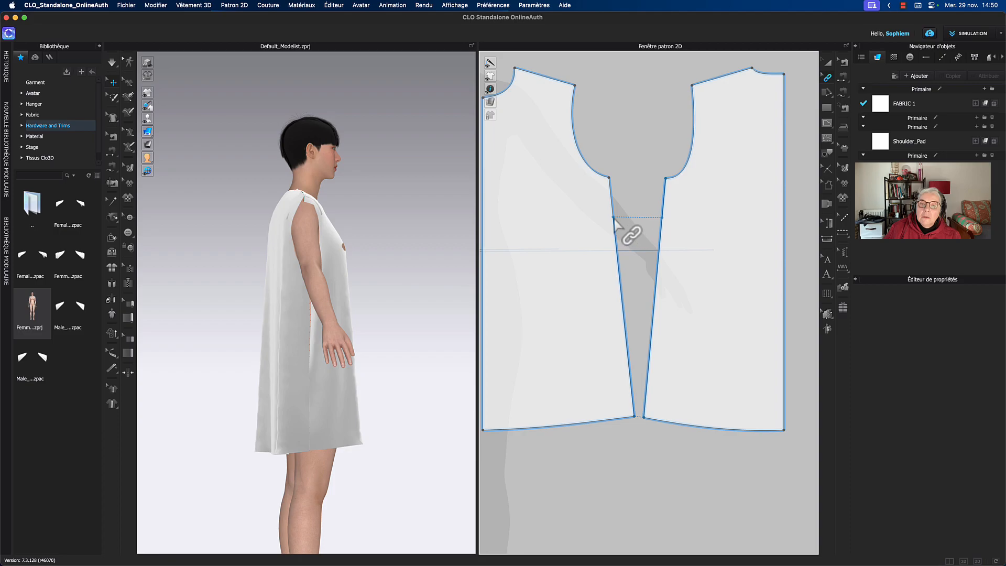
click(616, 224)
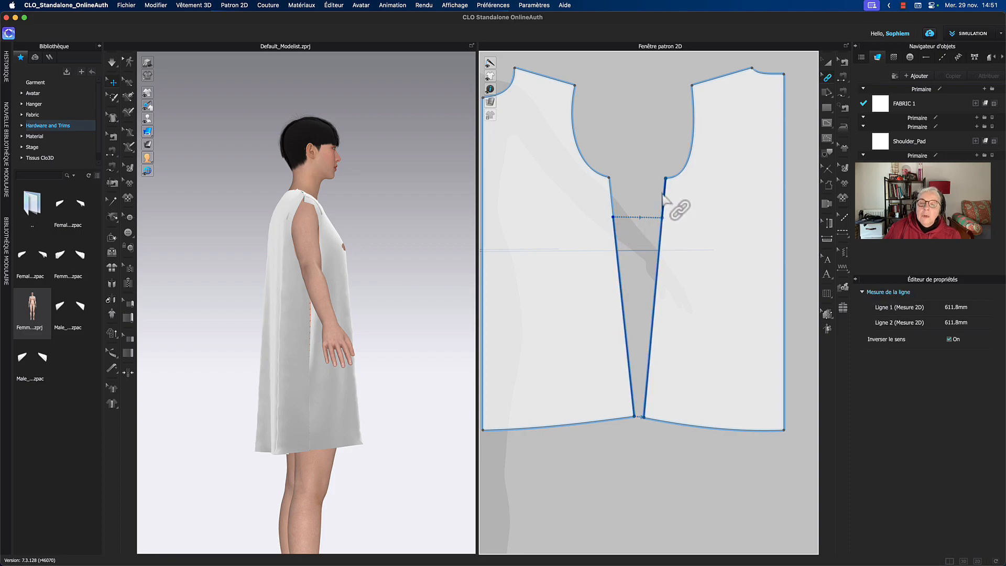
click(614, 220)
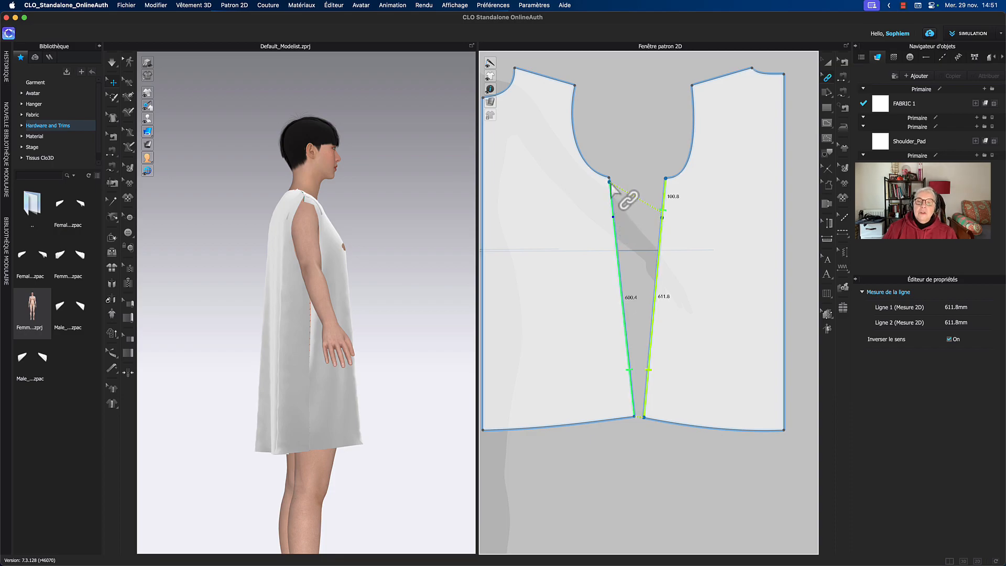
click(632, 221)
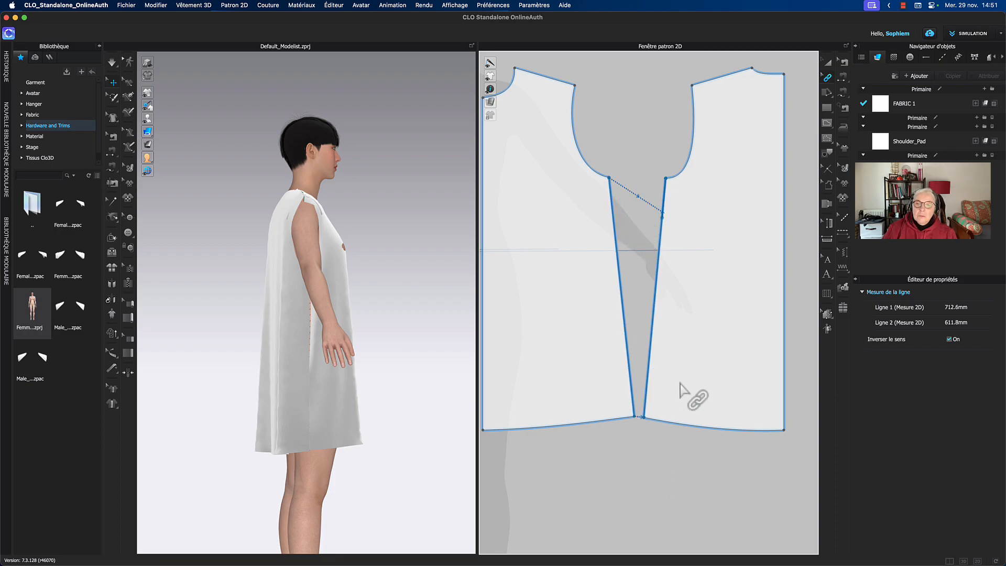
Try to shift the back underarm point with the Edit Pattern tool
key(z)
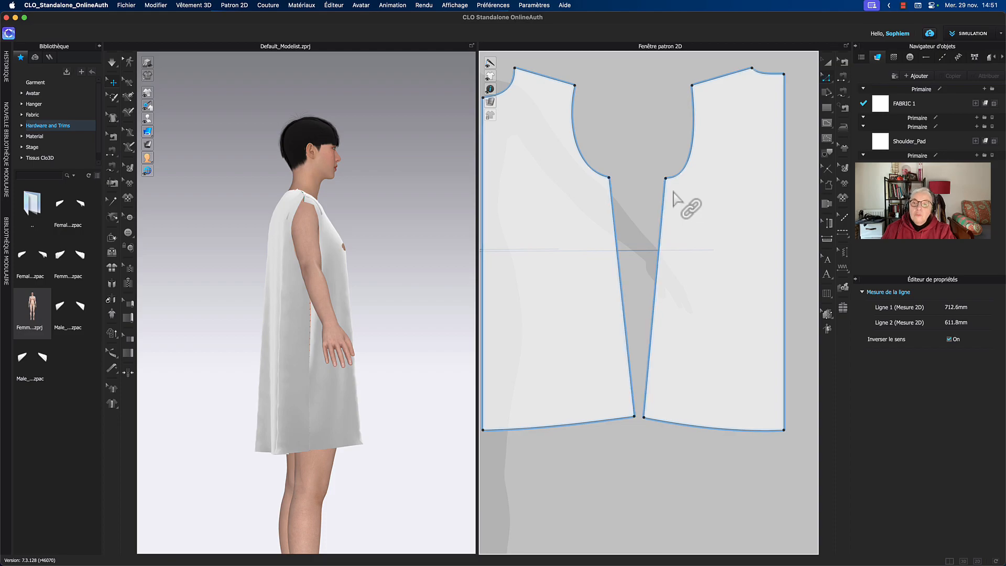
click(667, 179)
mouse_move(684, 199)
mouse_down()
mouse_move(668, 207)
mouse_move(699, 210)
mouse_move(670, 210)
mouse_move(685, 196)
mouse_up()
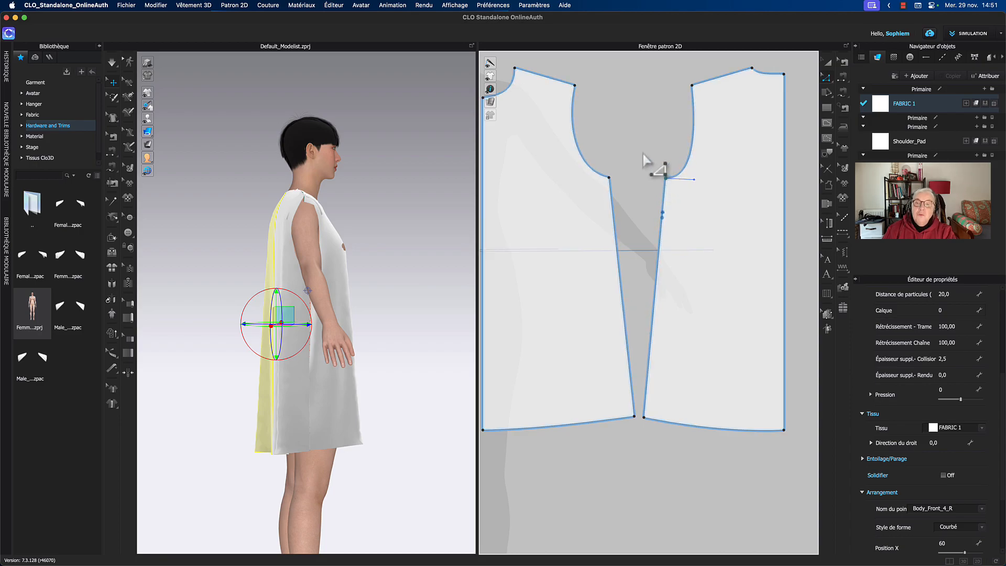
click(643, 153)
Simulate the garment and inspect its drape on the avatar from the front
middle_drag(649, 146, 646, 160)
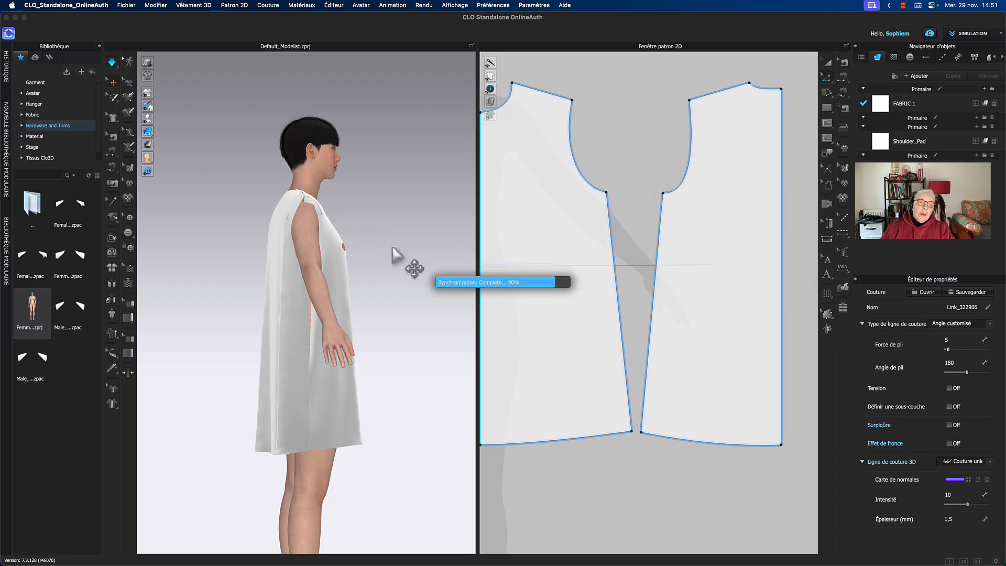
right_drag(415, 241, 367, 242)
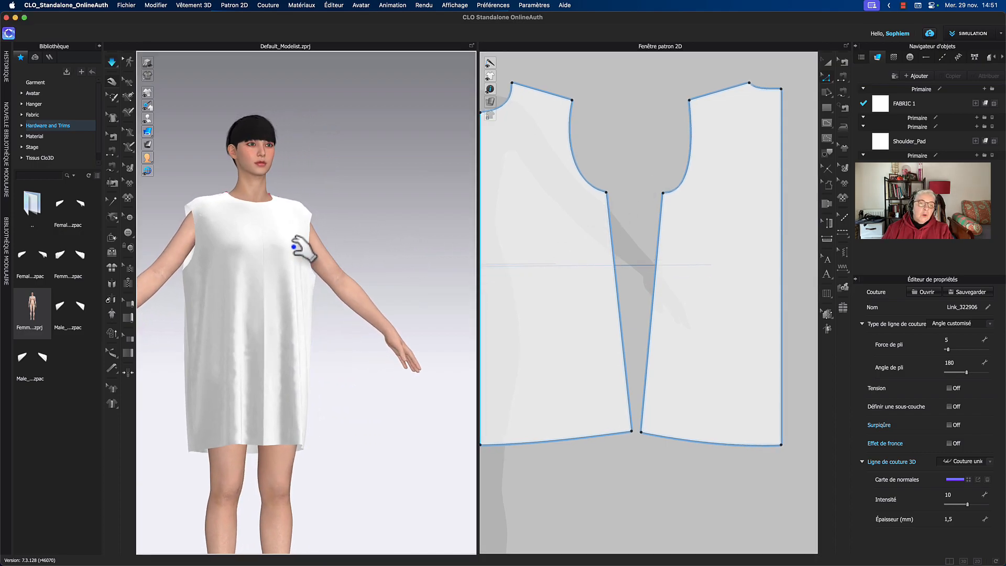
middle_drag(315, 181, 385, 202)
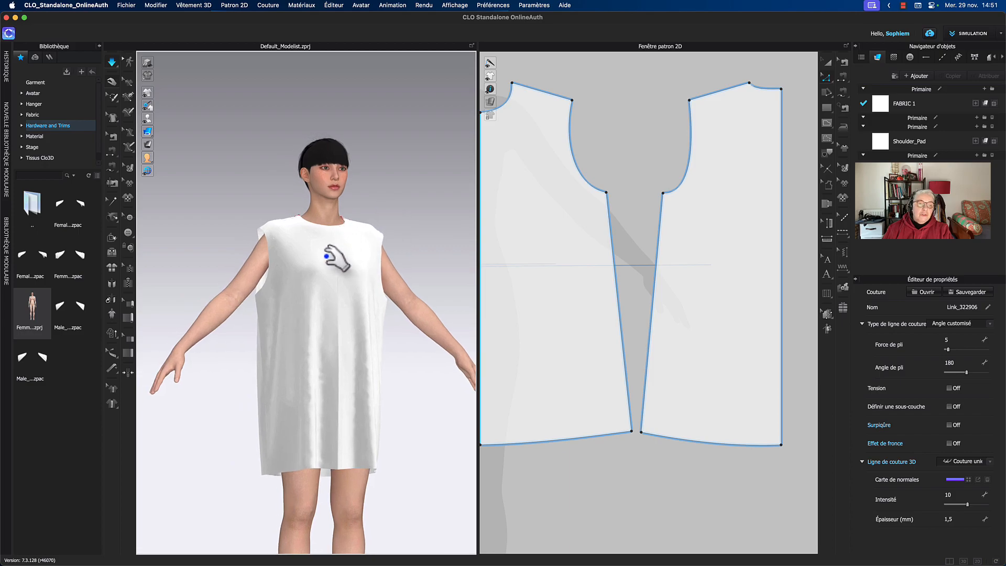
scroll(406, 197, up, 2)
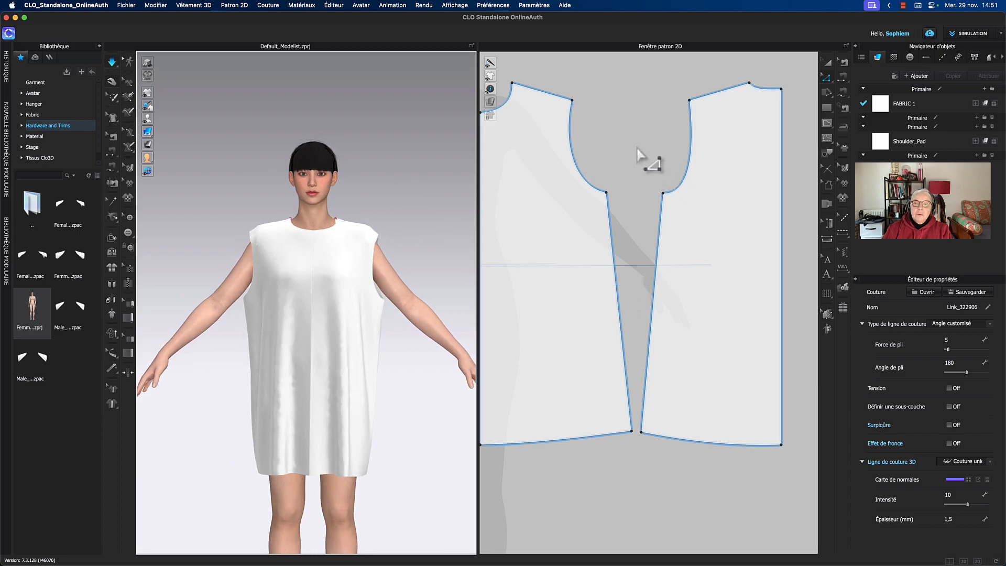
Move the front underarm point inward toward center front, and undo the matching inward shift of the back underarm point
middle_drag(646, 157, 689, 173)
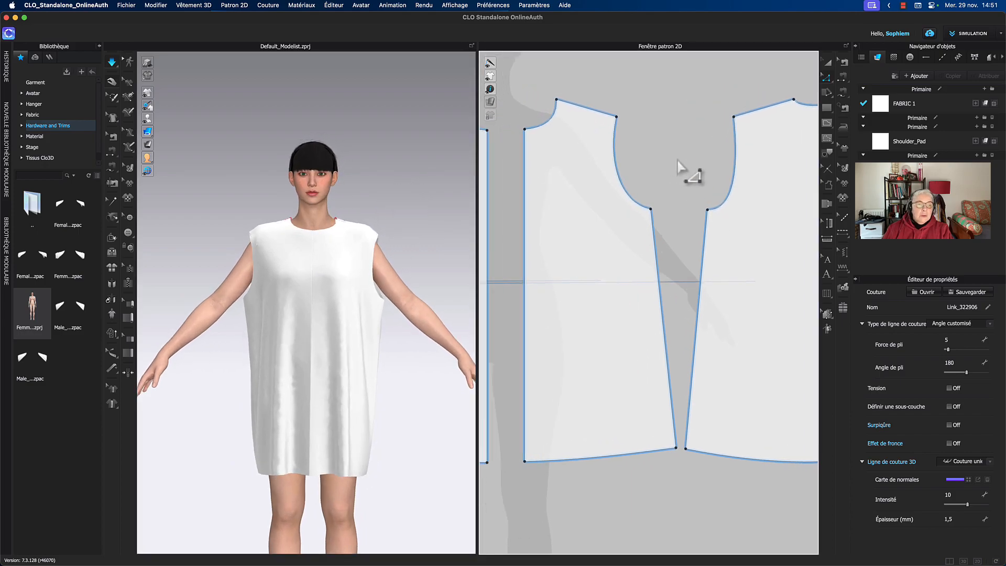
click(653, 213)
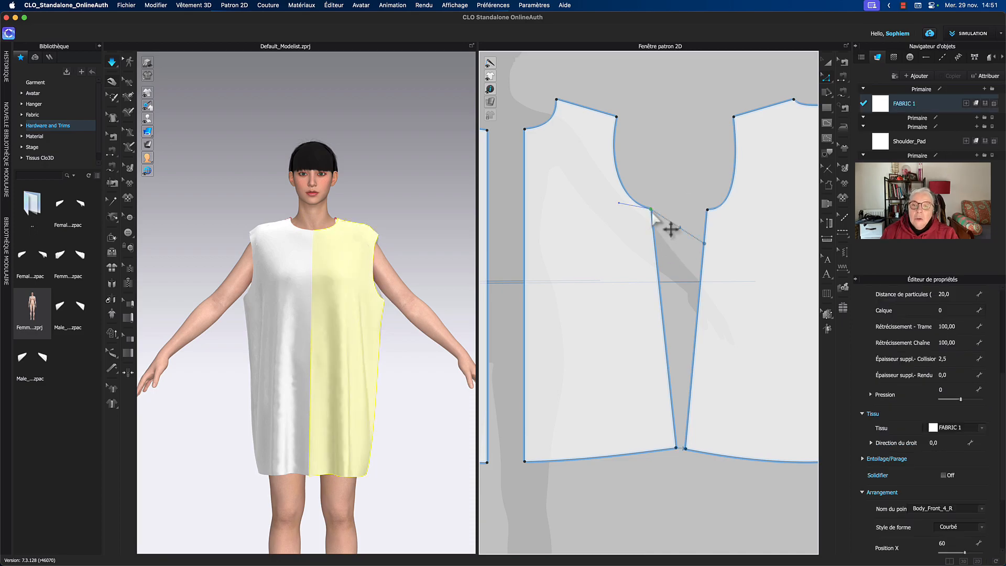
drag(652, 211, 639, 209)
drag(708, 210, 719, 209)
key(super+z)
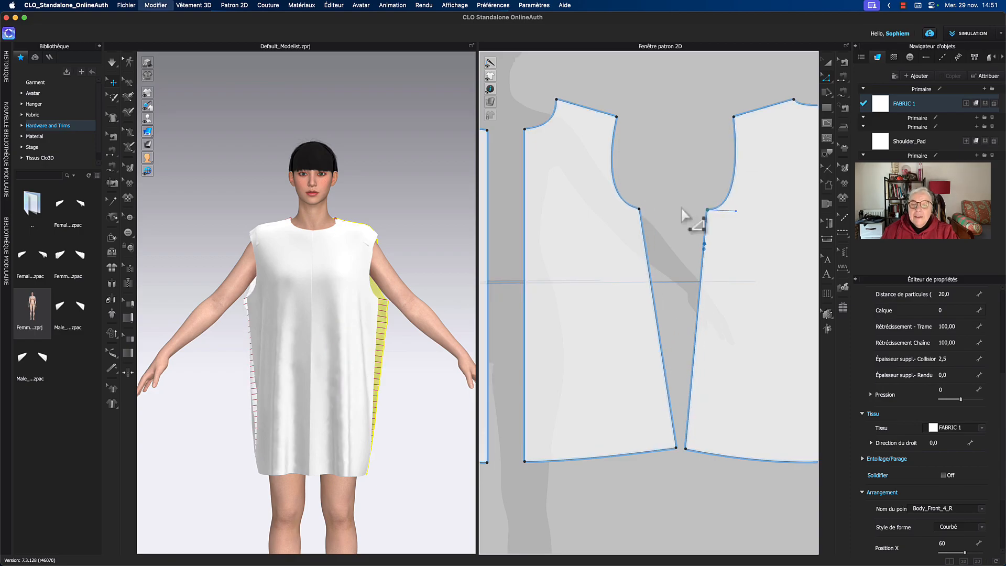
Examine the links joining the front and back side seams with the Edit Link tool
click(674, 220)
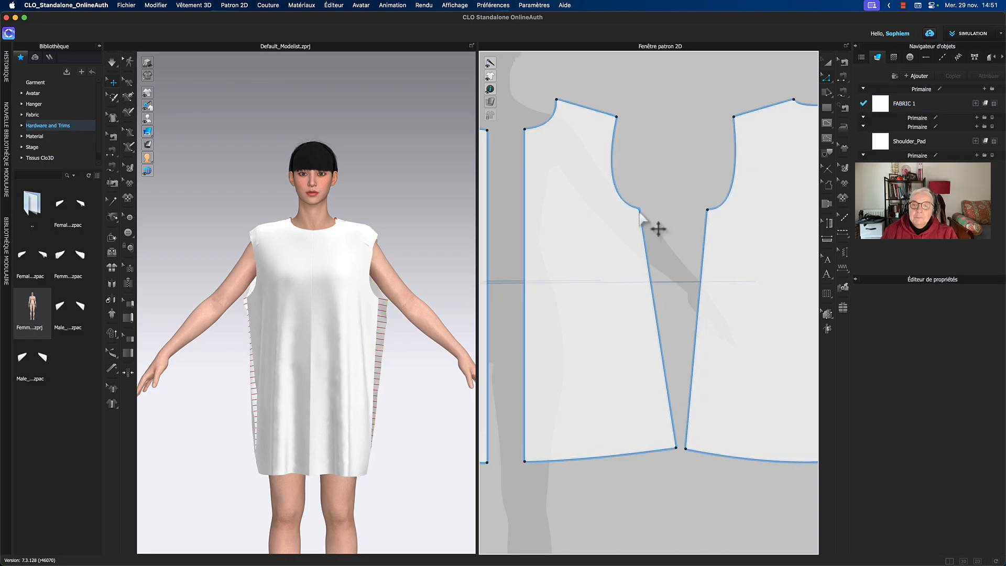
click(639, 210)
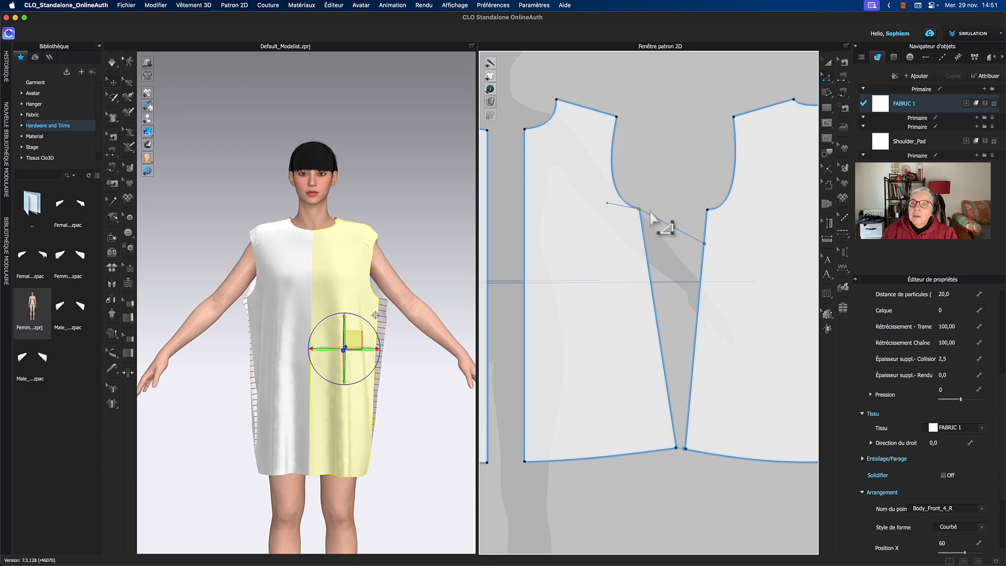
click(828, 79)
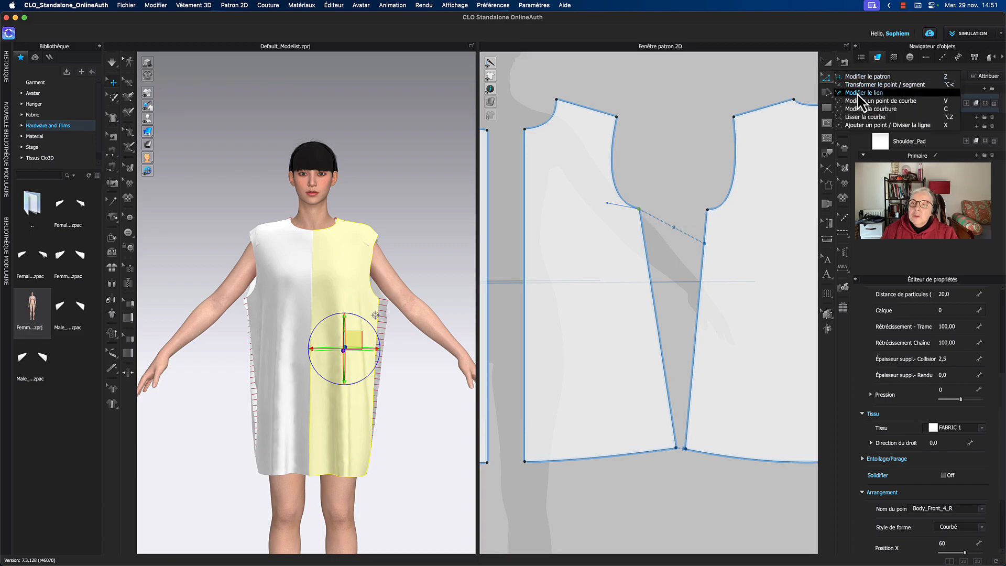
click(858, 92)
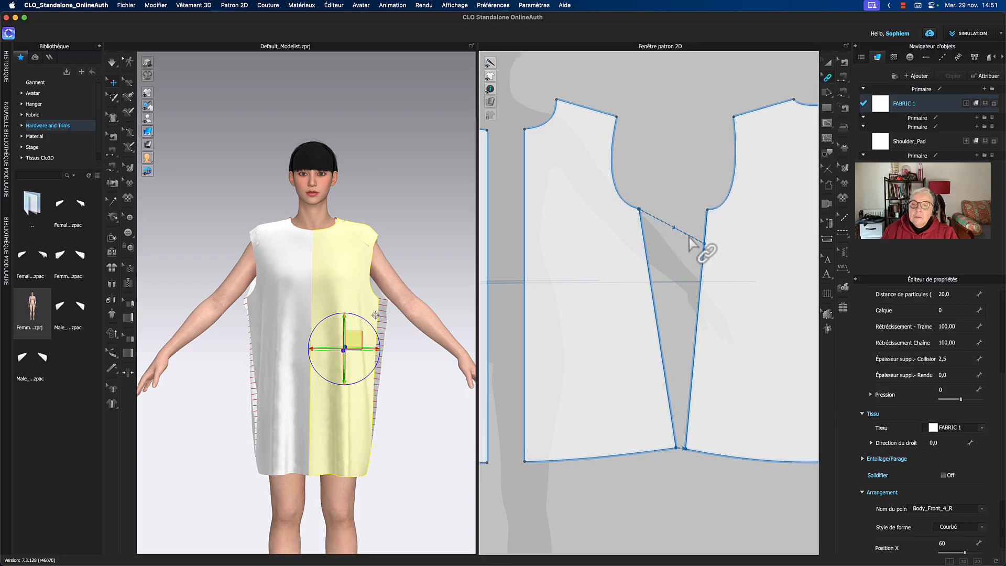
click(701, 246)
click(703, 244)
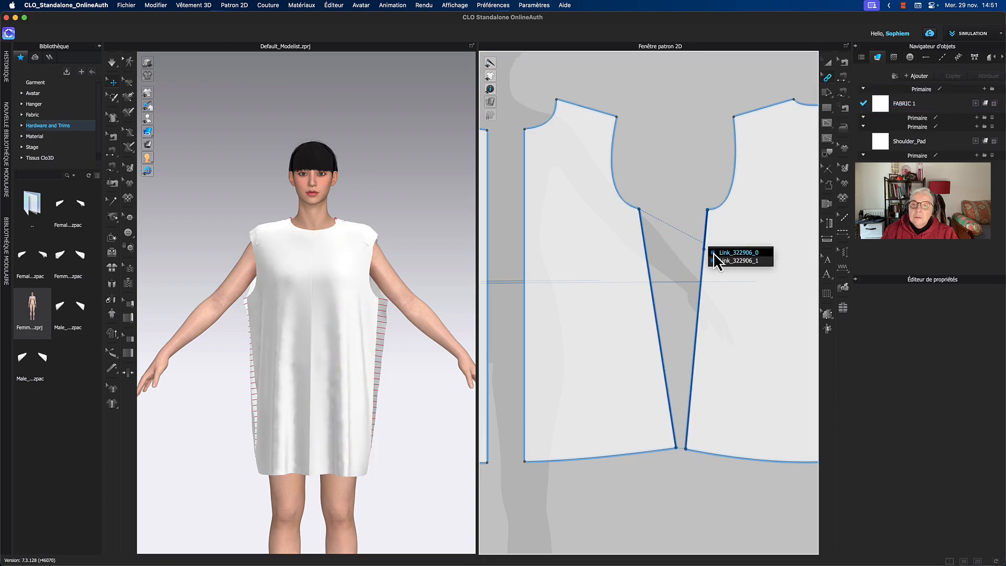
right_click(644, 241)
click(675, 202)
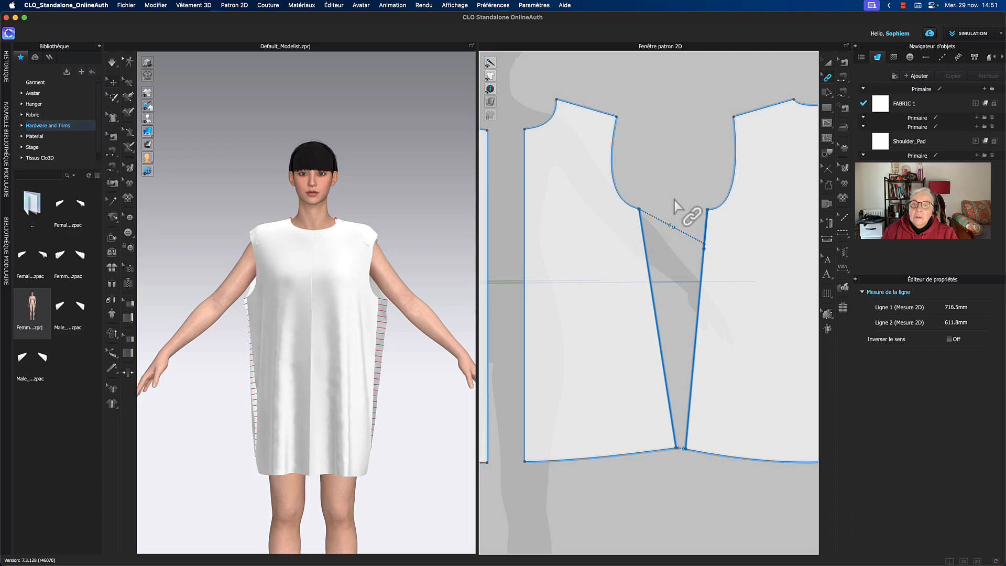
click(674, 202)
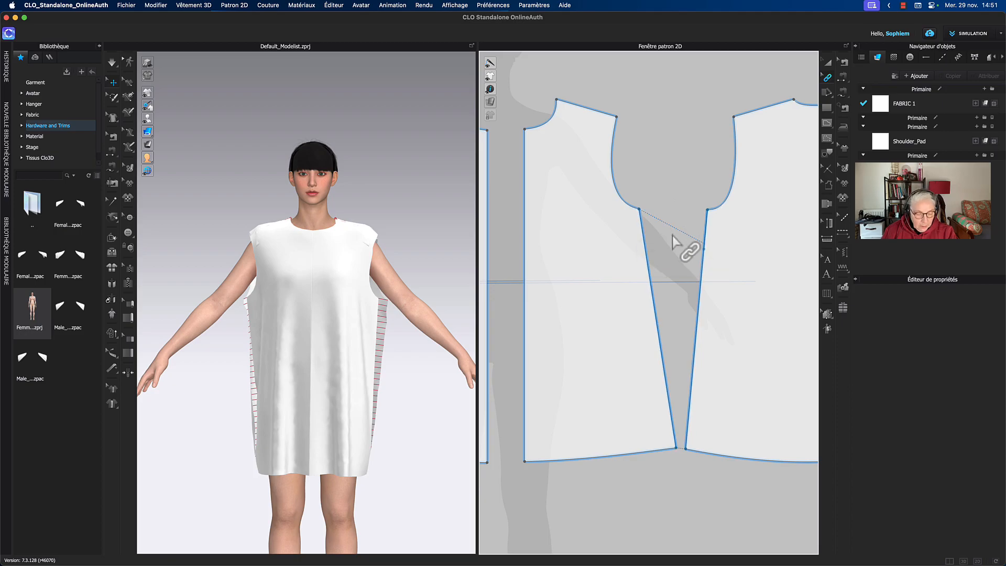
Try to move the front underarm point slightly inward toward center front
key(a)
click(638, 214)
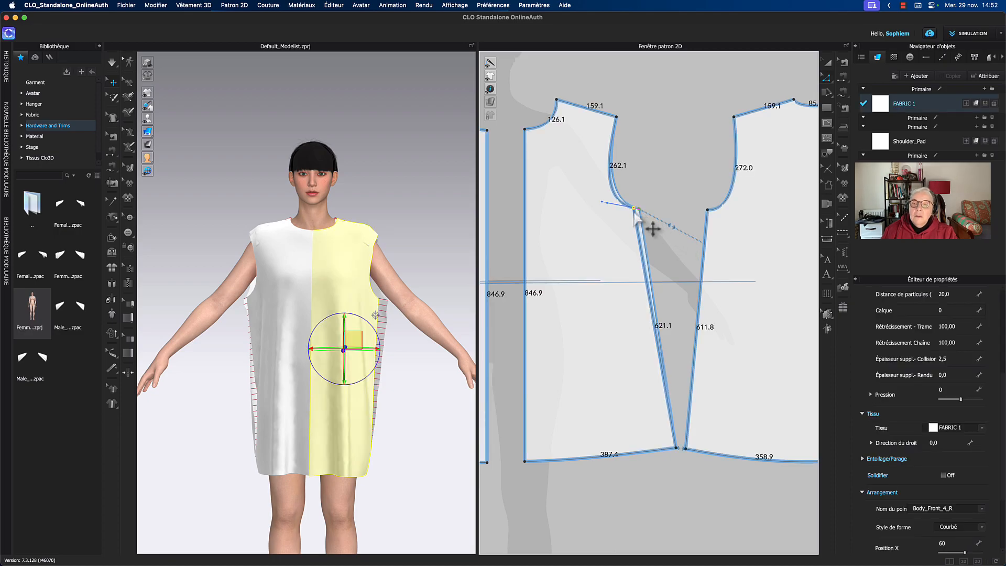
drag(634, 211, 634, 210)
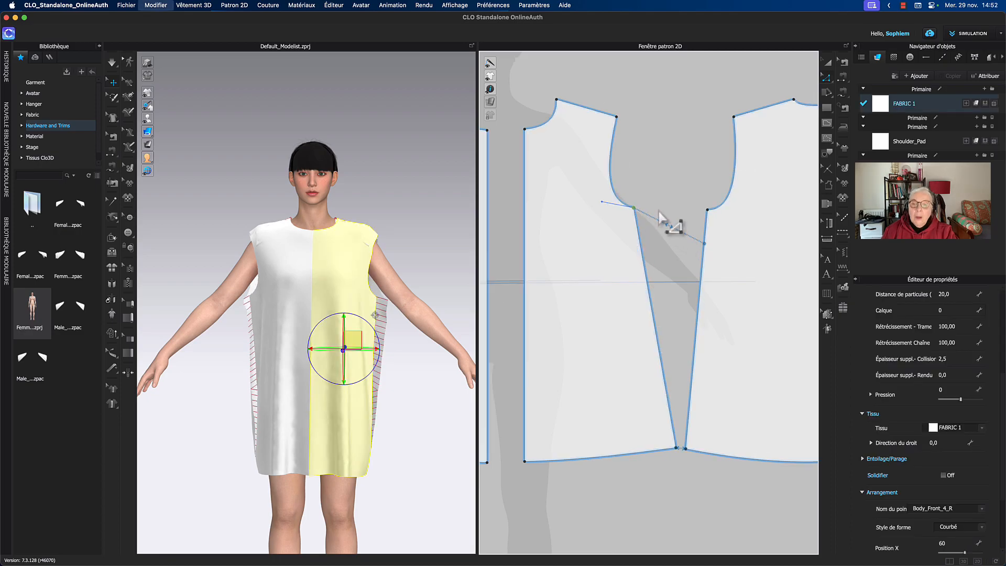
Move the back underarm point inward by a distance of 30 mm, and undo that move
click(725, 227)
drag(716, 214, 718, 214)
right_click(718, 217)
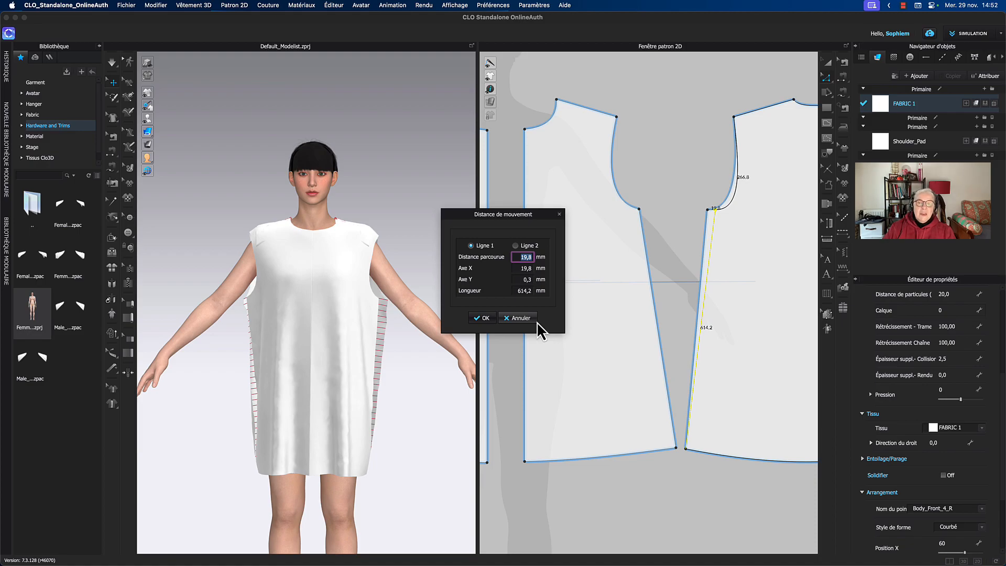
text(30)
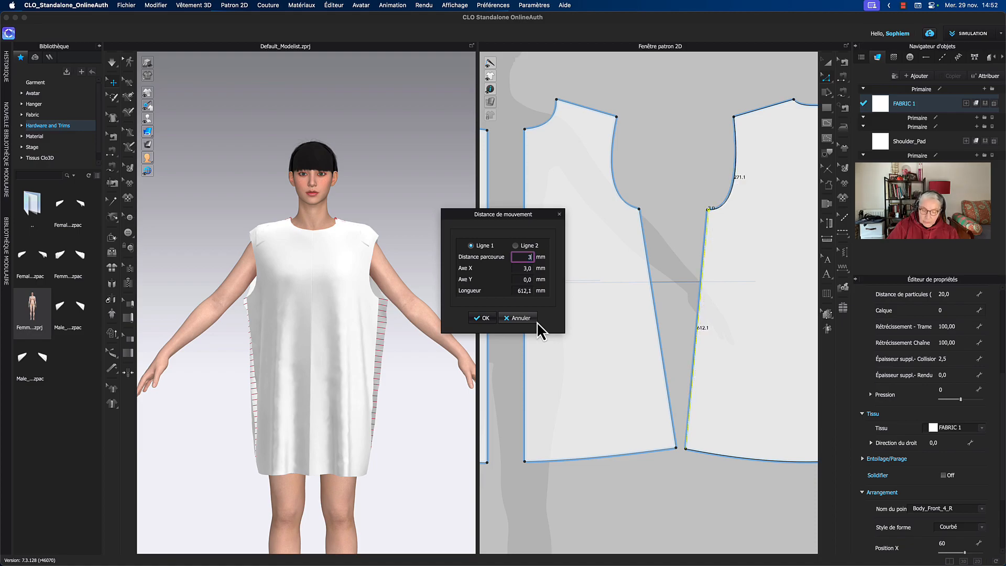
click(483, 318)
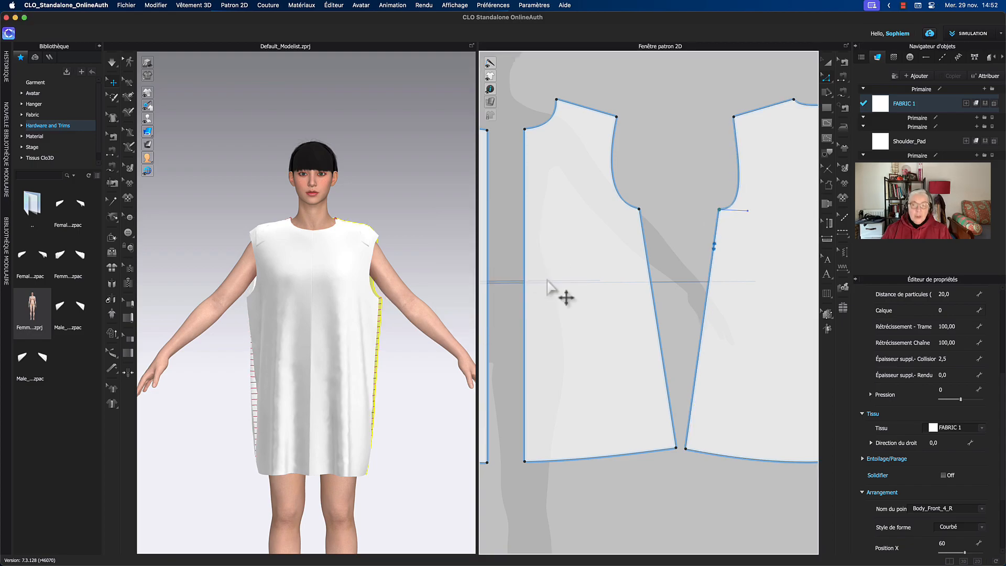
key(super+z)
Shift the front and back underarm points inward to narrow the pattern at the underarm, and simulate the garment
drag(708, 210, 723, 212)
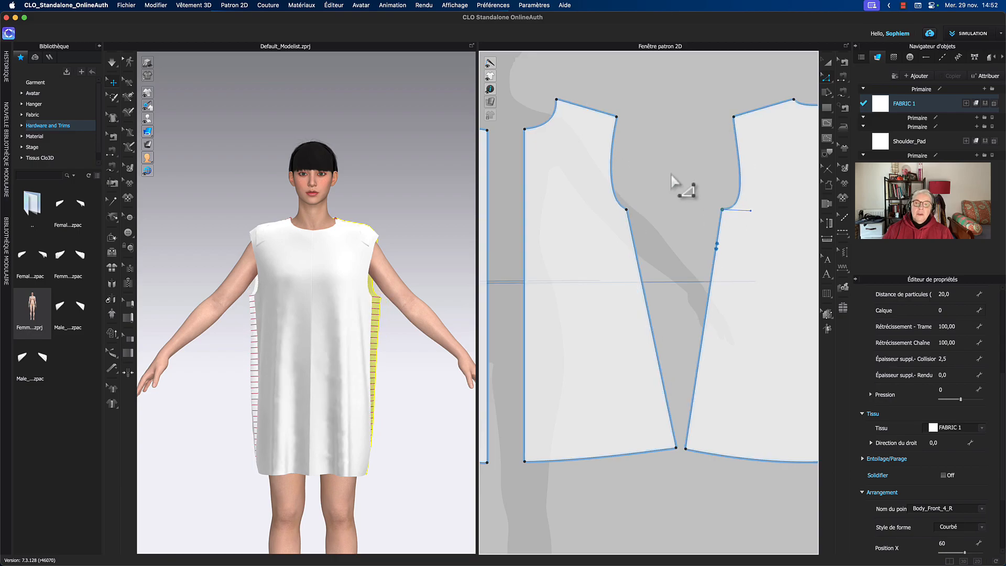
click(399, 226)
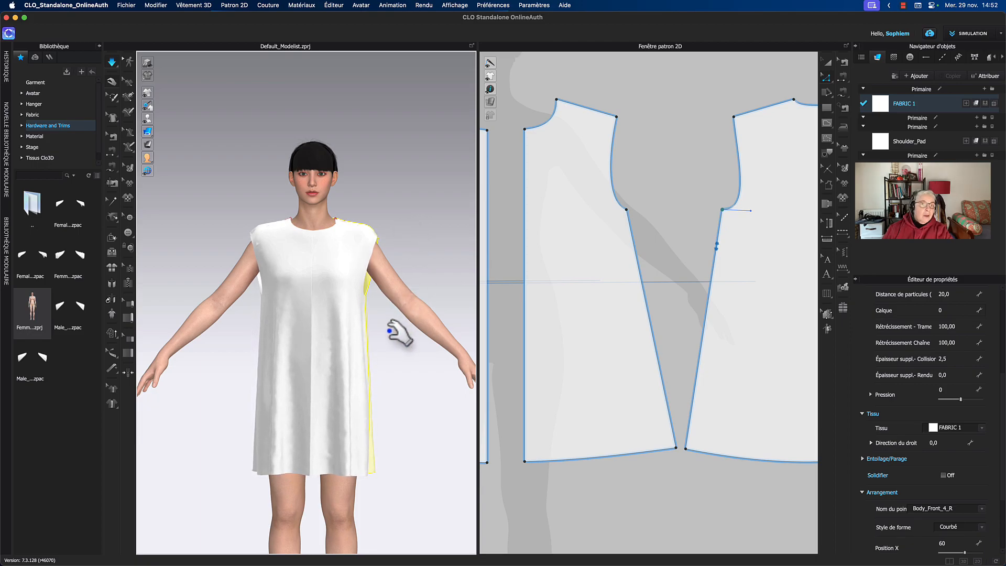
Round out the back armhole curve by adjusting its underarm handle and the curve point midway along it
click(687, 192)
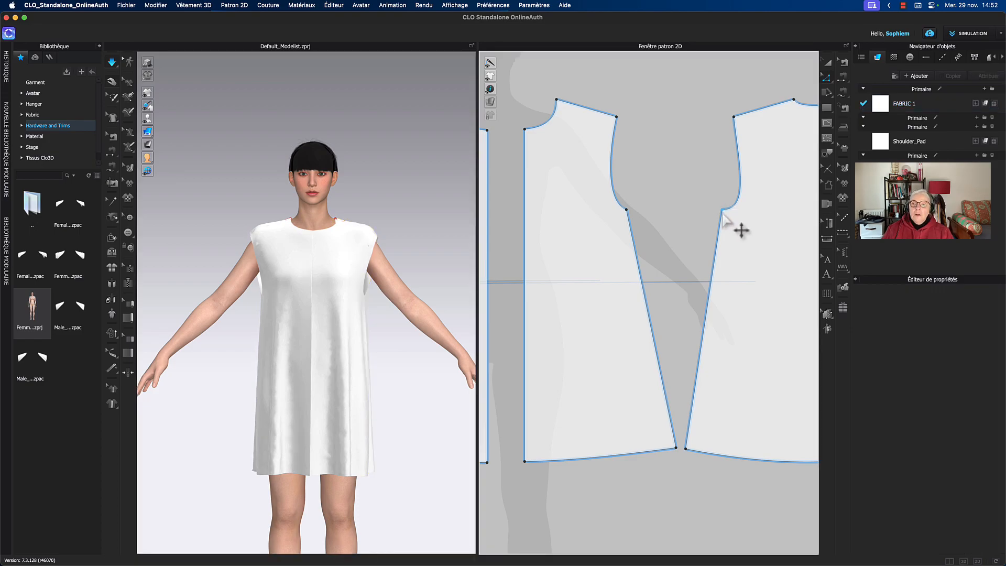
click(739, 167)
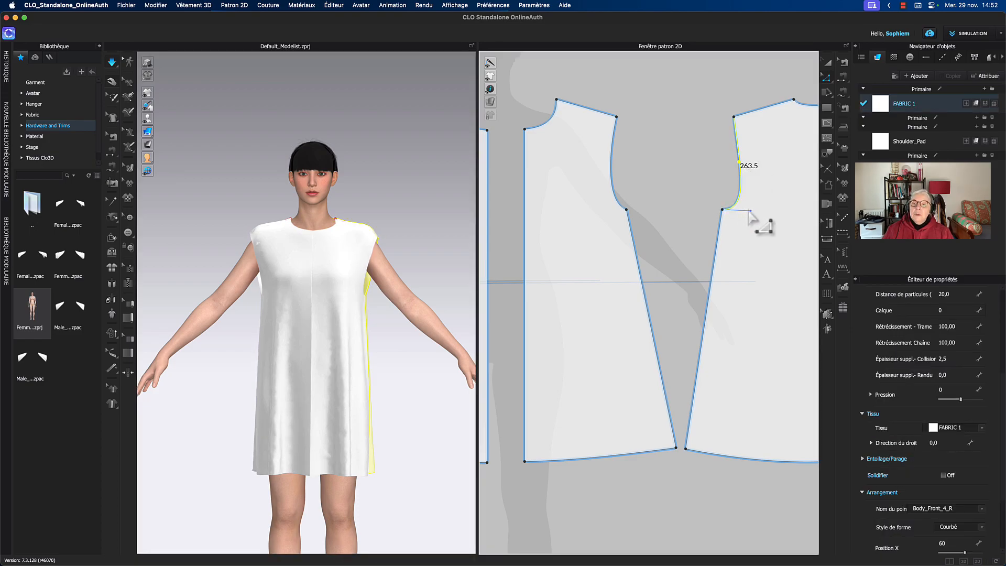
drag(752, 212, 761, 207)
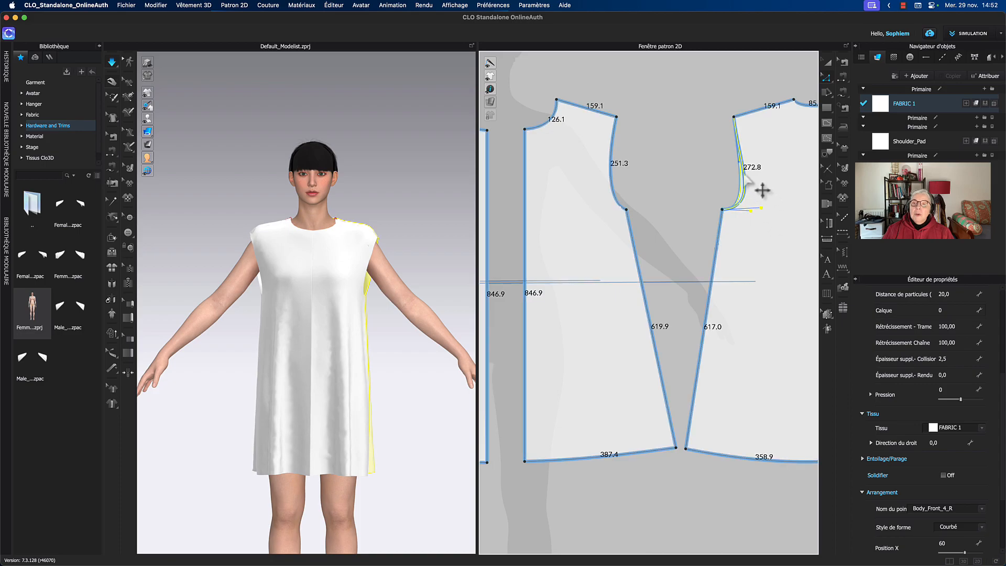
mouse_move(739, 162)
mouse_down()
mouse_move(759, 152)
mouse_move(743, 158)
mouse_up()
click(713, 159)
middle_drag(716, 159, 690, 148)
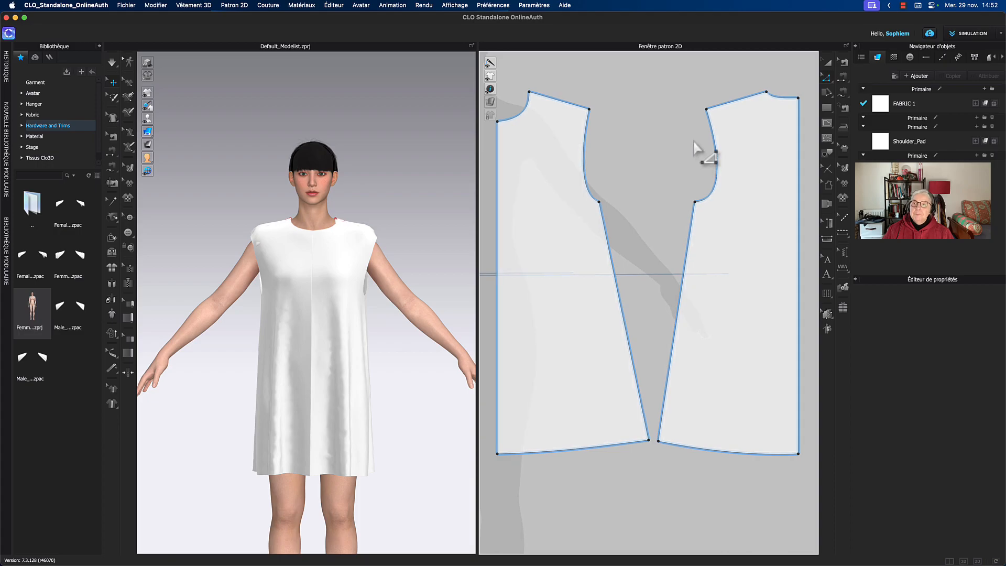
Unlink the front and back side seams with the Edit Link tool
click(828, 81)
click(828, 79)
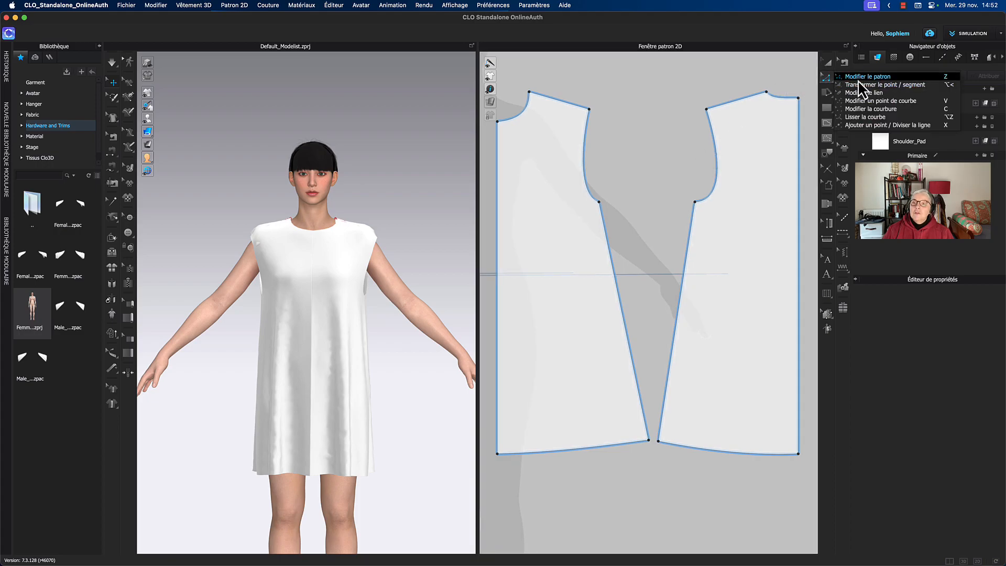
click(865, 97)
click(687, 275)
right_click(687, 275)
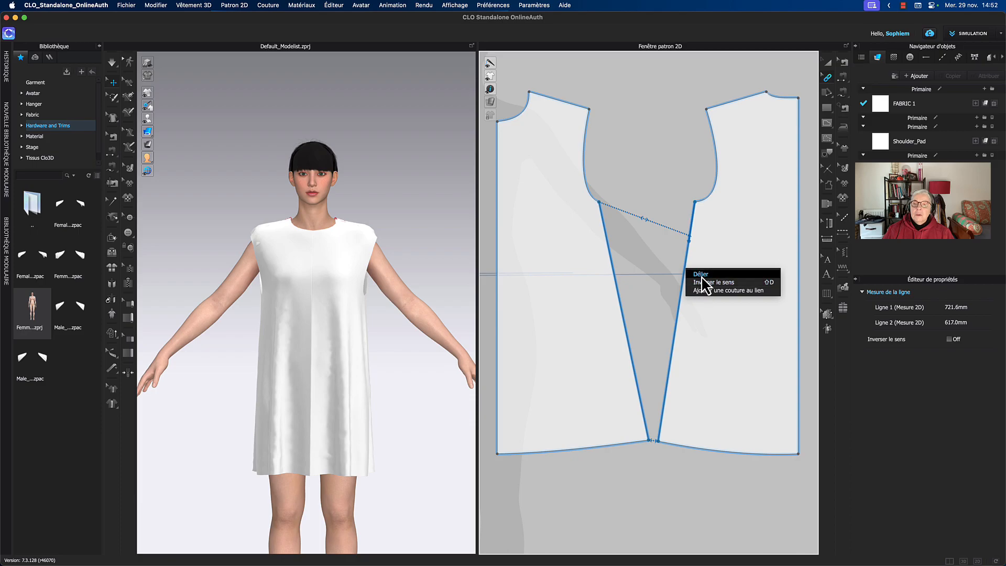
click(701, 275)
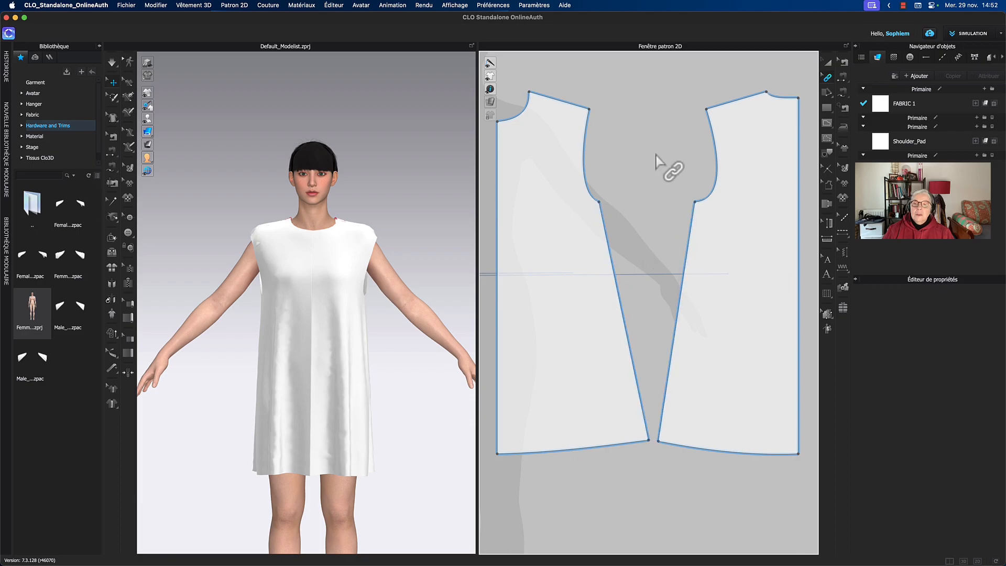
click(829, 68)
Select the front and back underarm points together, try shifting them, and undo the shift
middle_drag(600, 247, 633, 261)
click(390, 276)
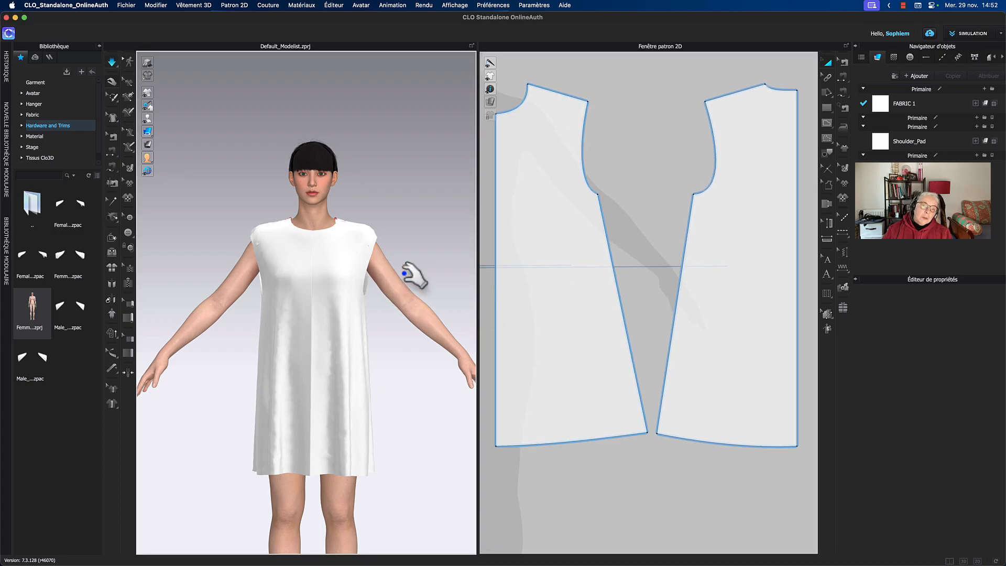
mouse_move(411, 232)
right_down()
mouse_move(458, 227)
mouse_move(397, 230)
right_up()
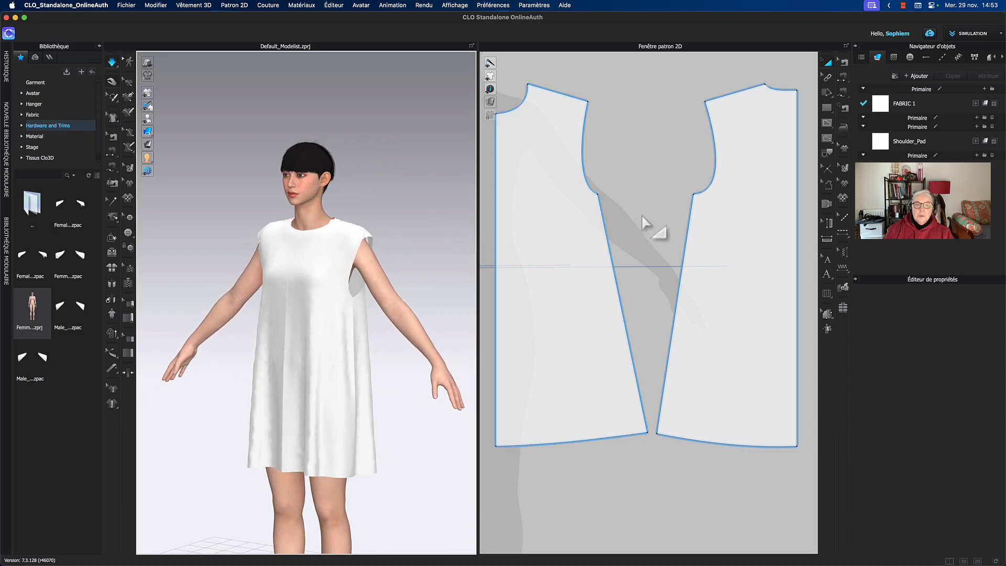
middle_drag(643, 215, 646, 215)
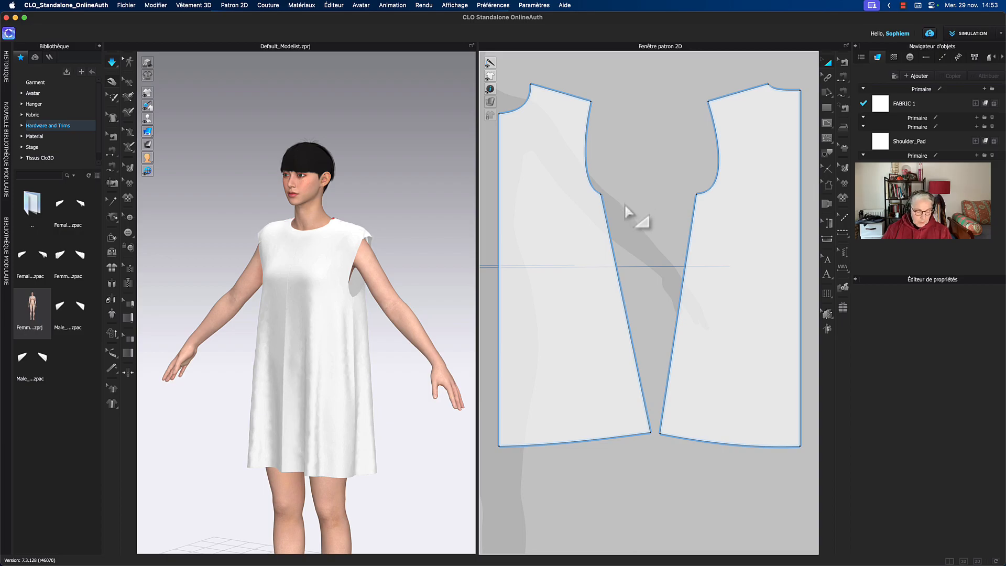
key(z)
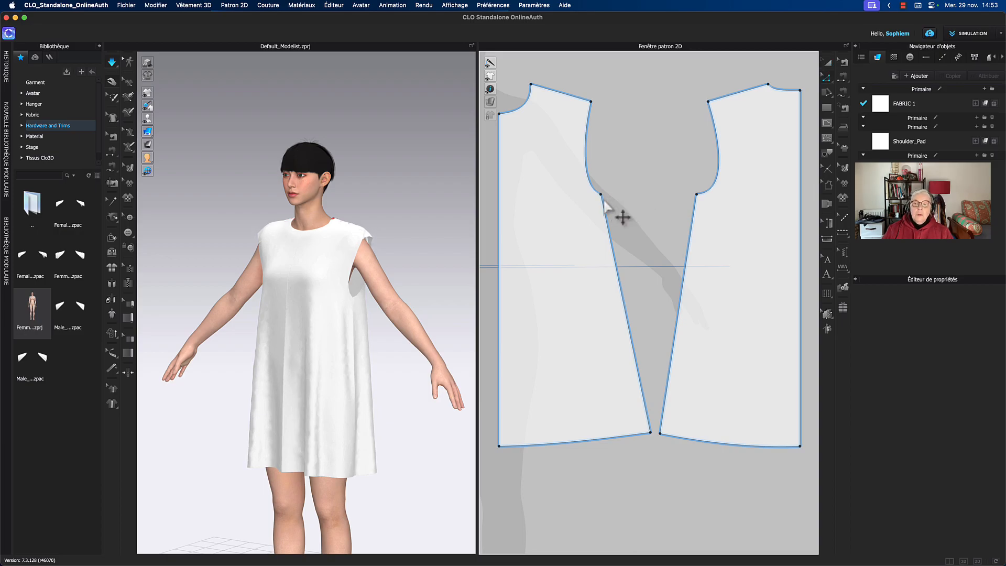
click(601, 195)
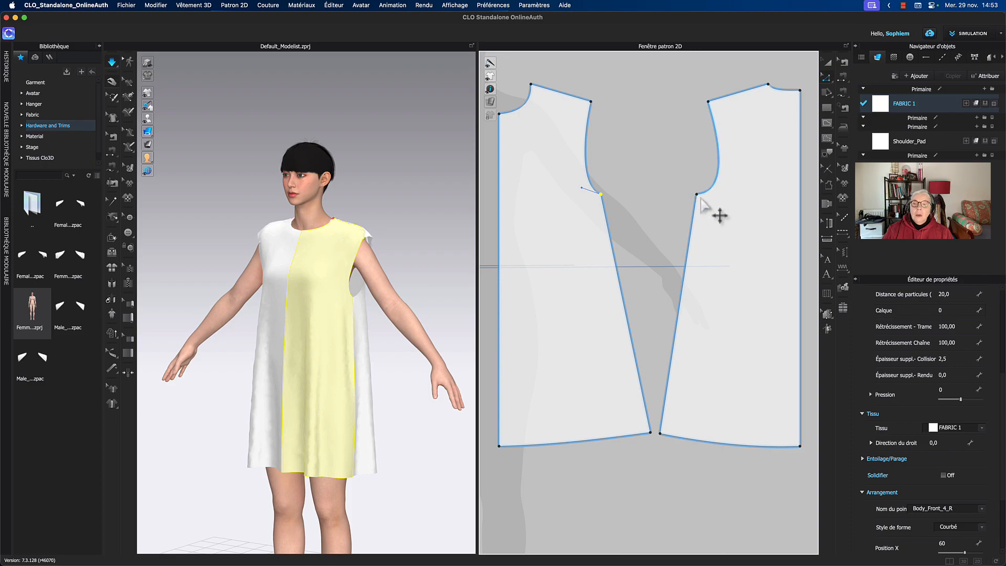
drag(698, 198, 702, 196)
key(super+z)
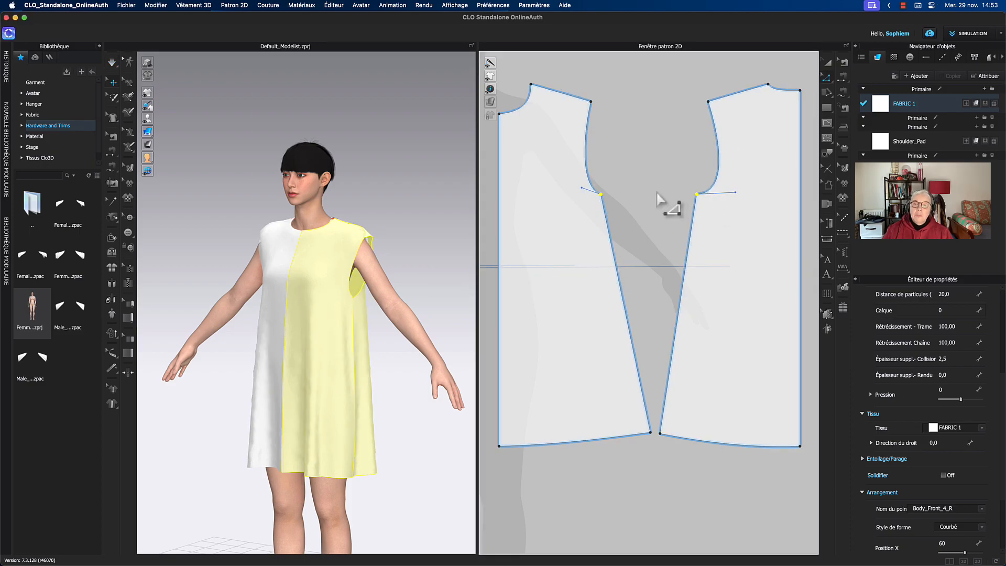
click(664, 208)
Move the front underarm point inward toward center front by a distance of 20 mm
click(599, 199)
drag(598, 197, 597, 196)
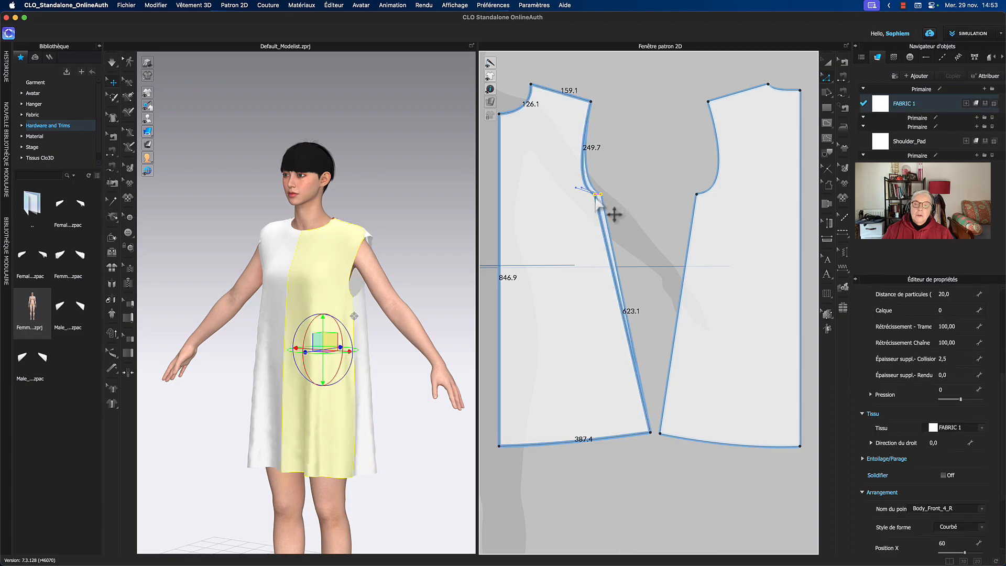
right_click(595, 196)
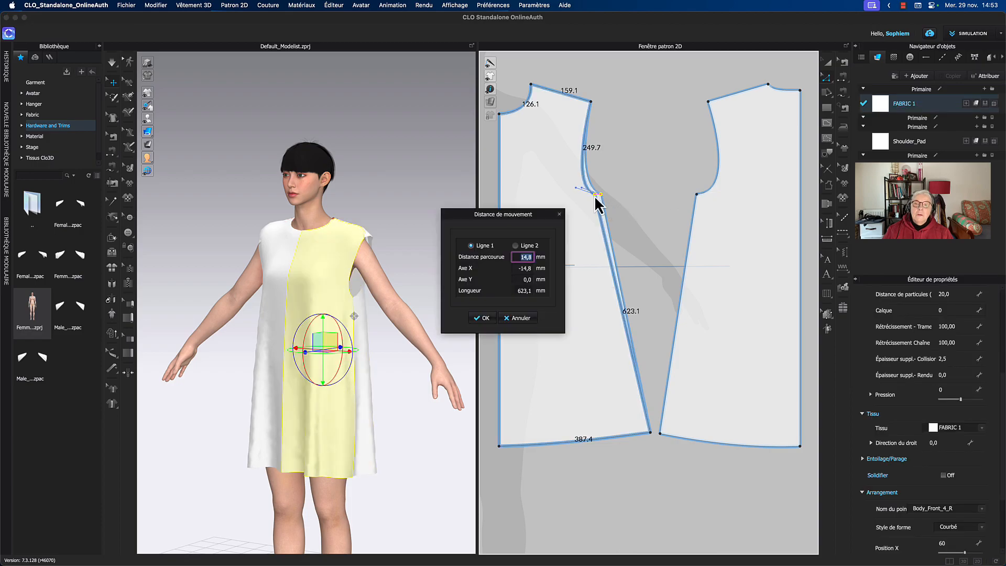
text(20)
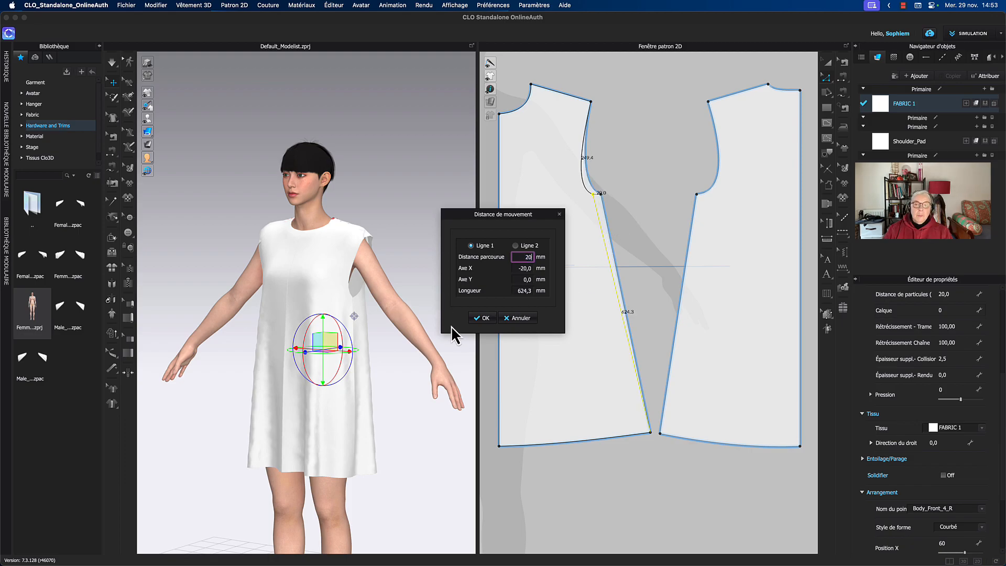
click(473, 320)
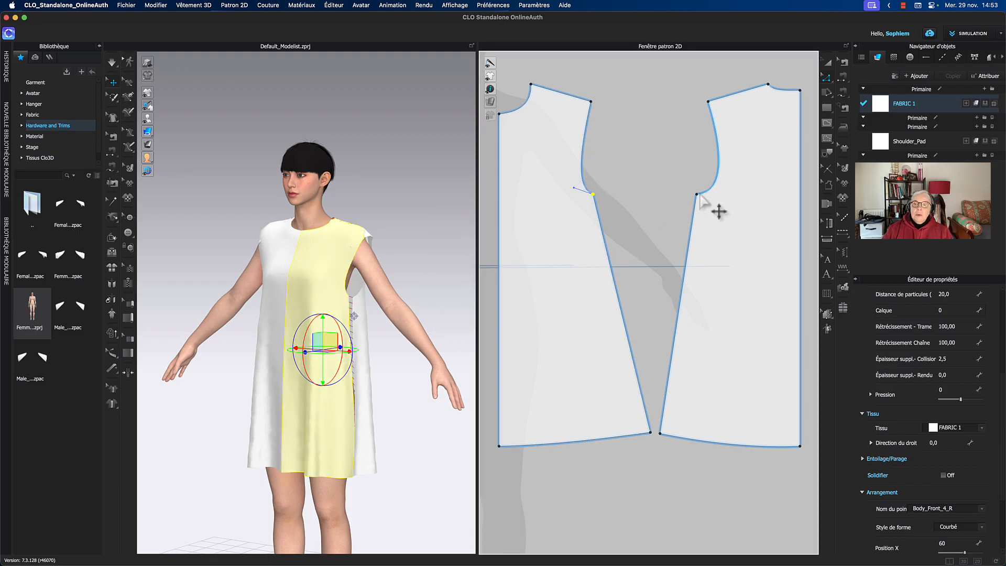
Move the back underarm point inward toward center back by a distance of 20 mm
click(698, 195)
right_click(702, 195)
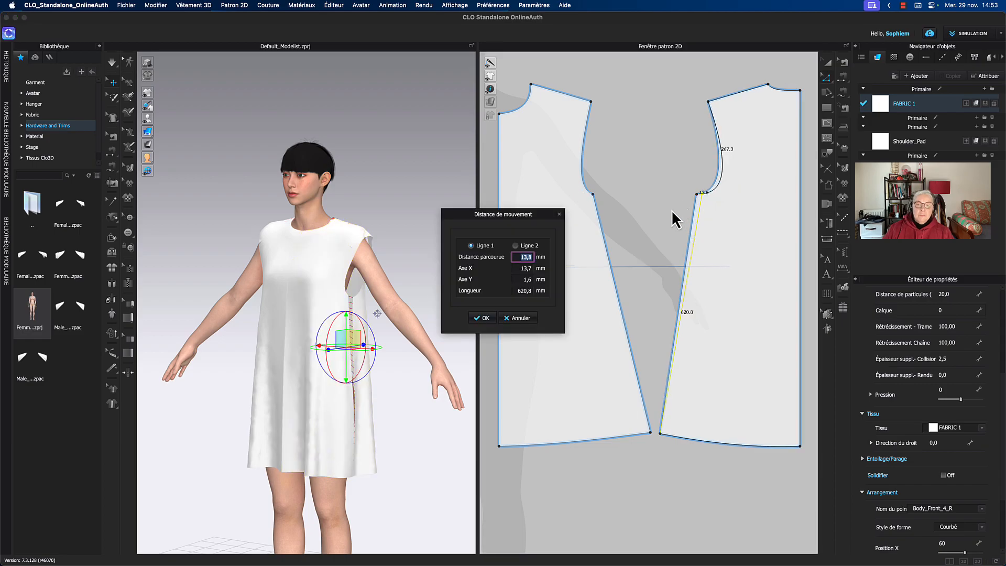
text(20)
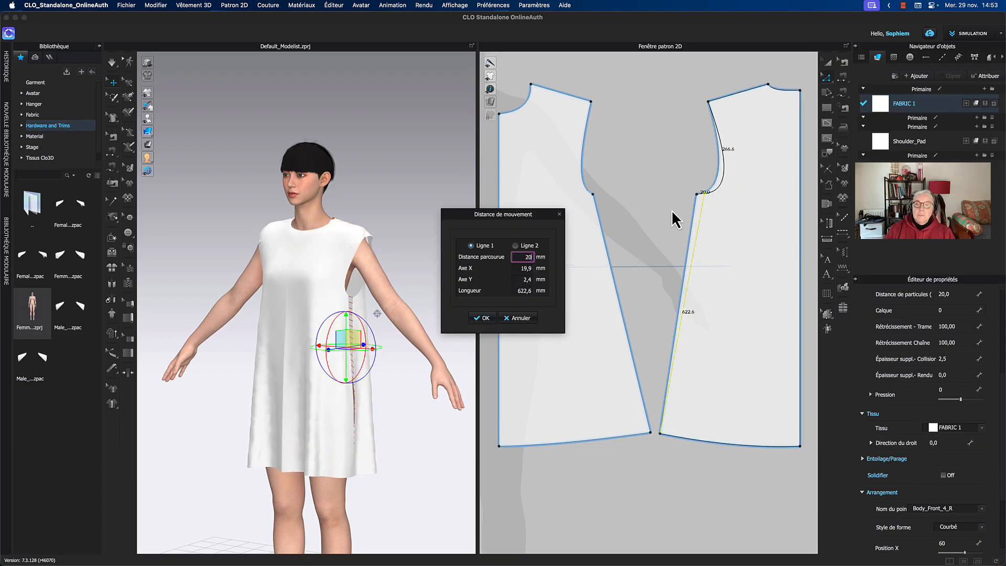
click(485, 318)
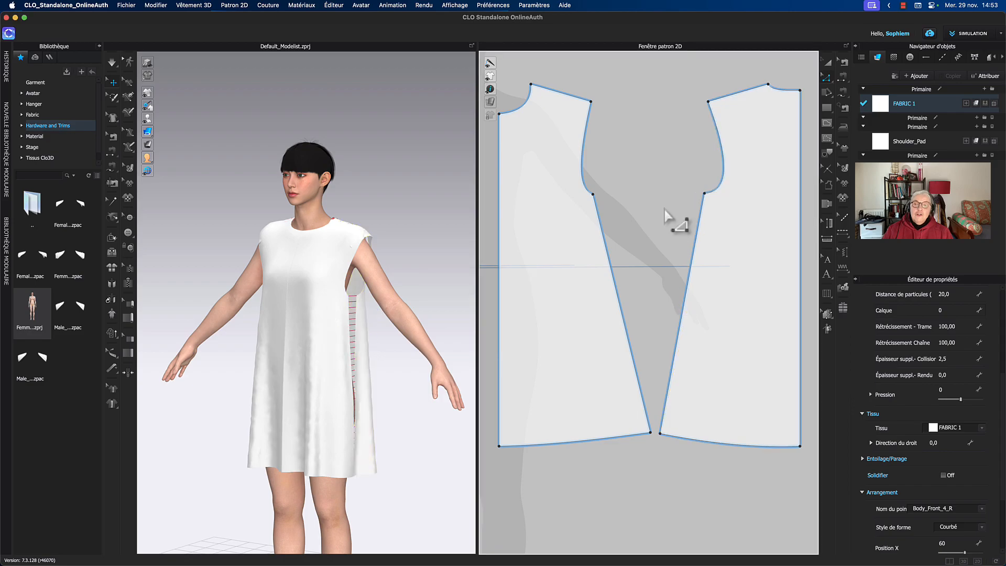
click(663, 206)
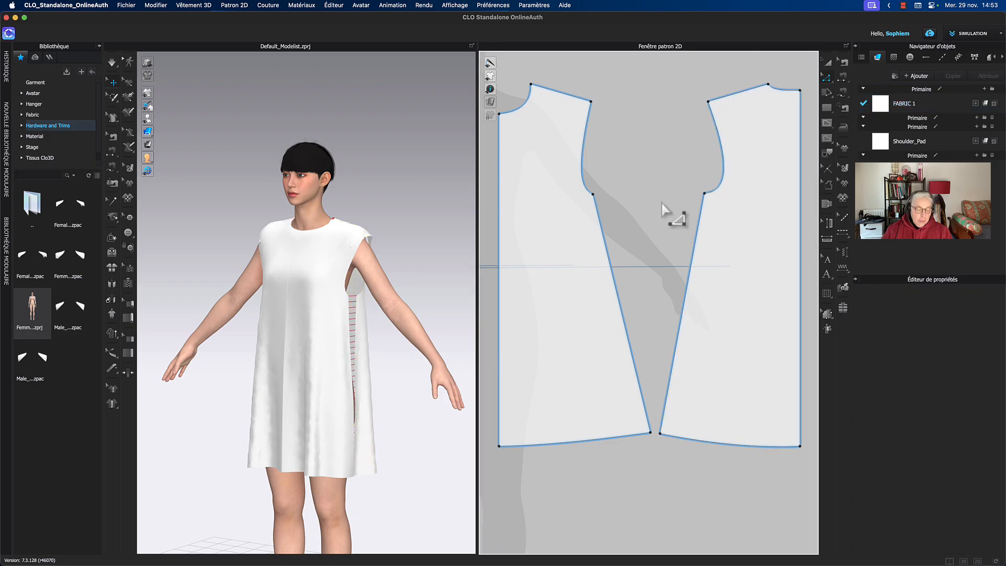
Reshape the front armhole curve with its curve handles into a deeper inward curve about 264 mm long
click(584, 148)
drag(574, 191, 562, 194)
drag(582, 144, 580, 129)
click(622, 136)
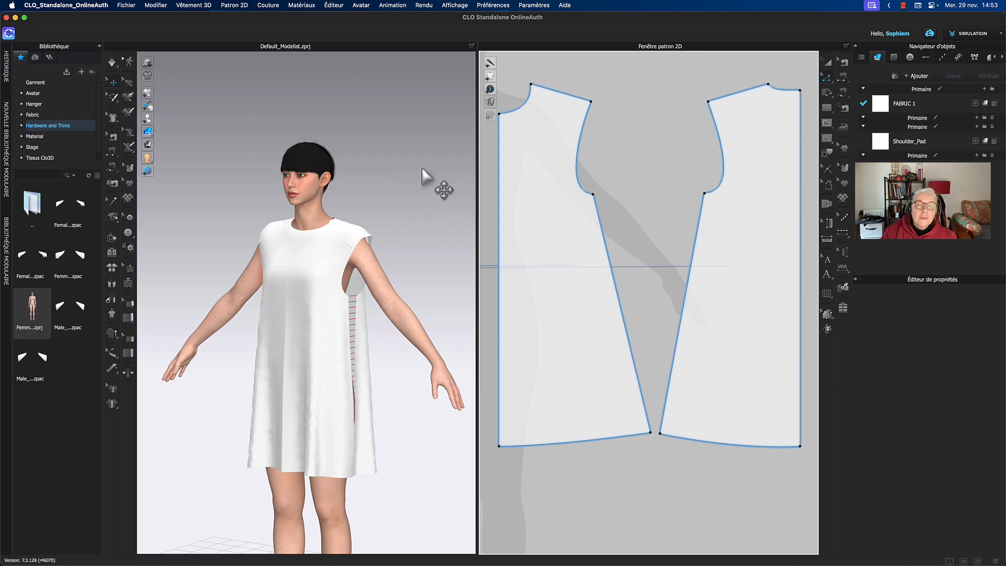
Reshape the back armhole with its curve handles into a deeper inward curve about 275 mm long
click(721, 184)
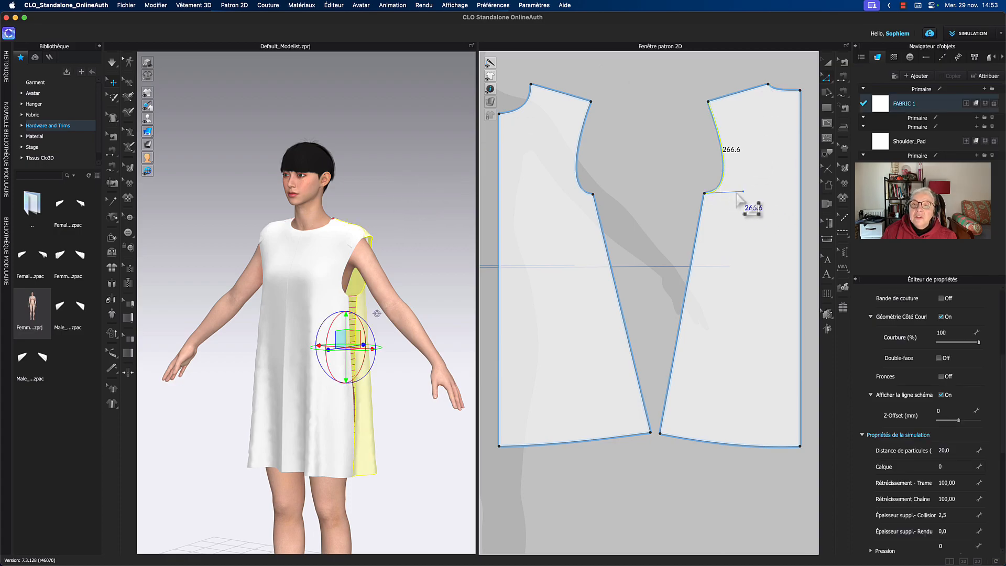
drag(743, 193, 748, 196)
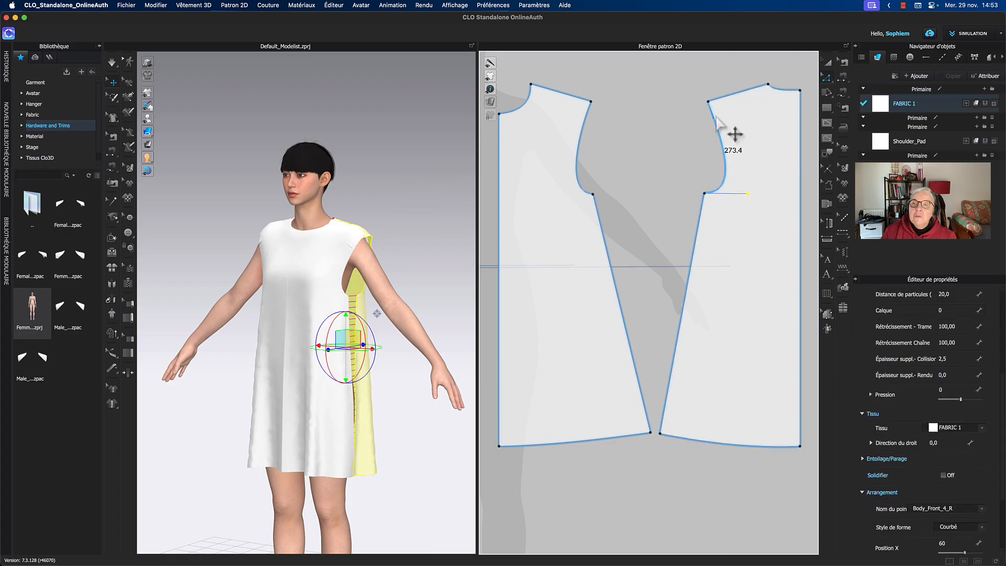
drag(713, 119, 717, 119)
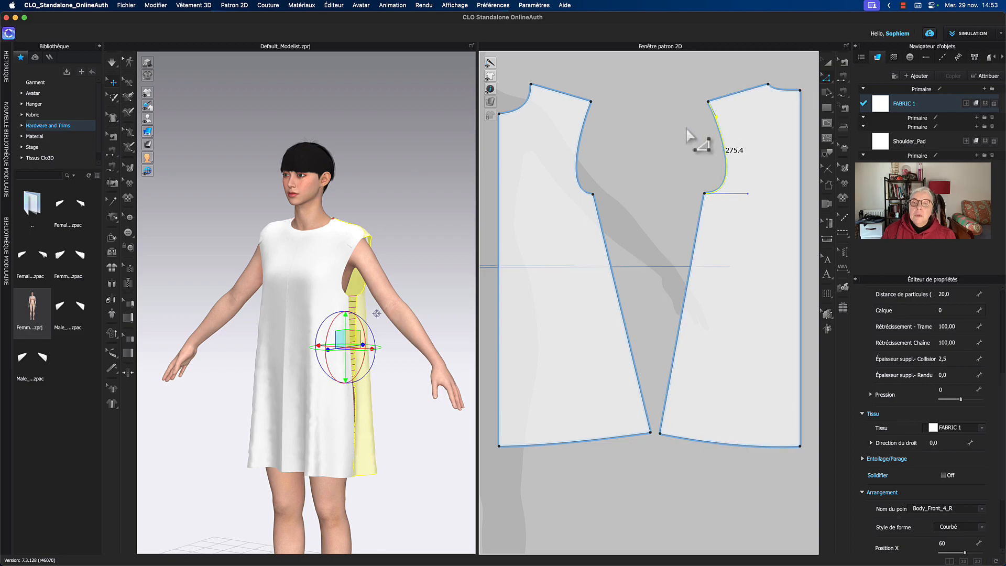
click(687, 130)
Place the back pattern over the mirrored front half, matching the underarm points to compare the armhole shapes
middle_drag(659, 169, 651, 179)
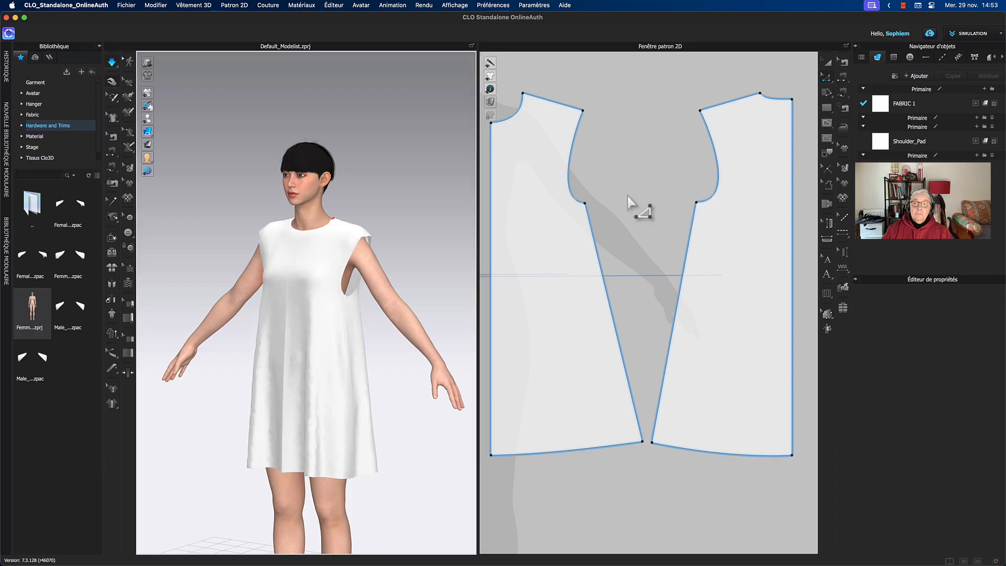
scroll(650, 188, down, 5)
middle_drag(661, 173, 772, 195)
key(a)
drag(773, 211, 627, 213)
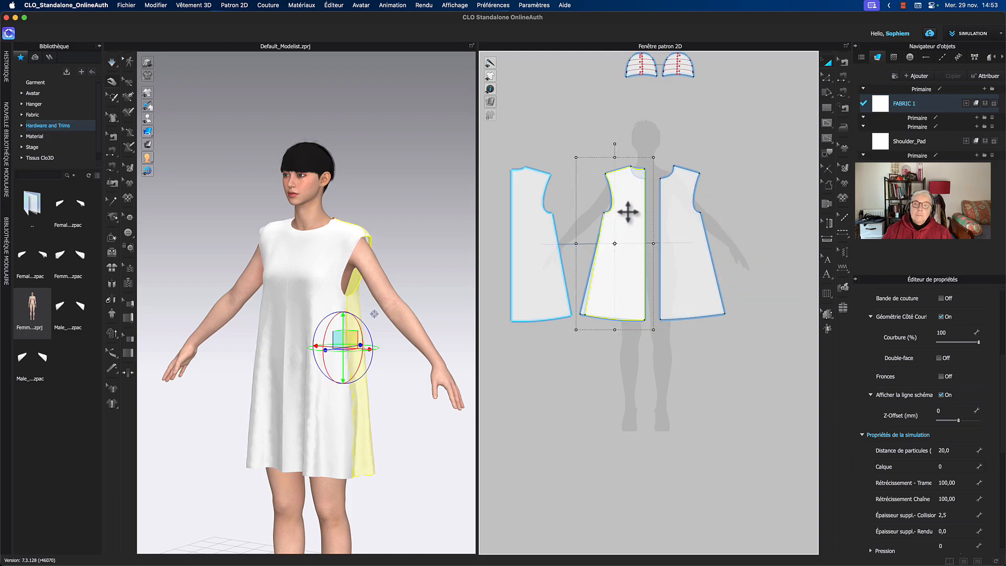
scroll(629, 212, up, 5)
middle_drag(636, 218, 683, 215)
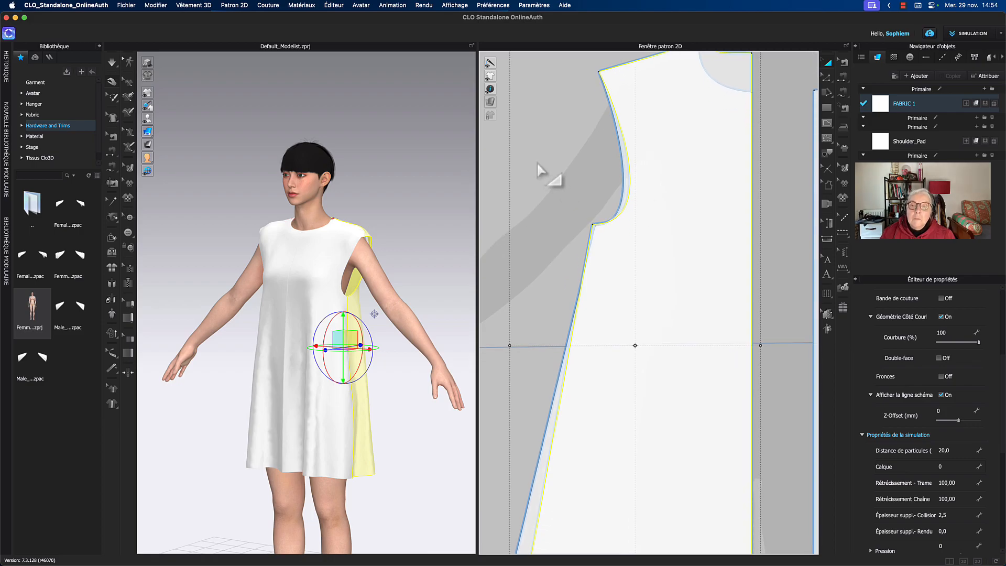
middle_drag(580, 193, 573, 180)
Move the back underarm point horizontally farther inward toward center back with the Edit Pattern tool
key(z)
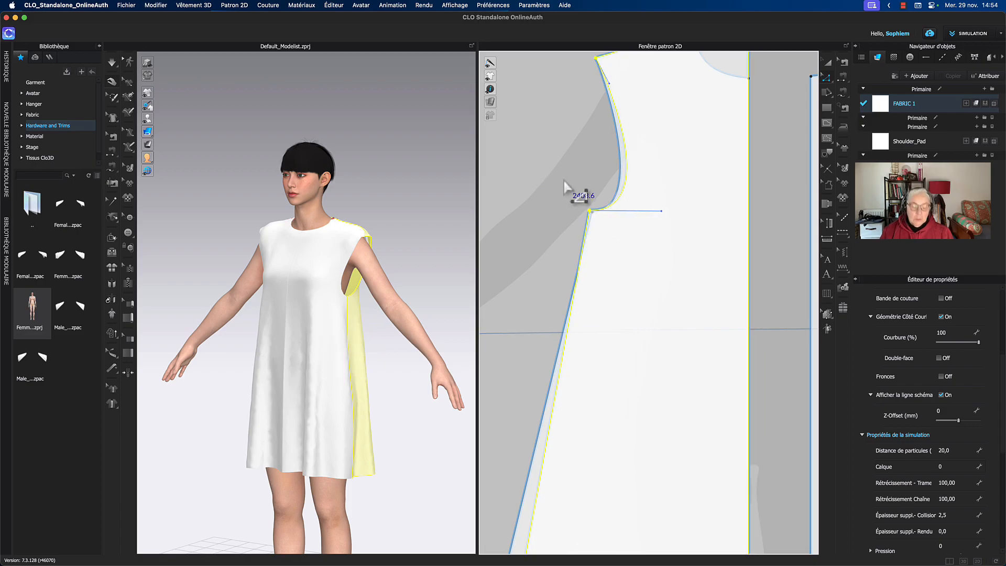
click(581, 204)
click(608, 228)
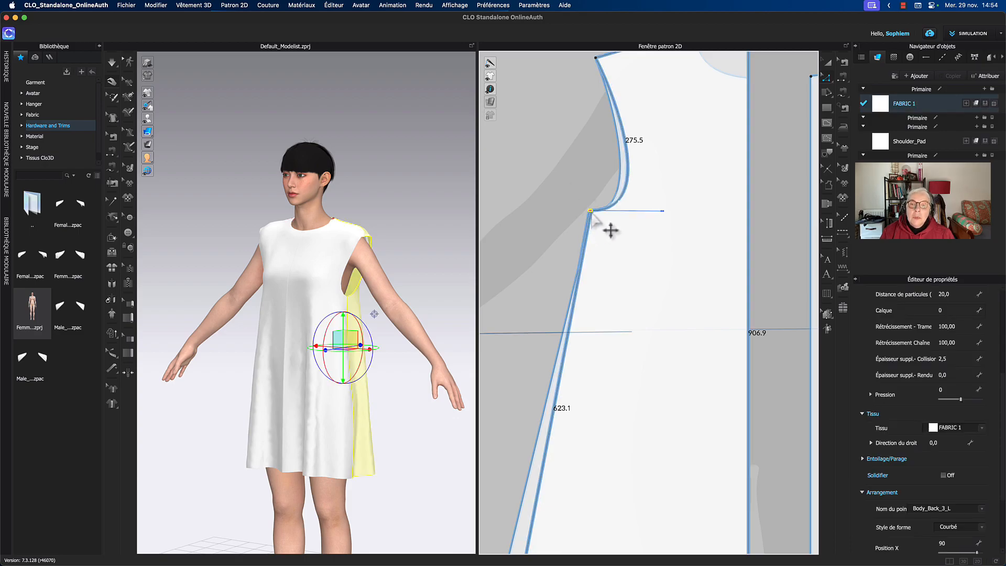
drag(605, 216, 607, 216)
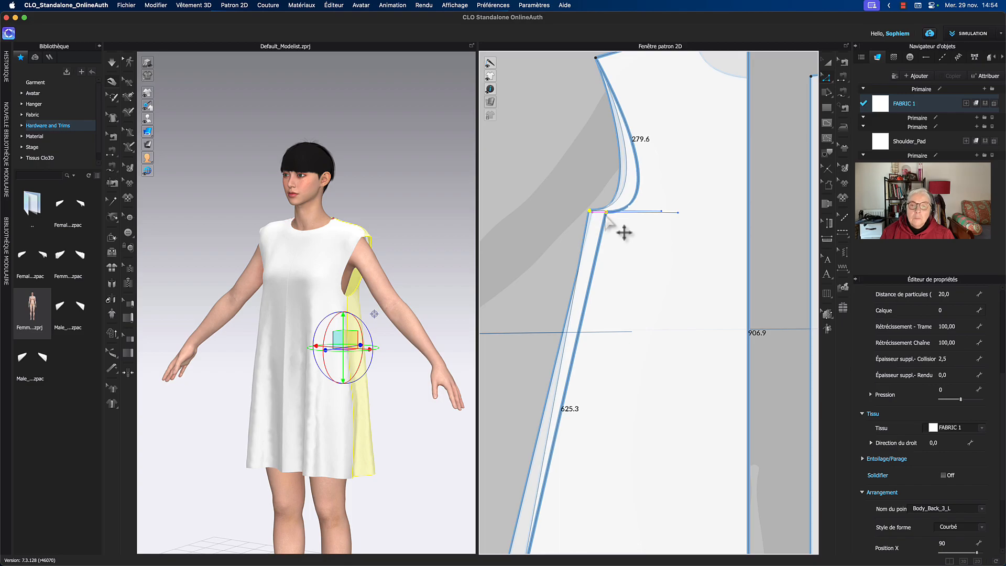
Select the front armhole curve beneath the overlaid back pattern
click(601, 208)
click(621, 183)
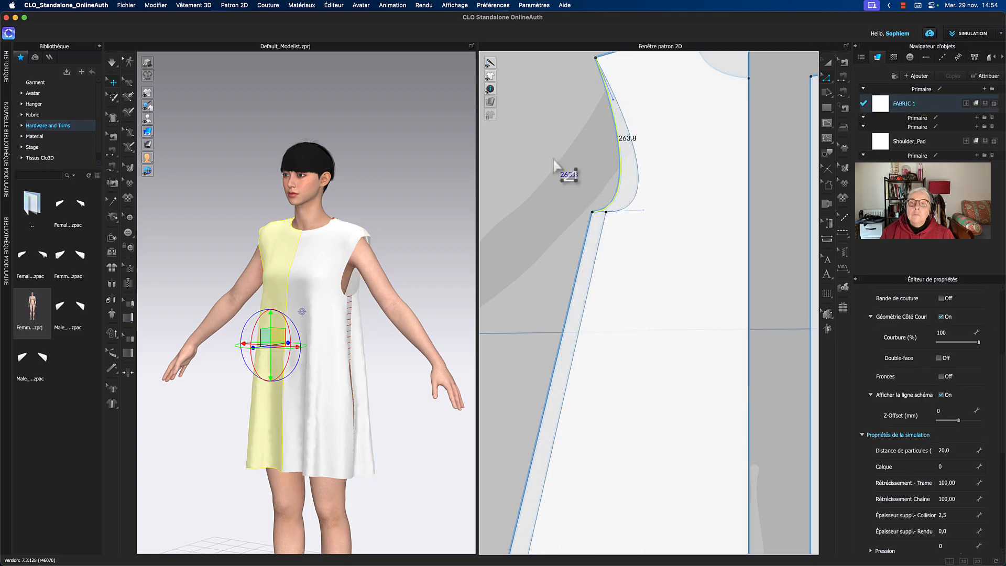
Reshape the back piece's armhole to about 257 mm by shortening the curve handle at the underarm point
scroll(566, 178, down, 3)
click(699, 107)
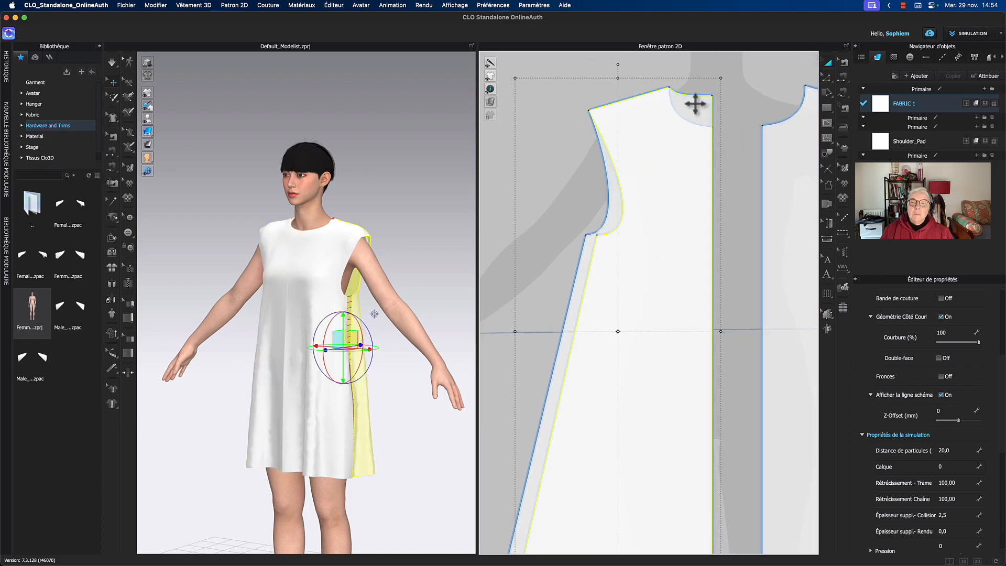
middle_drag(734, 213, 735, 193)
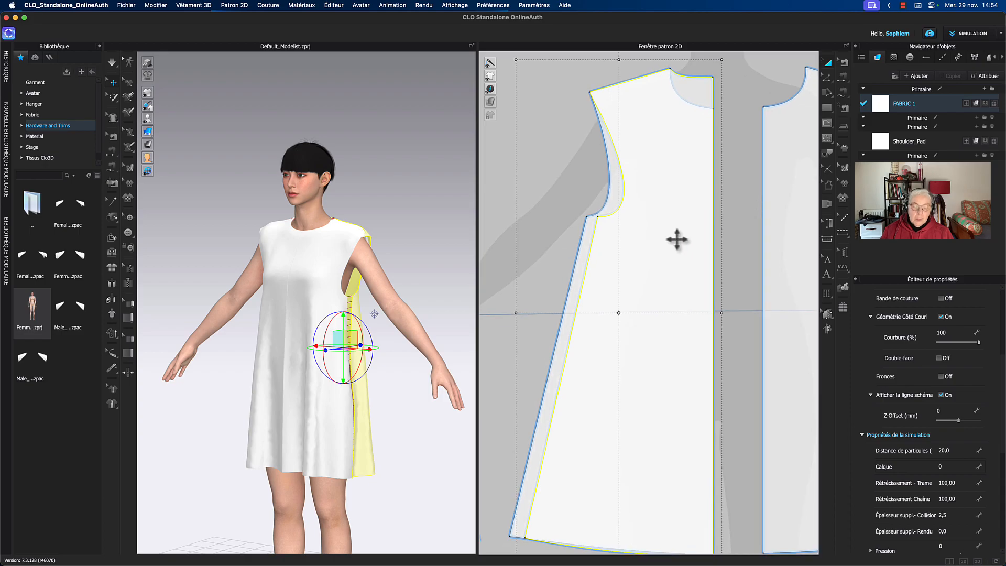
click(585, 245)
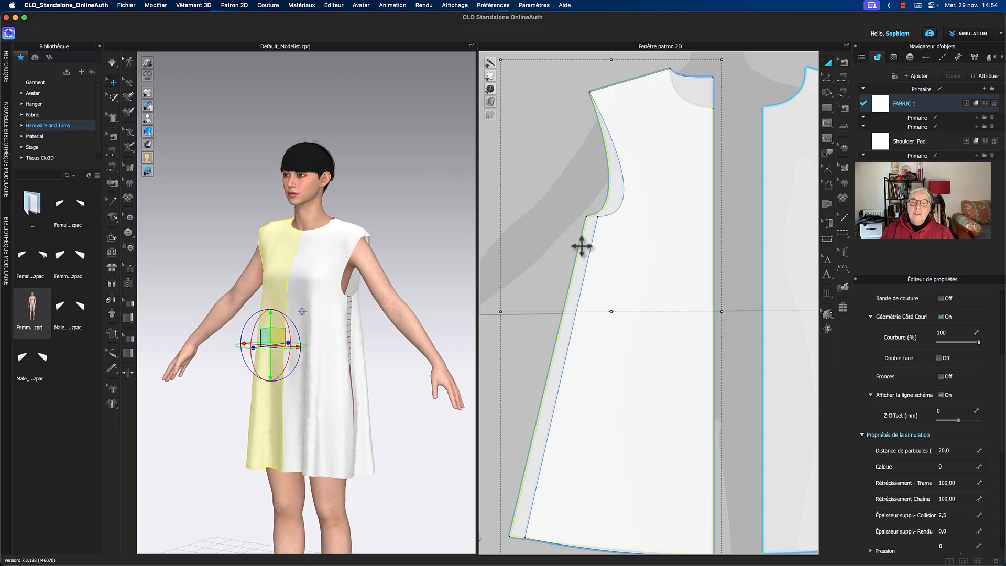
click(618, 212)
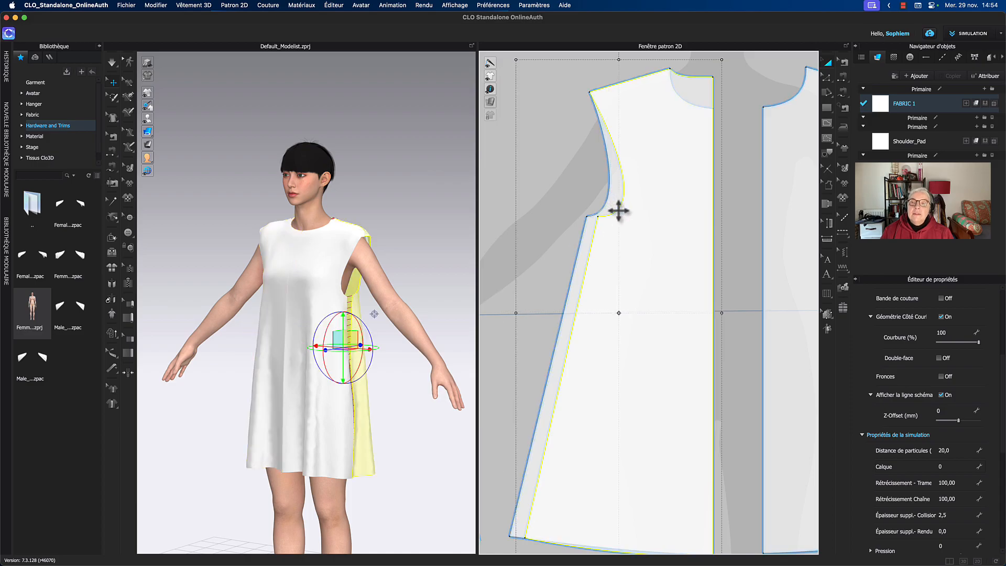
key(z)
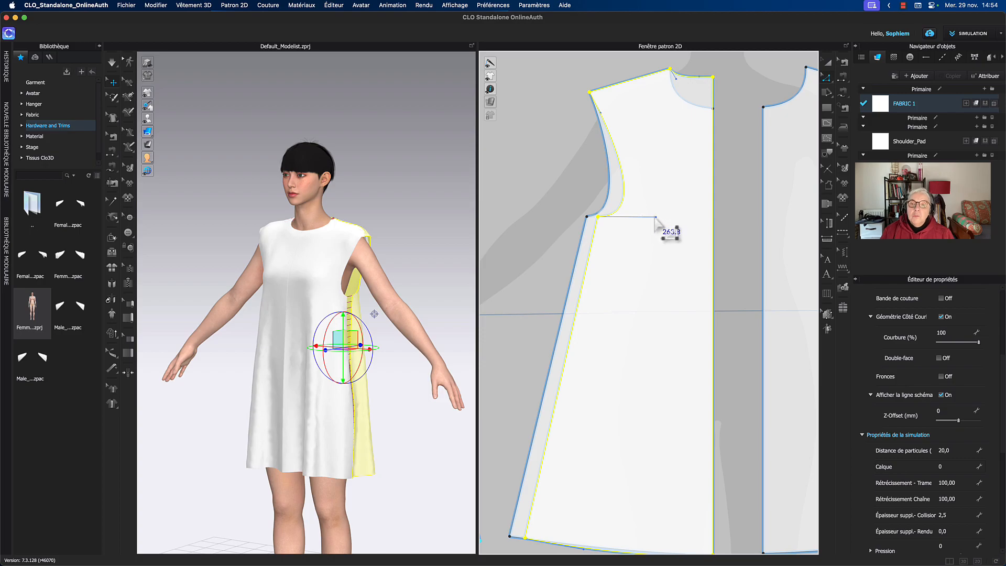
click(656, 218)
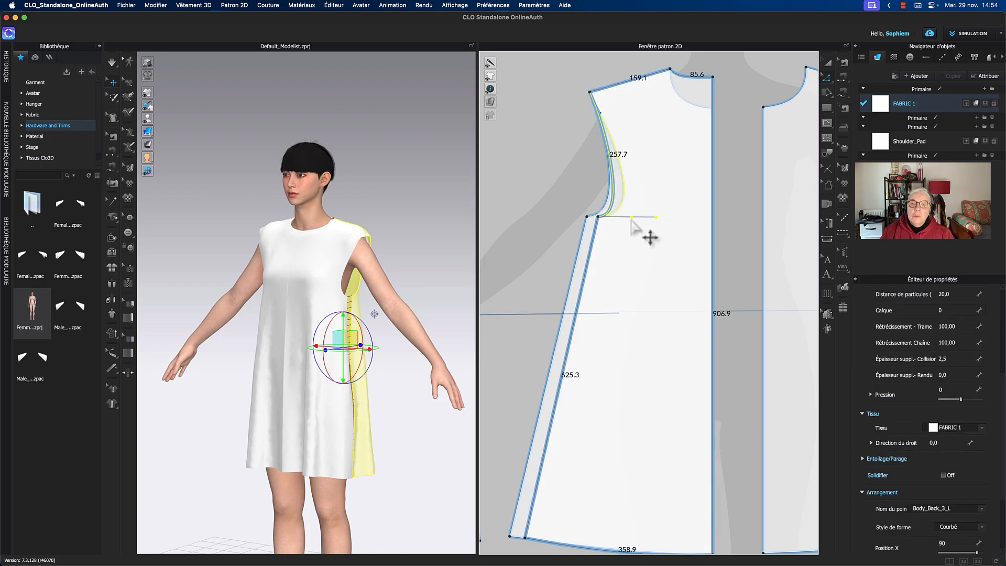
drag(631, 220, 631, 220)
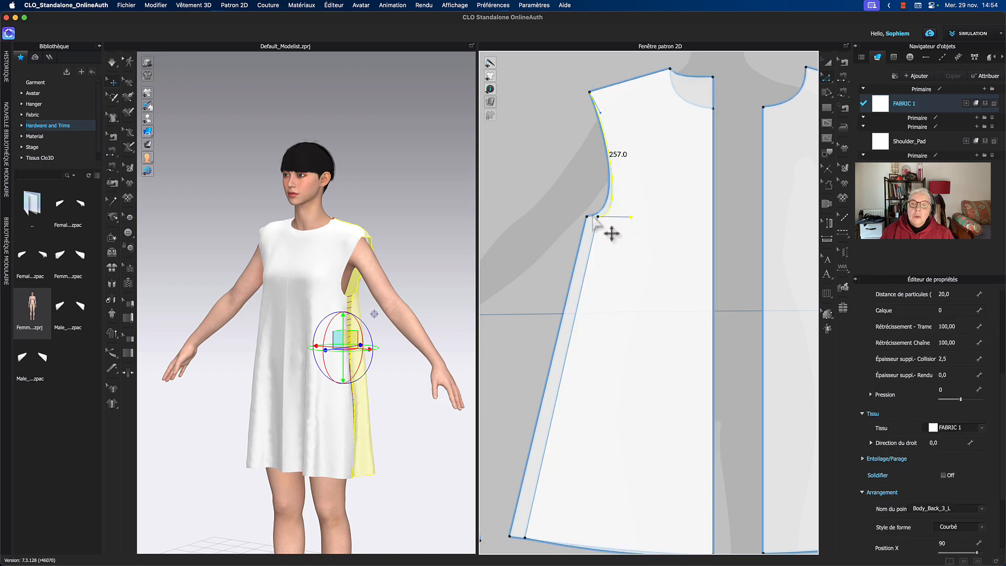
click(592, 216)
drag(629, 215, 640, 222)
click(572, 183)
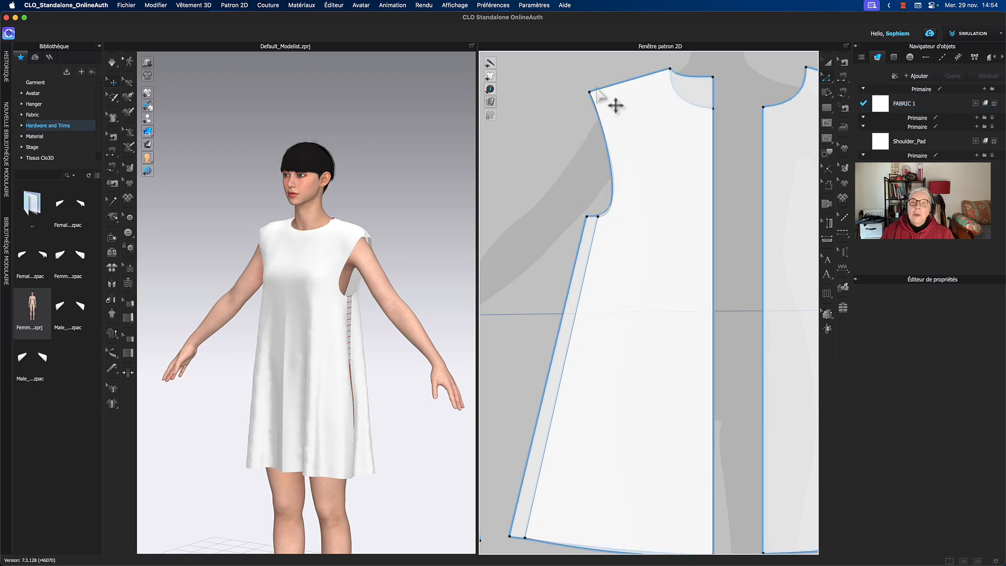
Examine the neckline, shoulder and armhole of the overlaid front and back pieces up close
middle_drag(739, 71, 734, 94)
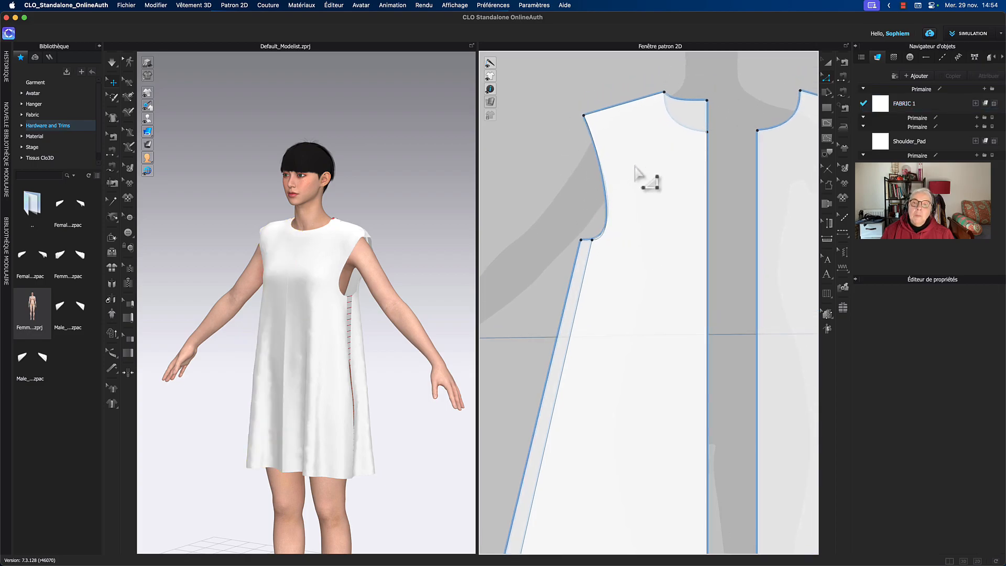
middle_drag(561, 161, 566, 167)
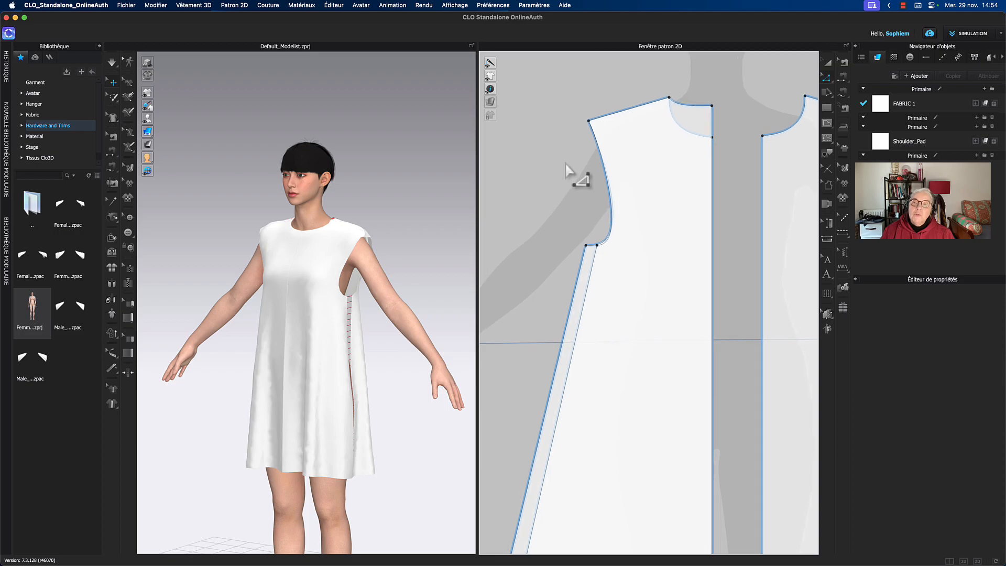
click(697, 109)
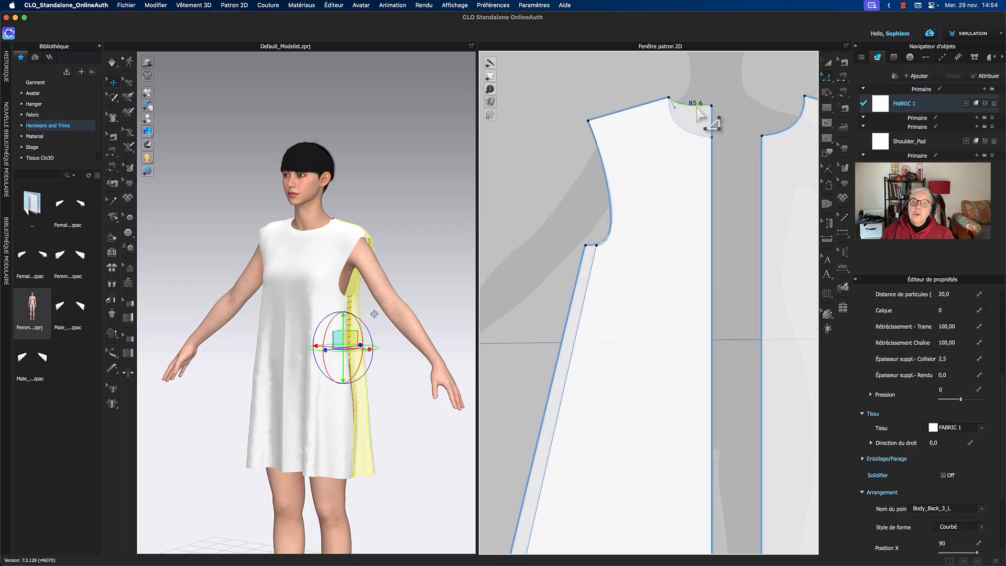
scroll(608, 134, up, 5)
middle_drag(608, 138, 606, 197)
click(609, 117)
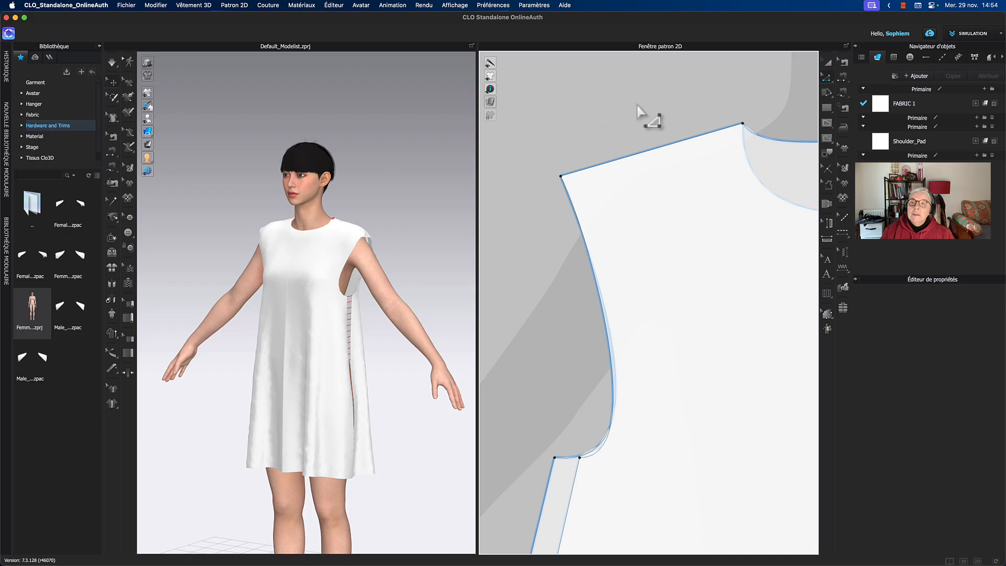
middle_drag(649, 117, 564, 97)
scroll(563, 95, down, 6)
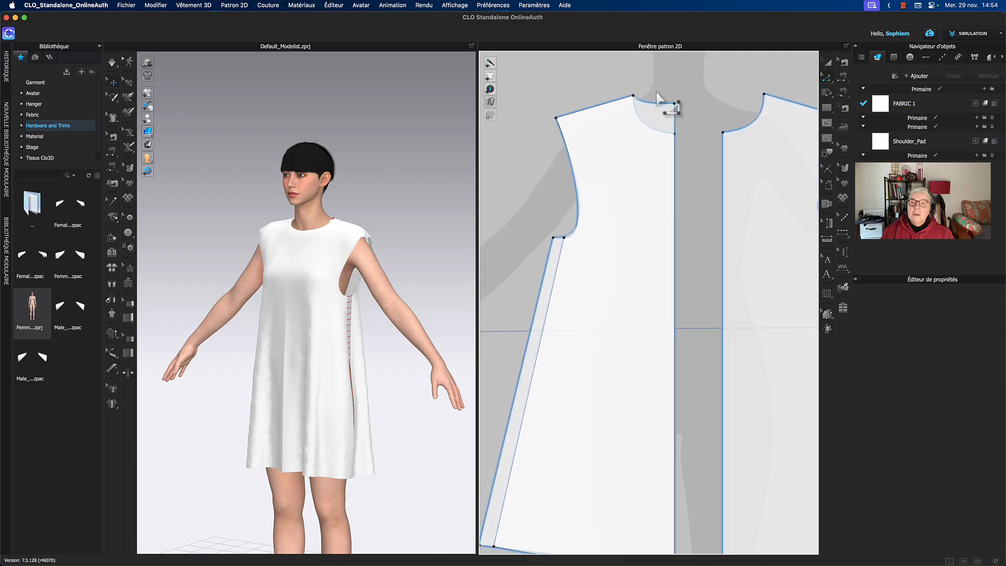
Move the back piece off the overlapping front piece and place it beyond the other front piece
click(828, 63)
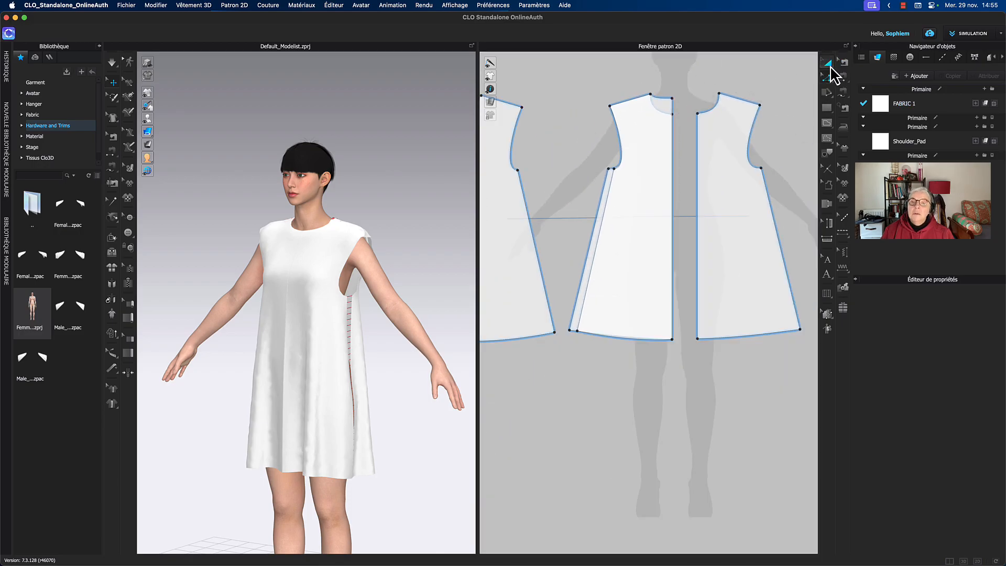
click(629, 283)
drag(631, 274, 770, 275)
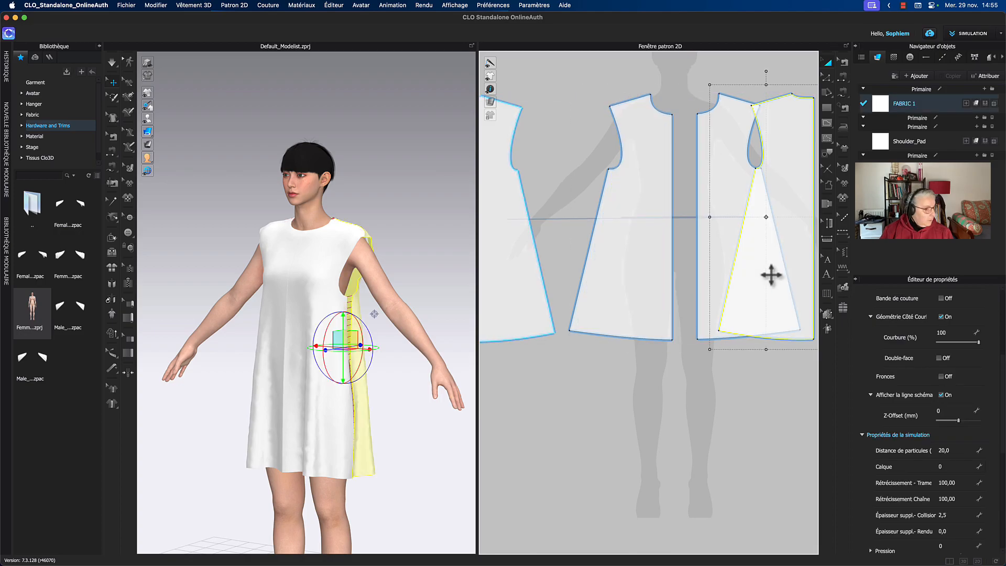
scroll(770, 275, right, 5)
drag(613, 256, 703, 253)
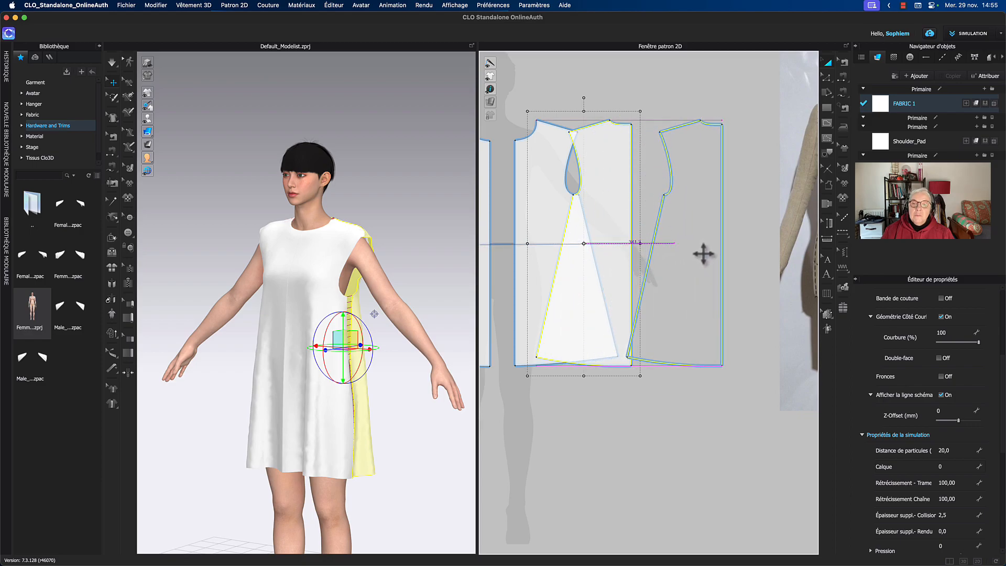
click(769, 87)
Simulate the dress with the reshaped armholes, turn the avatar to face front, and stop the simulation
scroll(650, 163, left, 3)
middle_drag(648, 156, 688, 165)
scroll(692, 170, down, 2)
scroll(695, 173, down, 2)
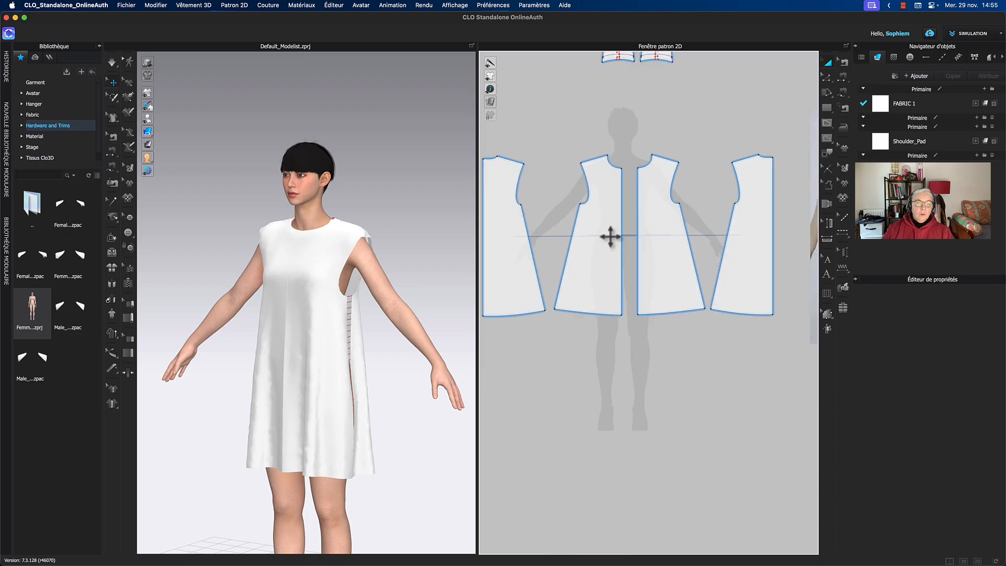
key(space)
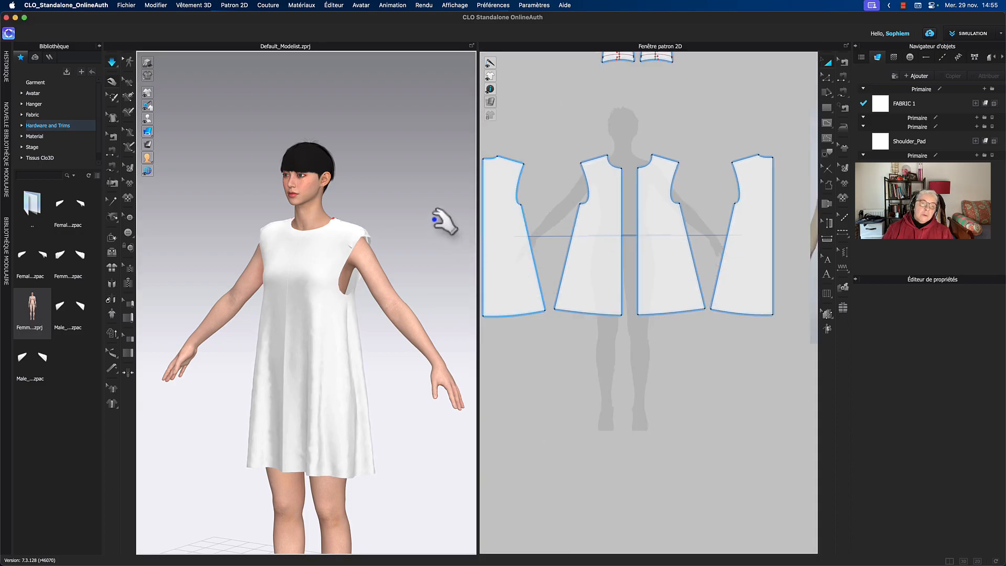
right_drag(432, 241, 452, 235)
key(space)
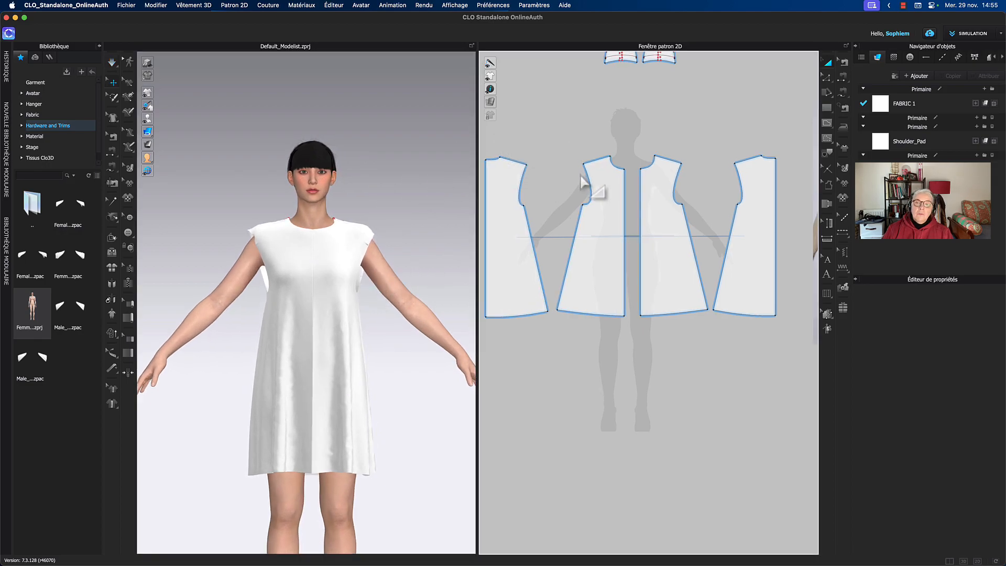
Change the length of the back piece's shoulder line to 120 mm, keeping the Start direction
scroll(595, 218, up, 5)
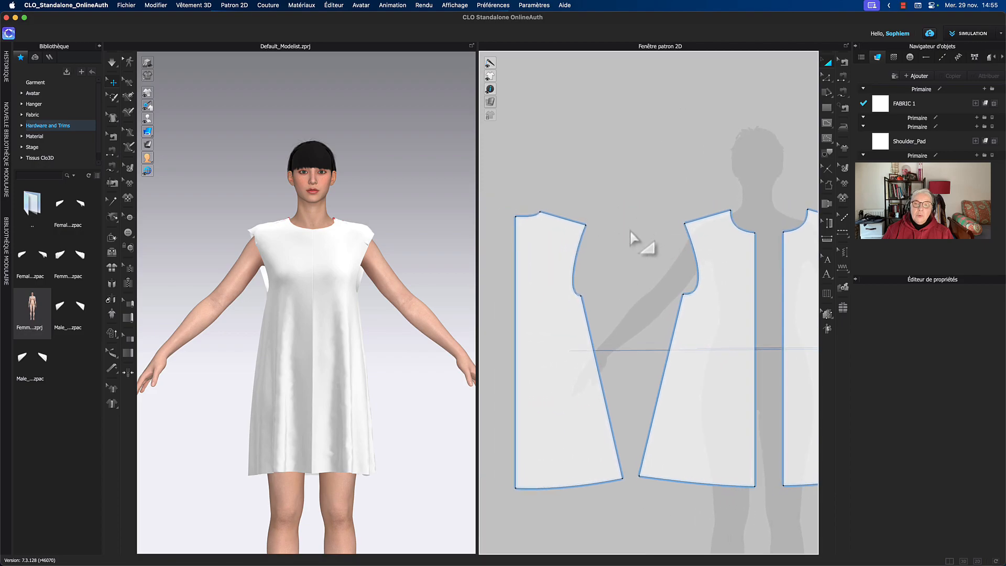
click(576, 222)
right_click(574, 225)
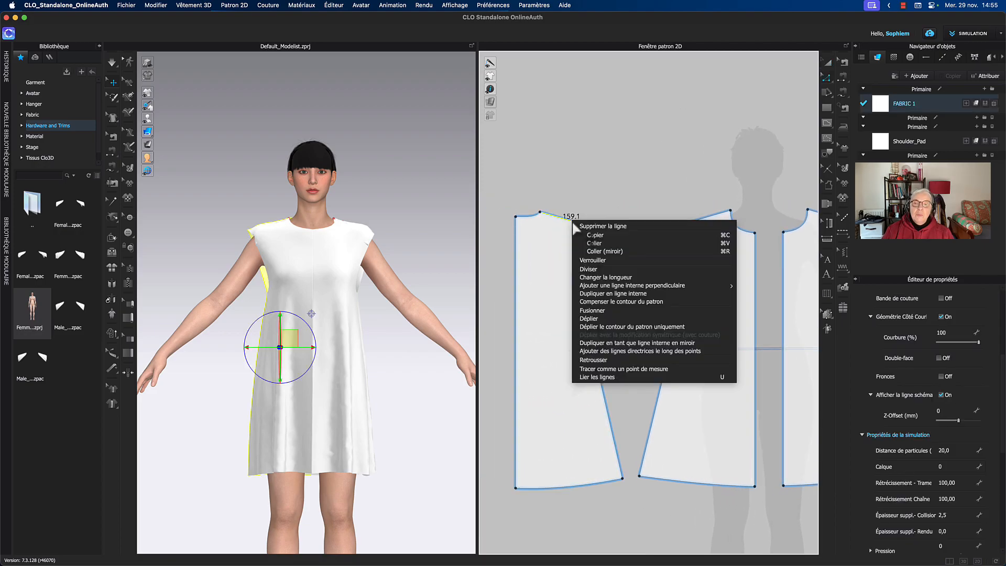
click(631, 278)
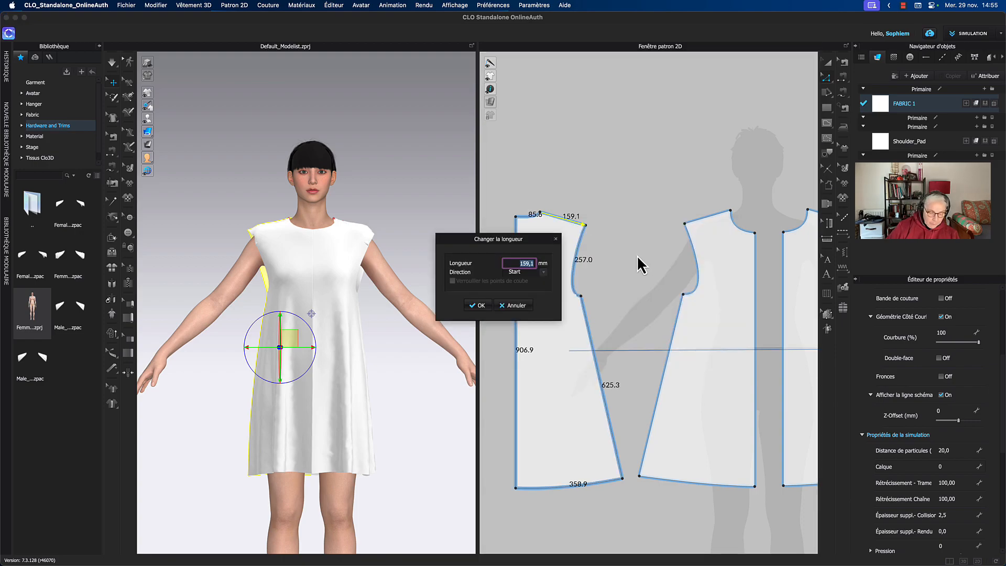
text(120)
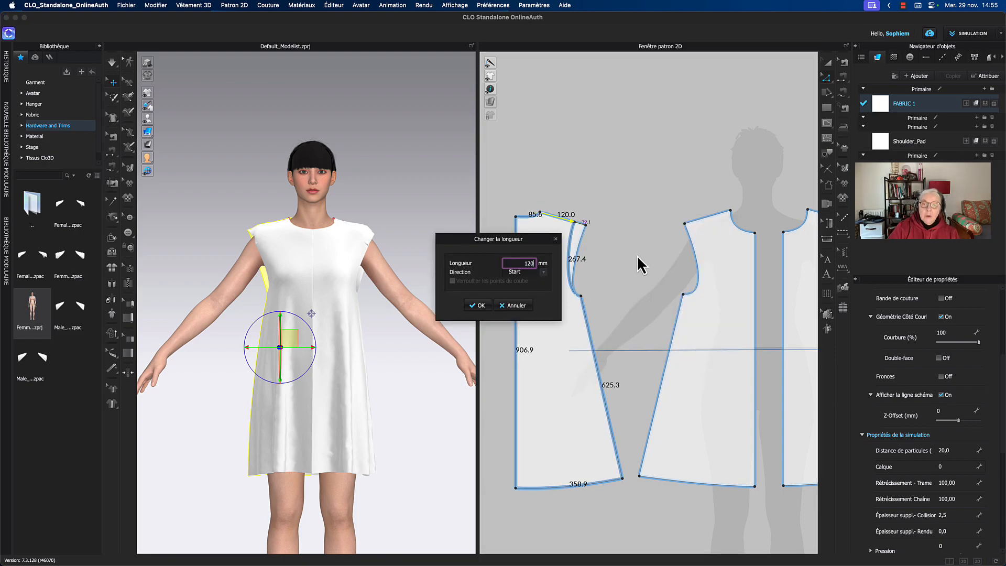
click(480, 305)
Change the length of the front piece's shoulder line to 115 mm, keeping the Start direction
right_click(713, 227)
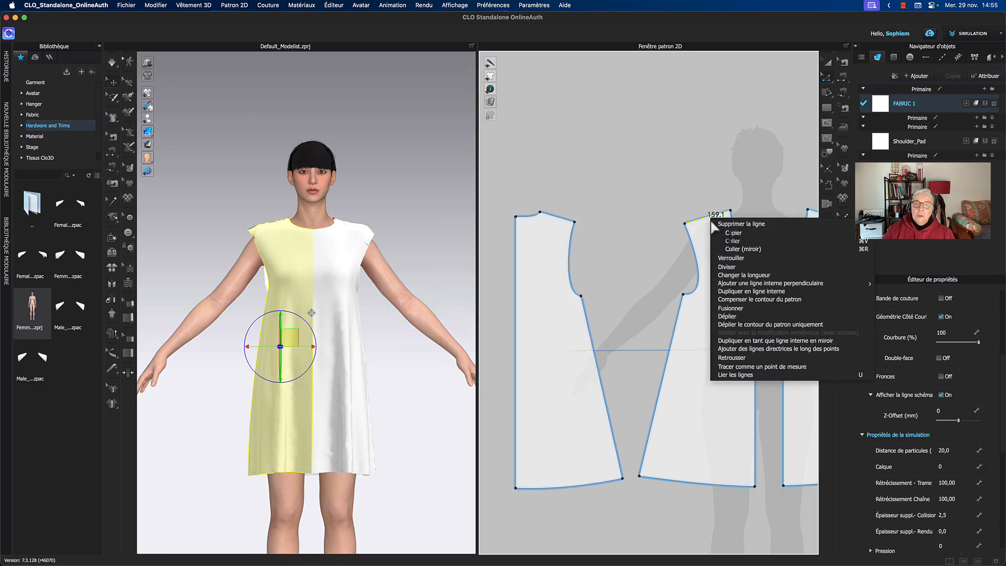
click(731, 275)
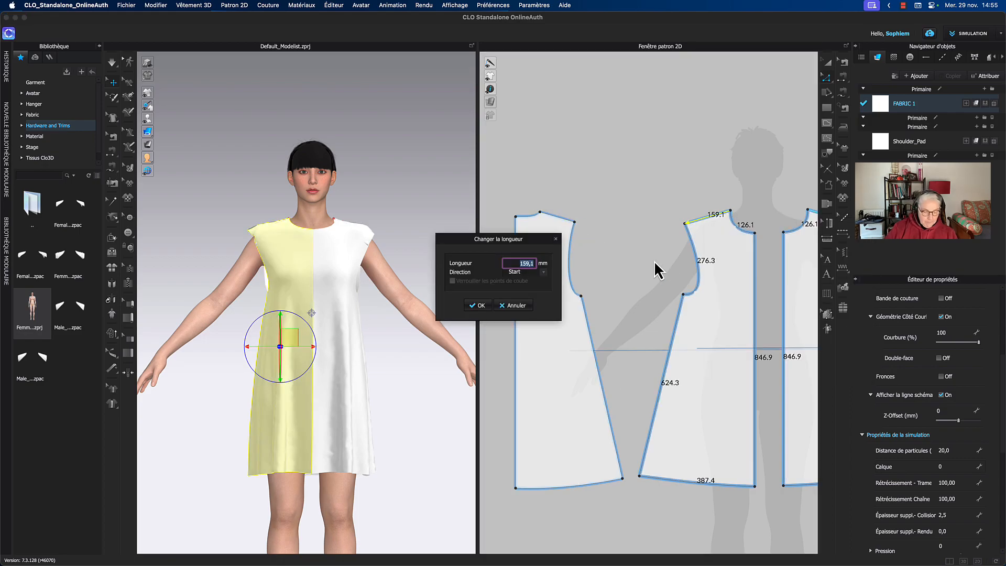
text(11)
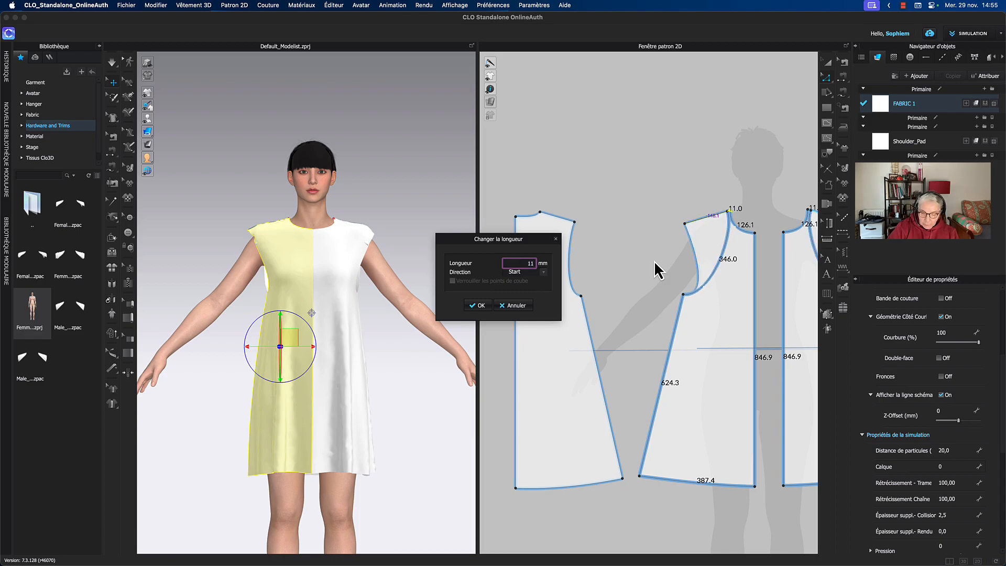
text(5)
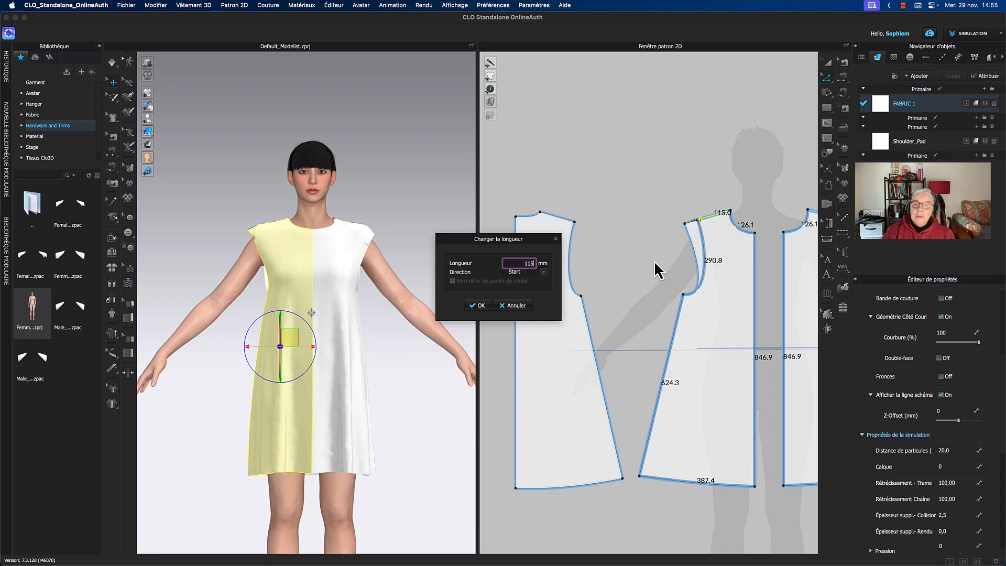
click(483, 306)
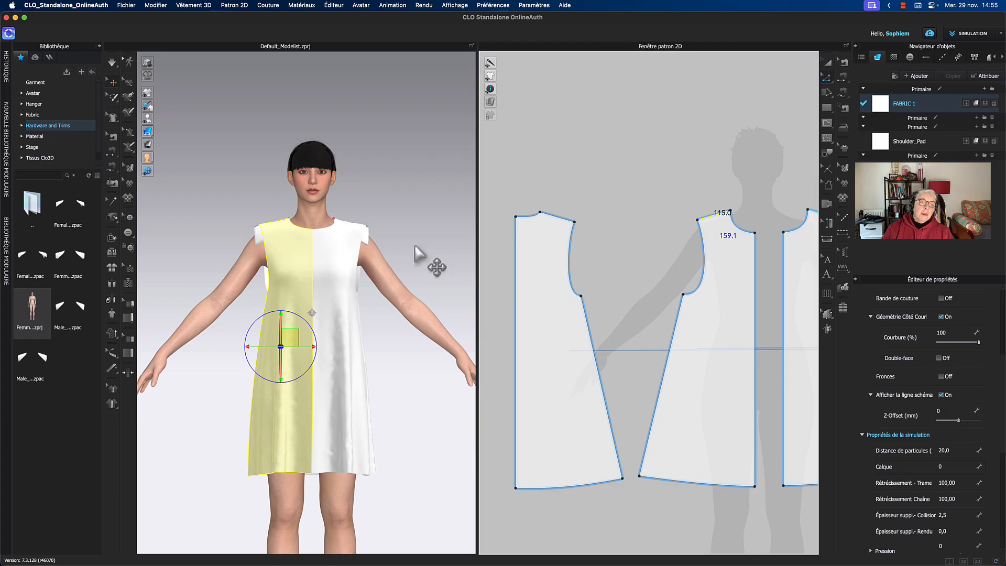
Simulate the dress with the shortened shoulders and turn the avatar to a three-quarter view
key(space)
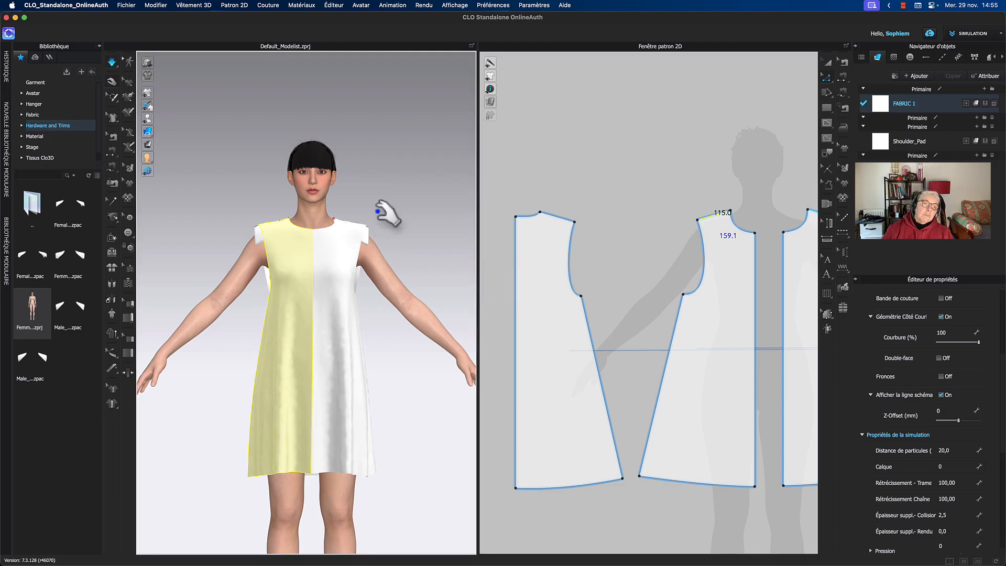
right_drag(405, 225, 383, 230)
right_drag(651, 288, 629, 288)
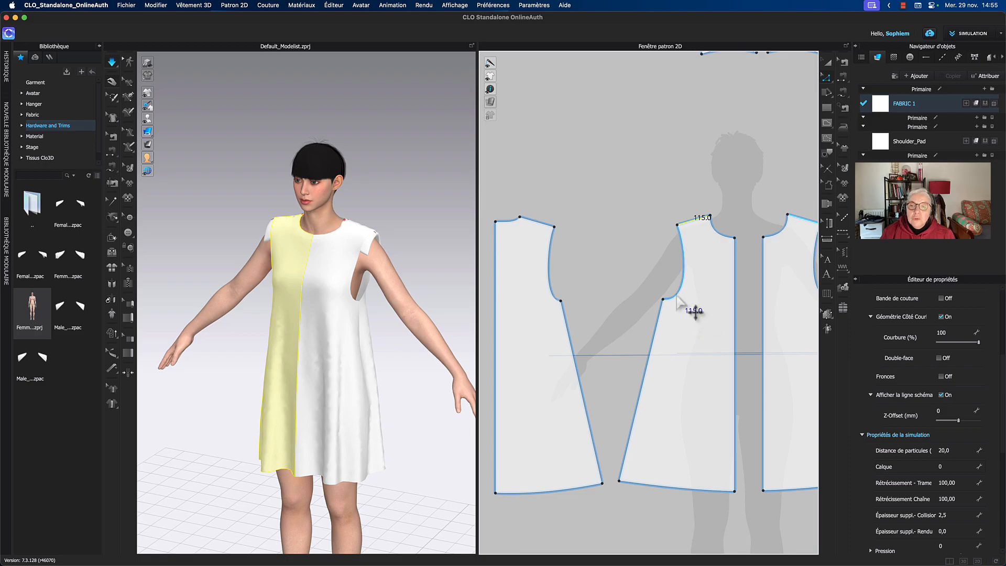
Adjust the underarm curve of the front armhole slightly and simulate the dress again, viewing it from the front
drag(692, 302, 687, 302)
key(space)
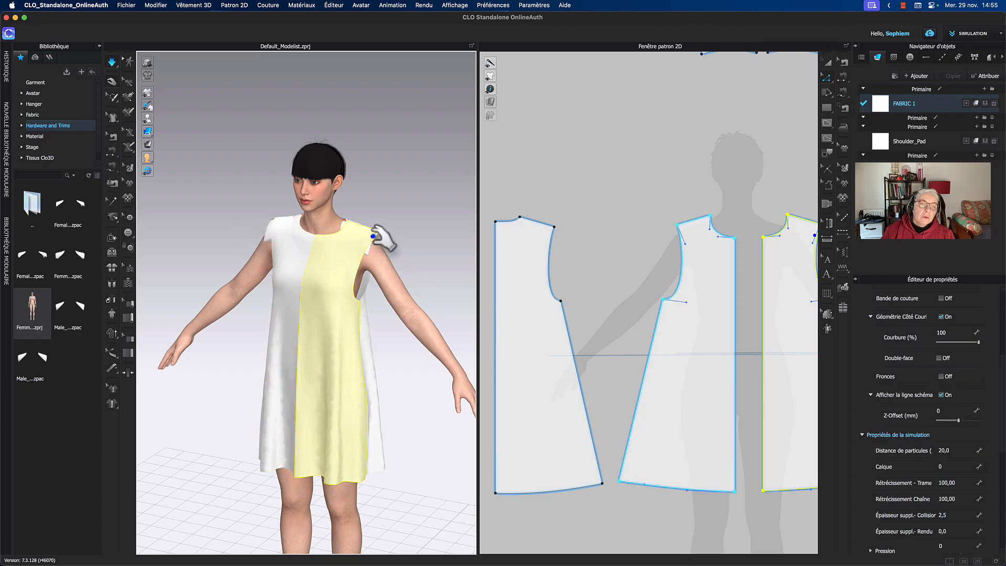
click(283, 243)
click(367, 206)
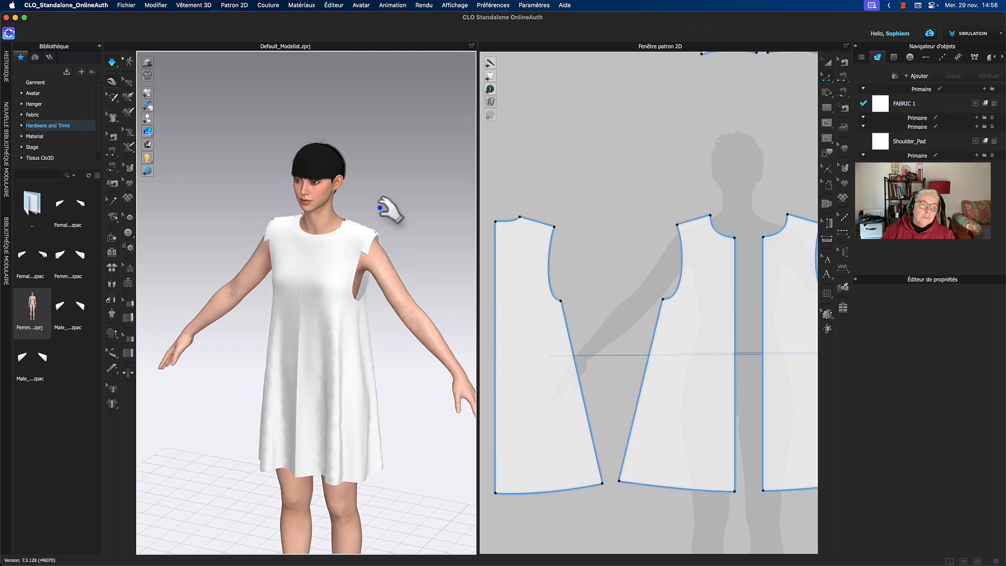
right_drag(390, 207, 403, 208)
middle_drag(401, 207, 400, 198)
View the reference photo of the yellow coat beside the pattern pieces
middle_drag(574, 200, 550, 225)
scroll(571, 195, down, 3)
scroll(682, 208, down, 3)
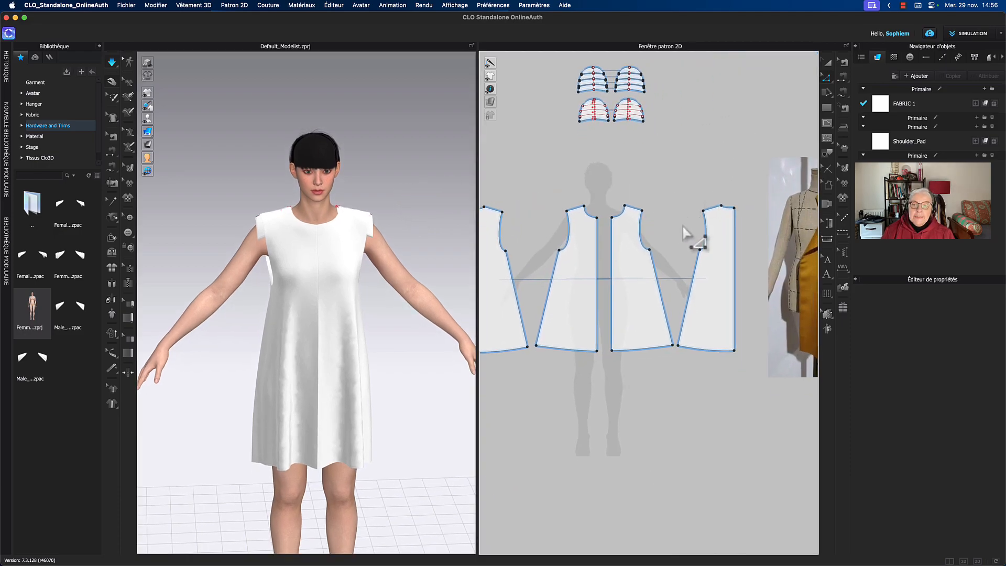
middle_drag(667, 209, 606, 203)
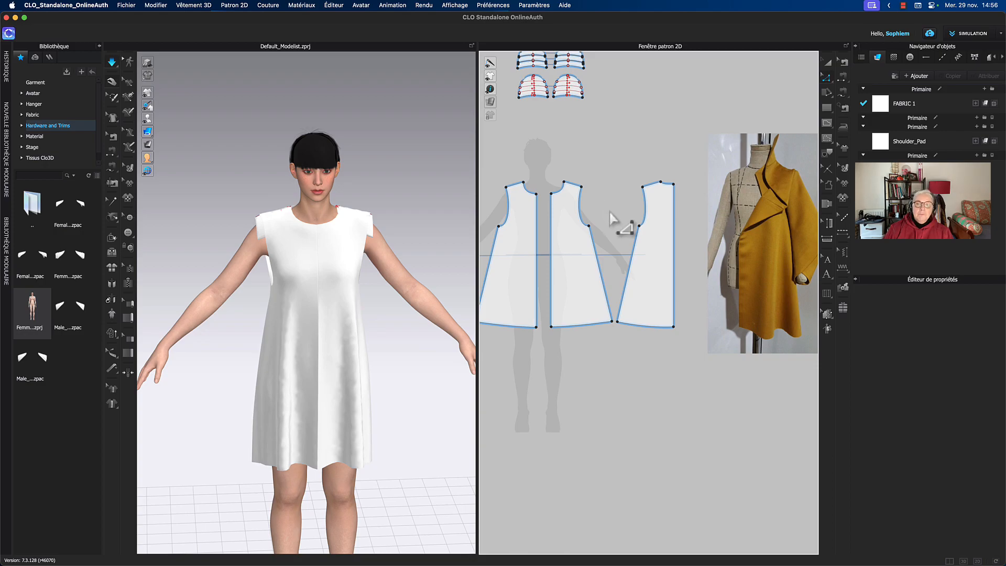
middle_drag(608, 212, 623, 218)
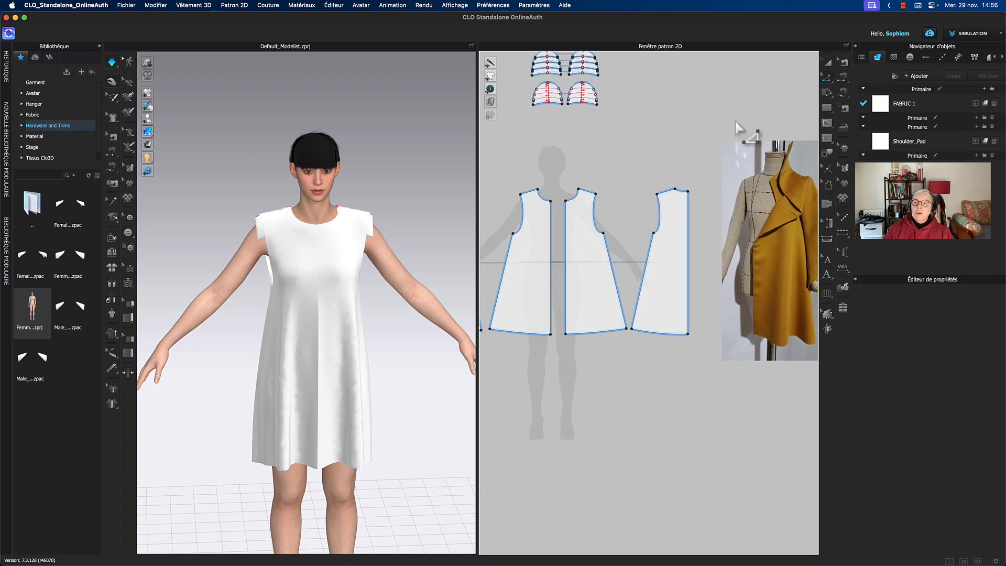
Flare the front piece at the hem with Volume (point), pivoting on a line from mid-shoulder to hem, and simulate the dress
click(830, 93)
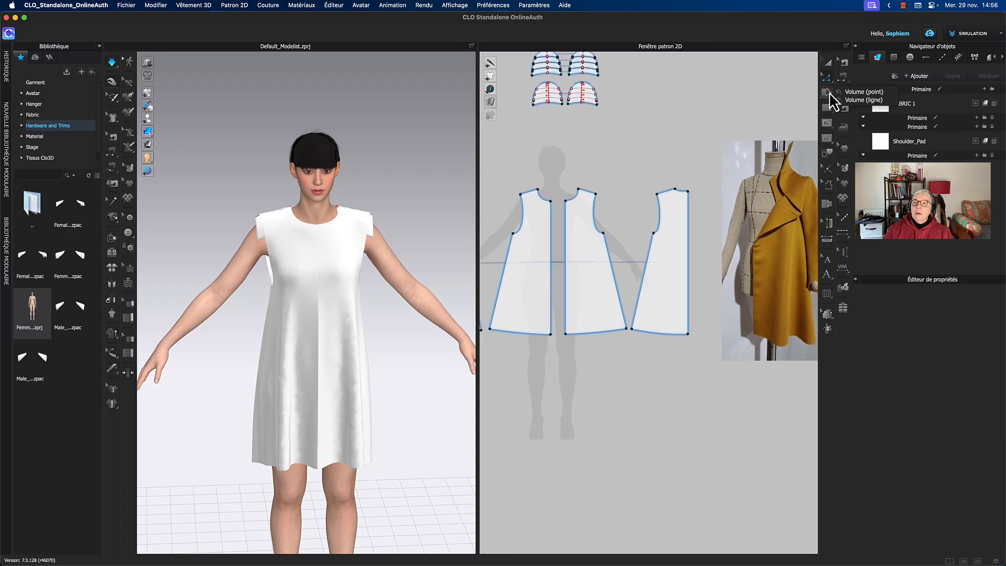
click(860, 92)
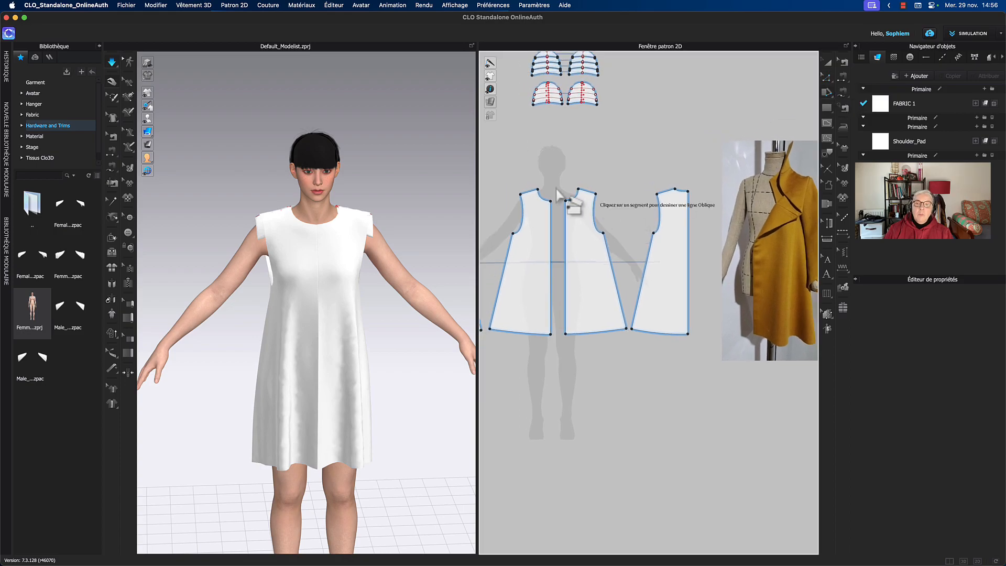
click(587, 193)
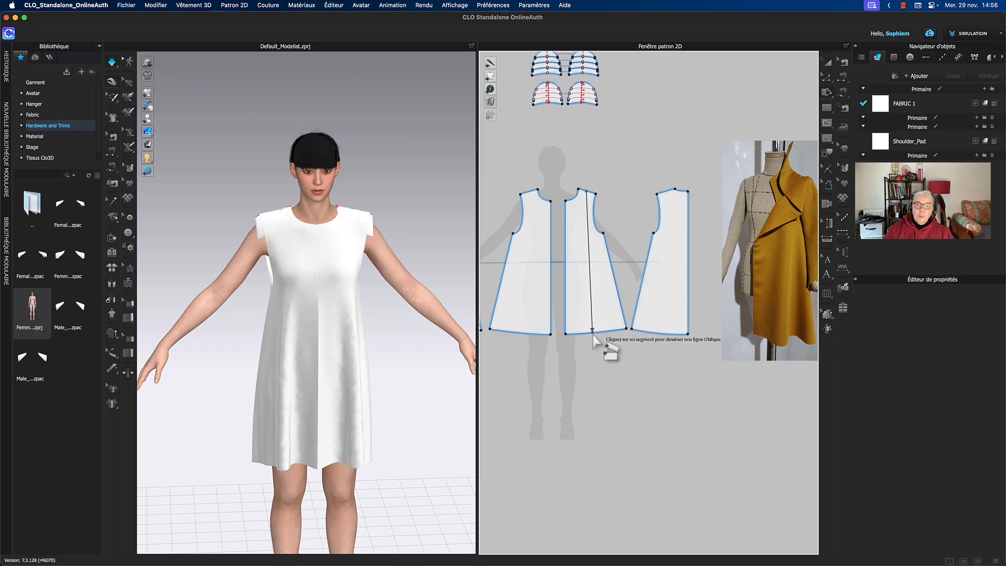
click(592, 332)
click(603, 275)
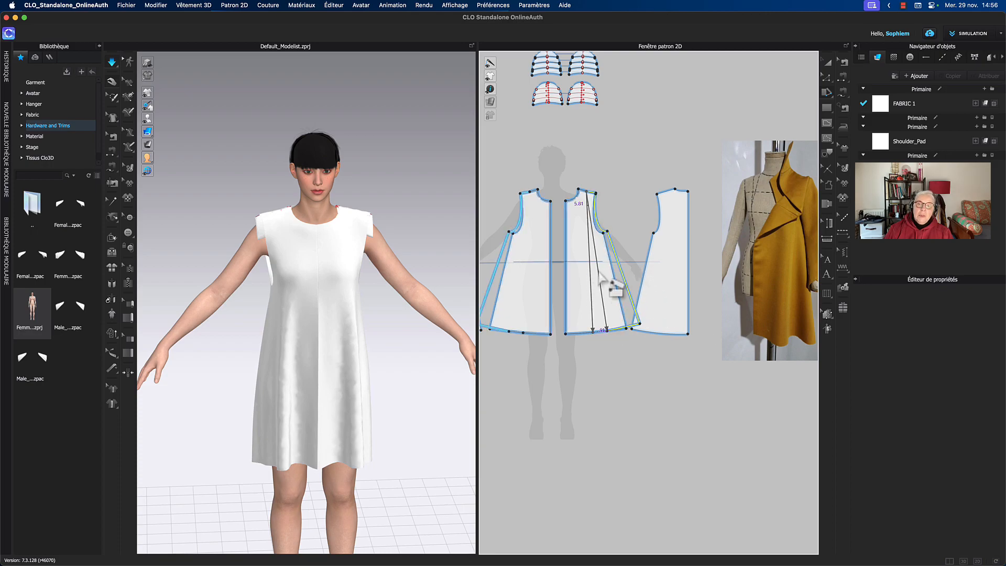
click(600, 273)
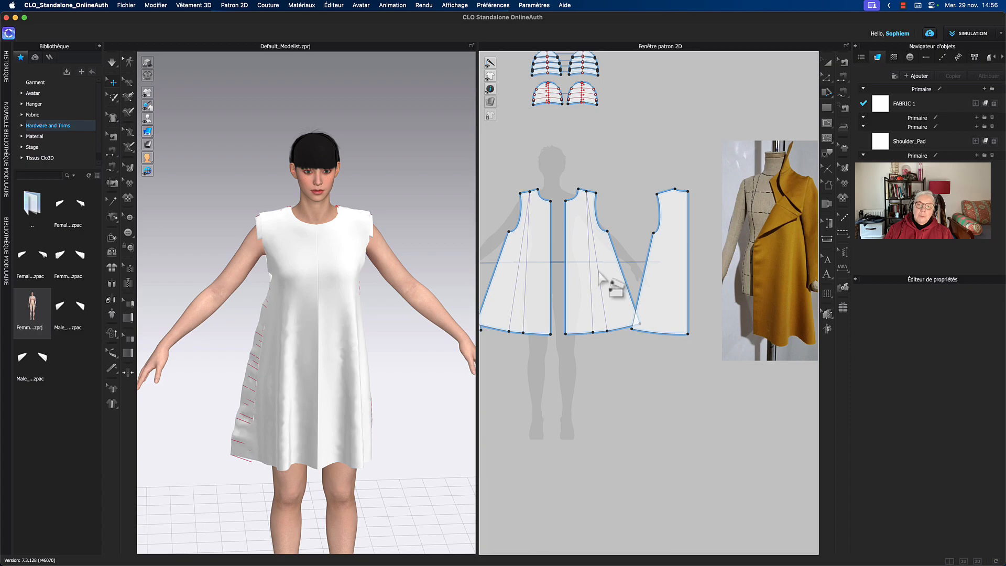
key(space)
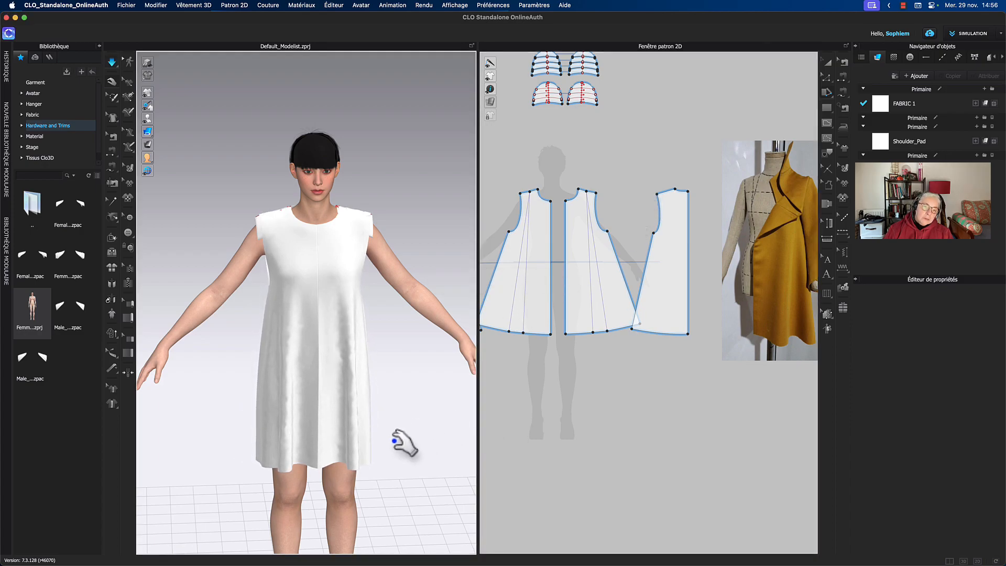
right_drag(418, 397, 395, 395)
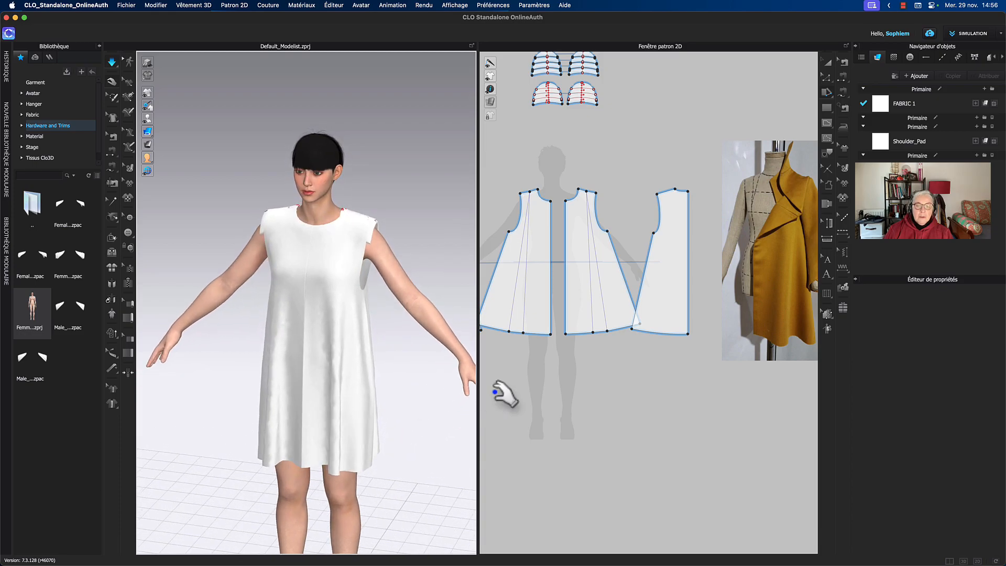
Flare the back piece with Volume (point) along a line from mid-shoulder to hem, opening the hem by about 72 mm
right_drag(573, 404, 595, 410)
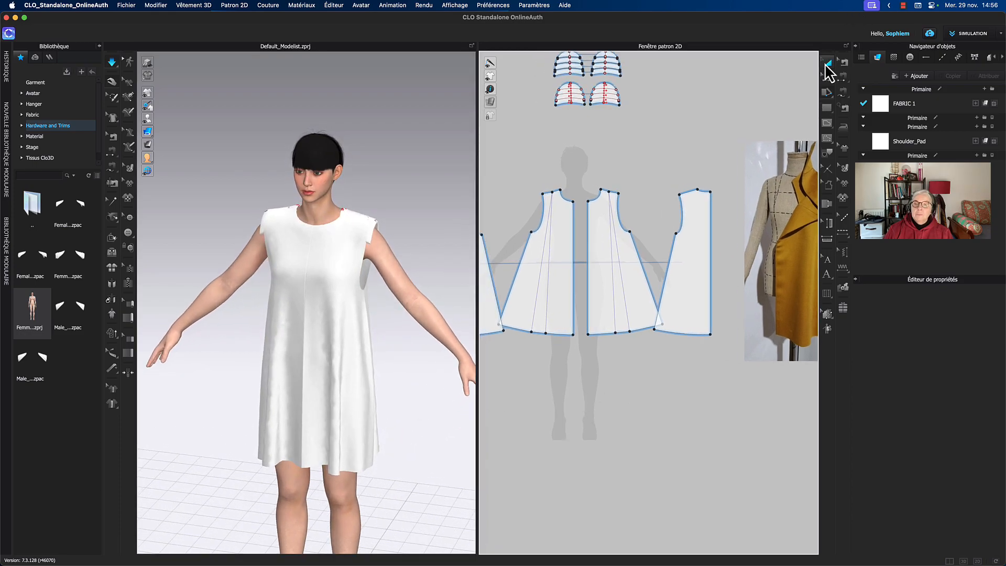
right_drag(640, 157, 606, 146)
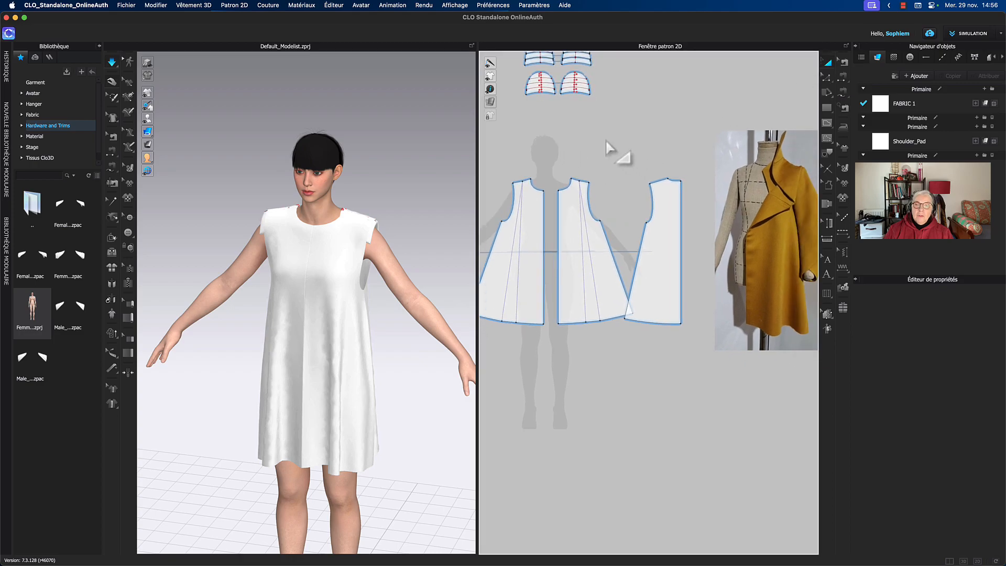
click(829, 93)
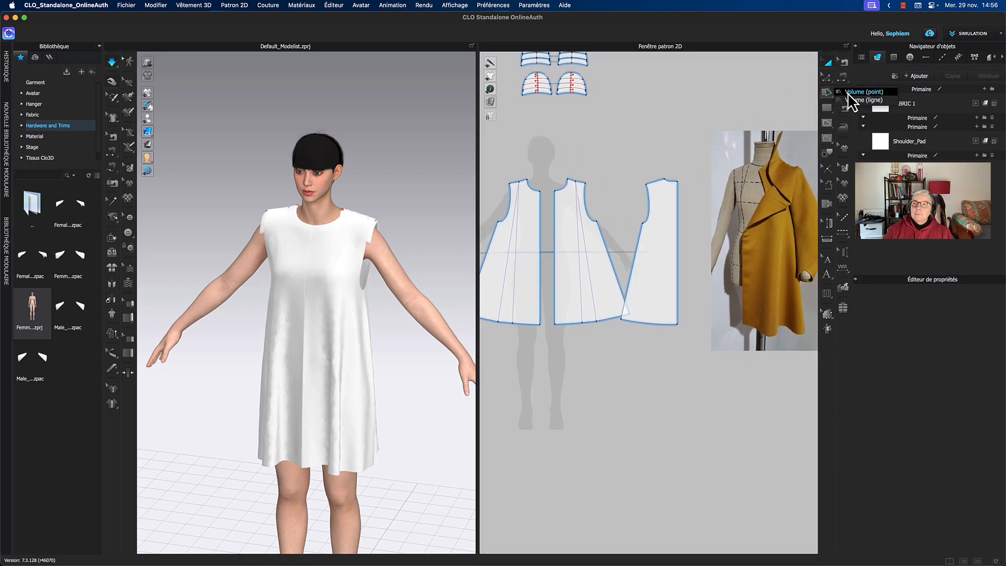
click(851, 94)
click(656, 184)
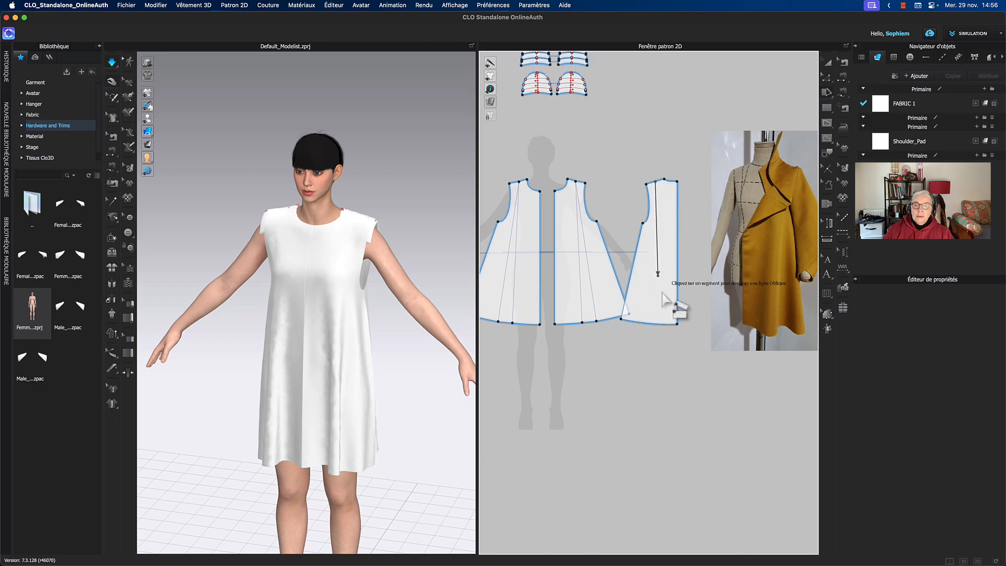
click(653, 323)
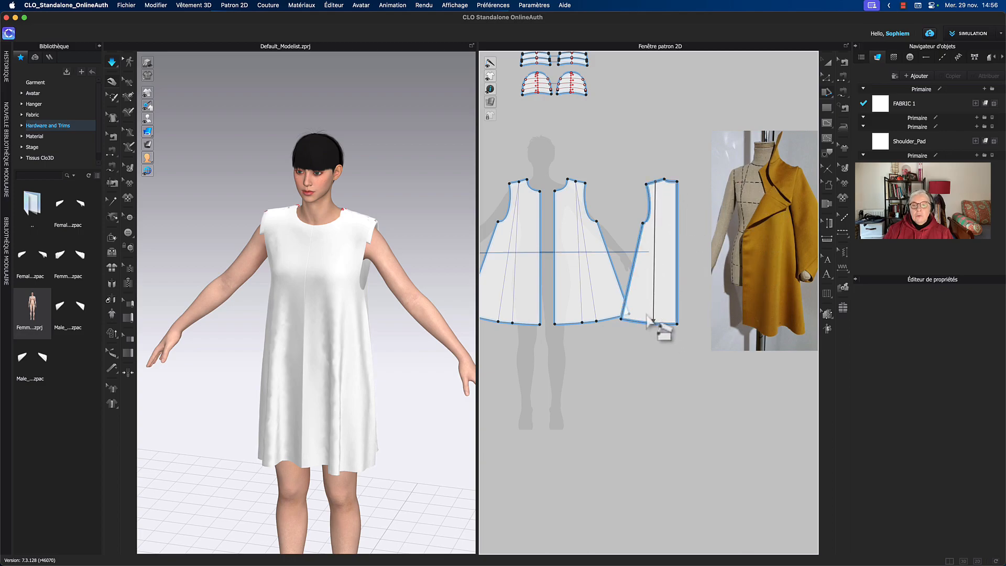
click(645, 318)
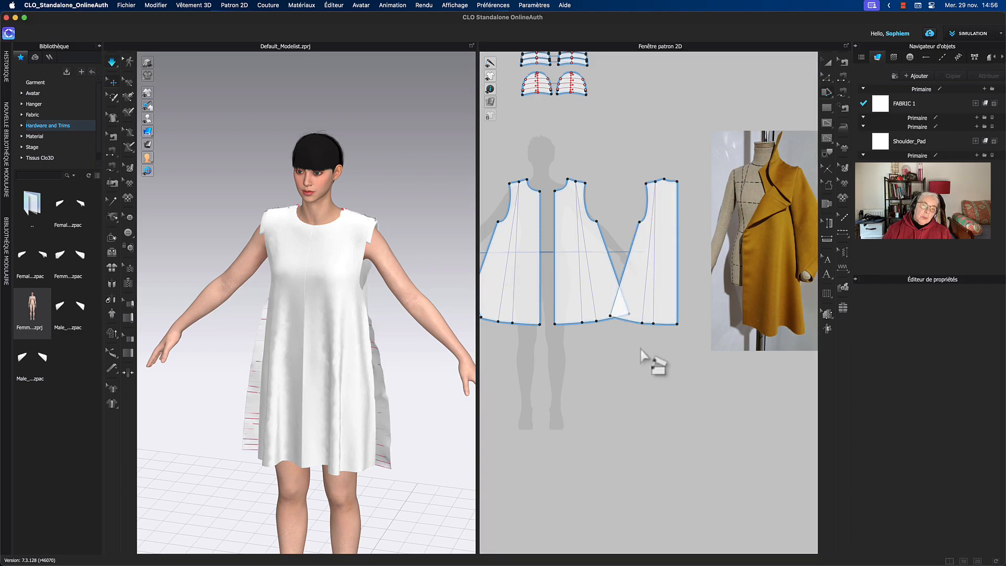
Simulate the dress with the flared back piece and turn the avatar to view it from behind
key(space)
right_drag(422, 386, 332, 382)
click(352, 400)
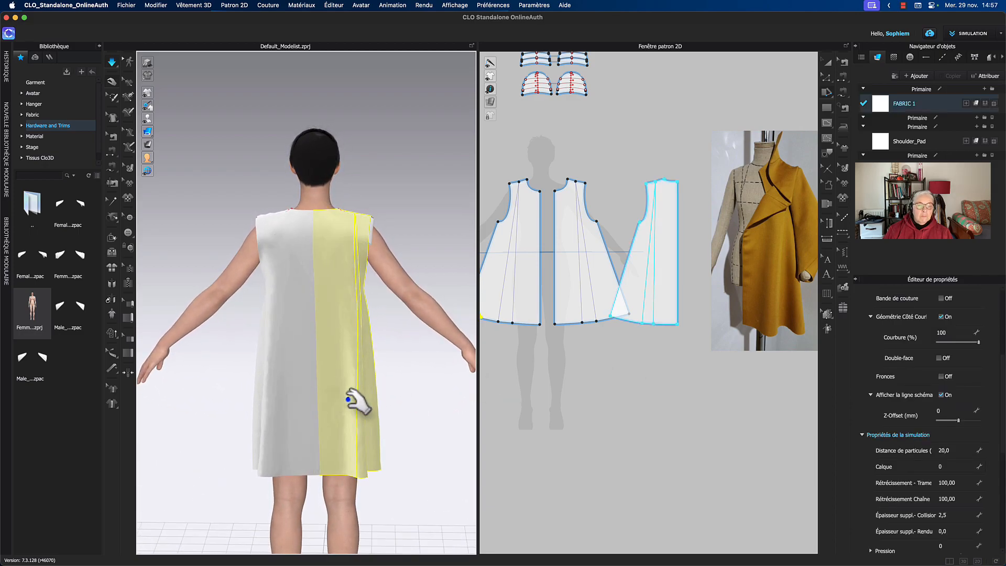
click(674, 354)
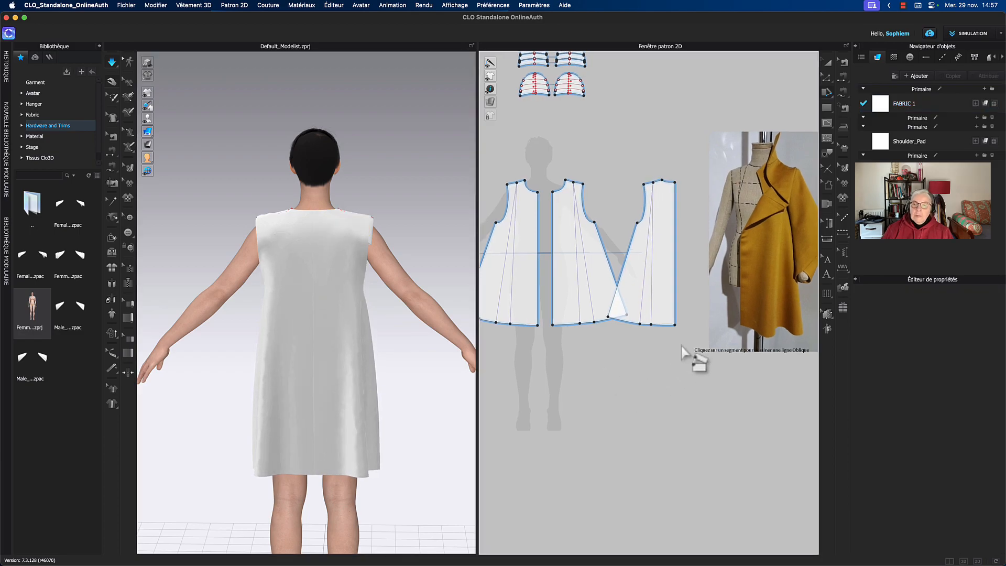
Add a point on the back piece's centre back line at waist level, about 426 mm below the neckline
click(828, 63)
mouse_move(671, 259)
middle_down()
mouse_move(669, 236)
mouse_move(692, 252)
mouse_move(679, 260)
middle_up()
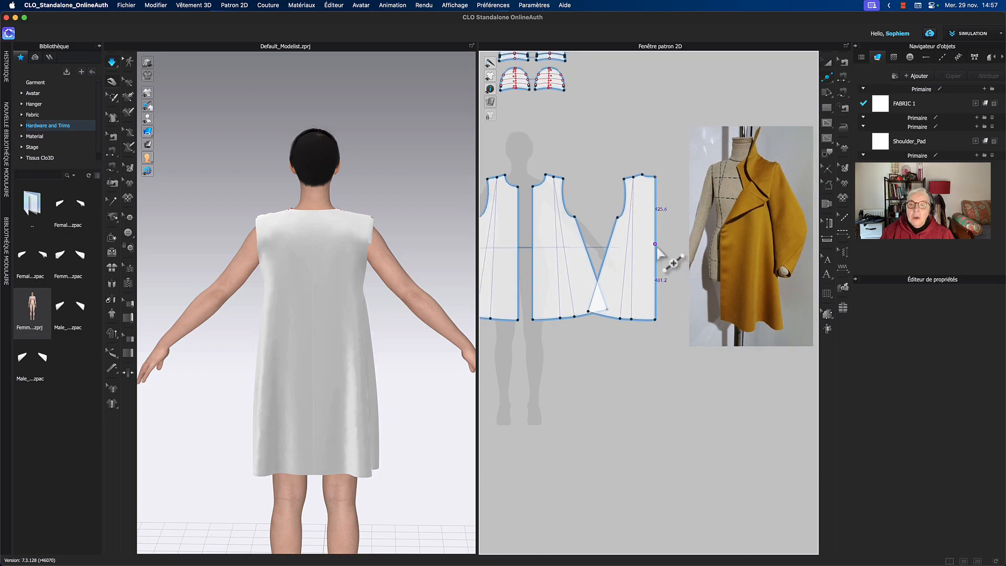
click(658, 250)
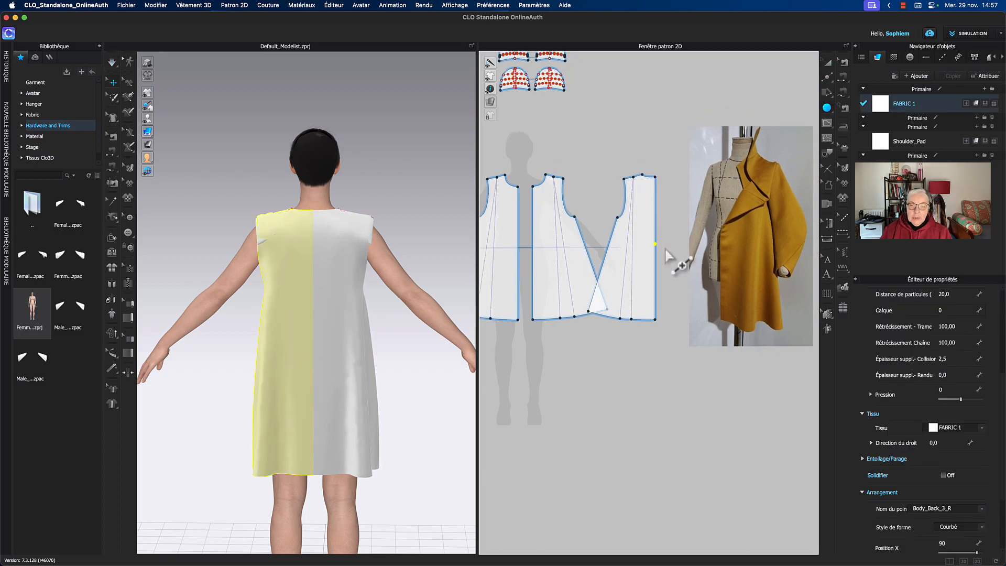
Move the back piece's centre back hem corner slightly outward, simulate the dress and view it from the side
key(z)
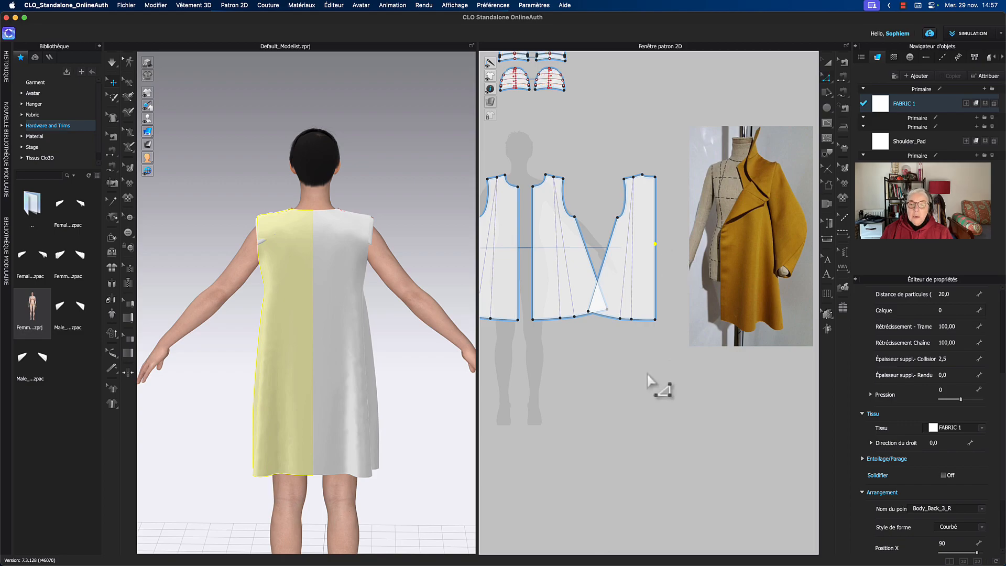
click(656, 320)
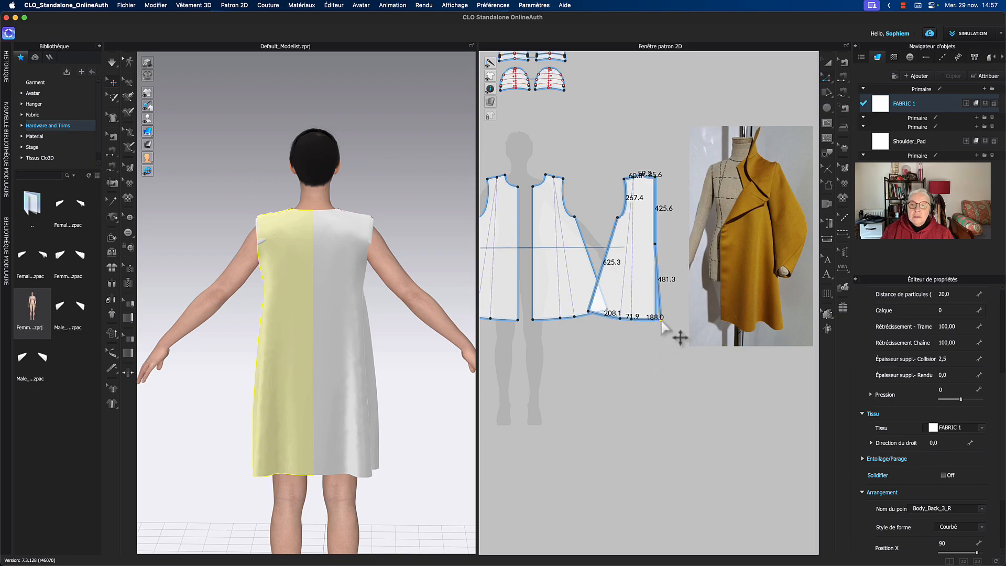
click(661, 320)
key(space)
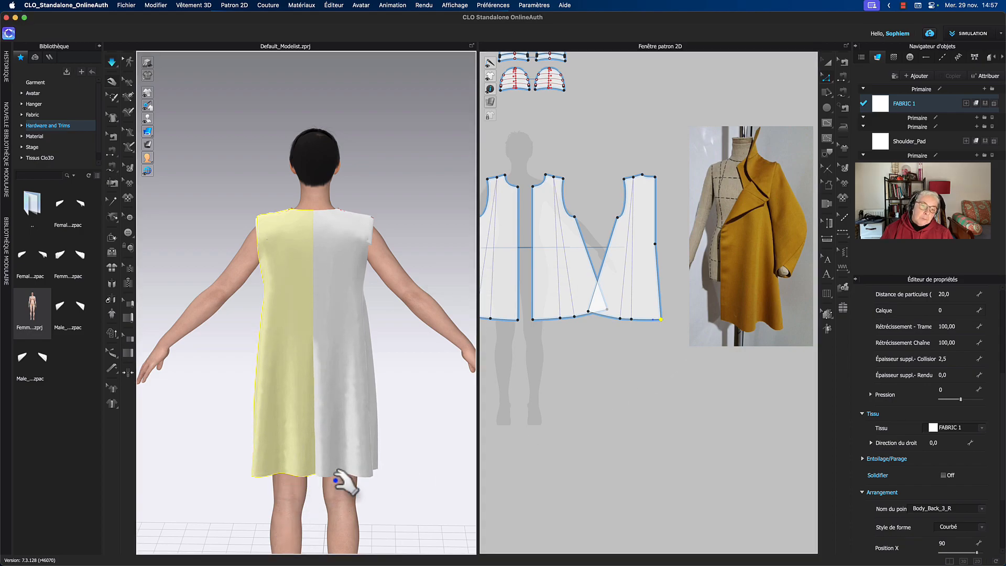
right_drag(374, 381, 423, 377)
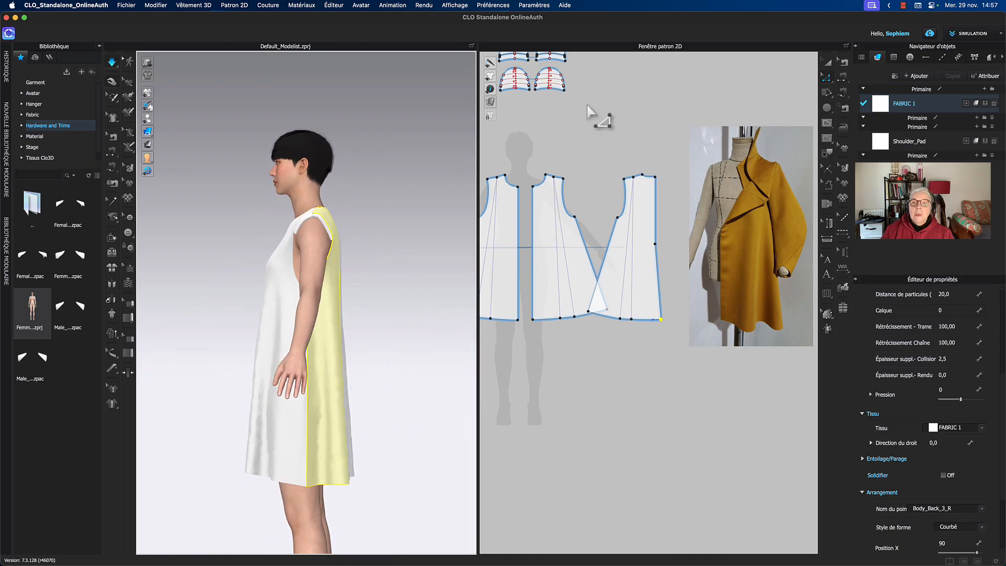
Divide the upper centre back line into two lines, with Line 1 measuring 70 mm from the neckline
scroll(652, 206, up, 4)
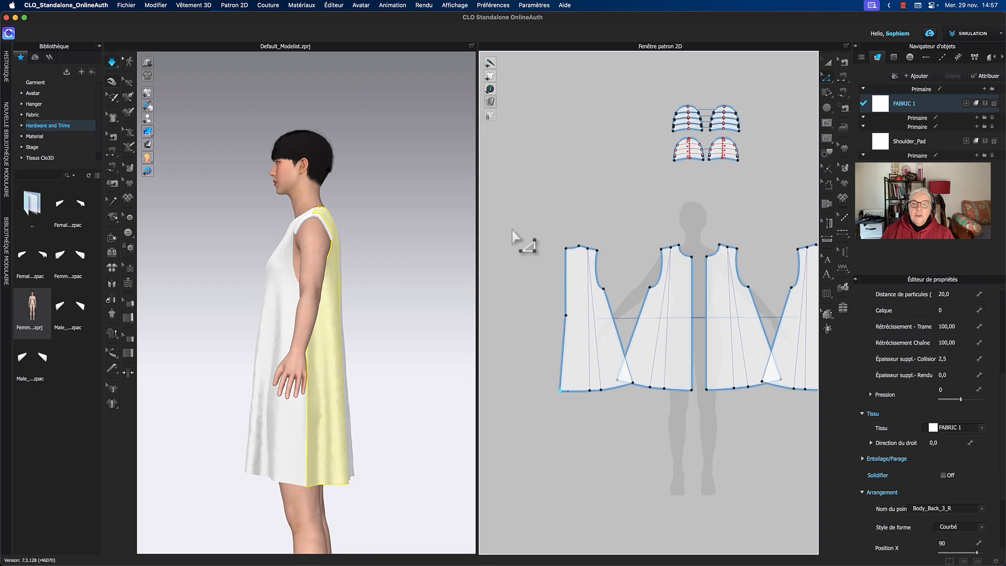
scroll(589, 257, up, 4)
middle_drag(589, 252, 547, 164)
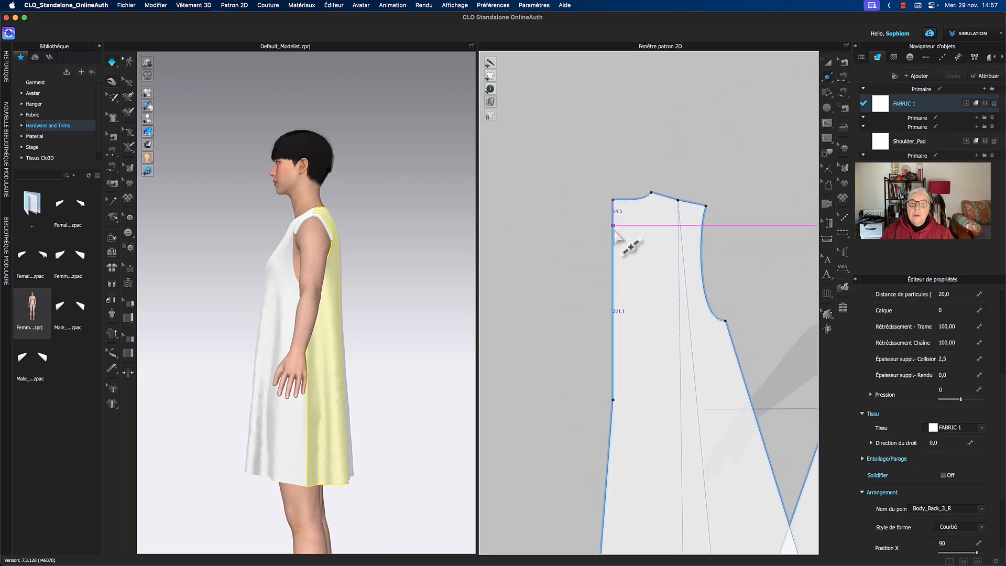
right_click(615, 234)
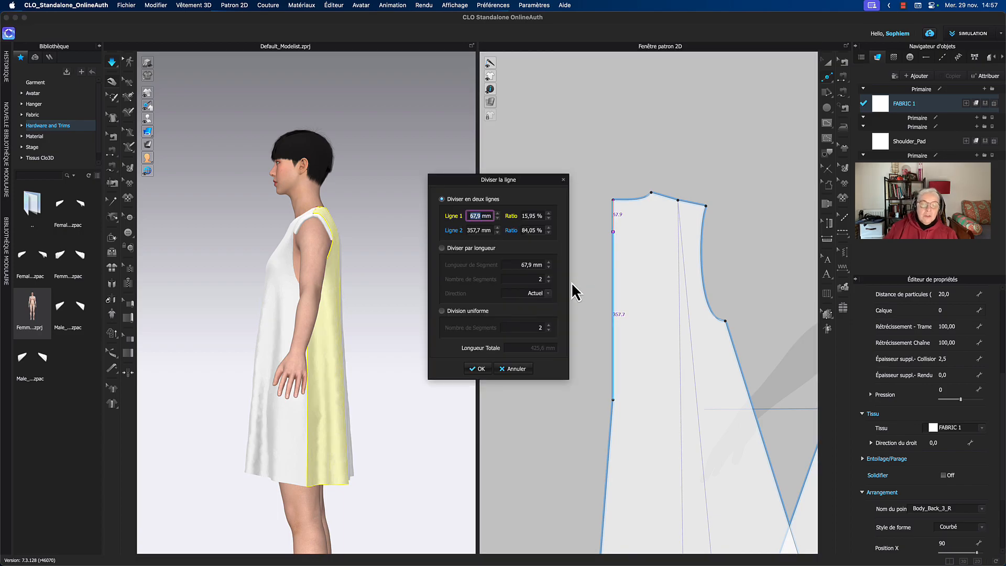
text(70)
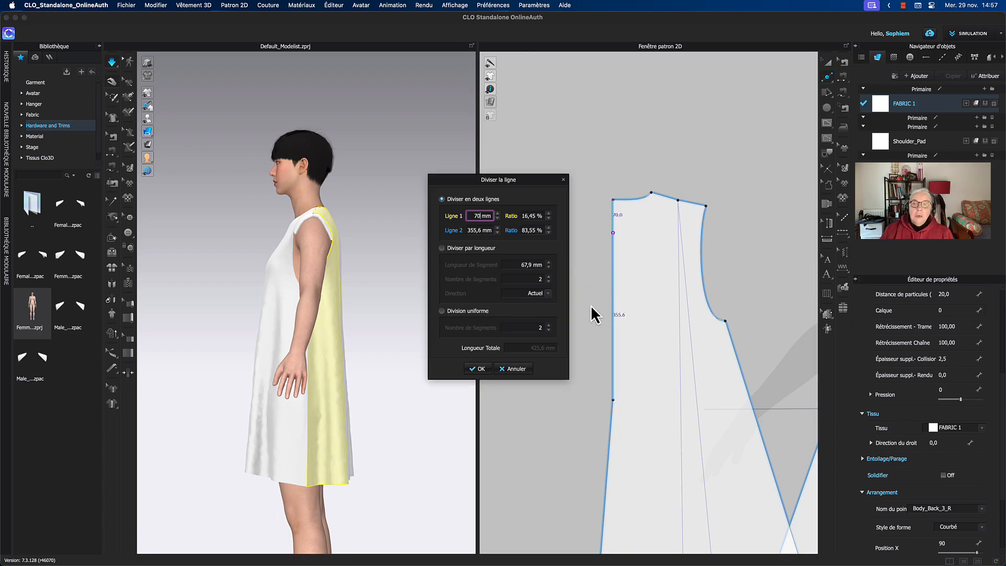
click(478, 369)
Move the centre back neck point 5 mm inward along the neckline
middle_drag(599, 204, 597, 223)
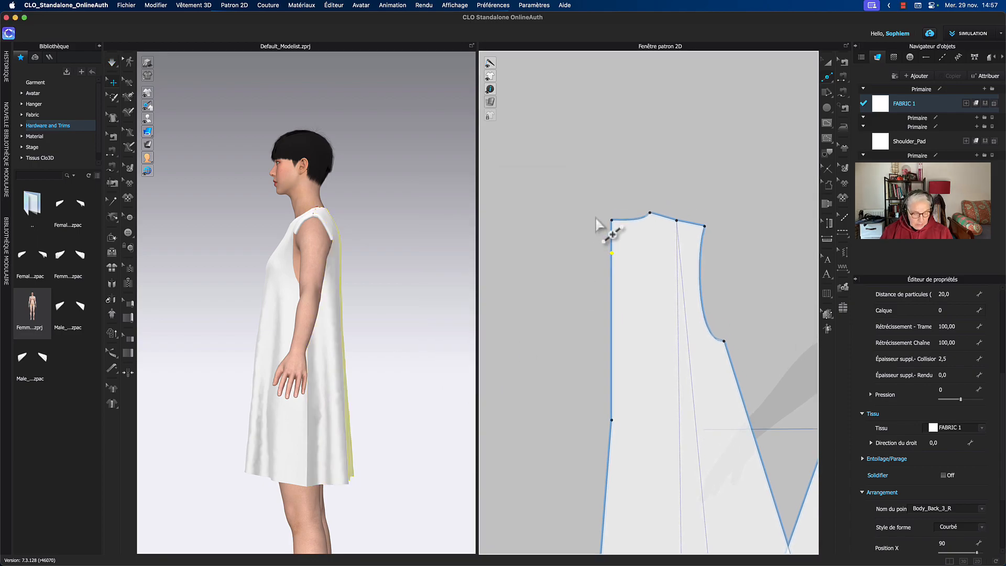
scroll(609, 229, up, 2)
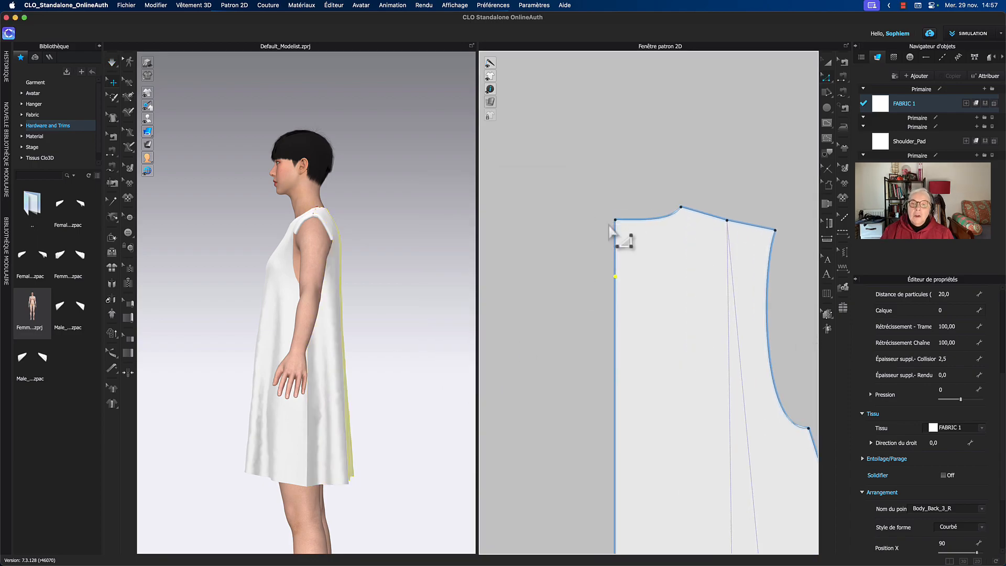
click(636, 241)
right_click(618, 221)
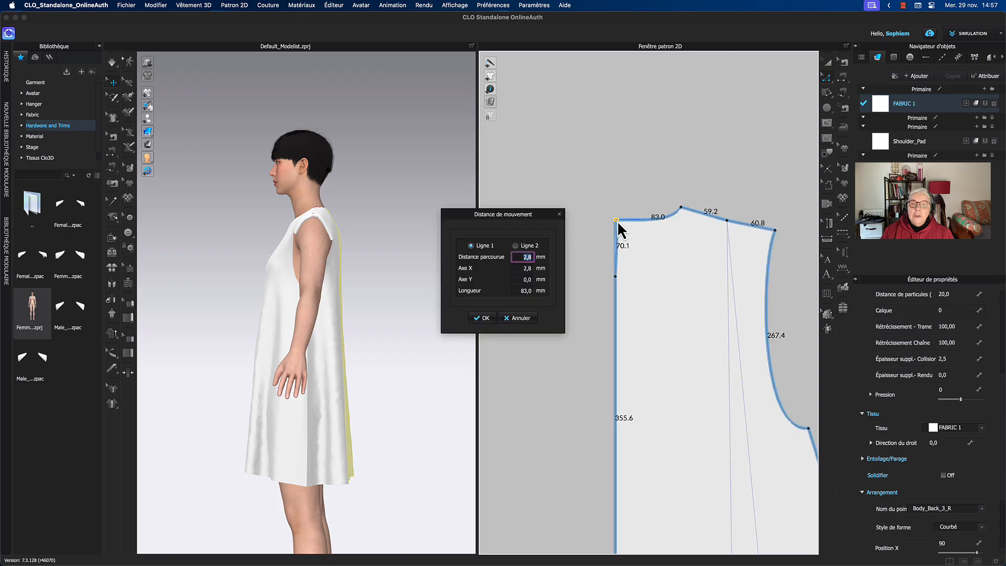
text(5)
click(482, 318)
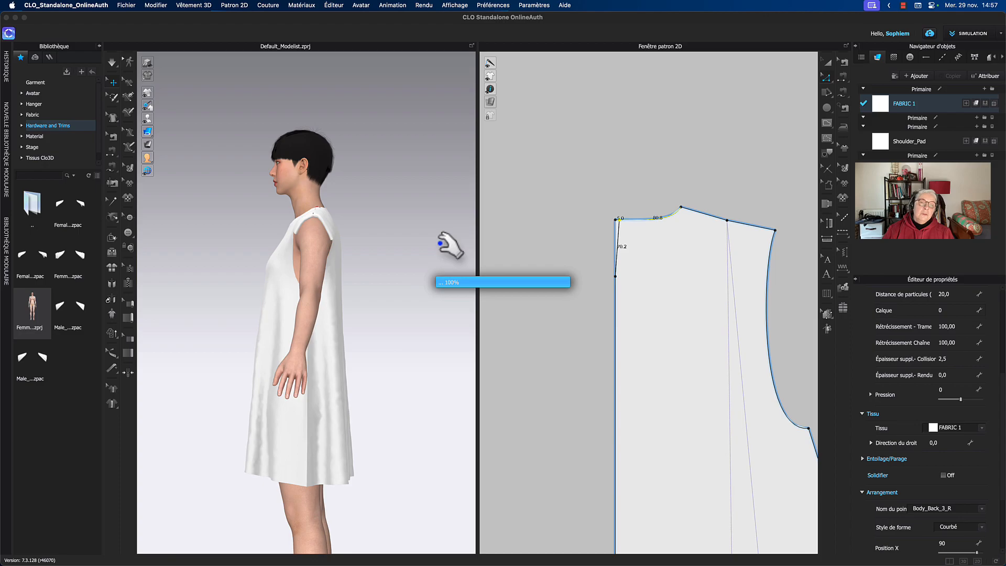
Simulate the dress, pull at the fabric of both back shoulders to settle it, and inspect it from the back and front
right_drag(411, 207, 372, 223)
key(space)
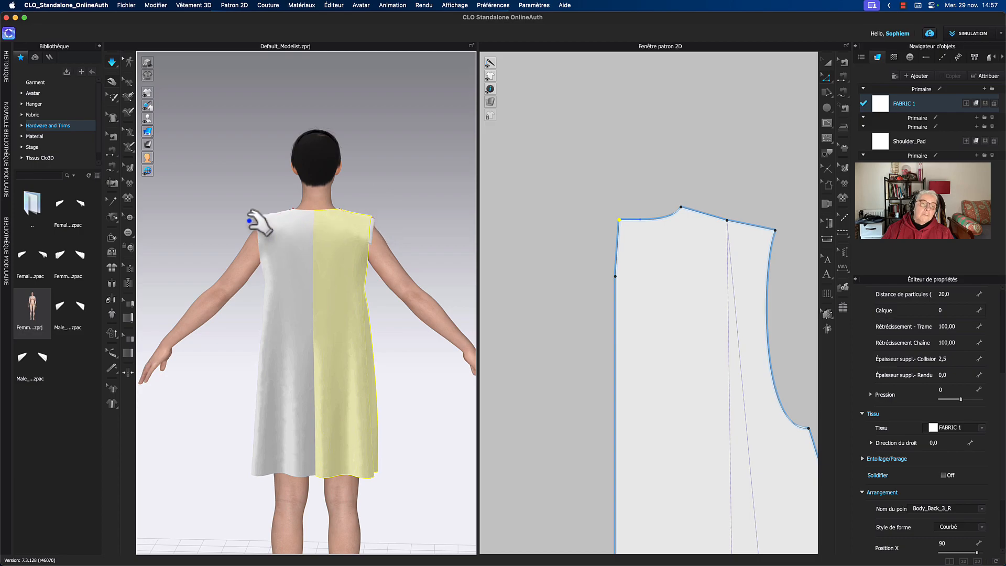
key(q)
click(268, 231)
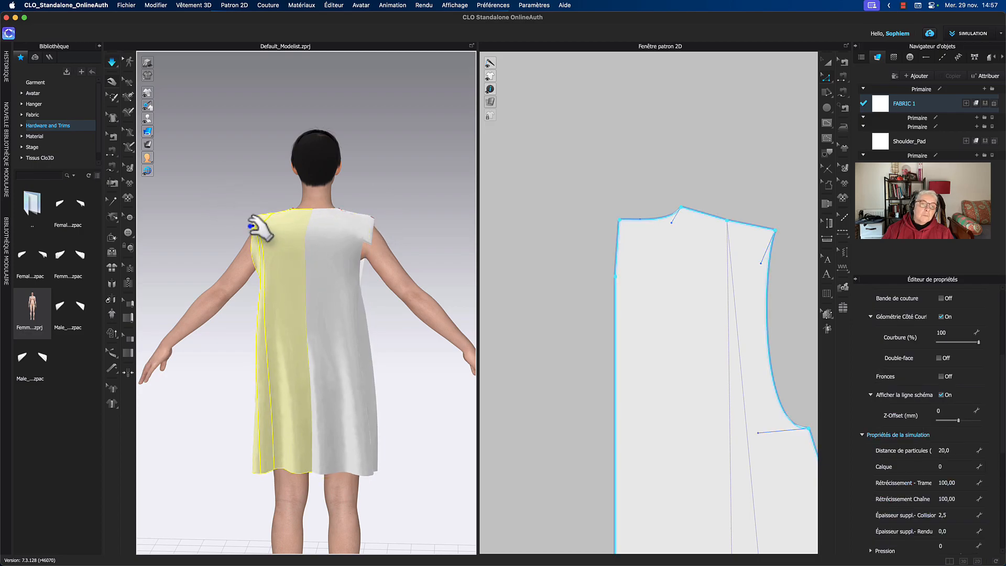
click(371, 231)
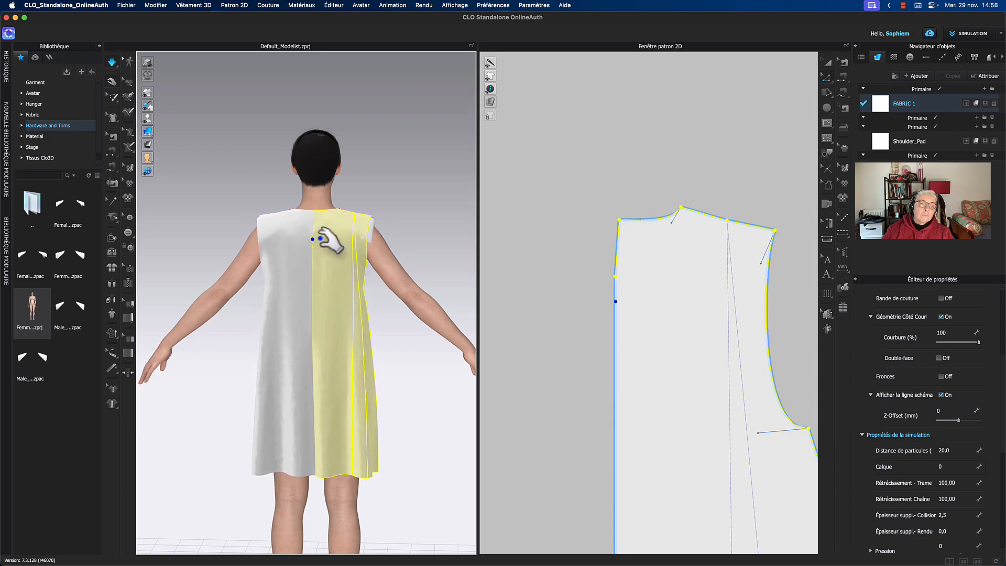
click(387, 188)
right_drag(388, 192, 293, 191)
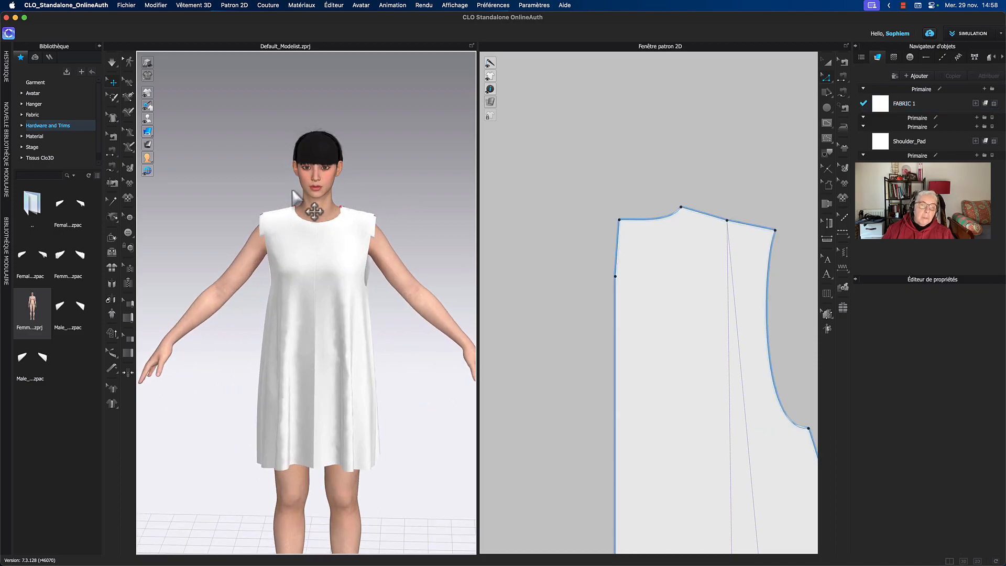
Replace the two upper centre back segments of the back piece with a single line between the neck point and the waist point
middle_drag(368, 189, 363, 183)
middle_drag(536, 379, 557, 296)
scroll(564, 350, down, 3)
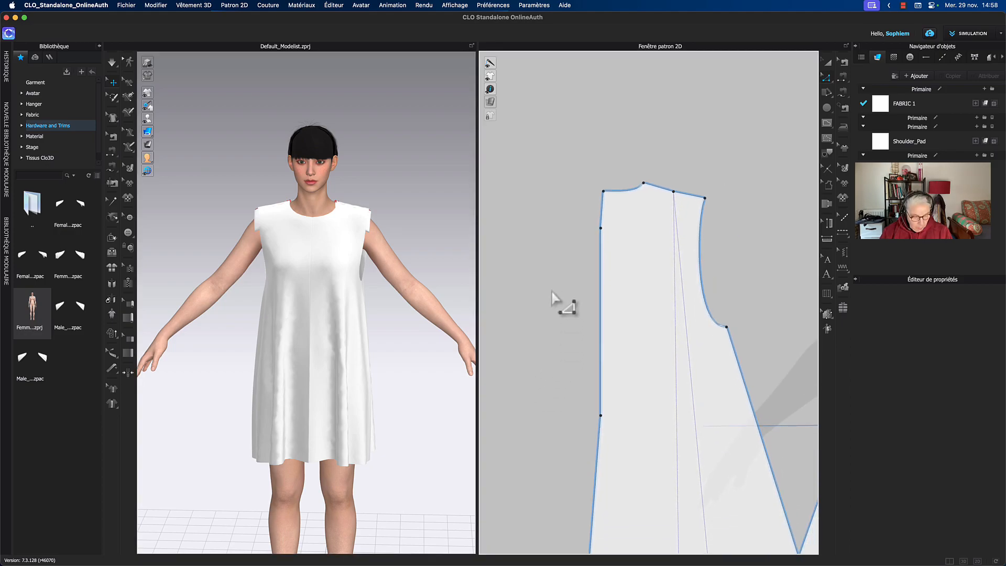
click(600, 415)
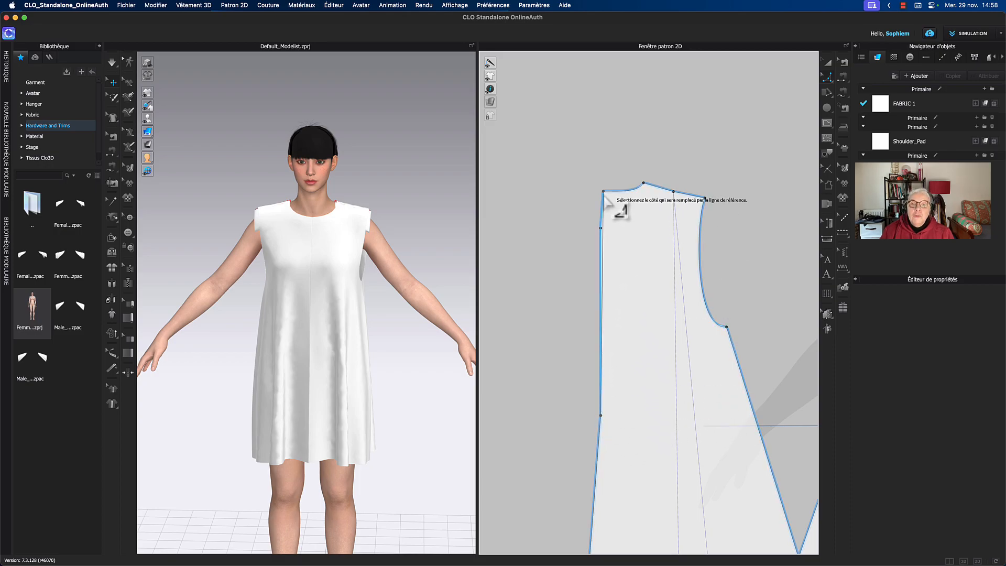
click(602, 238)
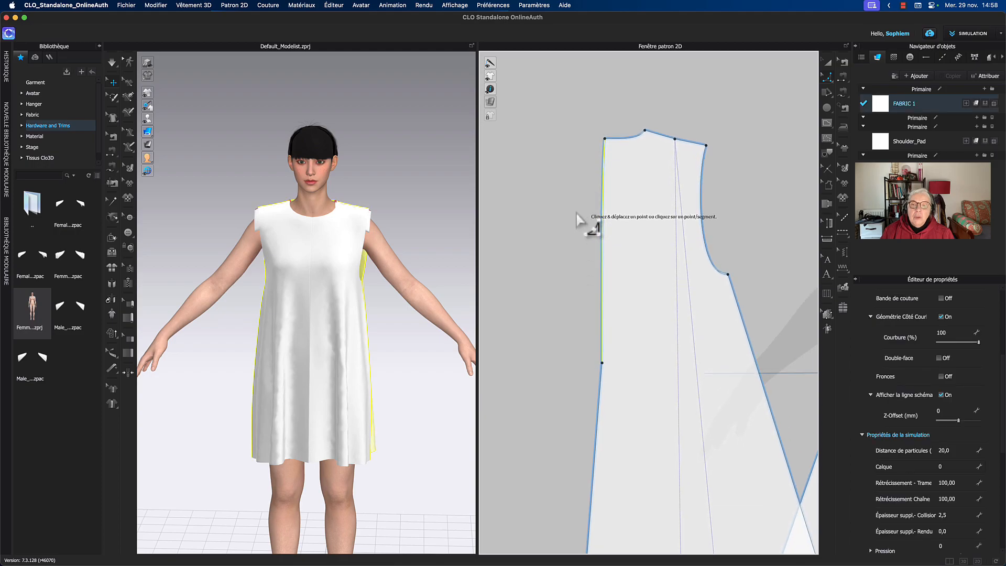
scroll(574, 230, down, 2)
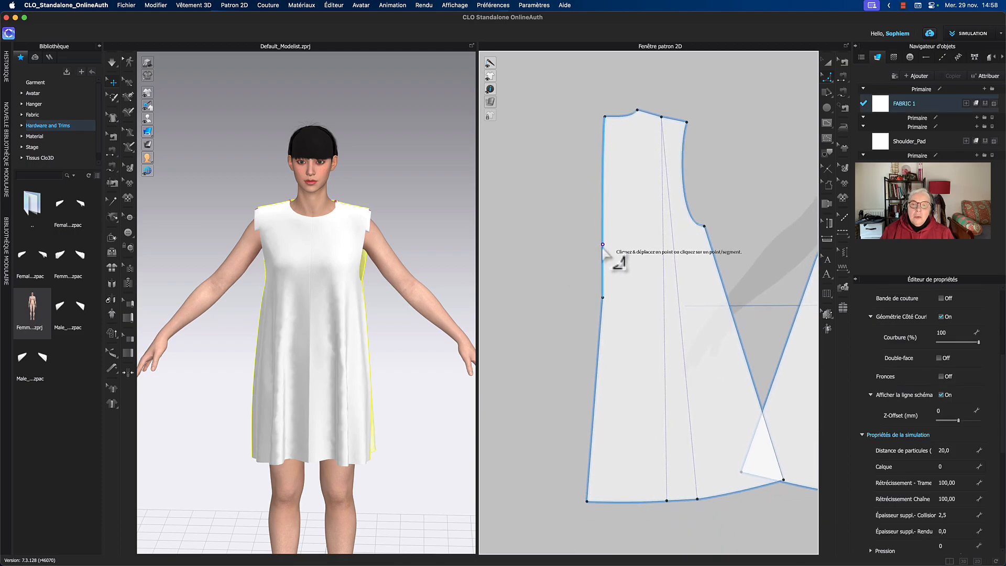
click(602, 246)
click(587, 503)
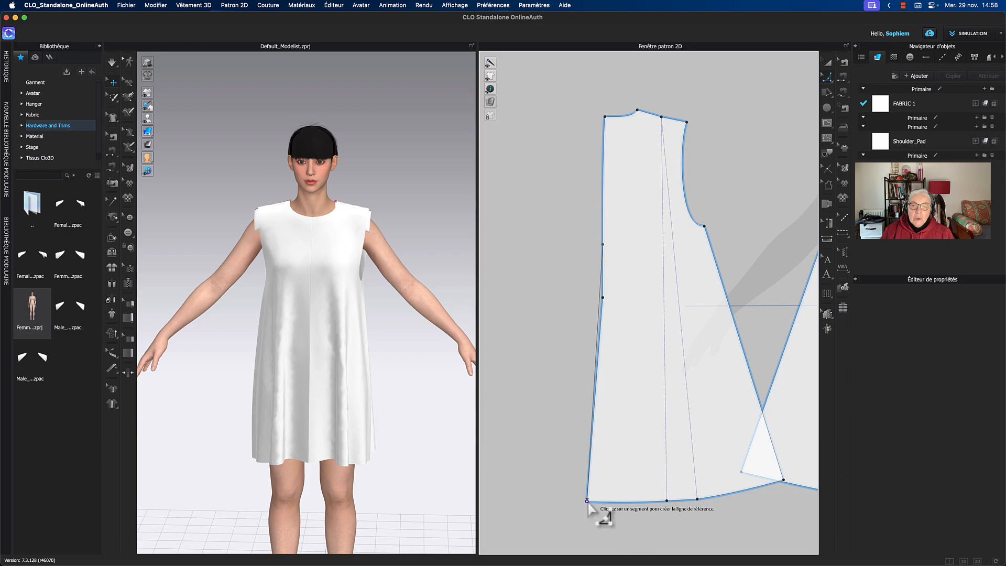
click(595, 271)
click(605, 116)
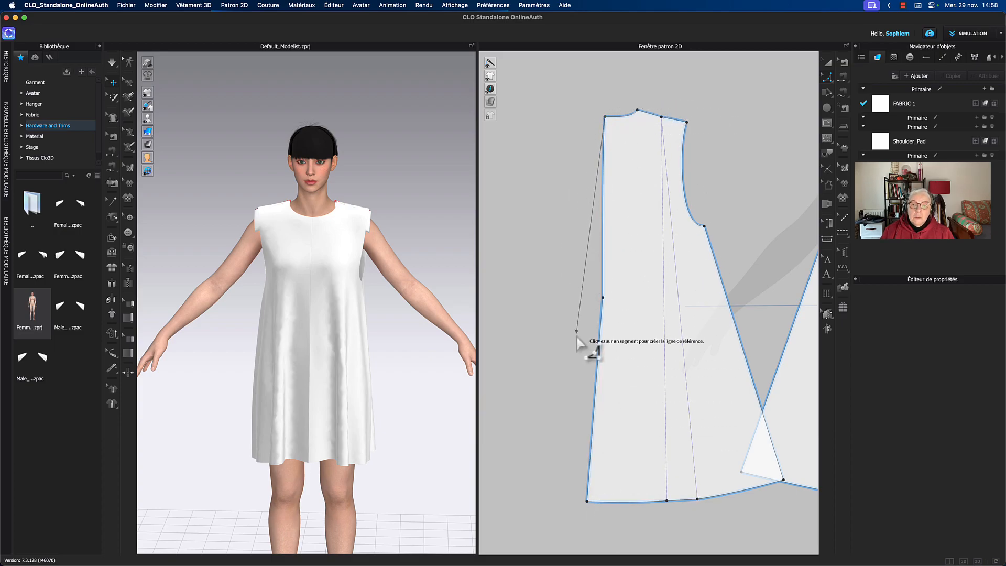
key(Escape)
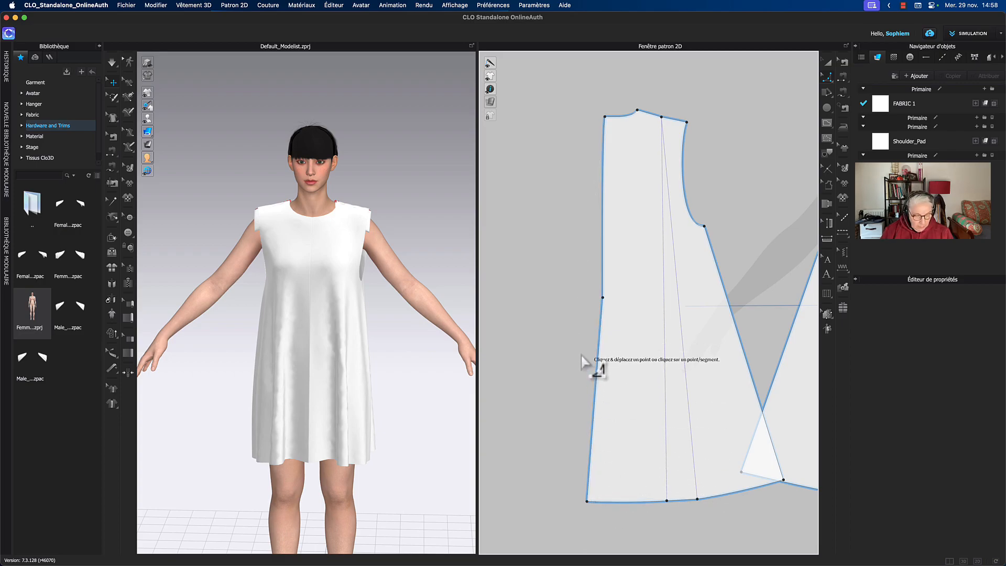
Curve the lower centre back line slightly and adjust its curve handle just below the waist point for a smooth transition
click(603, 322)
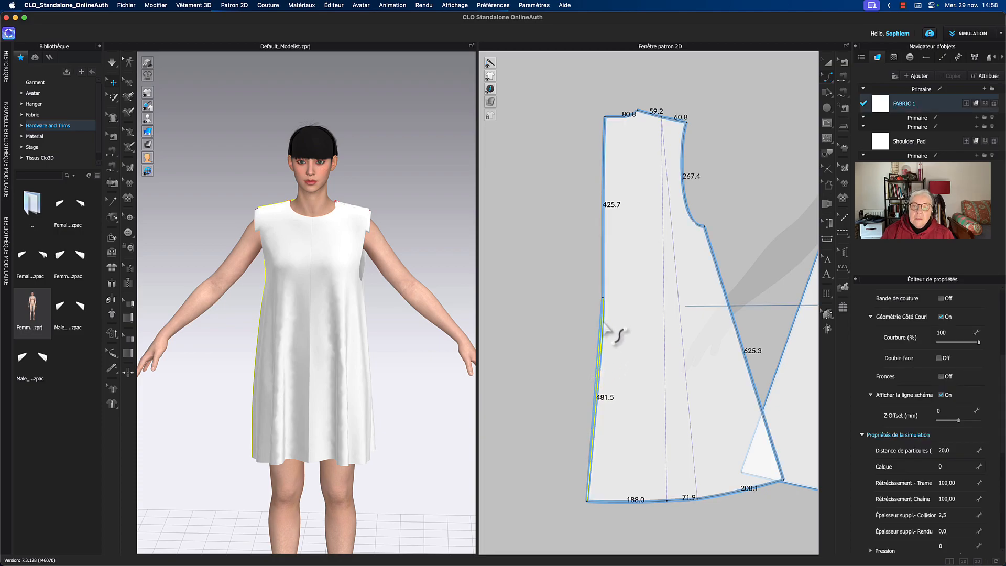
click(576, 374)
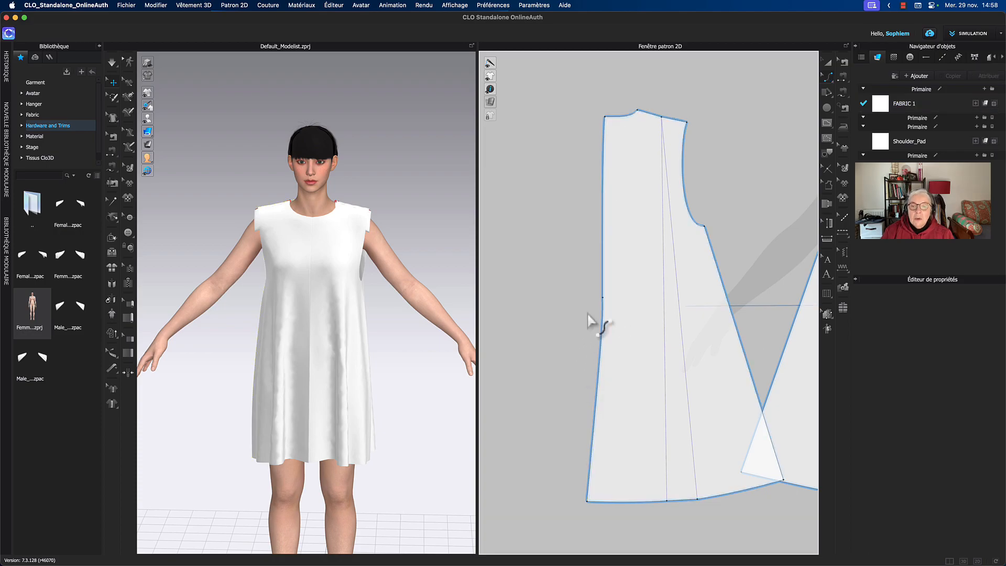
scroll(585, 321, up, 5)
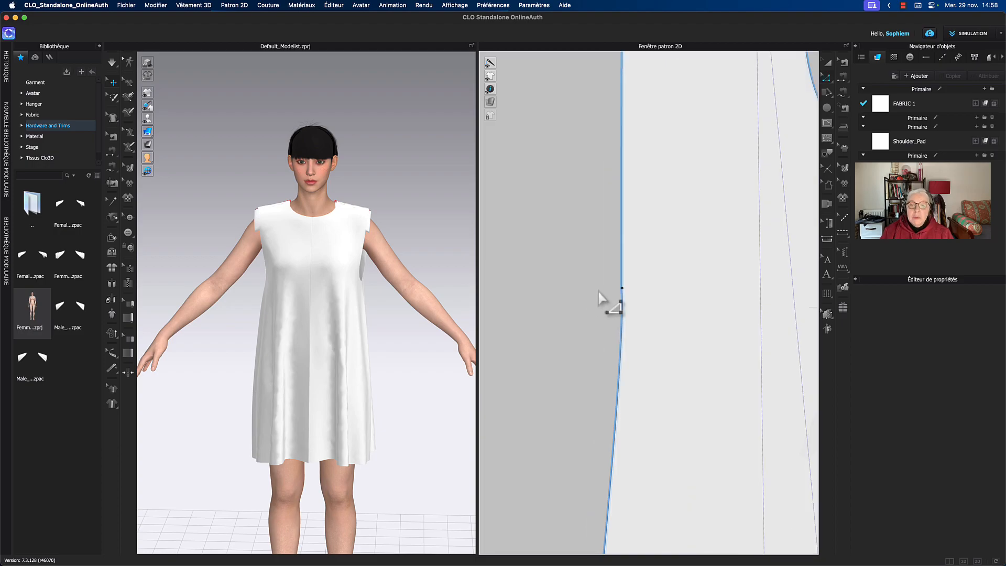
click(622, 289)
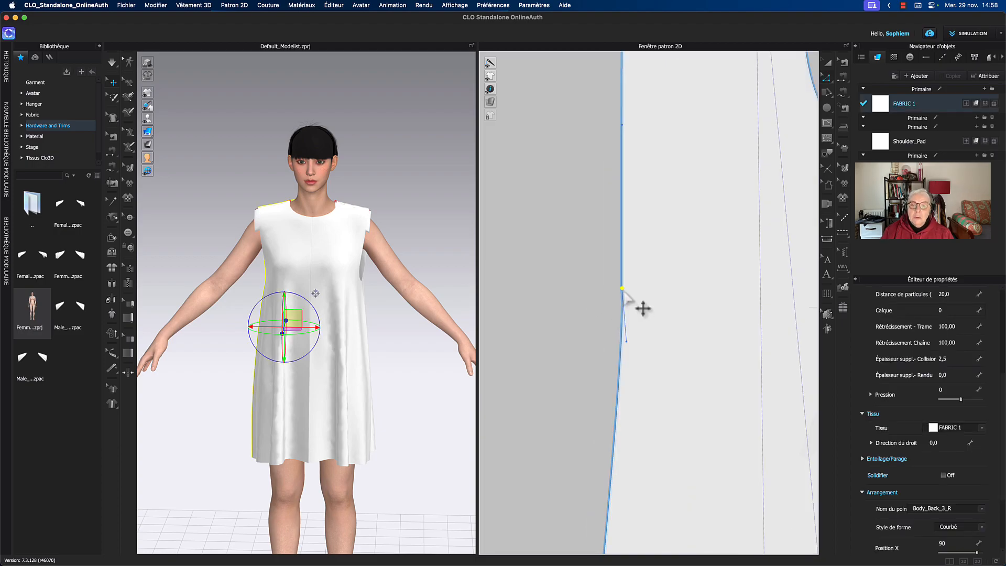
drag(628, 343, 624, 367)
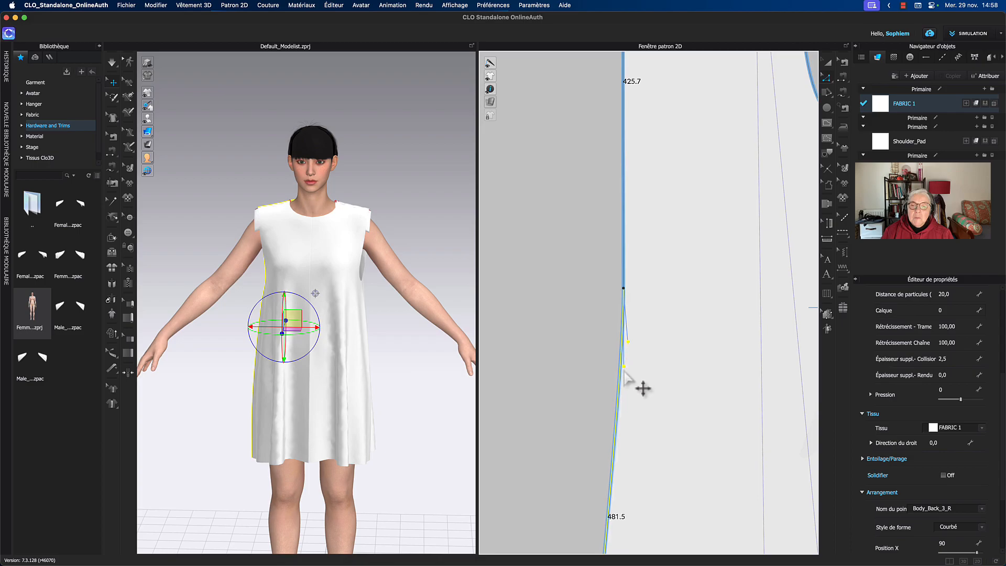
click(602, 317)
scroll(601, 210, down, 3)
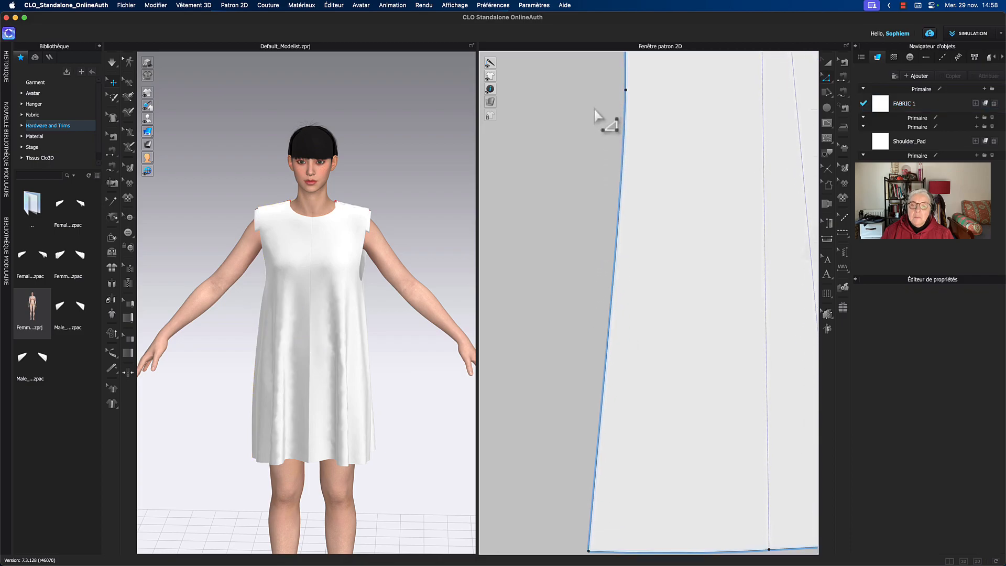
scroll(592, 177, down, 3)
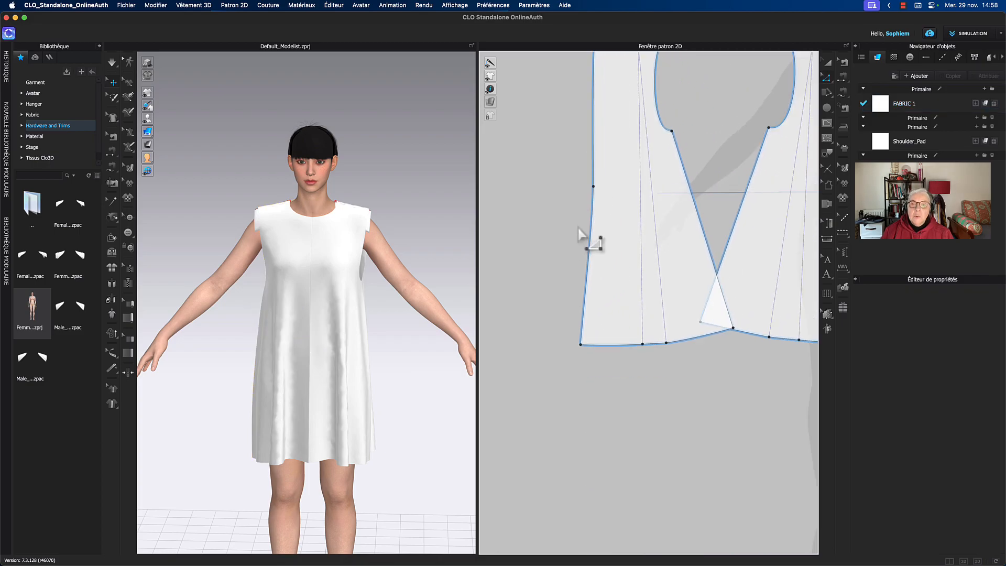
Raise the back piece's centre back hem corner about 5 mm and adjust the hem curve next to it
click(581, 346)
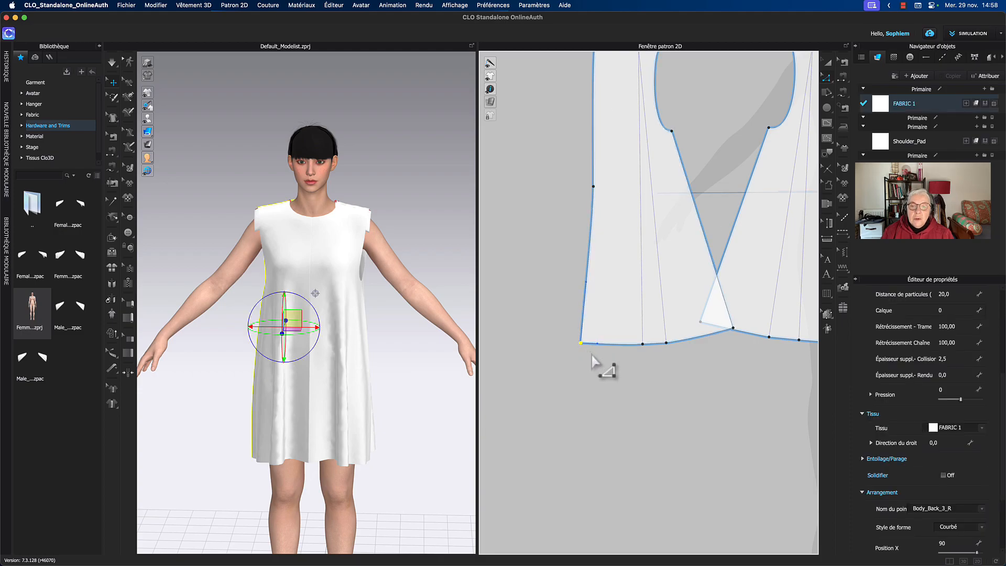
click(602, 363)
click(595, 348)
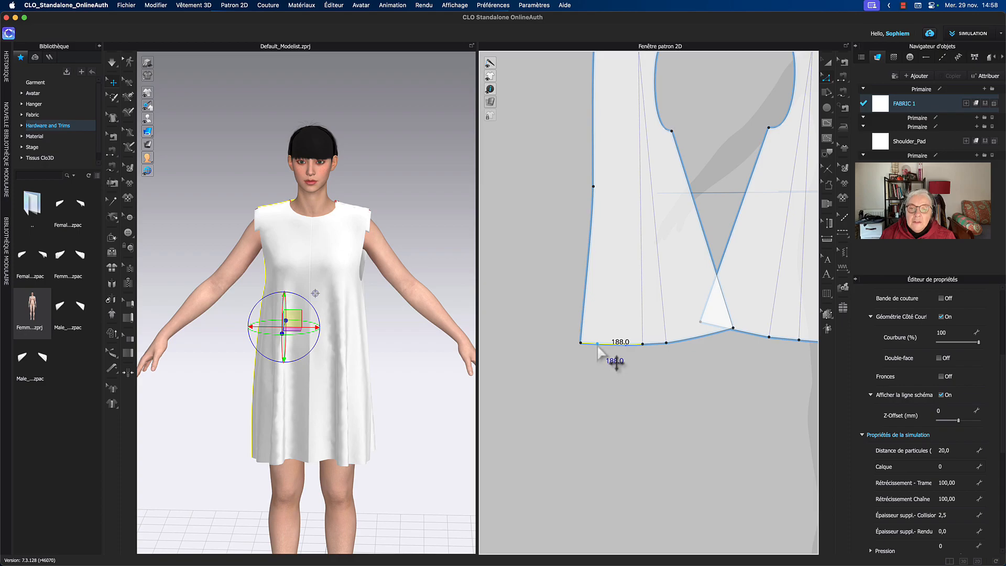
scroll(598, 352, up, 2)
click(597, 345)
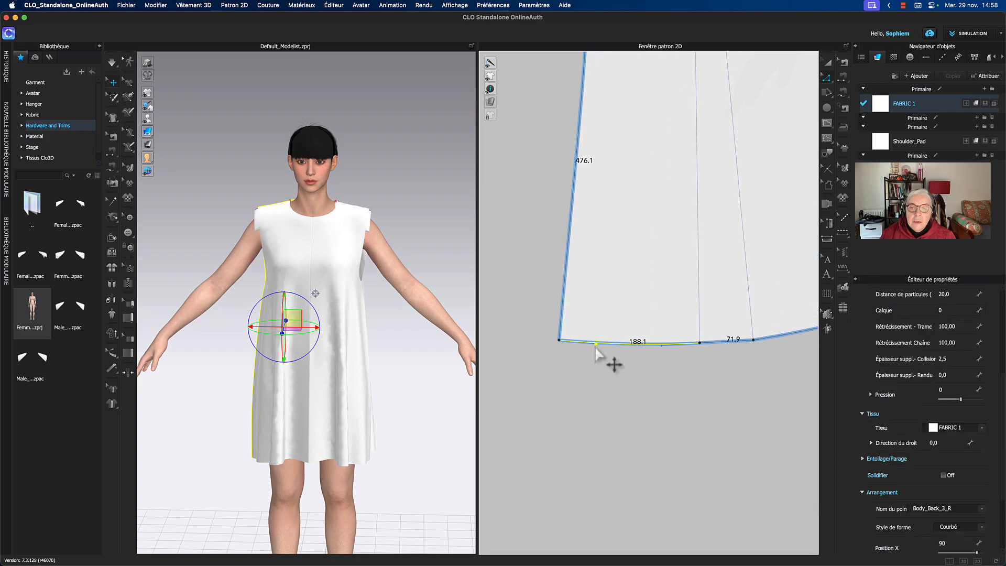
click(600, 366)
scroll(556, 276, up, 2)
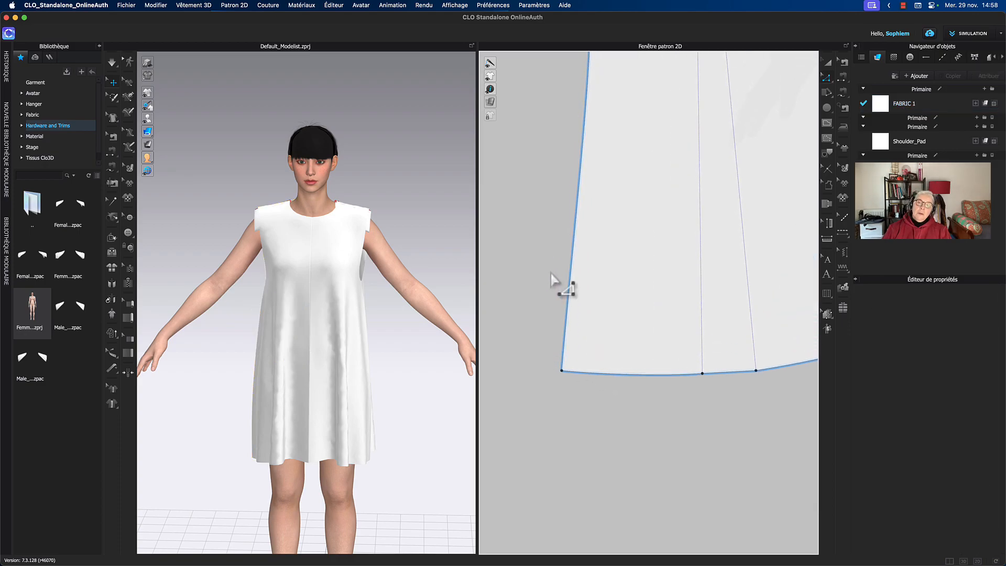
Replace the two segments of the front shoulder line with one reference line from the shoulder tip to the neck point
mouse_move(418, 218)
right_down()
mouse_move(321, 218)
mouse_move(415, 215)
right_up()
scroll(525, 221, down, 6)
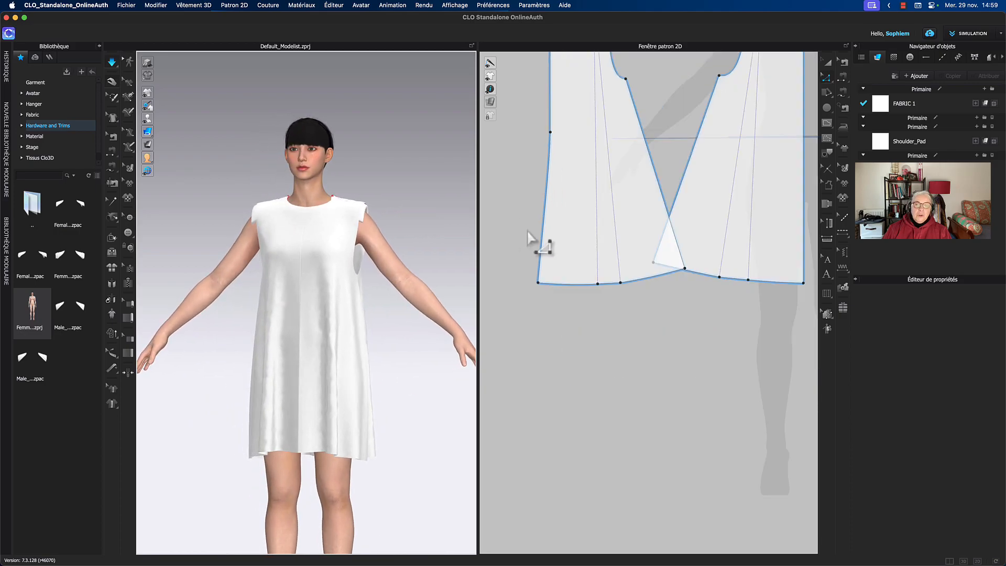
scroll(611, 158, down, 5)
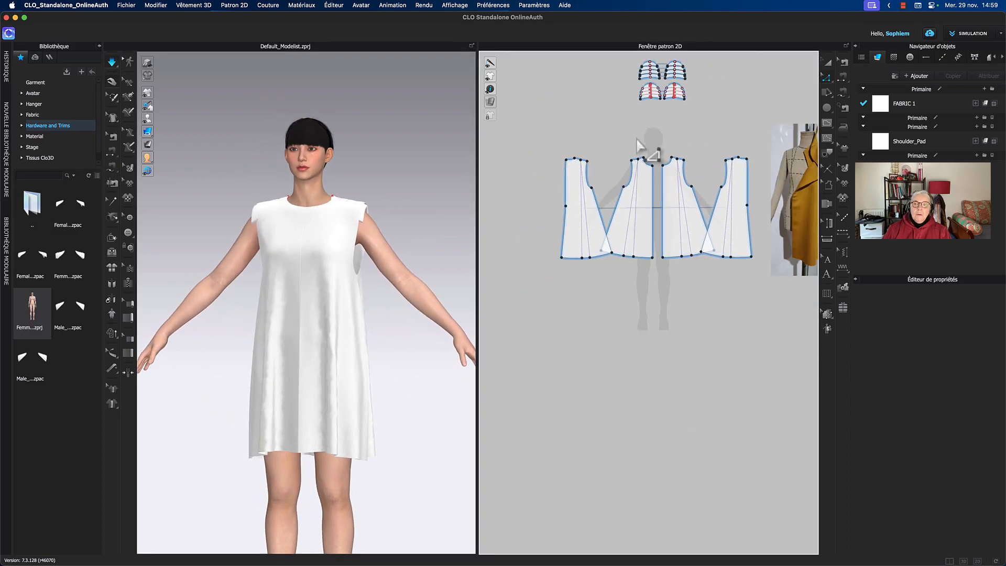
key(space)
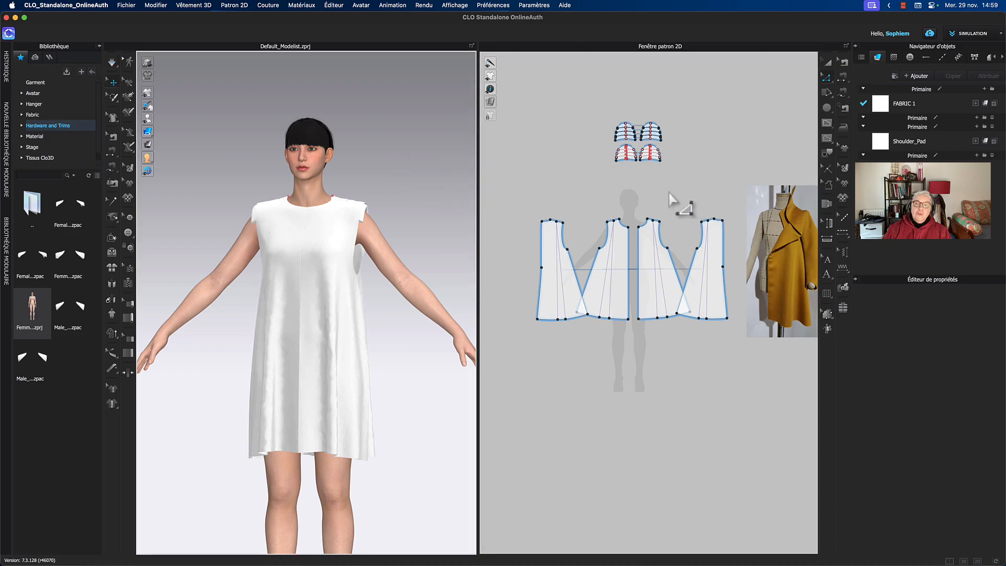
scroll(629, 231, up, 8)
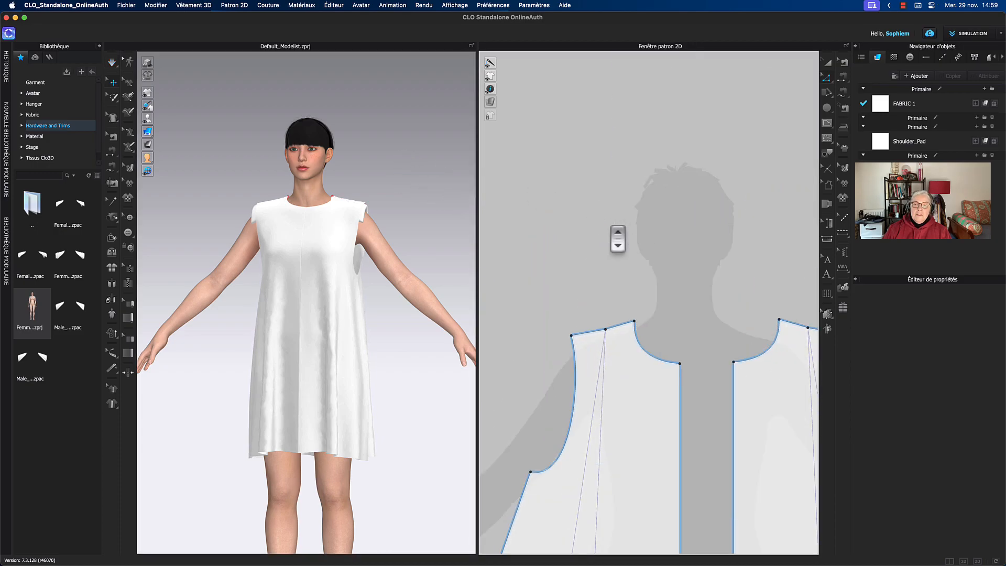
middle_drag(629, 253, 647, 158)
middle_drag(643, 207, 655, 175)
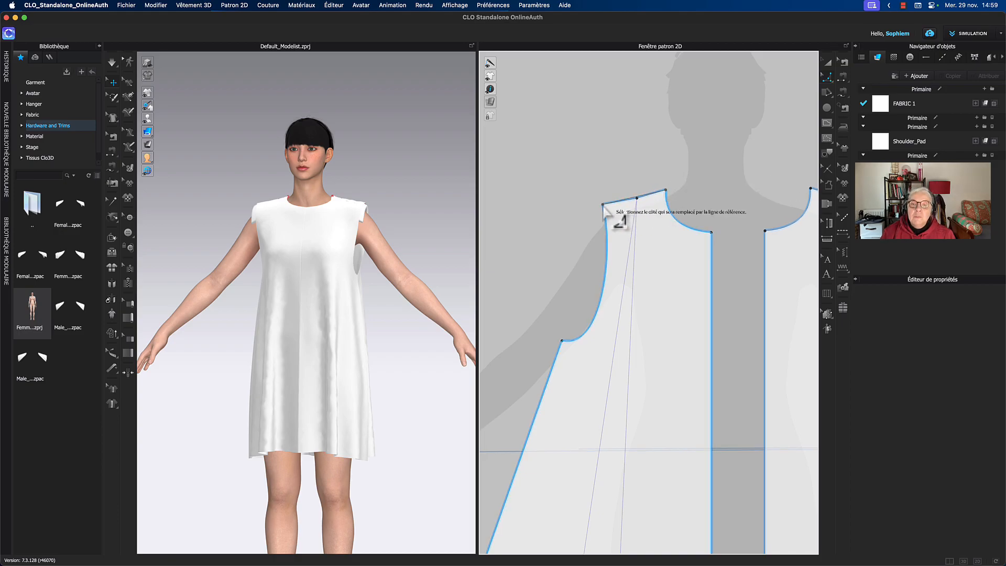
scroll(608, 207, up, 5)
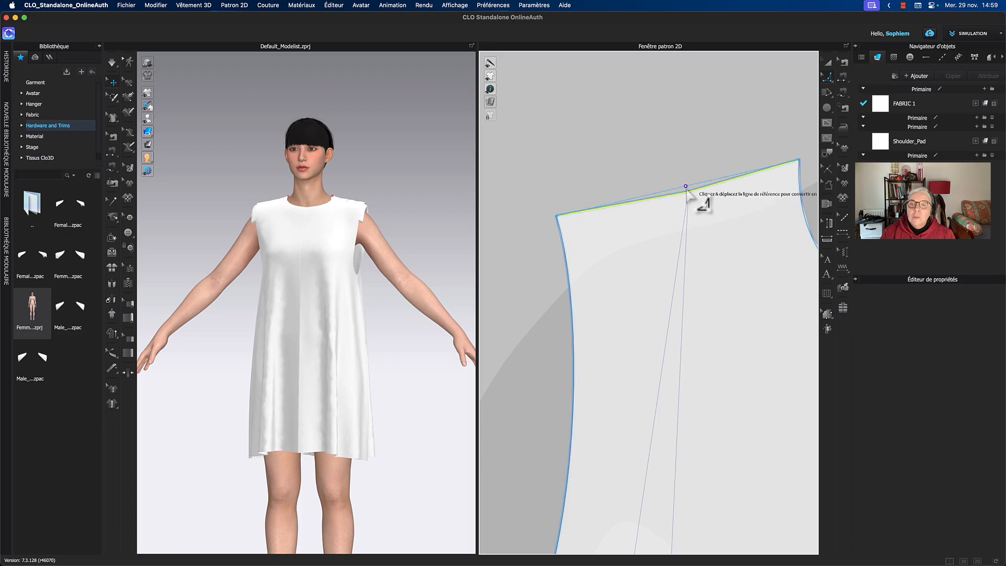
click(688, 192)
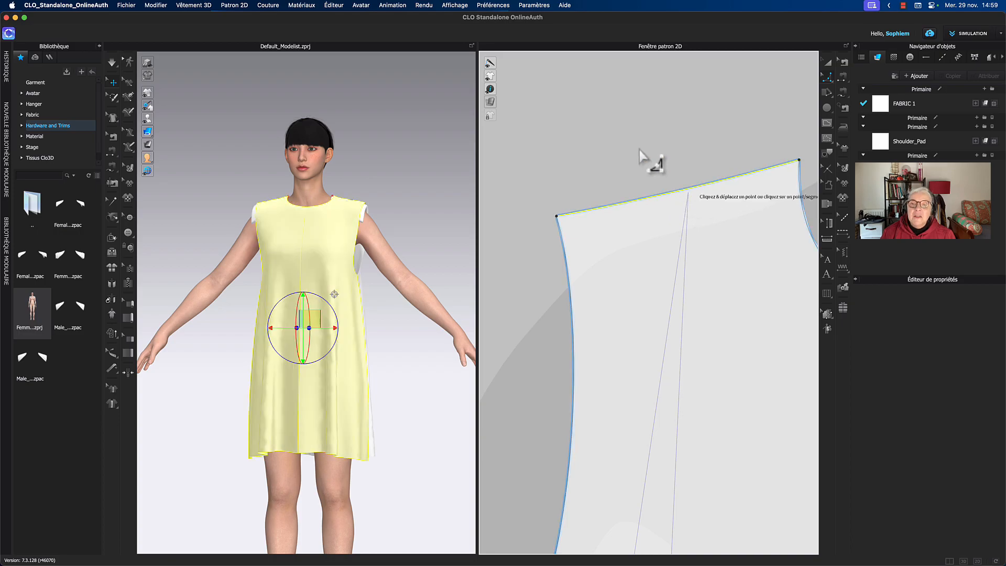
scroll(642, 156, down, 4)
middle_drag(582, 147, 800, 156)
scroll(655, 210, down, 5)
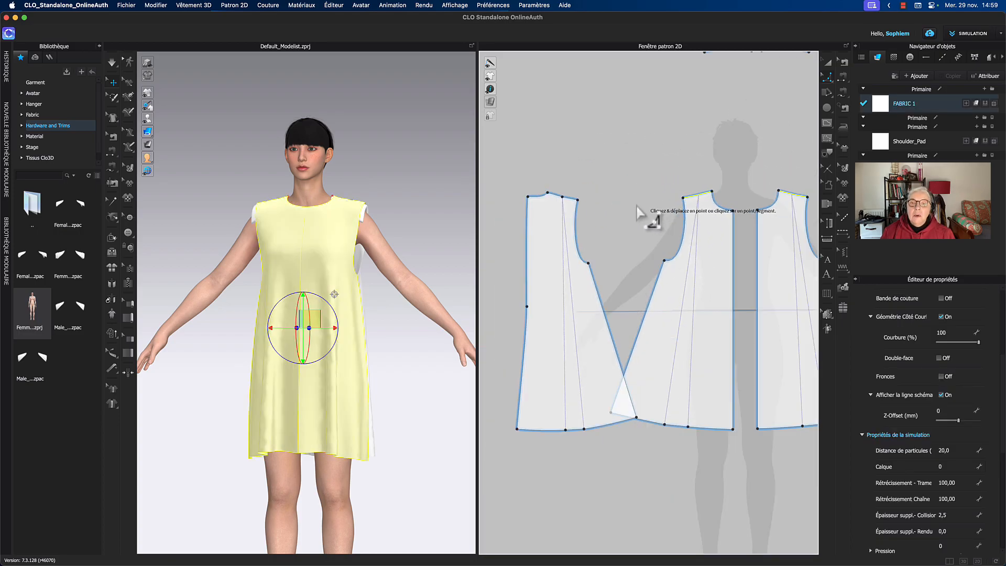
scroll(647, 215, up, 5)
middle_drag(701, 175, 716, 171)
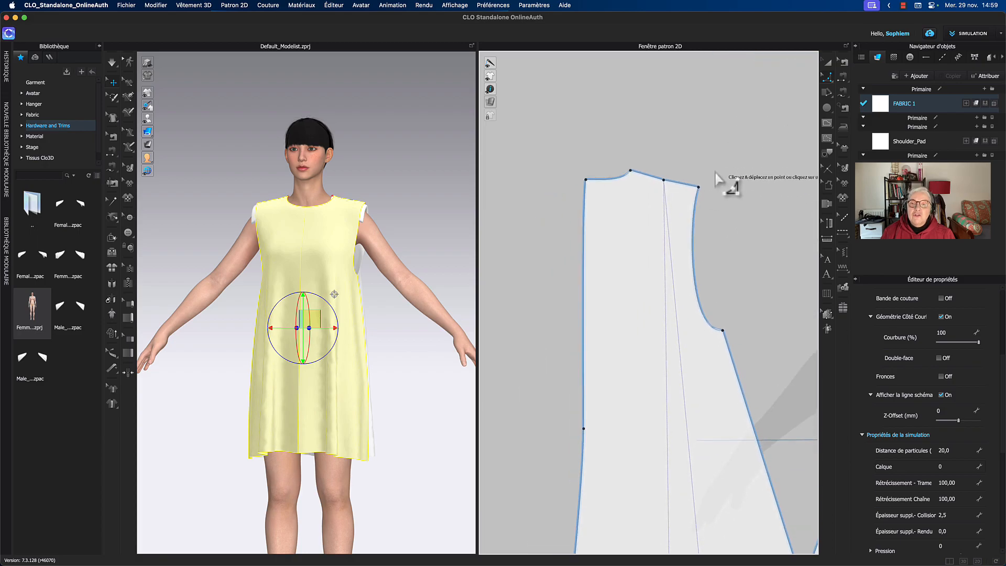
scroll(716, 172, up, 3)
click(570, 172)
key(Delete)
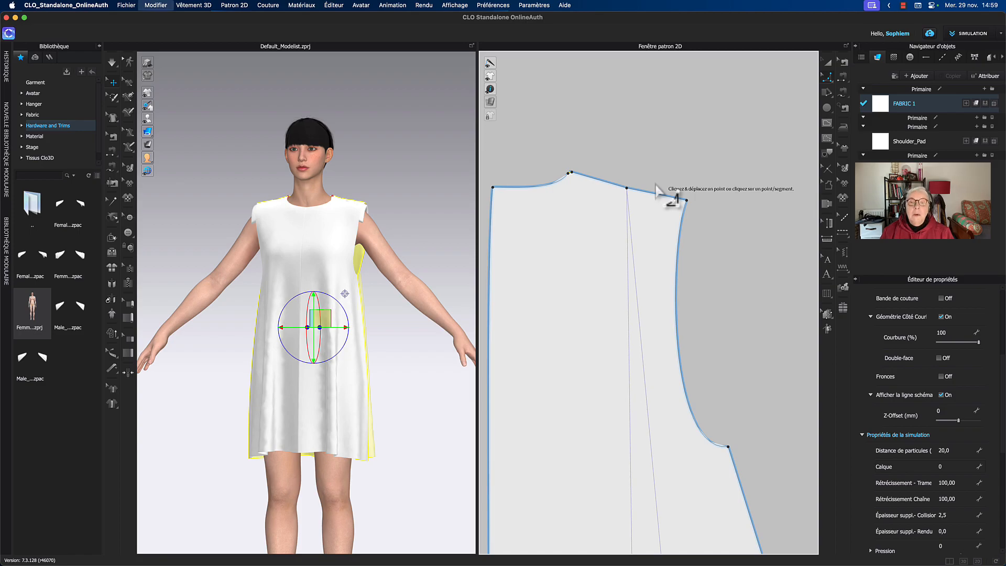
key(super+z)
Replace the two segments of the back shoulder line with one reference line from the neck point to the shoulder tip
click(569, 172)
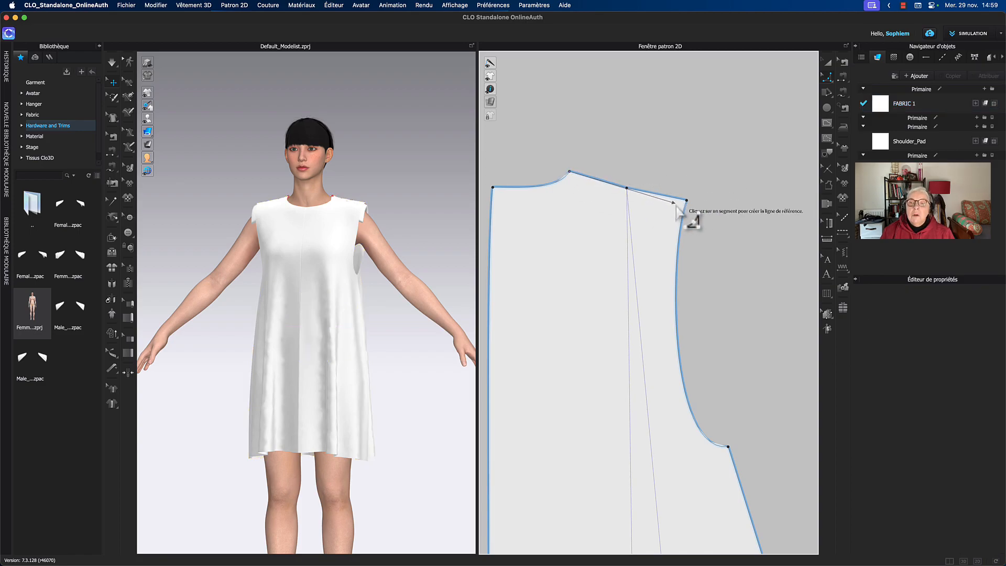
click(633, 195)
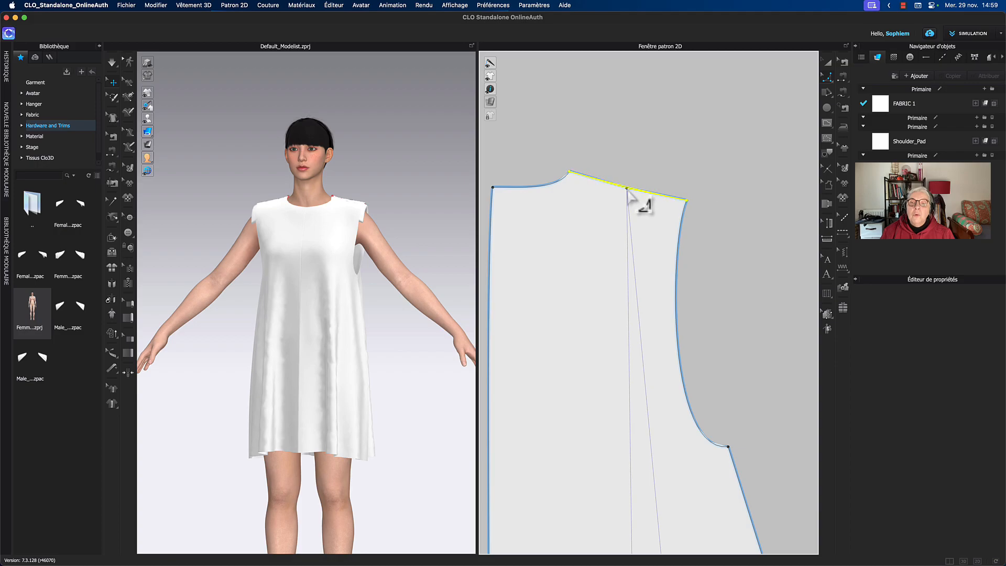
click(627, 190)
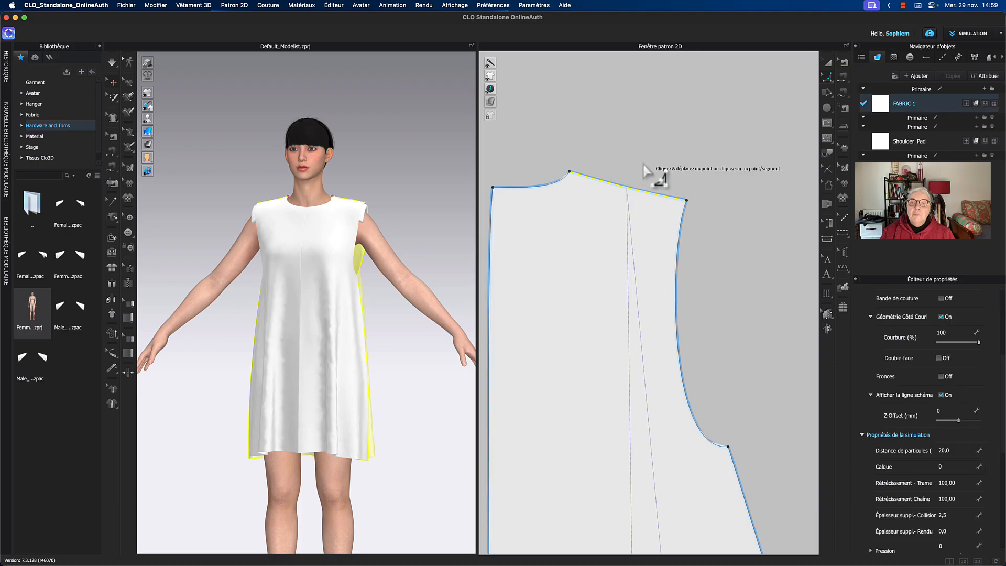
click(649, 169)
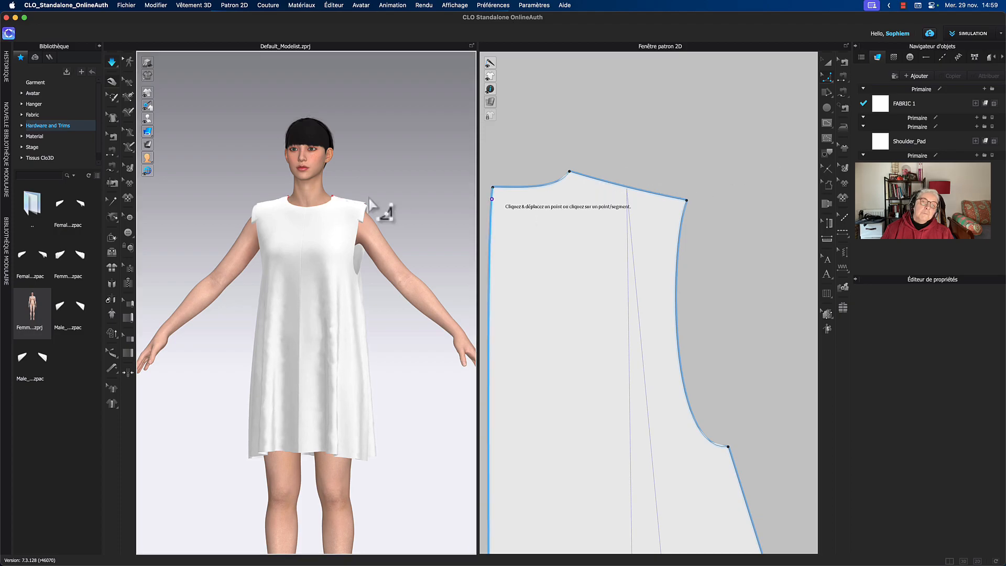
mouse_move(401, 191)
right_down()
mouse_move(438, 193)
mouse_move(395, 202)
right_up()
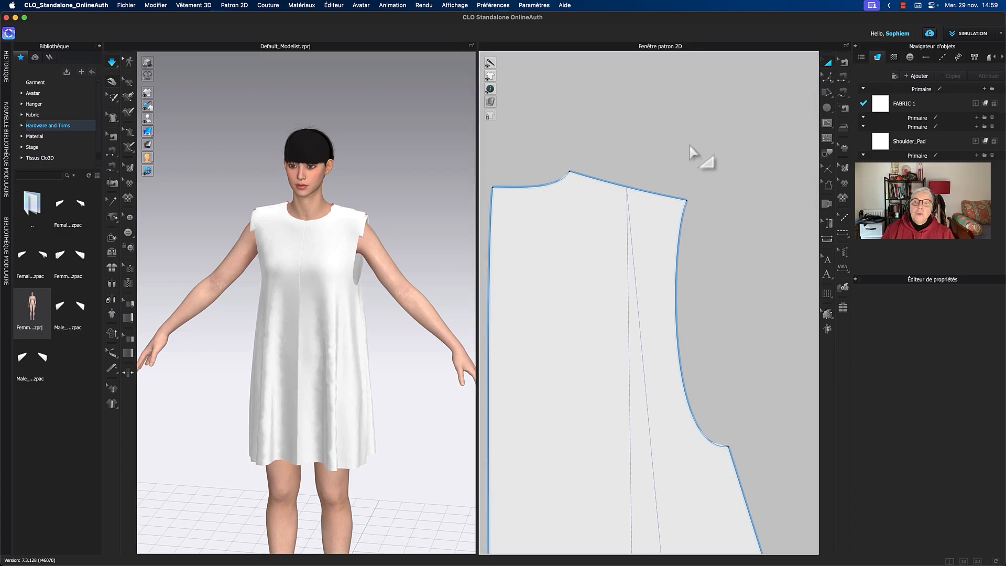
scroll(691, 152, down, 5)
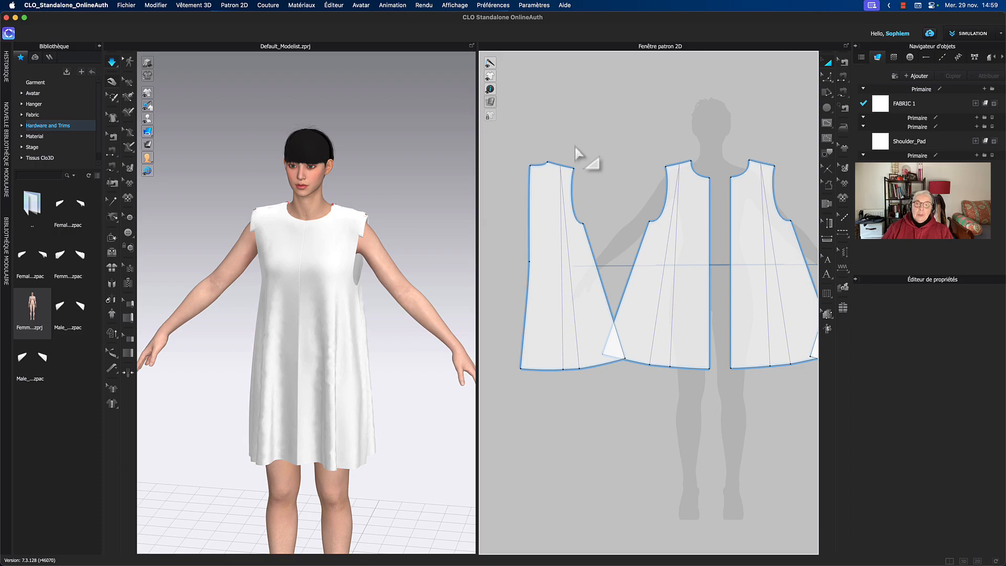
middle_drag(608, 147, 600, 141)
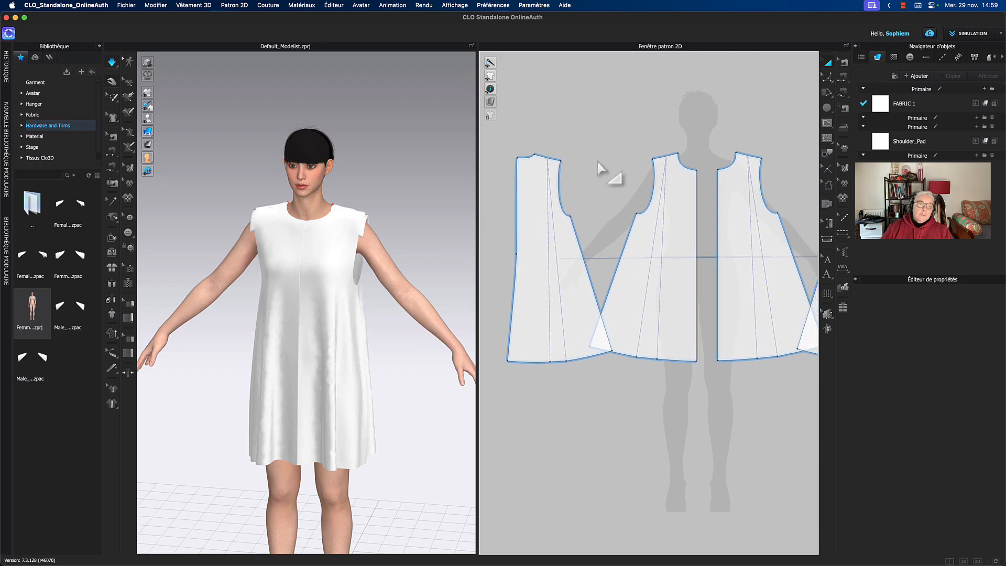
scroll(602, 165, down, 2)
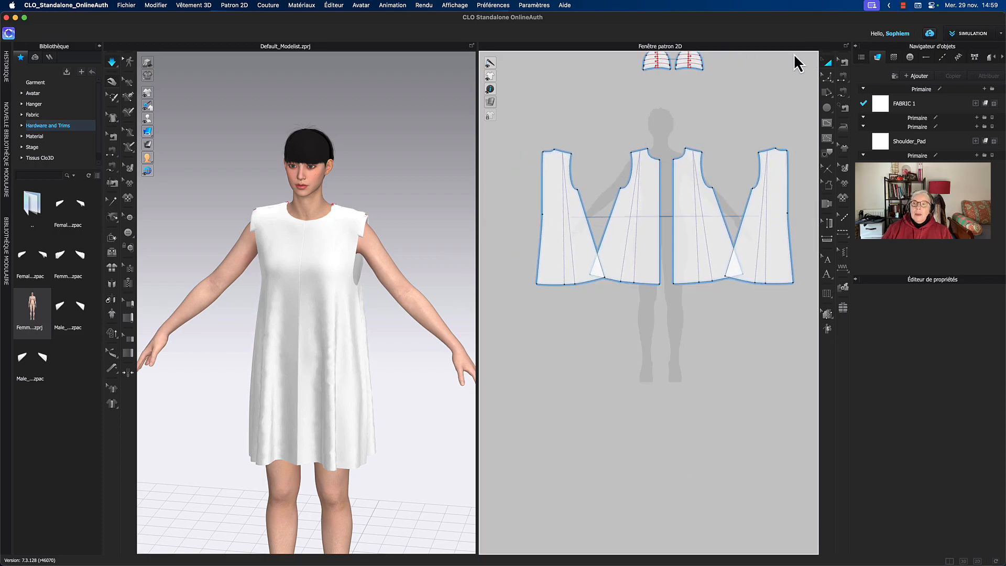
scroll(608, 231, down, 2)
scroll(608, 229, down, 1)
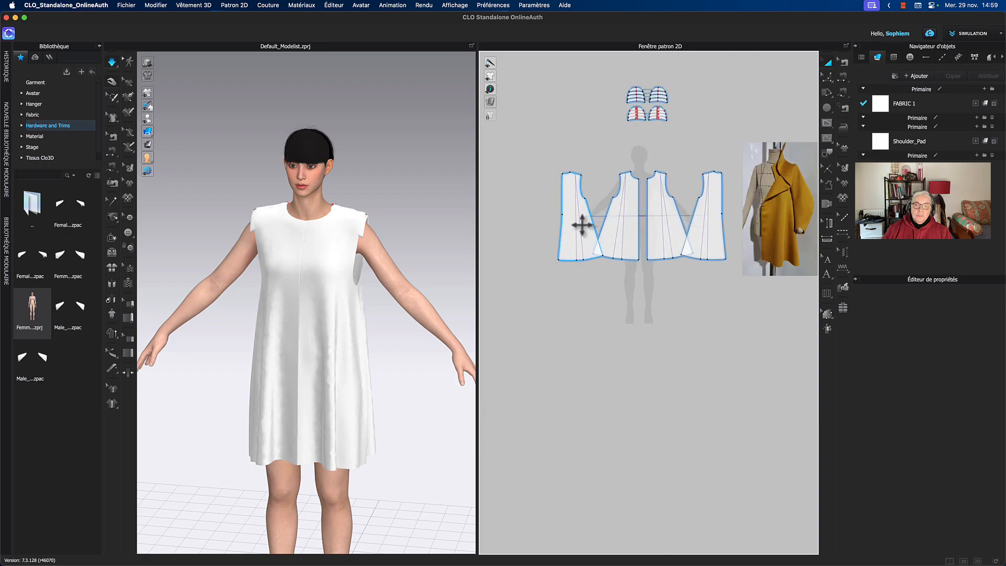
drag(549, 225, 709, 248)
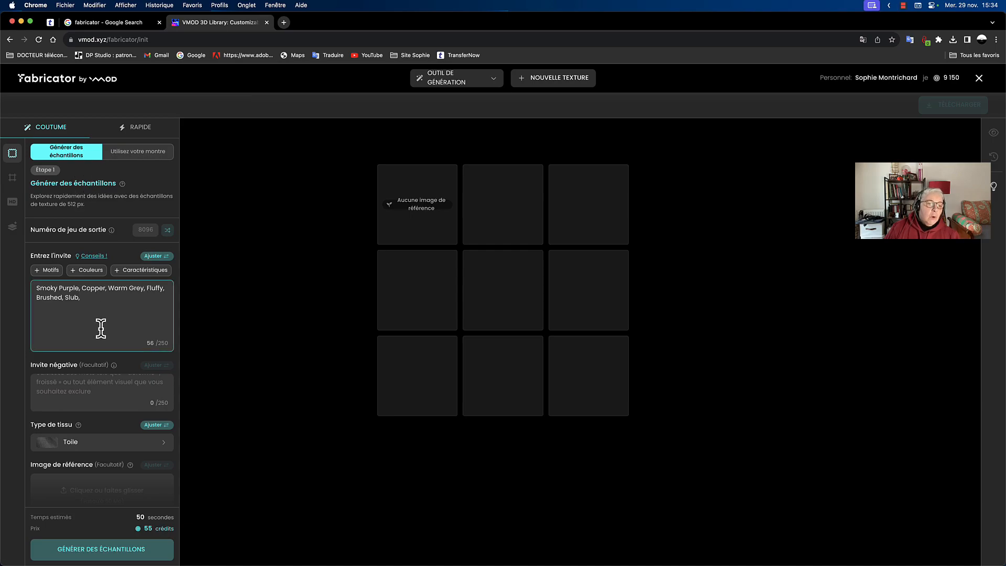
Switch to Fabricator, set the number of outputs to 2 and generate swatches from the Smoky Purple, Copper, Warm Grey prompt
scroll(97, 385, down, 2)
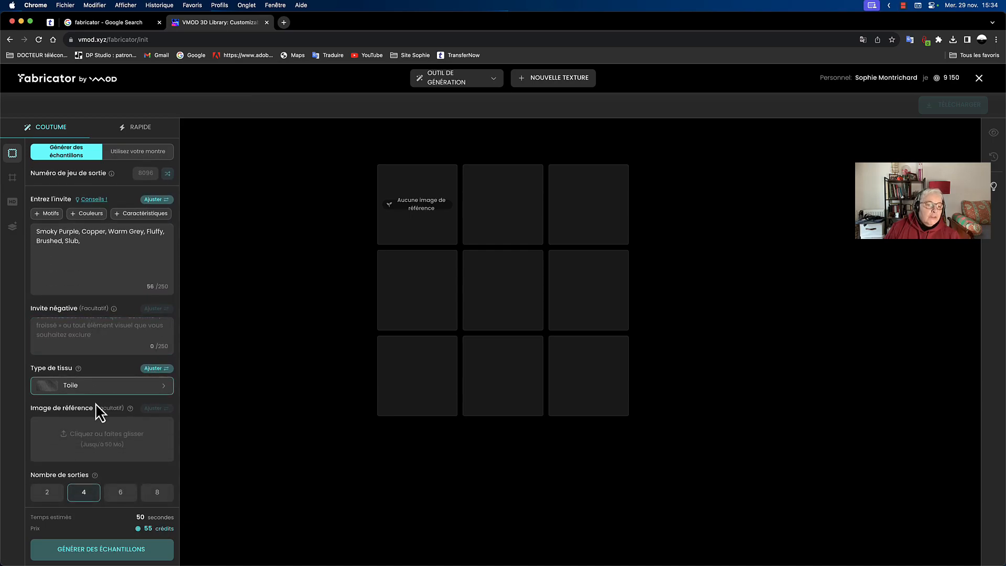
click(47, 495)
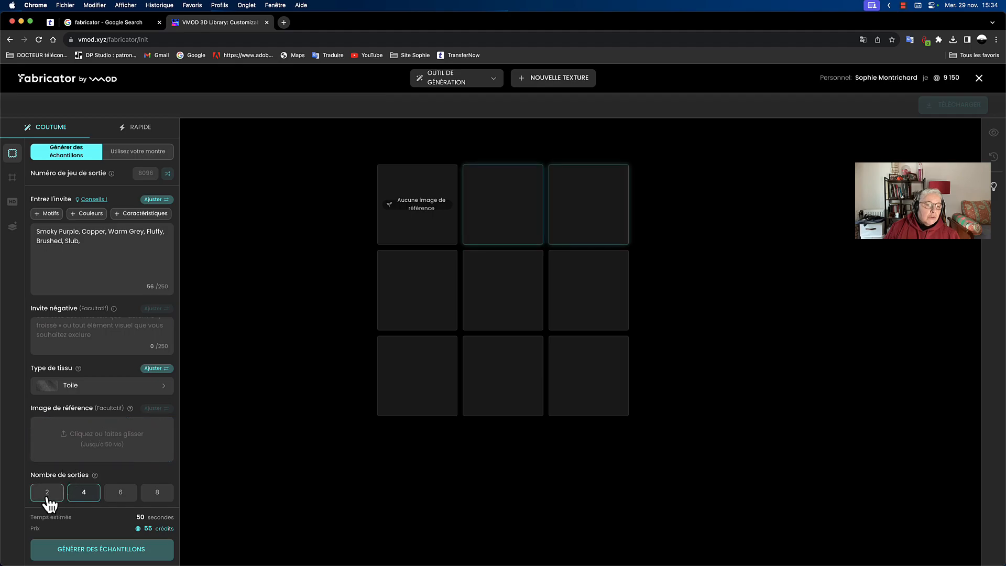
click(117, 552)
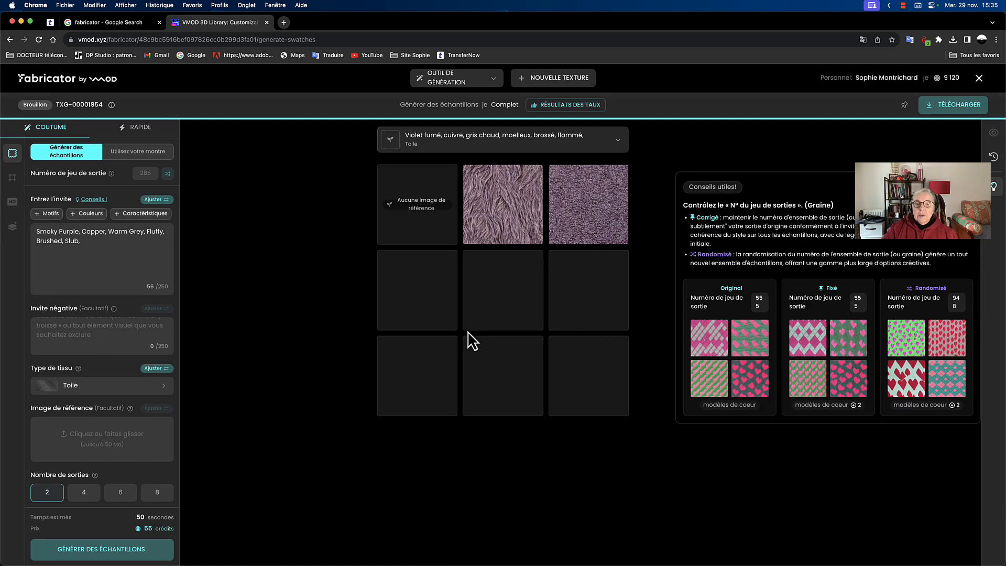
Enlarge each of the two generated purple swatches to examine its texture, and return to the swatch grid
click(595, 234)
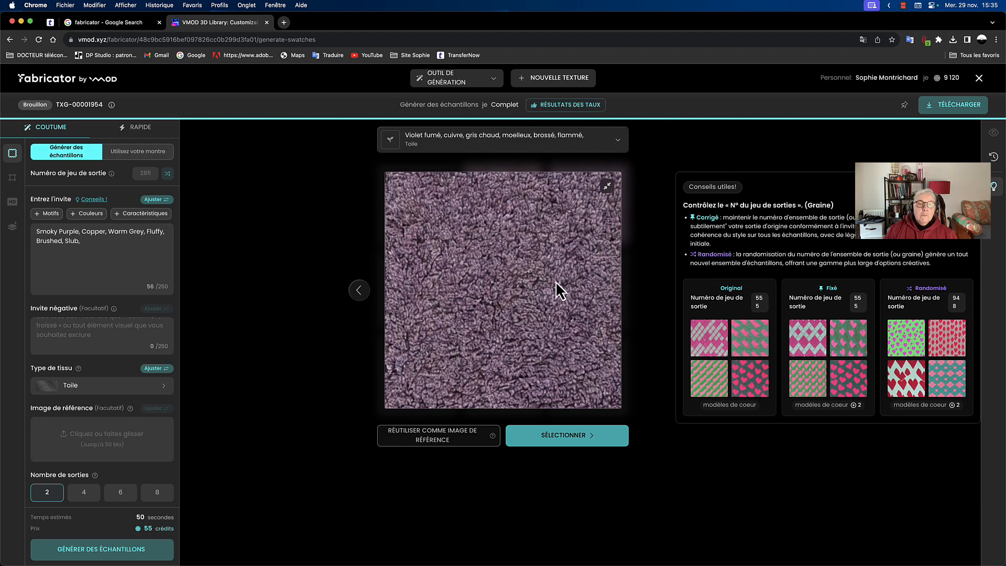
click(607, 186)
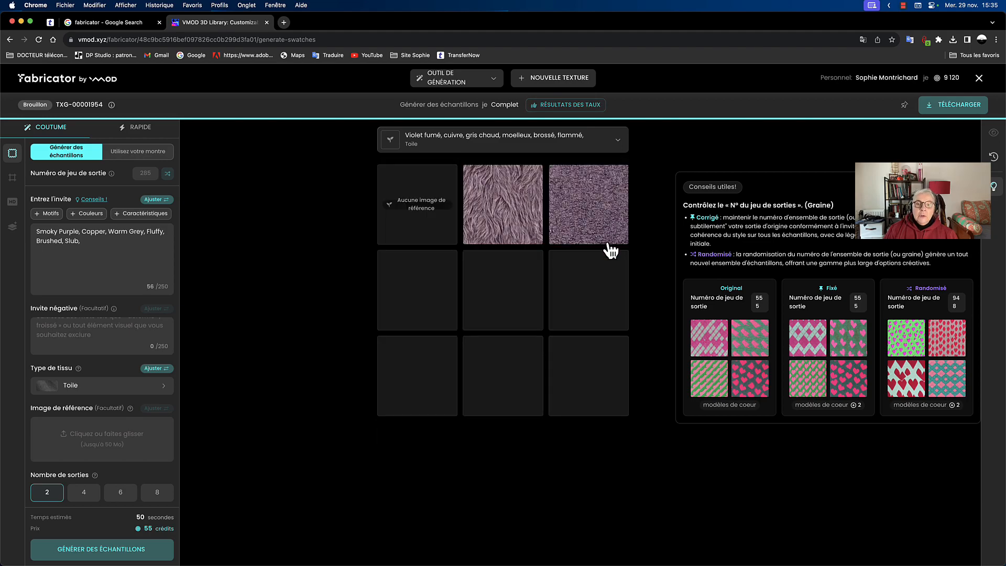
click(480, 214)
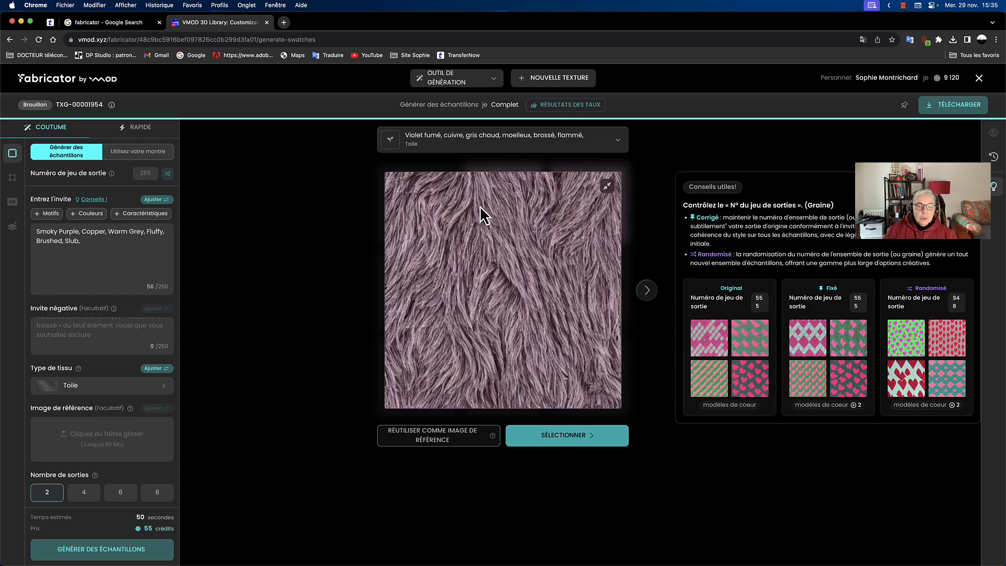
click(607, 188)
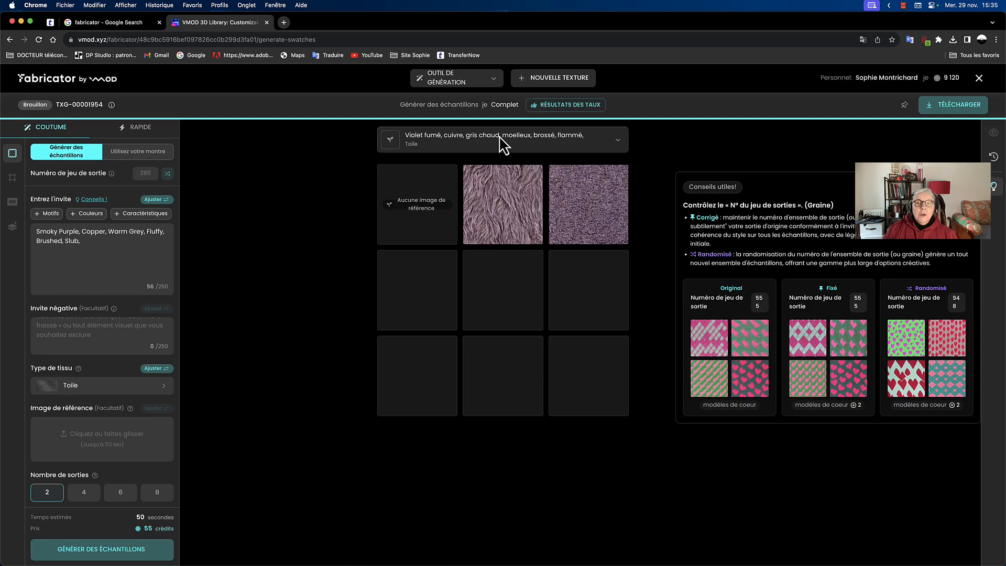
Start a new texture and look over the option to use an own swatch before returning to swatch generation
click(545, 83)
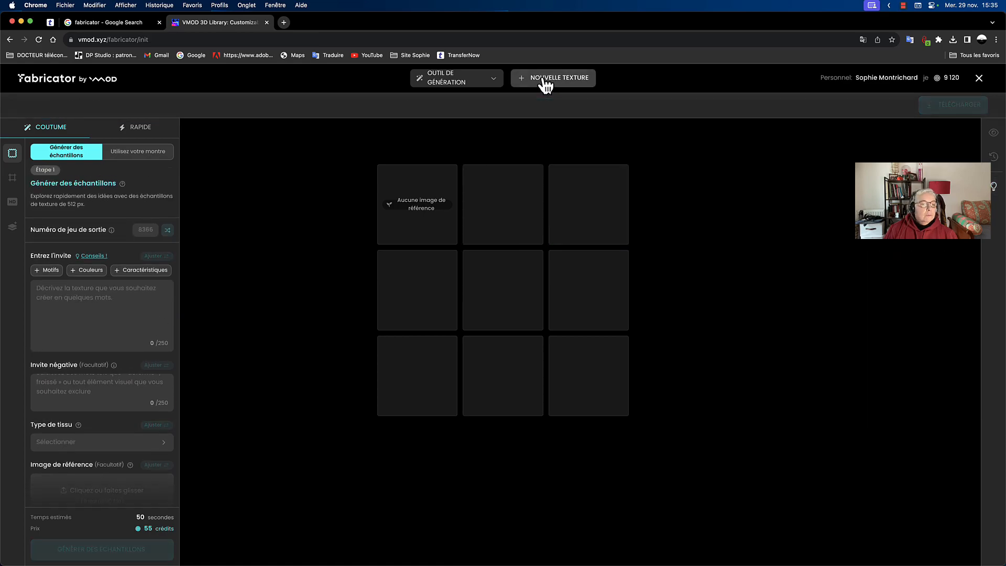
click(477, 84)
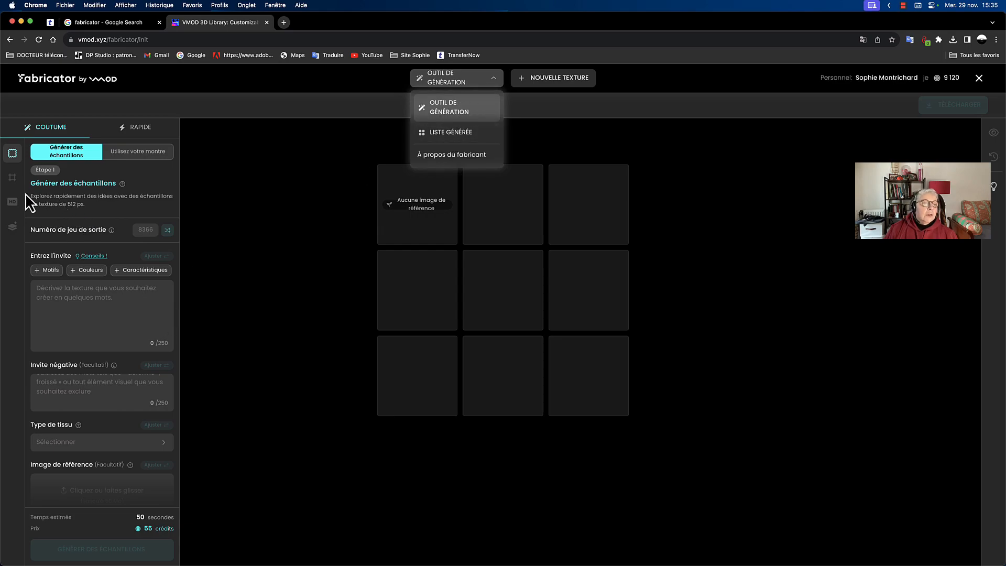
mouse_move(12, 182)
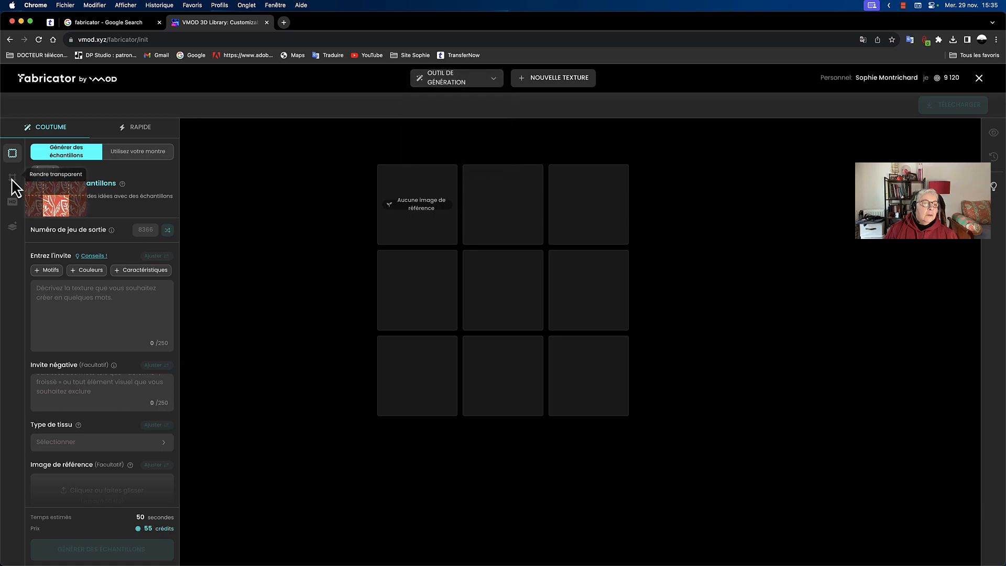
click(139, 154)
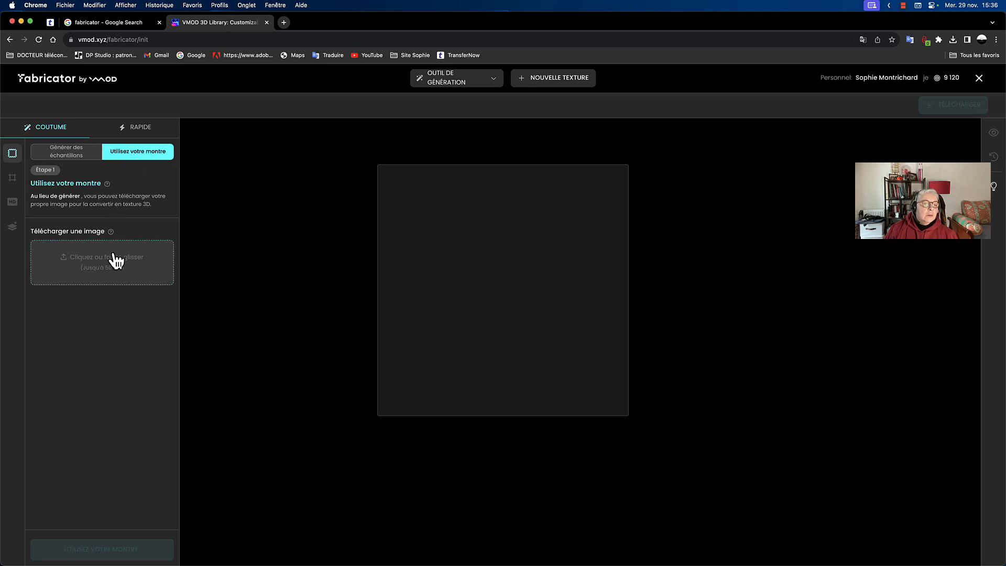
click(75, 155)
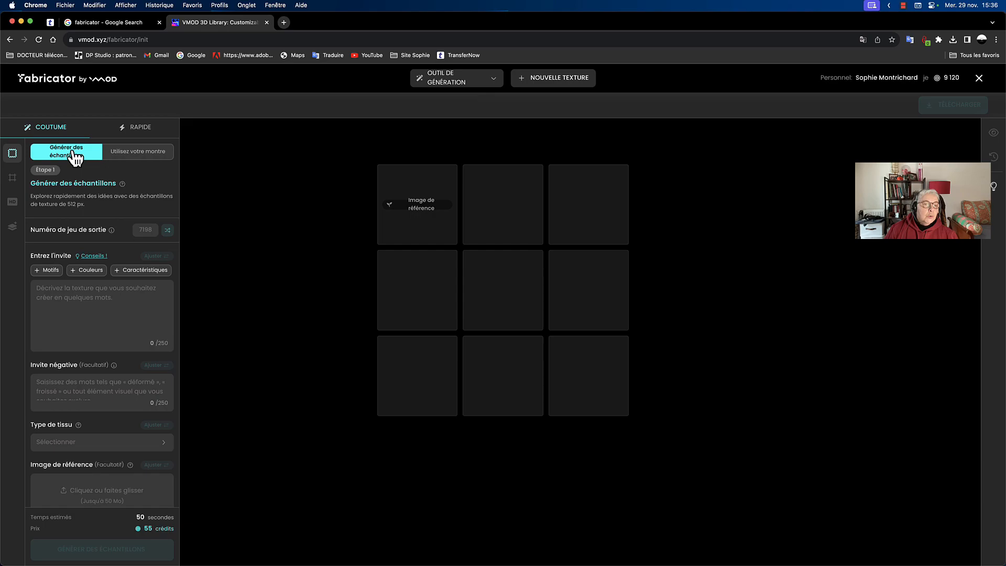
Add the Art Deco pattern style and the Dark Maroon colour to the swatch prompt
click(49, 271)
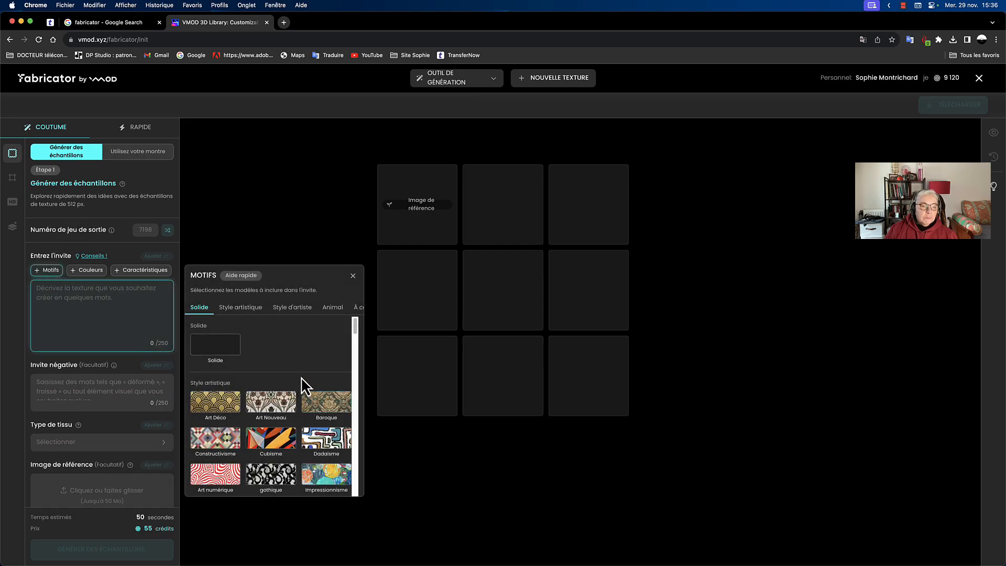
click(199, 408)
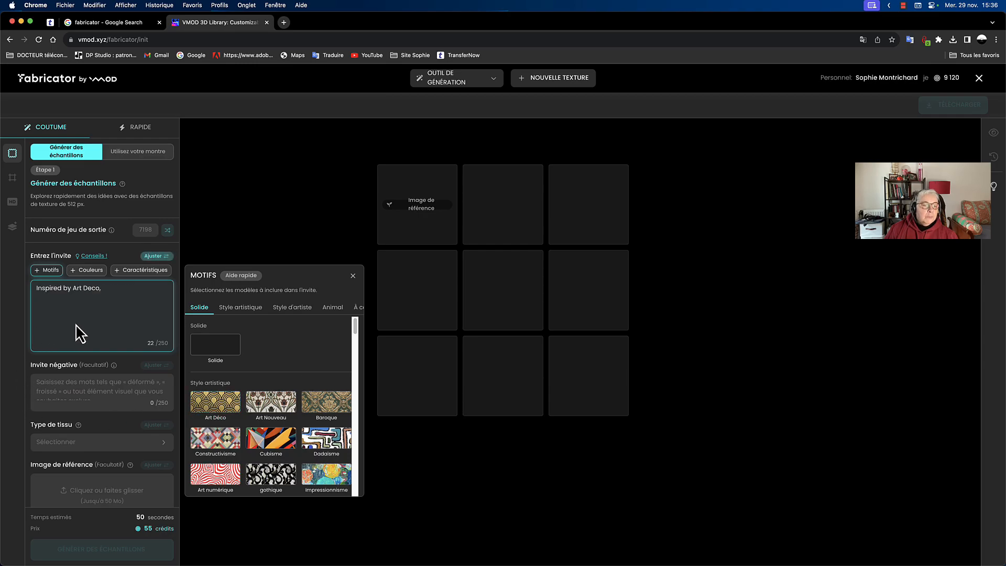
click(98, 271)
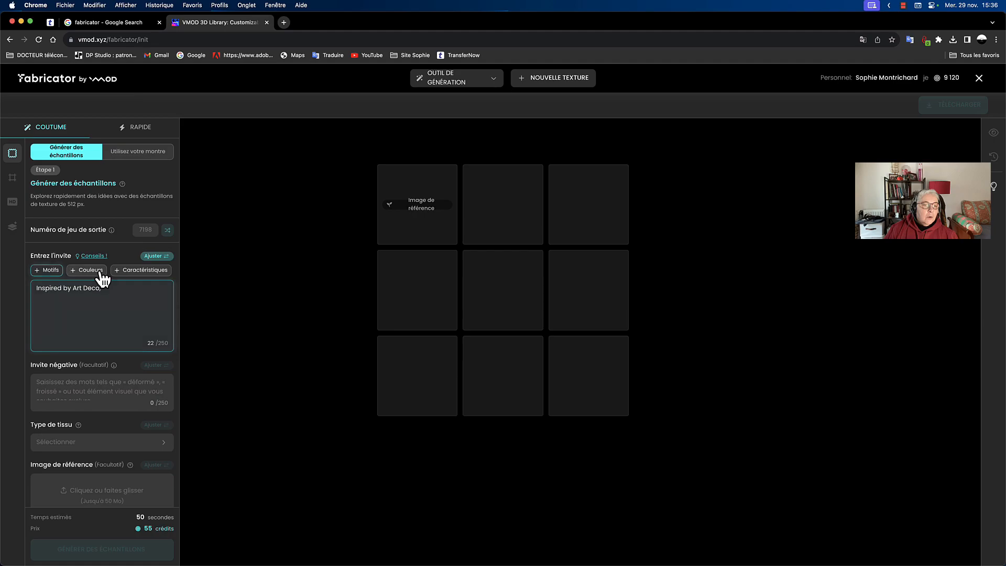
click(203, 349)
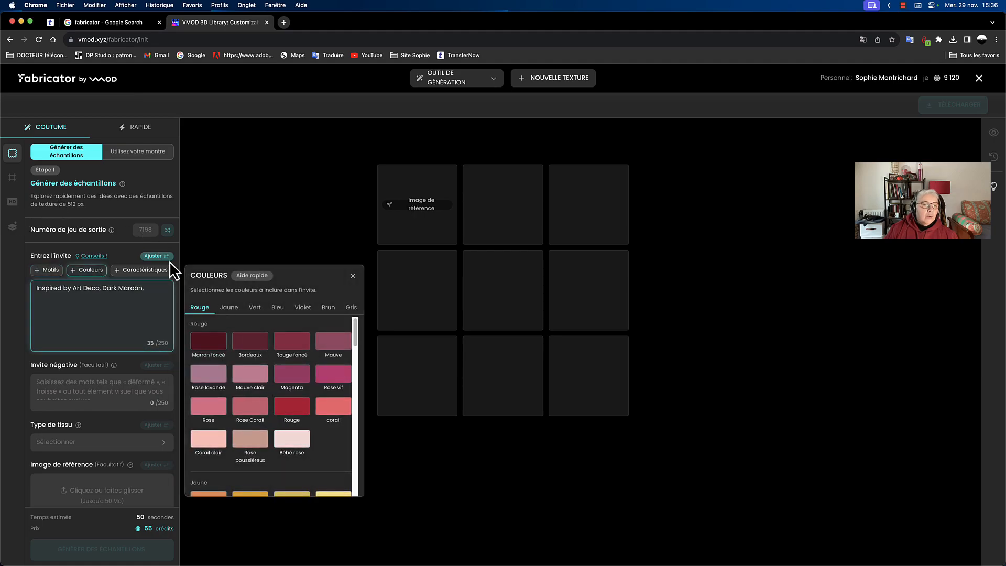
Add the texture characteristics Soft and Fluffy to the swatch prompt
click(142, 271)
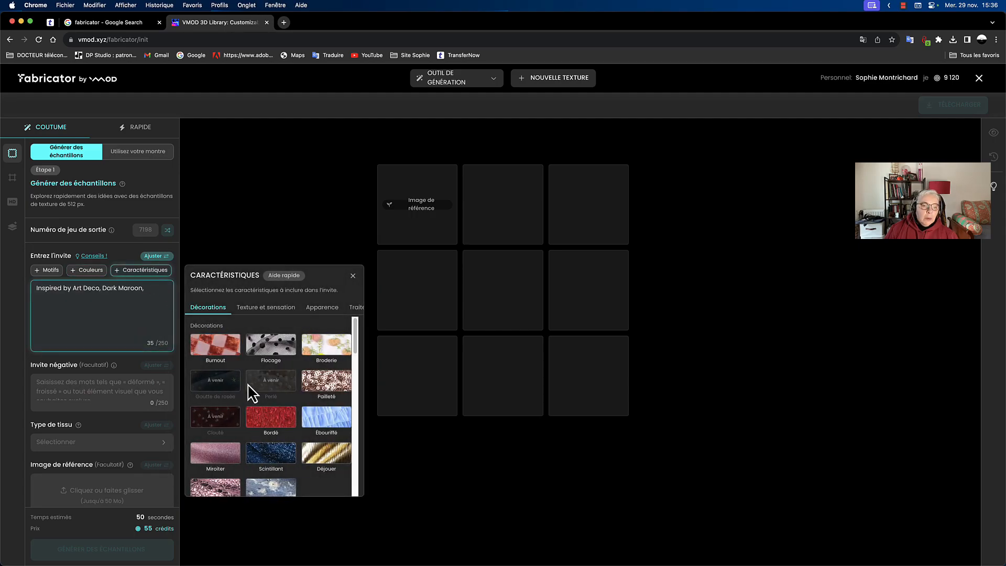
scroll(248, 384, down, 2)
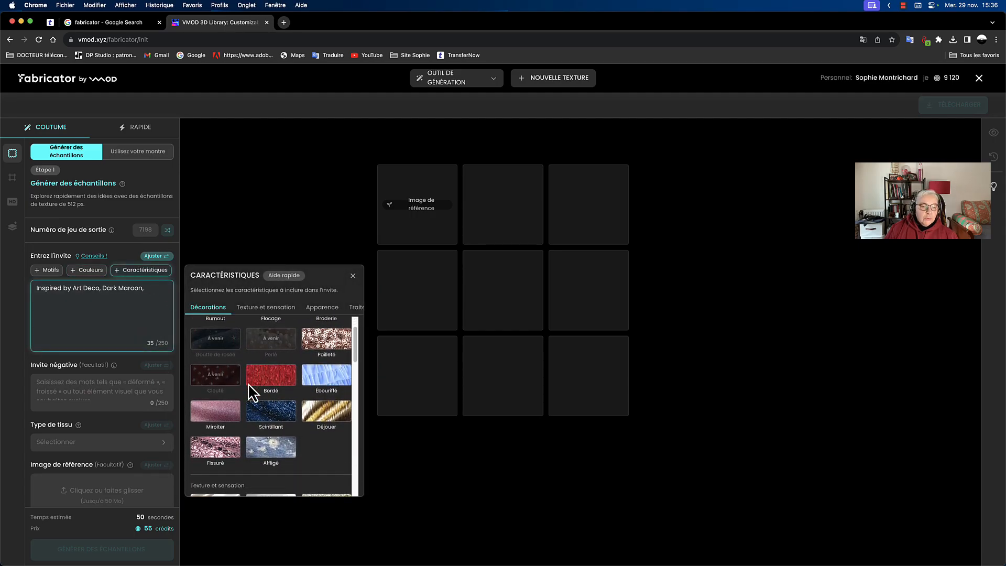
scroll(247, 383, down, 3)
scroll(252, 393, down, 2)
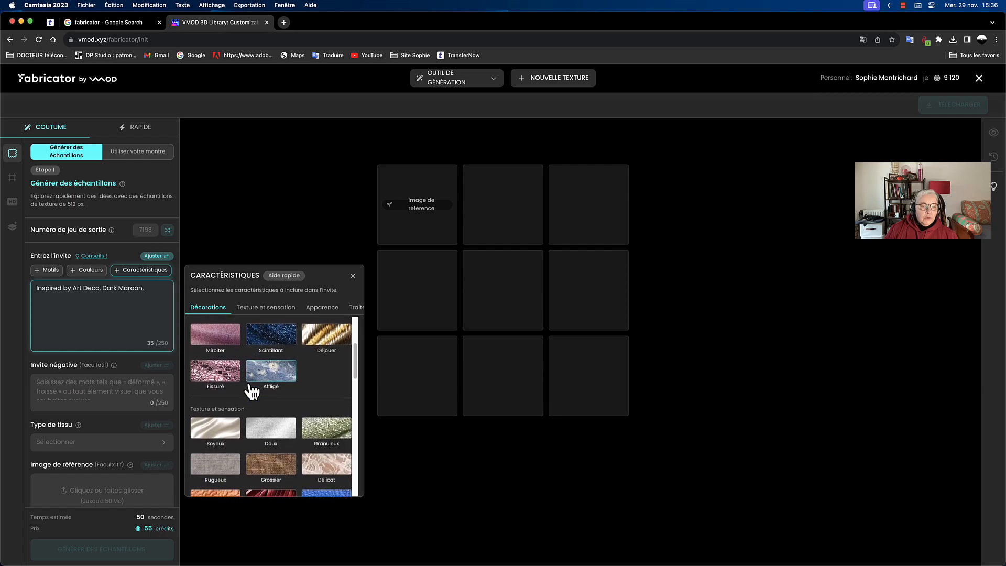
click(265, 401)
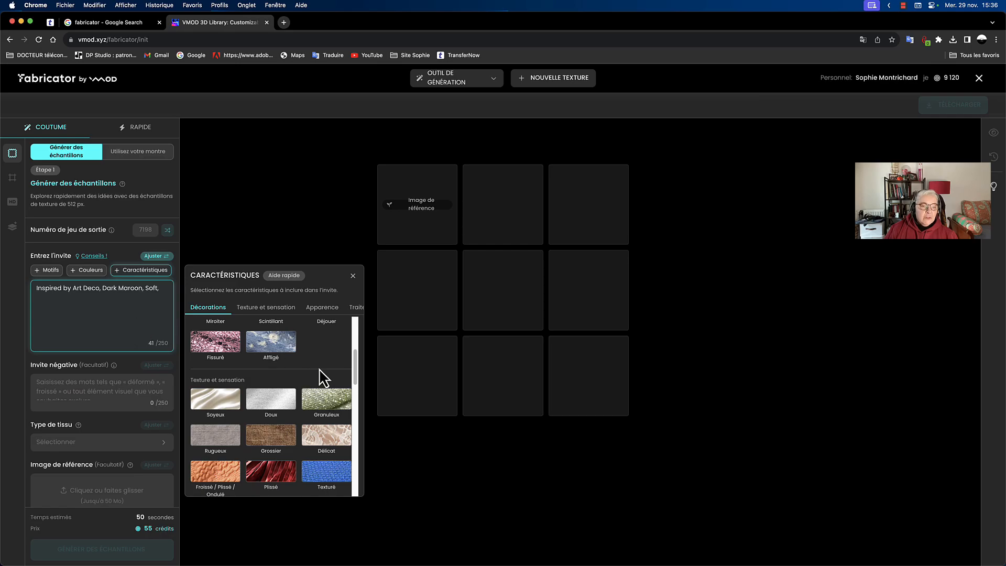
scroll(320, 378, down, 5)
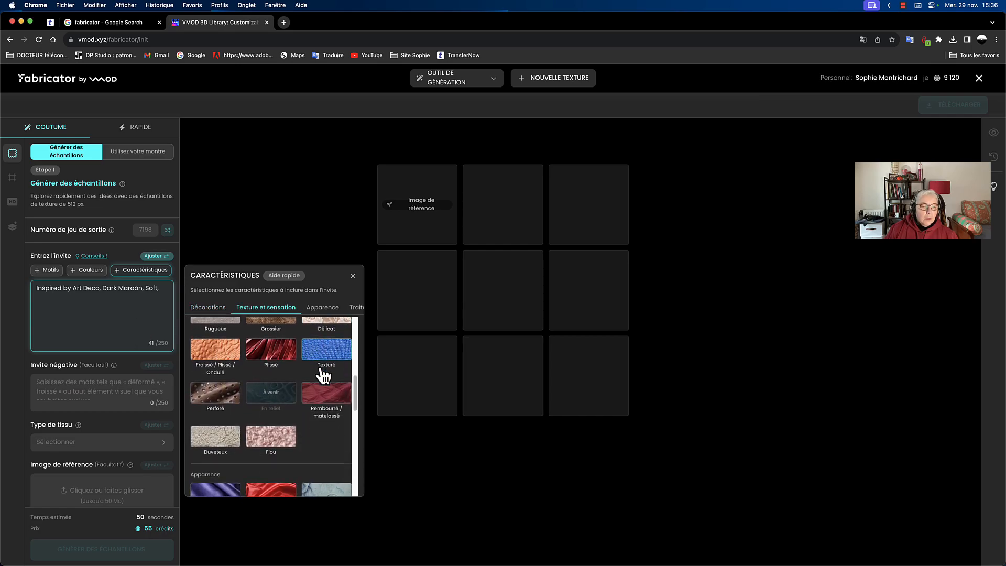
click(216, 445)
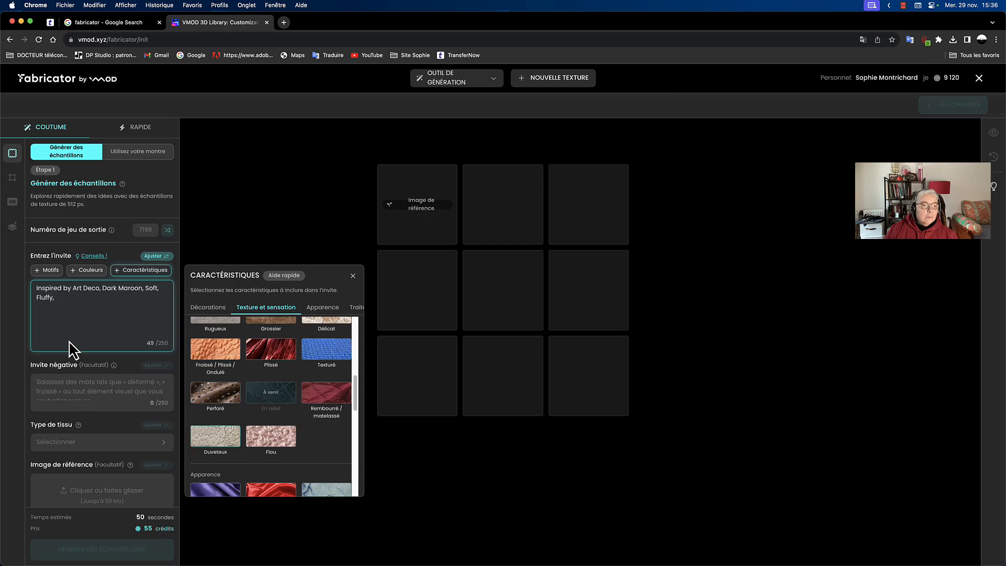
Set the fabric type to the dark burgundy Velours and generate the swatches from the Art Deco prompt
click(97, 443)
click(102, 443)
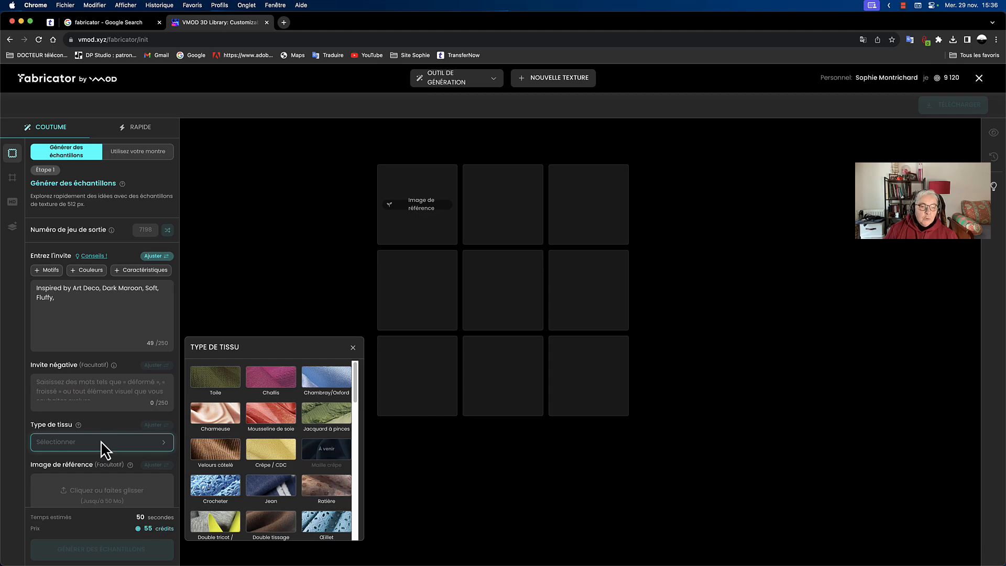
scroll(344, 453, down, 3)
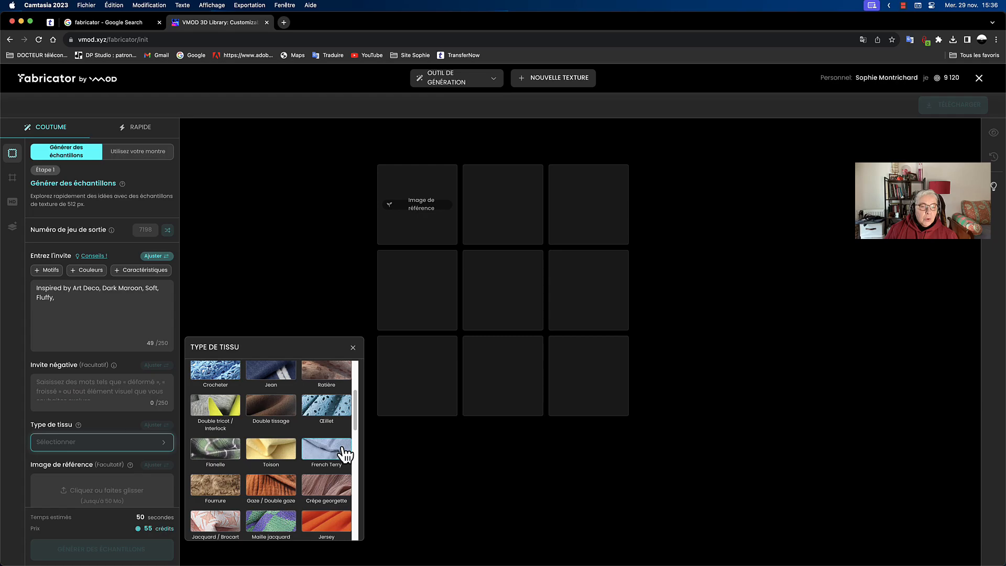
scroll(341, 453, down, 2)
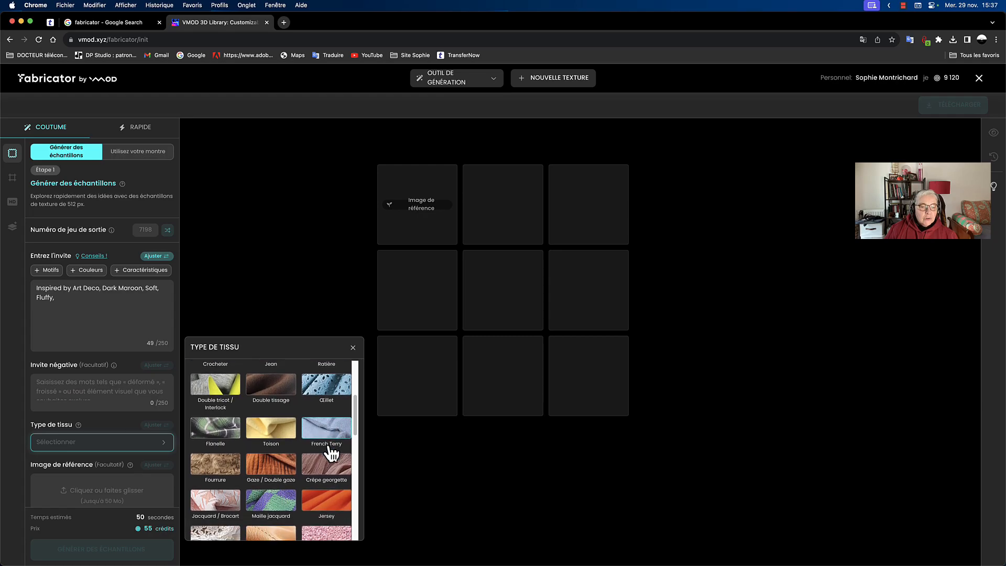
scroll(331, 452, down, 3)
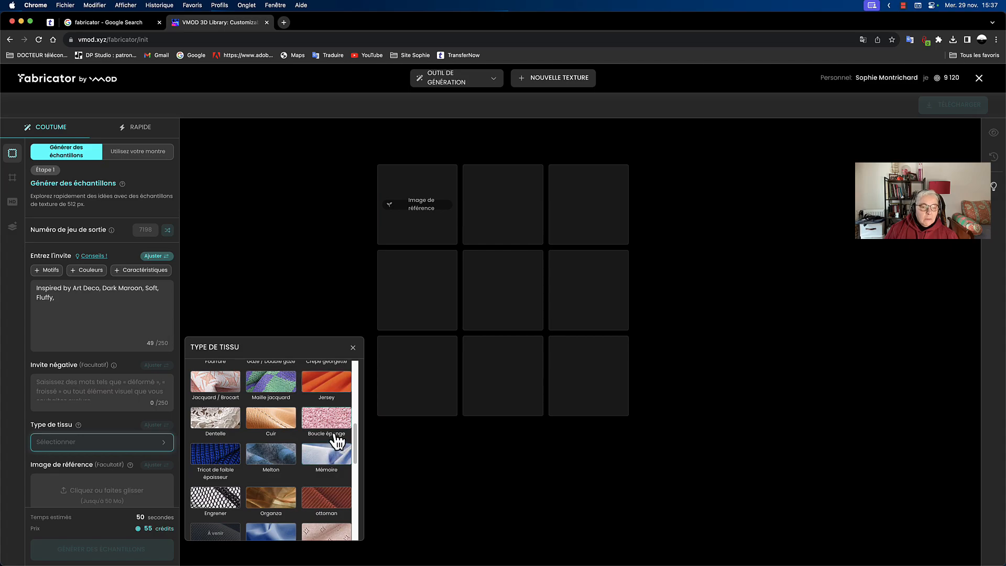
scroll(337, 442, down, 2)
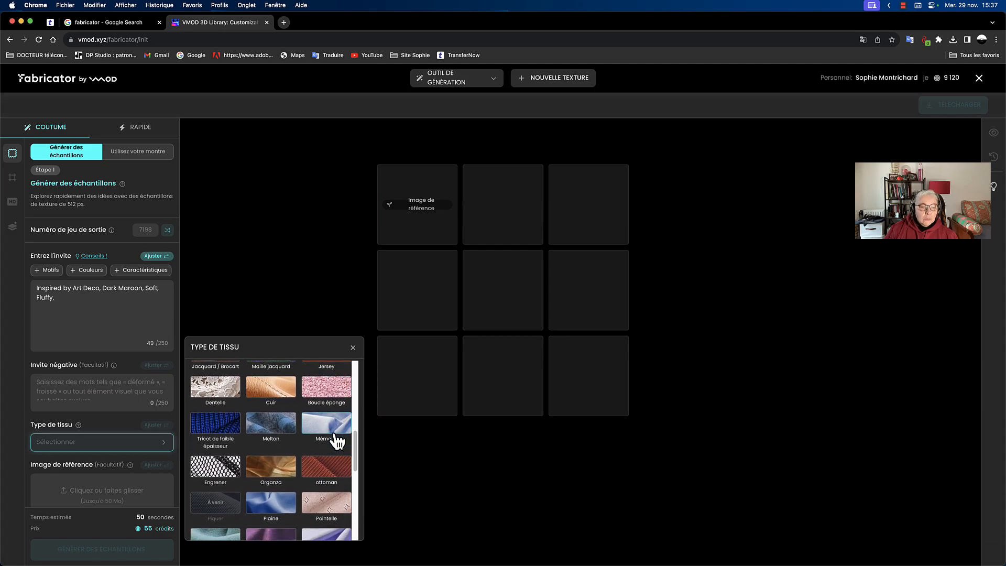
scroll(337, 442, down, 4)
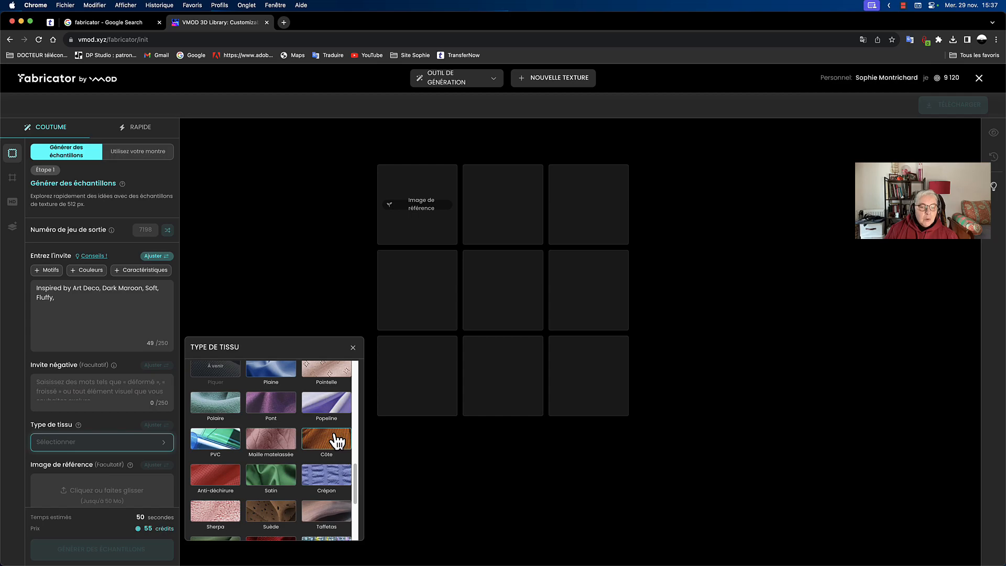
scroll(337, 427, down, 4)
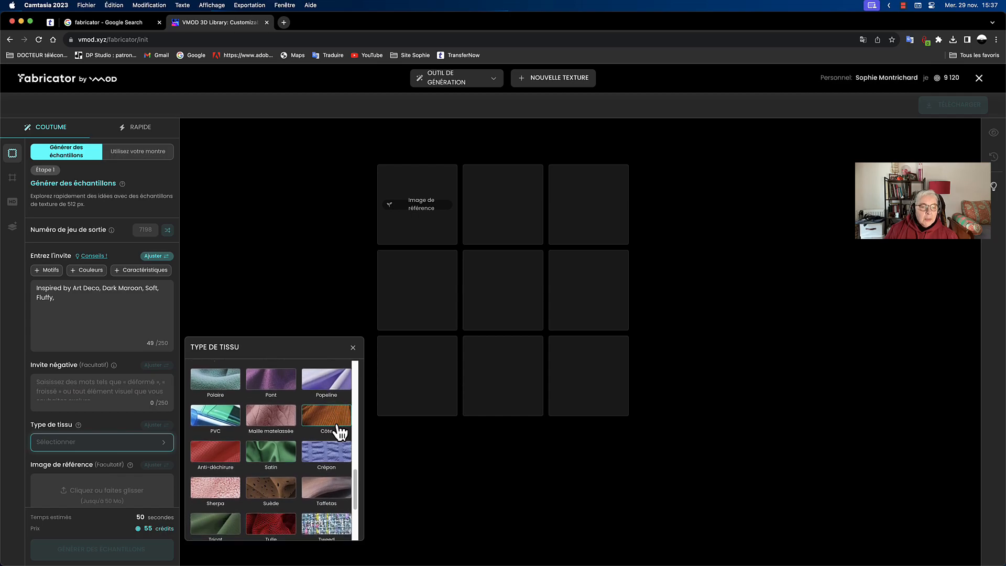
scroll(340, 432, down, 3)
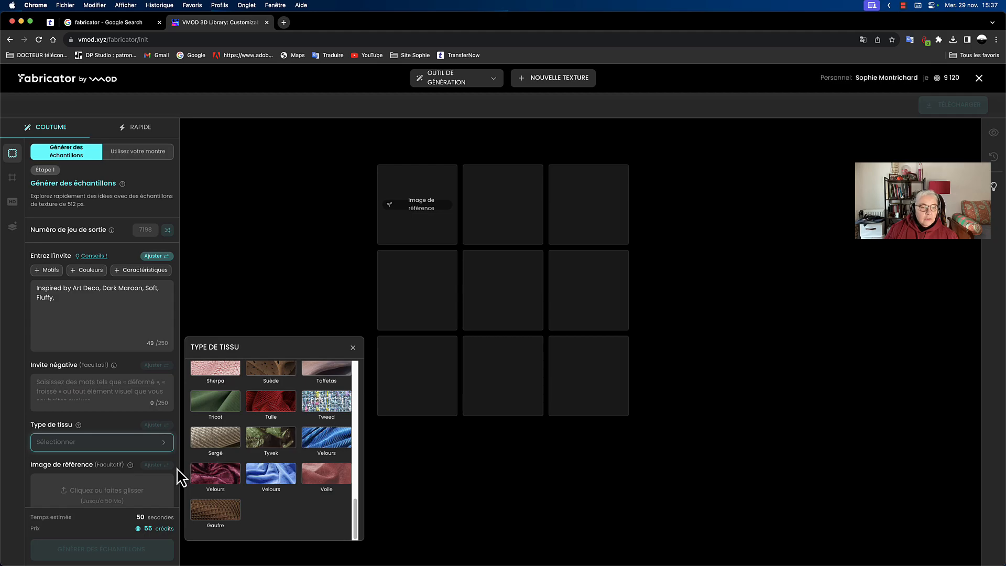
click(231, 480)
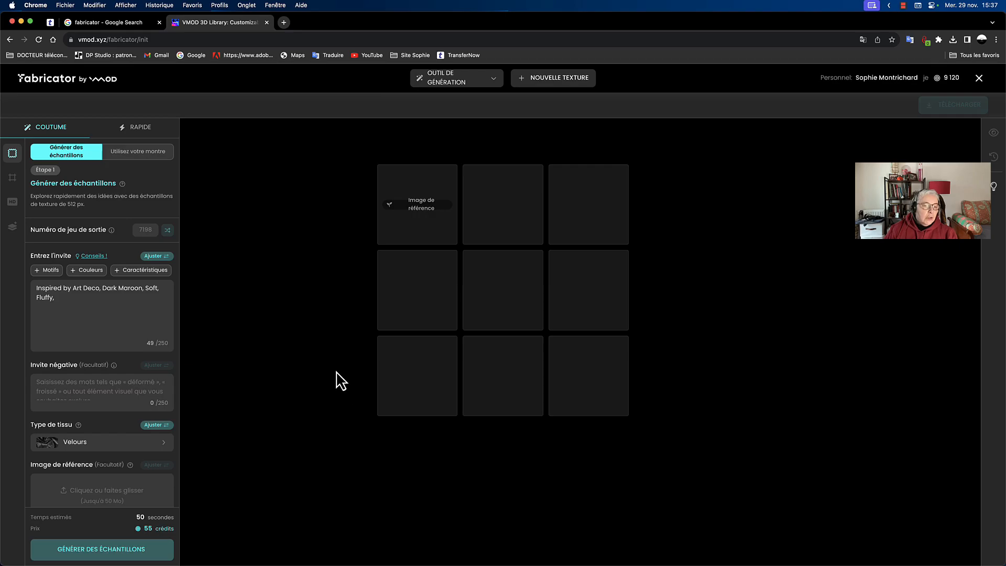
click(93, 555)
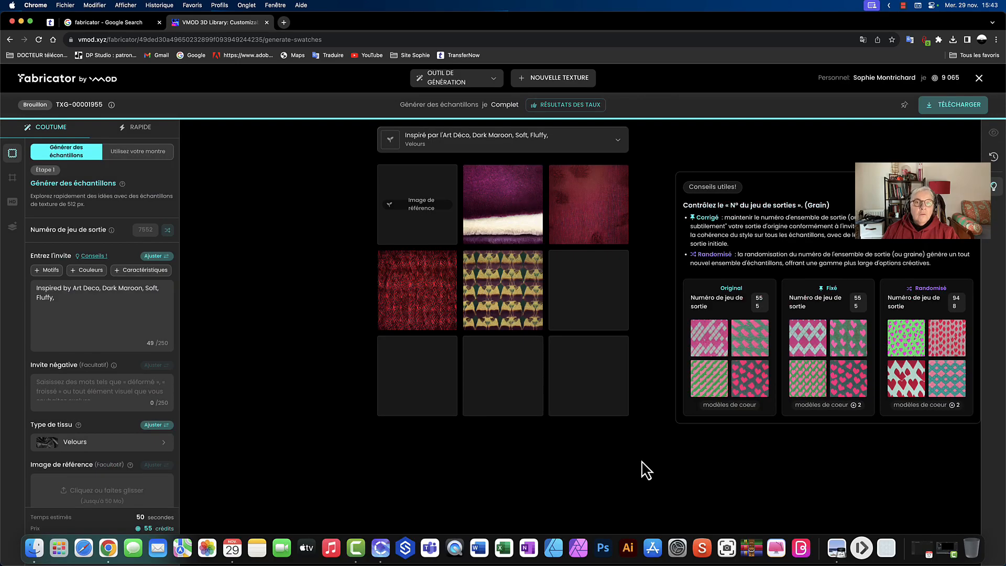
Select the mottled dark red velvet swatch and inspect its repeat, switching the tiled texture preview off and back on
click(597, 225)
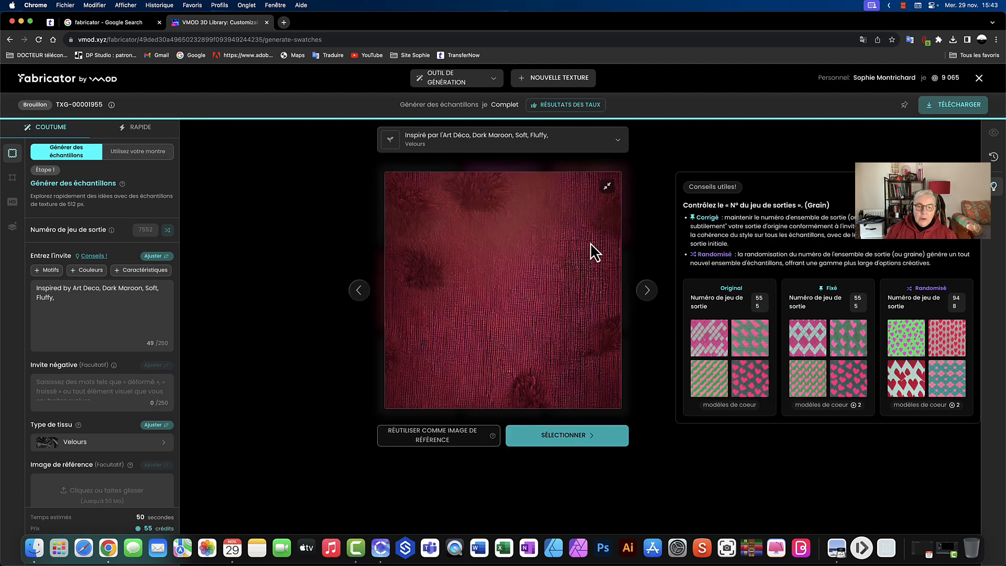
click(591, 440)
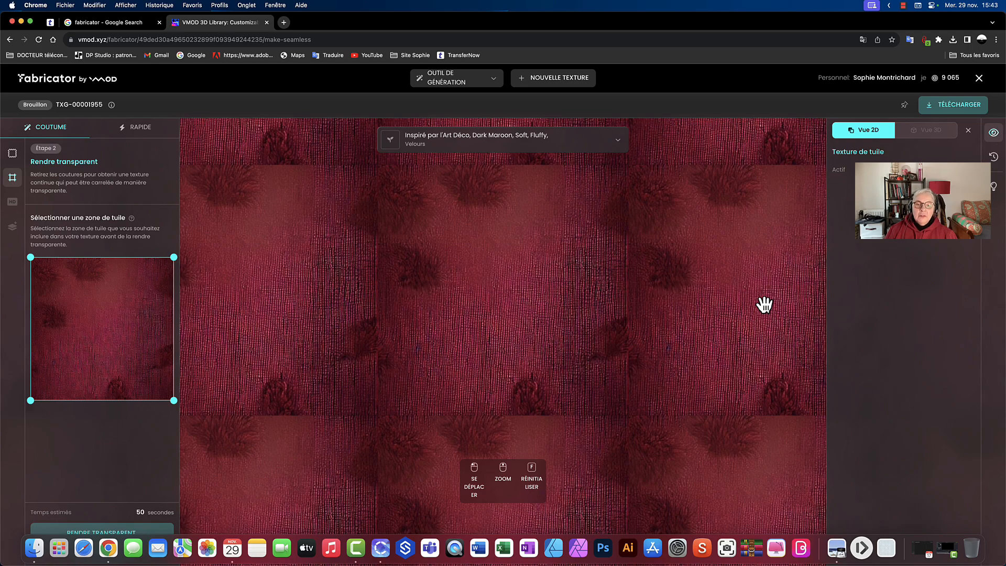
drag(583, 342, 613, 416)
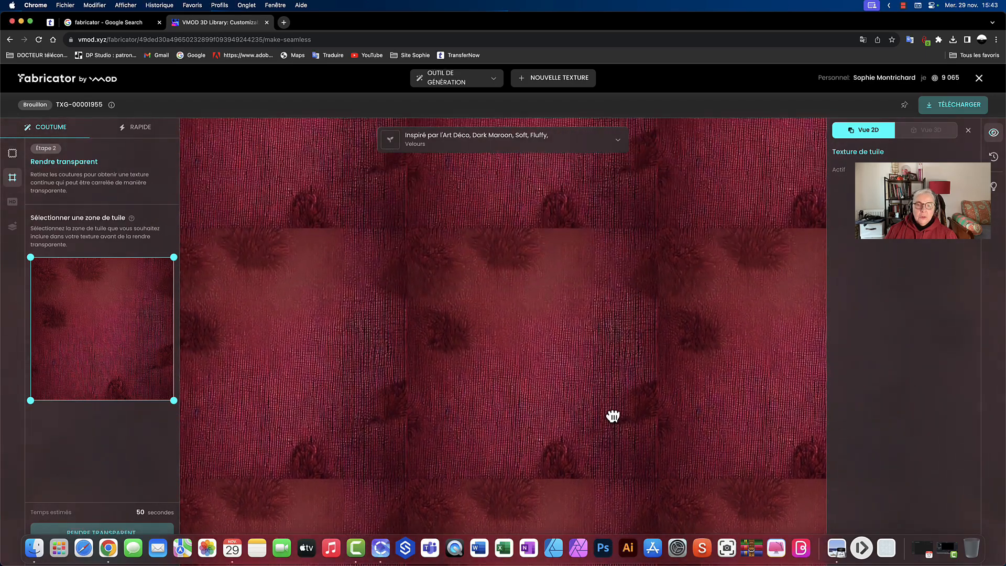
scroll(580, 345, down, 5)
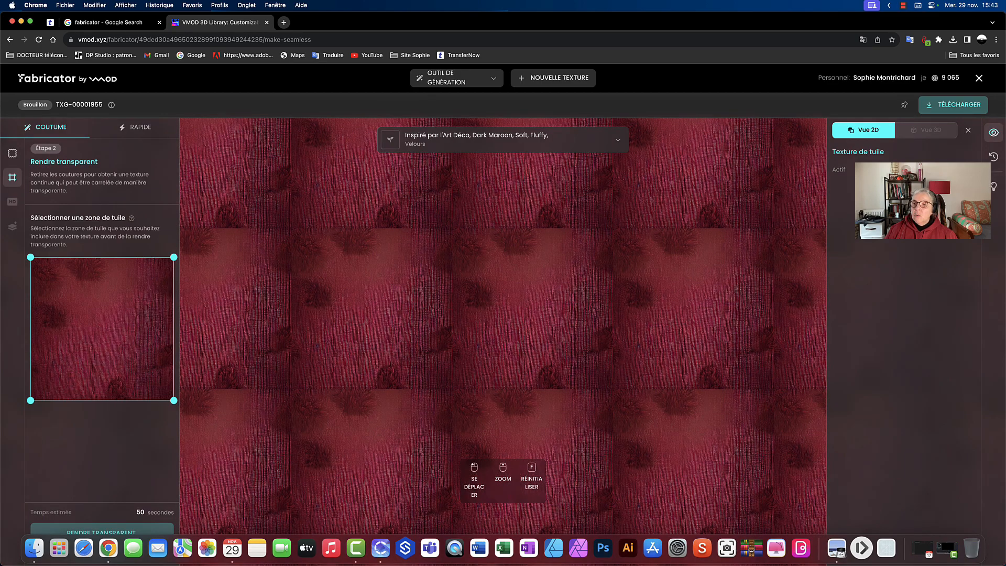
click(968, 170)
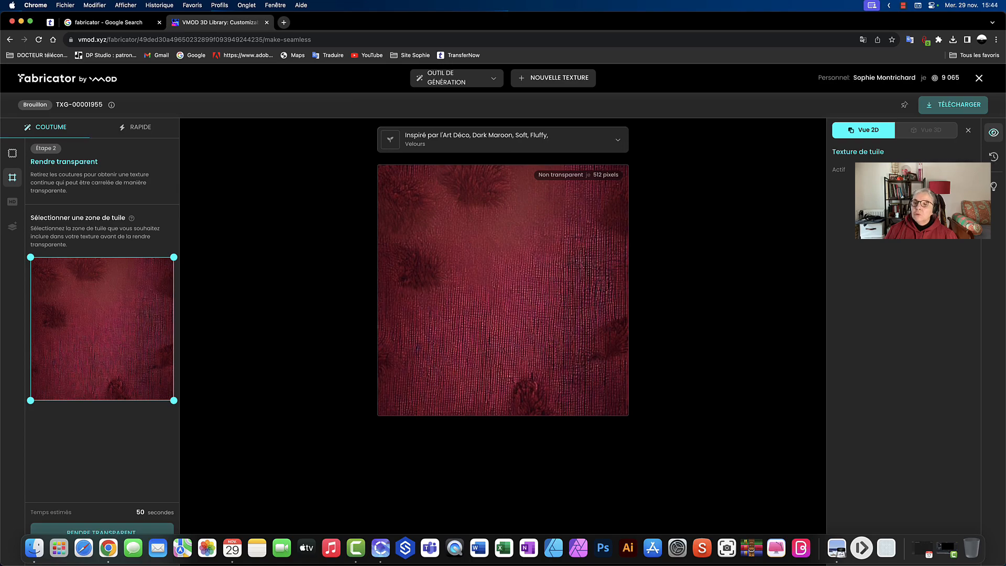
click(966, 170)
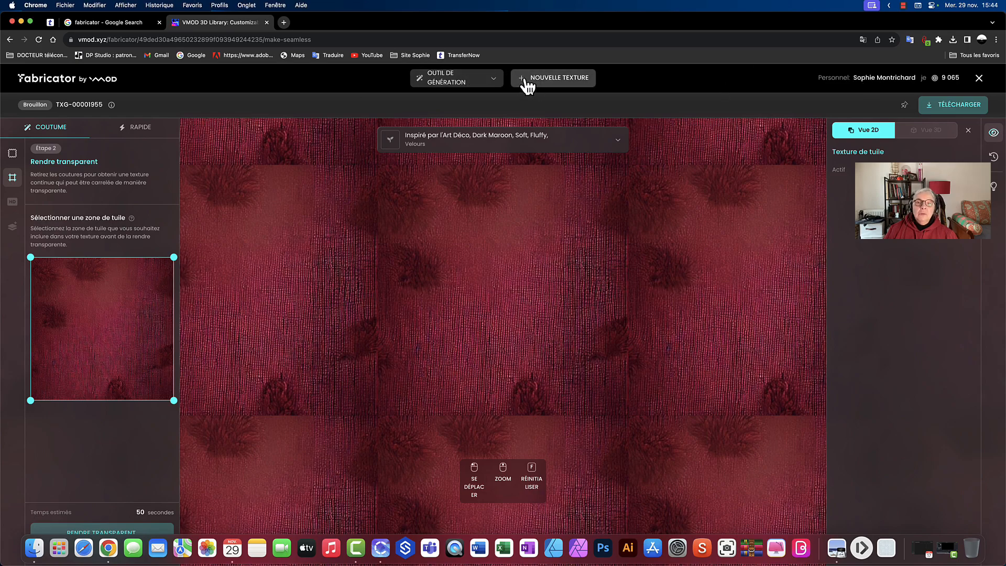
Browse the list of generated textures, looking at the purple Toile texture and opening the blue wool Plaine texture
click(481, 82)
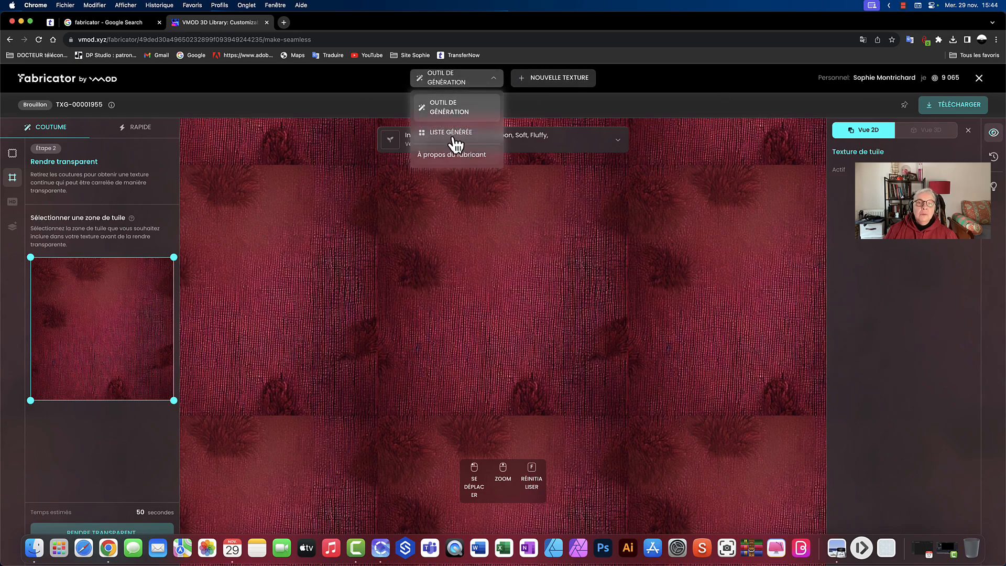
click(447, 139)
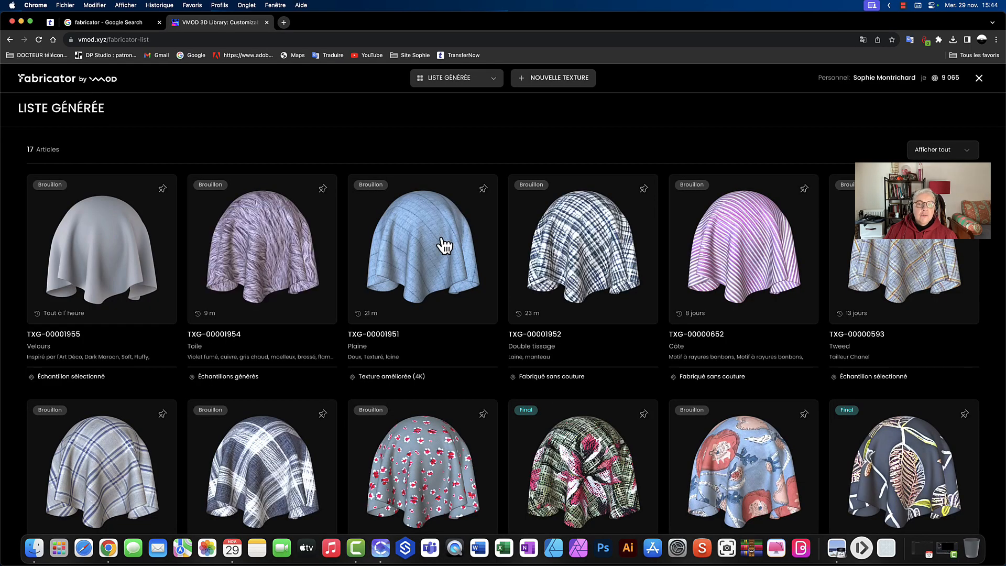
click(286, 239)
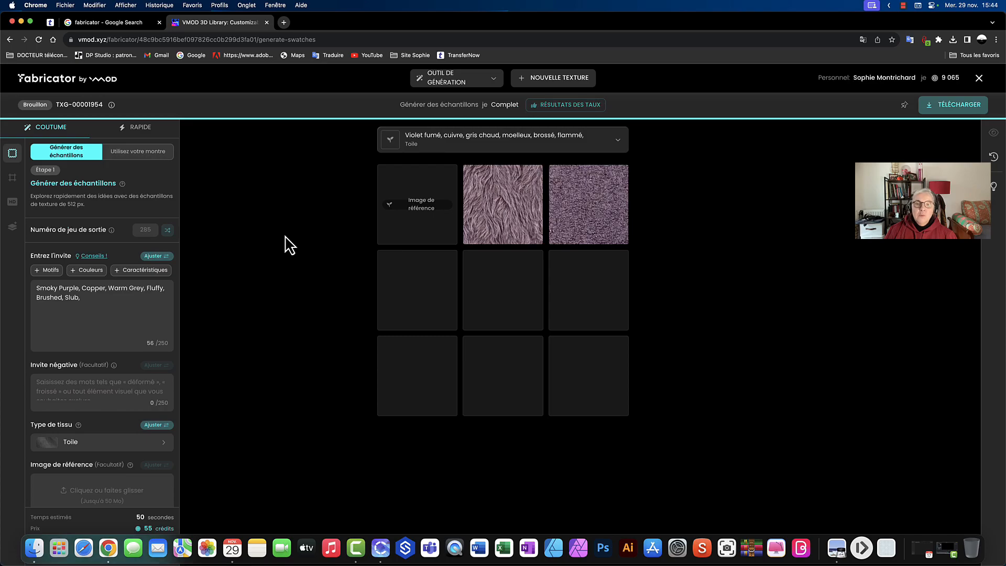
click(578, 88)
click(463, 79)
click(448, 134)
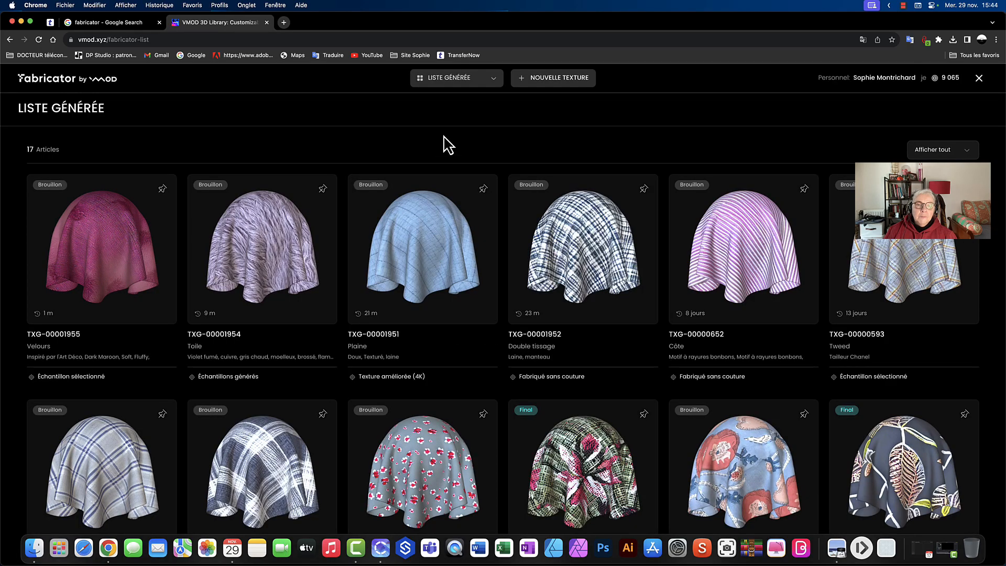
click(428, 233)
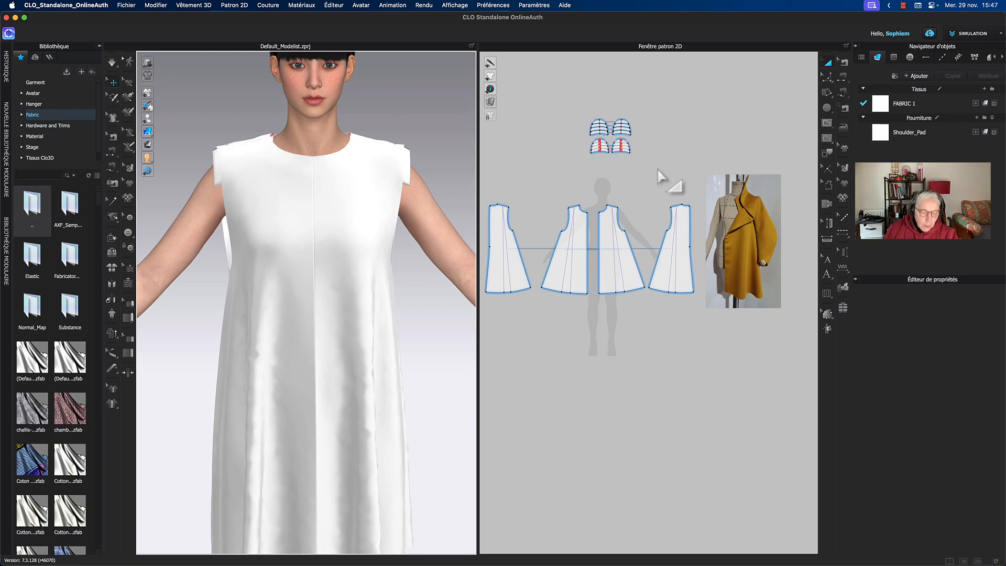
Switch to CLO and load TXG-00001951_swatch2_512px.jpg as the texture of FABRIC 1
key(ctrl+Up)
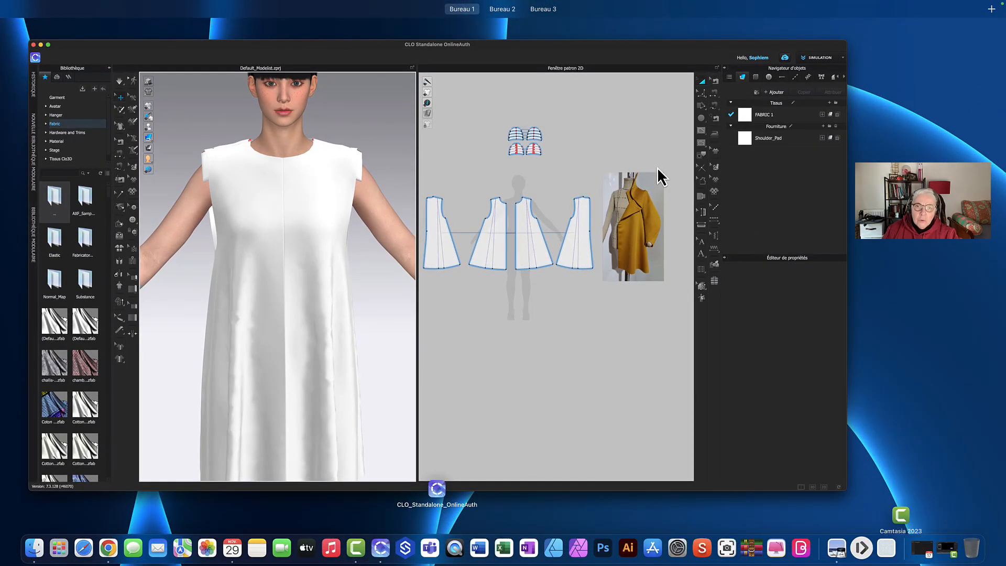
click(633, 131)
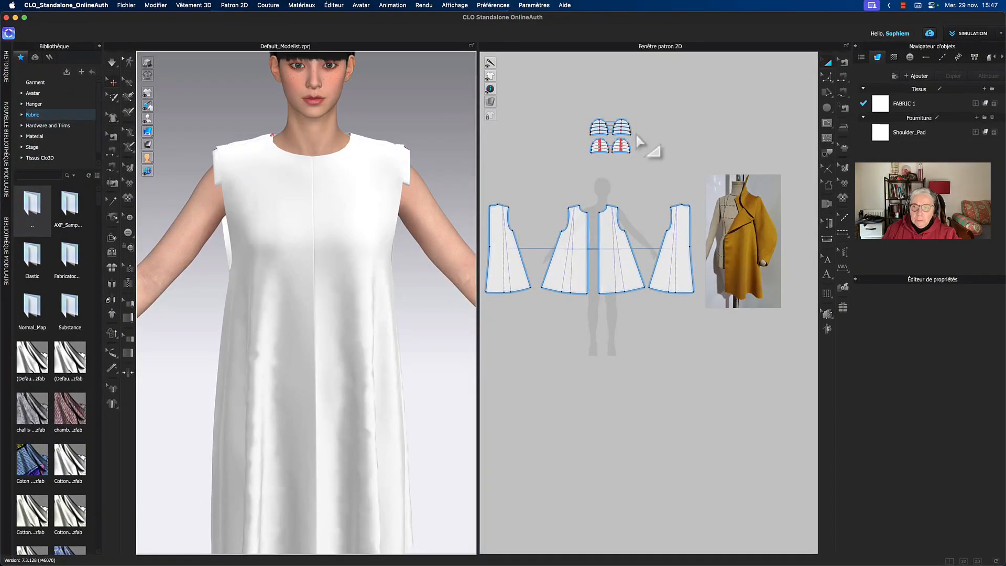
click(883, 107)
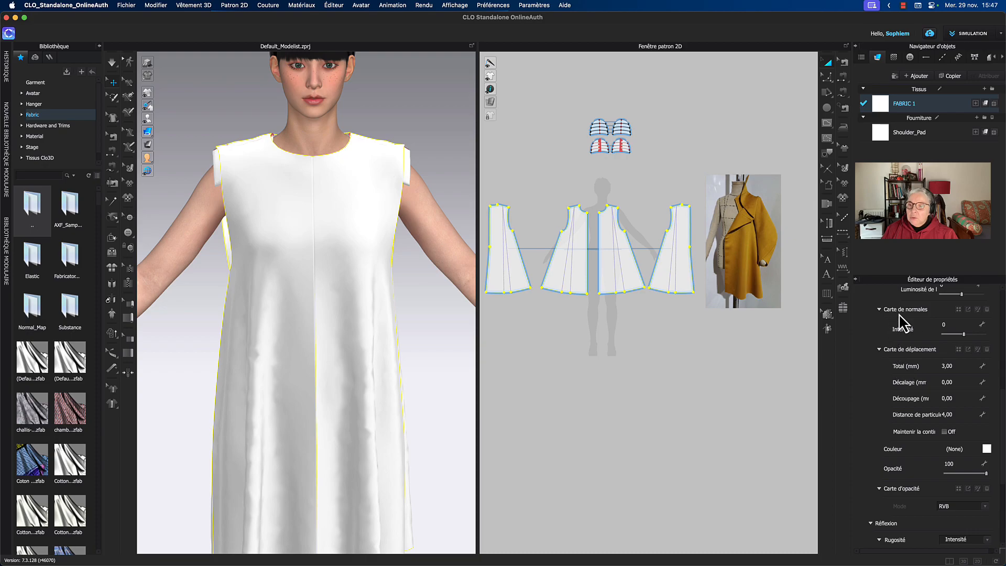
scroll(922, 330, up, 10)
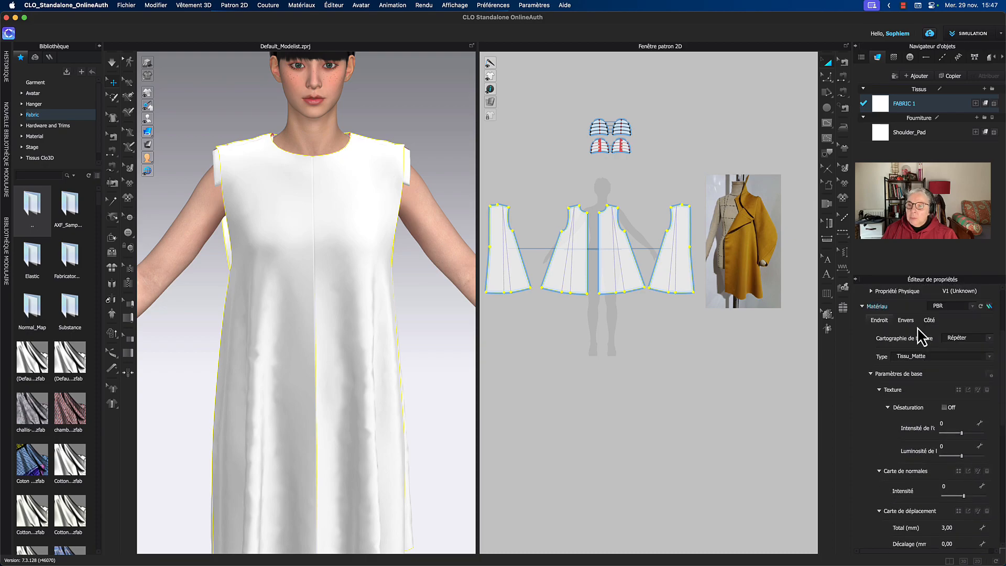
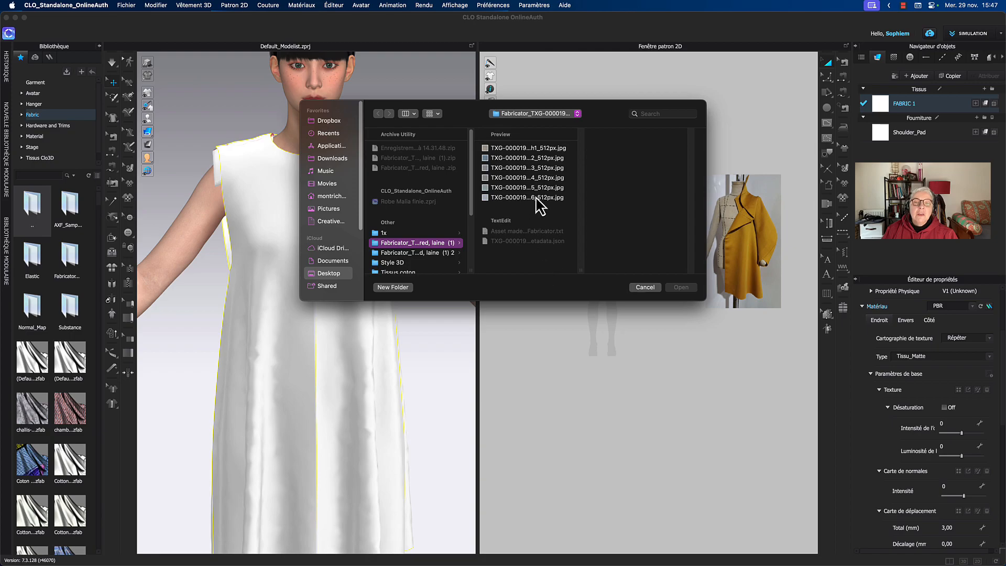
click(496, 157)
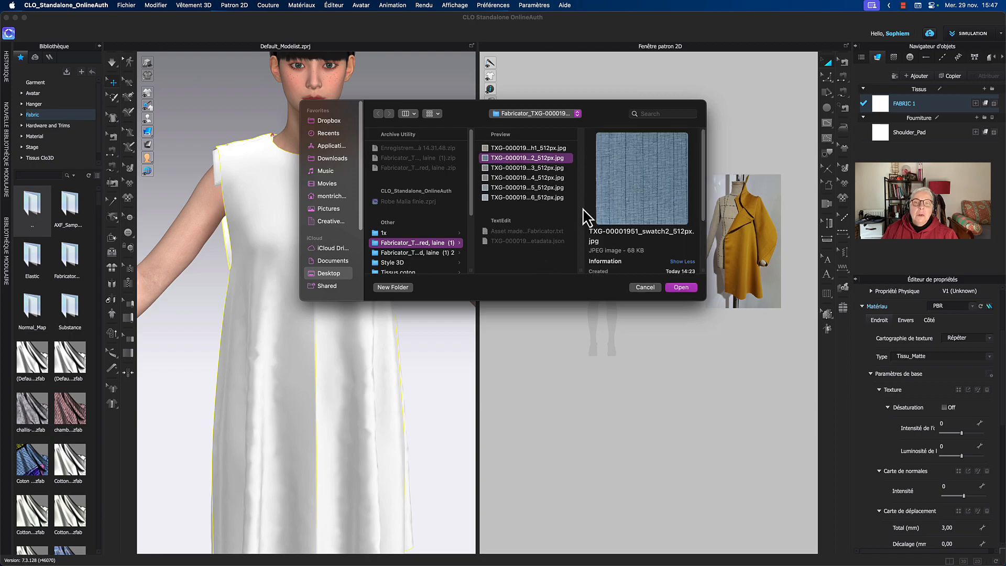
click(681, 287)
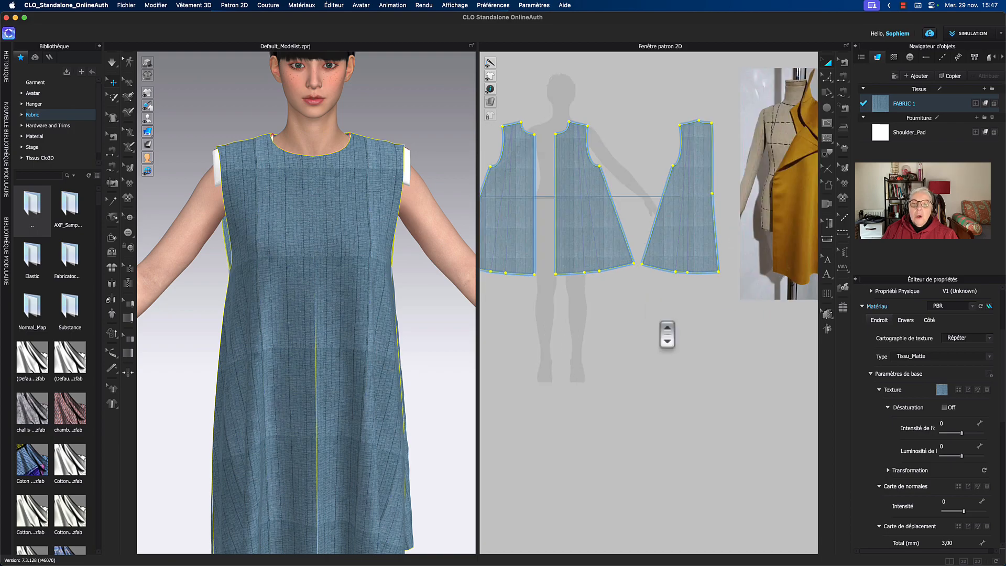
Inspect the texture repeat on the front pattern piece and turn on desaturation for FABRIC 1's texture
scroll(665, 332, up, 5)
scroll(595, 275, up, 10)
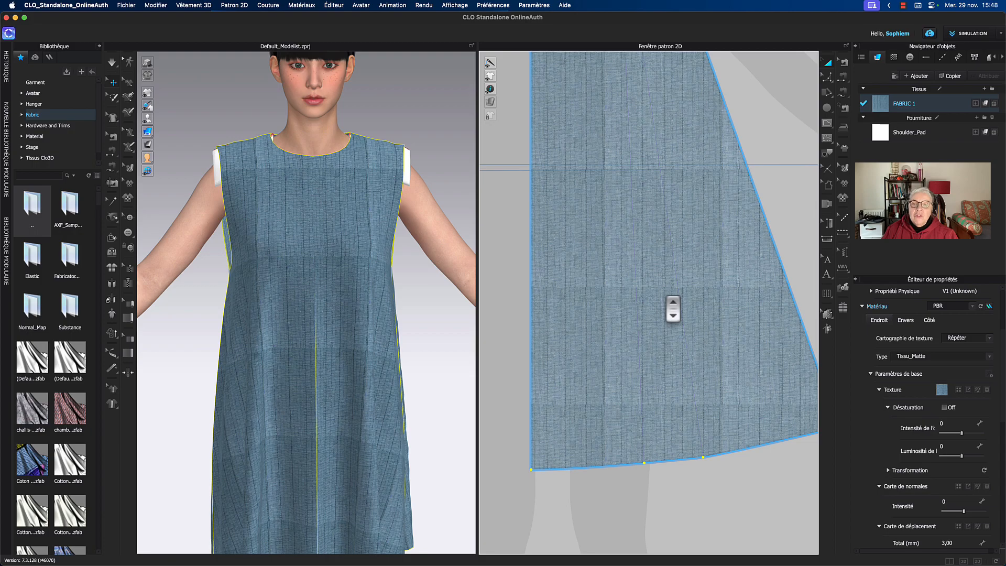
scroll(673, 308, down, 3)
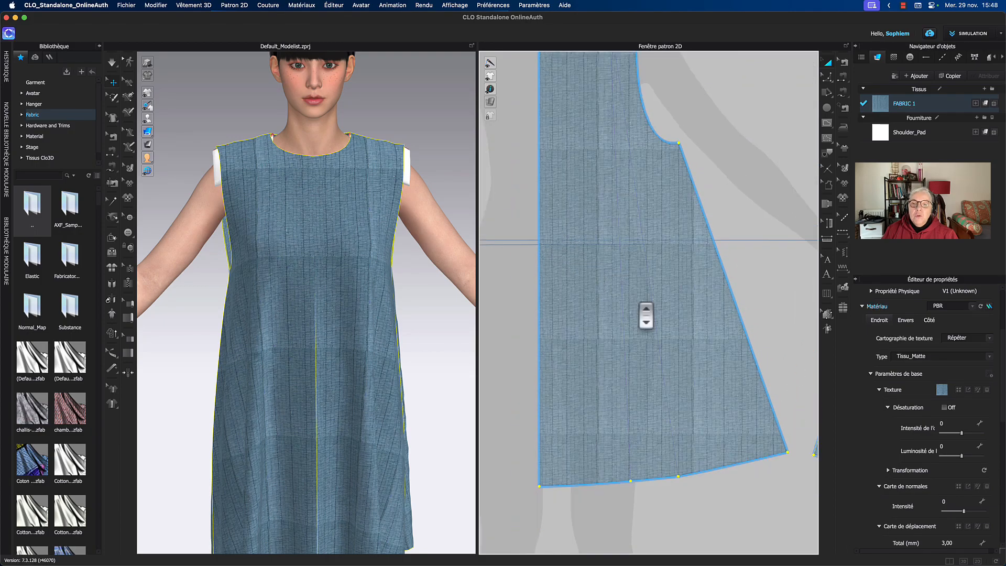
scroll(638, 302, down, 3)
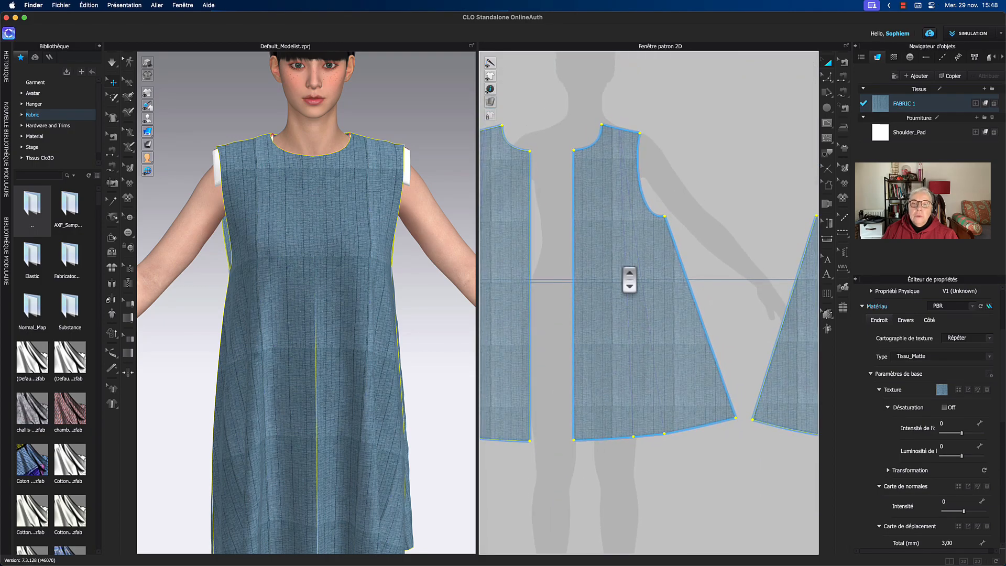
scroll(631, 278, up, 3)
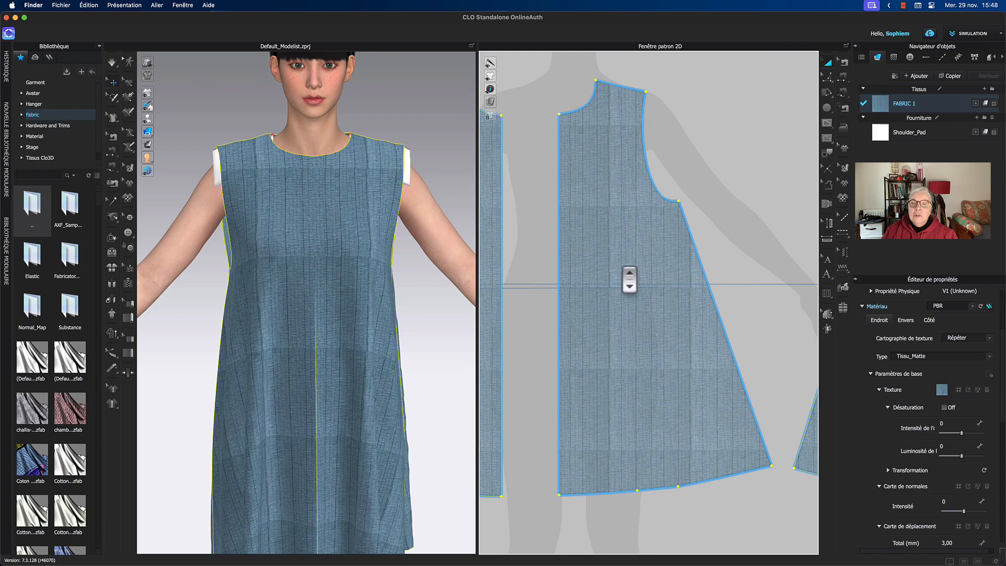
scroll(629, 280, up, 3)
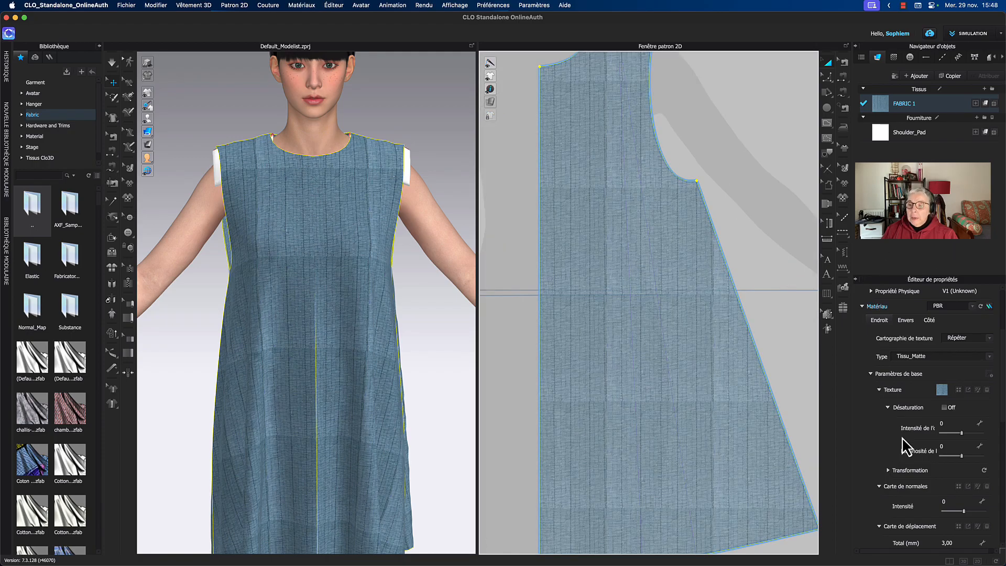
click(945, 408)
Set FABRIC 1's colour to mustard yellow #B18100, sampled with the eyedropper from the coat in the reference photo
scroll(914, 459, up, 4)
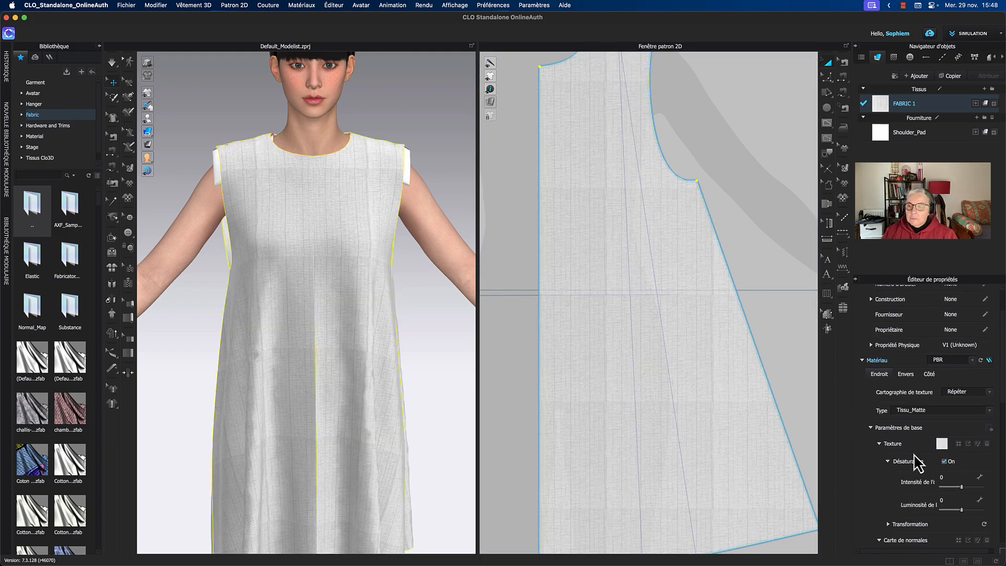
scroll(915, 456, down, 10)
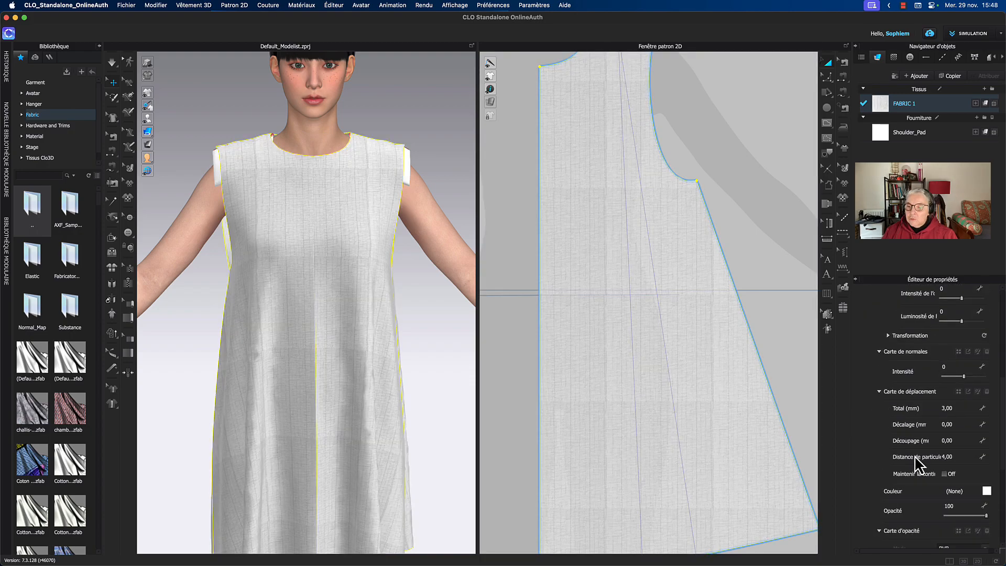
scroll(451, 312, down, 5)
scroll(579, 331, down, 8)
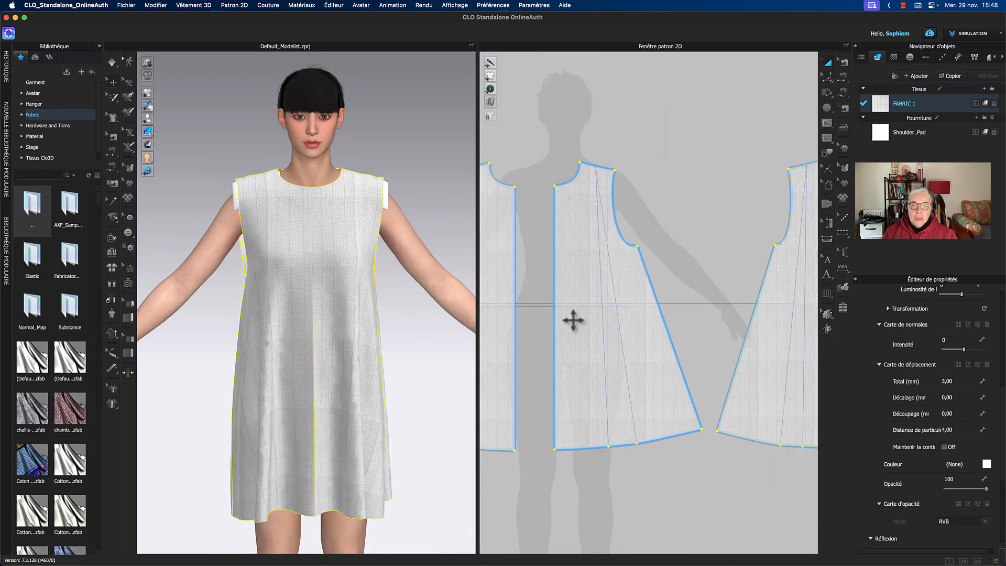
middle_drag(573, 317, 554, 339)
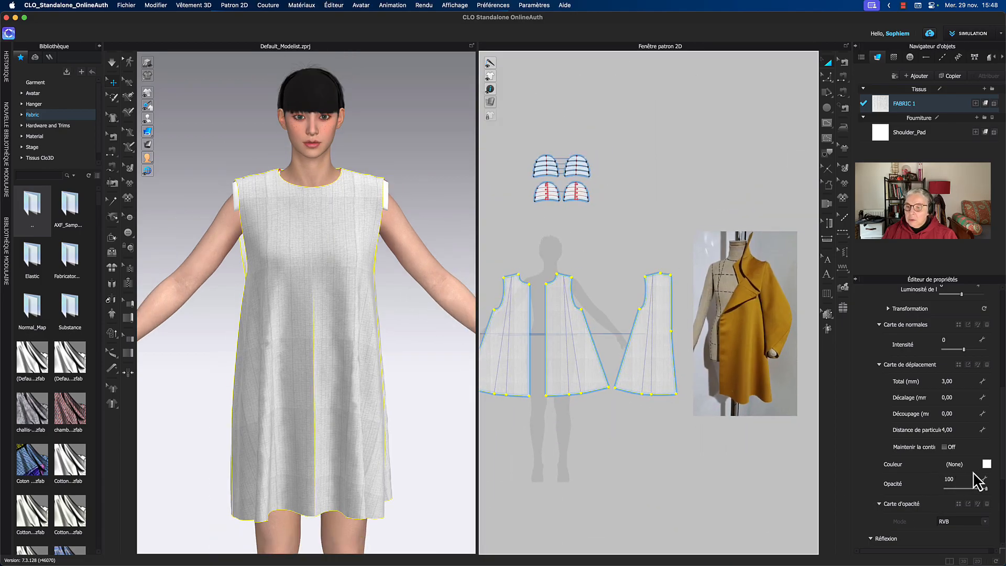
click(987, 465)
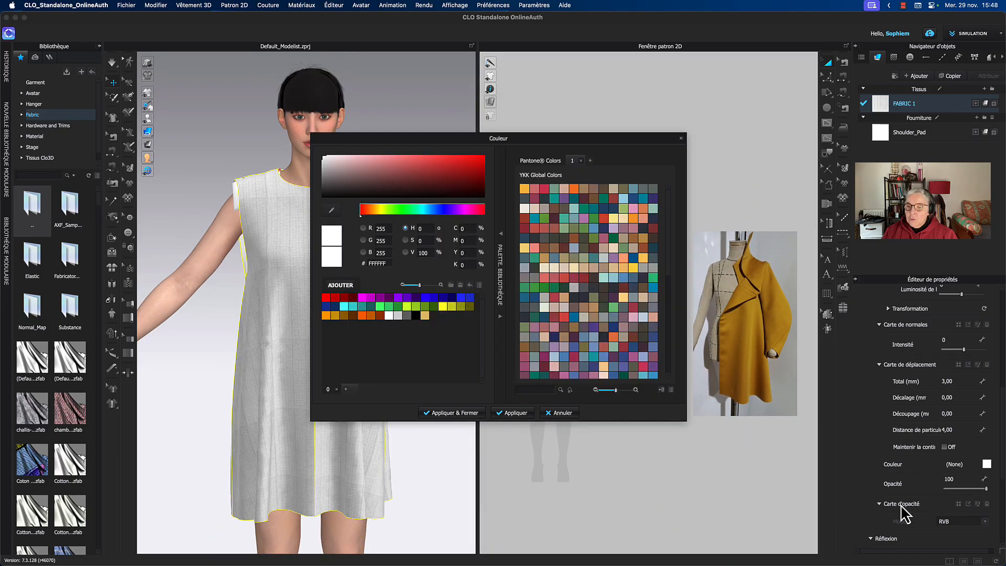
click(331, 211)
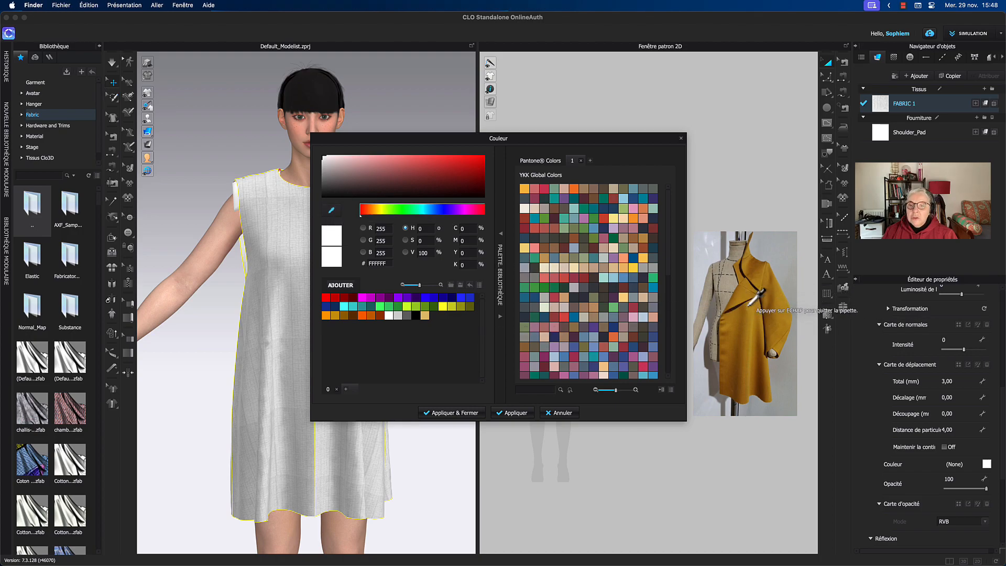
click(725, 337)
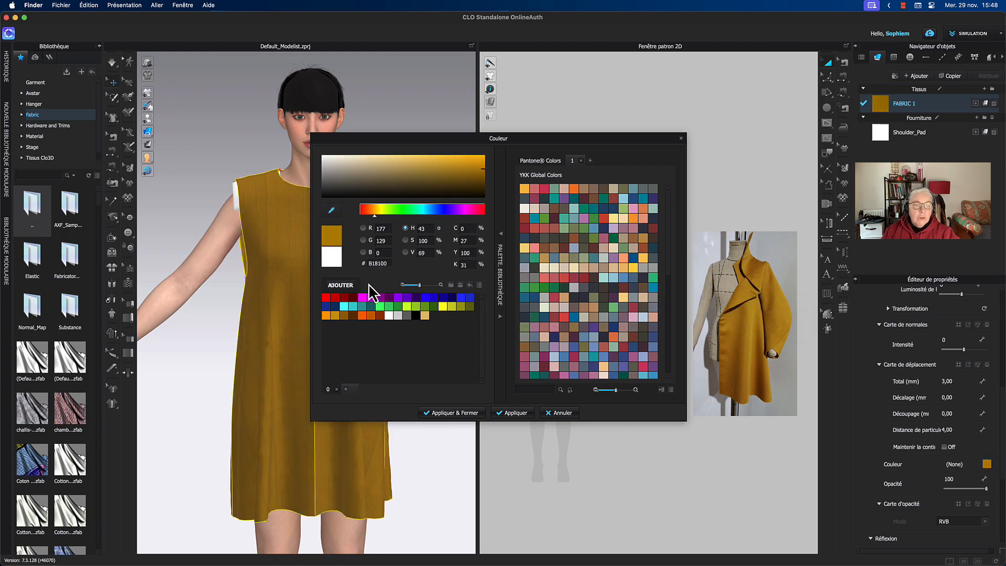
click(370, 292)
click(452, 414)
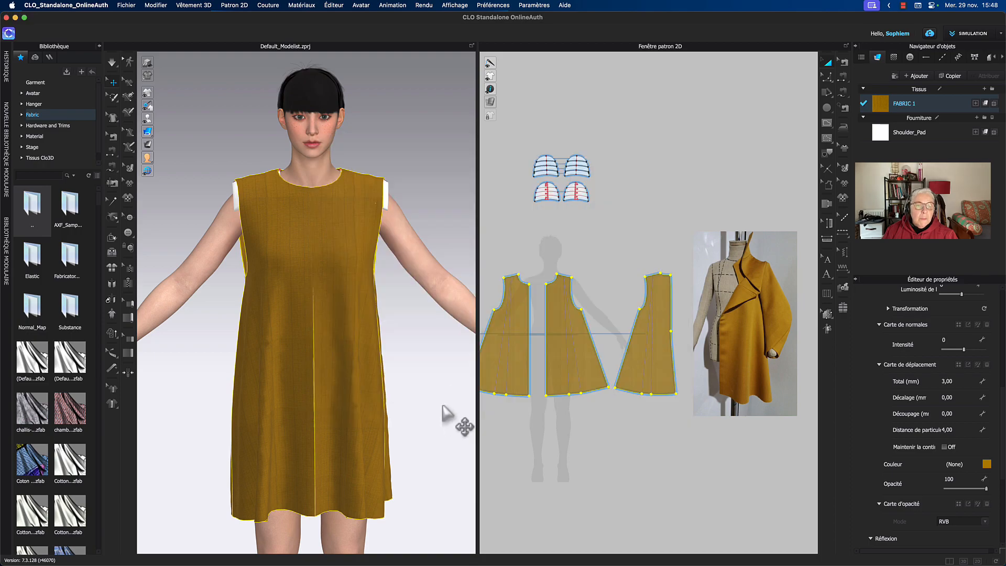
Open FABRIC 1's base texture for editing in the texture editor and acknowledge the information notice
scroll(386, 288, up, 4)
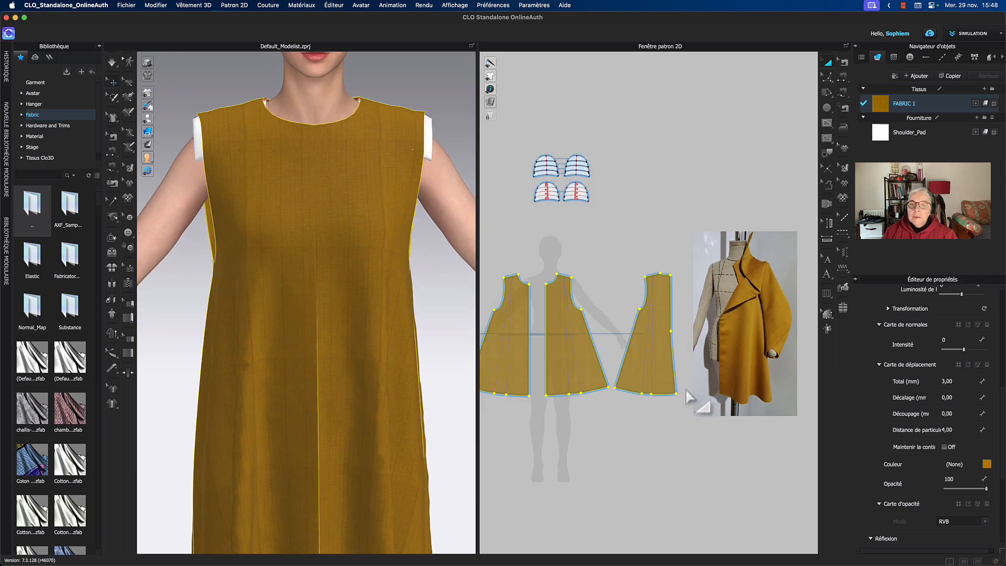
click(669, 388)
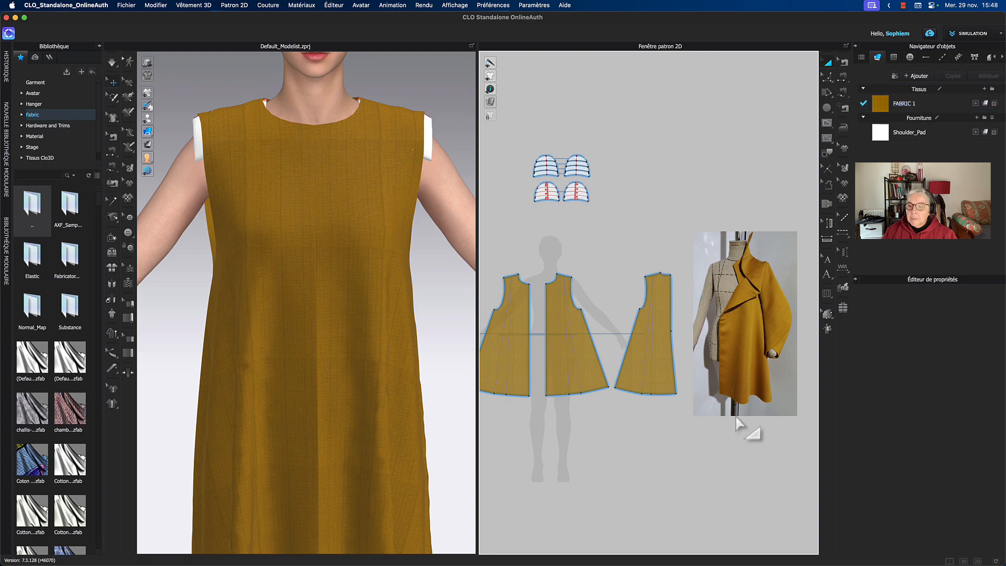
click(877, 105)
scroll(916, 511, up, 5)
scroll(916, 511, up, 6)
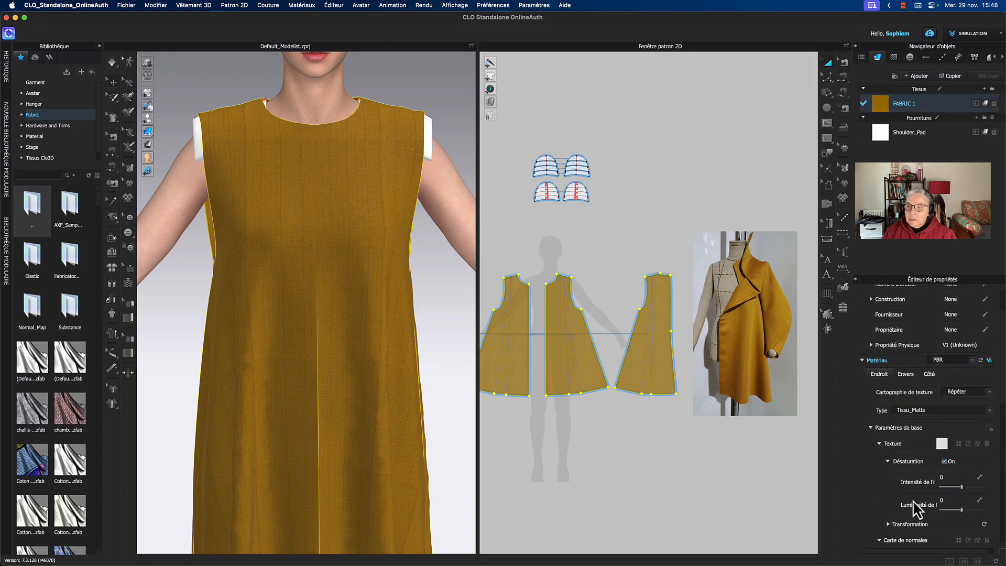
scroll(918, 509, down, 6)
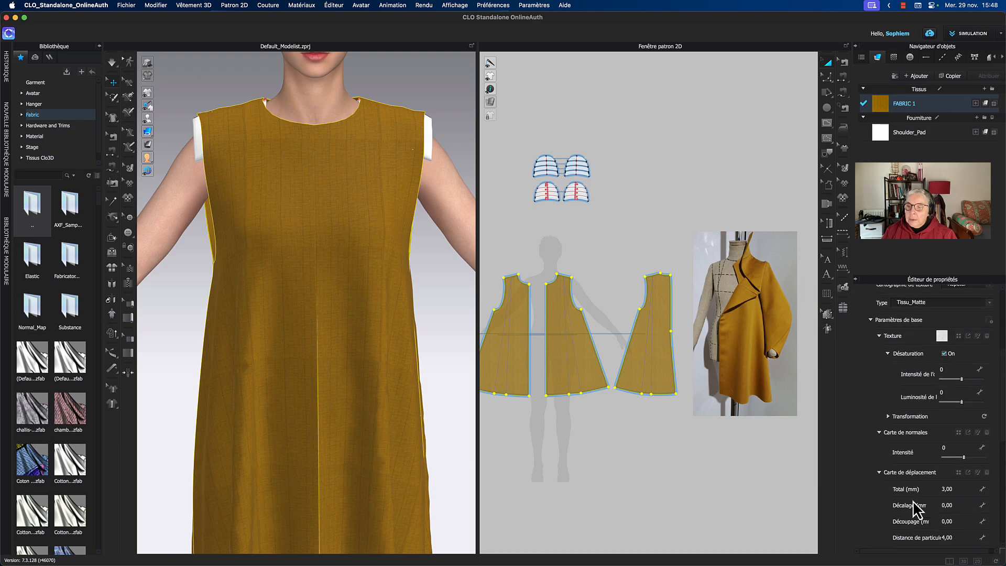
click(978, 336)
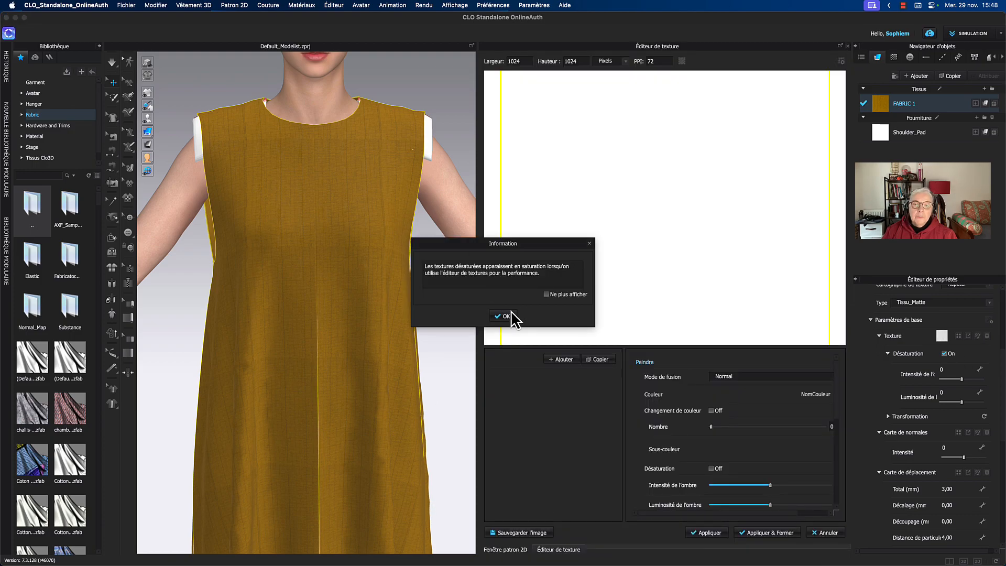
click(506, 317)
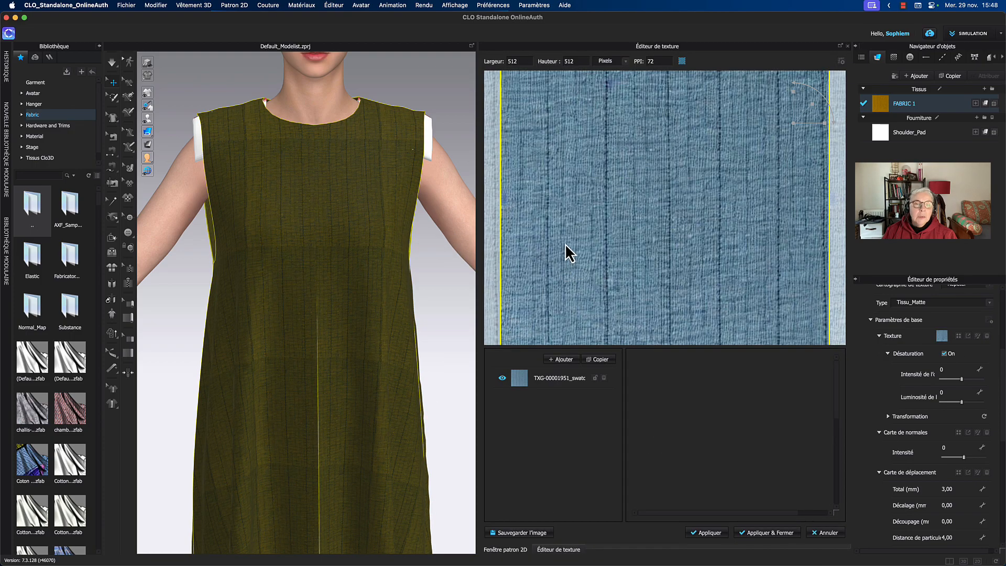
Examine how the blue wool texture tile joins its repeats along the borders in the texture editor
scroll(565, 244, down, 5)
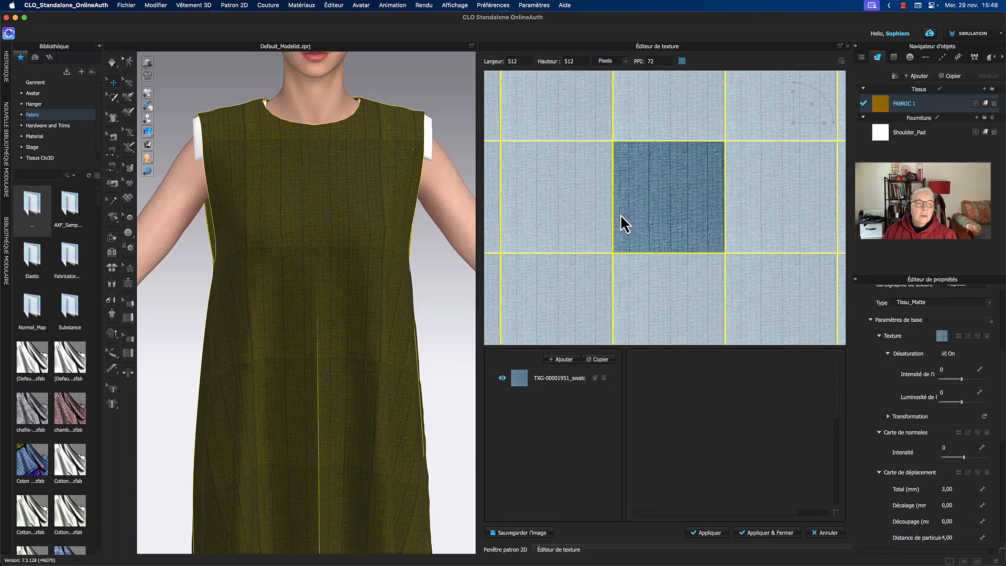
scroll(650, 168, up, 4)
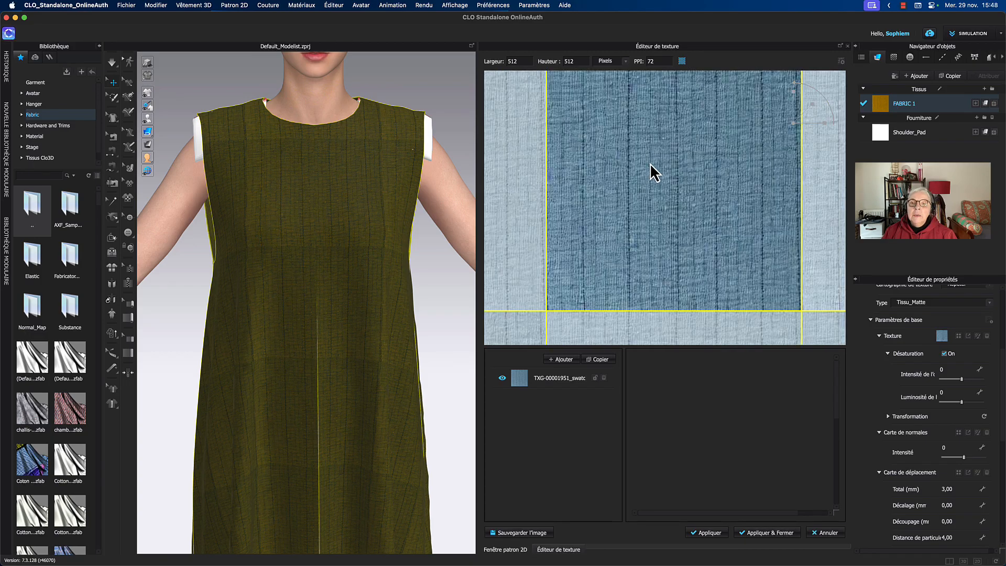
middle_drag(649, 193, 652, 270)
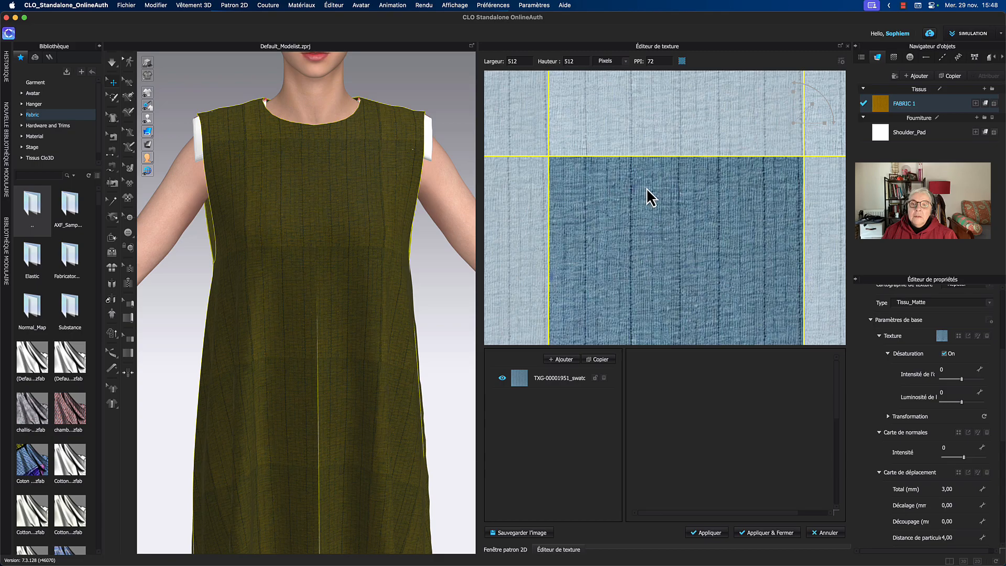
scroll(640, 201, down, 3)
scroll(639, 201, up, 4)
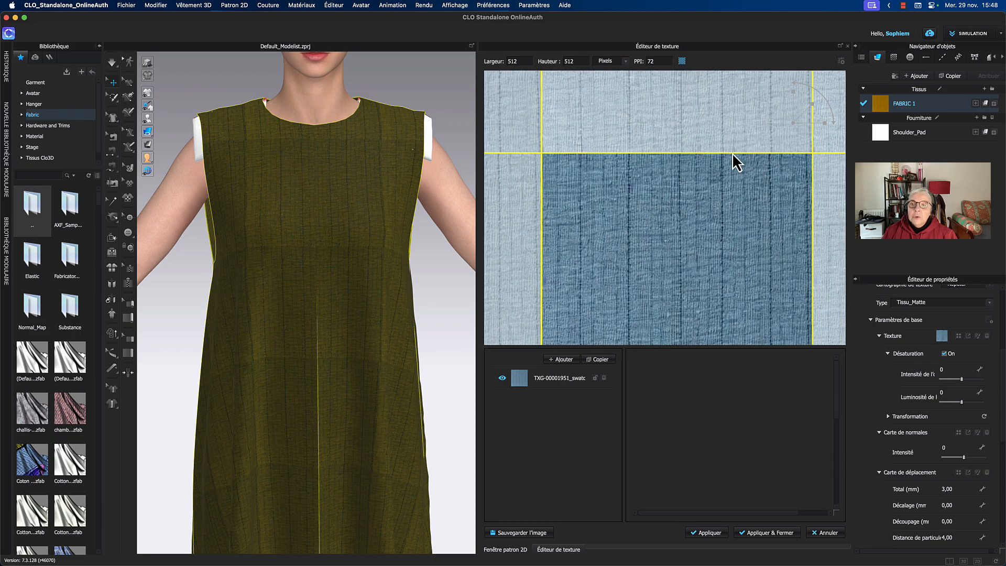
scroll(702, 212, down, 2)
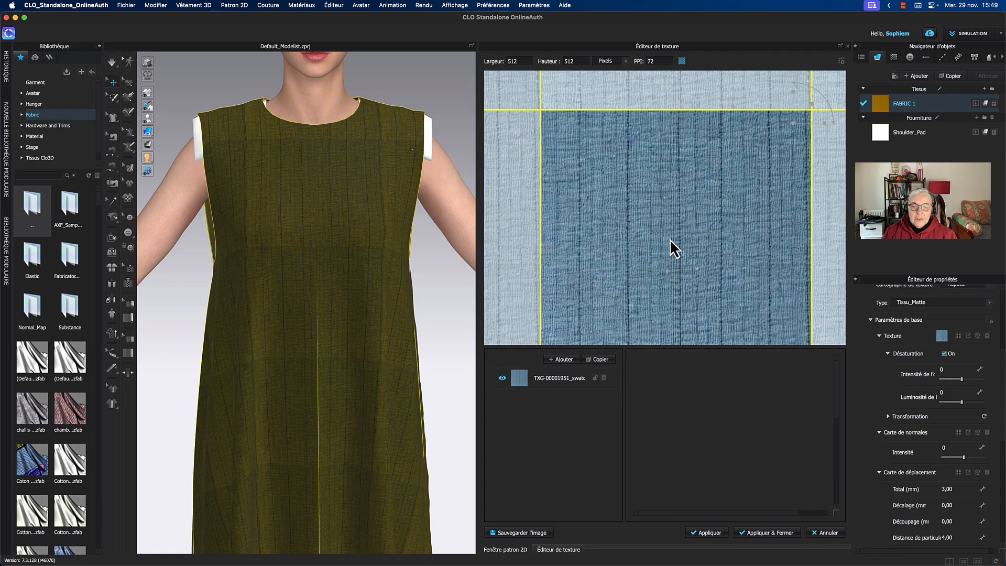
scroll(676, 205, down, 4)
middle_drag(676, 204, 676, 195)
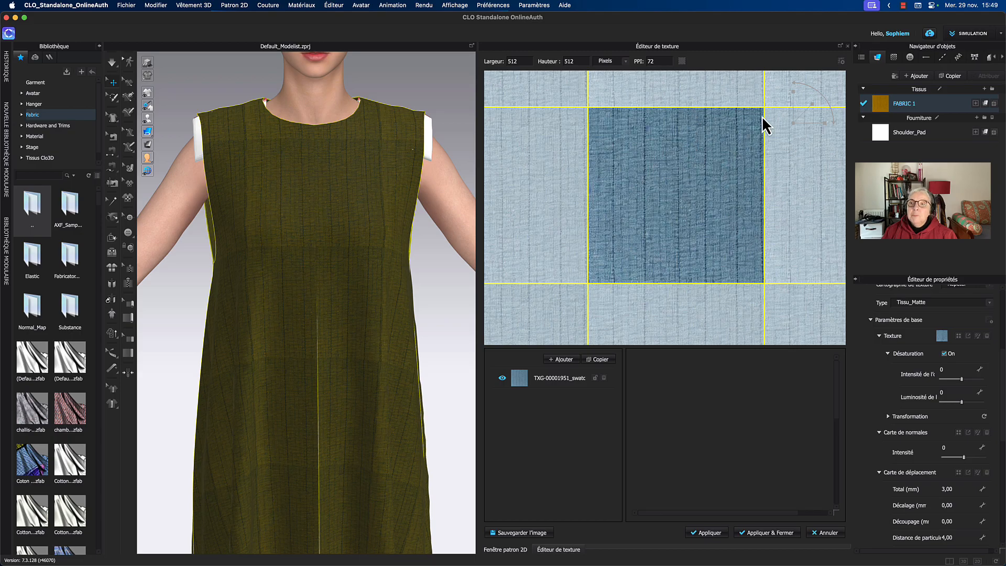
Set the texture preview's occlusion opacity to 0.37, then apply and close the texture editor
click(841, 61)
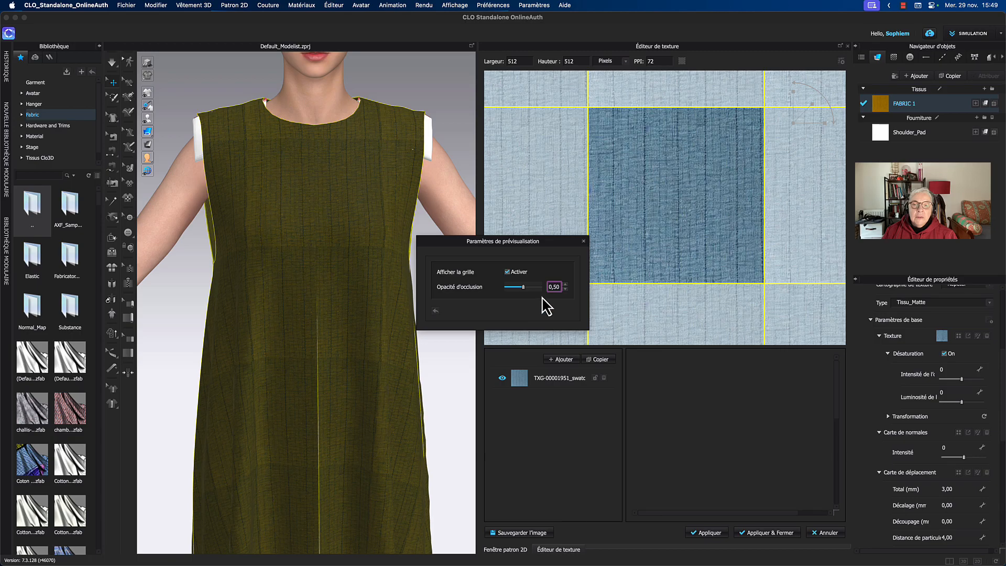
mouse_move(523, 287)
mouse_down()
mouse_move(532, 287)
mouse_move(519, 288)
mouse_up()
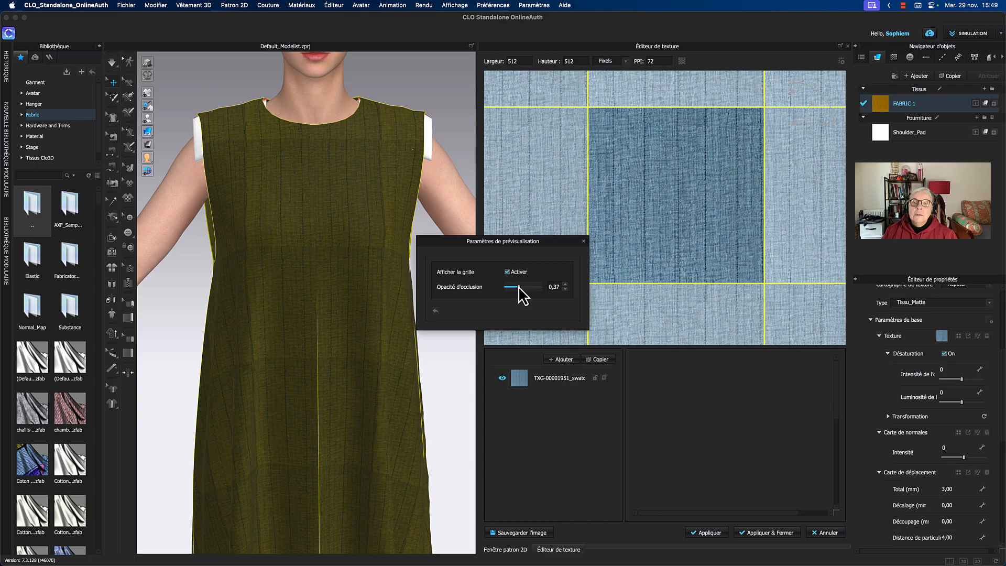
click(583, 241)
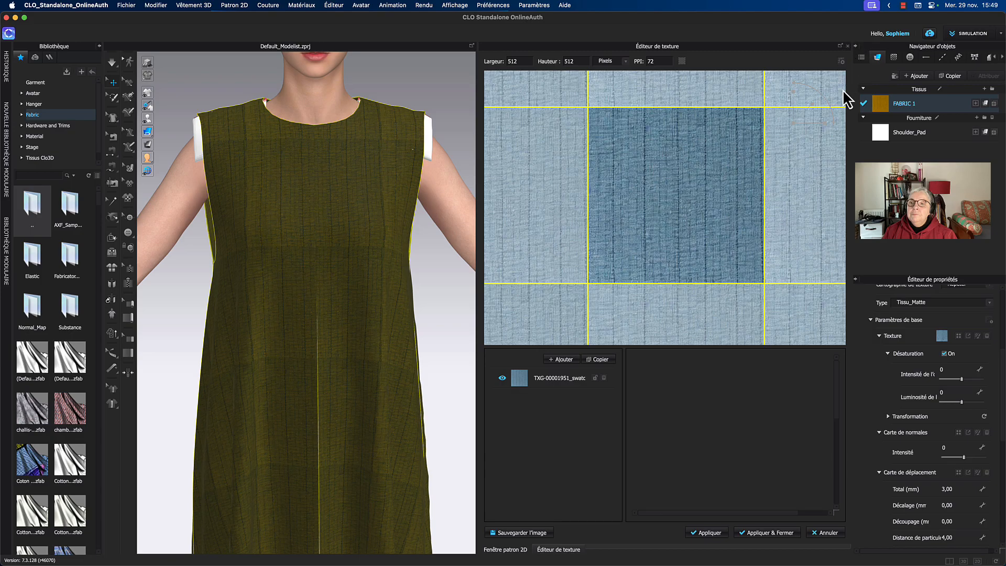
click(771, 533)
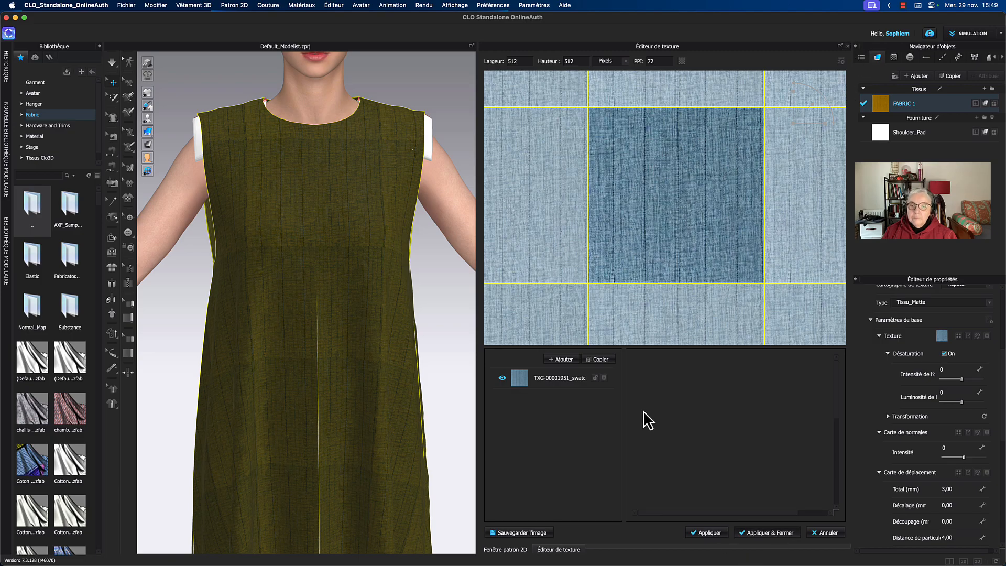
click(588, 268)
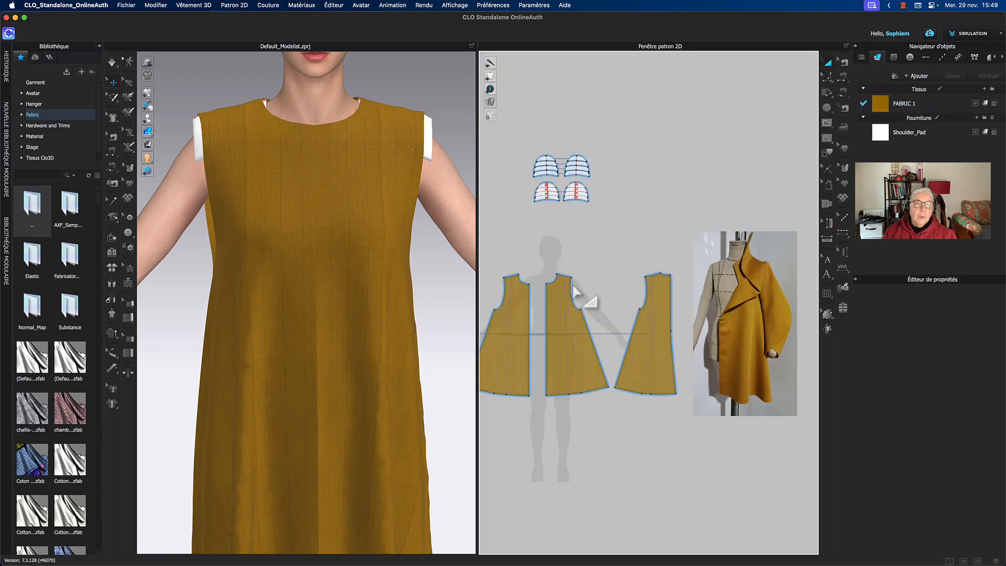
Select the back pattern piece beside the coat photo and review its line, simulation, fabric and arrangement properties
scroll(619, 280, up, 5)
middle_drag(673, 296, 584, 172)
click(631, 246)
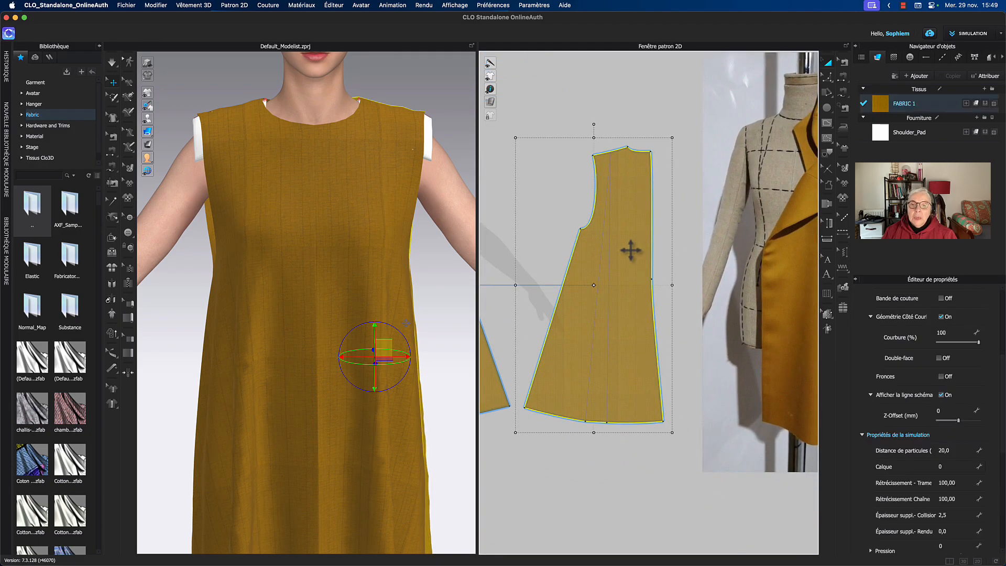
scroll(933, 293, up, 10)
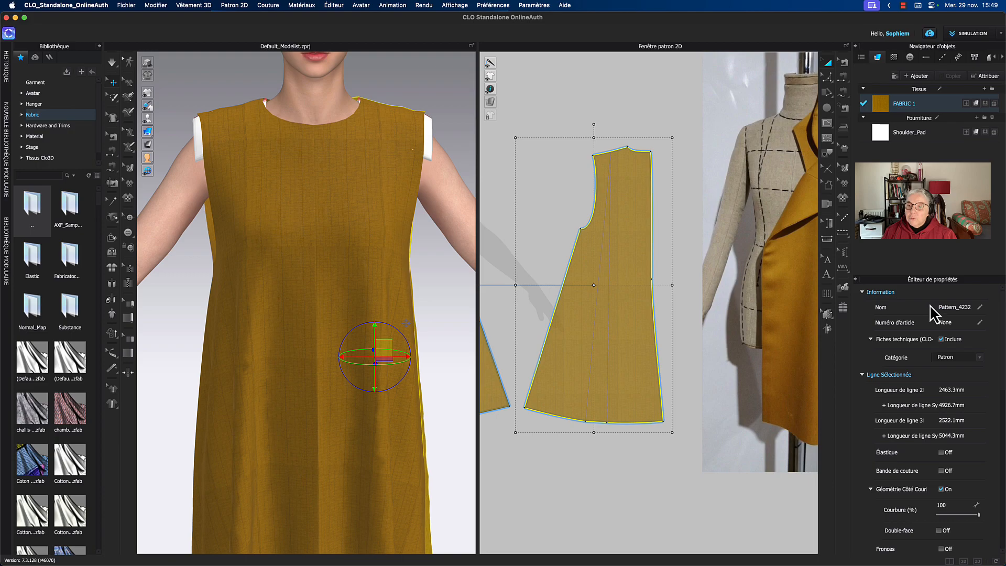
scroll(923, 365, down, 3)
scroll(922, 364, down, 6)
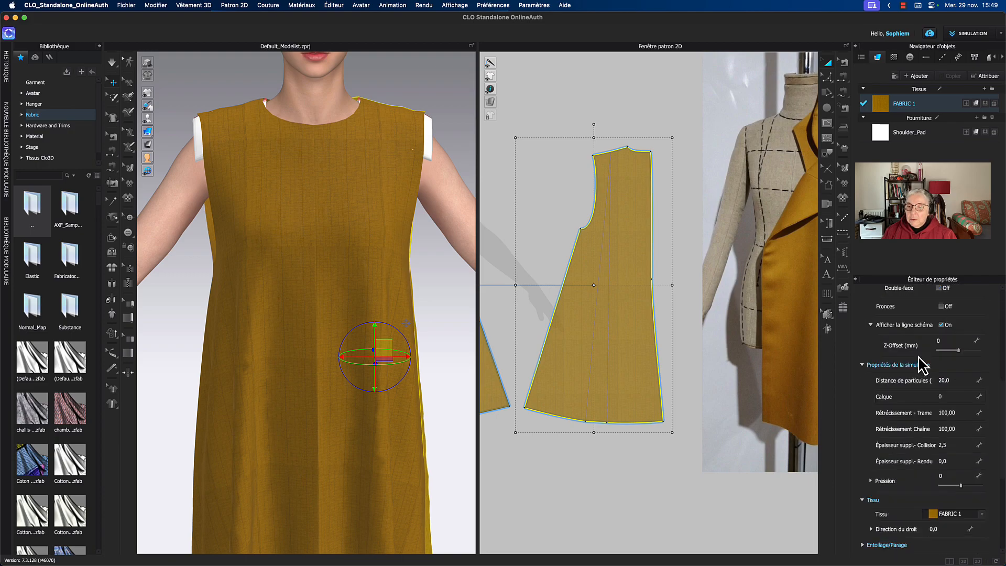
scroll(923, 364, down, 2)
scroll(923, 364, up, 3)
scroll(922, 364, up, 3)
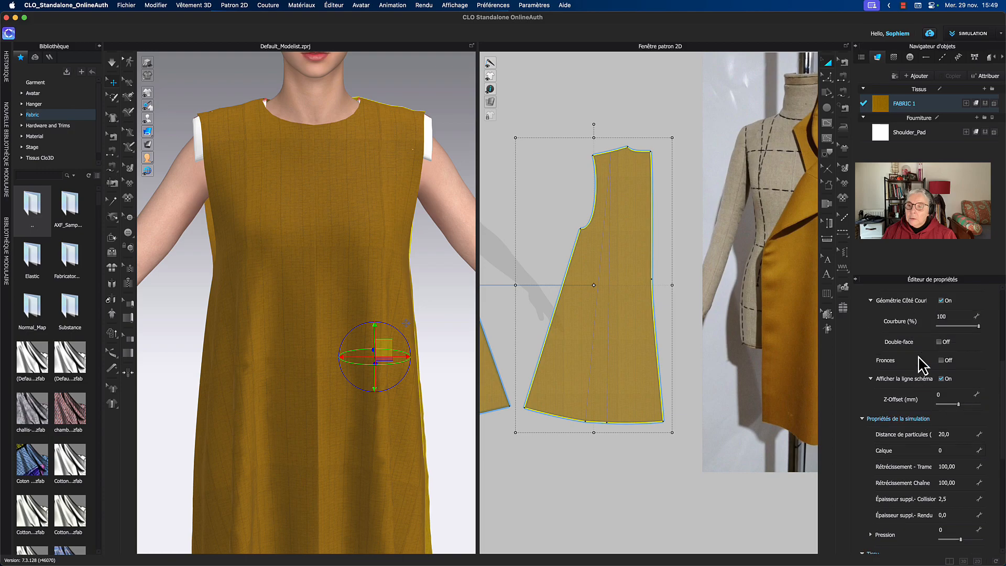
scroll(922, 365, down, 9)
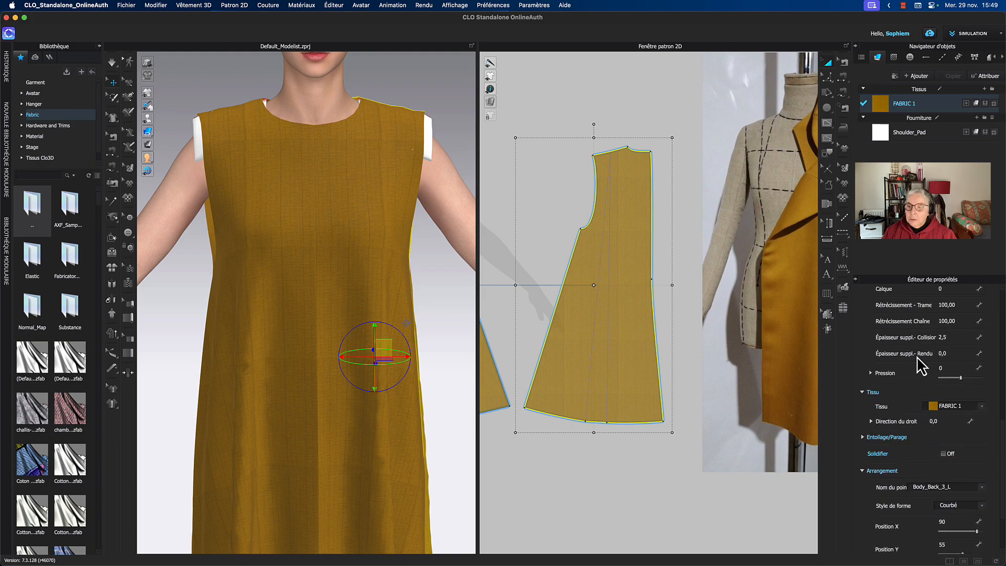
scroll(921, 366, up, 18)
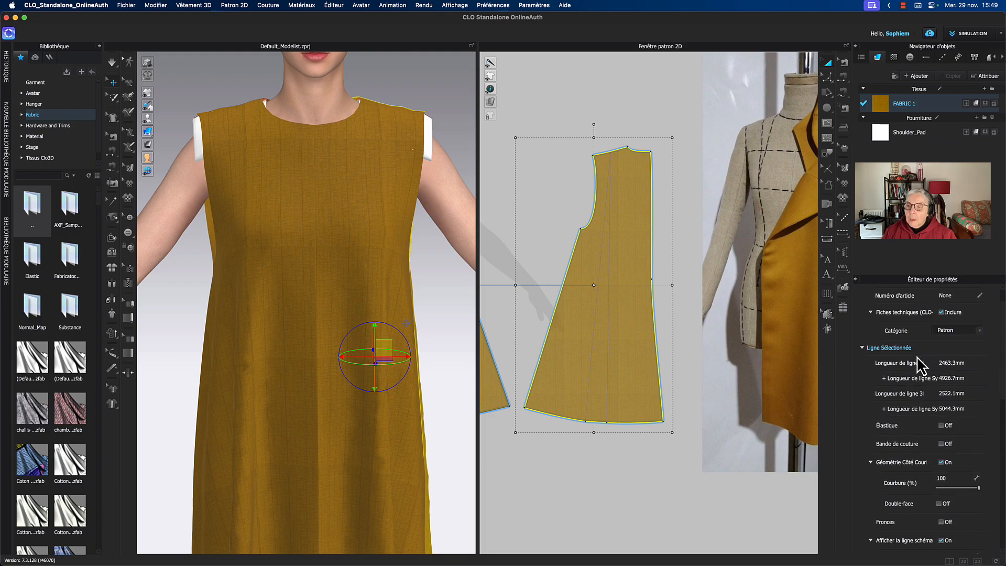
scroll(919, 365, up, 2)
scroll(919, 365, down, 4)
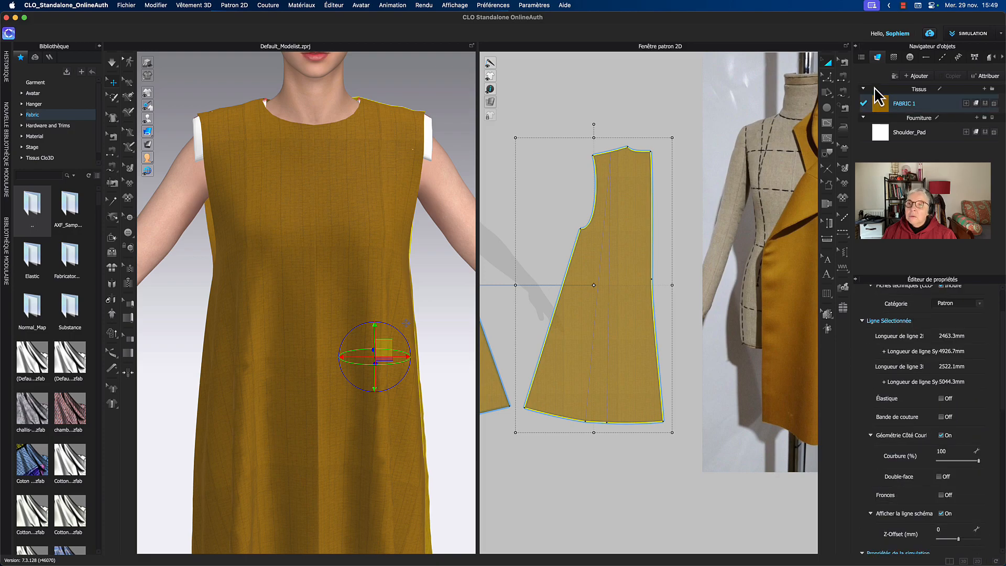
Select FABRIC 1, expand its physical property details and review its material settings
click(884, 107)
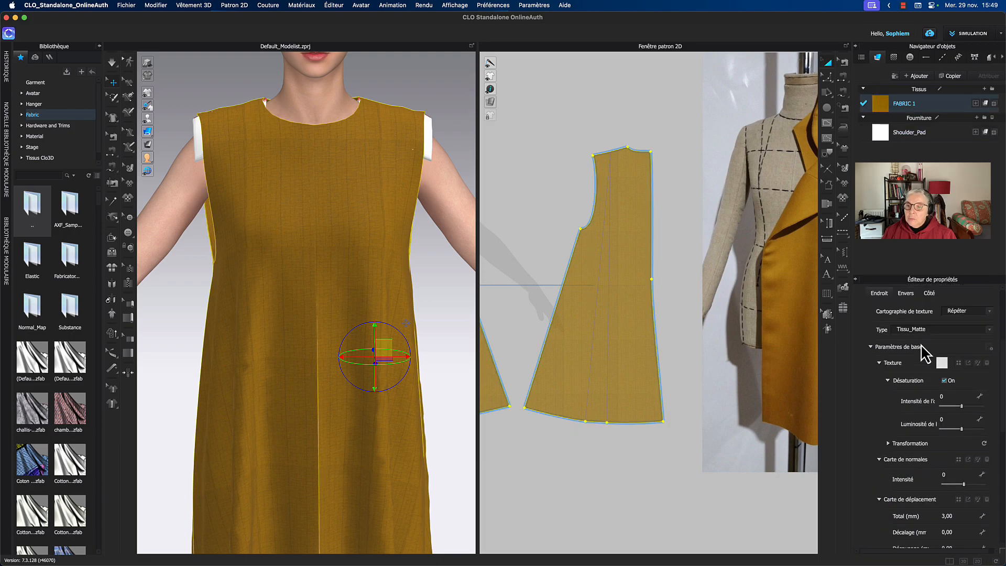
scroll(926, 357, up, 4)
scroll(923, 373, up, 5)
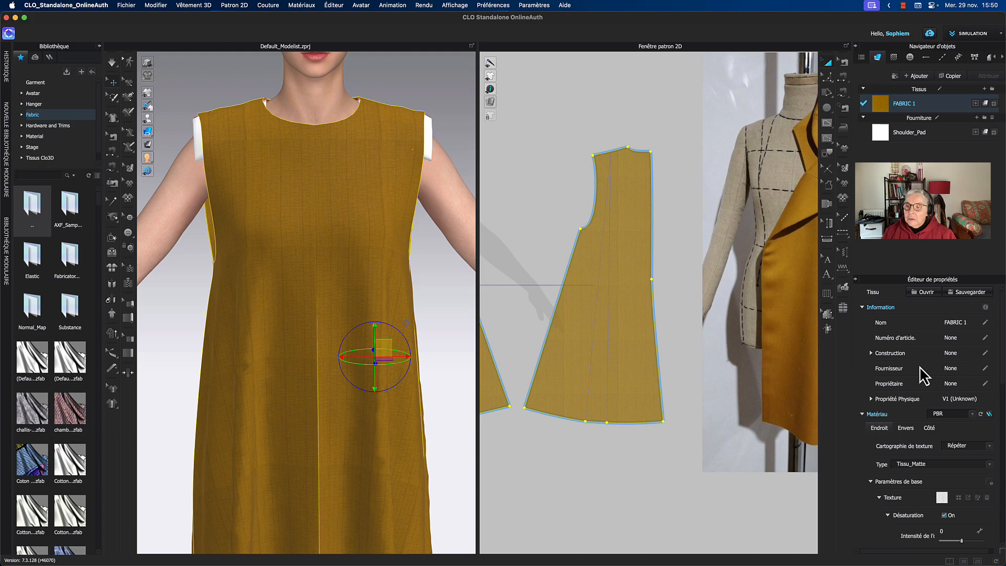
scroll(871, 373, down, 2)
click(871, 372)
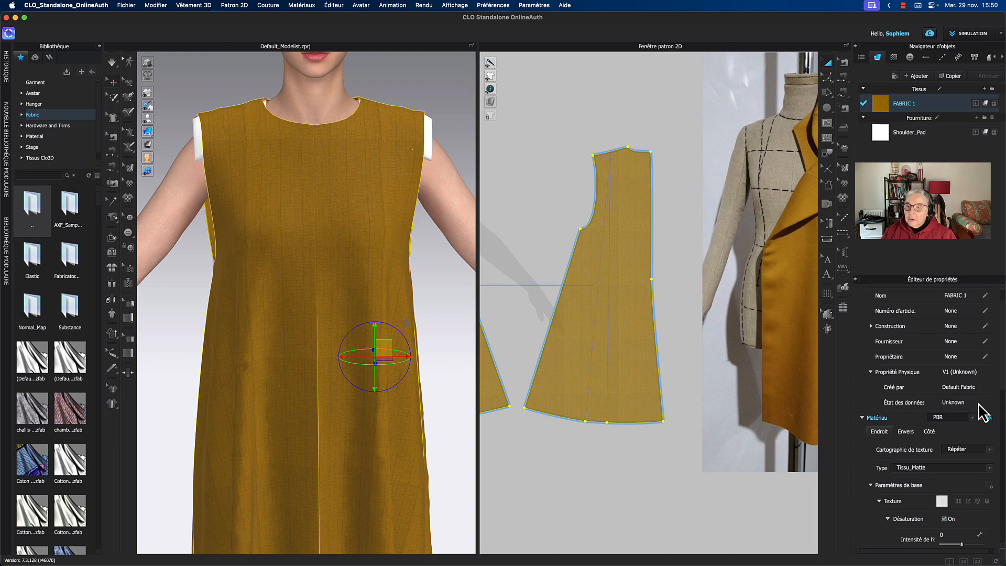
scroll(980, 411, down, 1)
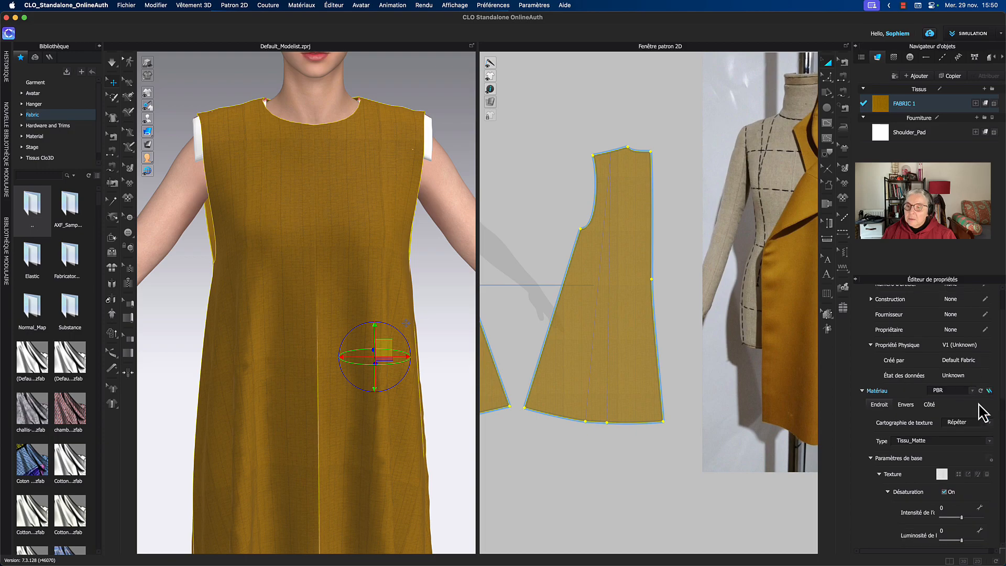
click(972, 390)
click(973, 391)
scroll(978, 414, down, 2)
scroll(978, 414, up, 2)
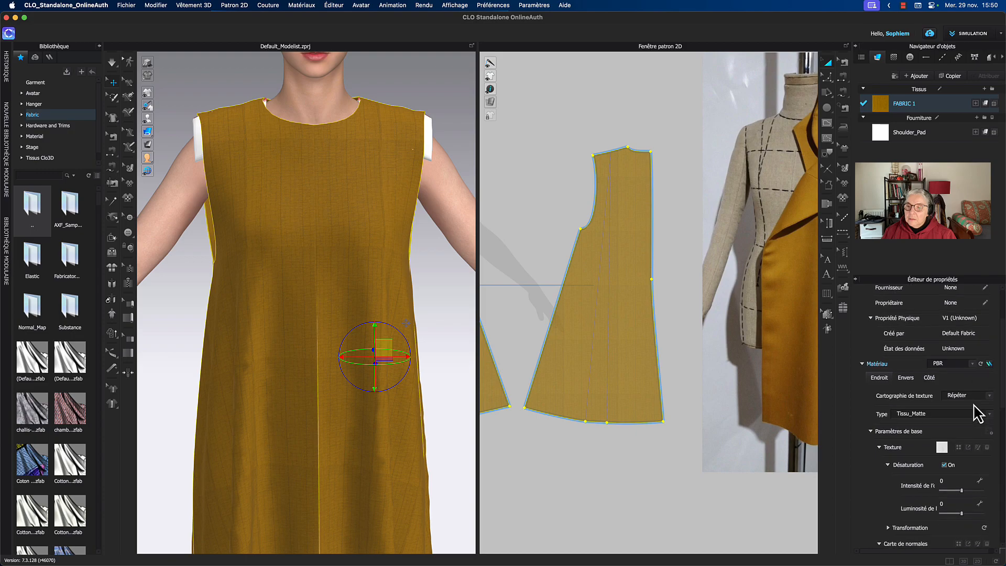
Open the CLO-SET CONNECT fabric store from FABRIC 1's material settings and search for "Laine manteau"
click(989, 391)
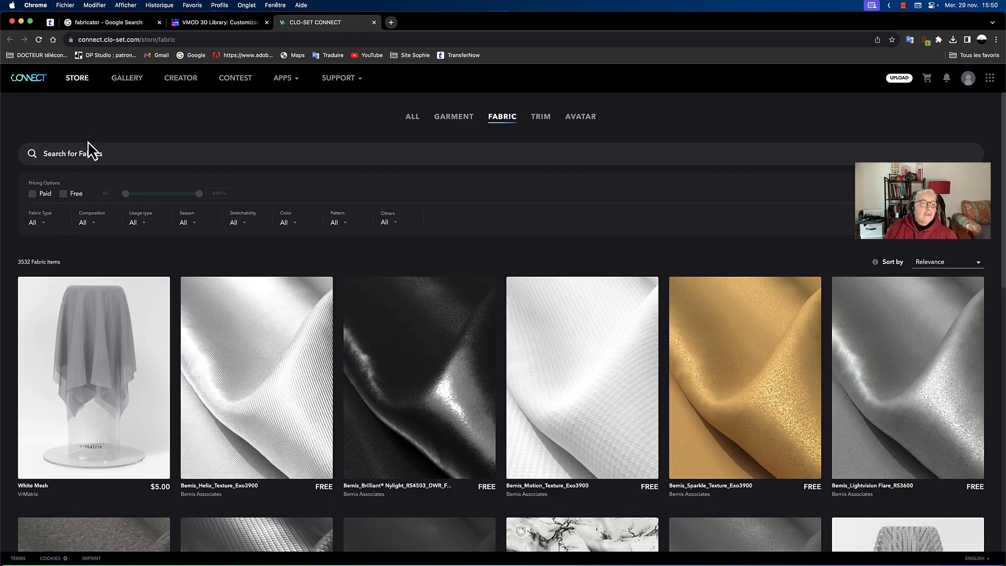
click(108, 153)
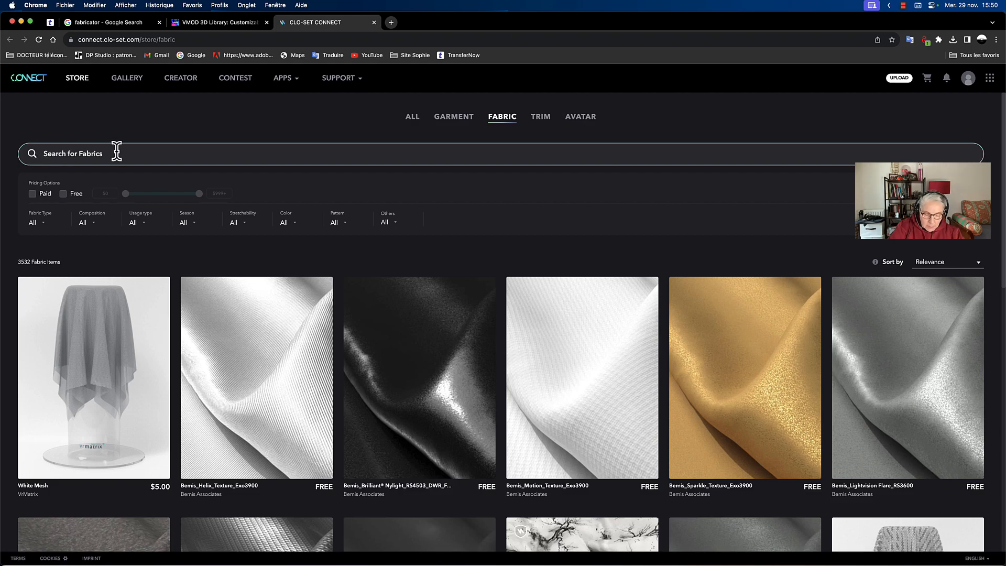
text(l)
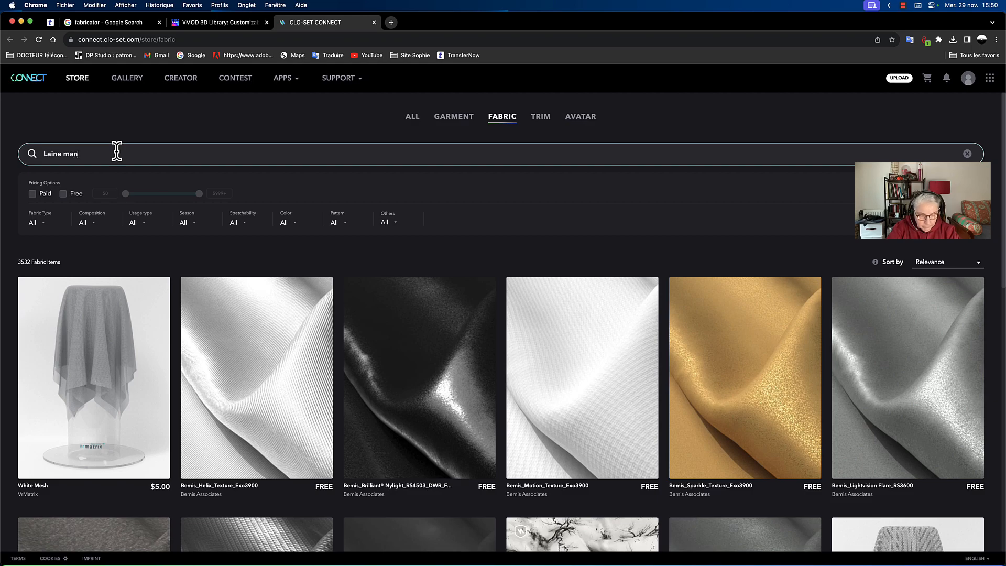
key(Return)
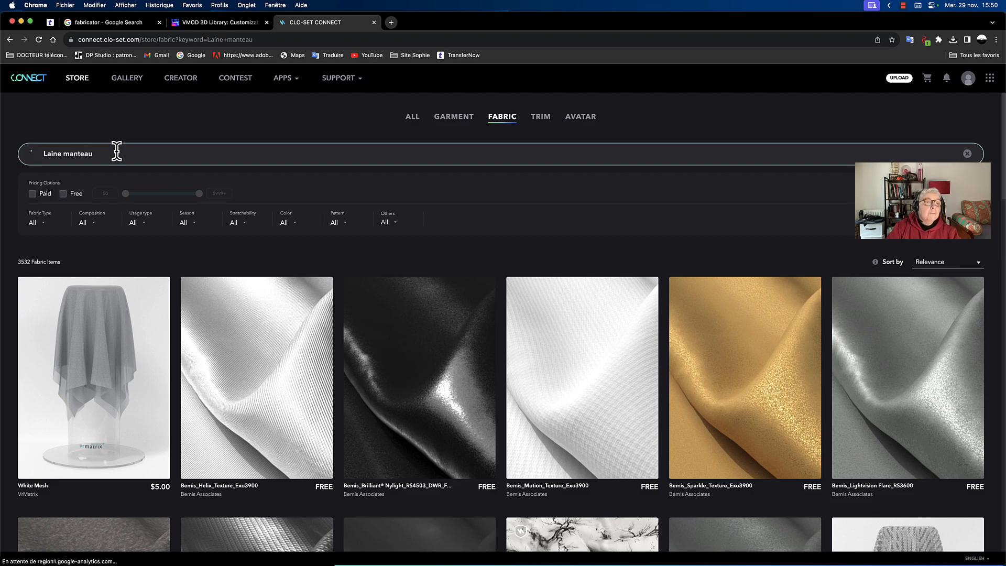
Shorten the fabric store search to "Laine" and run it again
drag(106, 154, 72, 153)
click(104, 154)
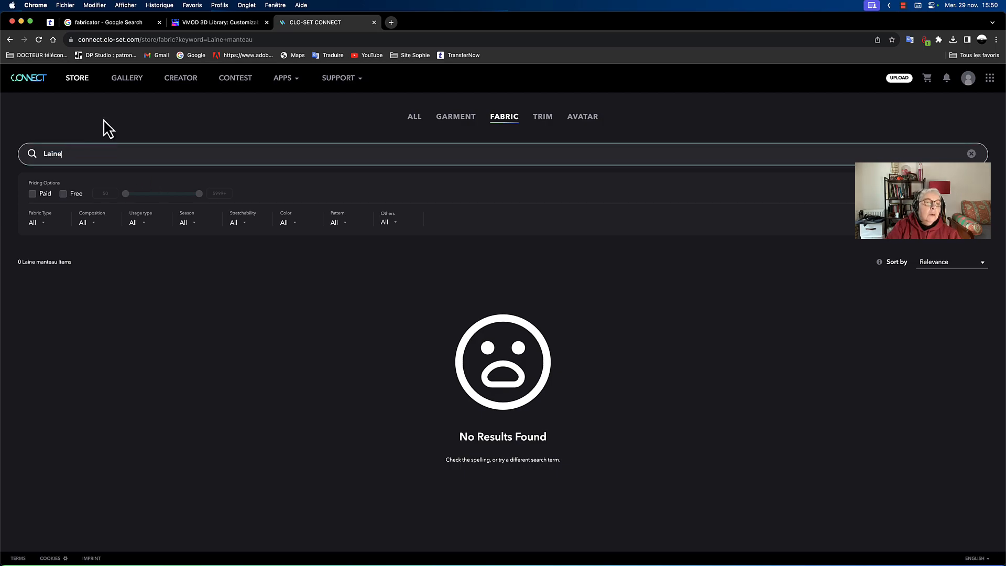
key(Return)
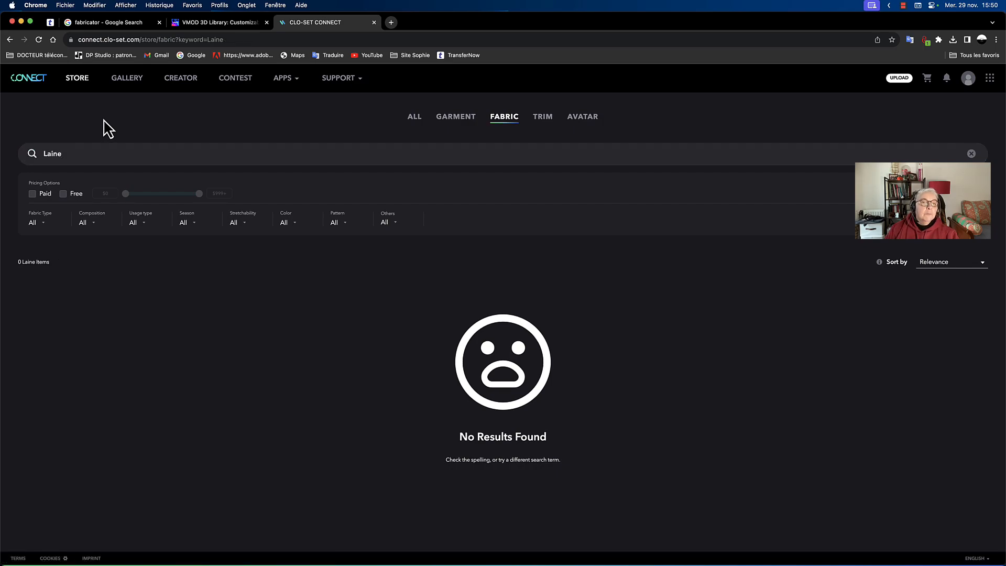
Clear the "Laine" keyword from the fabric store search and browse the full fabric catalogue
click(79, 154)
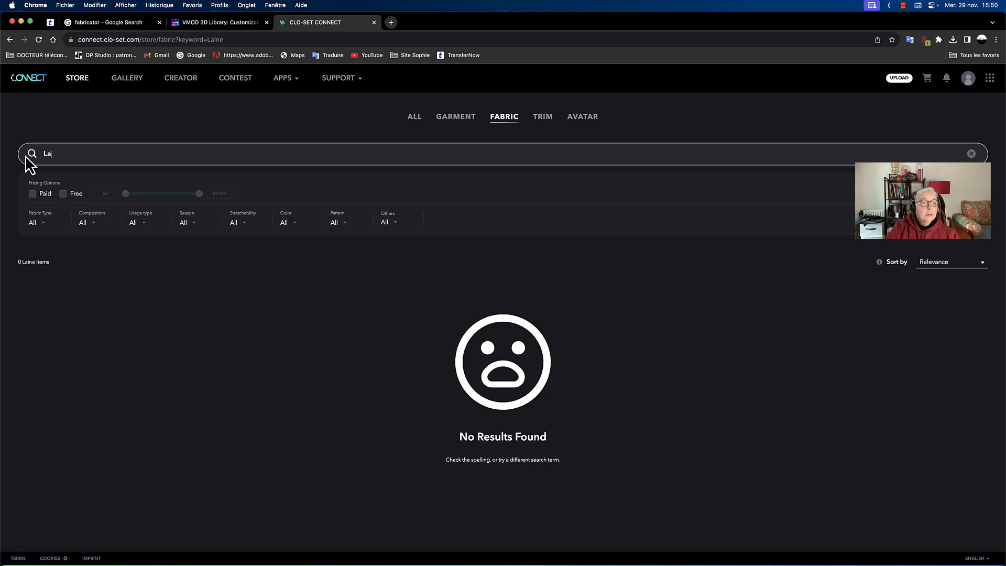
key(BackSpace)
key(Return)
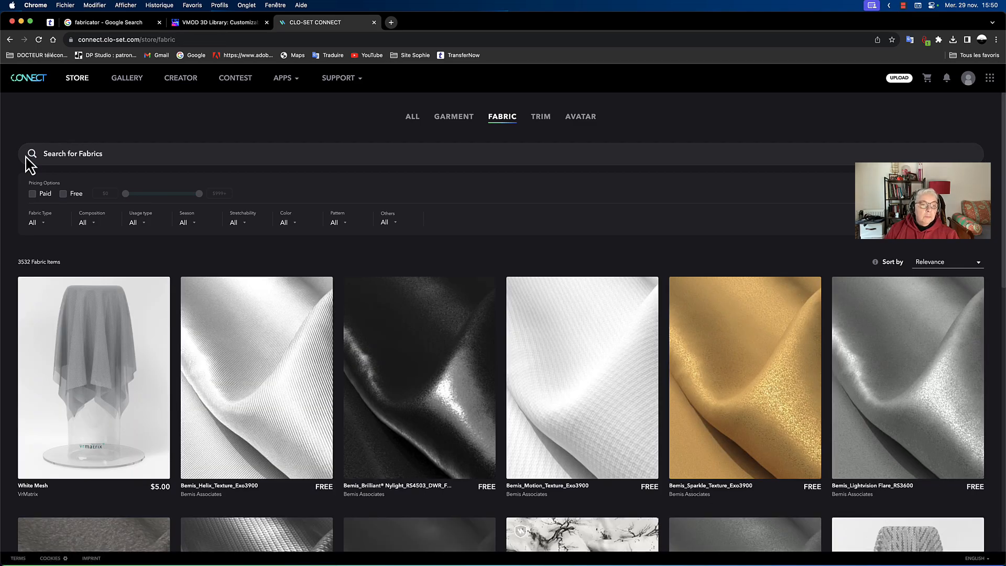
scroll(418, 410, down, 1)
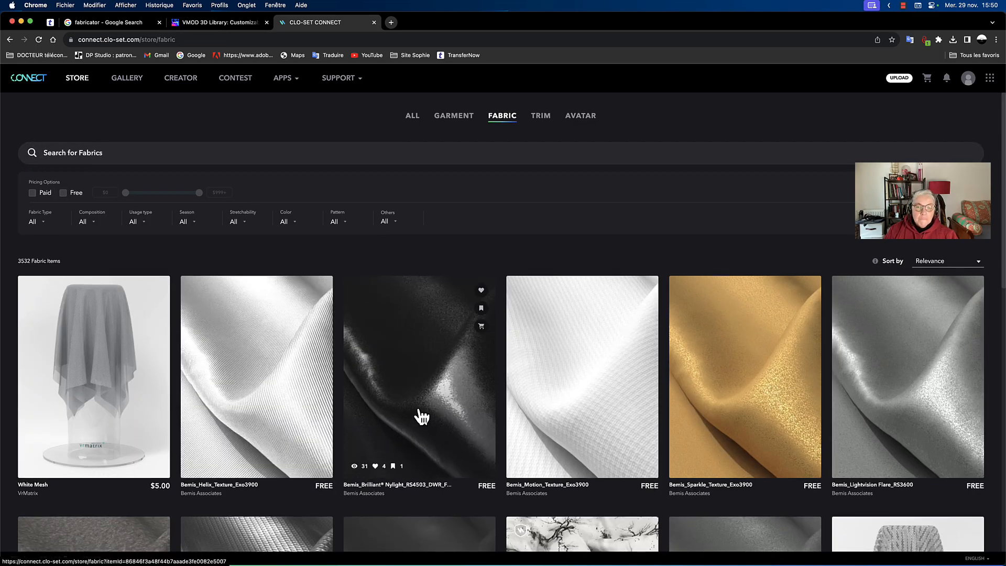
scroll(422, 417, down, 6)
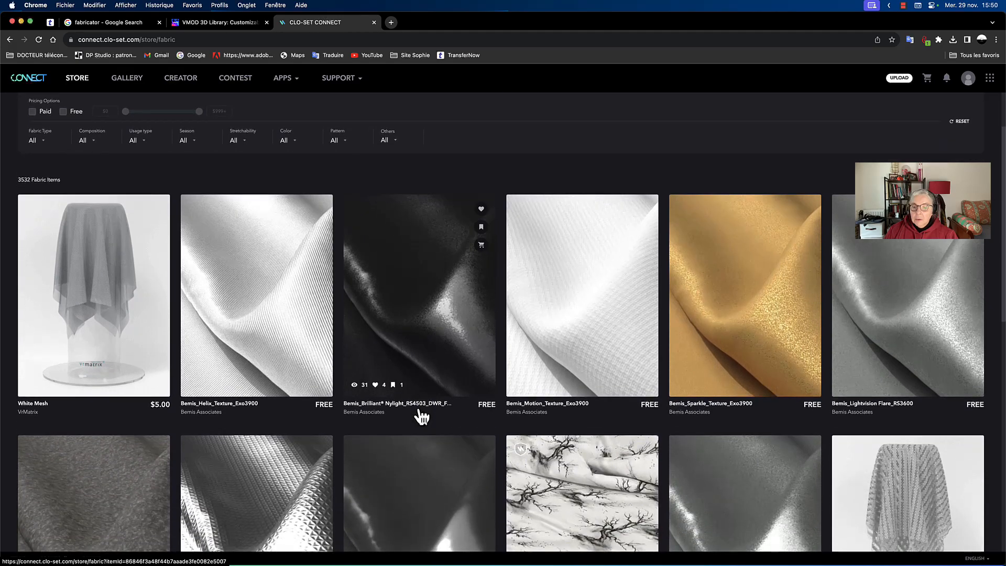
scroll(422, 417, down, 5)
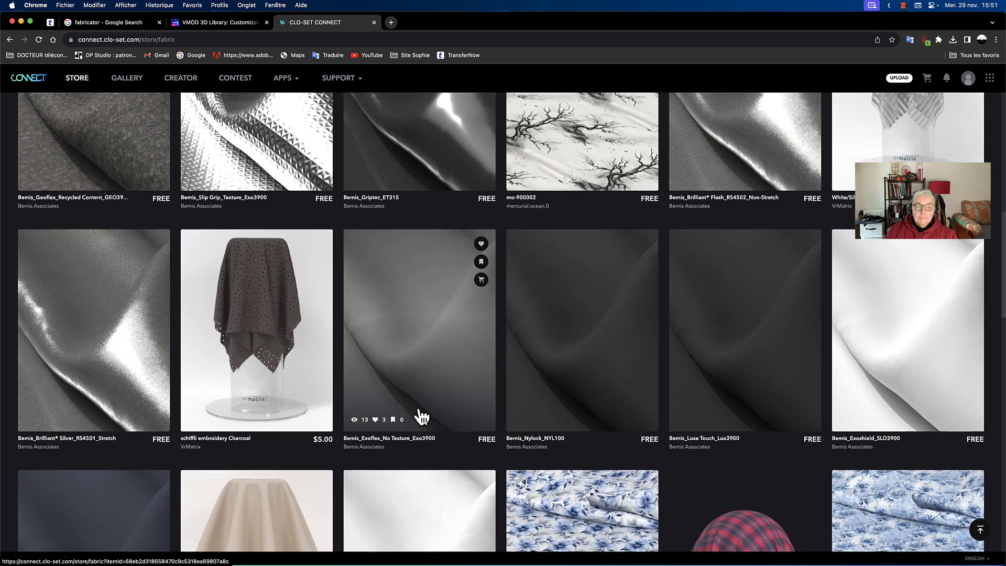
scroll(422, 417, down, 6)
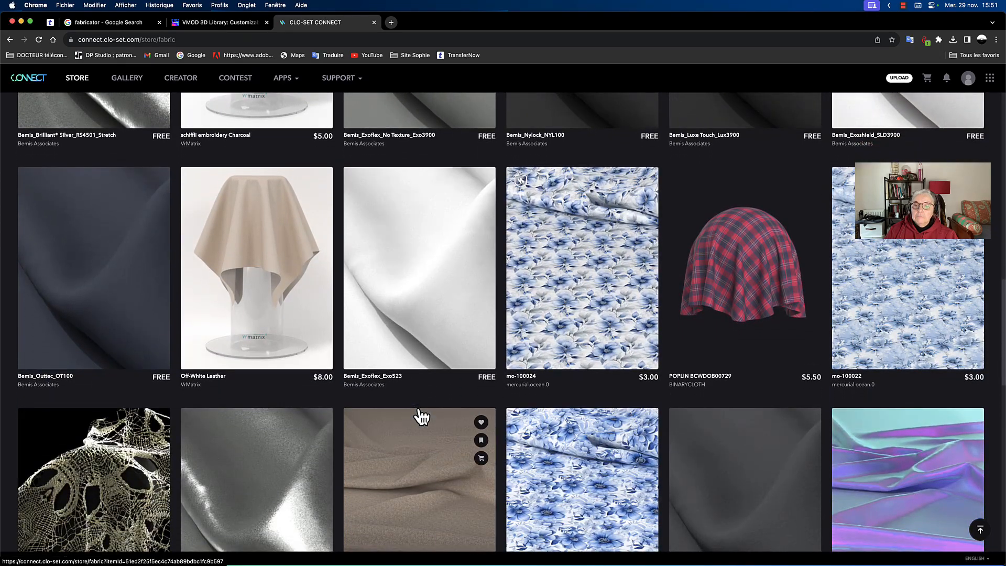
scroll(422, 416, down, 3)
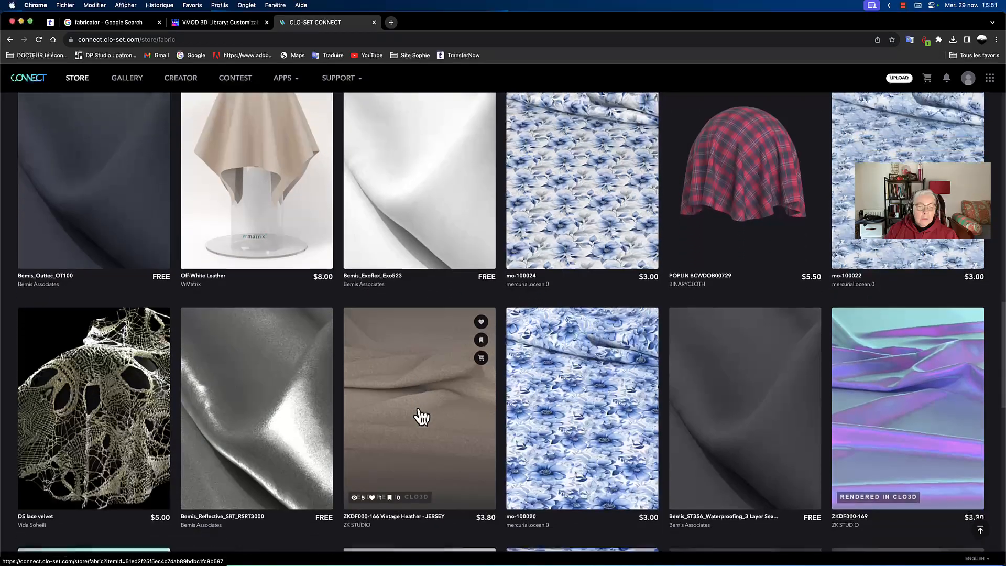
scroll(422, 417, up, 10)
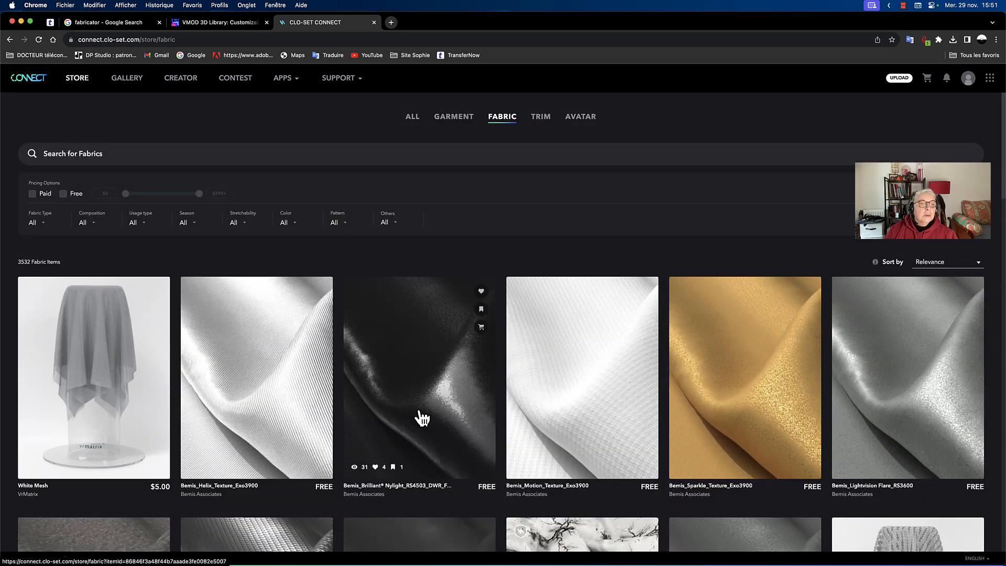
Filter the store's fabrics to free items for the Winter season
click(63, 194)
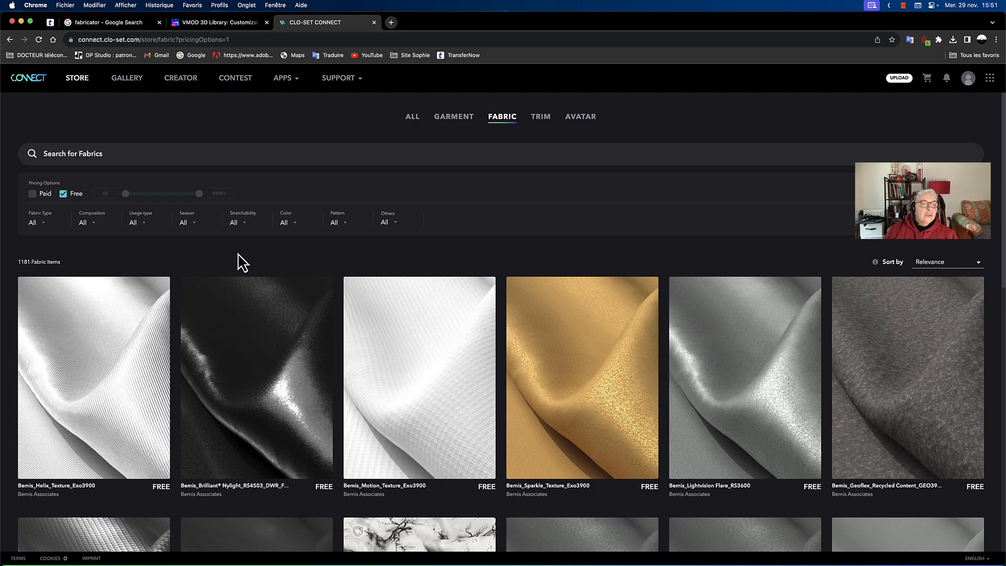
click(195, 223)
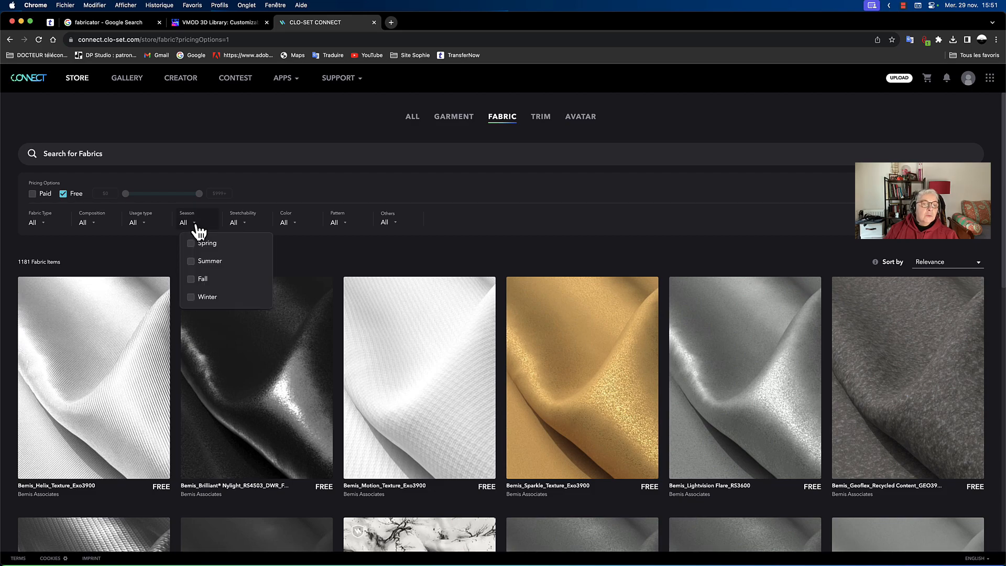
click(193, 298)
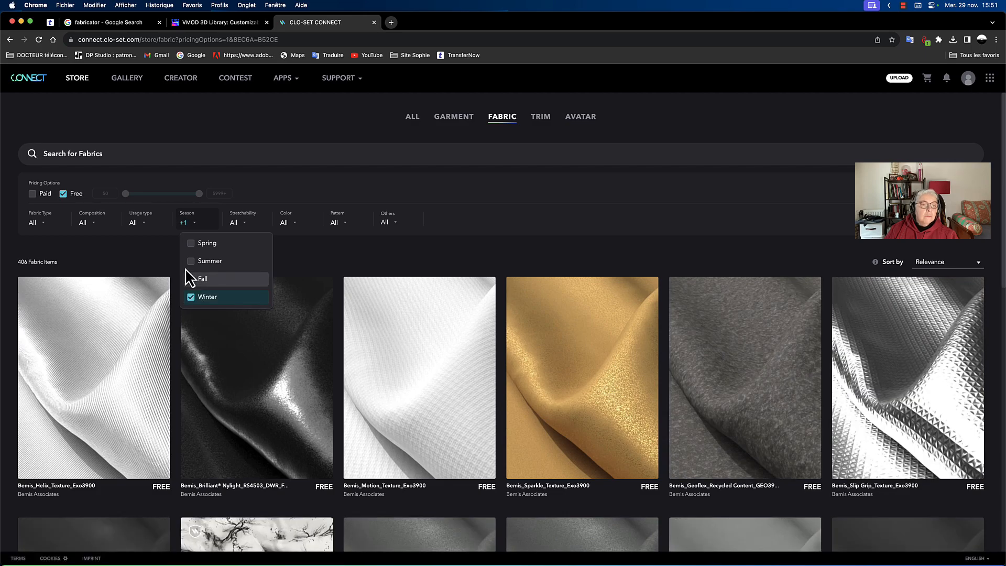
Try the composition filters Lambswool, Mohair and Llama one at a time, clearing each one again
click(97, 226)
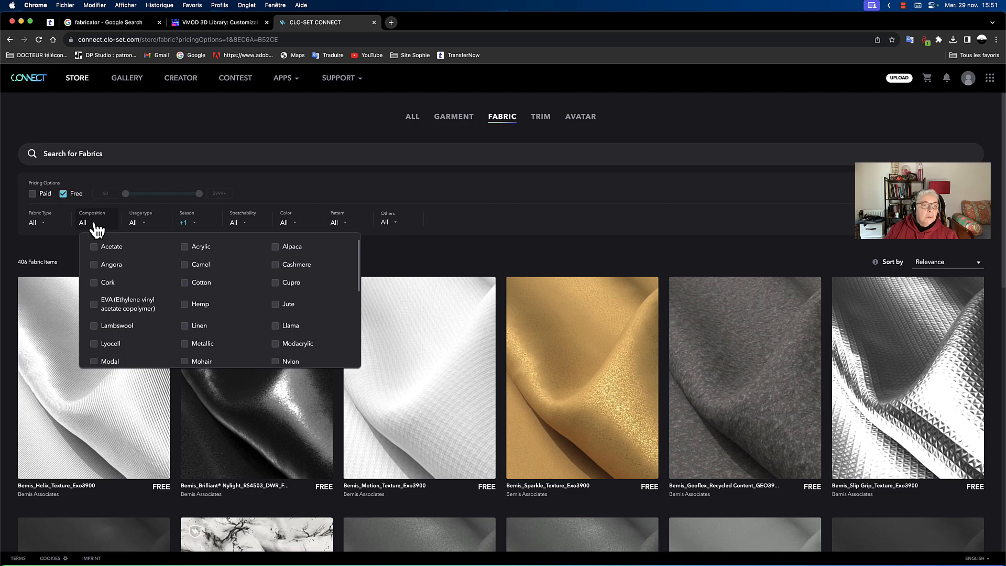
click(94, 326)
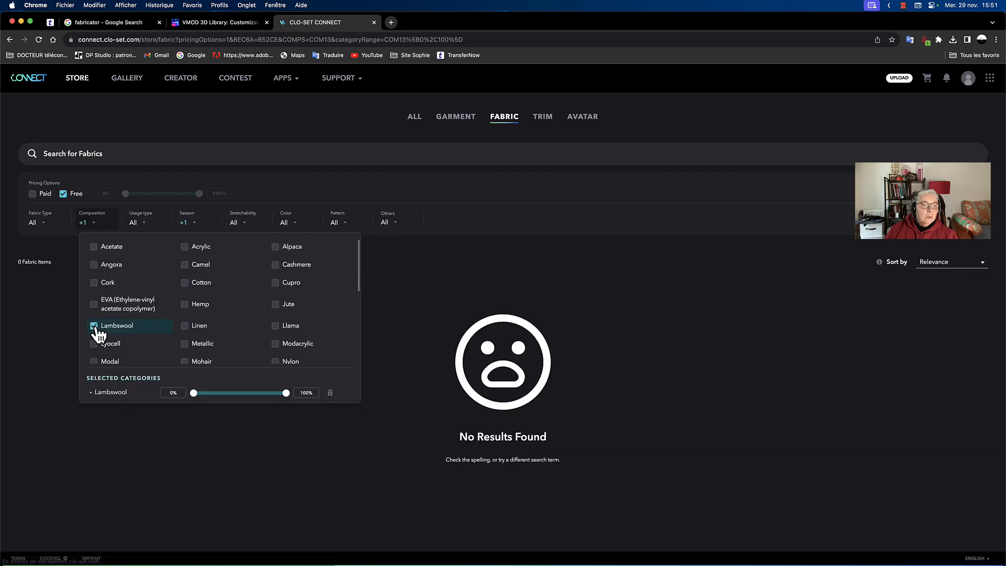
click(94, 326)
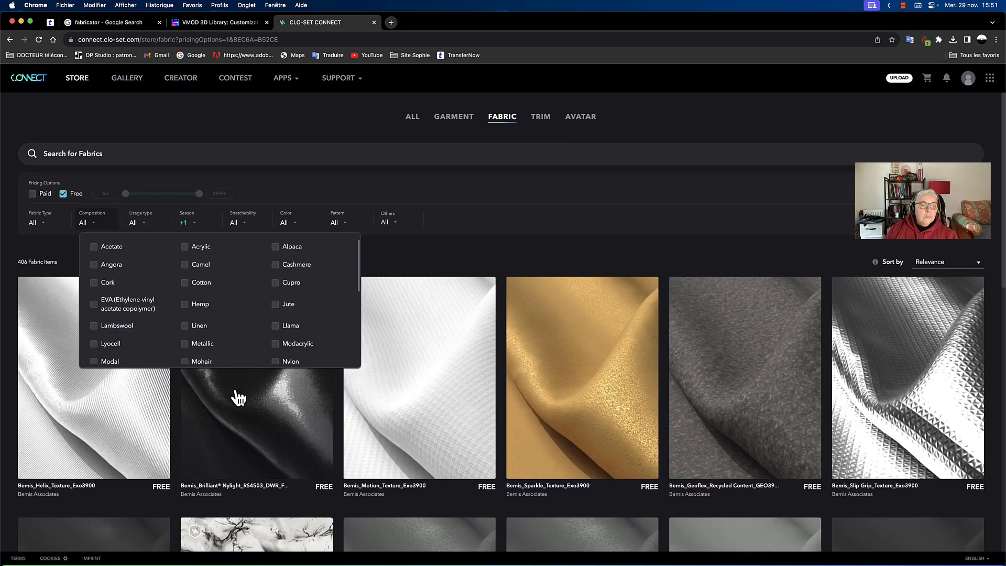
click(186, 363)
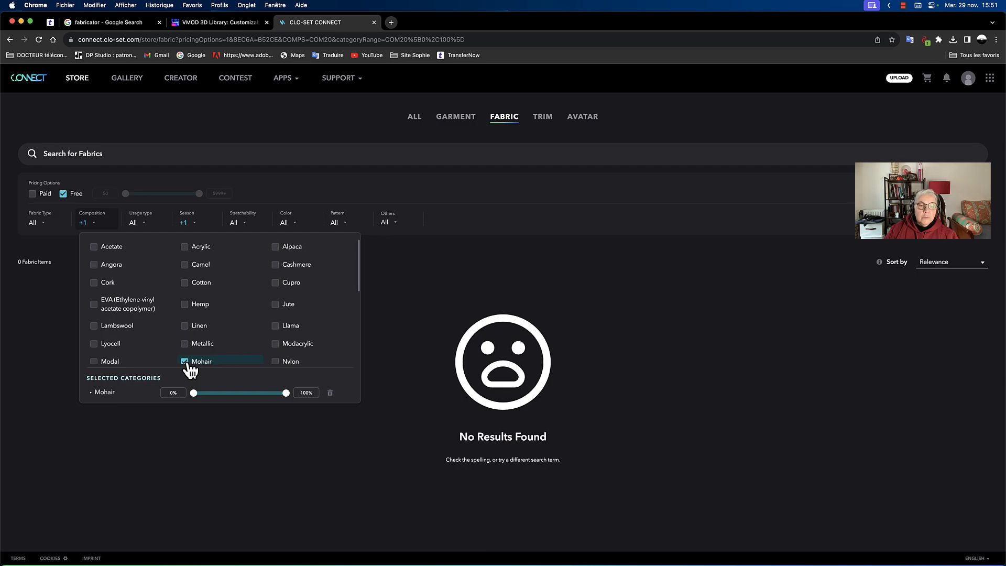
click(185, 362)
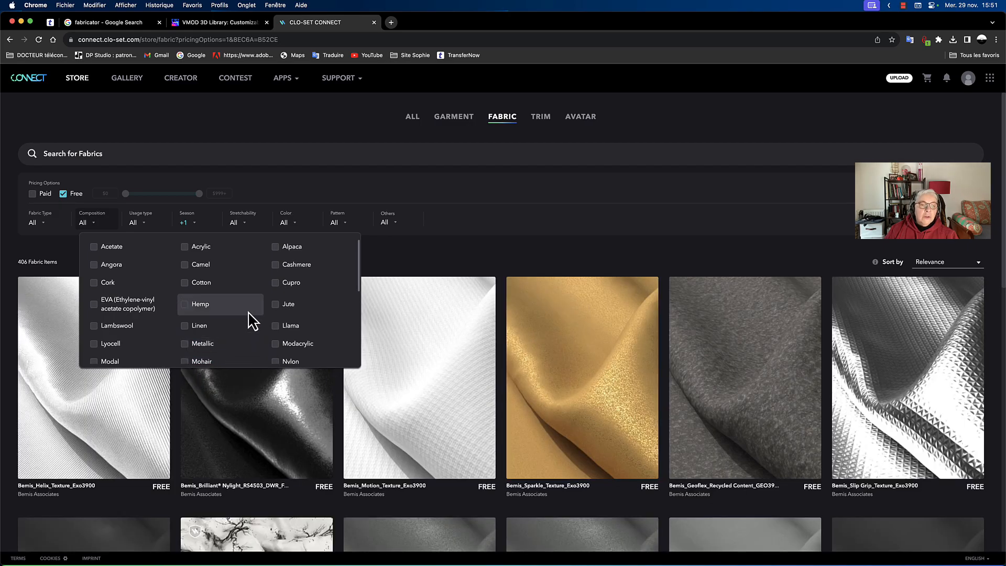
click(278, 325)
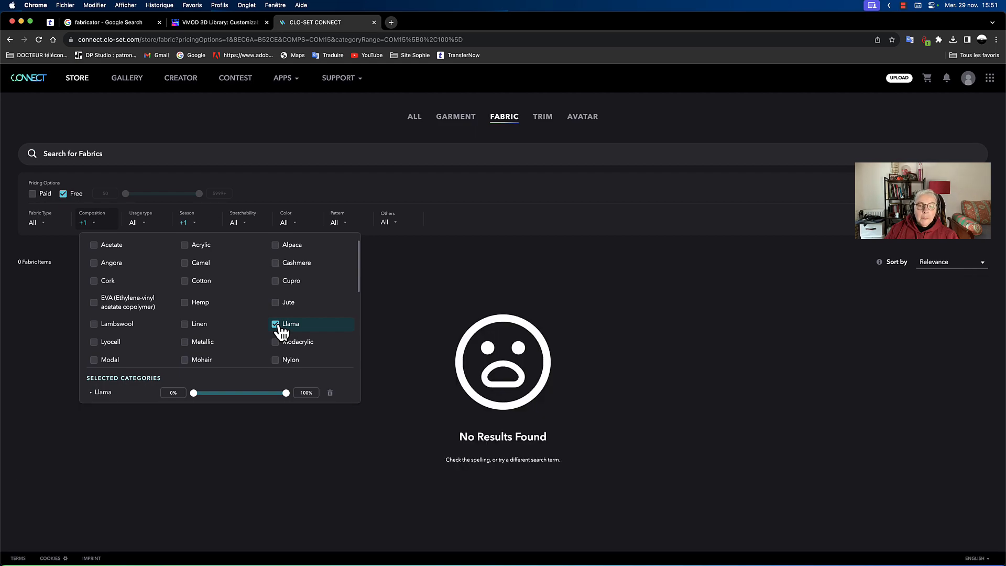
click(277, 325)
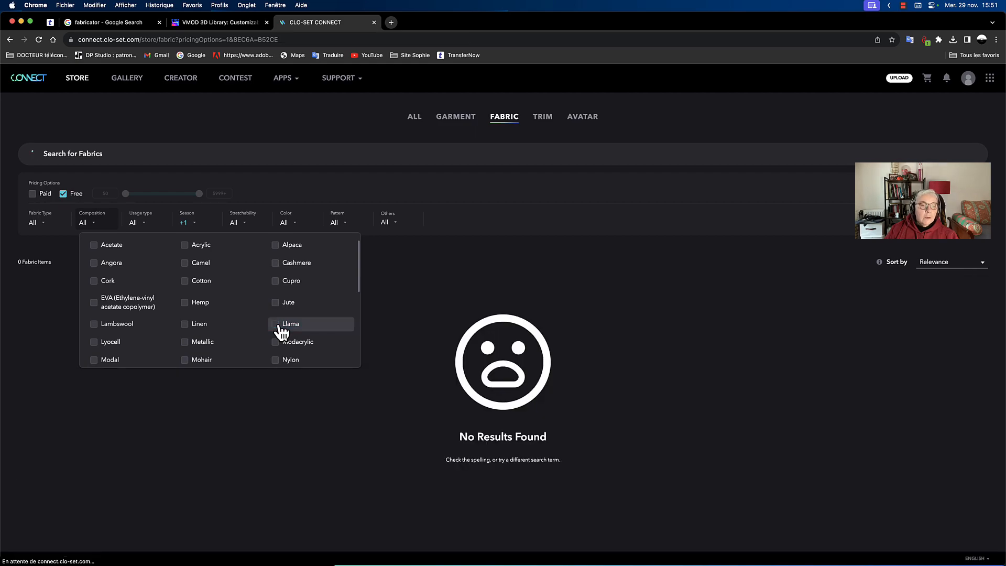
Look through the composition options, filter the fabrics by Cashmere and remove the Free pricing restriction
scroll(261, 314, down, 3)
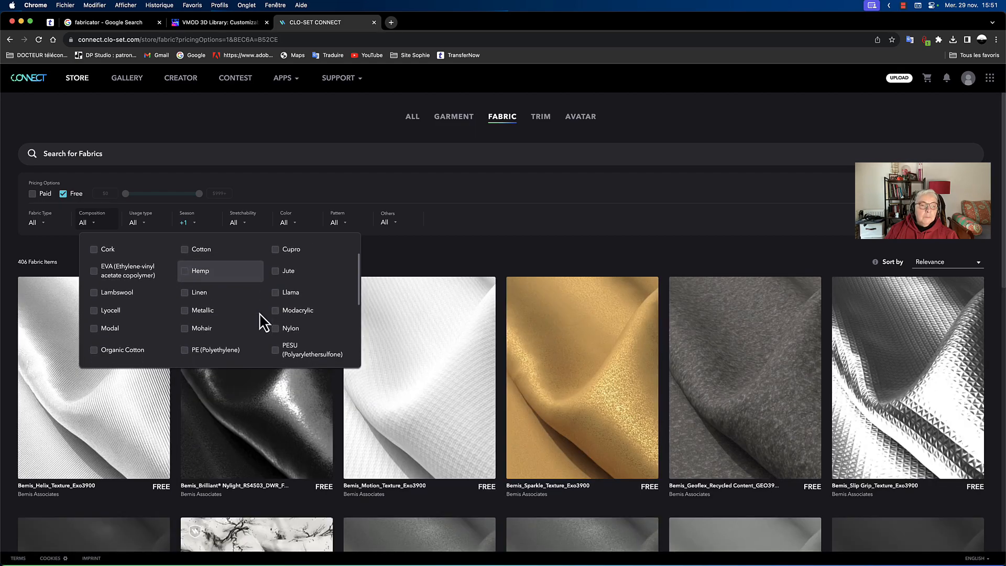
scroll(261, 321, down, 3)
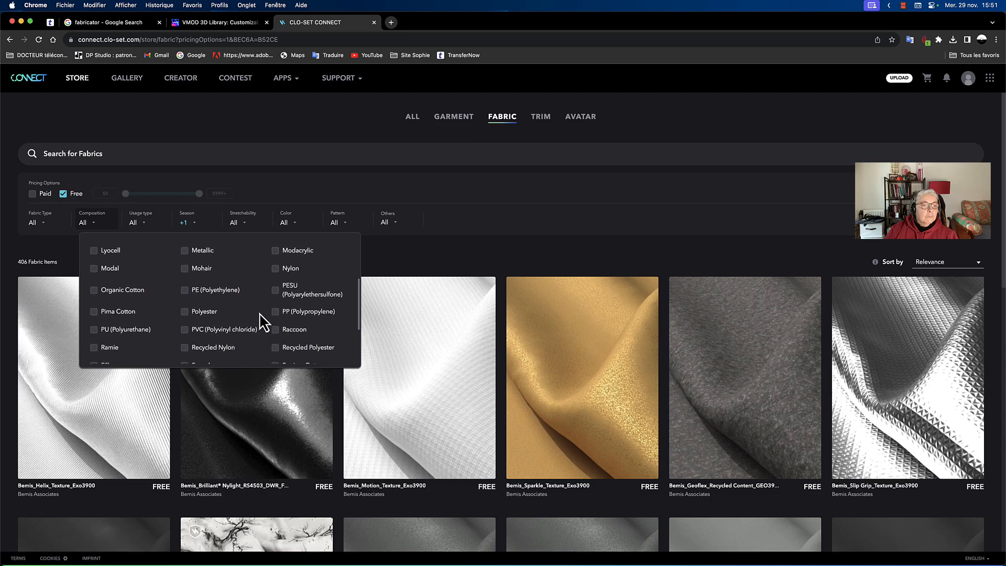
scroll(261, 321, down, 3)
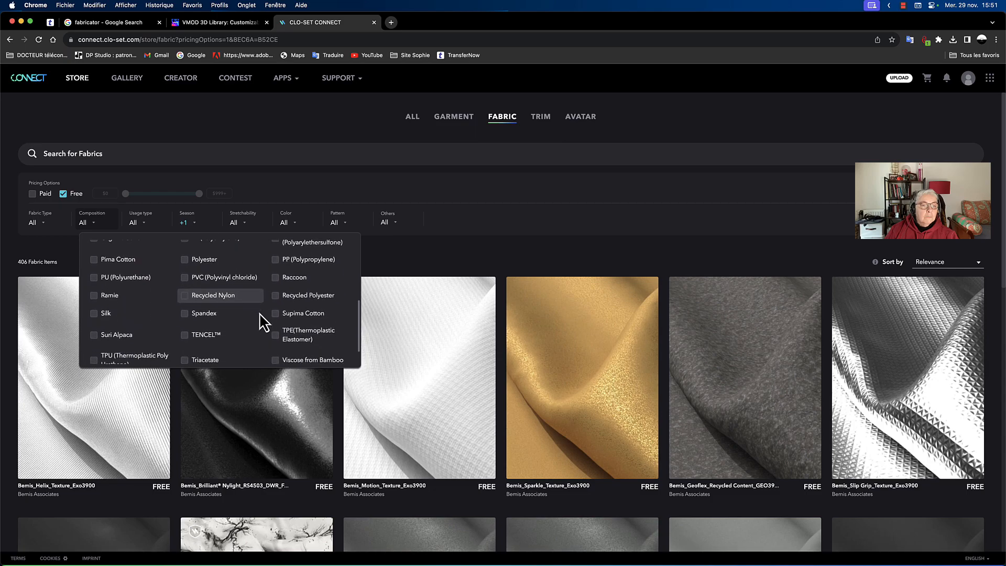
scroll(261, 320, down, 1)
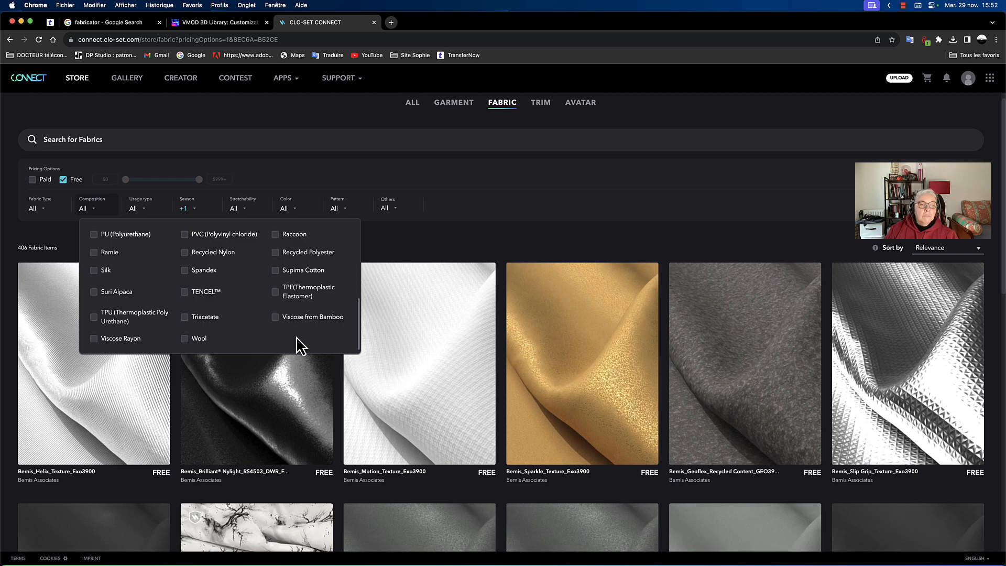
scroll(296, 340, up, 3)
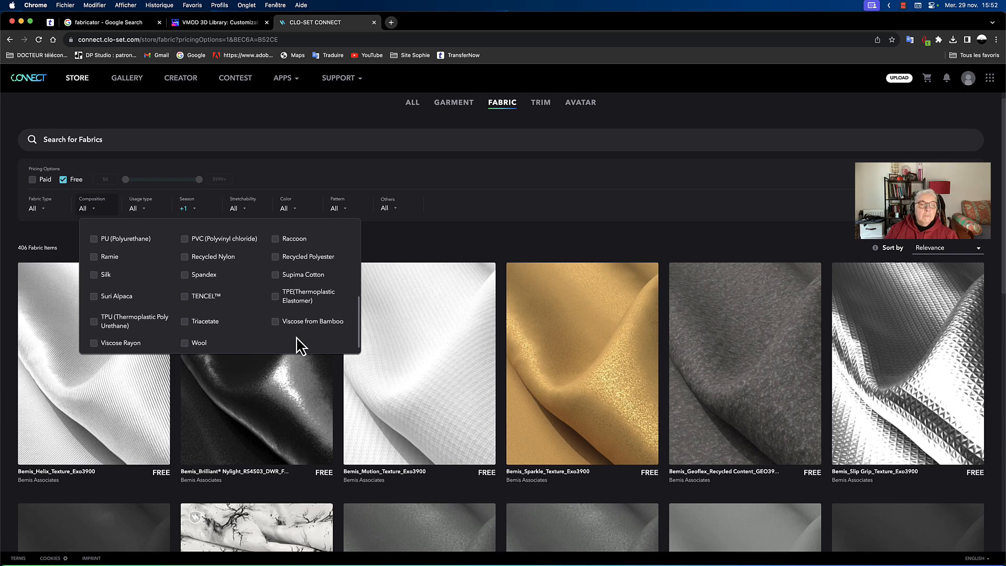
scroll(297, 343, up, 3)
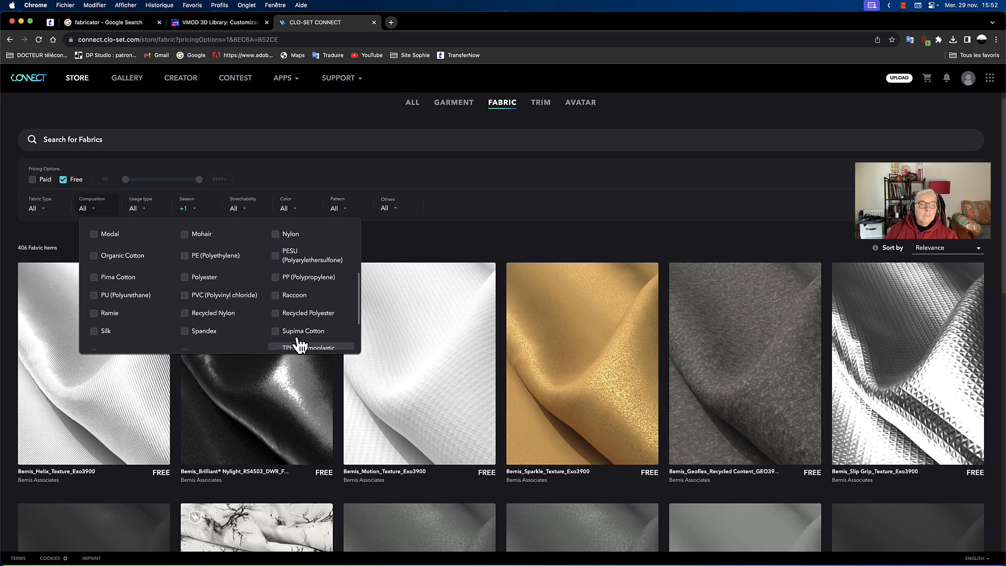
scroll(297, 341, up, 2)
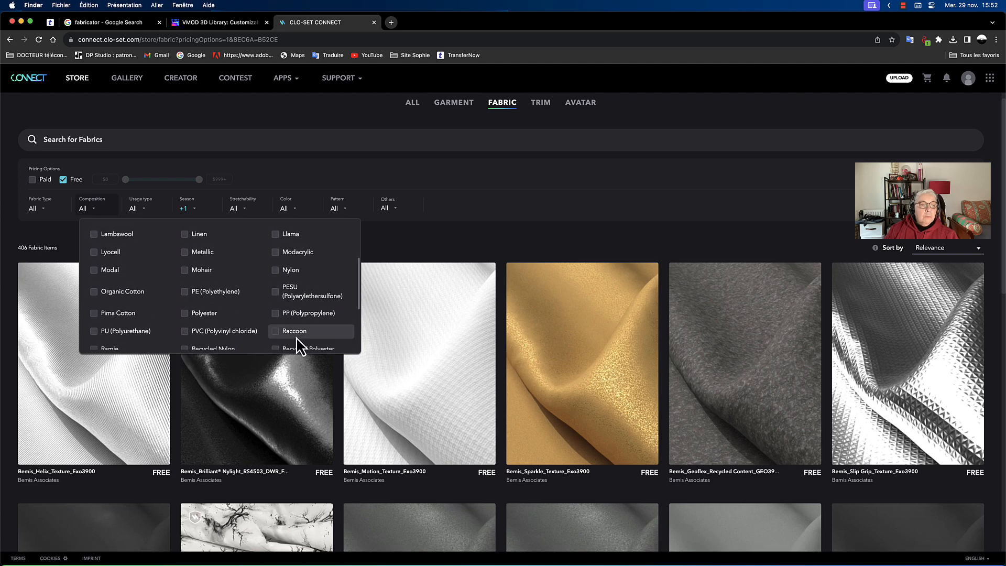
scroll(288, 337, up, 3)
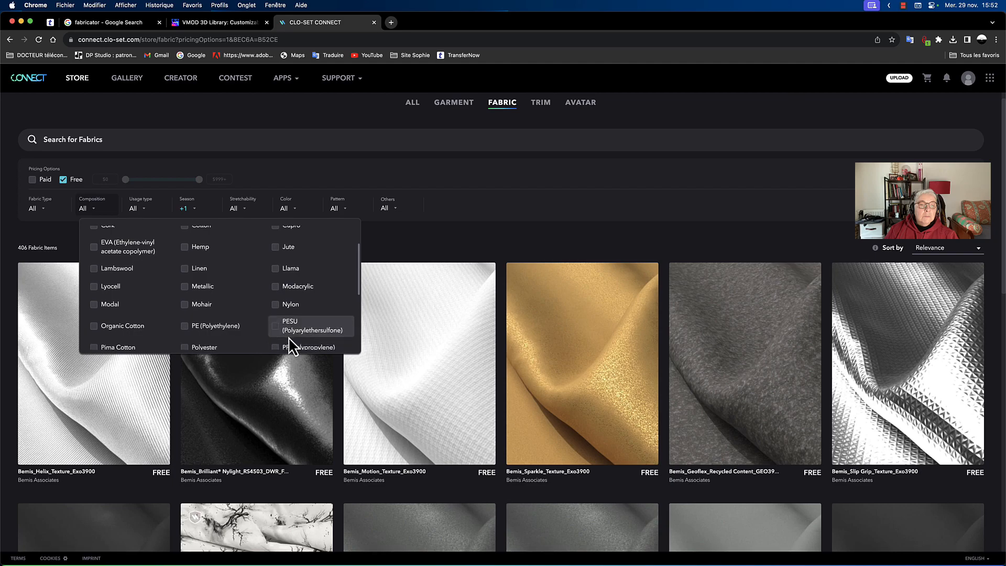
scroll(291, 345, up, 3)
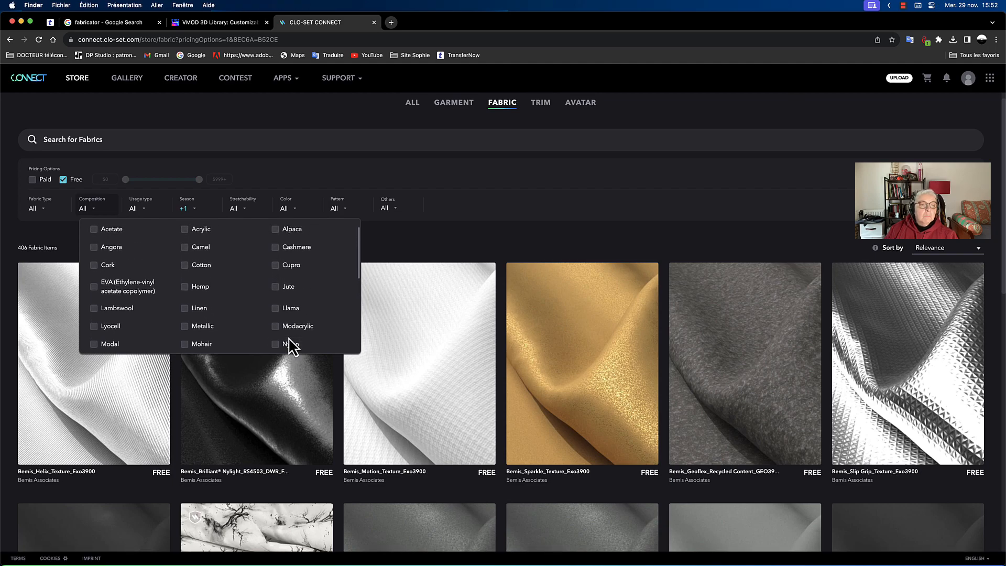
click(289, 338)
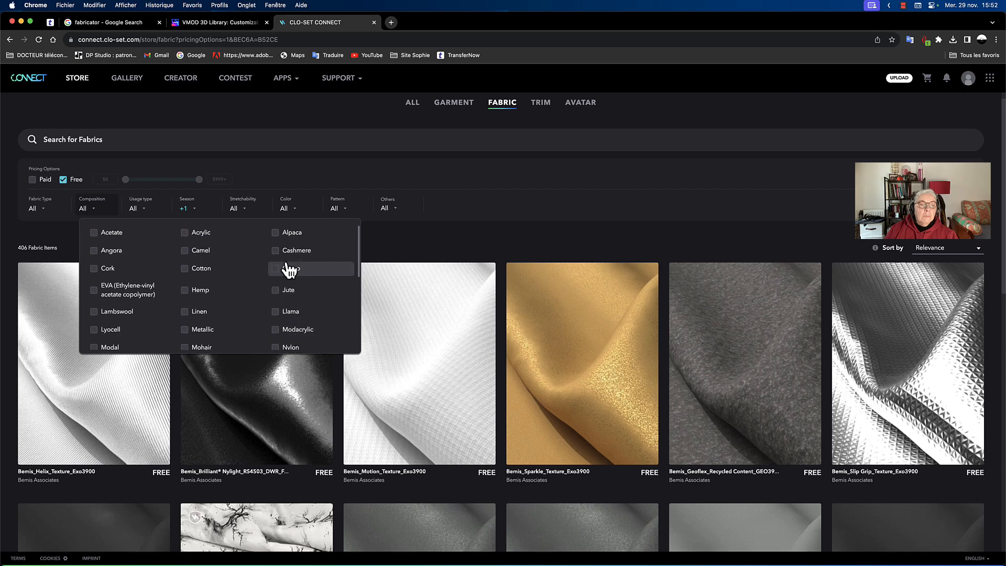
click(277, 253)
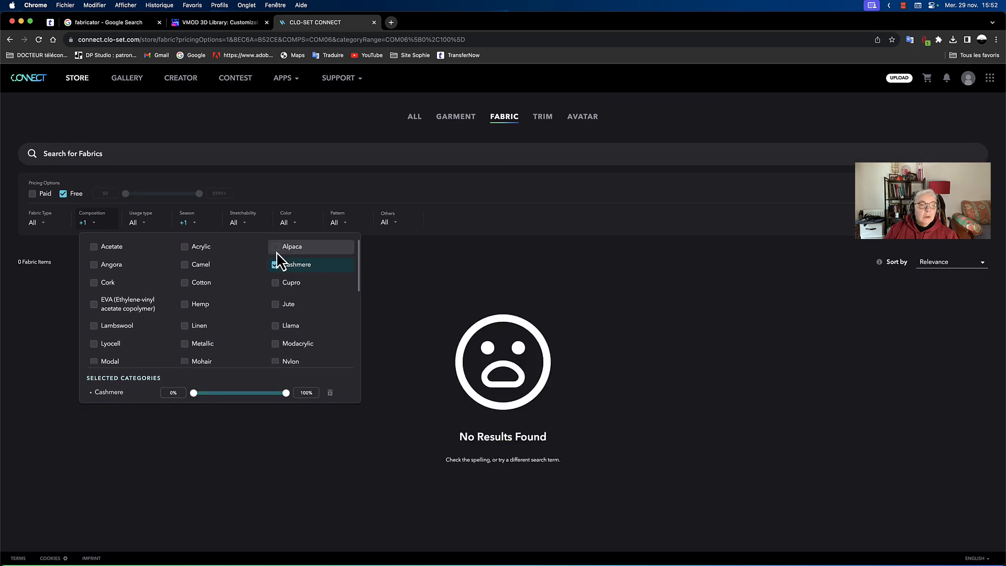
scroll(145, 316, down, 3)
scroll(146, 316, up, 3)
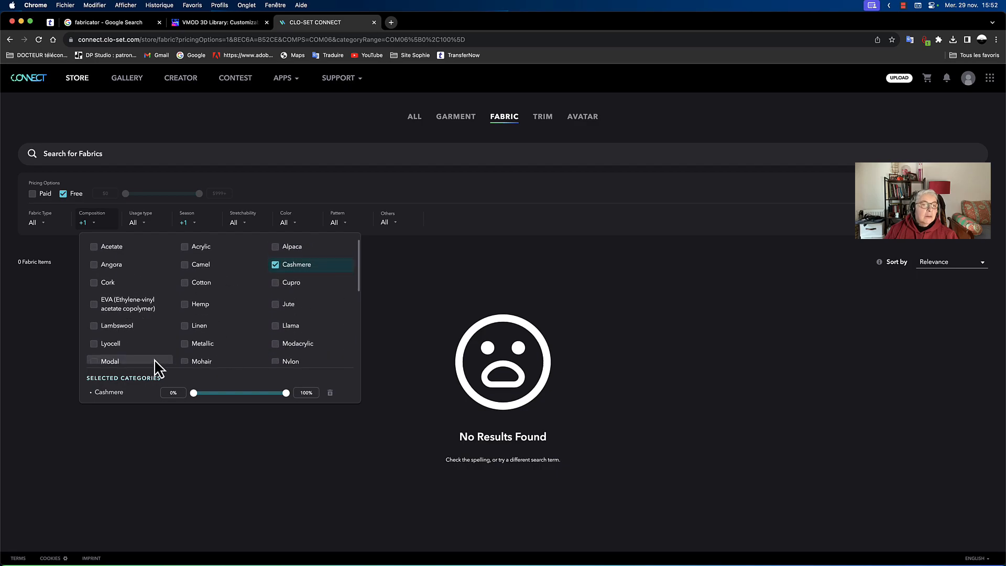
click(97, 225)
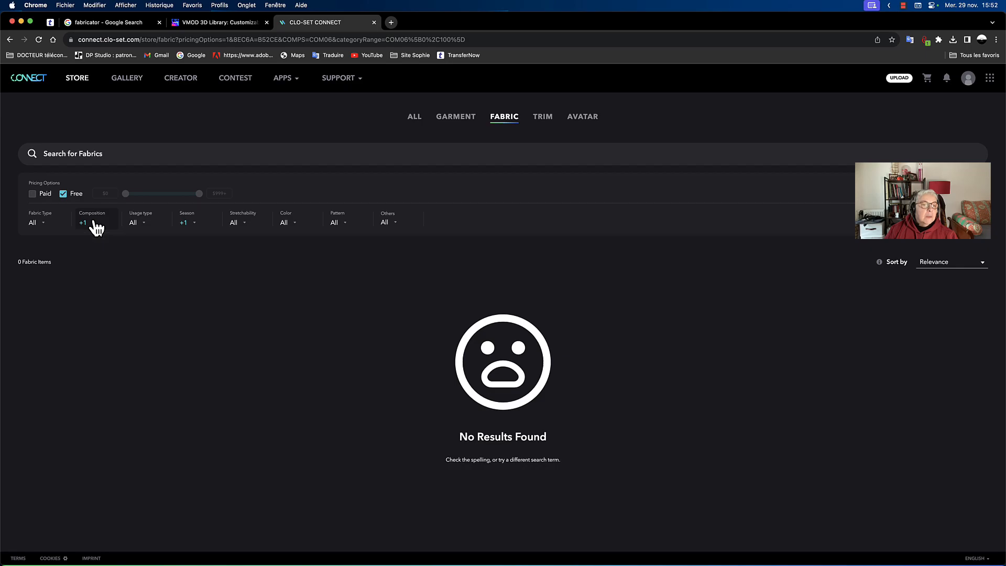
click(63, 195)
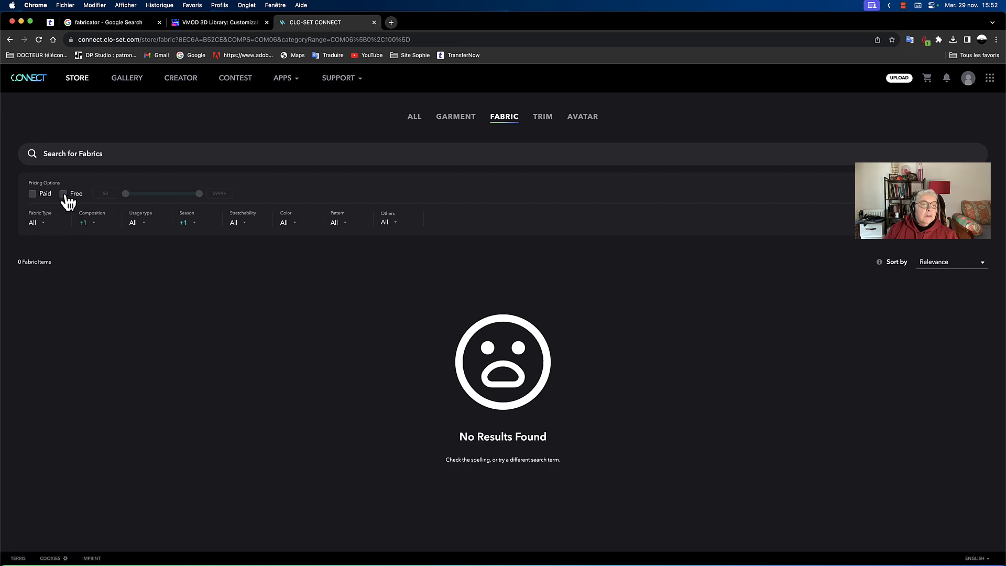
Add Angora to the composition filter, limiting Cashmere to at most 24% and Angora to at most 25%
click(96, 225)
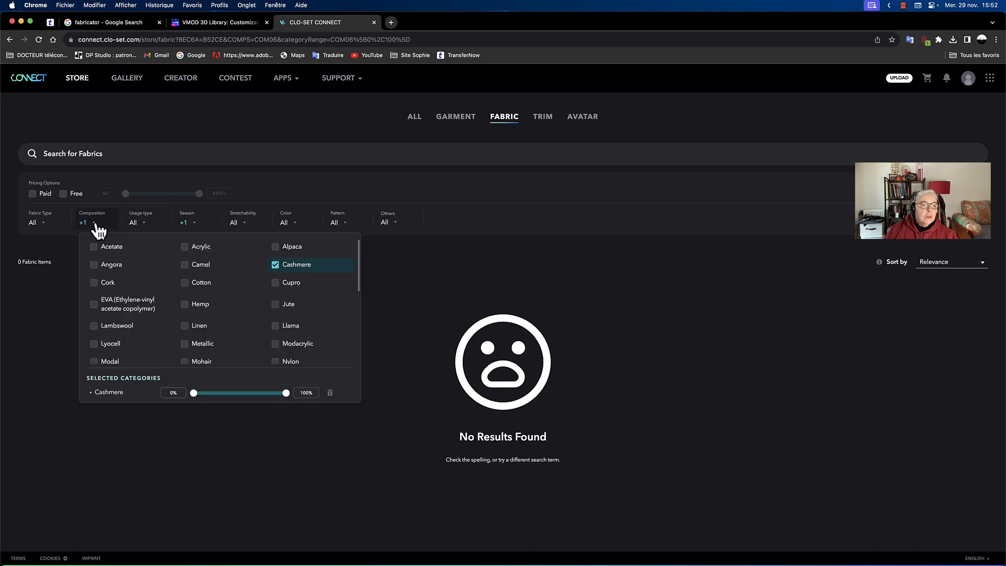
click(95, 265)
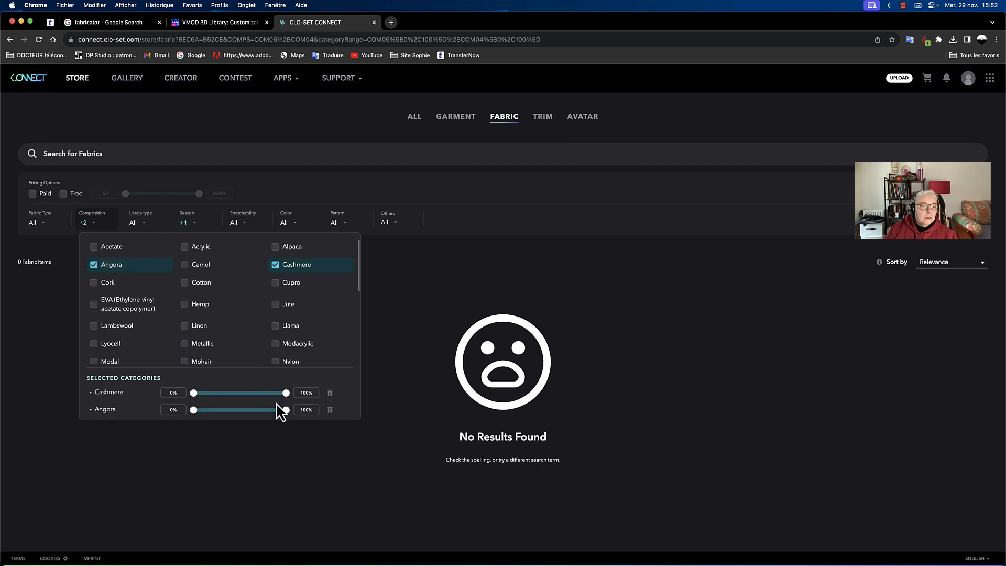
drag(287, 393, 231, 393)
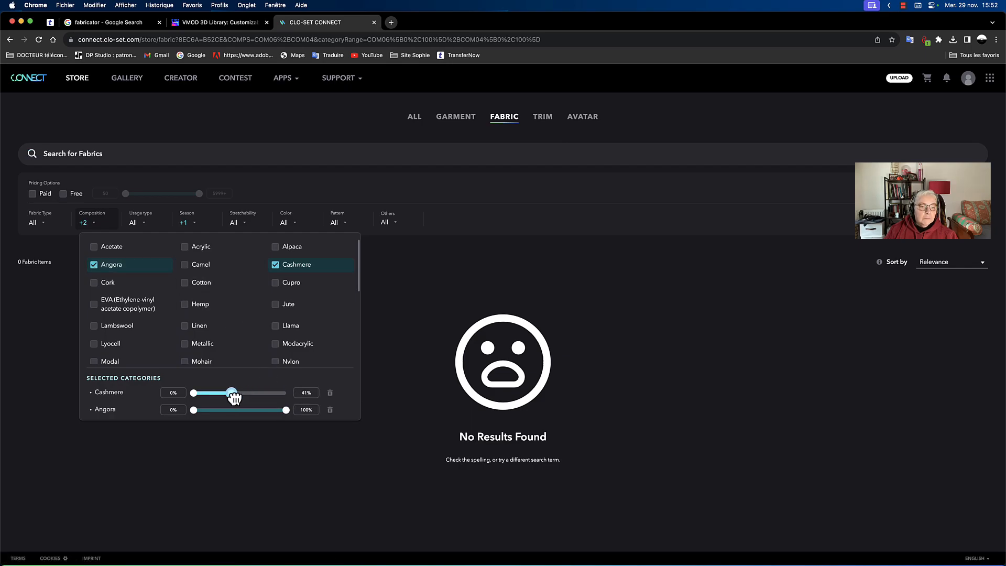
drag(286, 410, 218, 410)
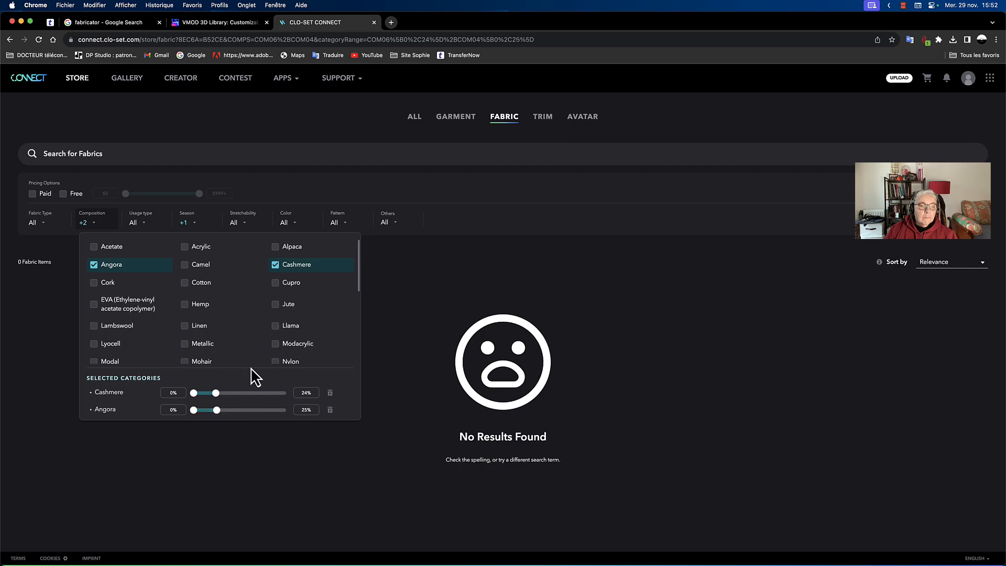
Add Mohair and Polyester to the composition filter and limit Mohair to at most 14%
scroll(252, 355, down, 2)
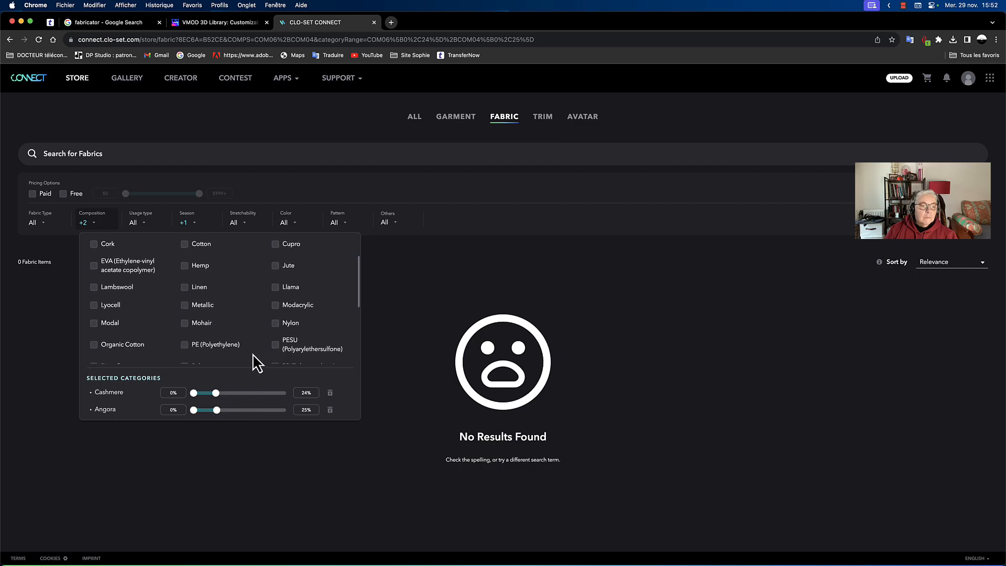
click(190, 325)
scroll(257, 348, down, 3)
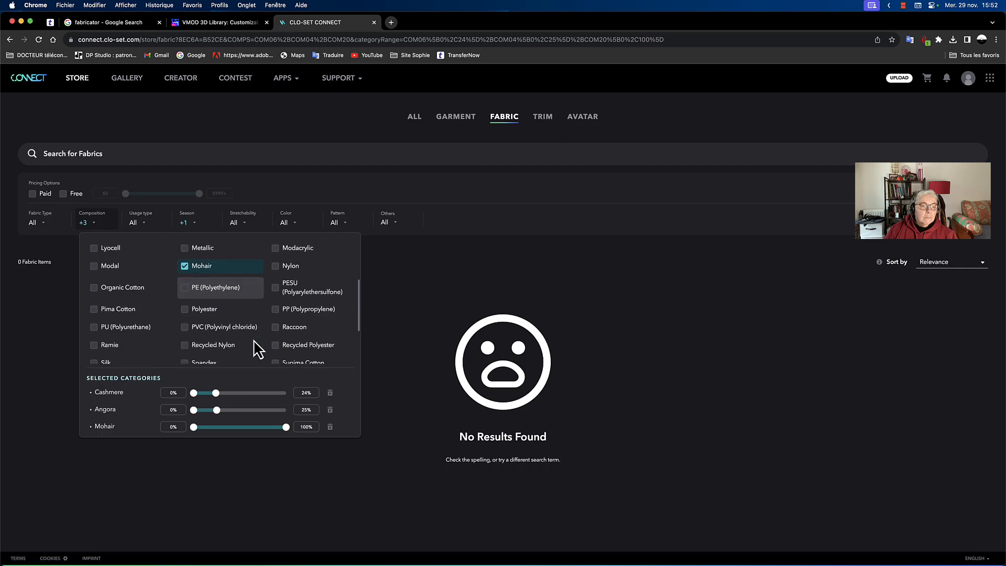
click(186, 313)
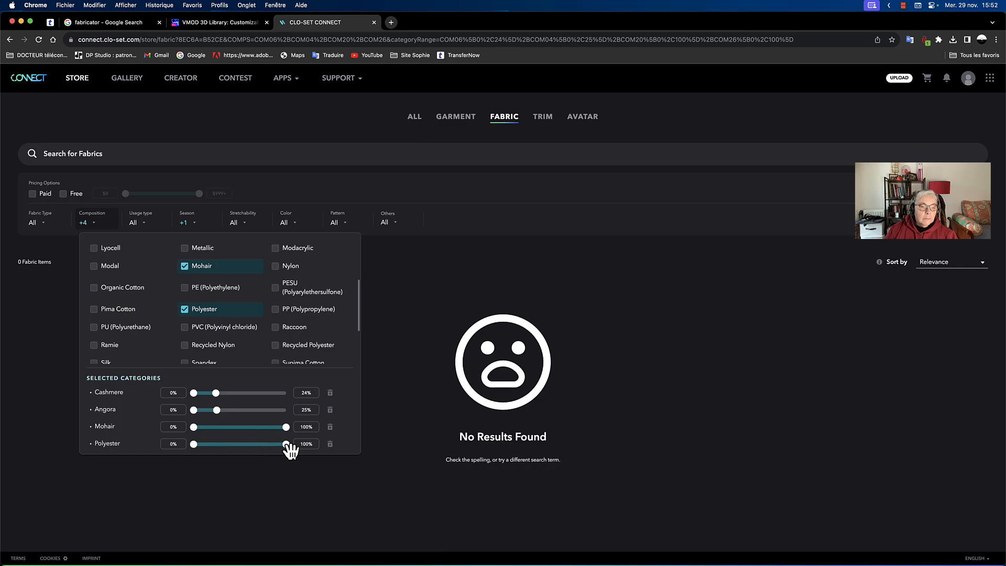
drag(285, 427, 207, 429)
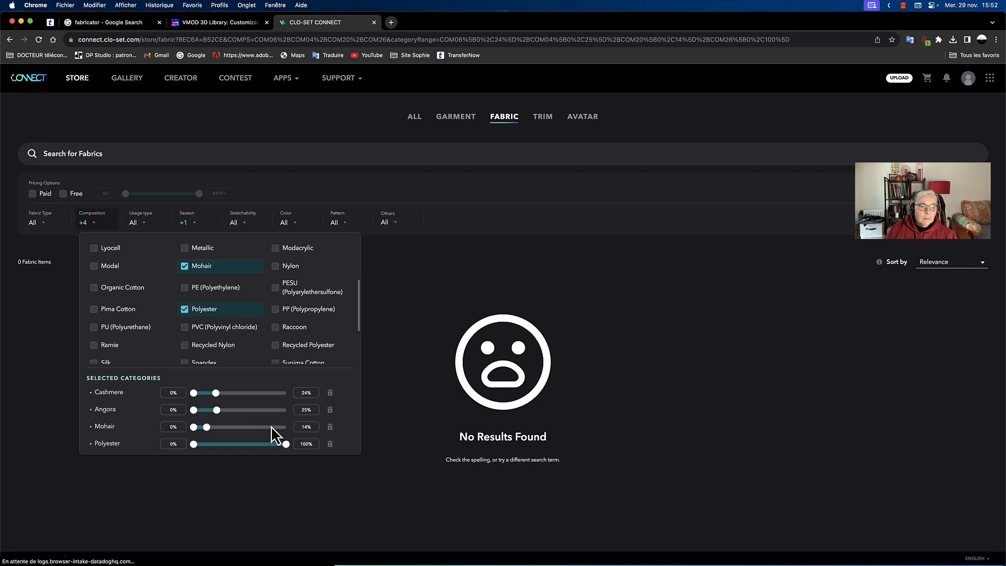
Remove Cashmere and Angora from the composition filter, then limit Mohair to at most 23% and Polyester to at most 31%
click(330, 393)
click(330, 393)
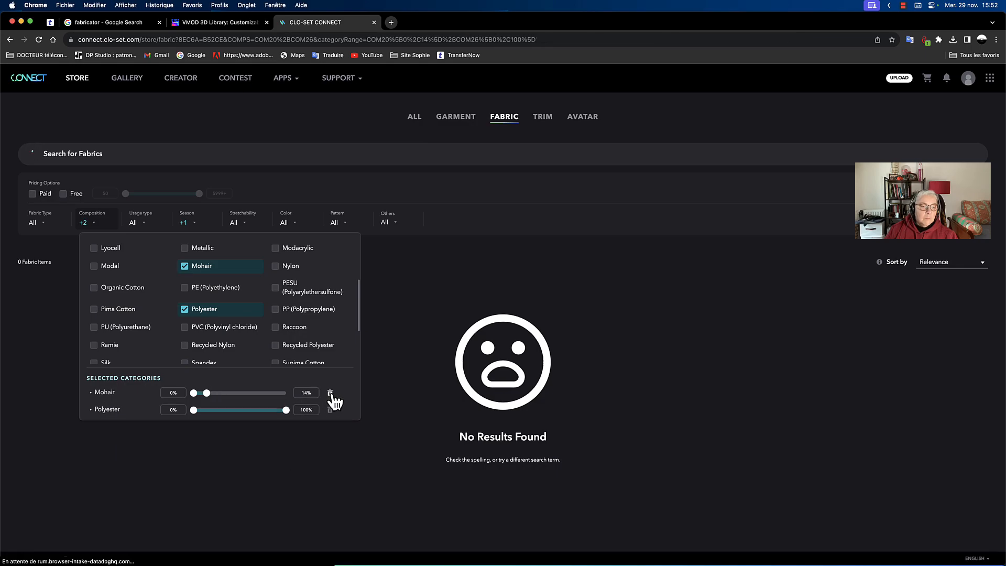
drag(287, 409, 222, 397)
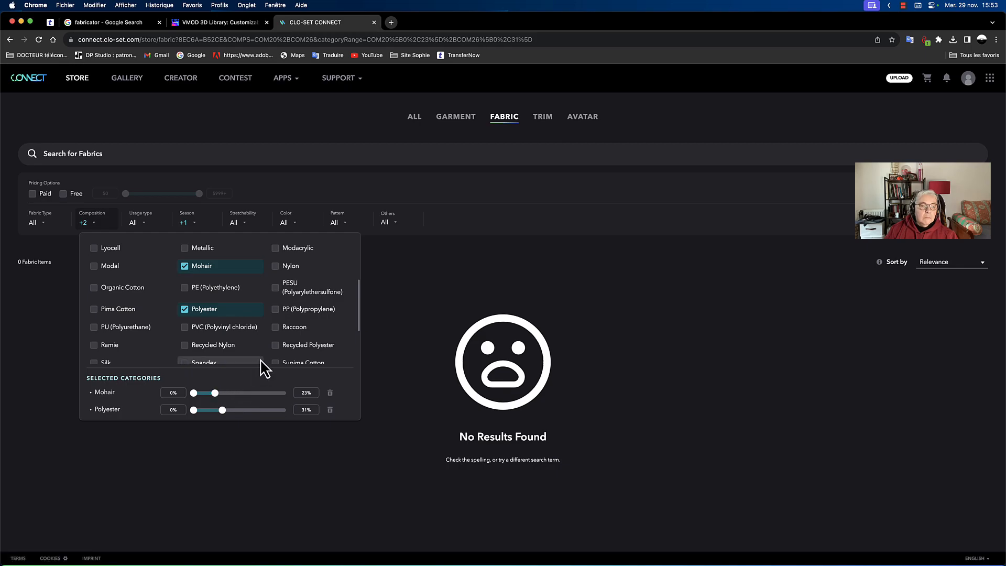
Add Recycled Polyester to the composition filter and remove Mohair from it
click(279, 348)
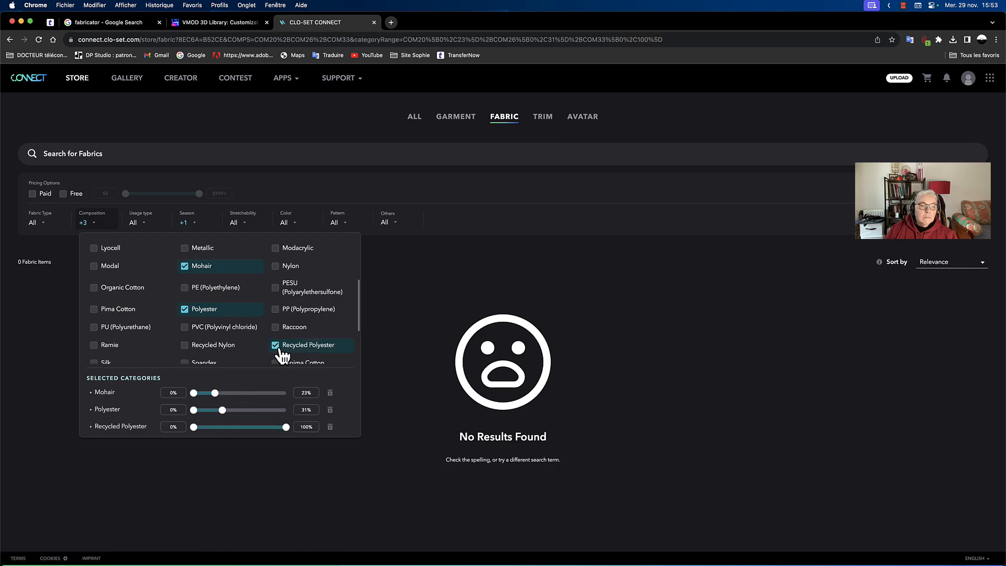
scroll(281, 350, down, 3)
key(super+Tab)
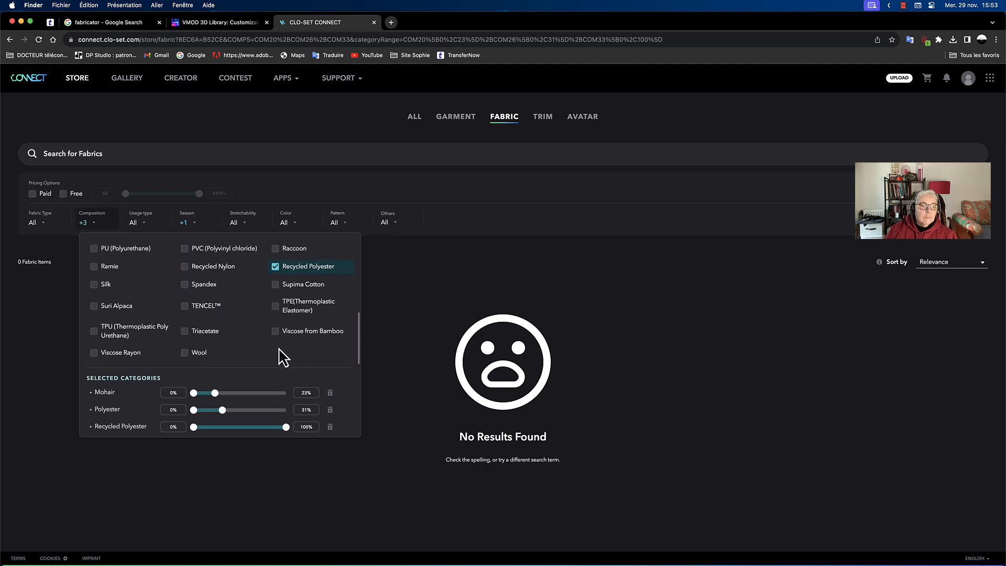
key(super+Tab)
scroll(281, 352, up, 5)
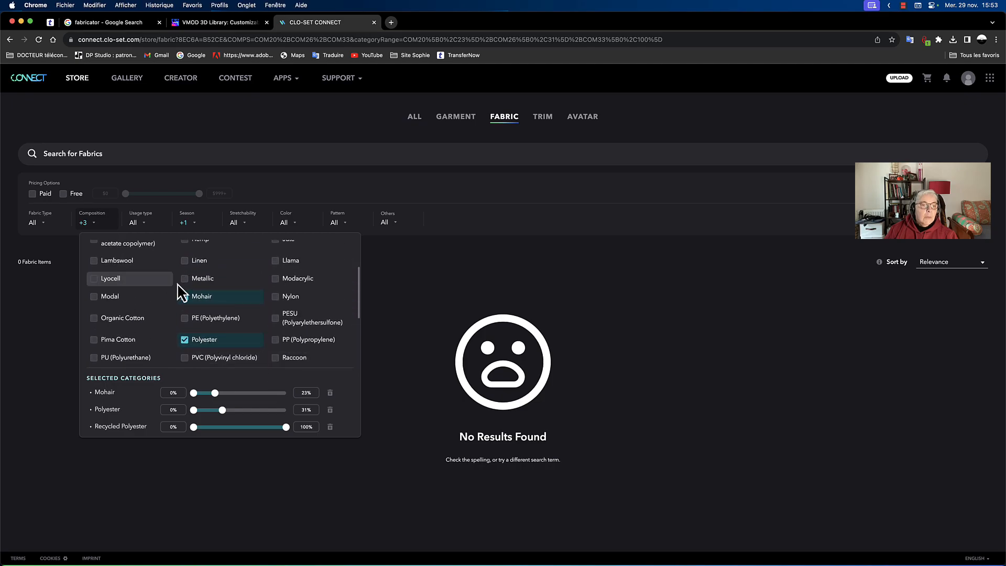
scroll(166, 291, up, 3)
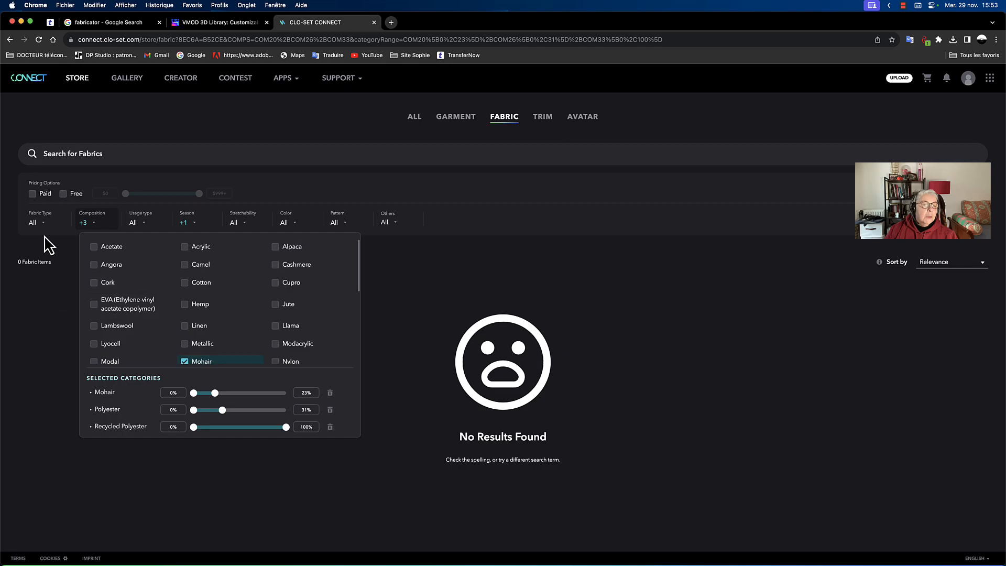
click(39, 293)
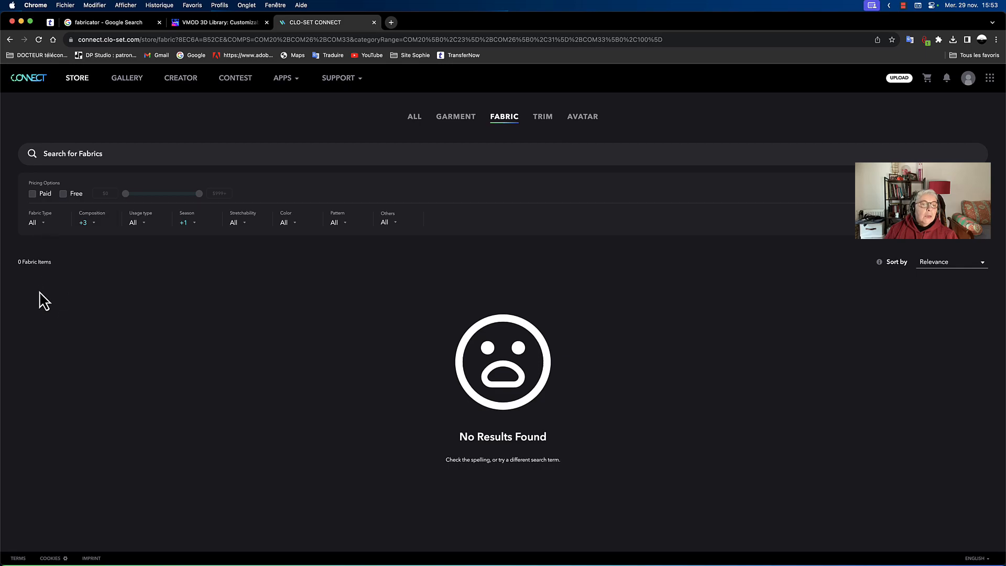
click(95, 223)
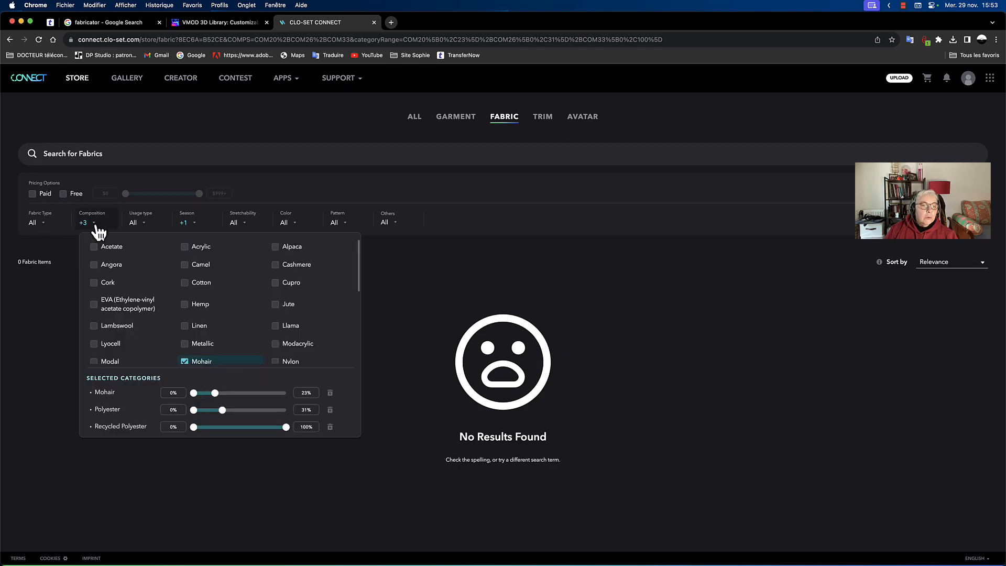
click(185, 362)
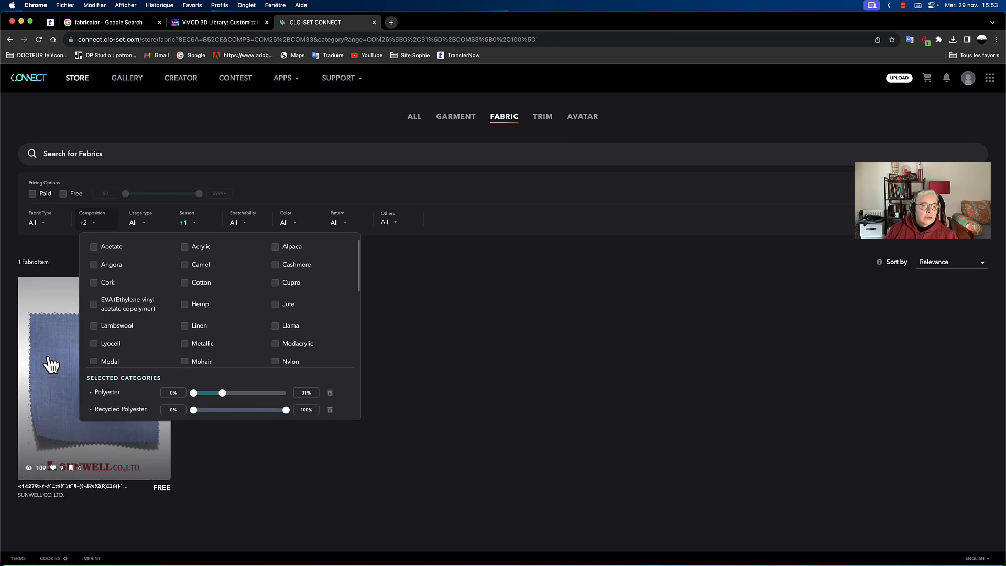
Inspect the images and item information of the blue Sunwell fabric <14279>, then return to the fabric results
click(63, 366)
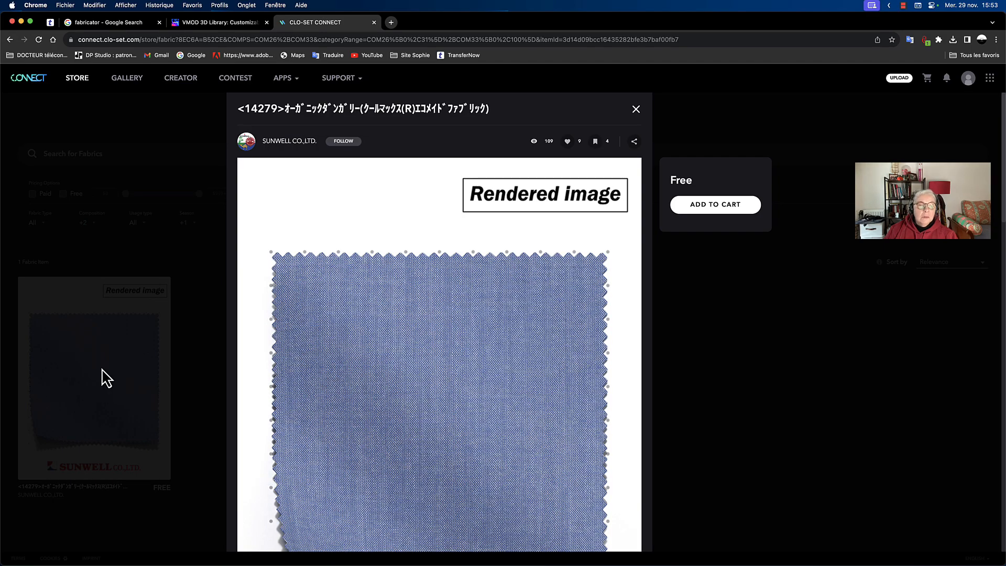
scroll(396, 391, down, 6)
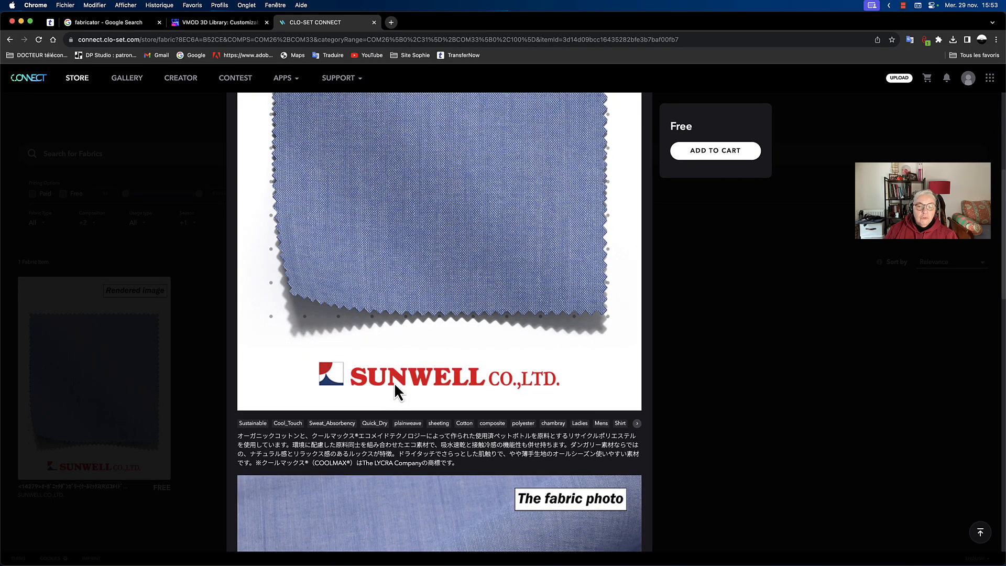
scroll(395, 384, down, 10)
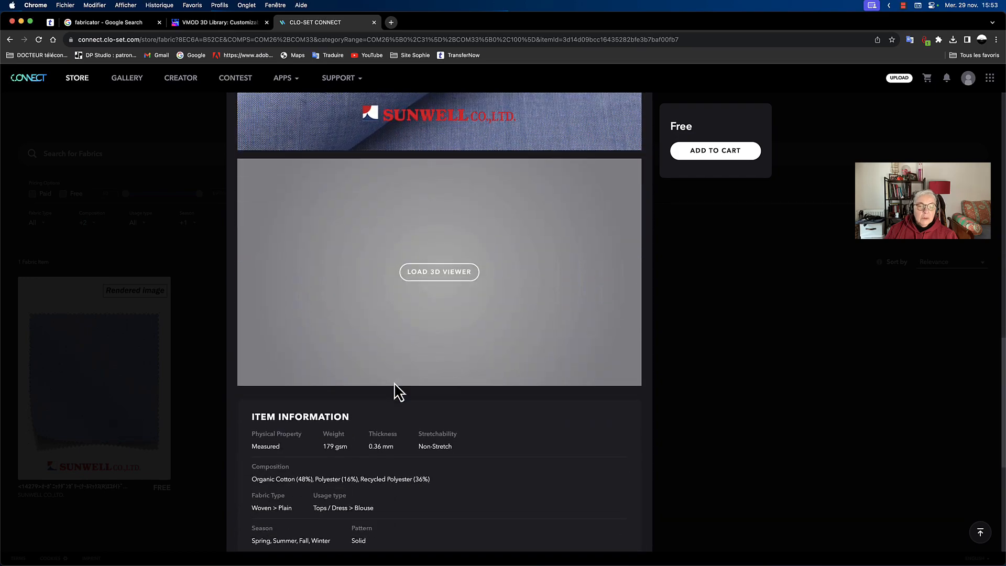
scroll(397, 392, up, 15)
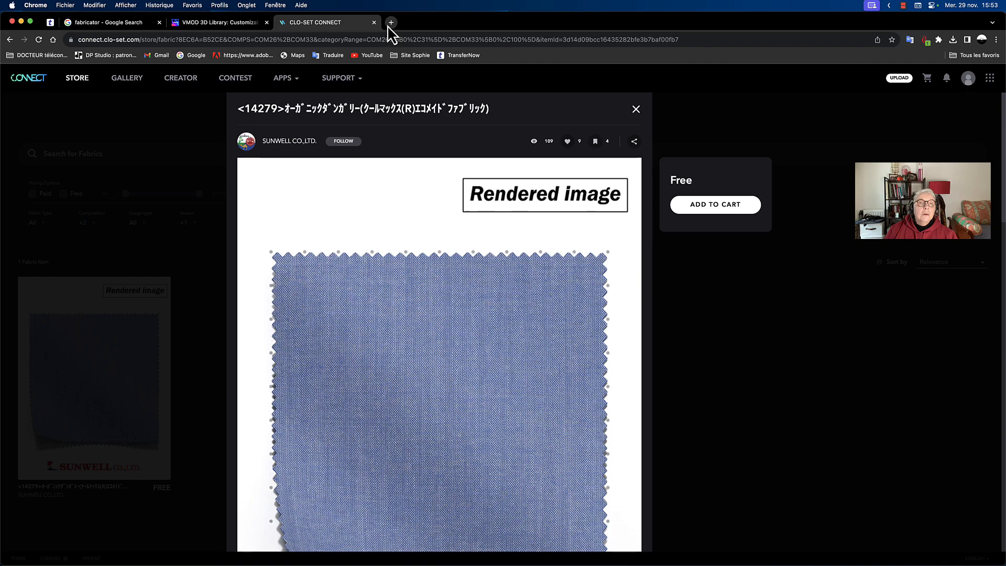
click(9, 39)
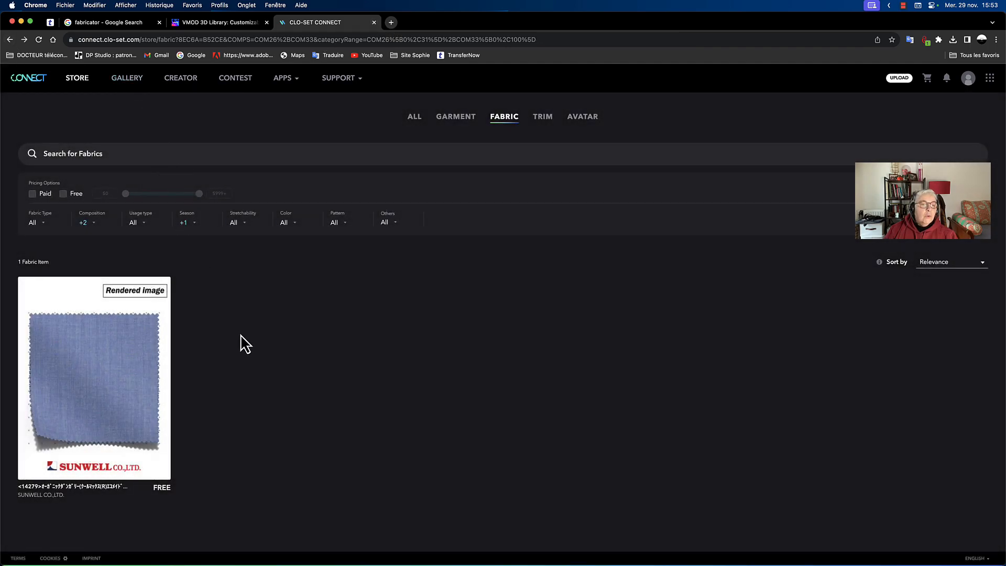
Clear the Recycled Polyester and Polyester composition filters and browse the Winter fabric catalogue for a suitable coat fabric
click(101, 227)
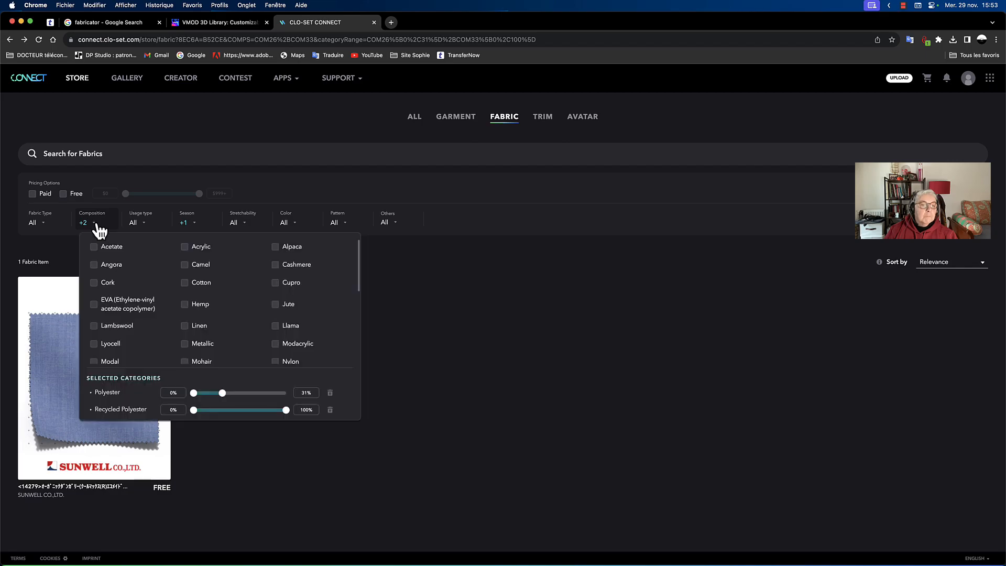
click(331, 409)
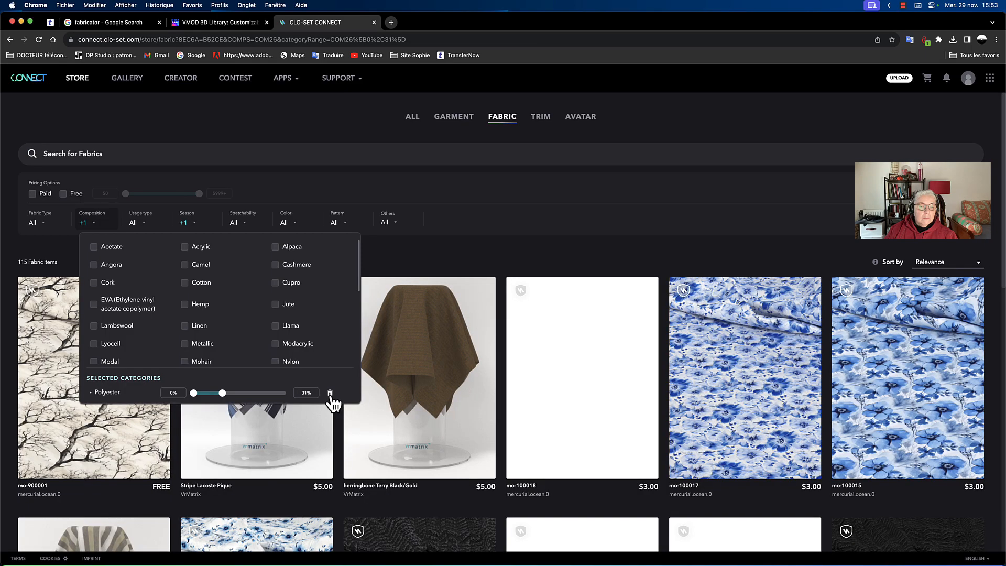
click(330, 394)
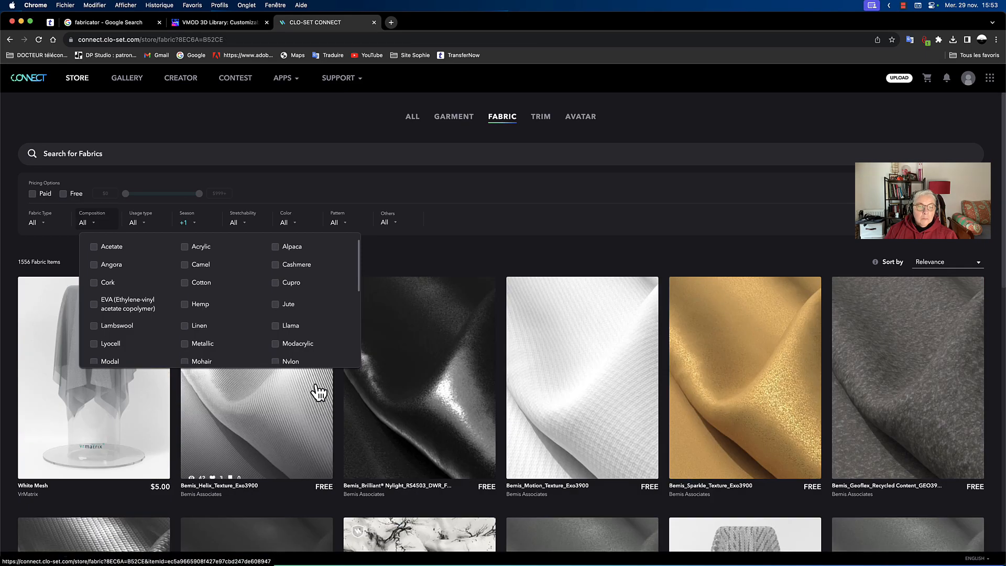
scroll(543, 379, down, 3)
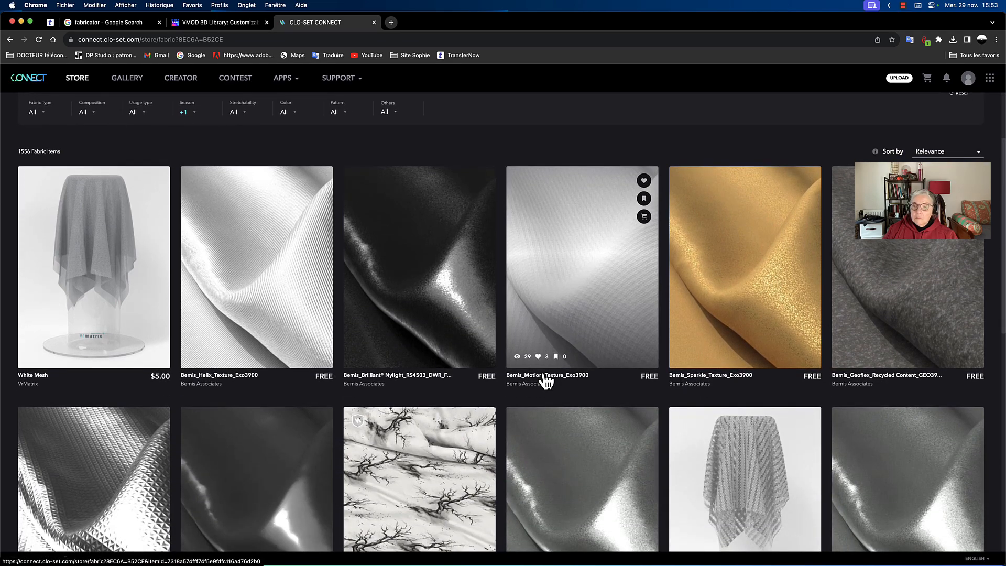
scroll(545, 381, down, 6)
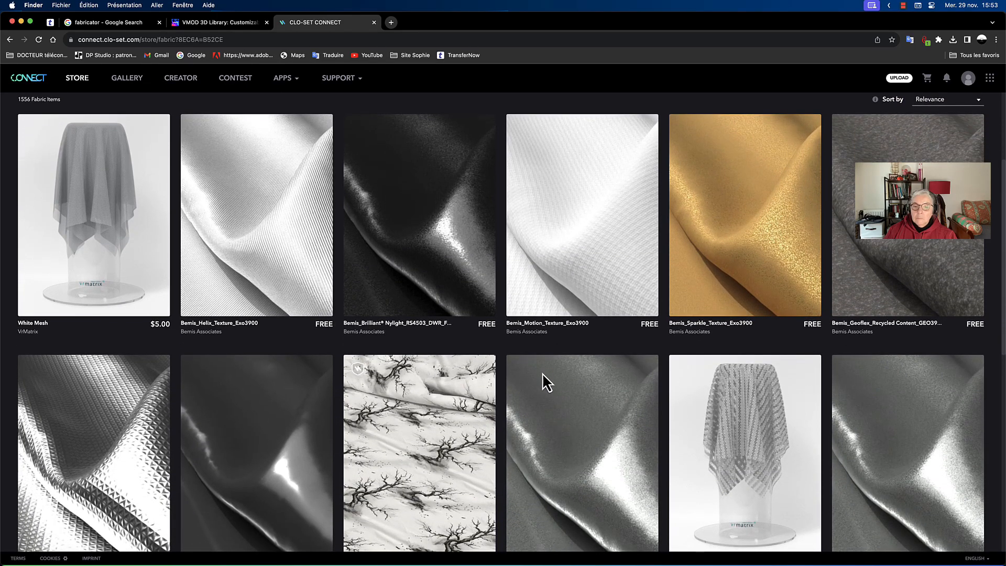
scroll(545, 381, down, 8)
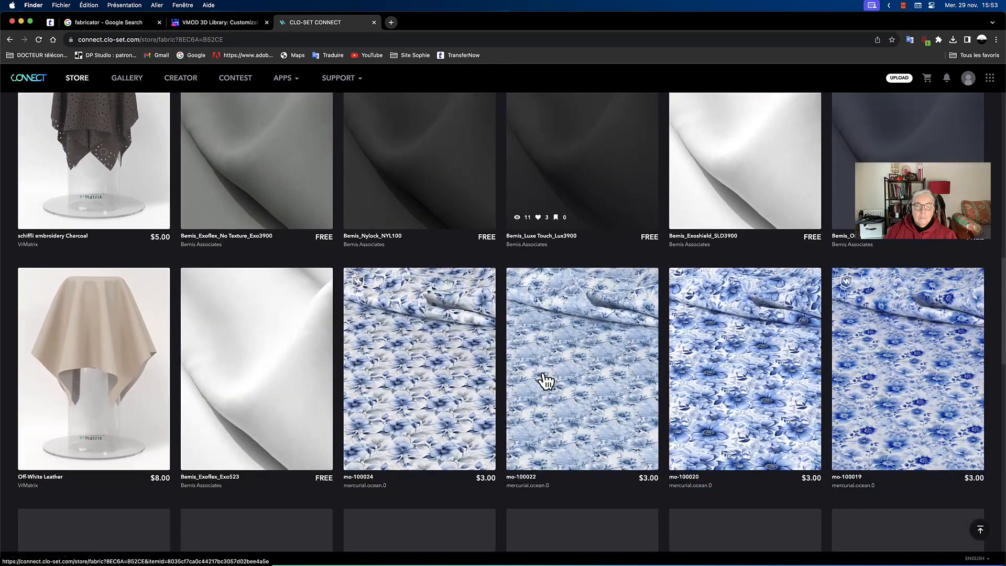
scroll(545, 381, down, 7)
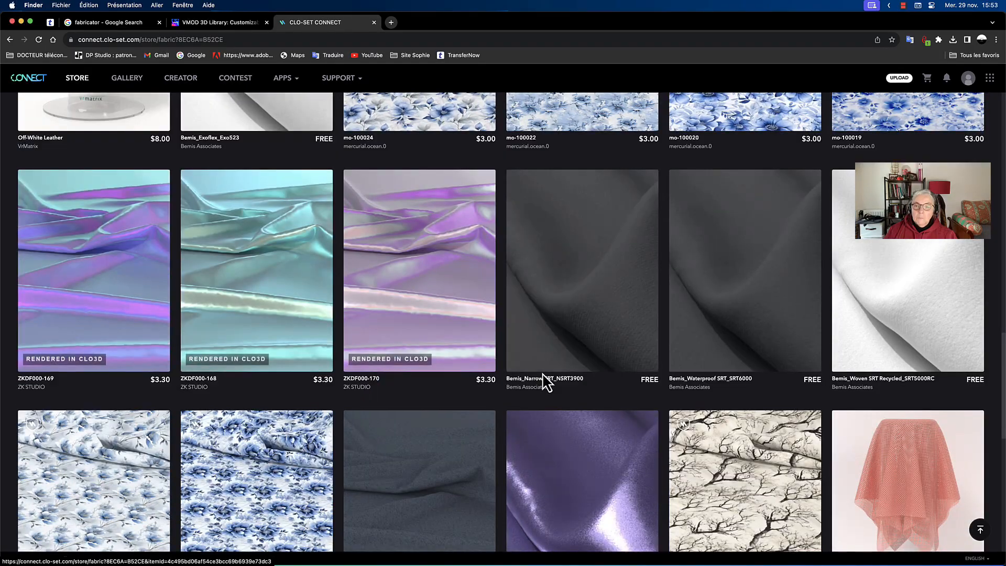
scroll(543, 375, down, 7)
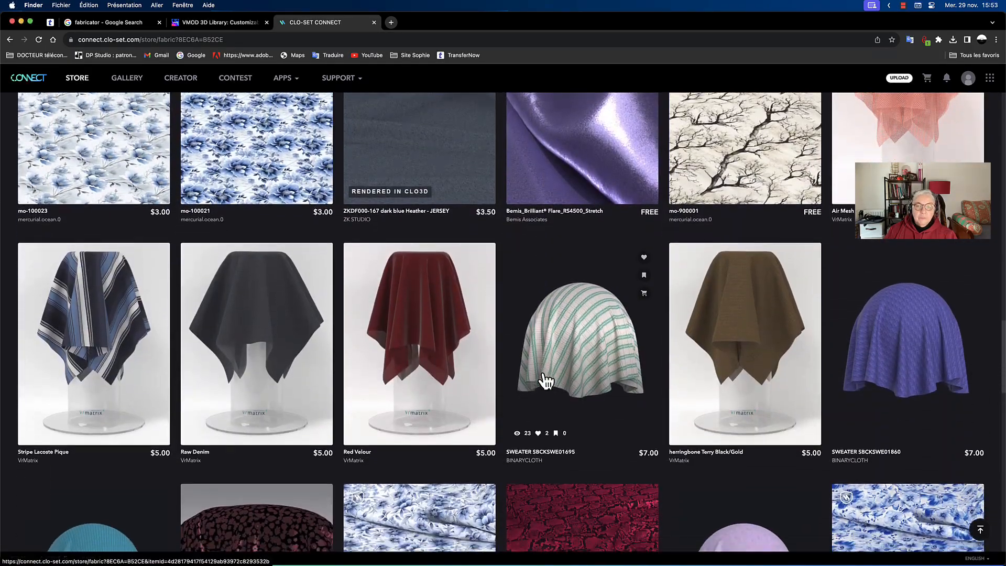
scroll(545, 381, down, 7)
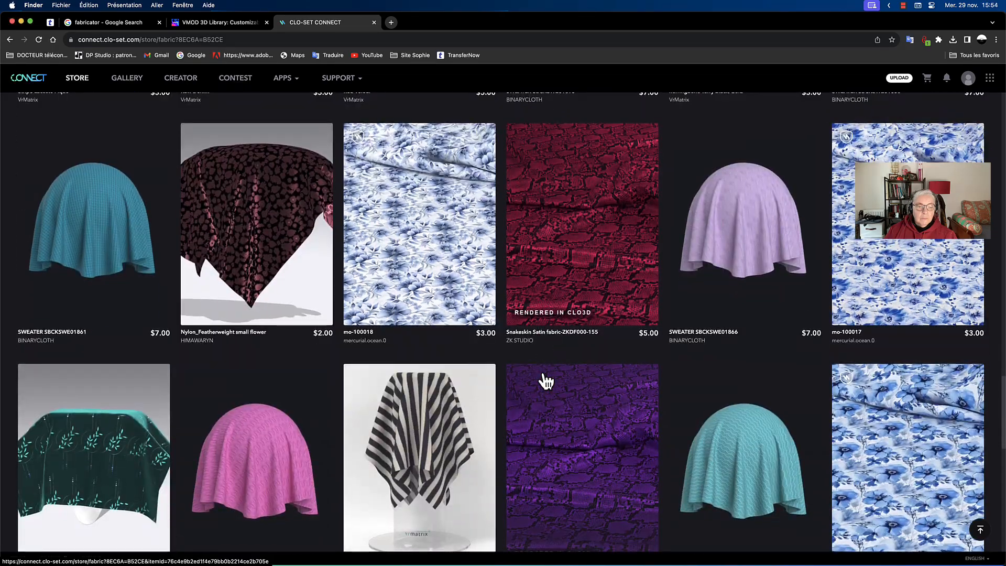
Switch to CLO and look through the denim, fur, interlining and V1 fabrics in the Fabric library for a coat fabric
key(ctrl+Up)
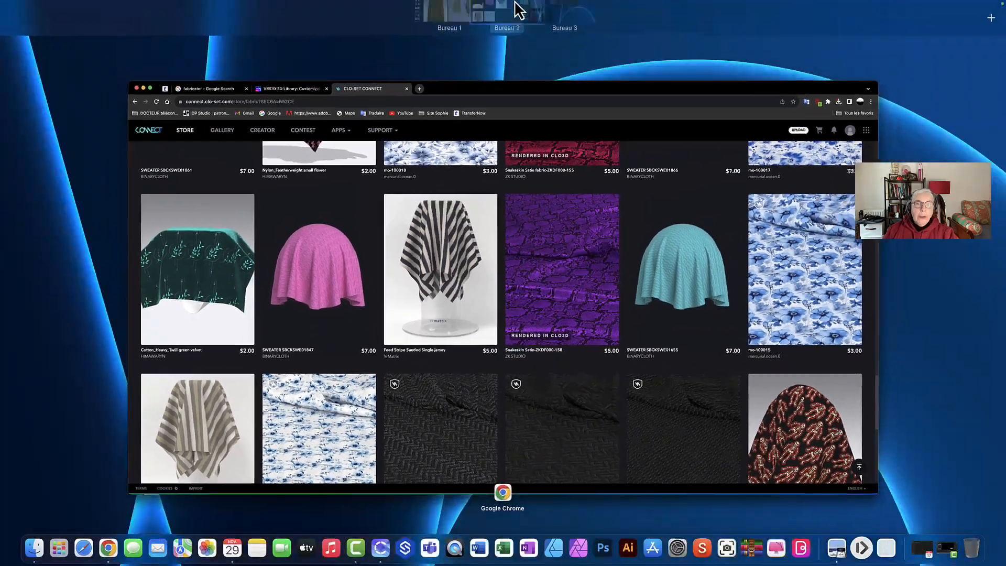
click(426, 39)
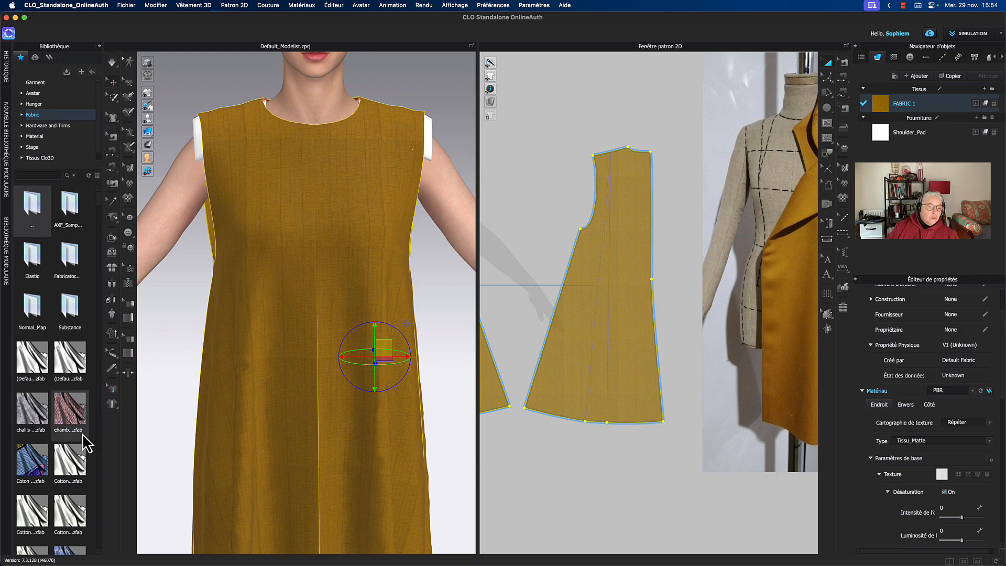
scroll(79, 446, down, 6)
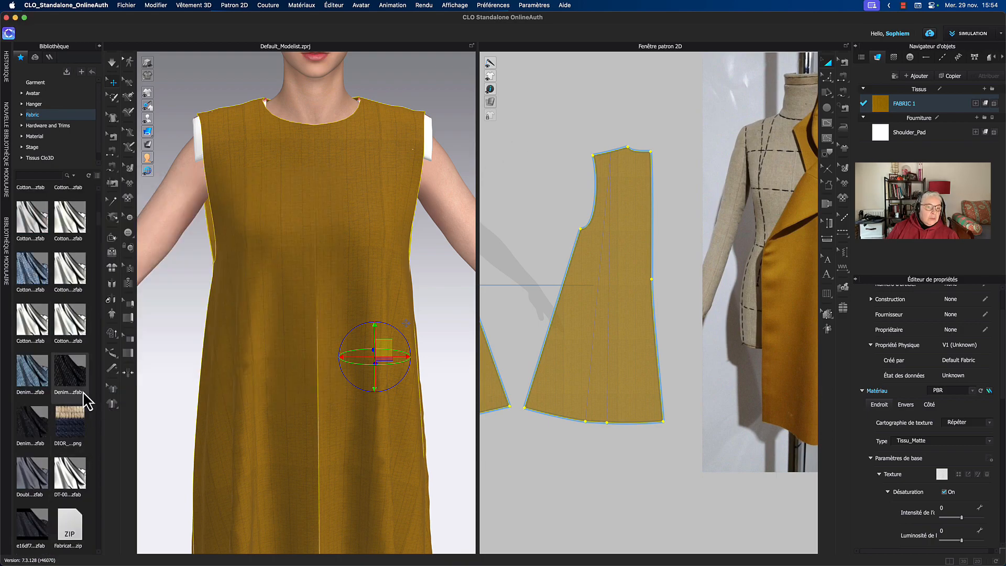
scroll(81, 409, down, 5)
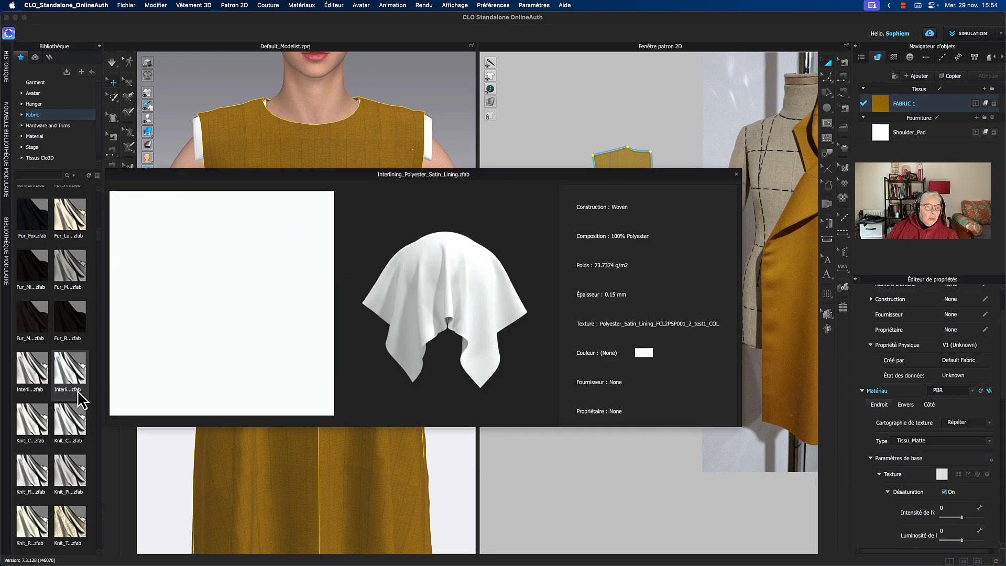
mouse_move(24, 334)
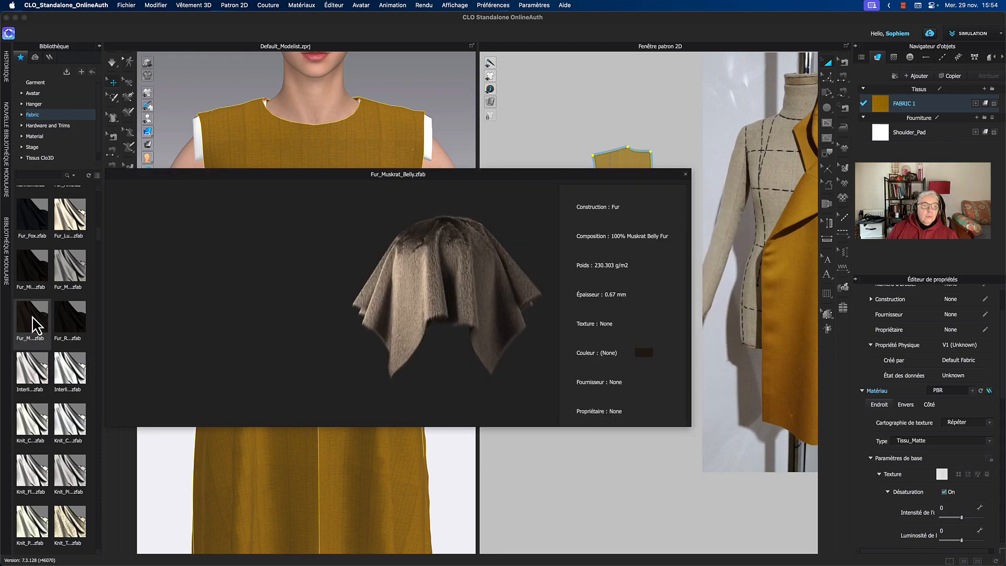
mouse_move(36, 291)
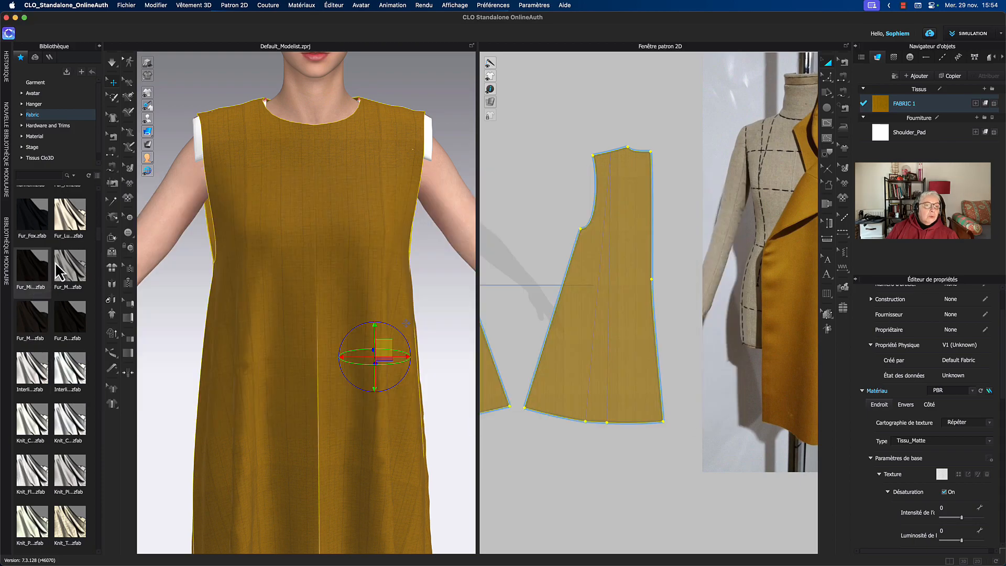
scroll(66, 242, up, 5)
scroll(66, 242, down, 10)
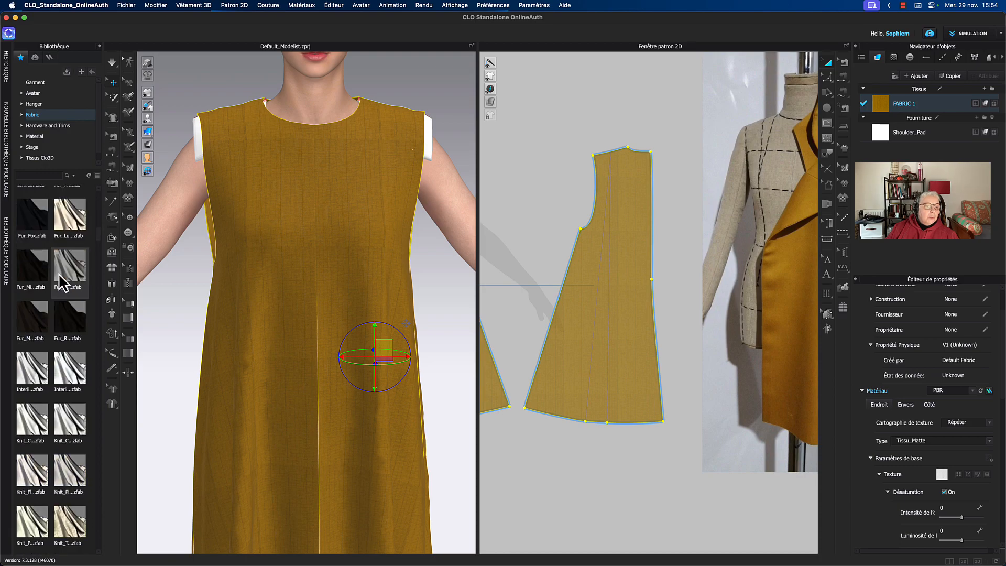
scroll(62, 283, down, 5)
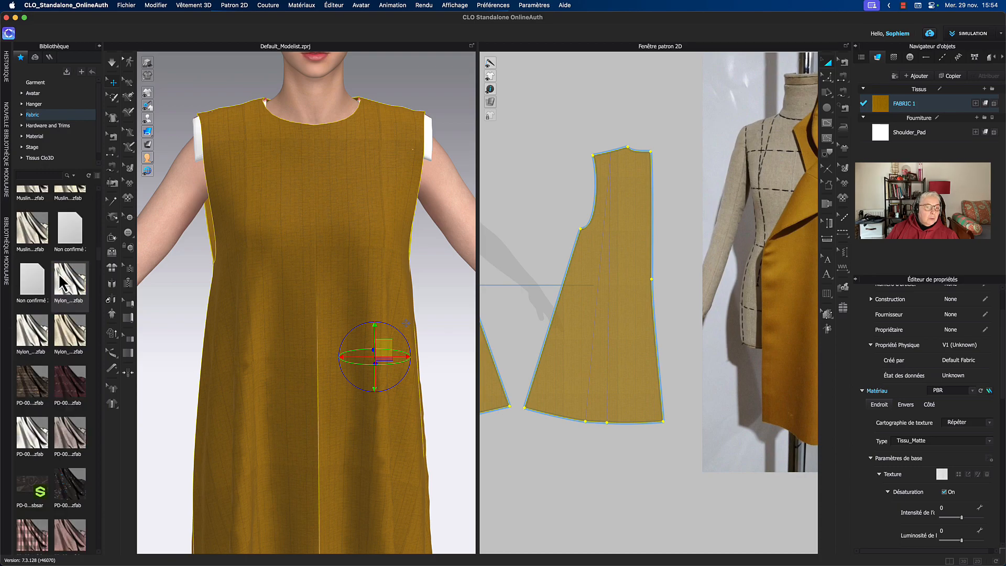
scroll(62, 283, down, 5)
scroll(62, 283, down, 10)
scroll(61, 283, down, 5)
scroll(62, 293, down, 3)
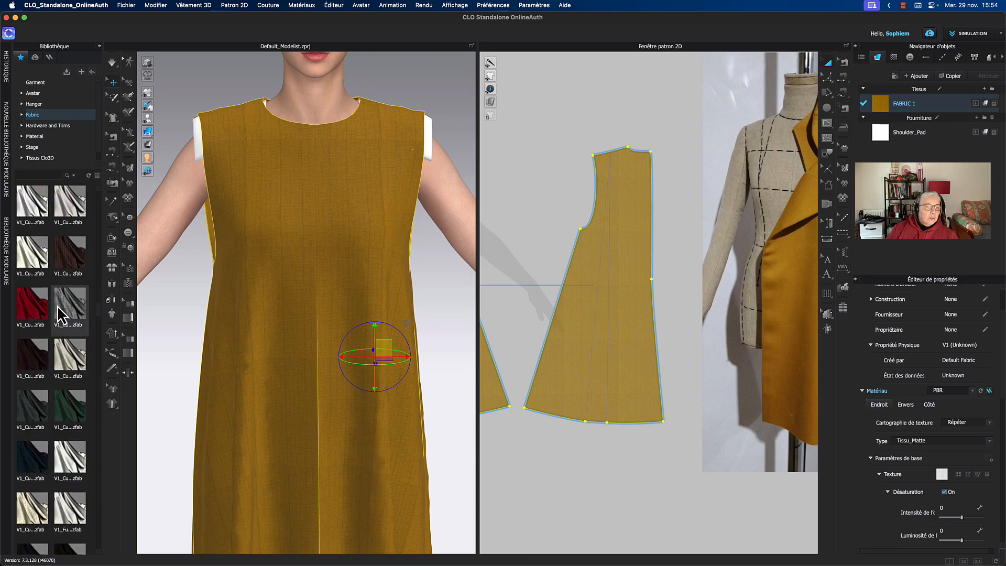
mouse_move(60, 310)
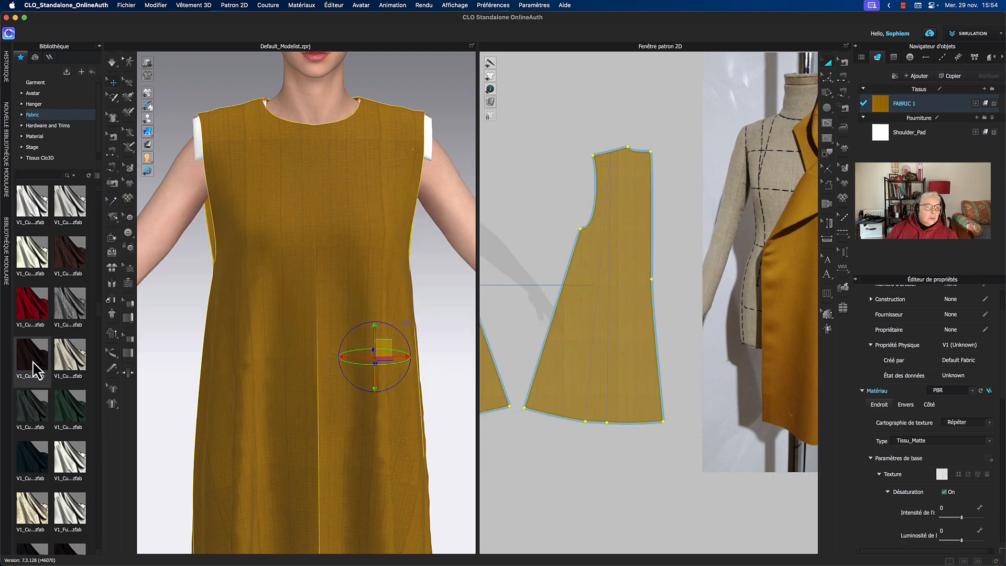
Examine the composition, weight and texture of the V1 woven and V2 cut-and-sew knit fabrics in the library
scroll(81, 460, down, 5)
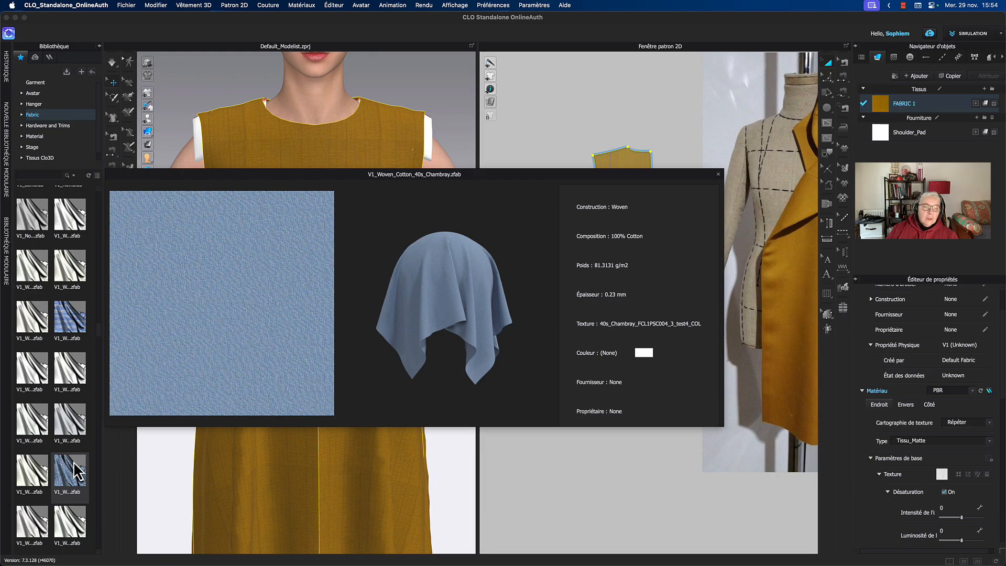
scroll(48, 480, down, 5)
scroll(47, 480, down, 5)
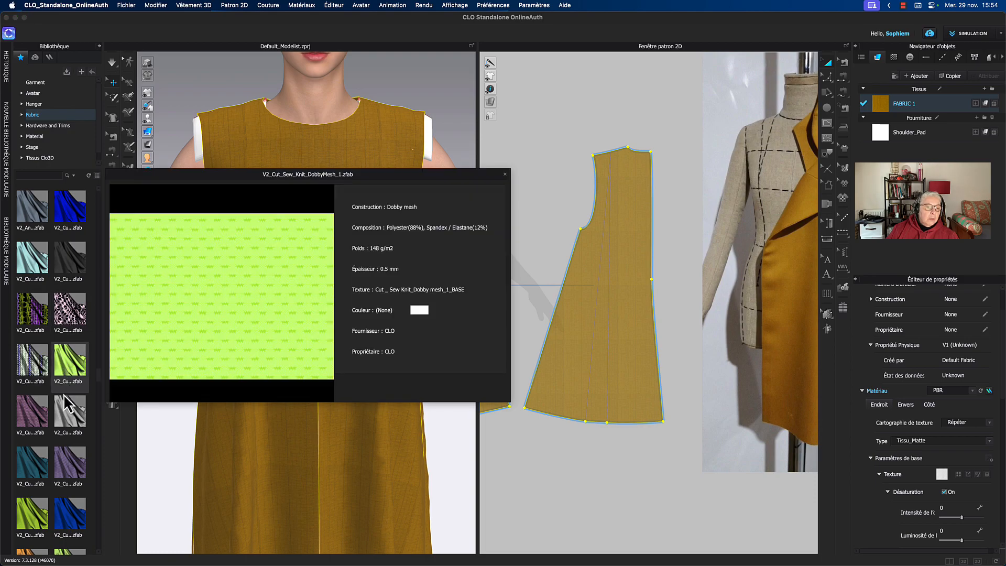
mouse_move(31, 416)
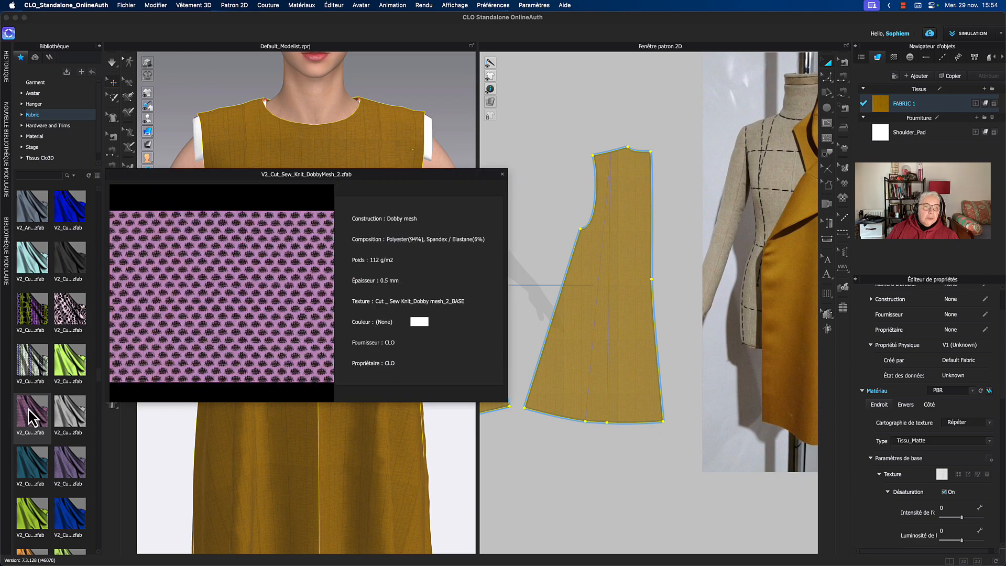
mouse_move(67, 415)
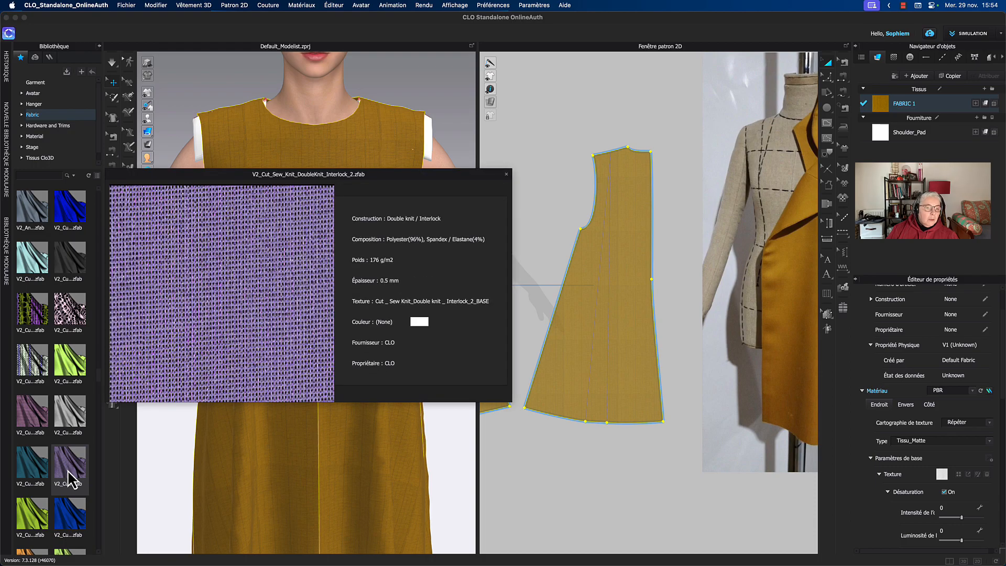
scroll(68, 479, down, 10)
scroll(70, 479, down, 5)
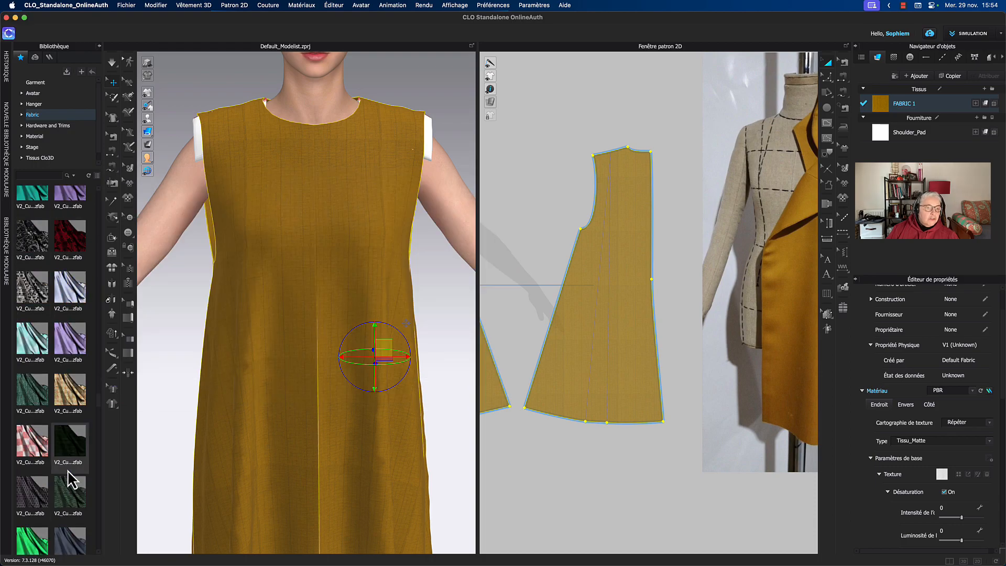
scroll(69, 479, down, 5)
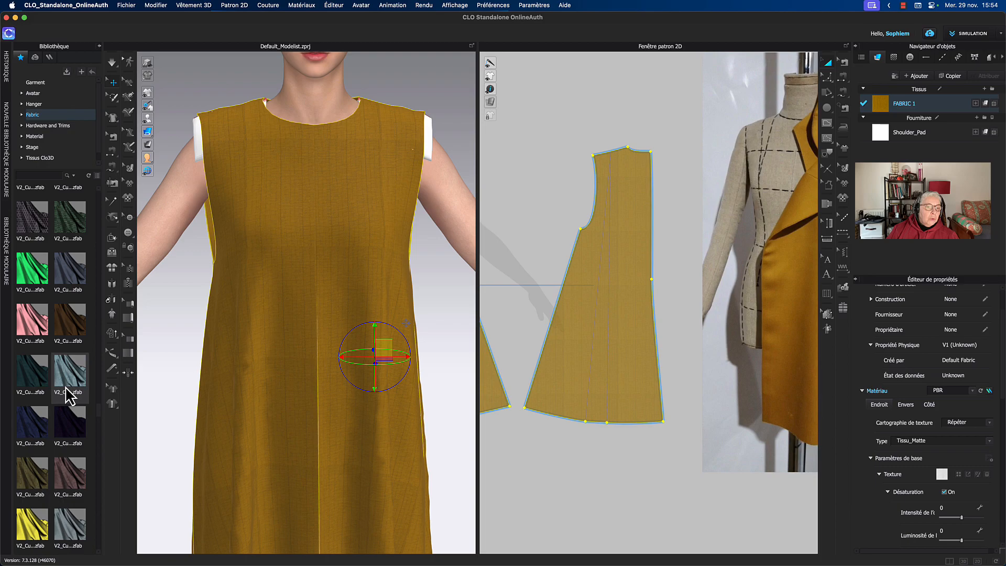
mouse_move(69, 397)
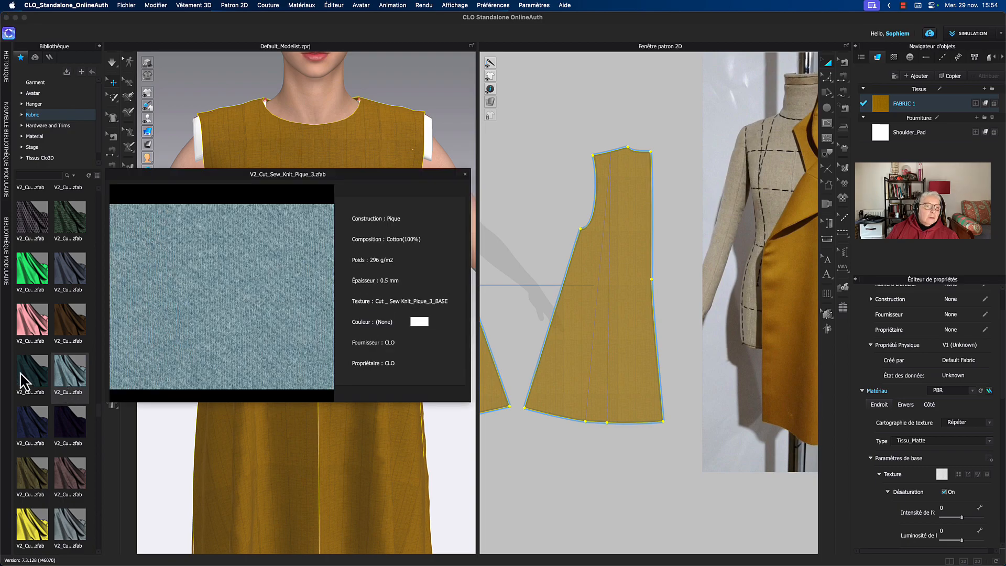
mouse_move(21, 374)
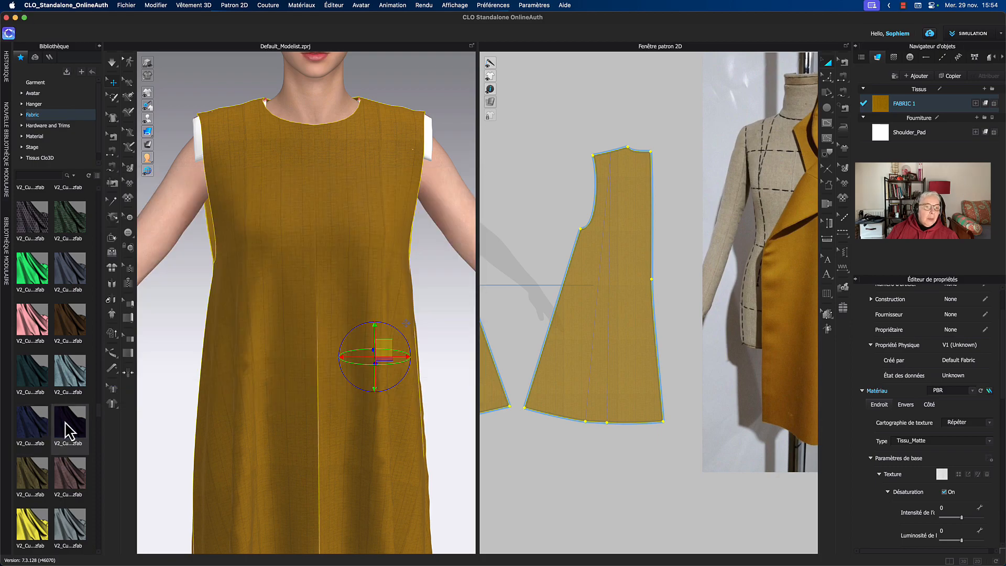
mouse_move(68, 433)
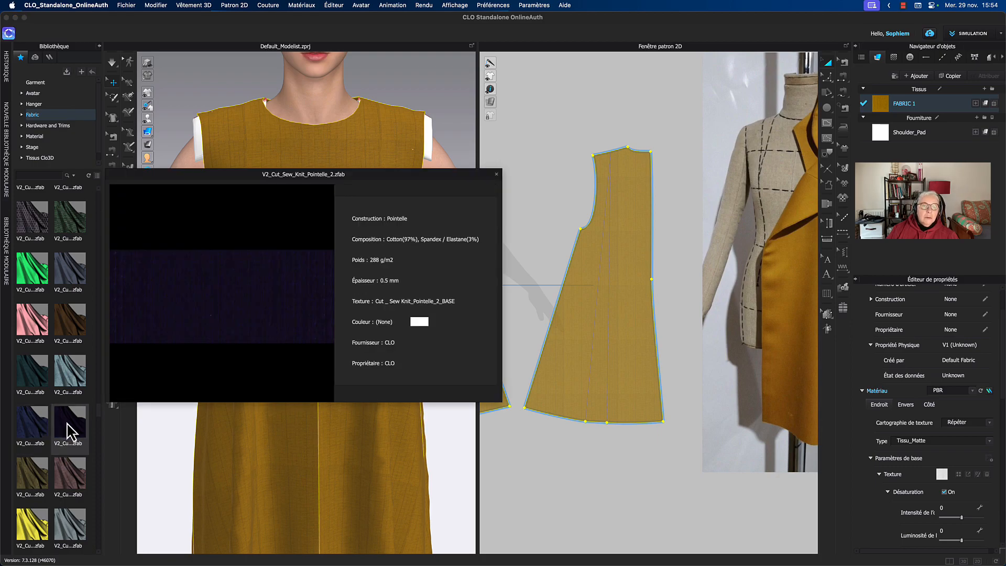
scroll(69, 433, down, 5)
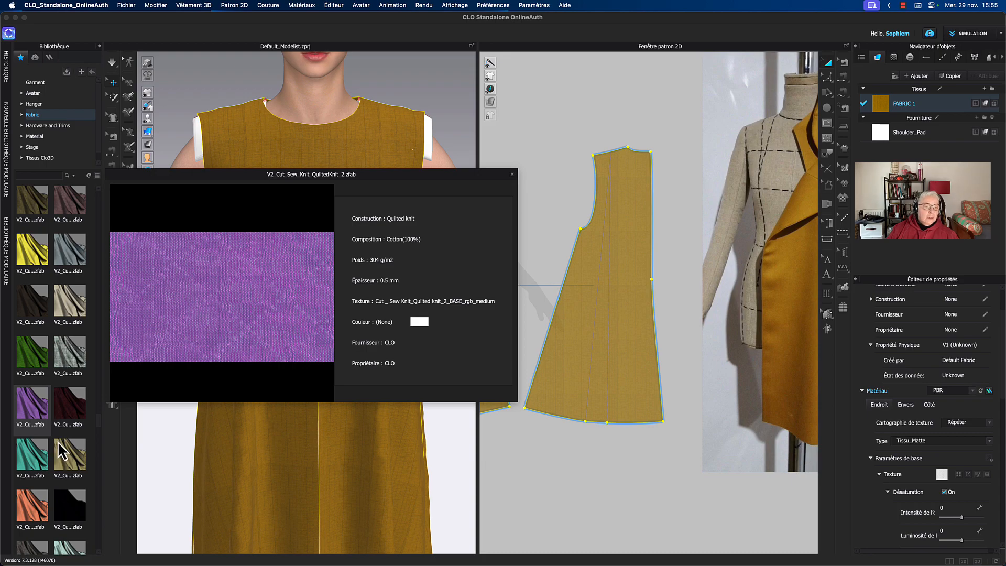
mouse_move(39, 464)
scroll(39, 464, down, 5)
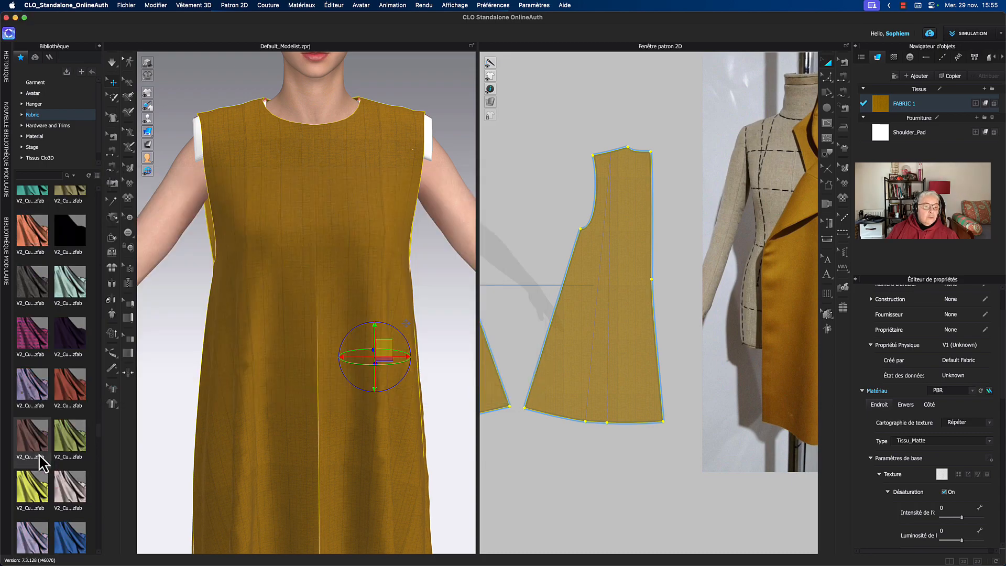
Examine the V2 woven fabrics in the library, including the challis, flannel, double gauze and organza previews
scroll(39, 454, down, 5)
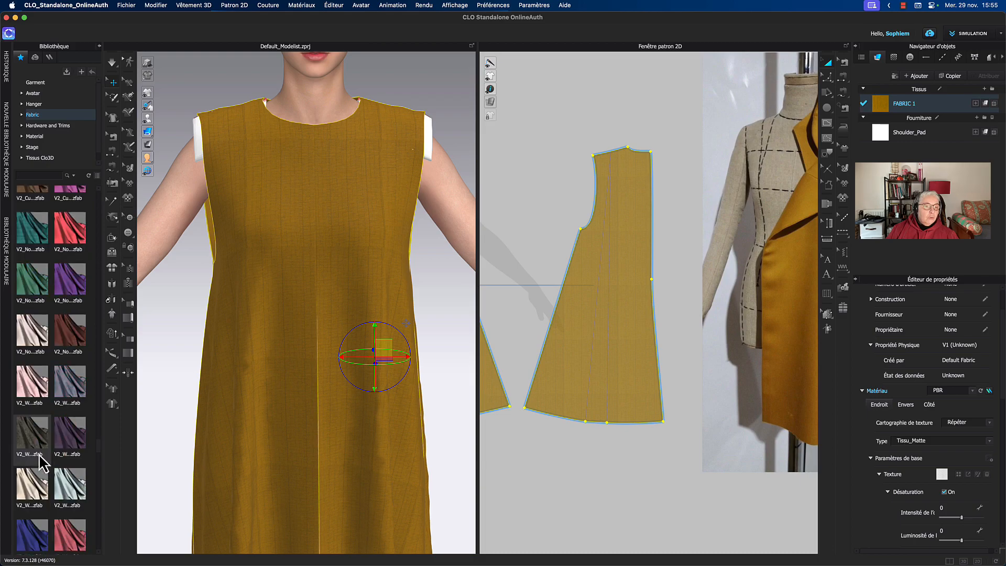
scroll(39, 454, down, 3)
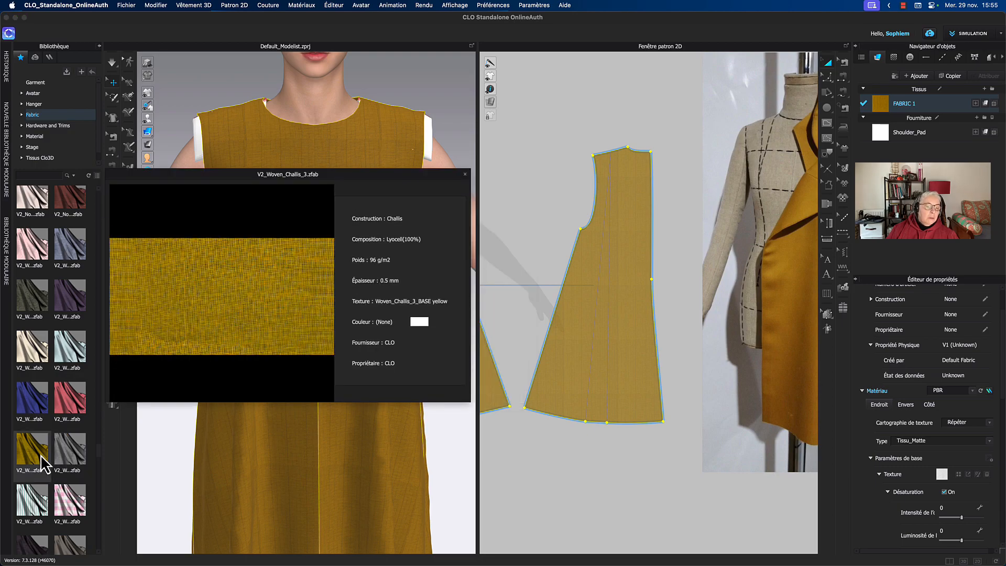
scroll(42, 464, down, 10)
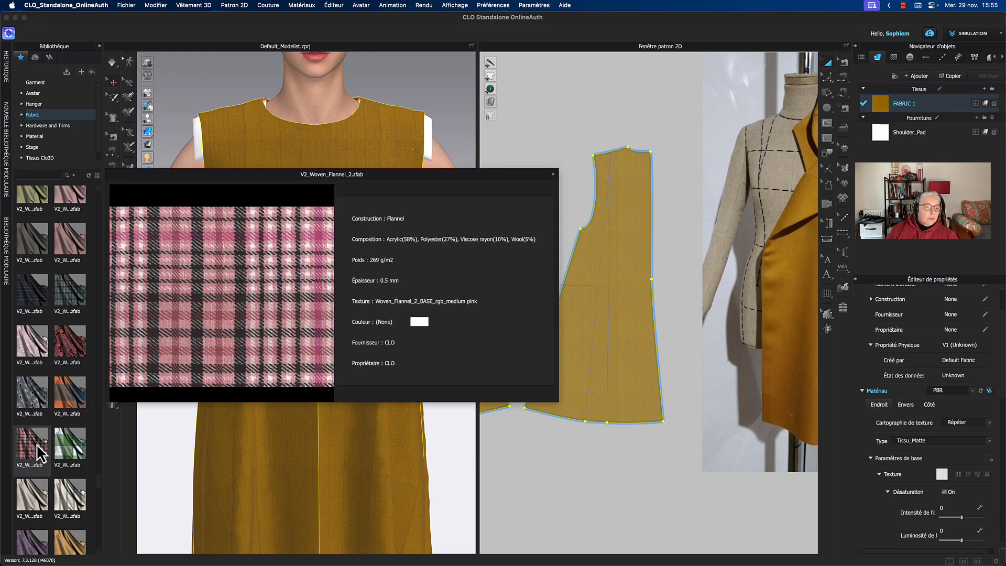
mouse_move(37, 492)
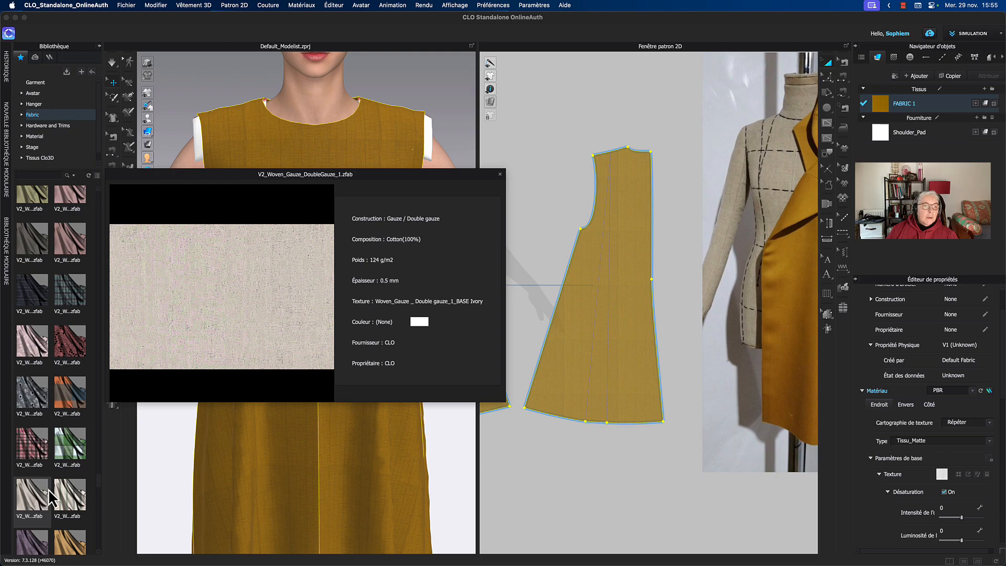
mouse_move(70, 505)
scroll(70, 504, down, 5)
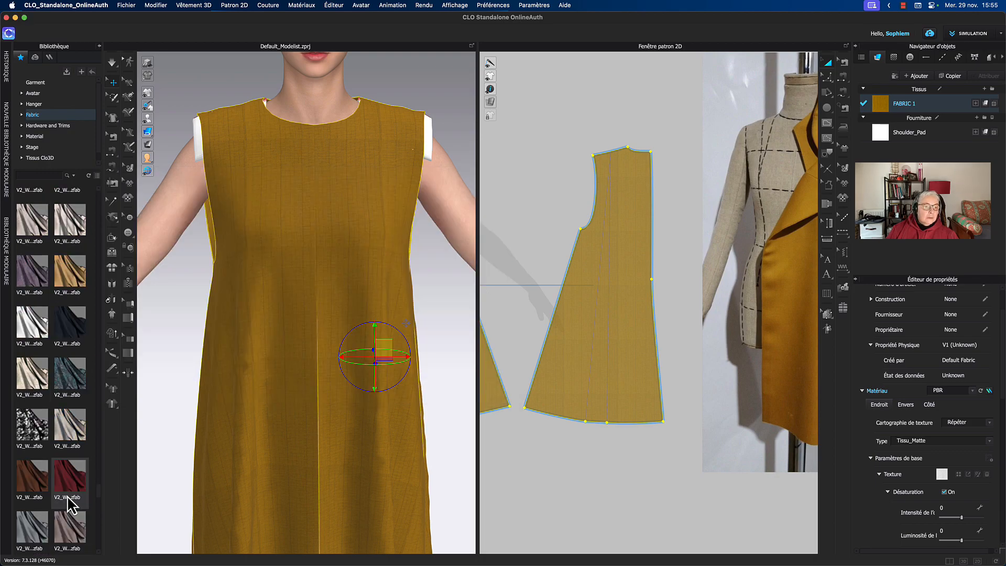
scroll(68, 501, down, 3)
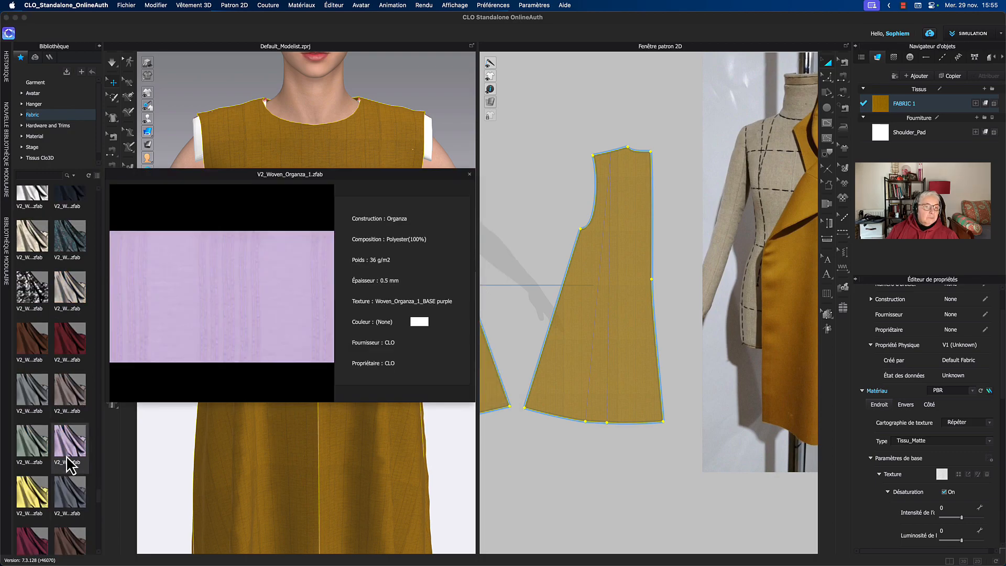
scroll(41, 341, down, 6)
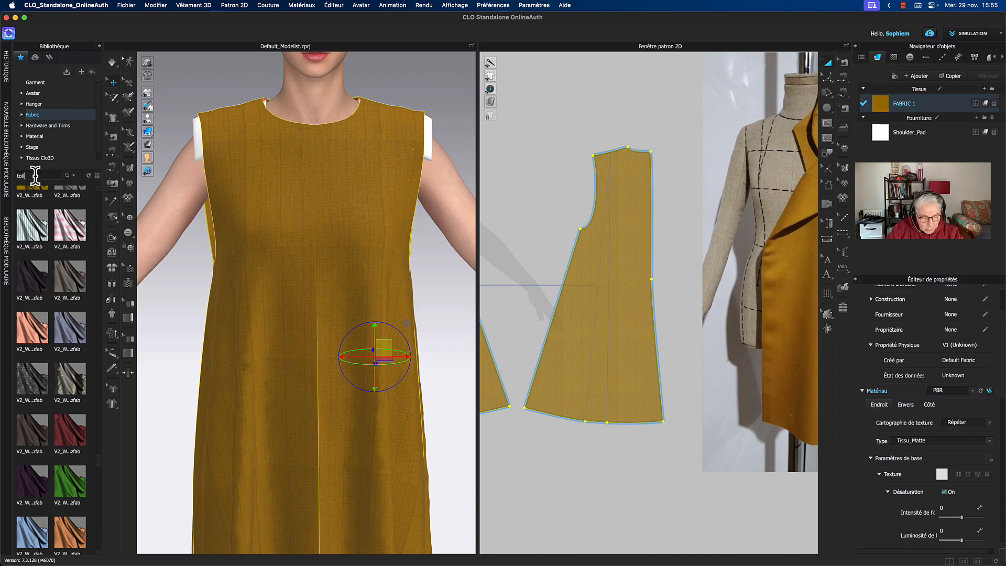
Search the fabric library for "toile" and replace FABRIC 1 with the Toile de coton 140g fabric
key(Return)
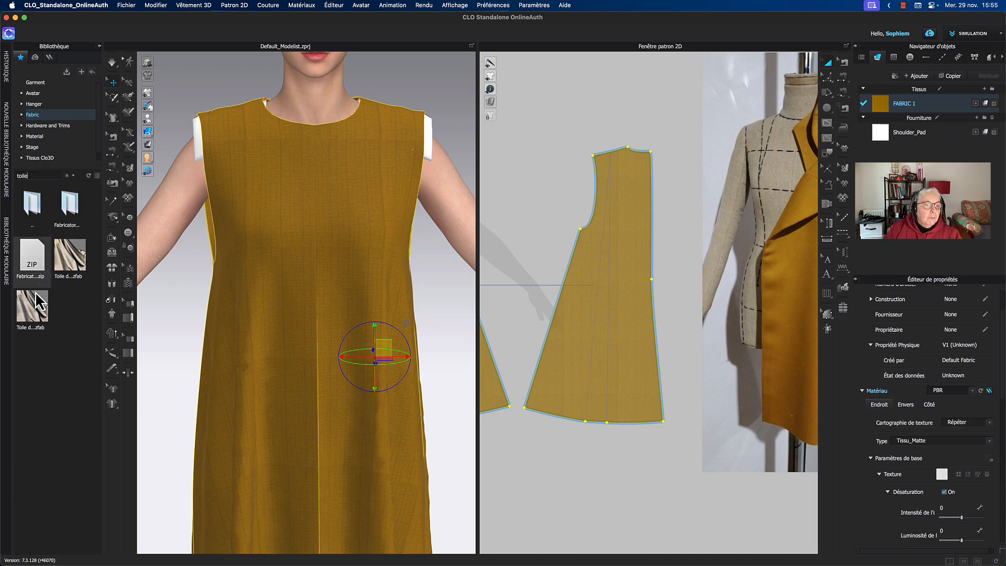
mouse_move(40, 309)
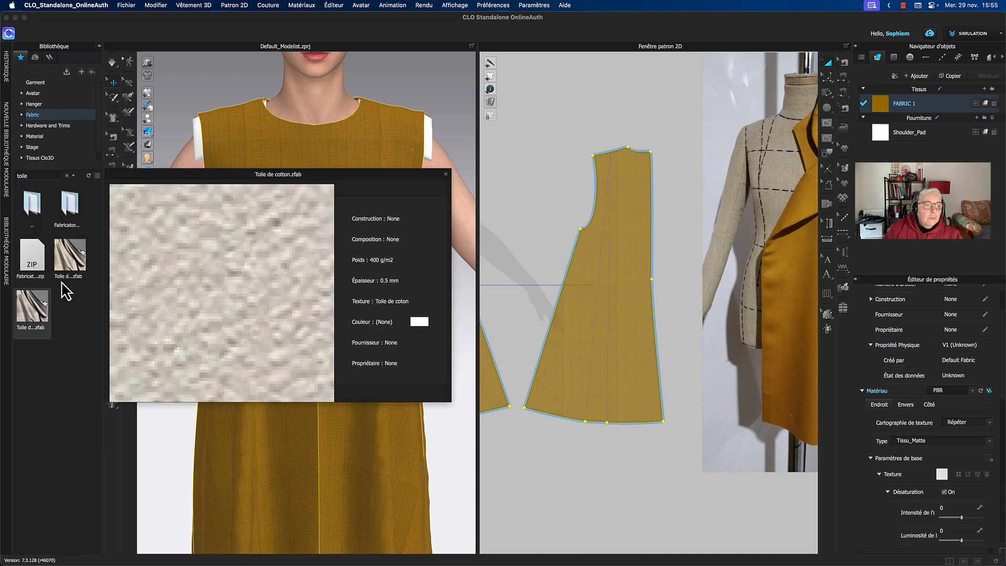
mouse_move(74, 273)
drag(74, 264, 881, 99)
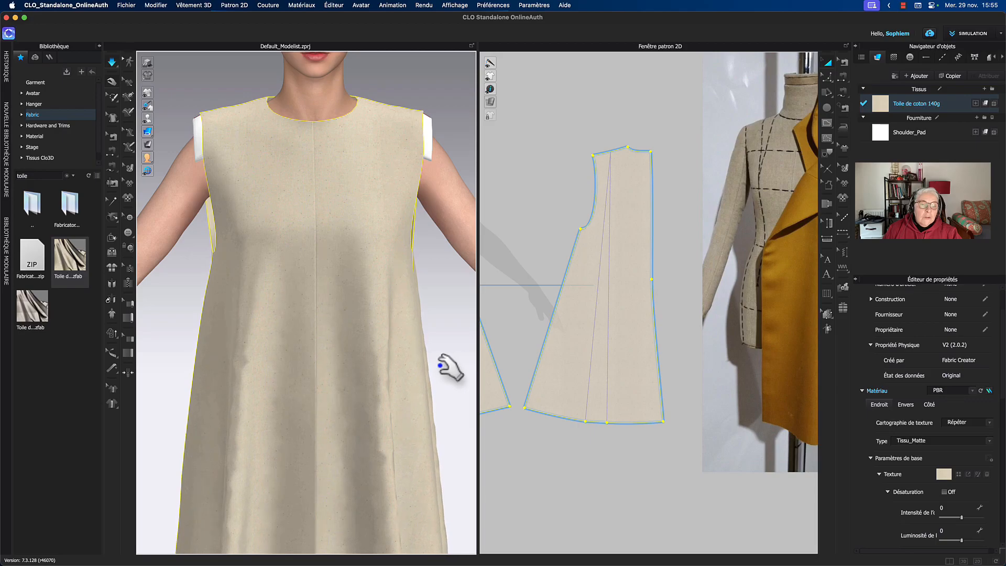
Examine the full garment's drape alongside the reference coat photo, and clear the pattern selection
scroll(446, 388, down, 5)
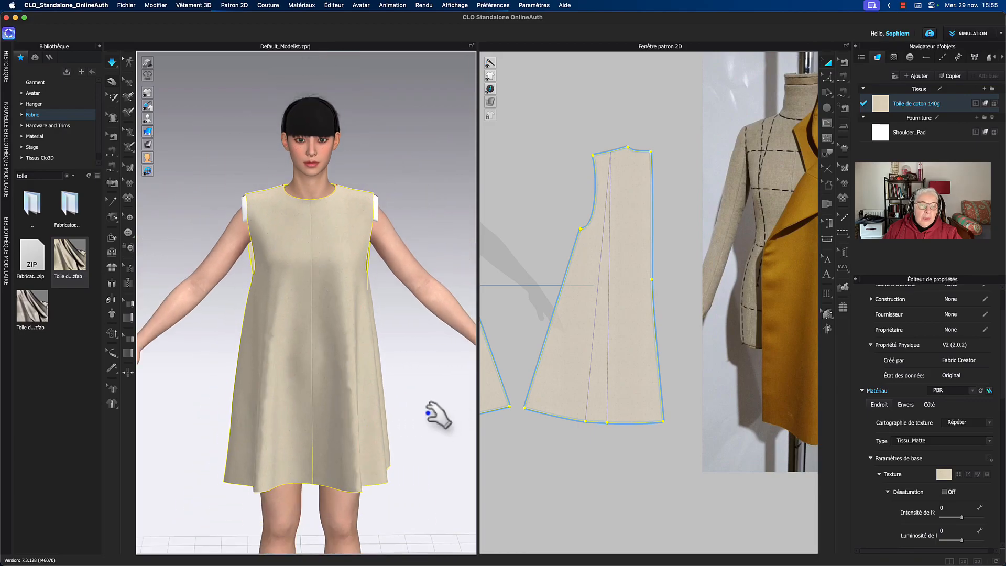
right_drag(443, 410, 443, 292)
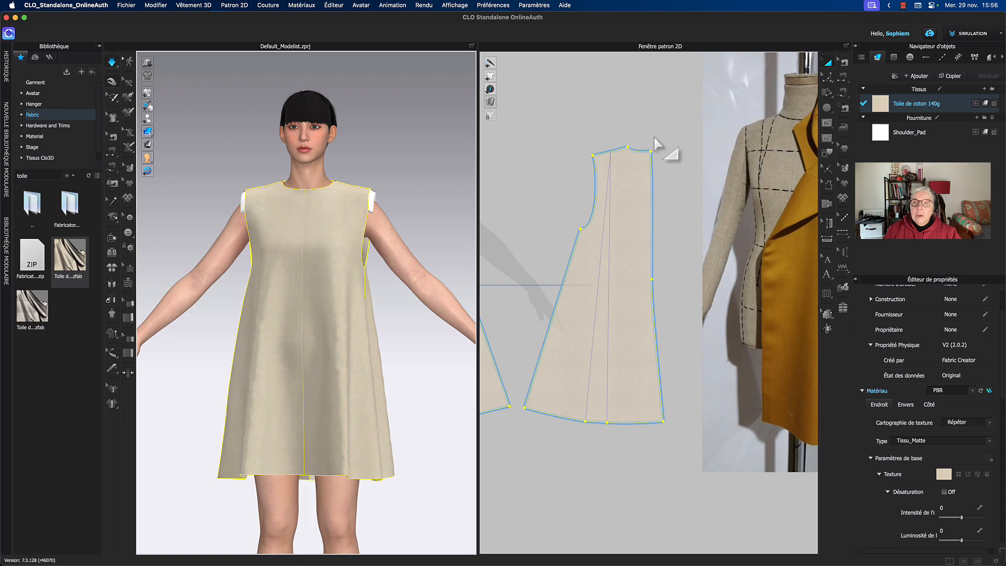
scroll(659, 129, down, 2)
middle_drag(660, 129, 598, 190)
scroll(612, 158, up, 1)
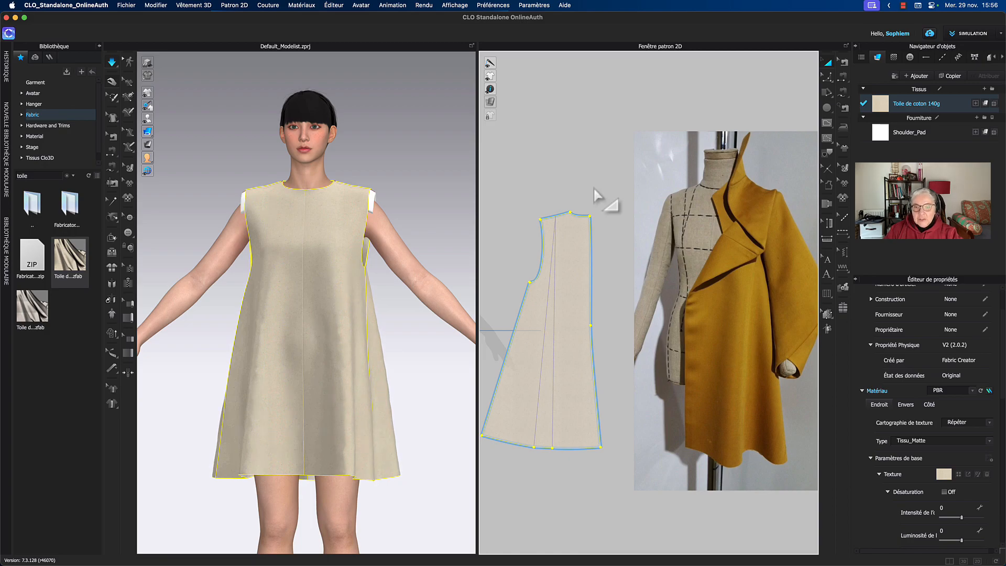
click(598, 196)
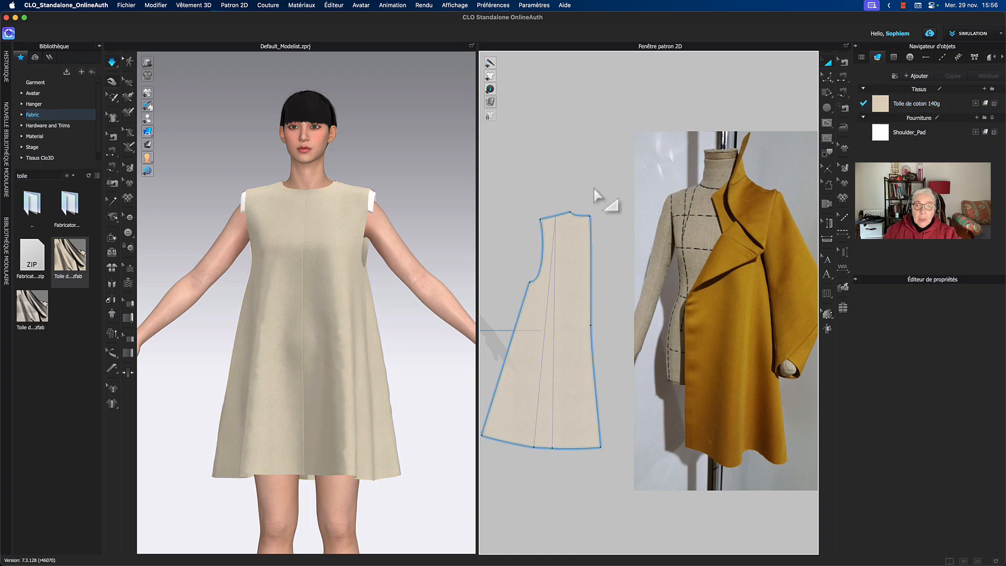
scroll(595, 202, down, 4)
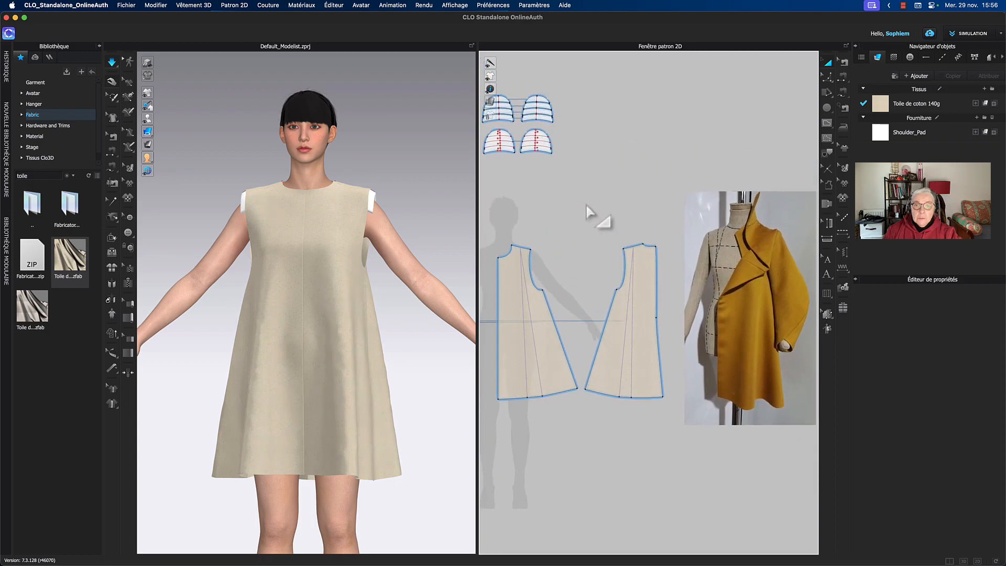
scroll(580, 207, down, 5)
right_drag(674, 204, 690, 218)
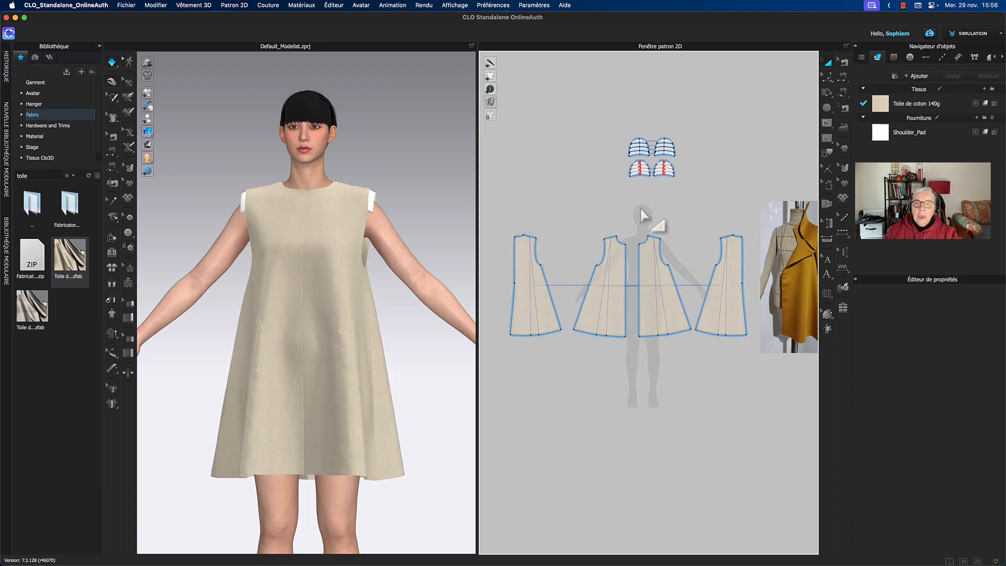
scroll(649, 221, up, 2)
right_drag(648, 220, 668, 215)
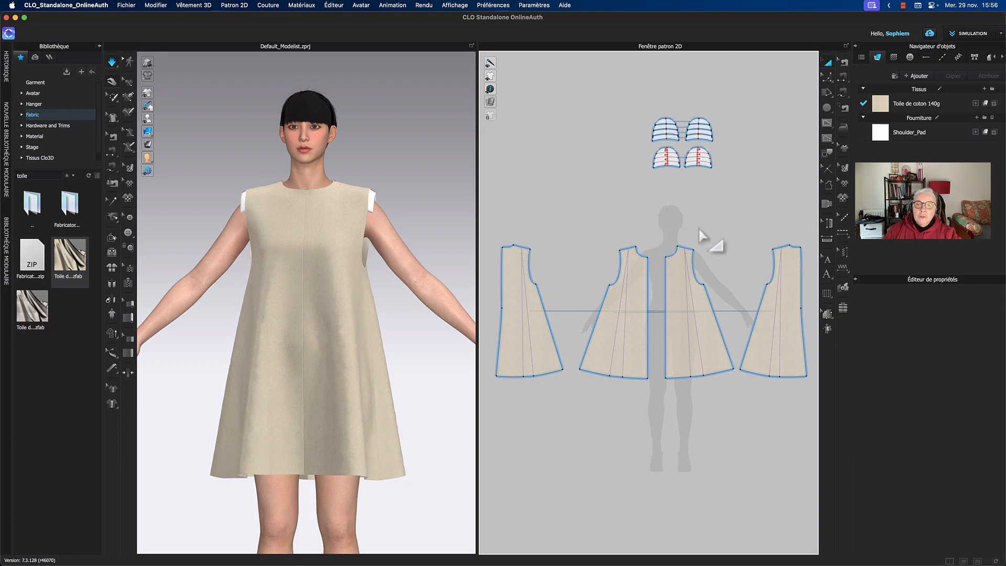
middle_drag(700, 230, 702, 221)
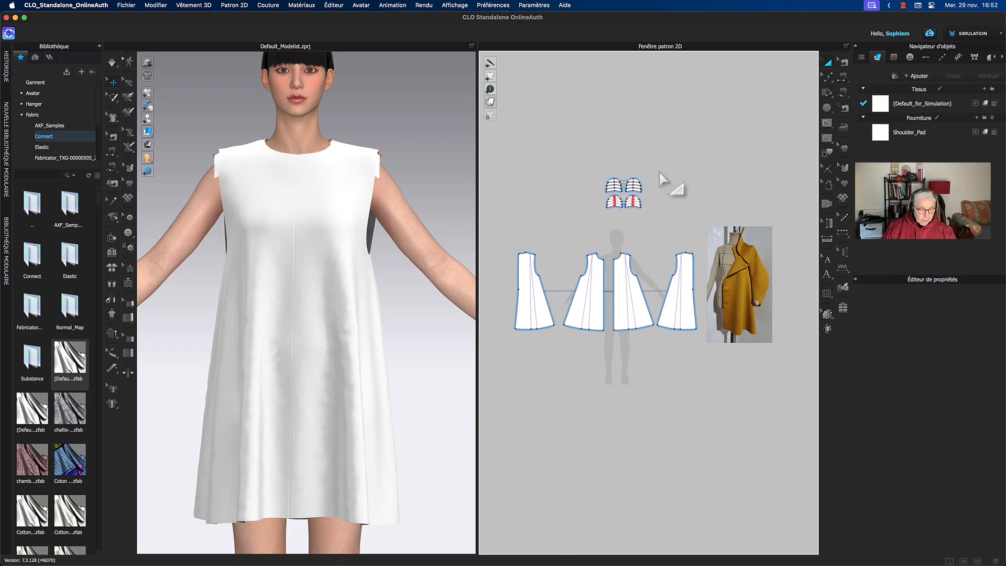
Switch to Chrome to examine the purchased items on CLO-SET CONNECT, and return to CLO
key(ctrl+Up)
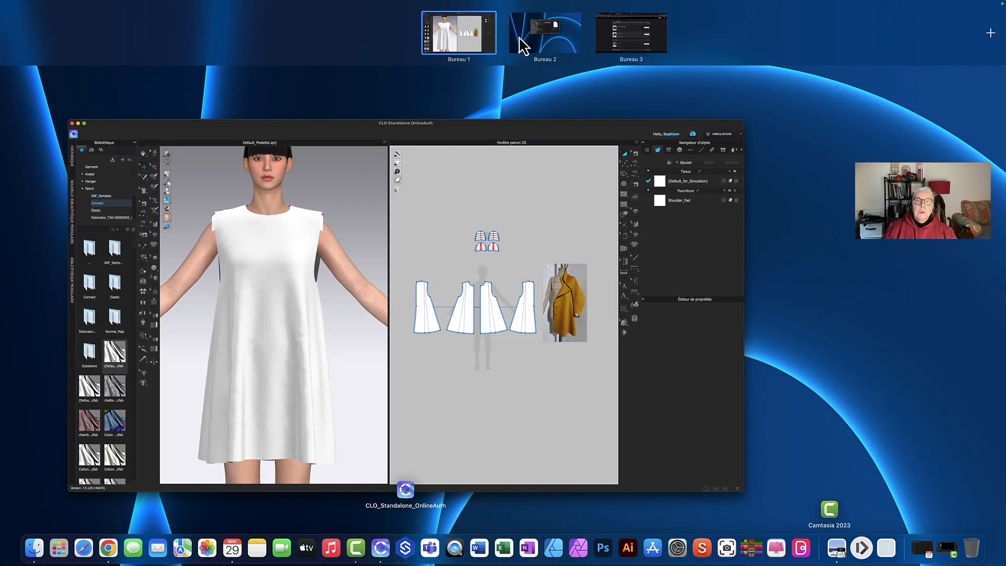
click(623, 37)
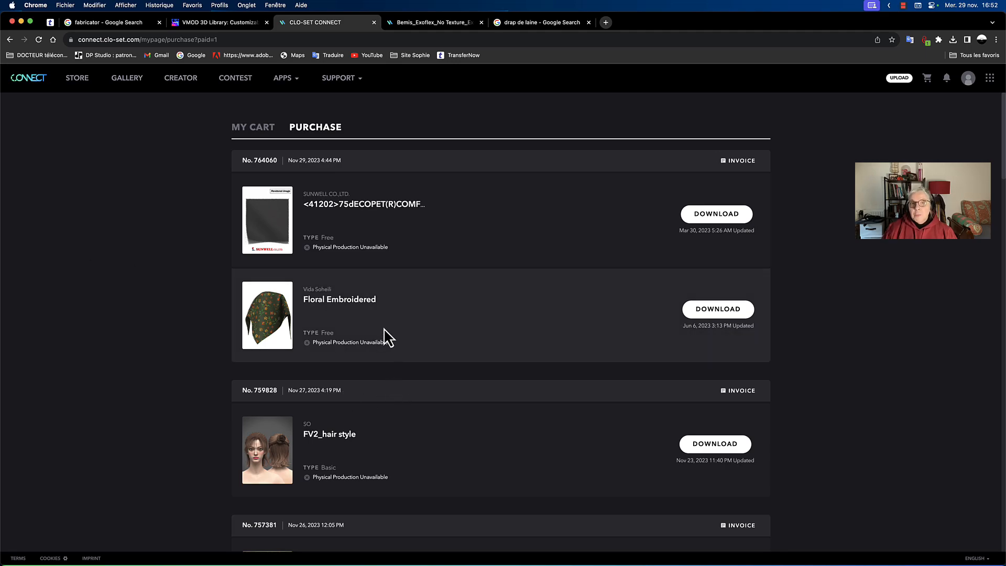
key(ctrl+Up)
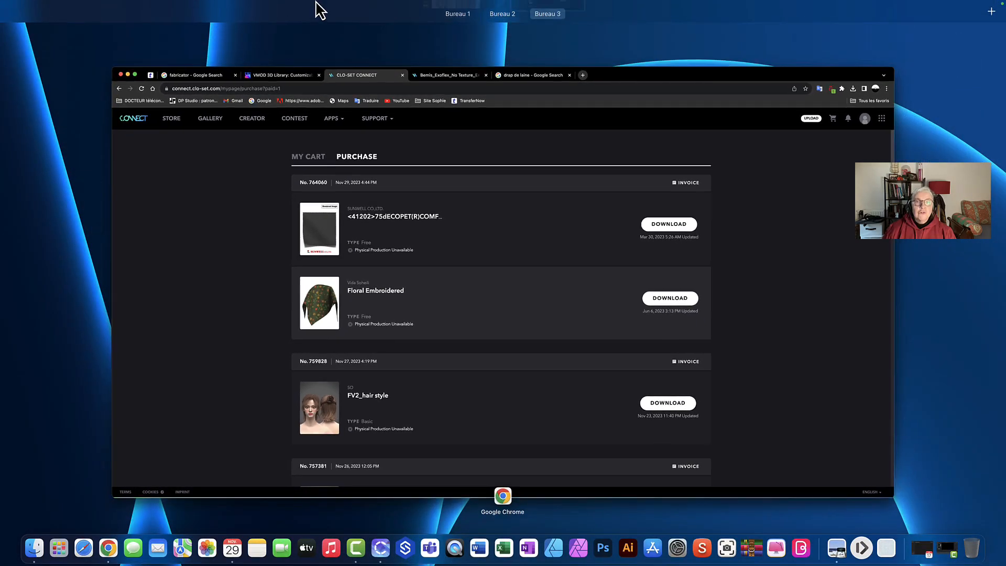
click(440, 38)
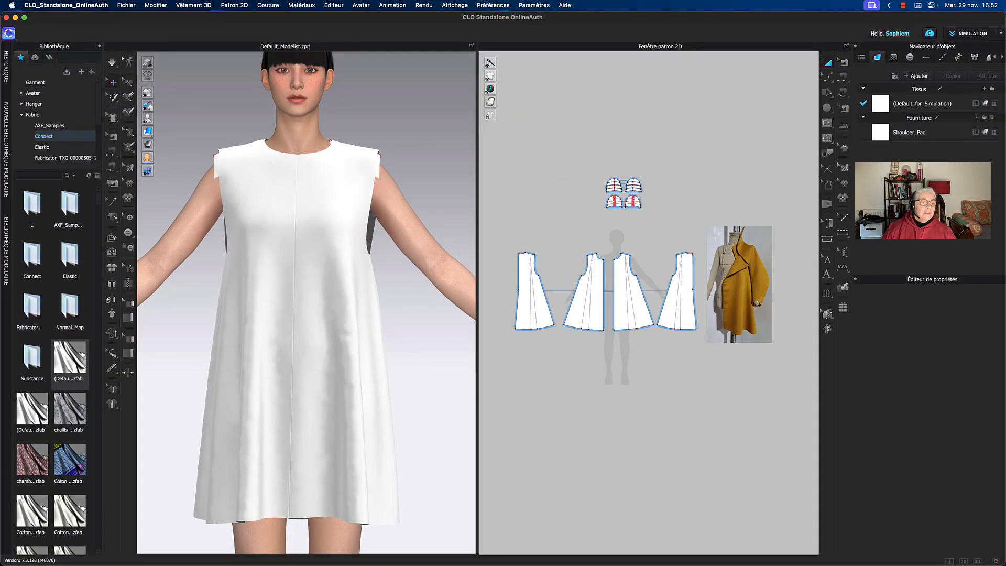
Replace the (Default_for_Simulation) fabric with Floral Embroidered from the Connect library folder, and simulate the garment
double_click(34, 264)
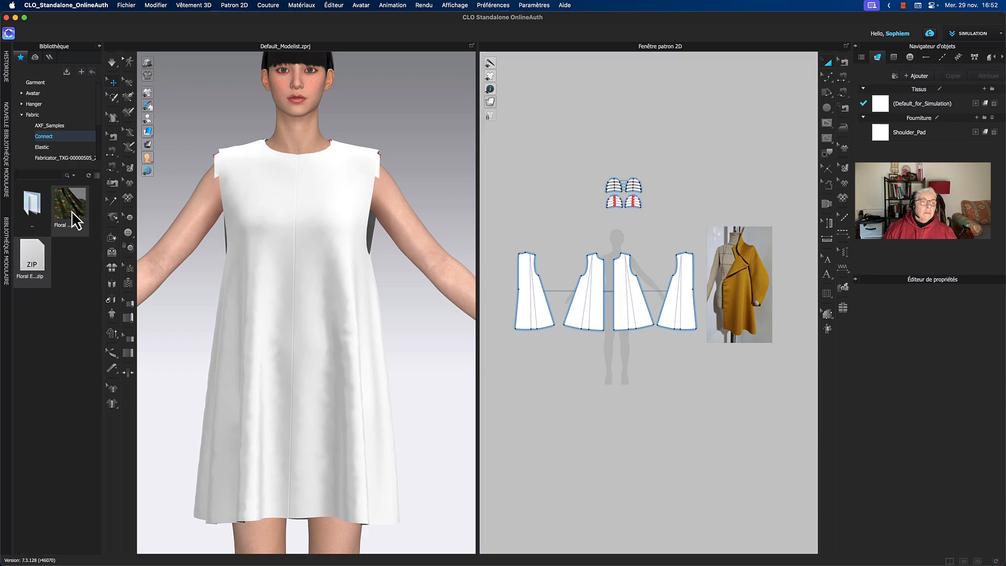
mouse_move(66, 211)
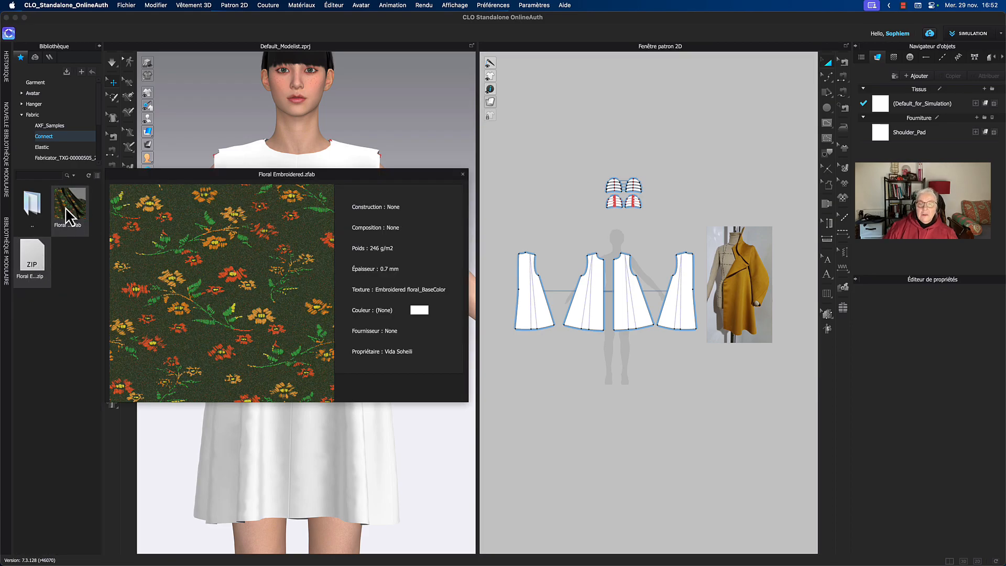
drag(66, 215, 881, 109)
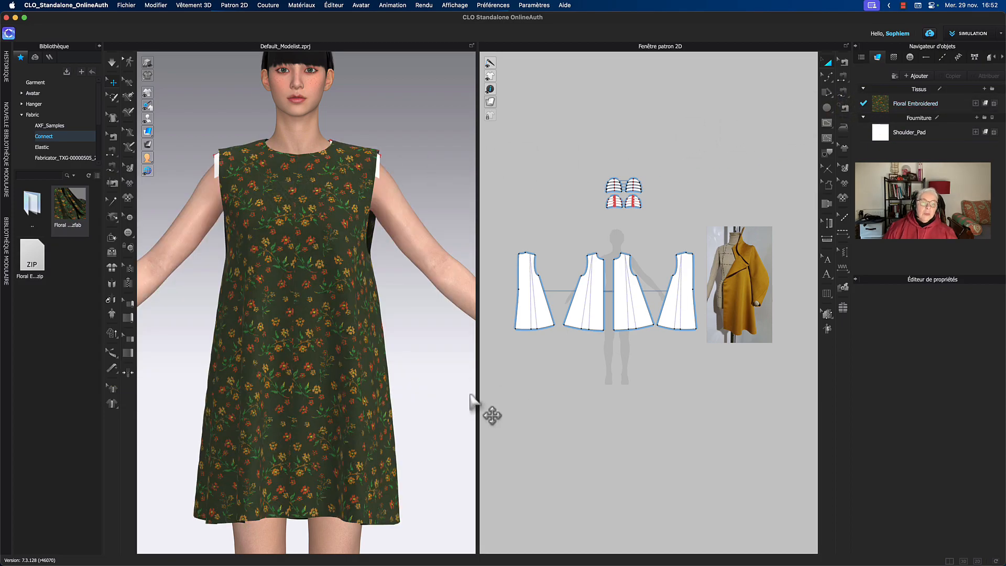
key(space)
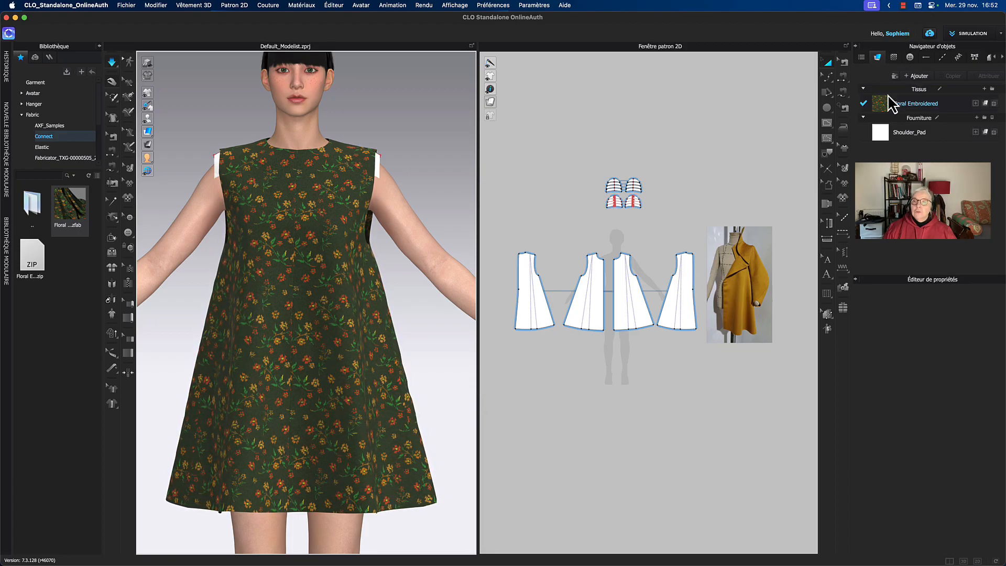
Set Floral Embroidered's Flexion-Trame to 41, Flexion-Biais to 23 (Droite) and 33 (Gauche), and both Cisaillement values to 22
click(890, 108)
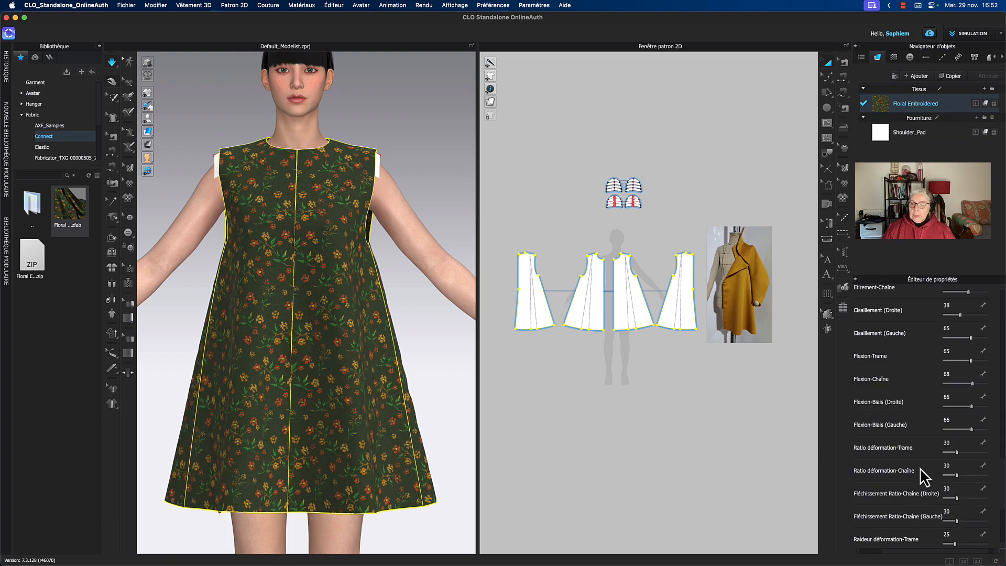
drag(971, 430, 959, 430)
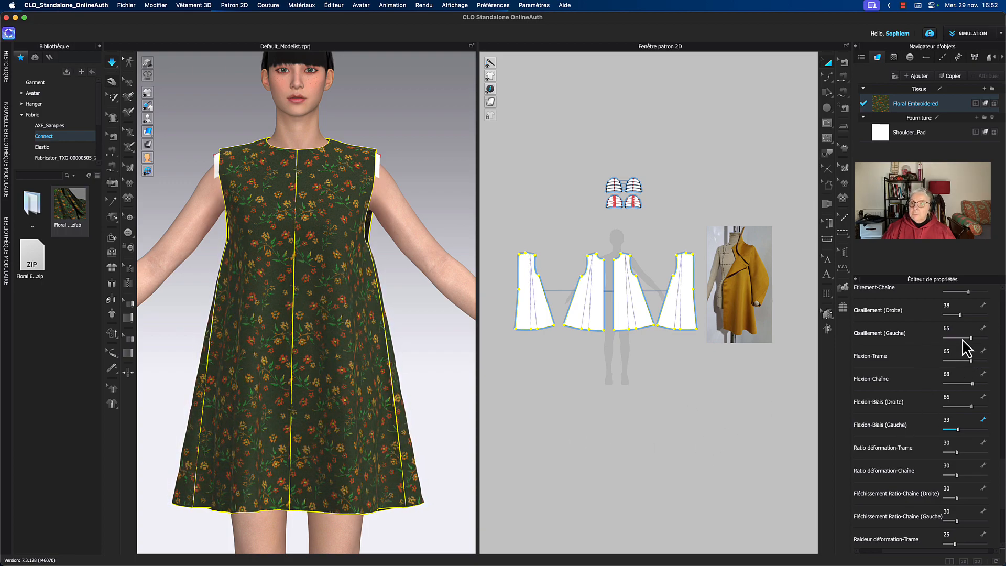
drag(972, 338, 961, 316)
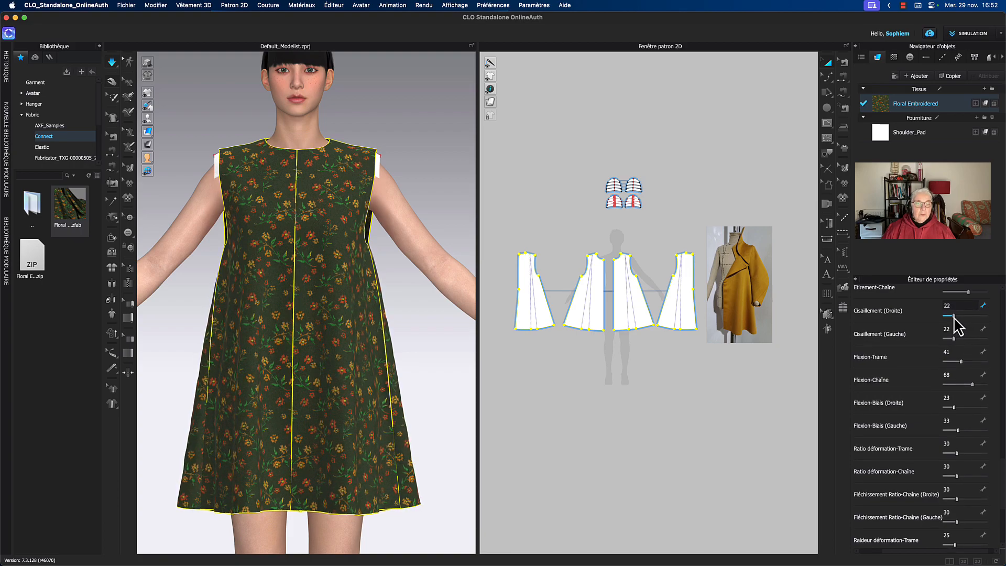
Set the fabric's Étirement-Trame to 21 and Étirement-Chaîne to 38, and clear the fabric selection
scroll(933, 309, up, 3)
drag(969, 323, 965, 324)
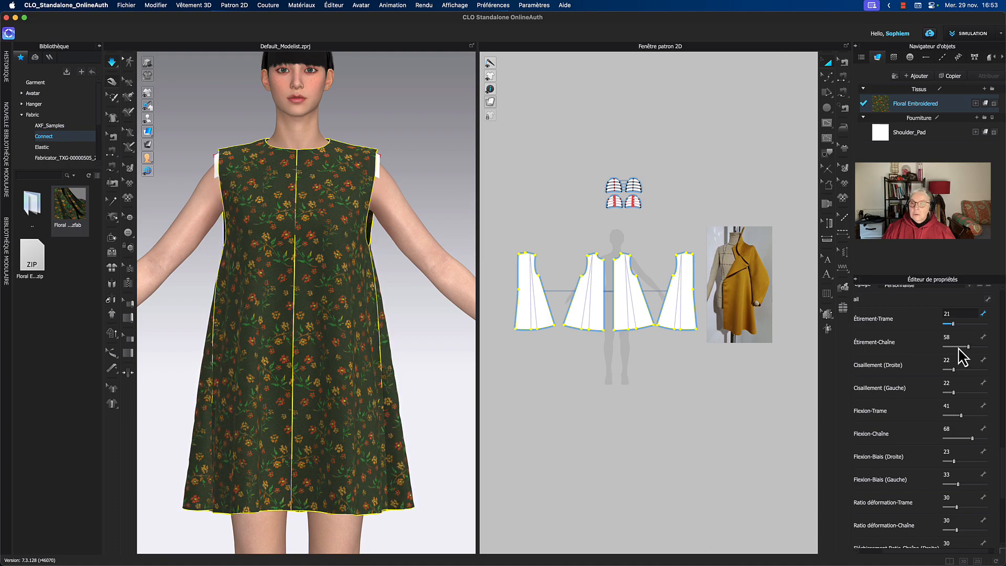
drag(969, 346, 960, 346)
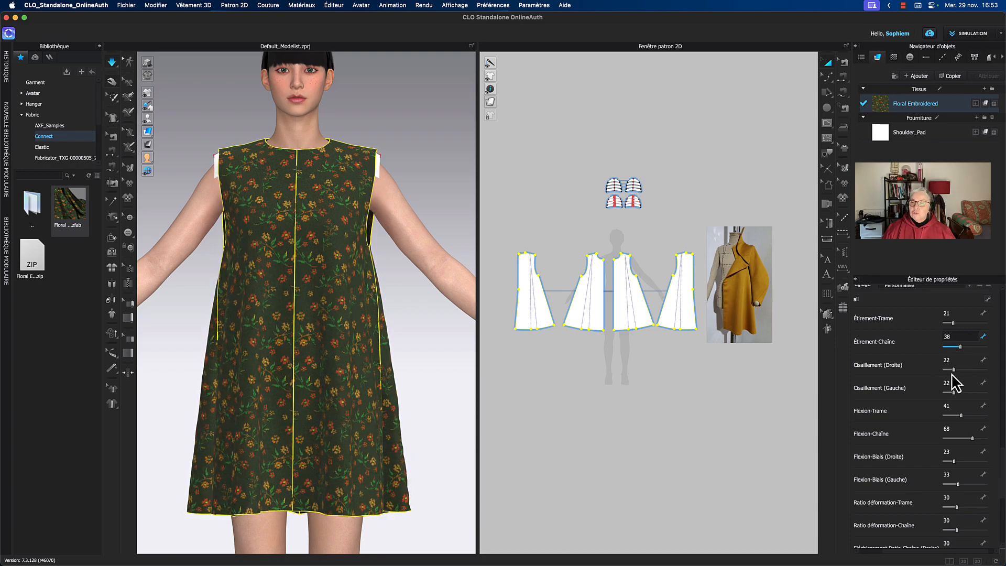
click(422, 364)
Examine the garment's drape and the Floral Embroidered texture up close around the neckline and chest
mouse_move(416, 336)
right_down()
mouse_move(509, 348)
mouse_move(412, 339)
right_up()
scroll(423, 186, up, 5)
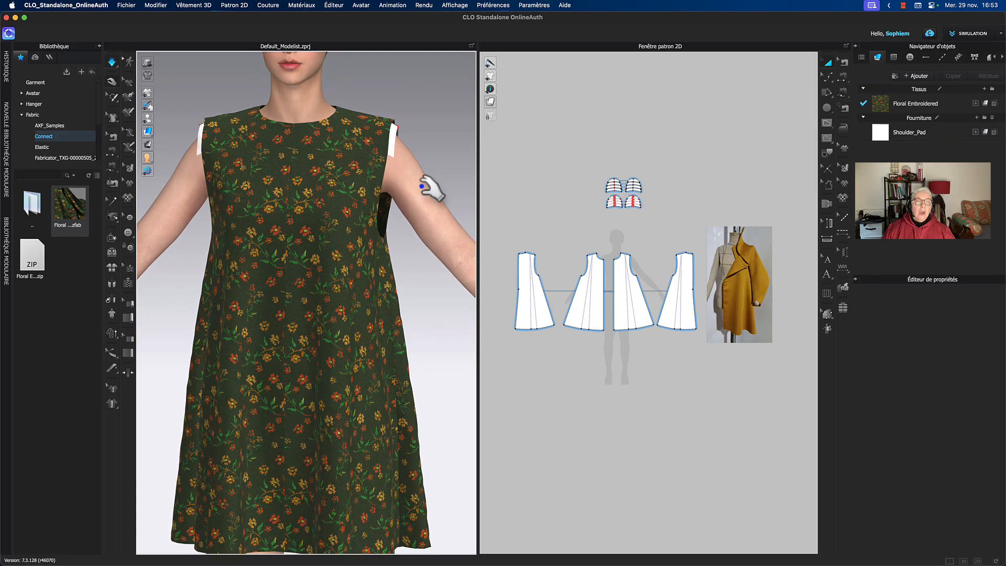
scroll(447, 279, up, 2)
key(w)
scroll(374, 212, up, 2)
middle_drag(373, 212, 388, 335)
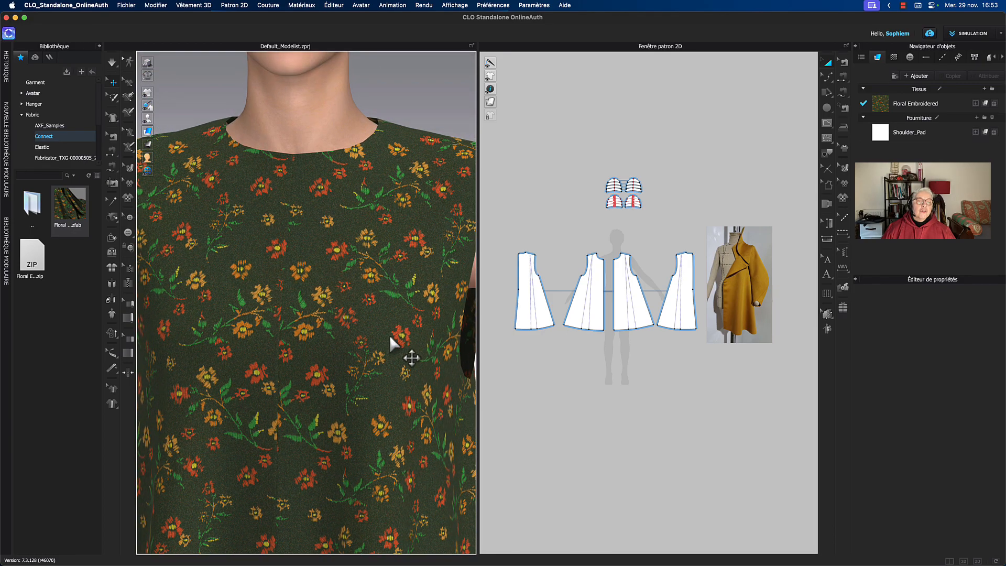
scroll(305, 224, up, 2)
scroll(328, 262, down, 5)
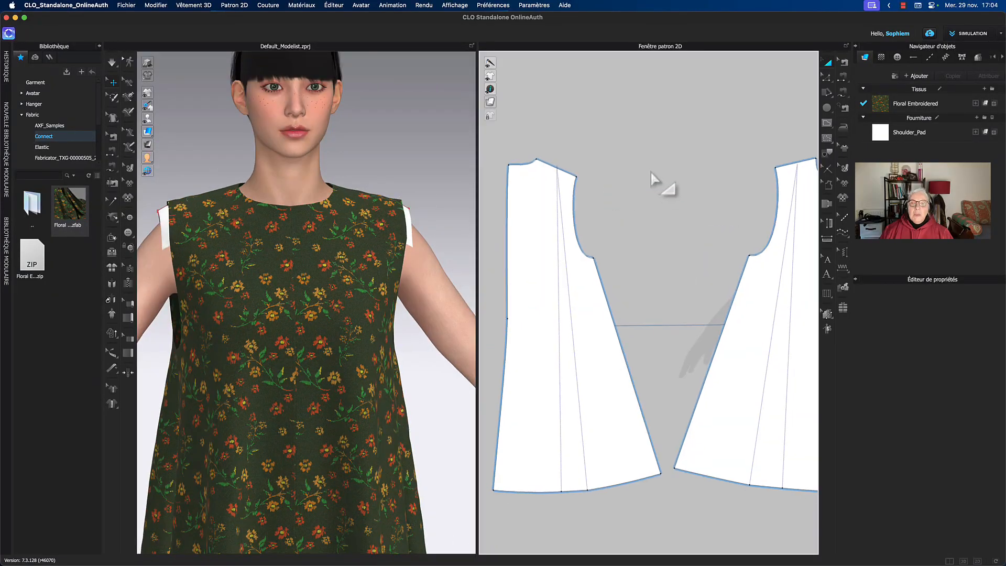
Match the underarm point of the back piece to the underarm point of the front piece with Correspondre
scroll(652, 170, up, 2)
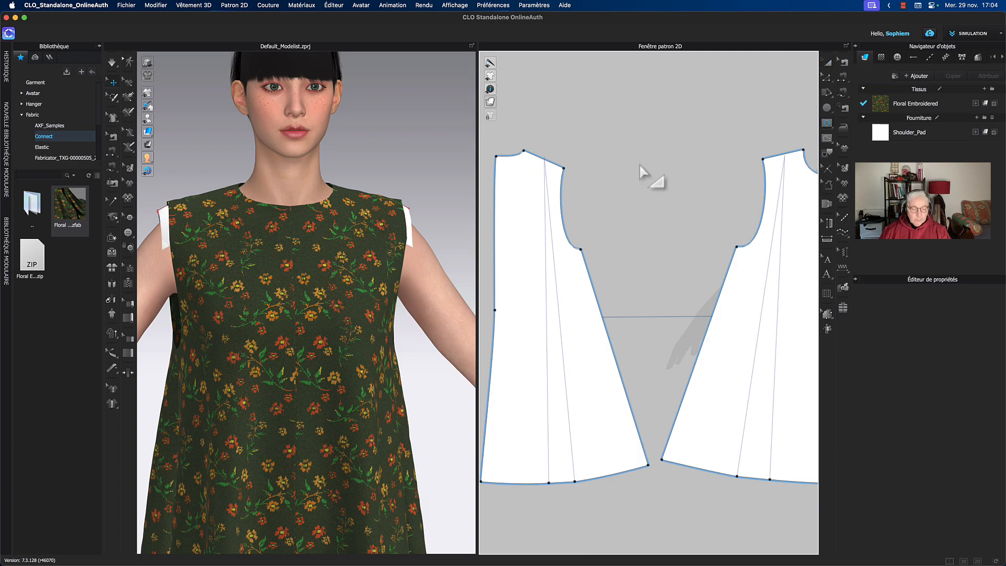
click(582, 250)
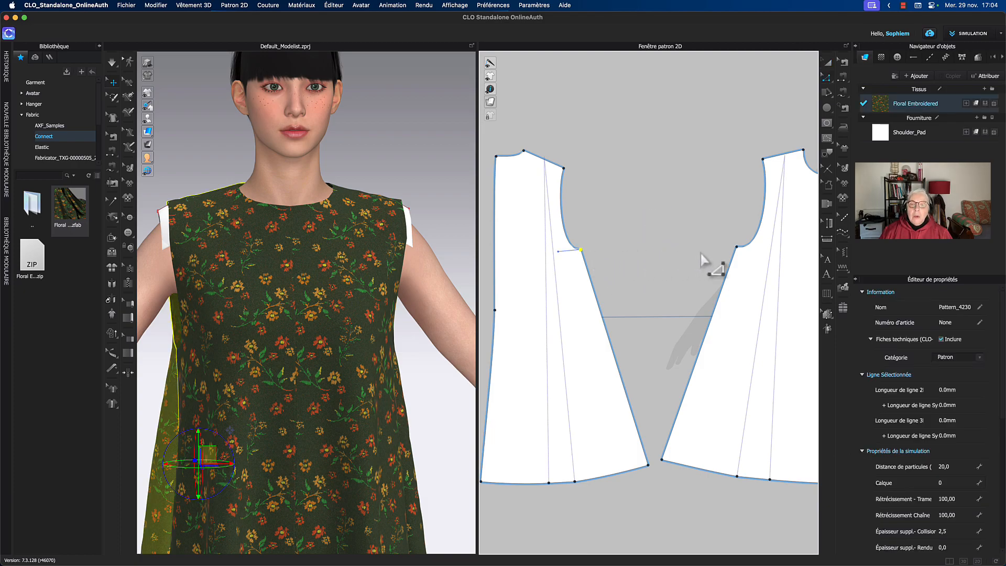
right_click(737, 247)
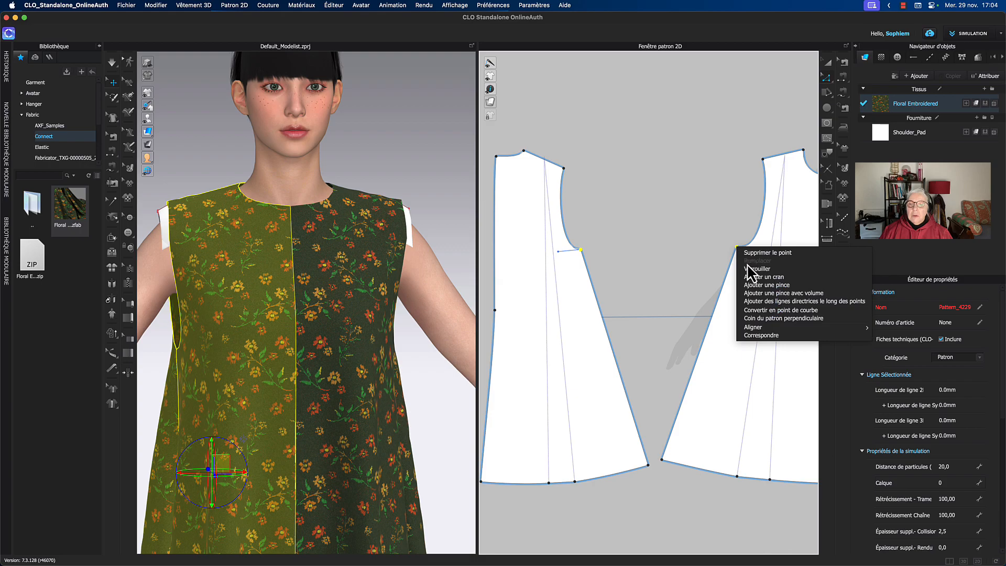
click(778, 334)
middle_drag(732, 192, 675, 186)
click(831, 63)
scroll(666, 202, up, 3)
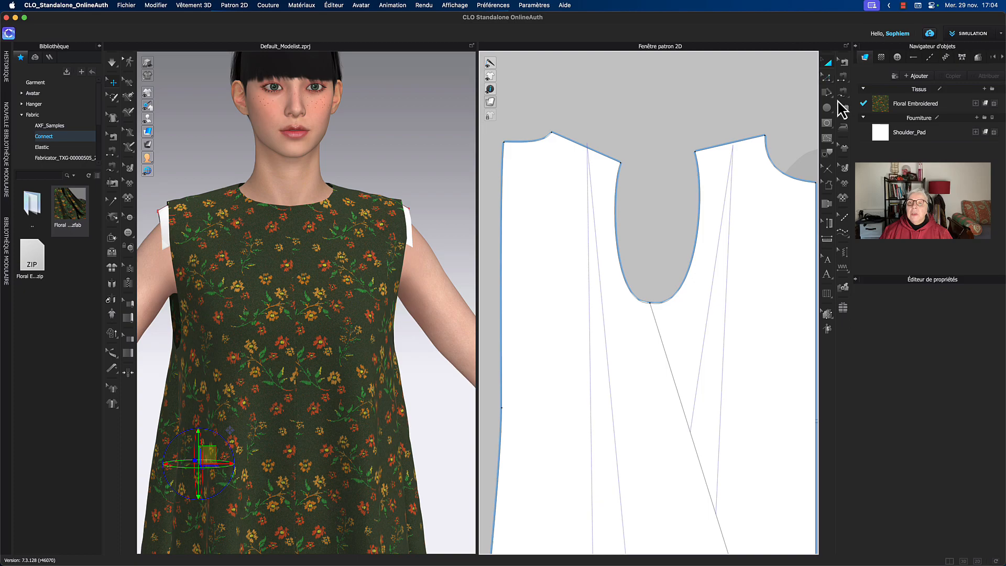
Draw a horizontal internal line about 237 mm long through the shared underarm point, spanning the back and front pieces
click(827, 125)
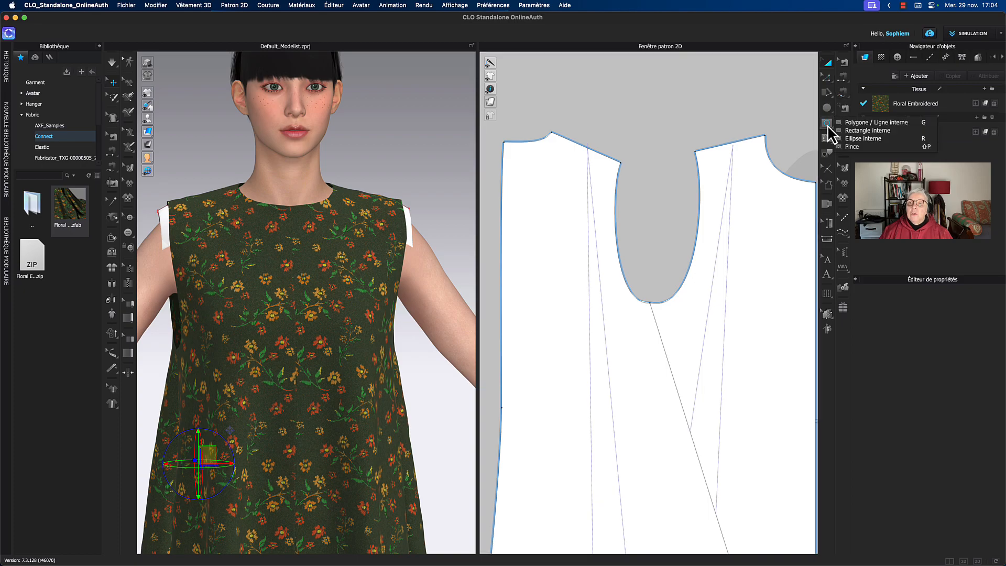
click(869, 131)
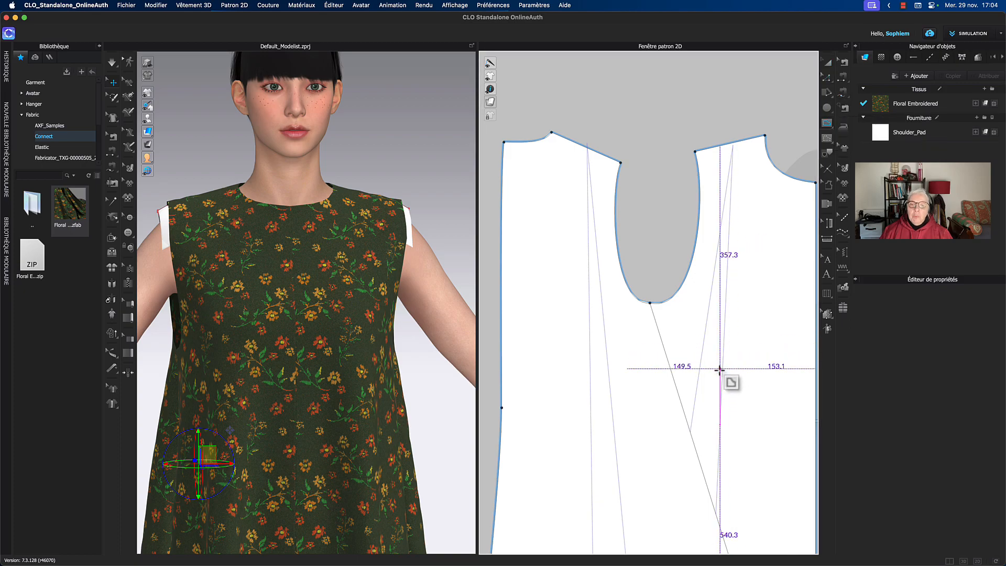
click(578, 304)
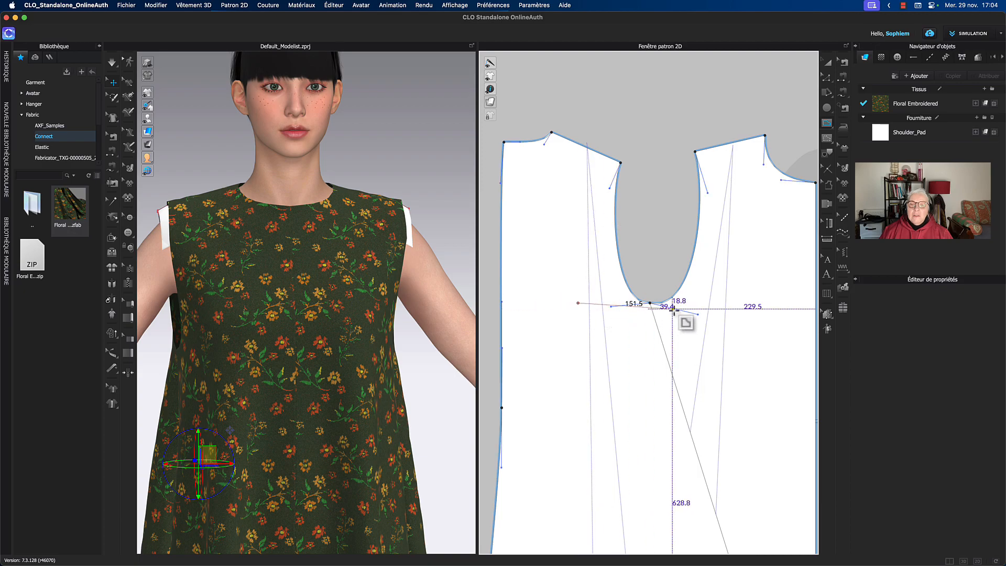
double_click(725, 303)
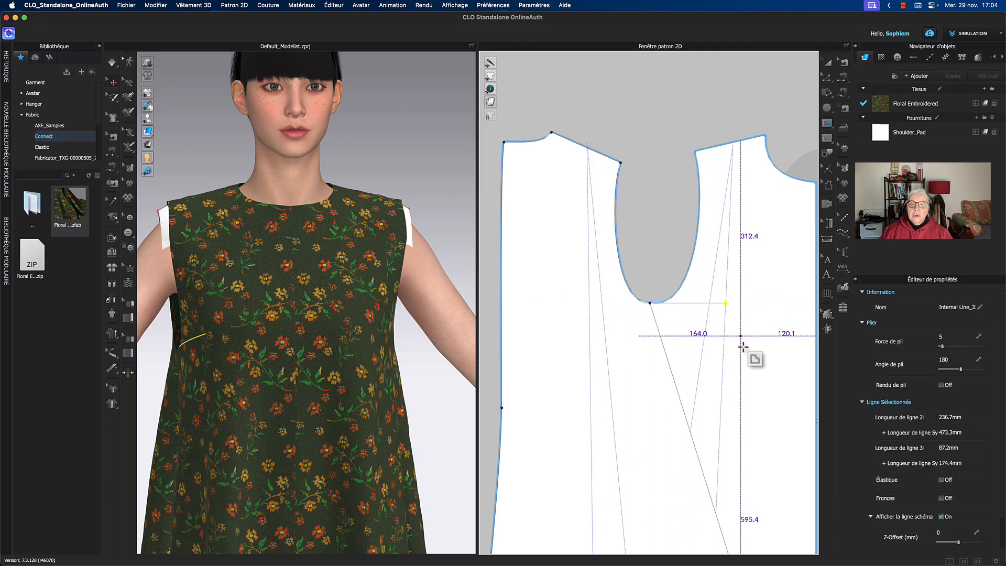
Bring the horizontal underarm internal line to the front of the display order (Premier plan)
click(827, 63)
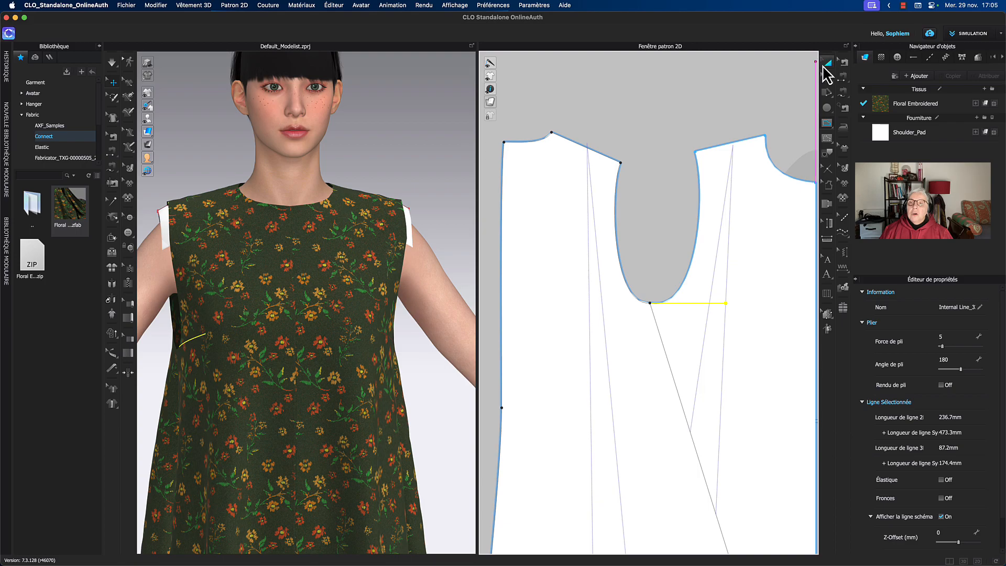
right_click(685, 306)
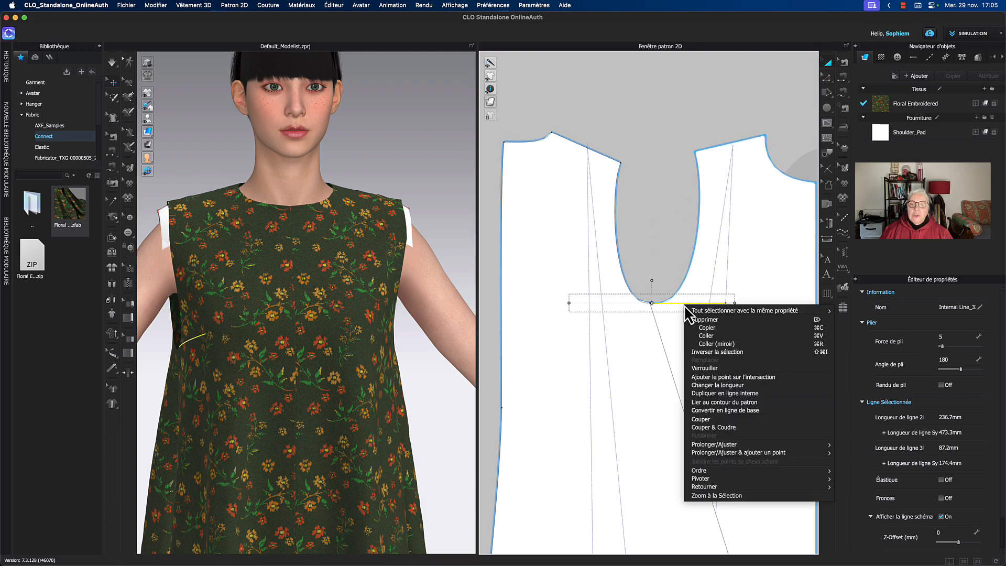
mouse_move(703, 480)
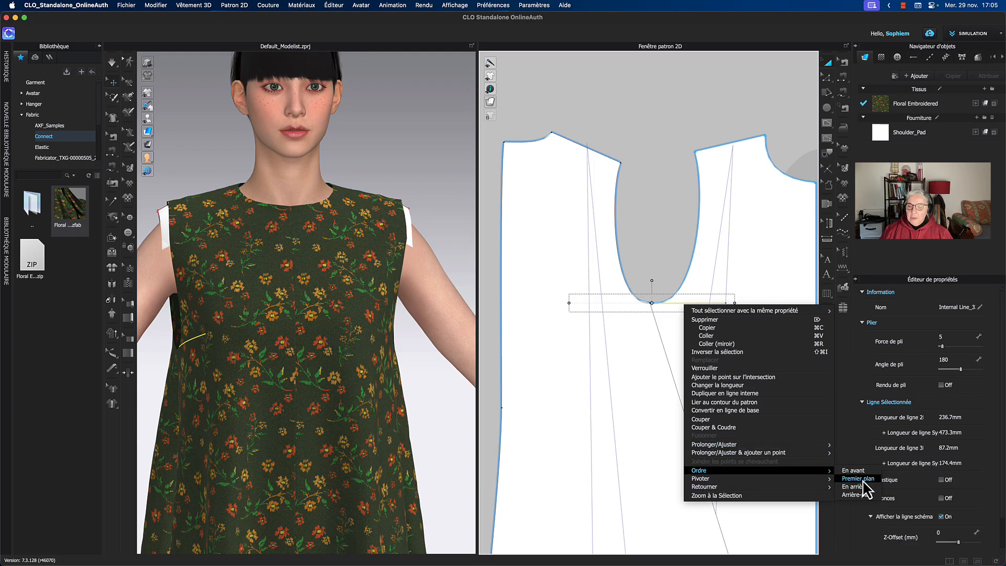
click(860, 479)
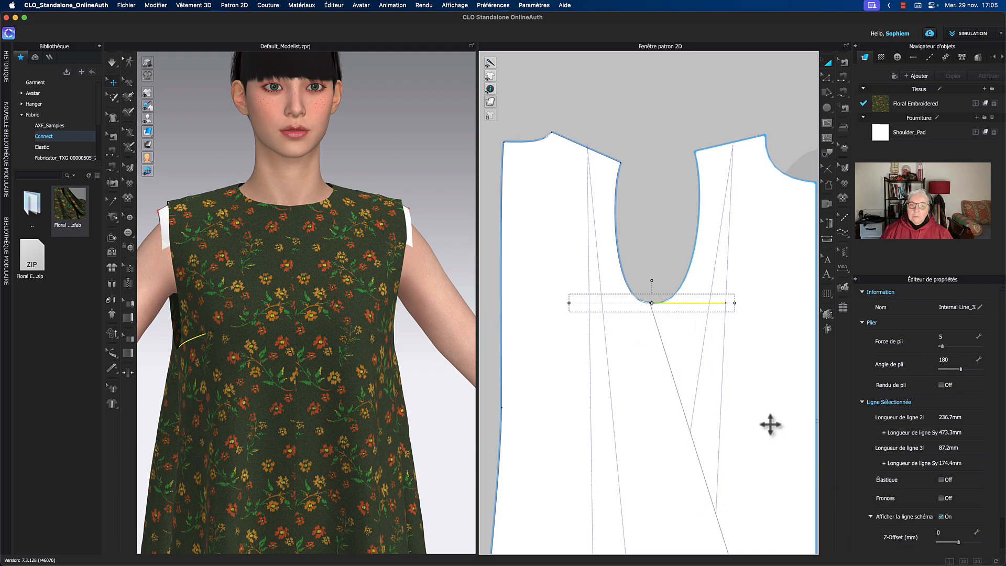
Send the back pattern piece to the back of the display order (Arrière-plan)
click(630, 383)
right_click(630, 382)
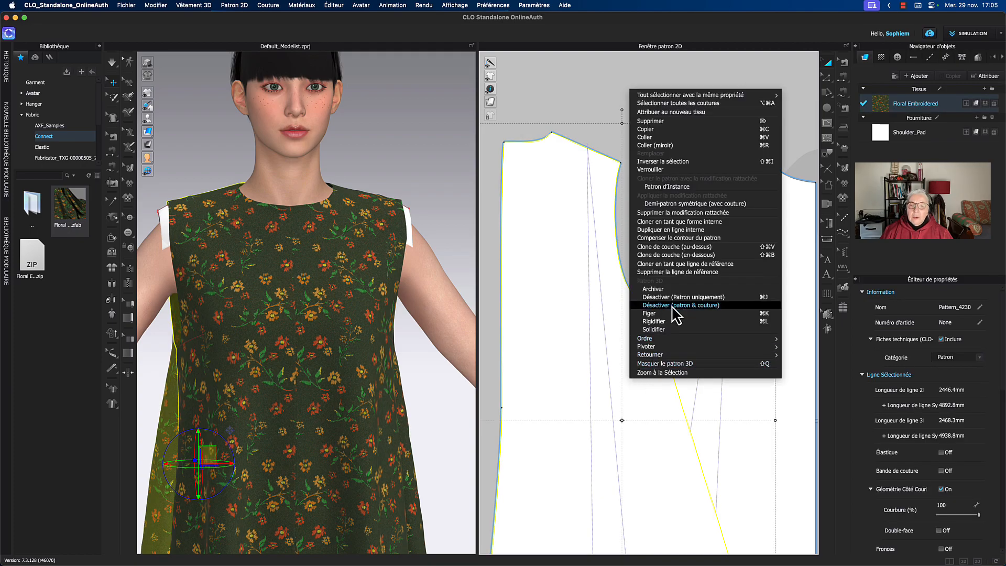
mouse_move(688, 350)
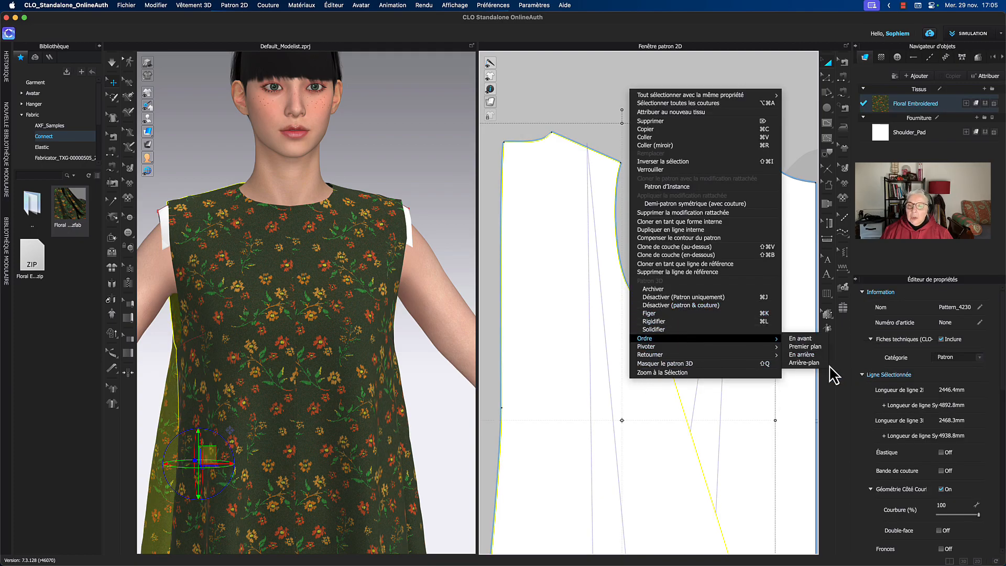
click(817, 363)
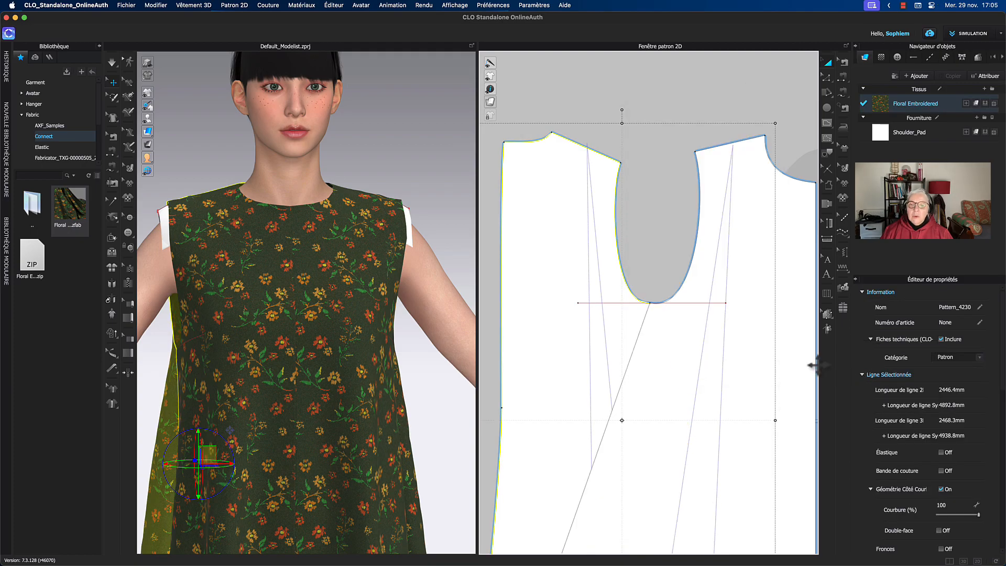
Draw a horizontal internal line about 91 mm long on the back piece and move it to the back shoulder tip, extending across the armhole opening
click(650, 233)
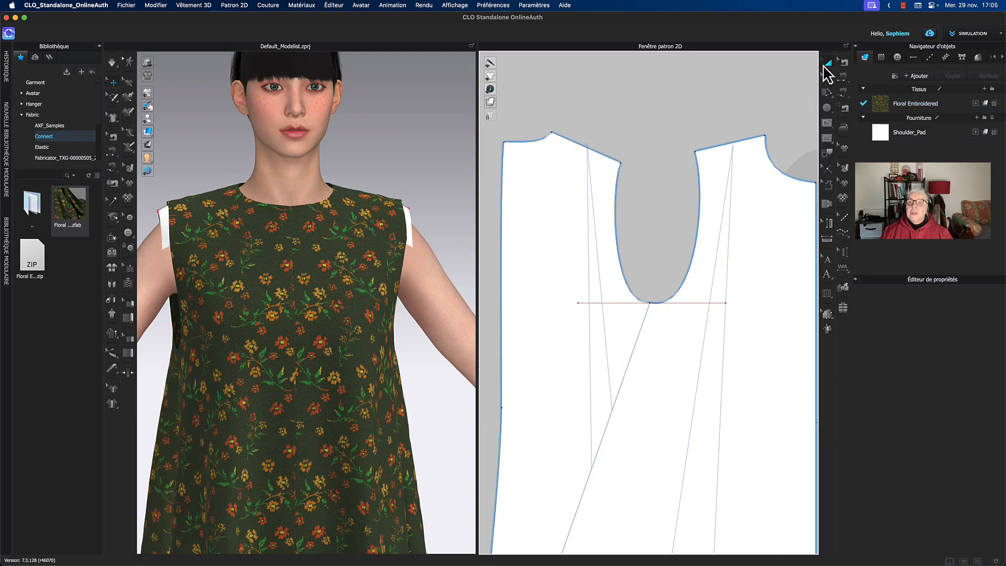
click(619, 306)
click(654, 270)
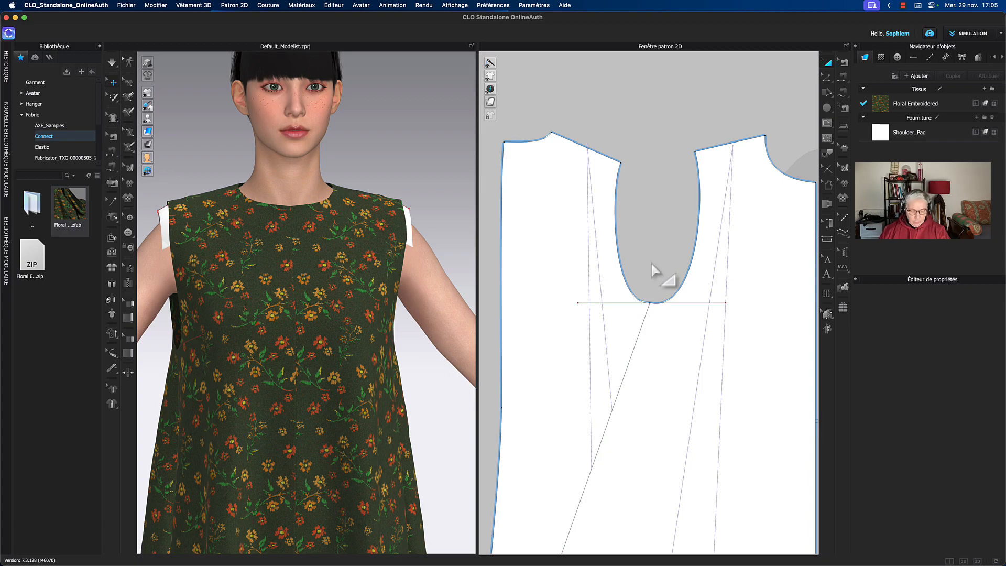
key(g)
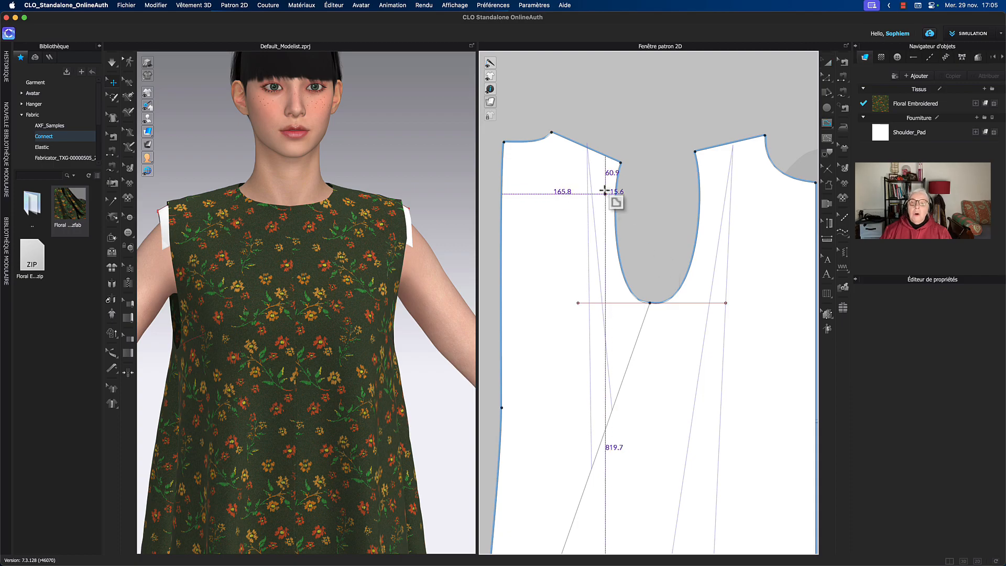
click(541, 162)
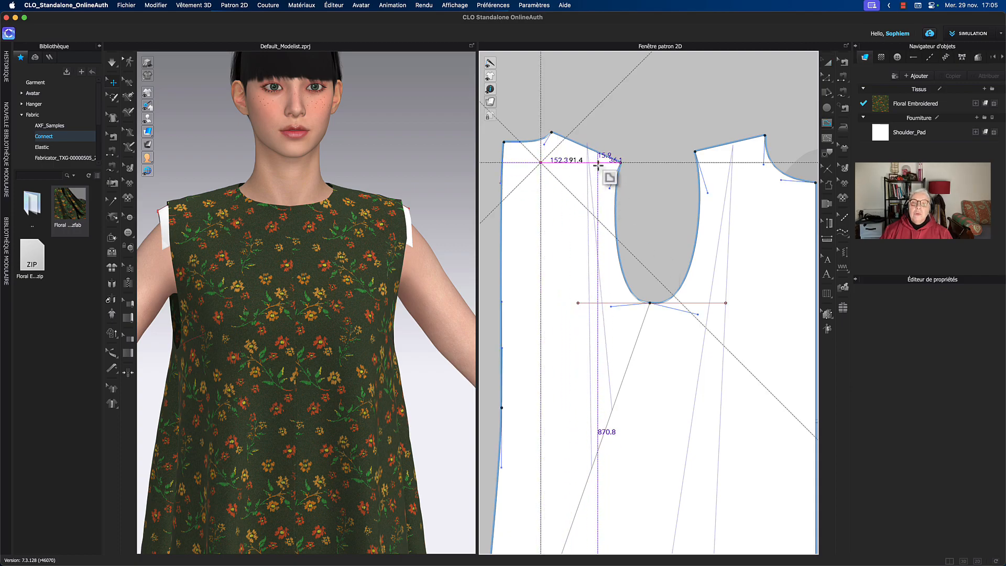
double_click(599, 163)
key(z)
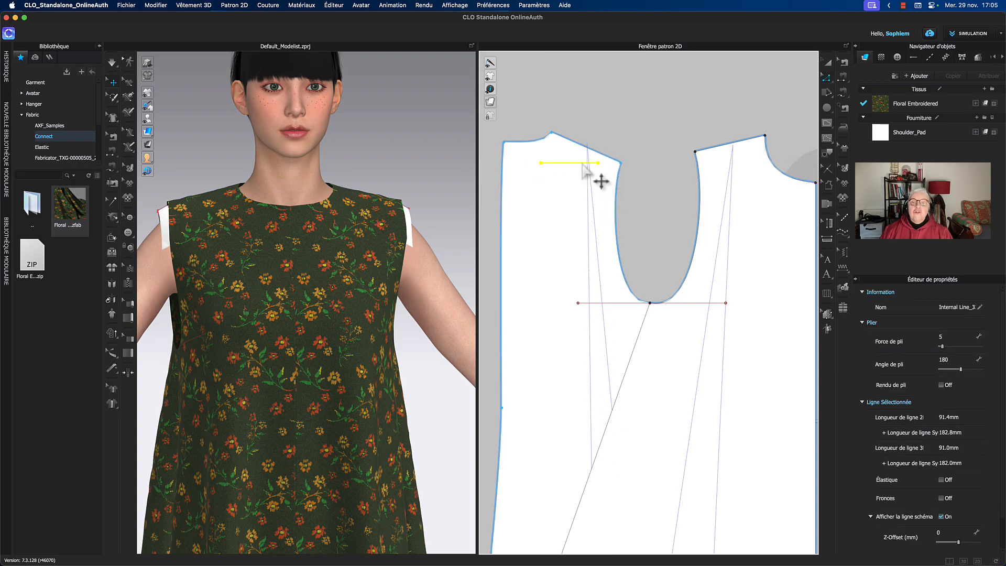
drag(583, 164, 652, 163)
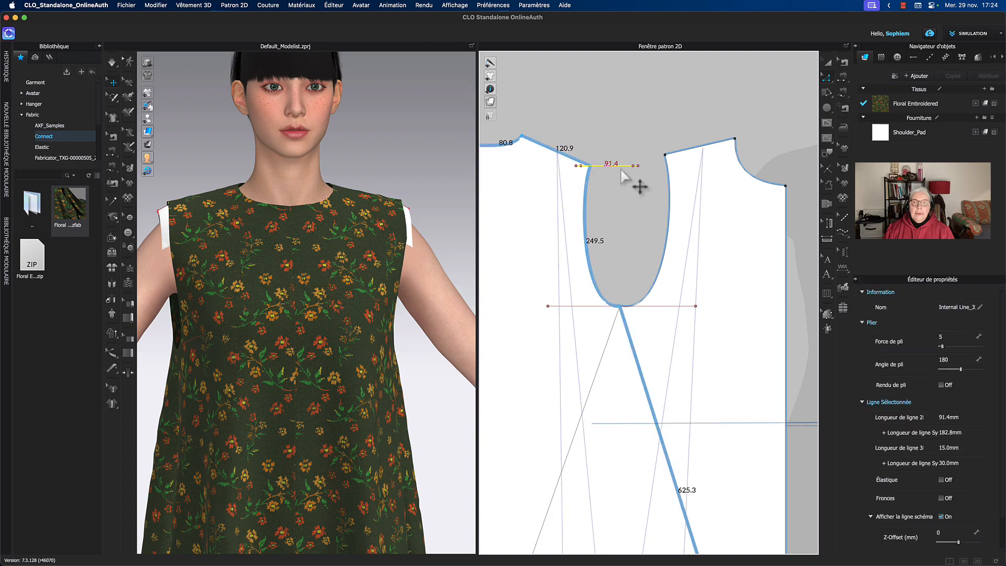
drag(620, 169, 628, 174)
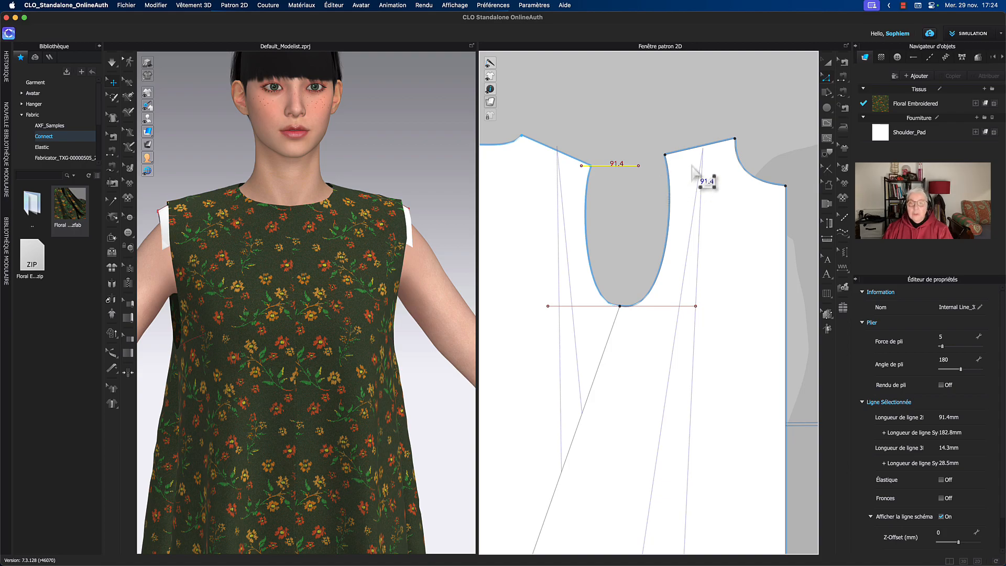
Draw a horizontal internal line about 65 mm long on the front piece just below the shoulder seam
key(g)
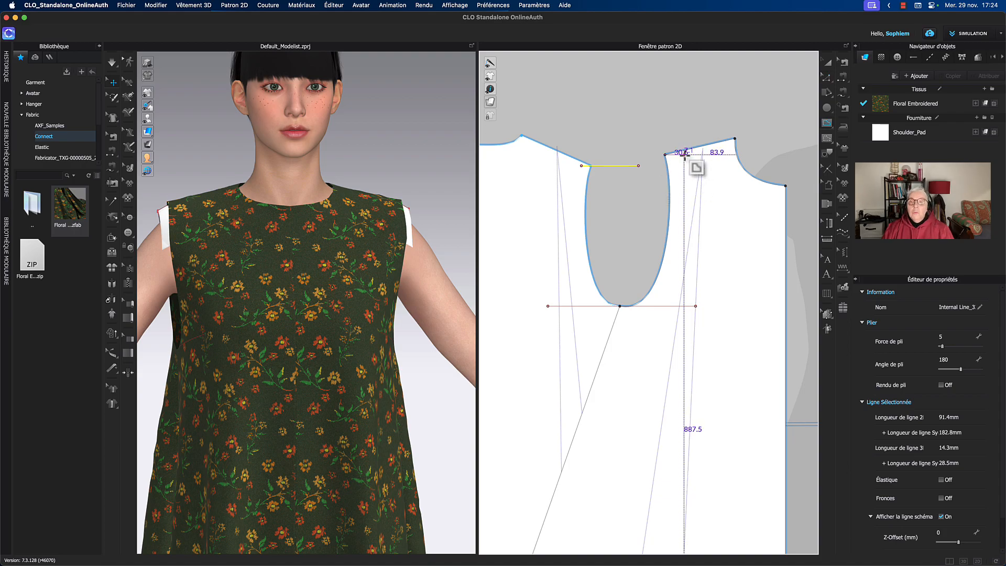
click(683, 154)
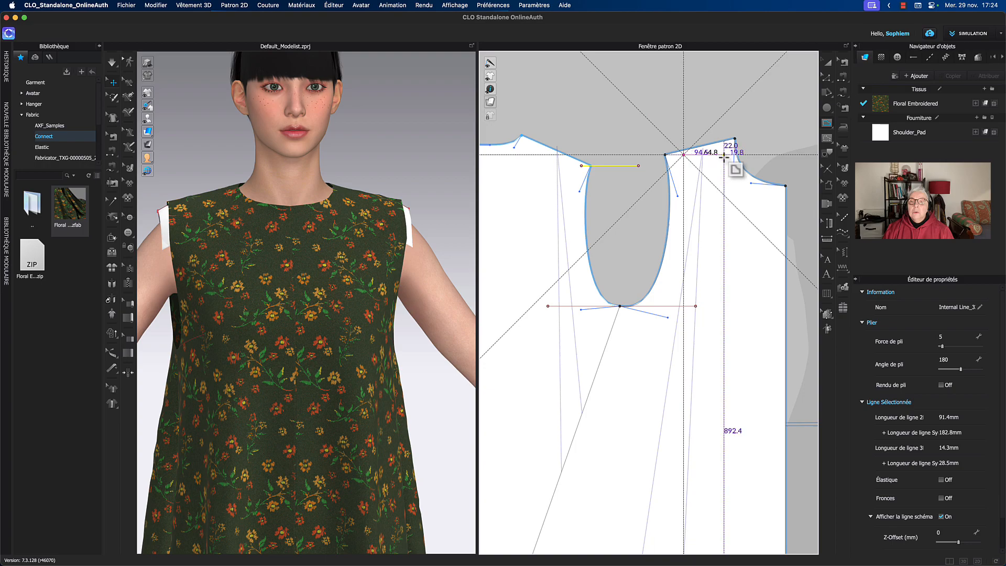
double_click(725, 156)
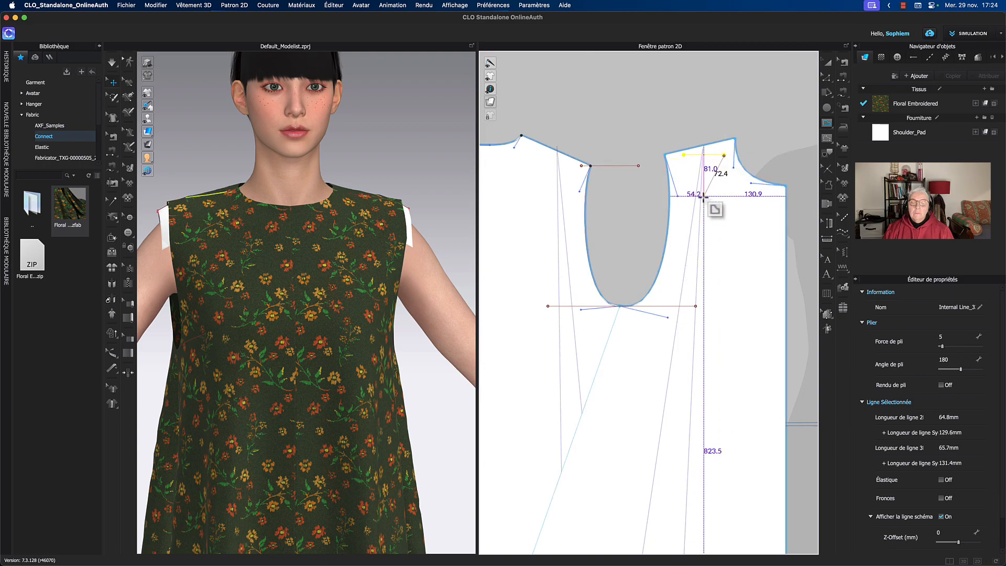
key(z)
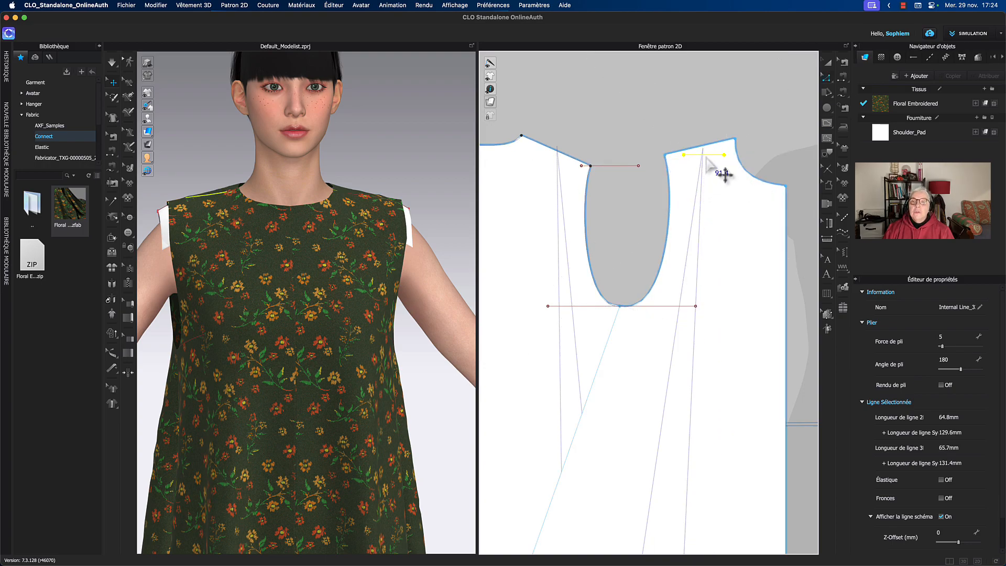
Move the short front internal line horizontally through the front shoulder tip so most of it extends into the armhole opening
drag(704, 159, 687, 159)
drag(670, 160, 661, 160)
click(651, 147)
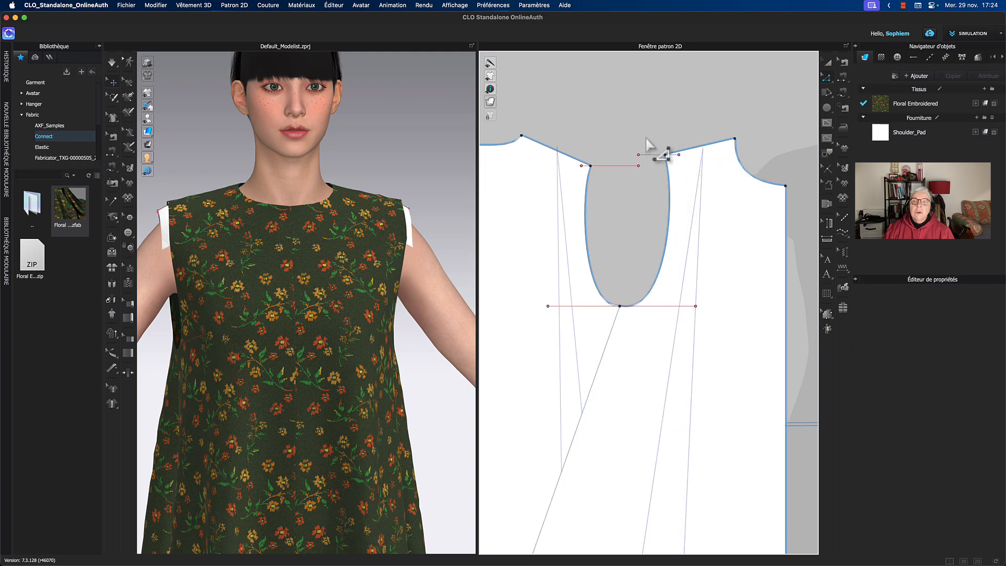
scroll(651, 149, up, 5)
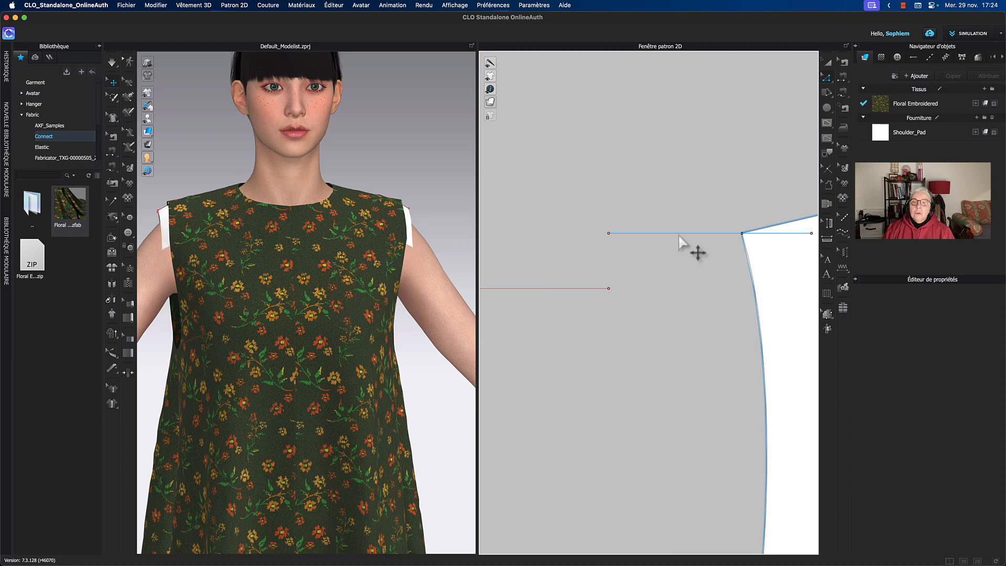
click(654, 234)
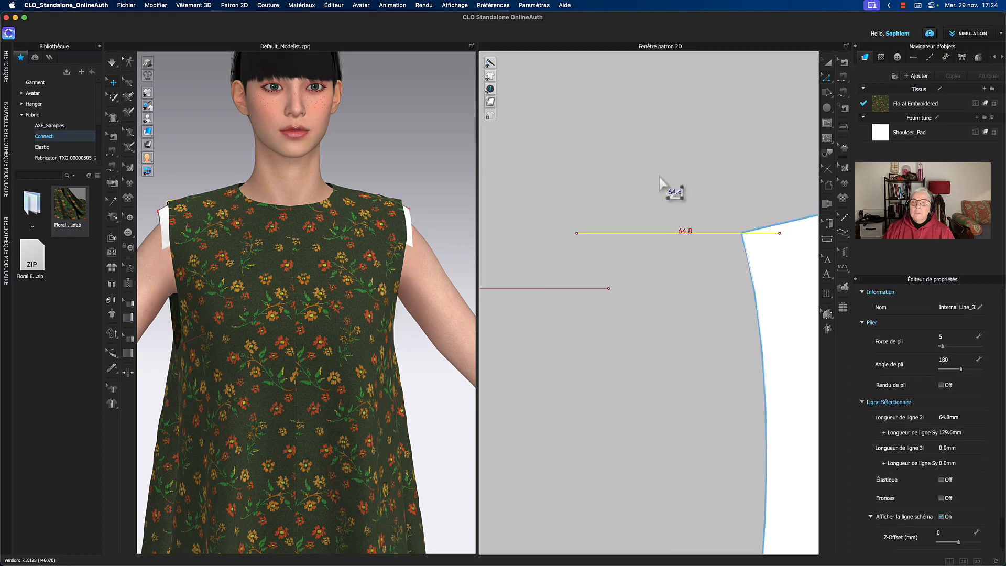
Draw a vertical internal line about 17.6 mm long from the free end of the upper shoulder line down to the lower one
click(646, 261)
key(g)
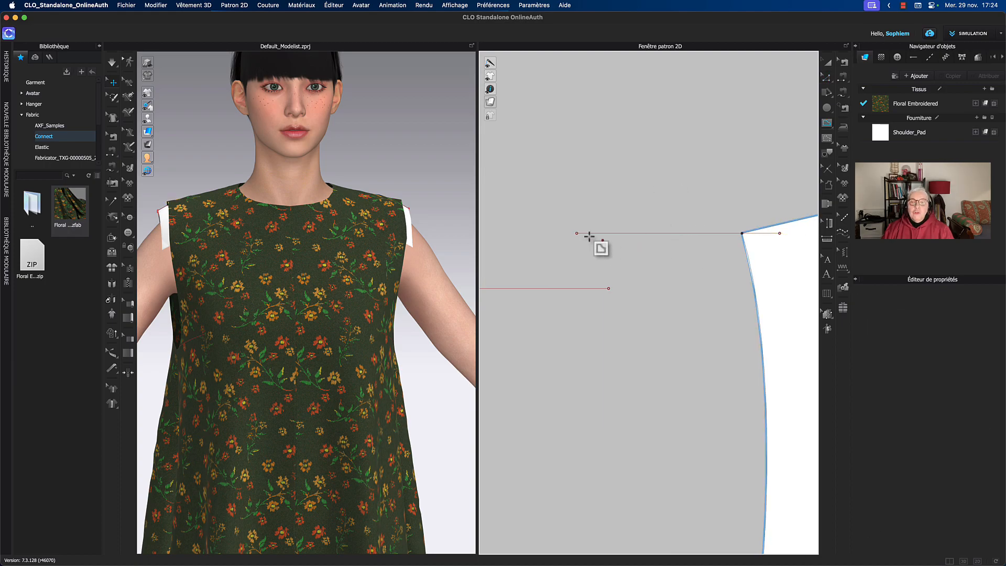
click(578, 234)
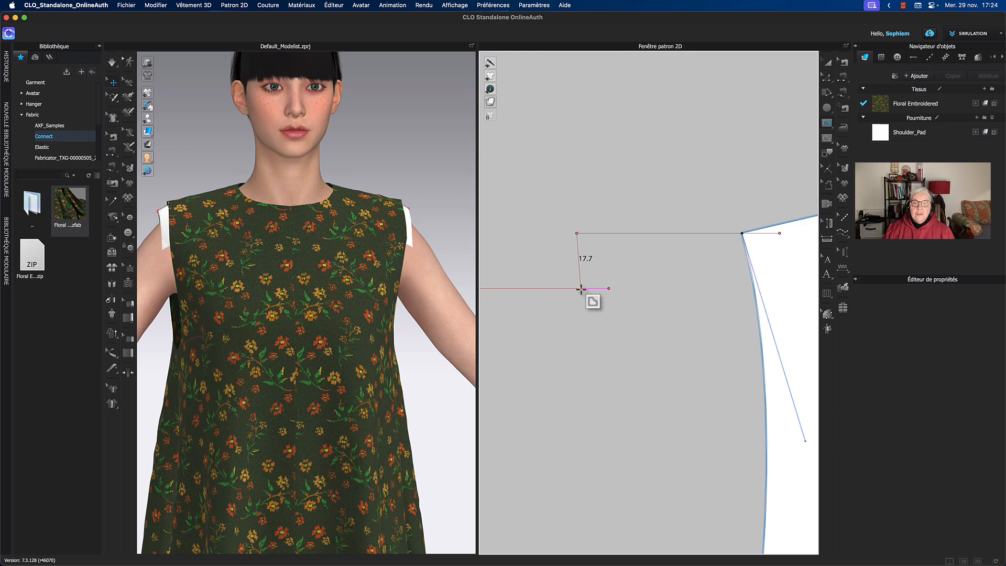
double_click(577, 288)
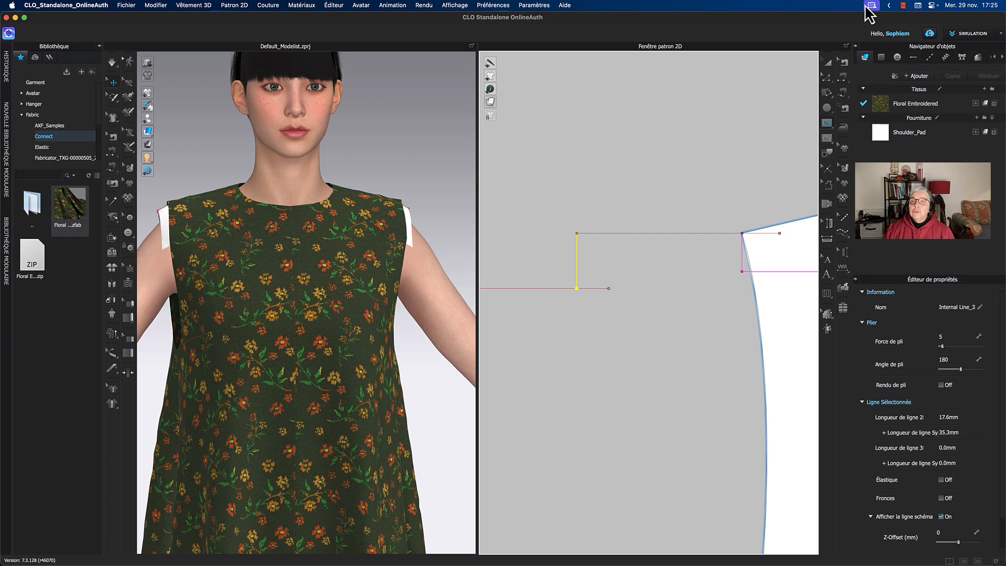
Stretch the short vertical line downward to the horizontal underarm line, for a length of about 242.6 mm
click(830, 63)
middle_drag(697, 396, 729, 248)
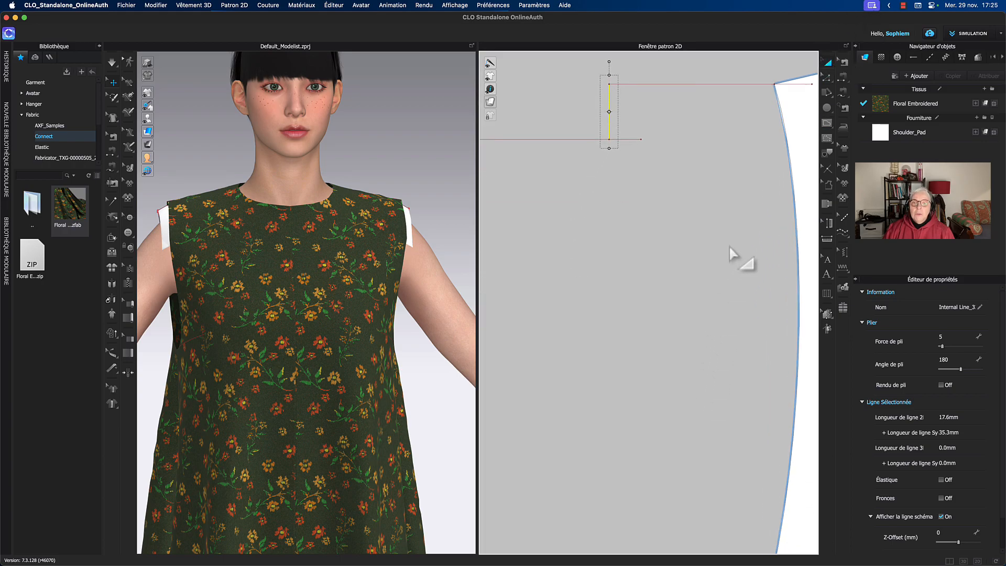
scroll(722, 258, down, 4)
scroll(722, 259, down, 3)
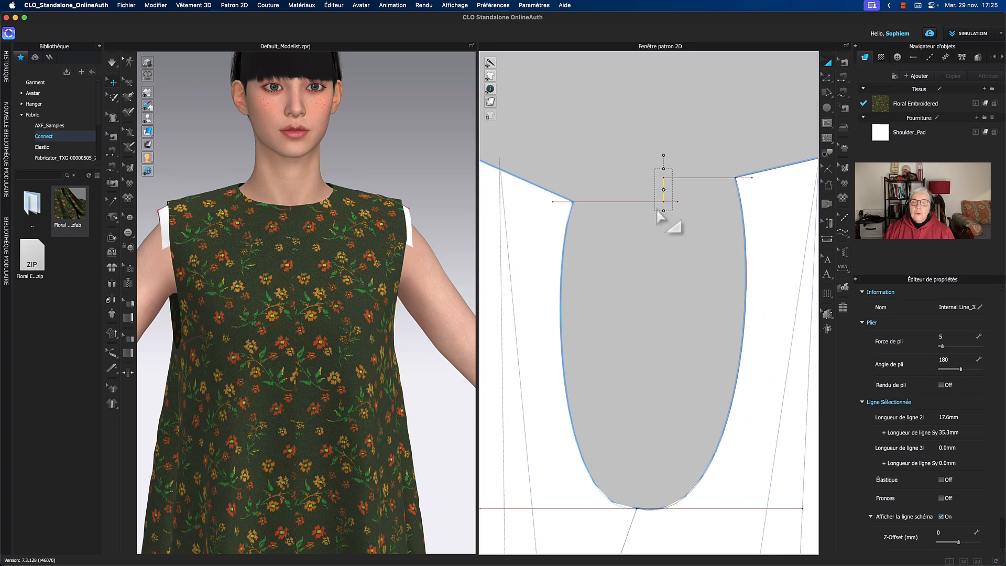
drag(663, 215, 659, 316)
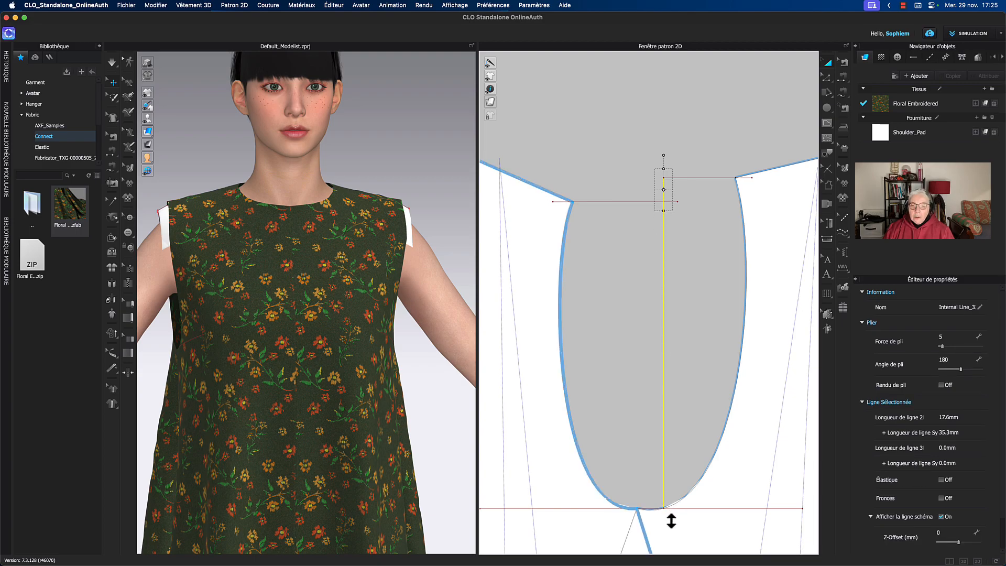
drag(672, 521, 670, 517)
scroll(666, 503, up, 5)
scroll(663, 408, up, 3)
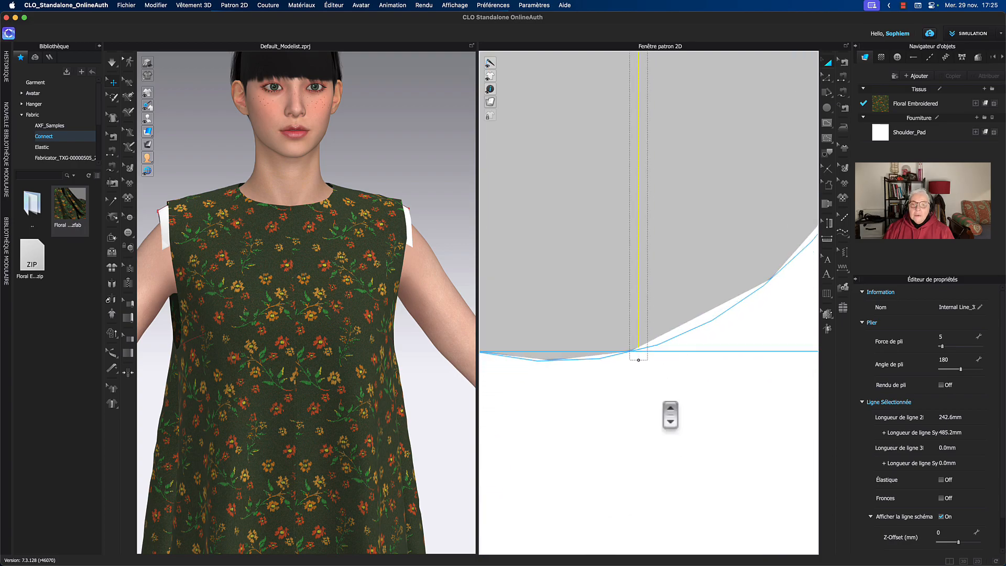
click(665, 377)
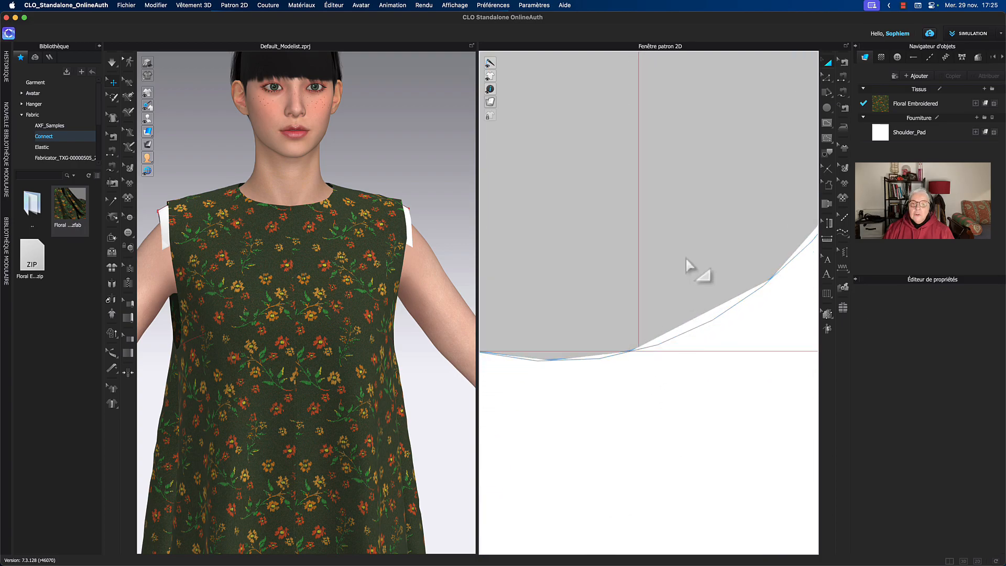
Bring the vertical armhole line to the front of the drawing order (Premier plan)
click(639, 308)
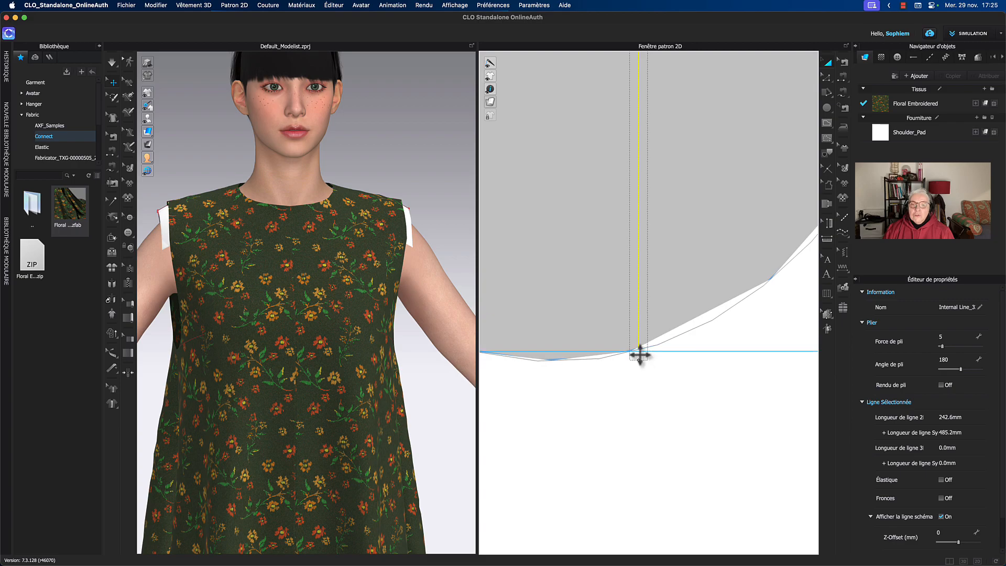
scroll(678, 243, down, 2)
scroll(678, 244, down, 3)
right_click(664, 130)
click(674, 92)
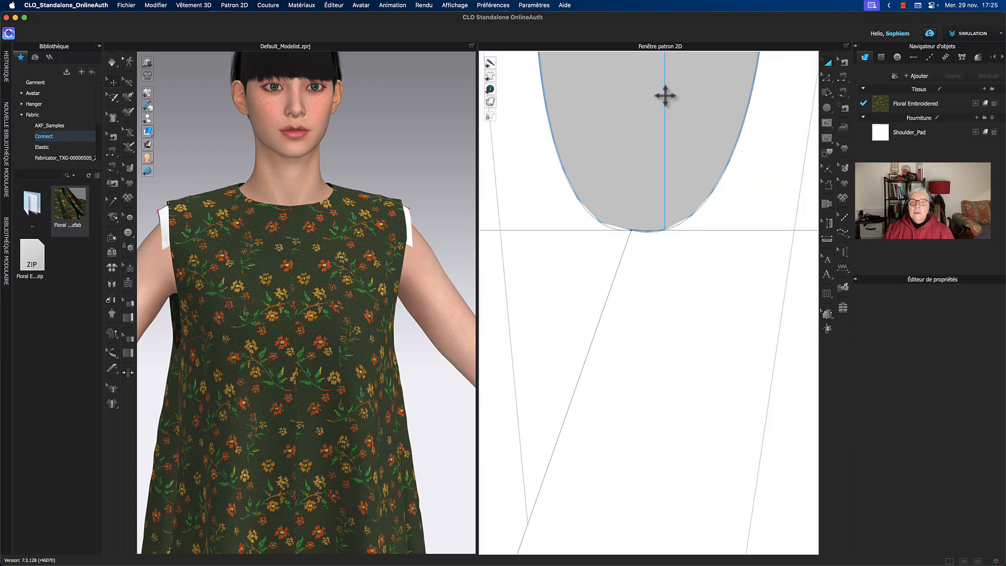
click(665, 95)
right_click(665, 95)
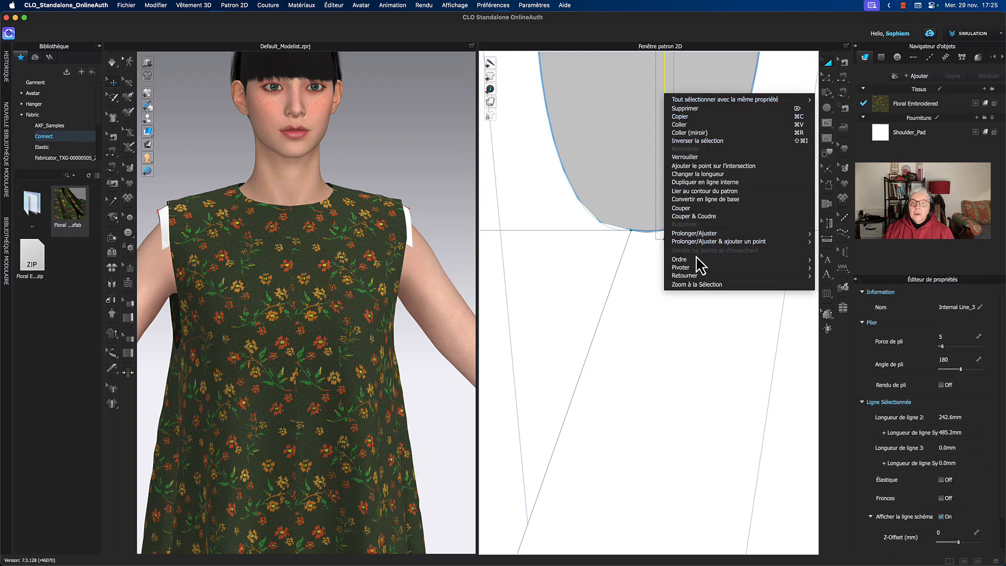
mouse_move(697, 260)
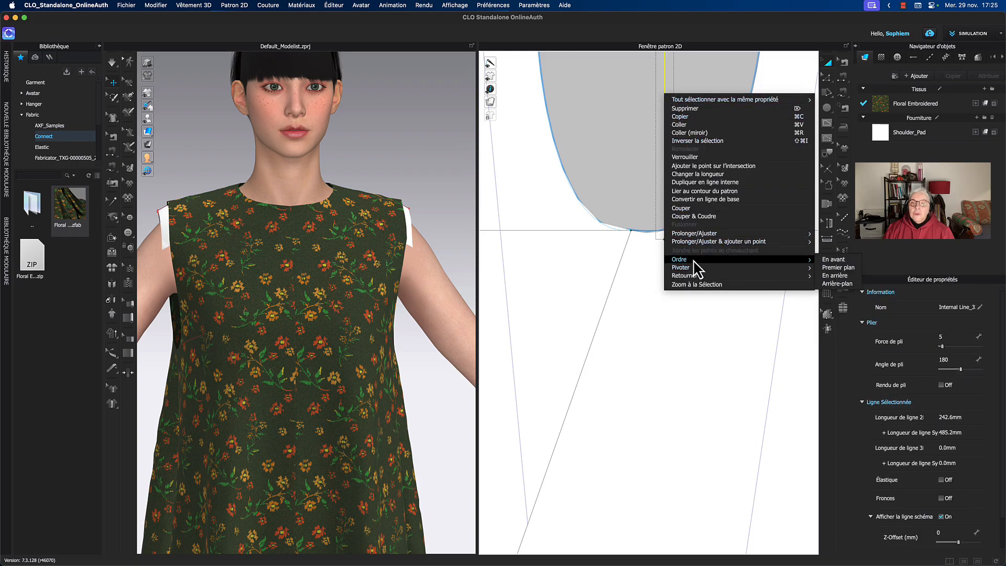
click(829, 270)
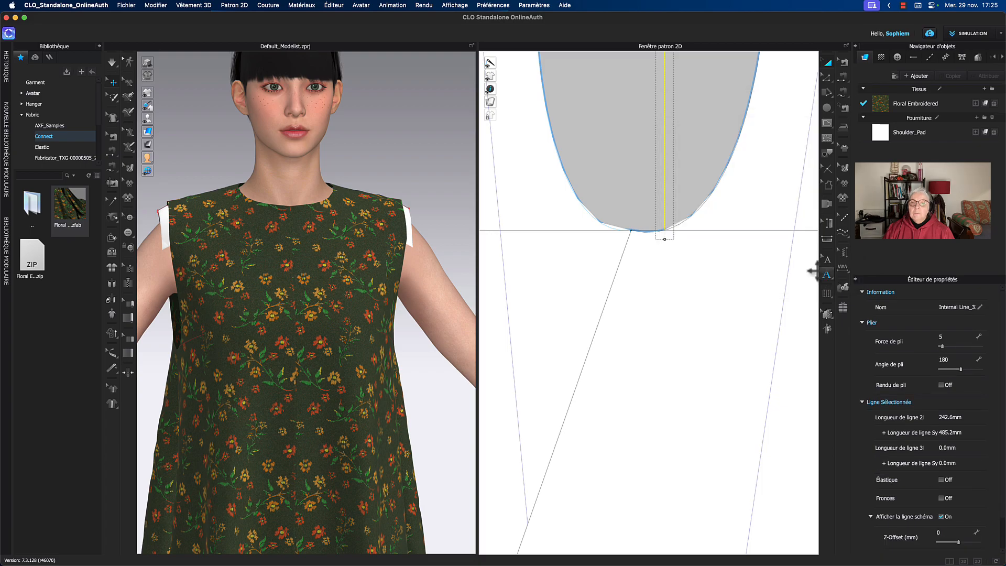
click(677, 158)
Send the vertical armhole line to the back of the drawing order (Arrière-plan)
middle_drag(675, 200, 667, 262)
scroll(671, 269, up, 5)
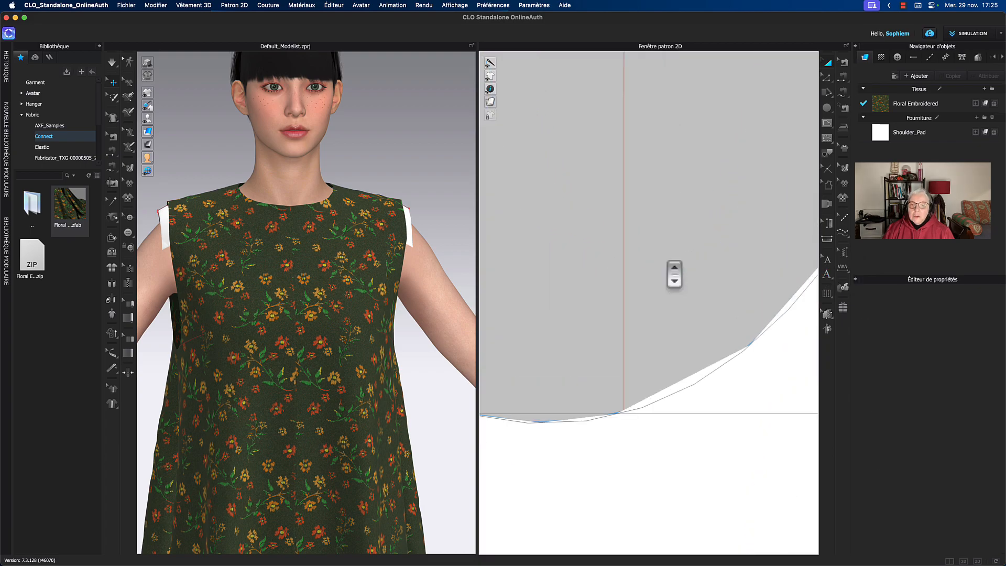
click(612, 344)
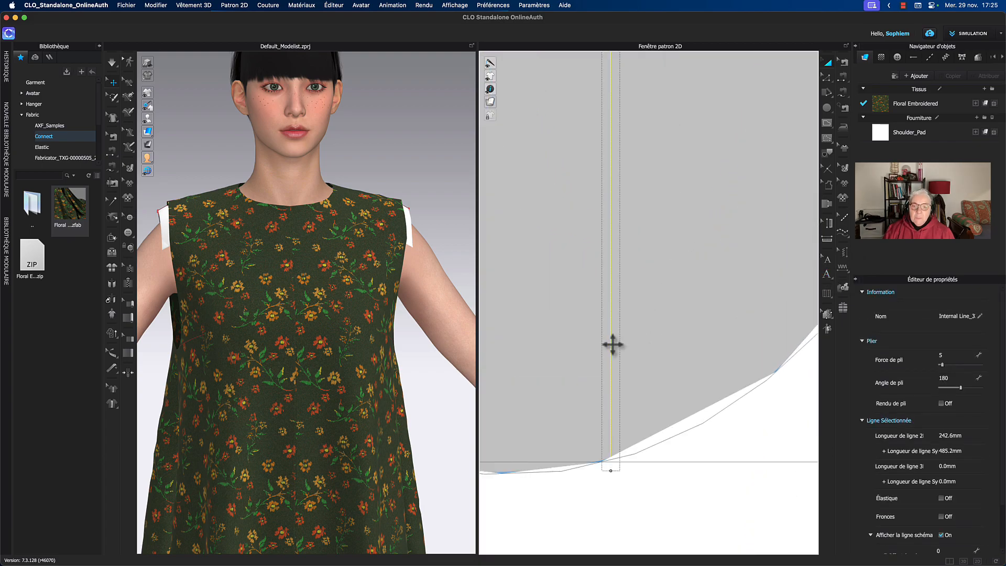
click(629, 465)
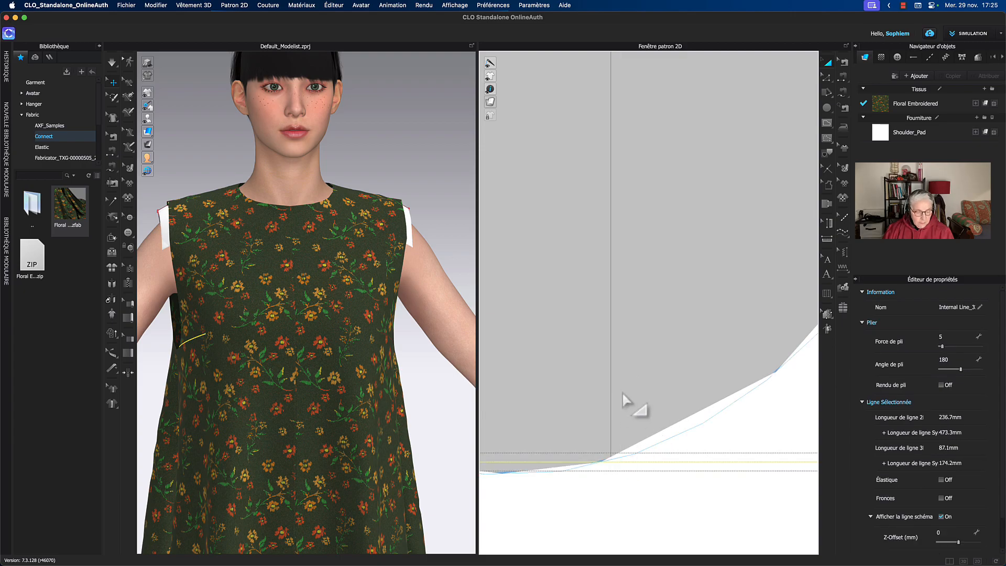
click(610, 396)
right_click(609, 397)
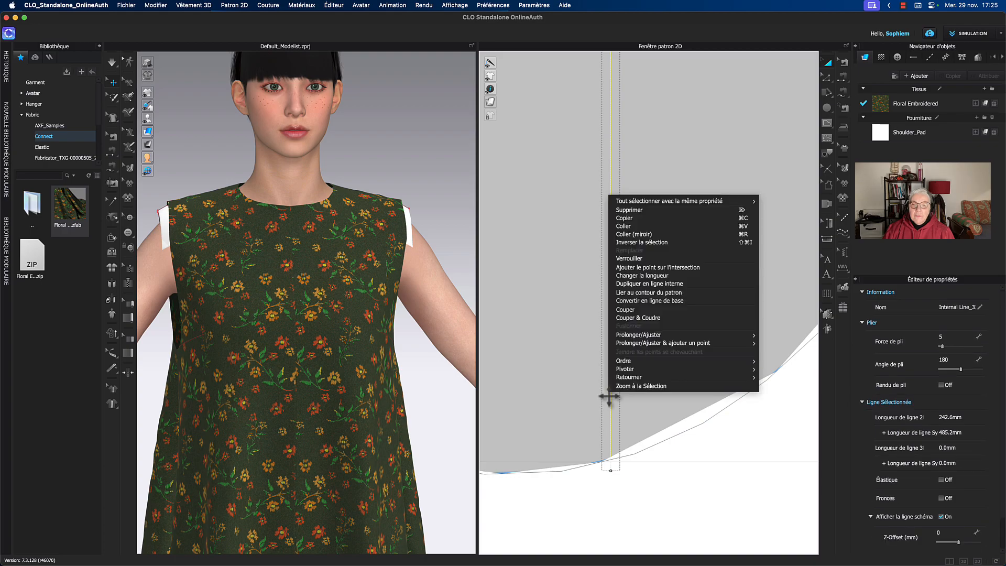
mouse_move(637, 363)
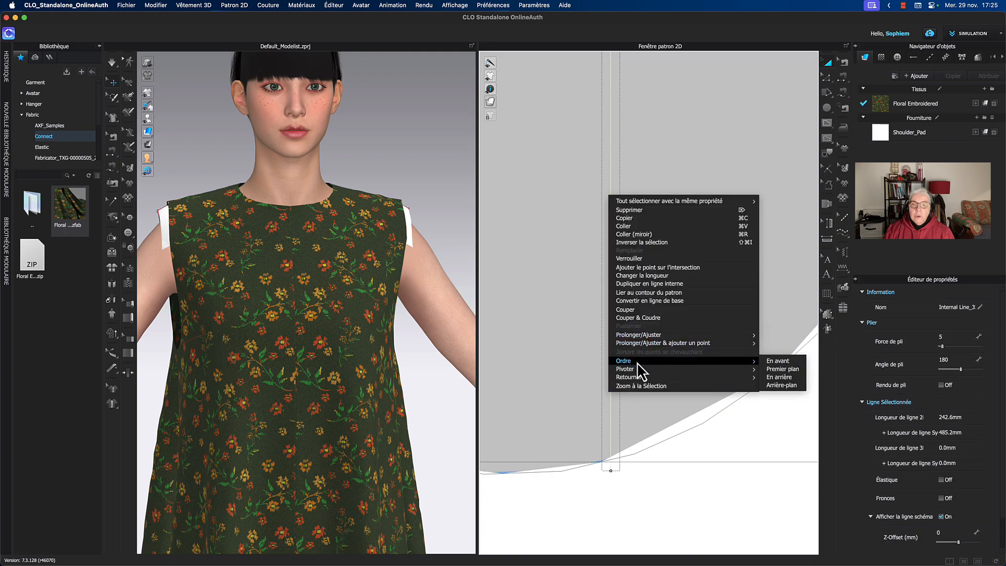
click(782, 386)
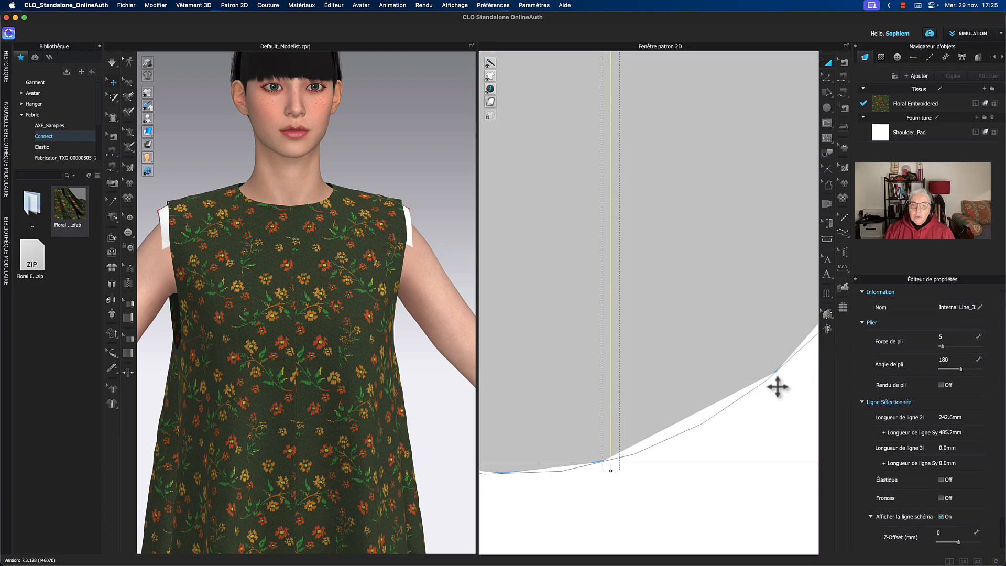
Move the vertical armhole line back to the foreground (Premier plan) and deselect it
scroll(683, 349, down, 2)
scroll(683, 350, down, 2)
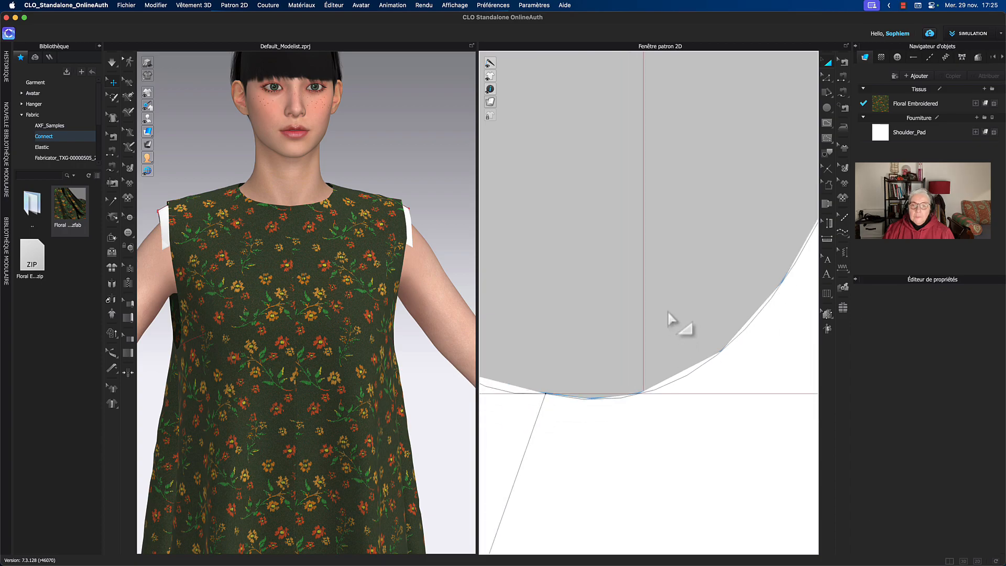
right_click(643, 344)
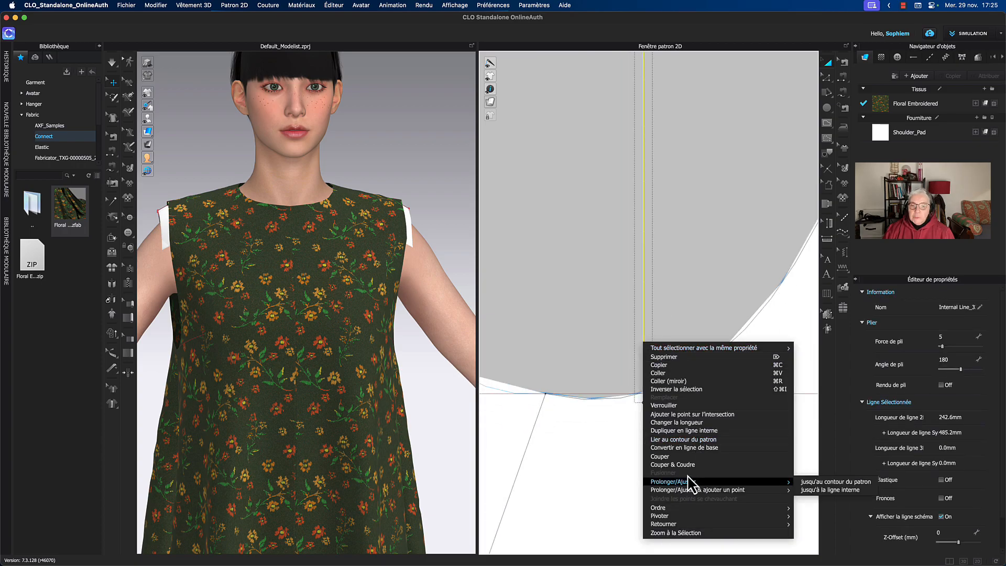
mouse_move(682, 507)
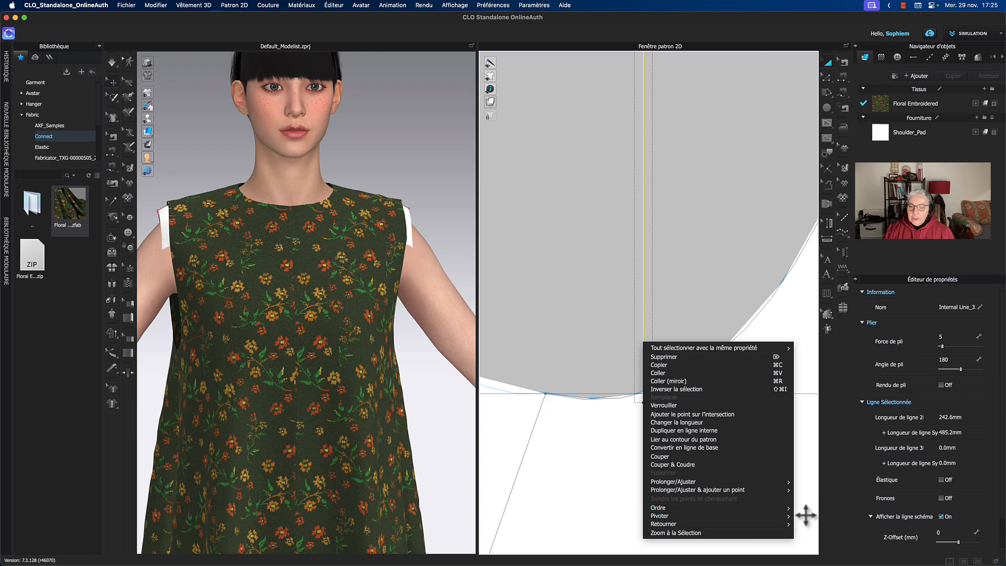
mouse_move(790, 517)
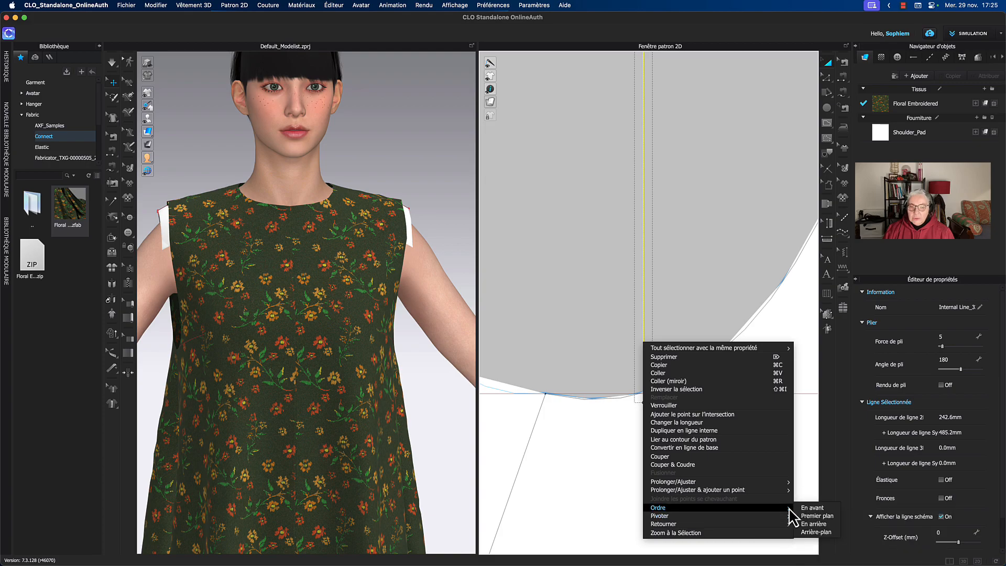
click(819, 517)
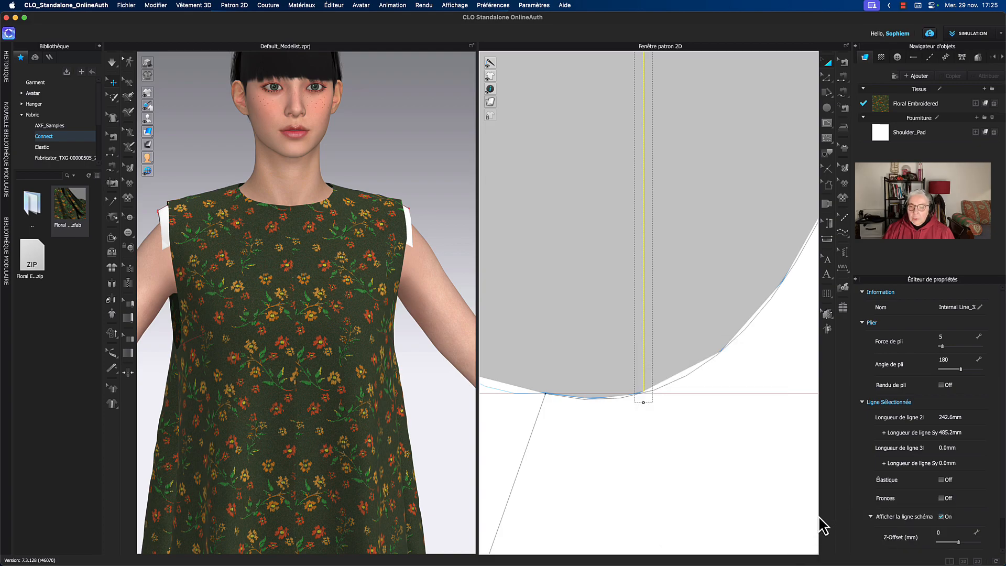
click(675, 325)
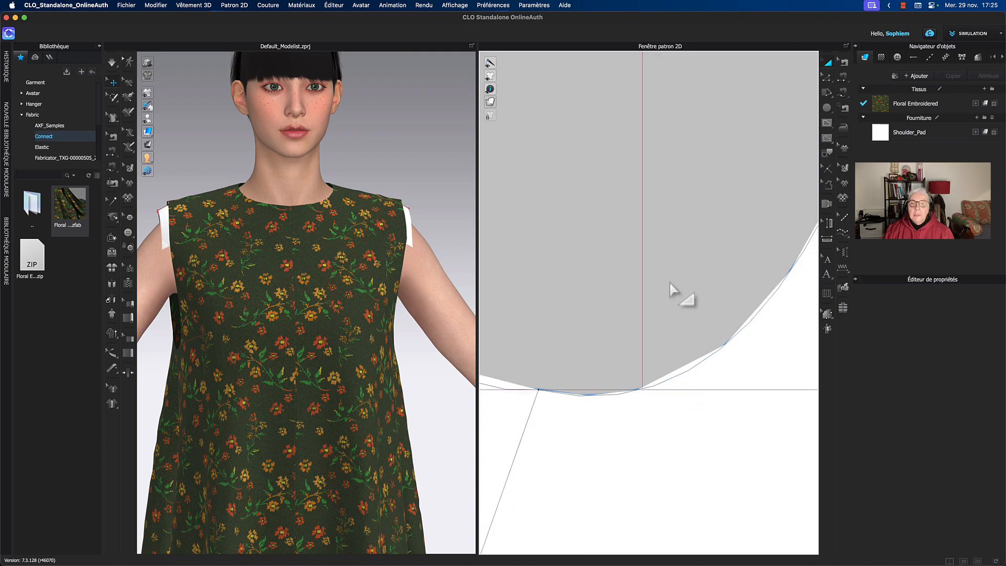
Add a point on the vertical line where it intersects the lower horizontal shoulder line
scroll(674, 289, down, 5)
scroll(691, 250, down, 4)
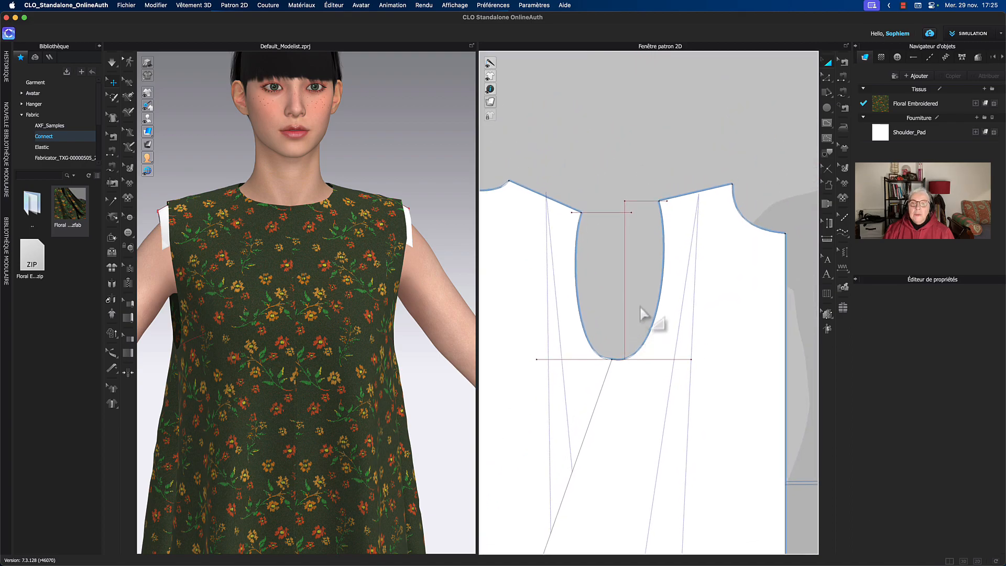
scroll(624, 215, up, 5)
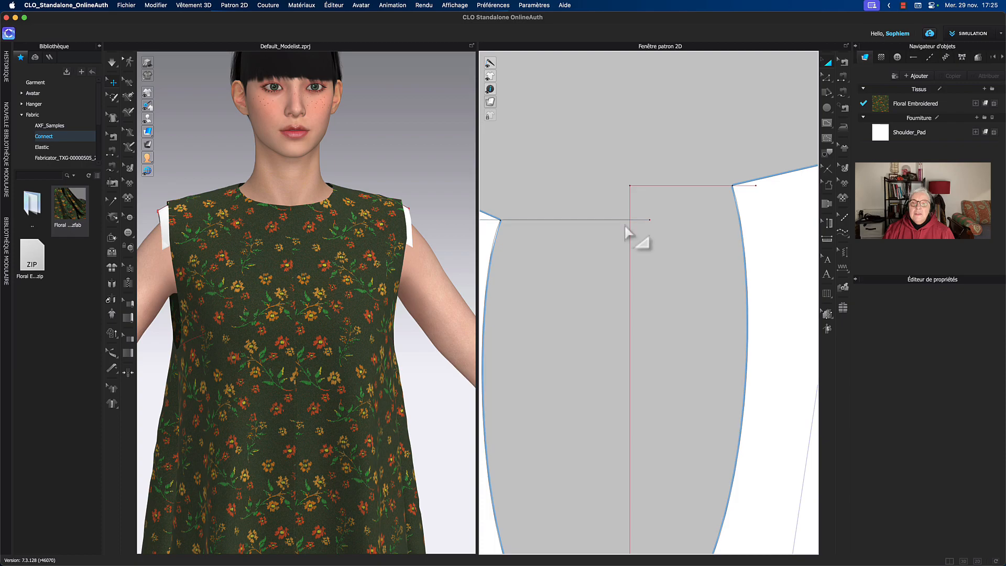
right_click(629, 231)
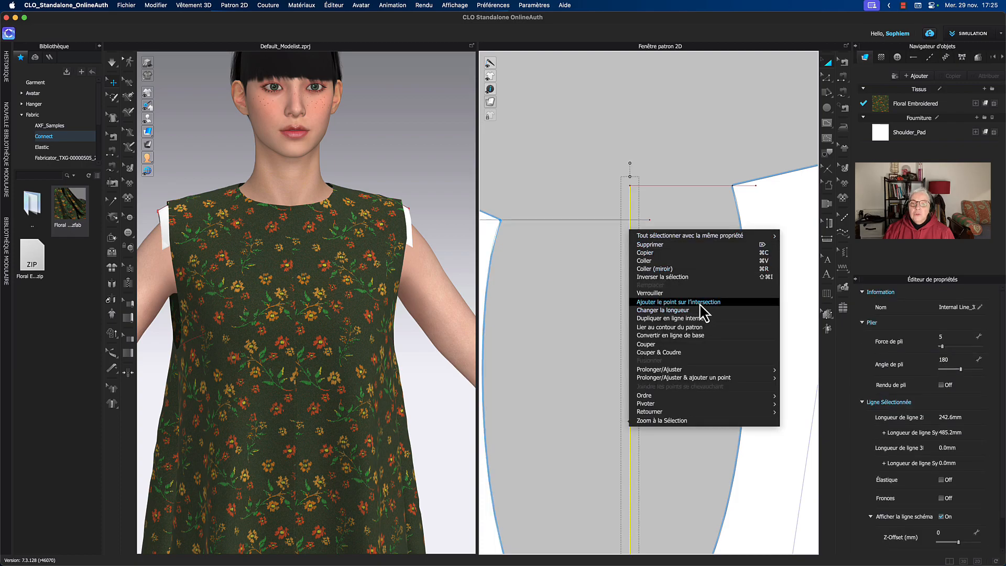
click(663, 310)
click(611, 236)
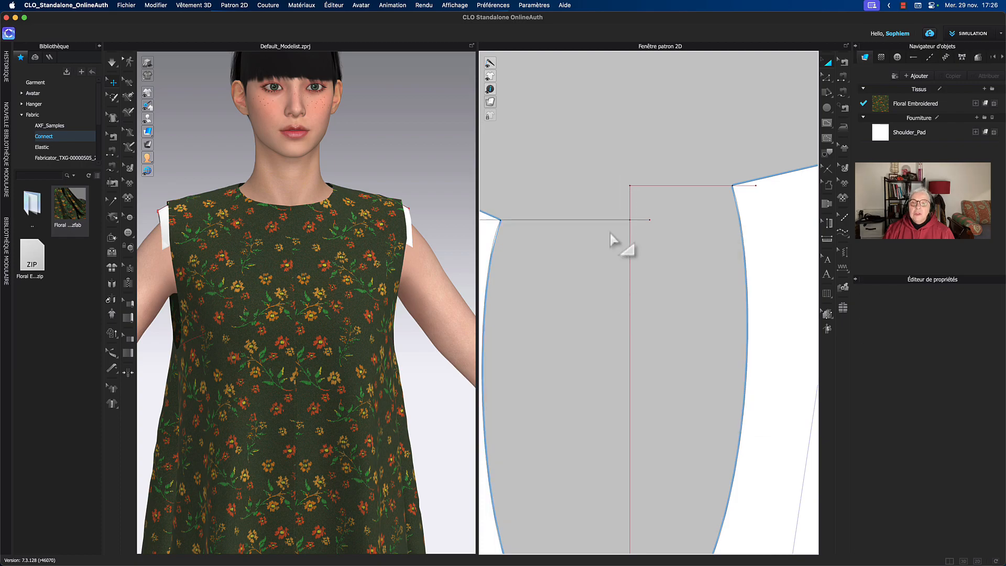
Measure the vertical line's top segment and split the portion below the intersection in two, with Ligne 1 set to 17,6 mm
click(630, 210)
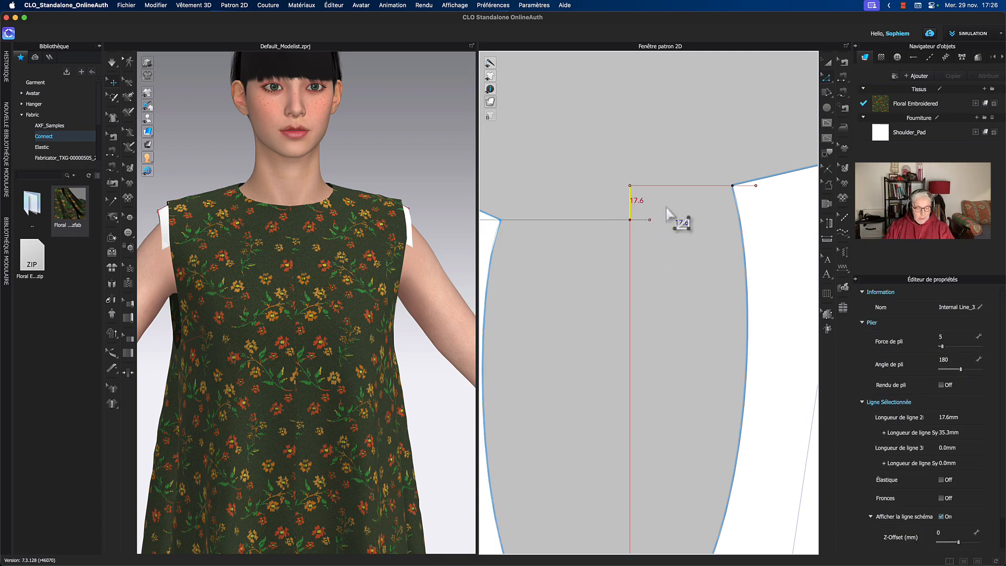
key(g)
right_click(630, 262)
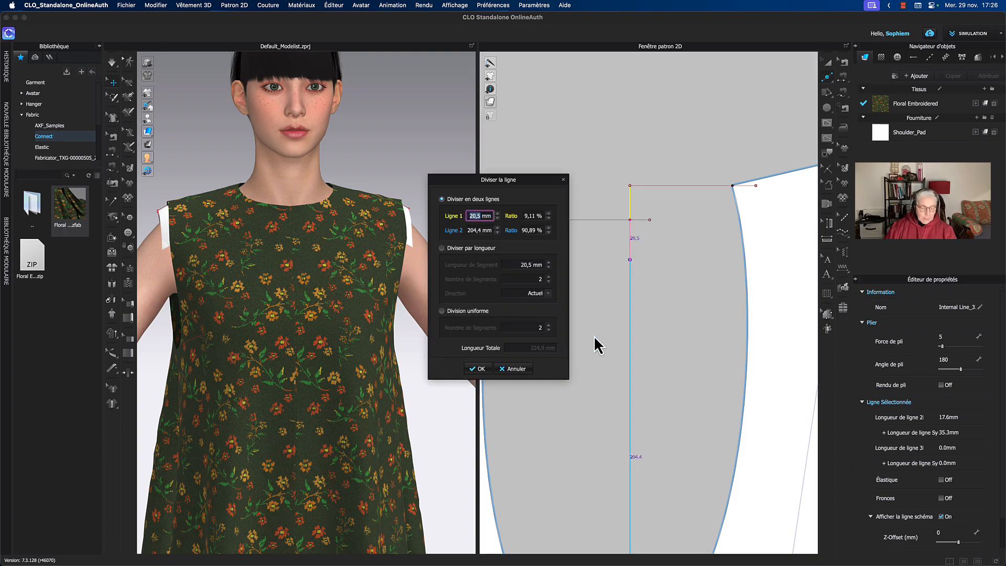
text(17)
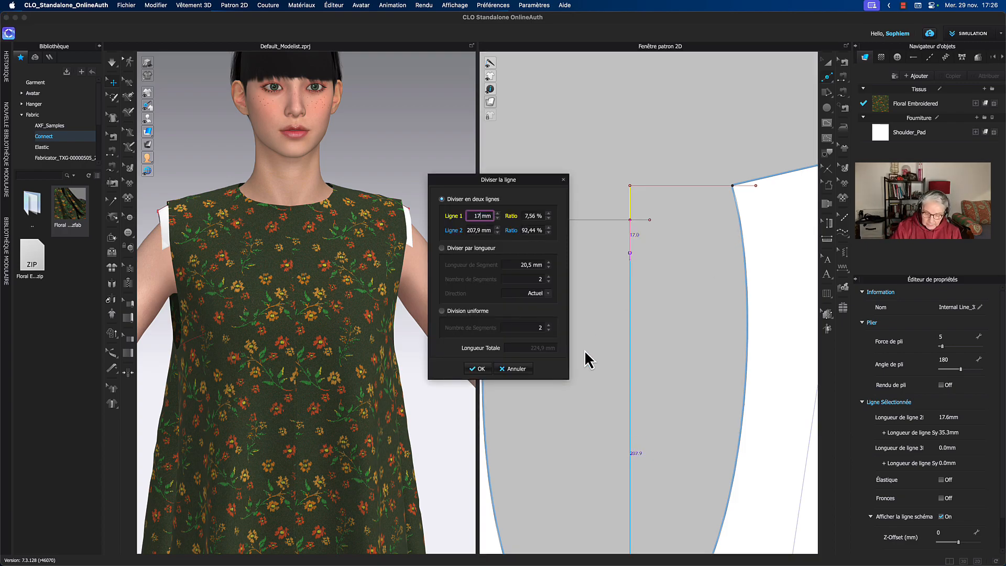
text(,6)
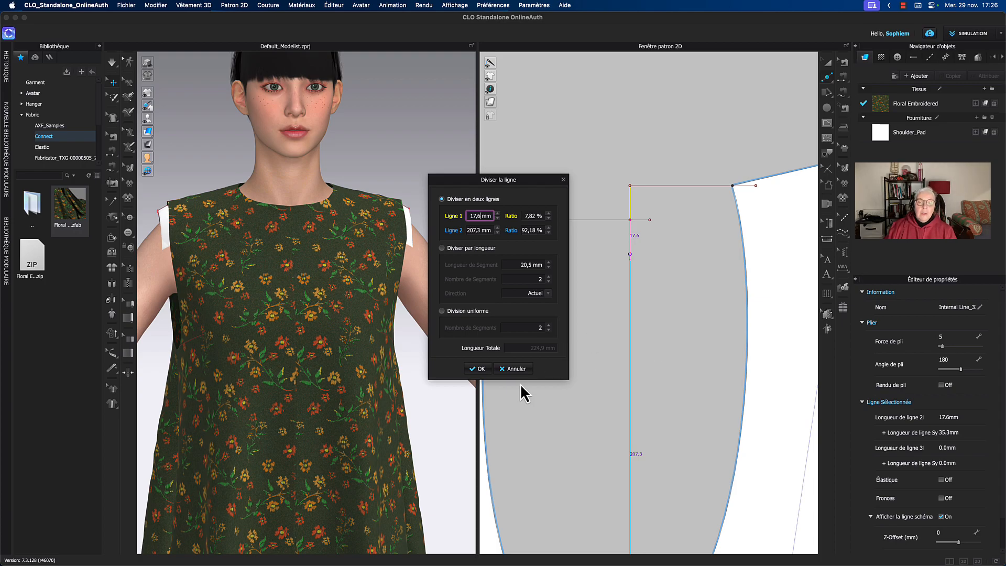
click(478, 368)
Extend both ends of the horizontal underarm line outward across the back and front patterns to about 443 mm overall
scroll(729, 267, down, 4)
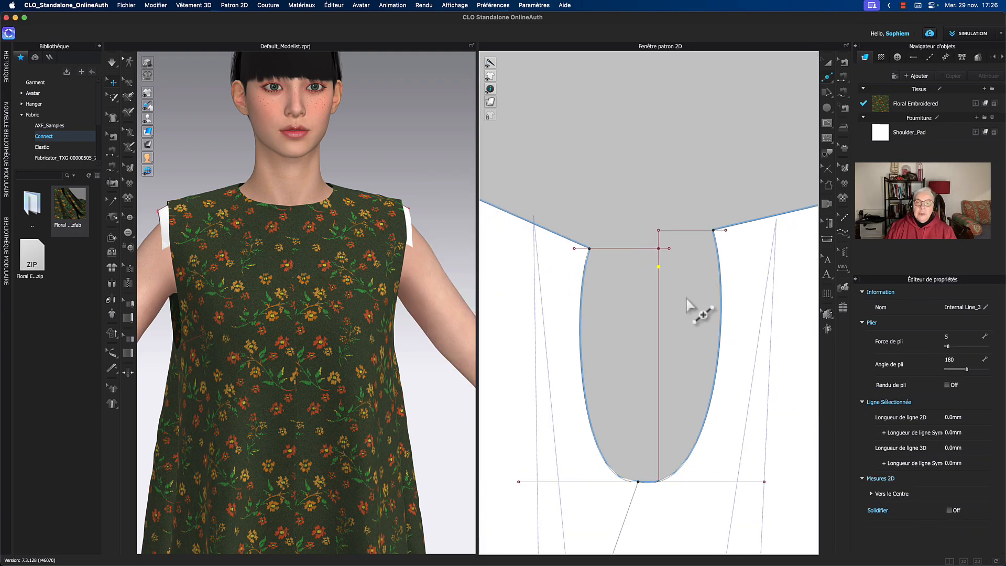
middle_drag(685, 297, 676, 280)
key(z)
click(612, 400)
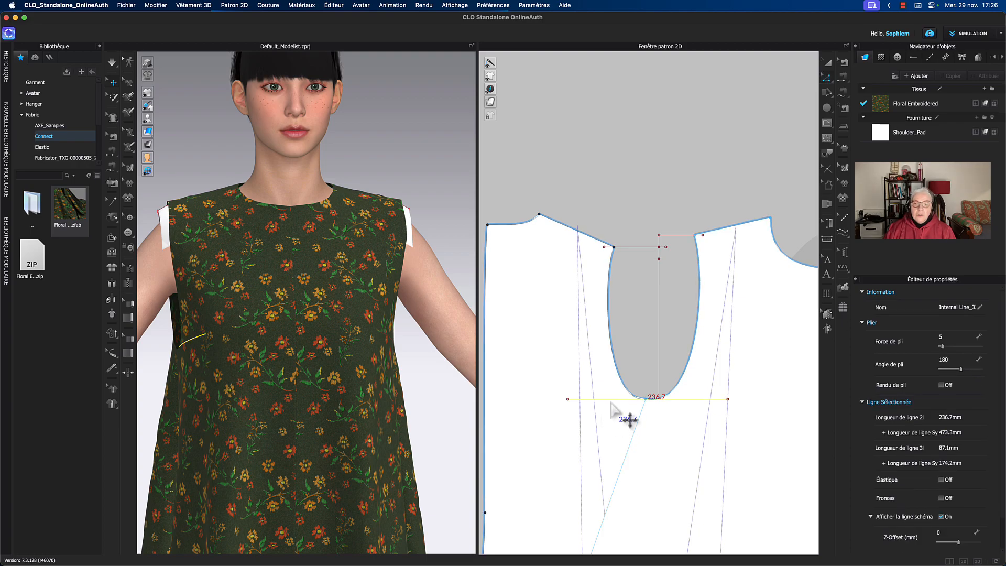
drag(568, 400, 505, 399)
middle_drag(728, 410, 681, 401)
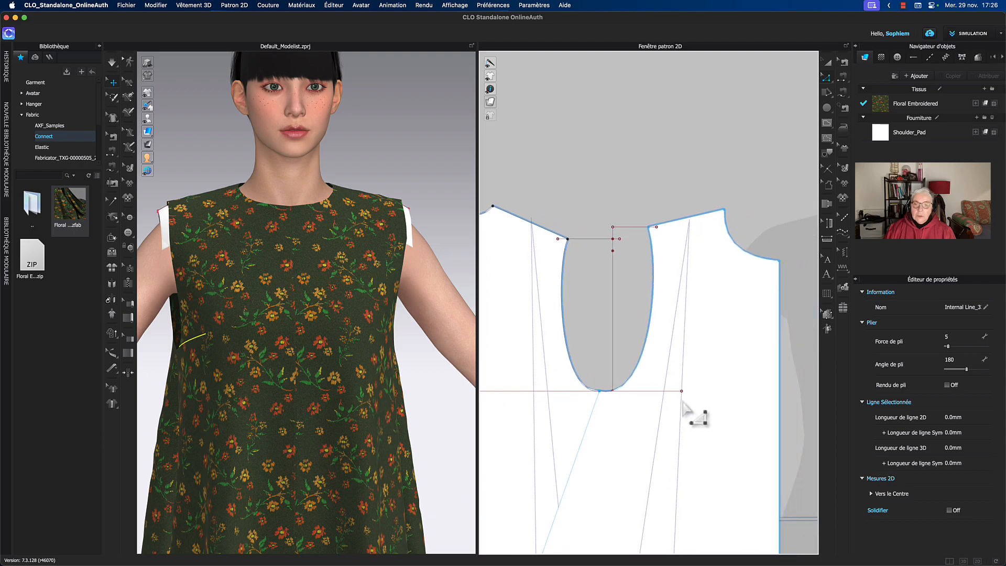
drag(682, 392, 758, 391)
click(803, 356)
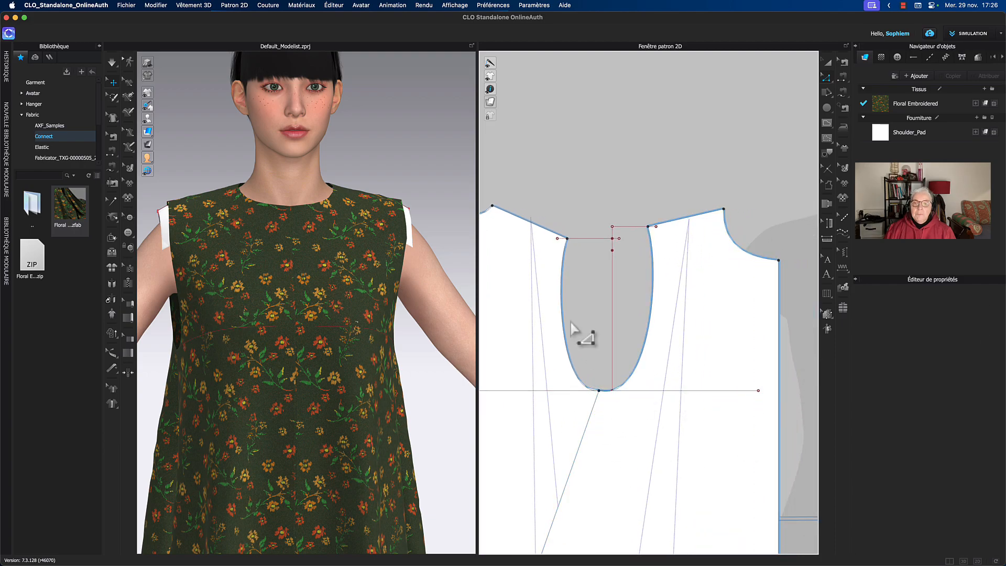
Measure the length of the back armhole curve
middle_drag(642, 295, 696, 315)
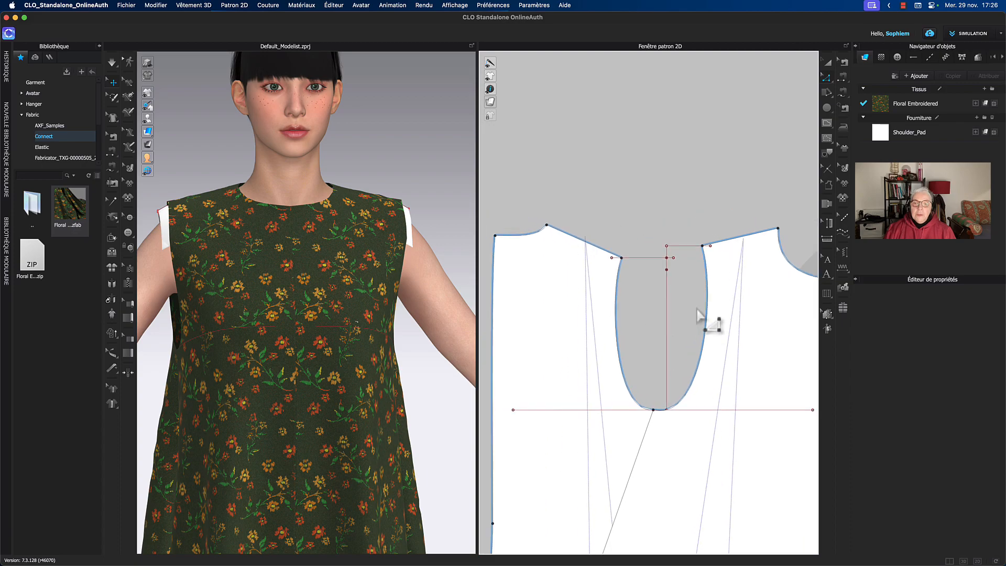
click(620, 353)
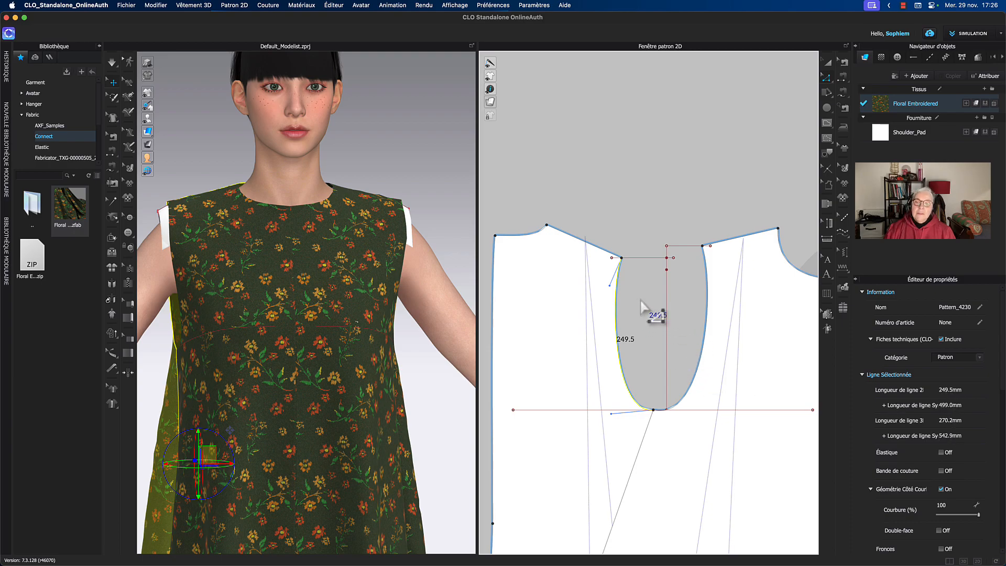
click(624, 306)
Draw a 249,5 mm horizontal internal line from the lower split point on the vertical armhole line across the back pattern
key(g)
click(666, 270)
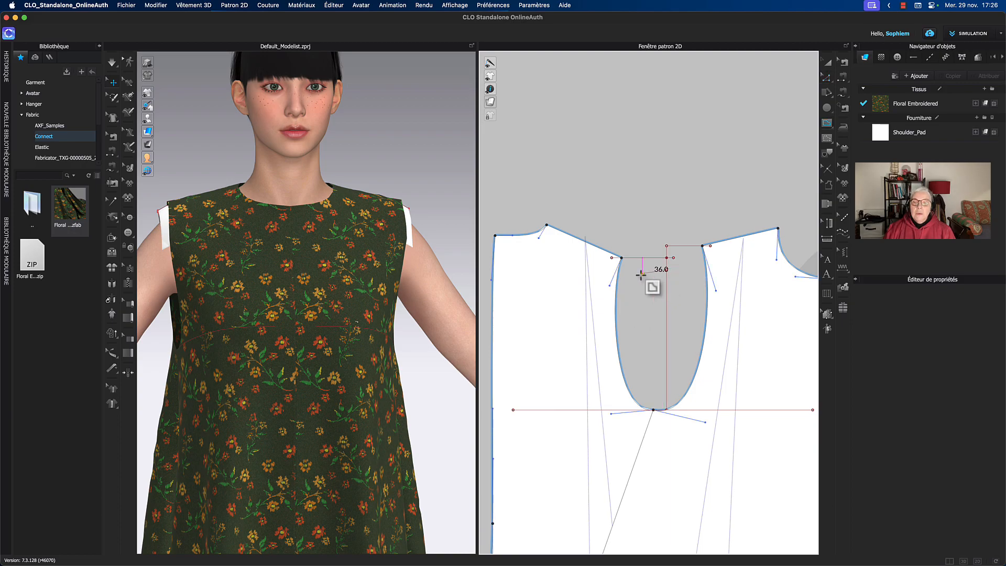
right_click(582, 271)
text(24)
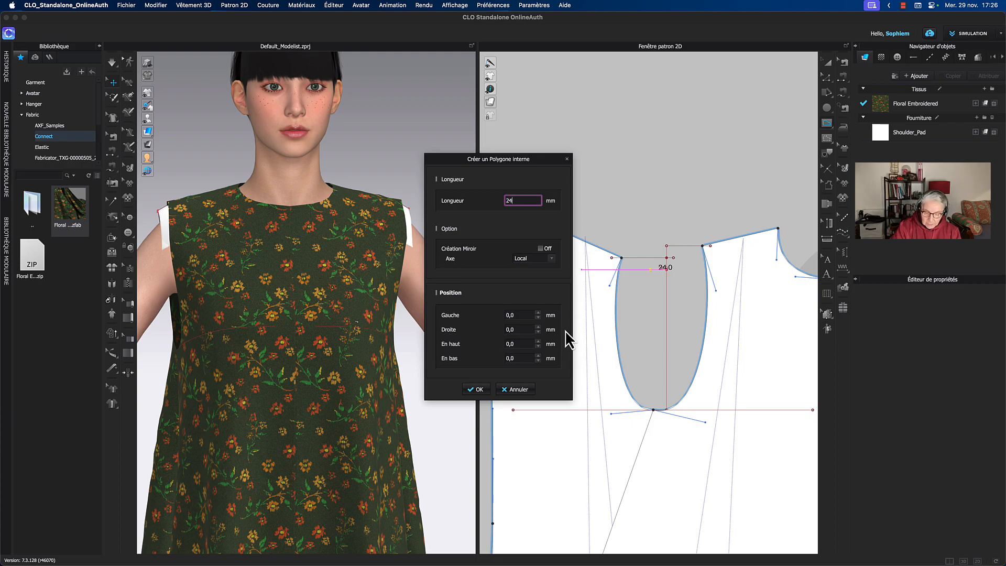
text(9,5)
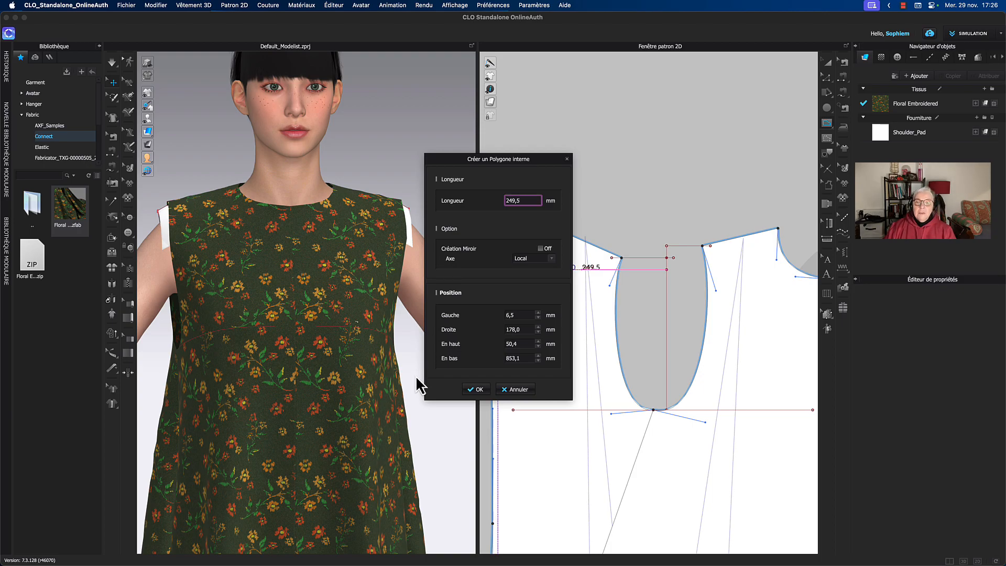
click(480, 389)
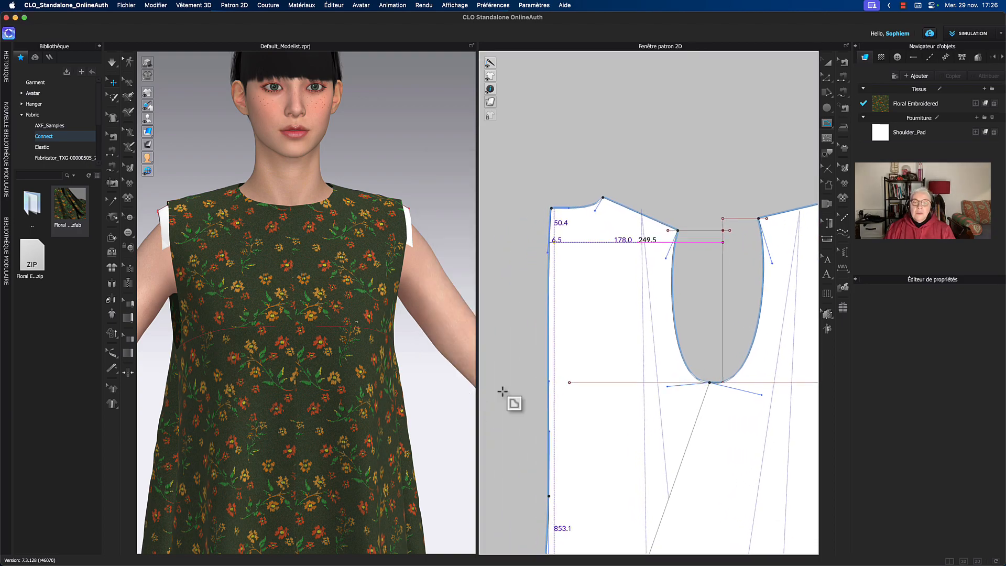
double_click(558, 241)
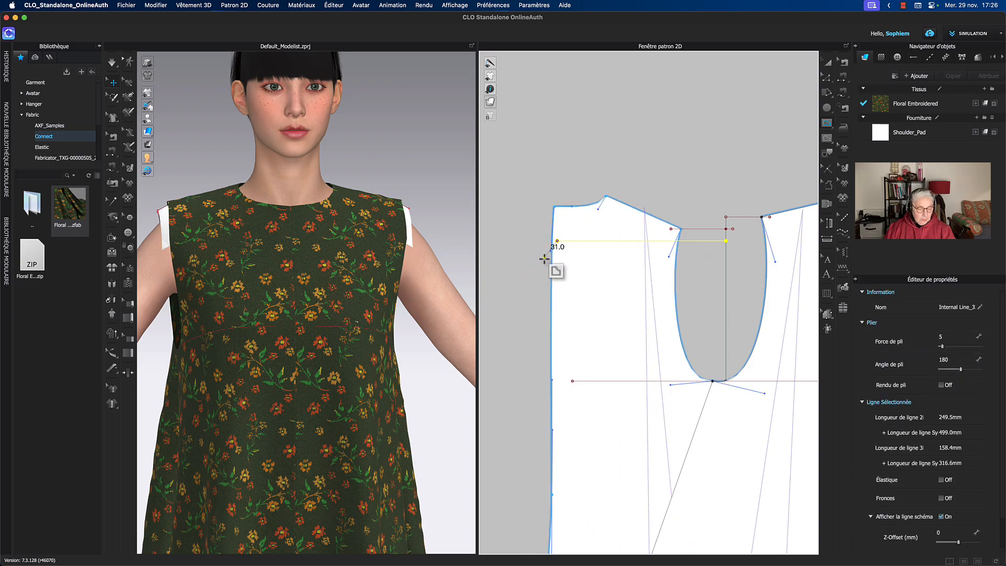
Rotate the 249,5 mm line about its armhole end until its free end meets the underarm line on the back pattern
click(827, 62)
scroll(682, 226, up, 4)
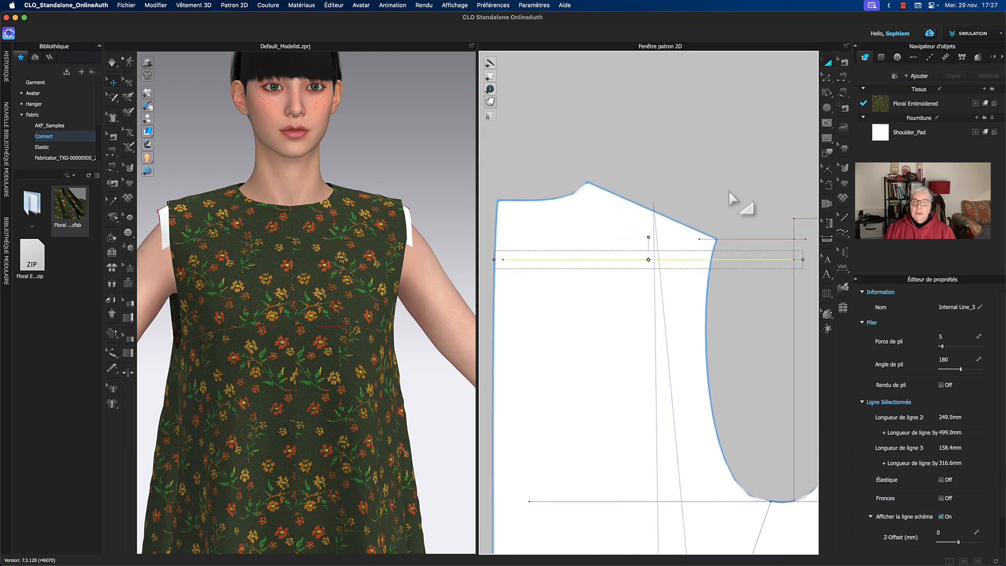
click(827, 78)
click(870, 85)
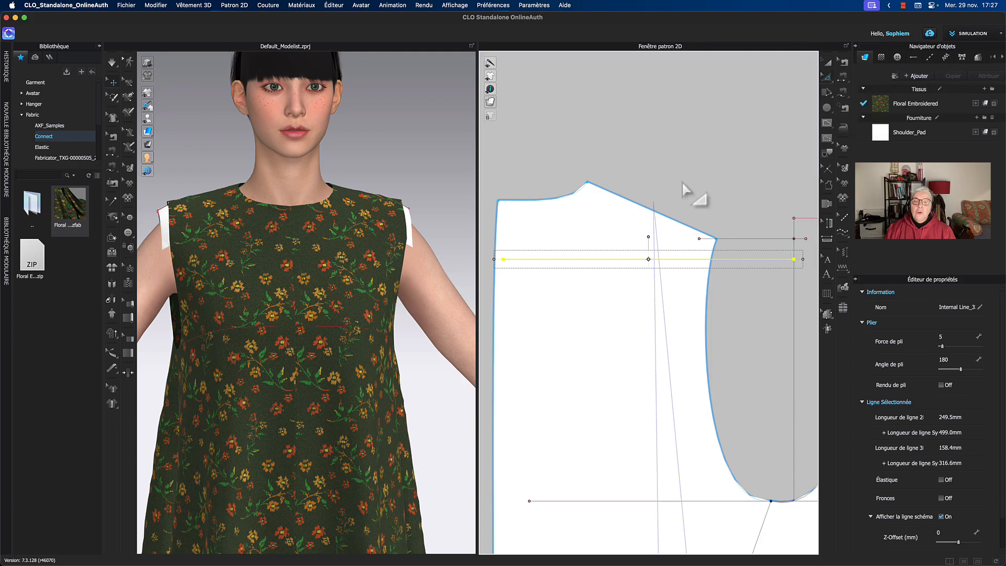
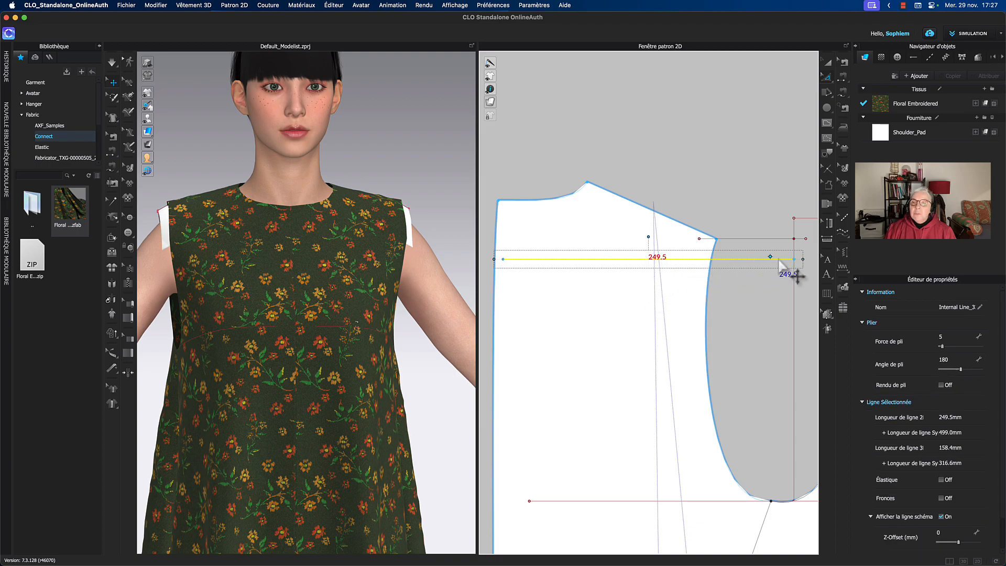
scroll(770, 309, down, 3)
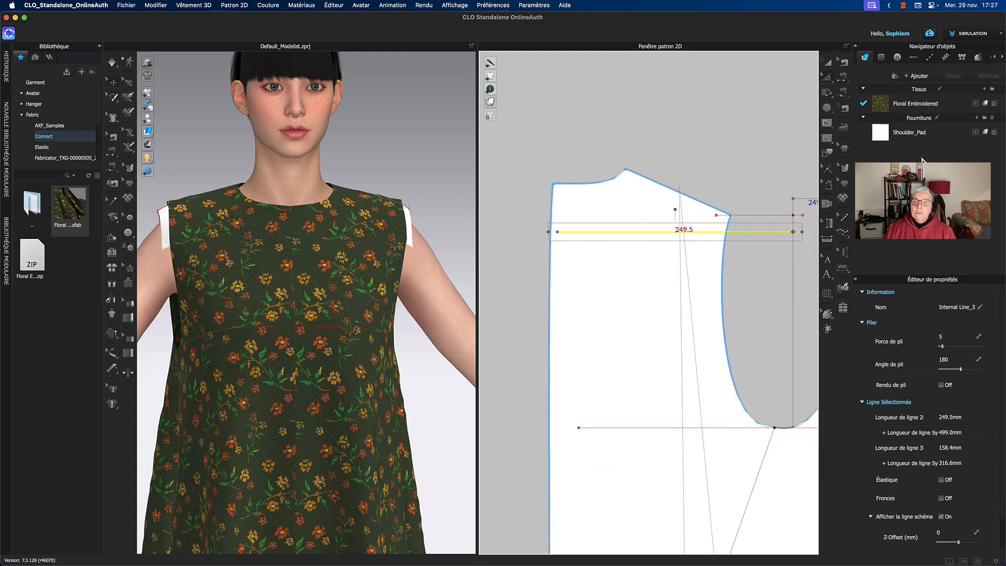
middle_drag(756, 287, 744, 302)
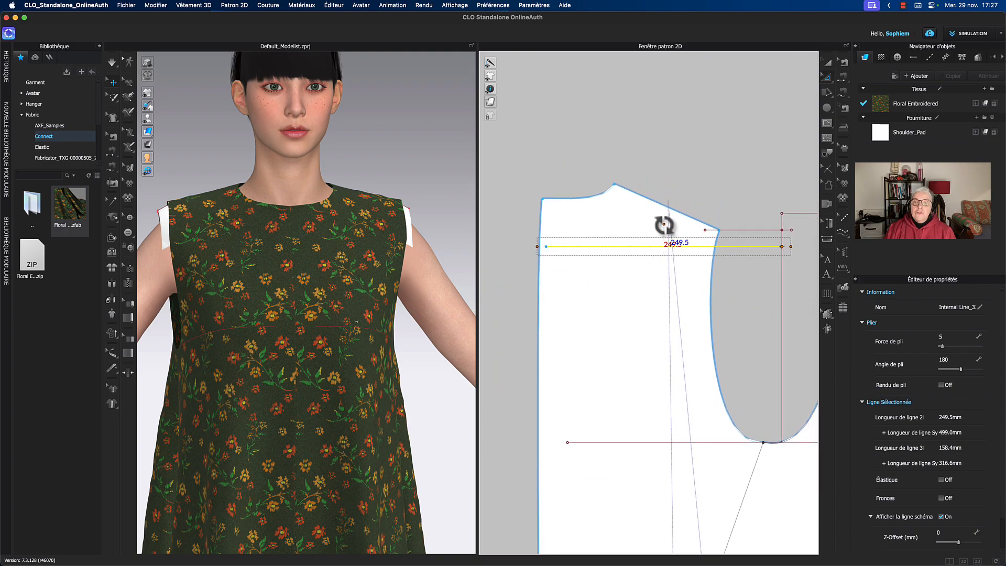
drag(664, 225, 701, 332)
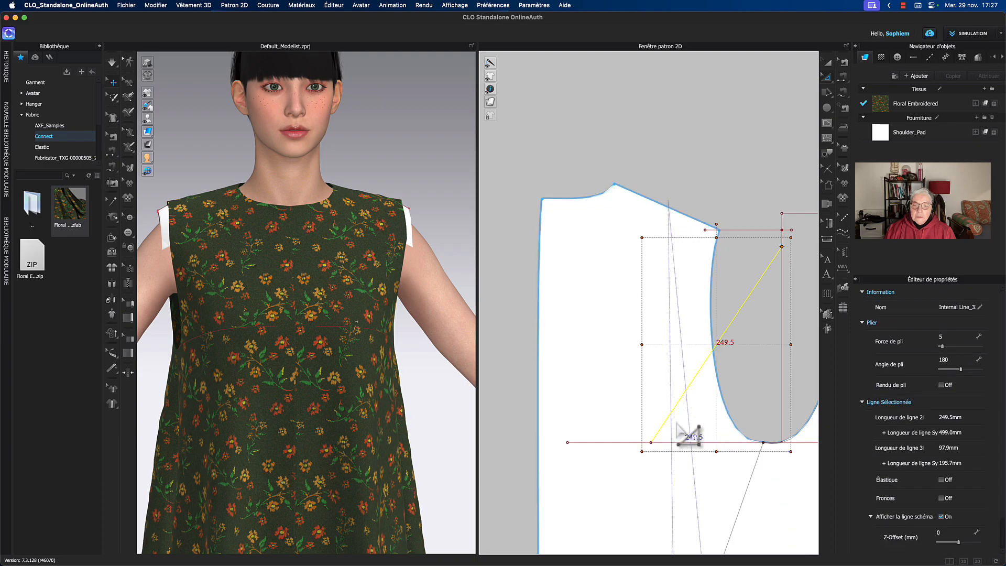
scroll(681, 435, down, 5)
scroll(678, 393, up, 5)
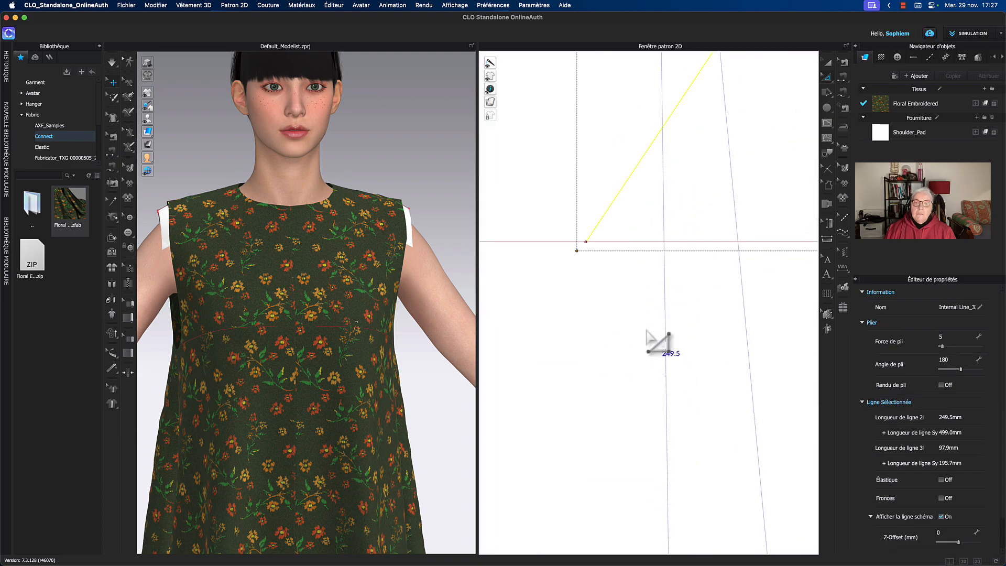
click(596, 242)
scroll(613, 332, down, 2)
scroll(785, 111, down, 5)
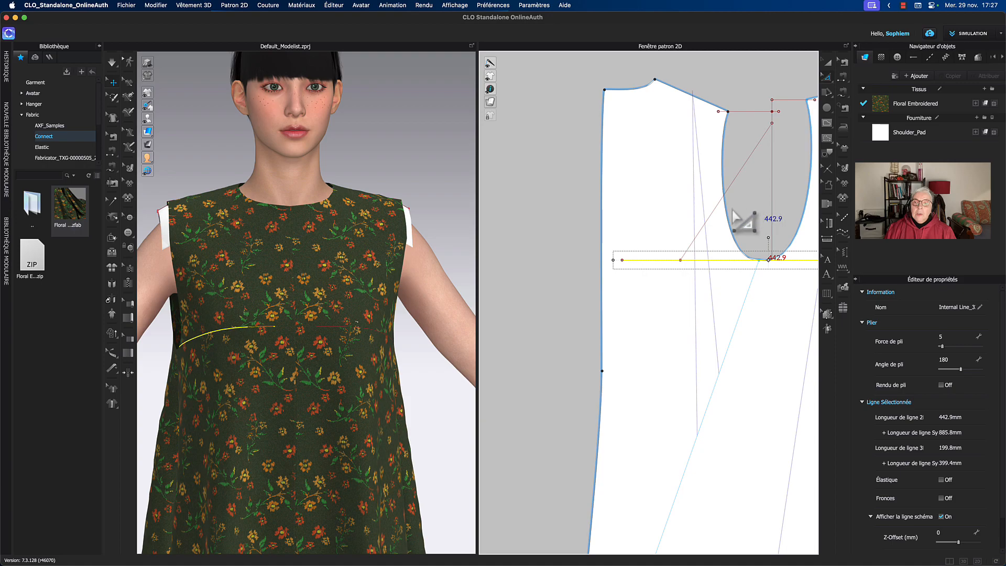
middle_drag(733, 212, 636, 257)
click(628, 111)
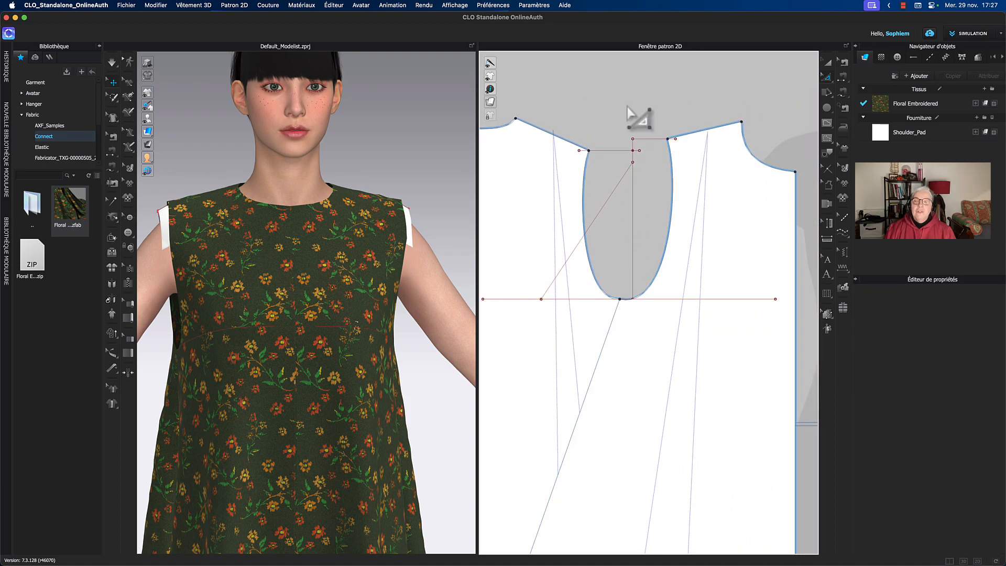
Measure the length of the front armhole curve
click(671, 252)
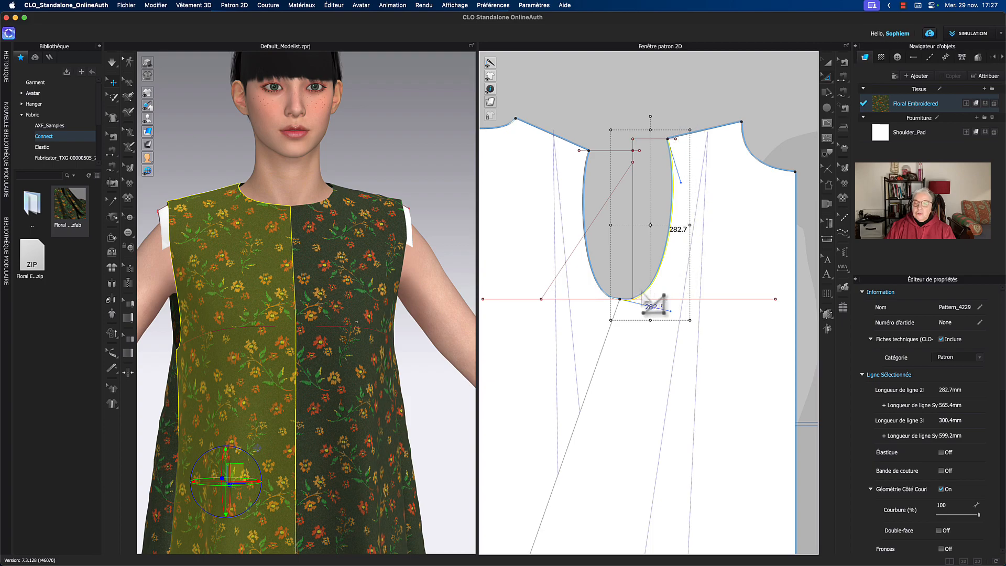
click(654, 198)
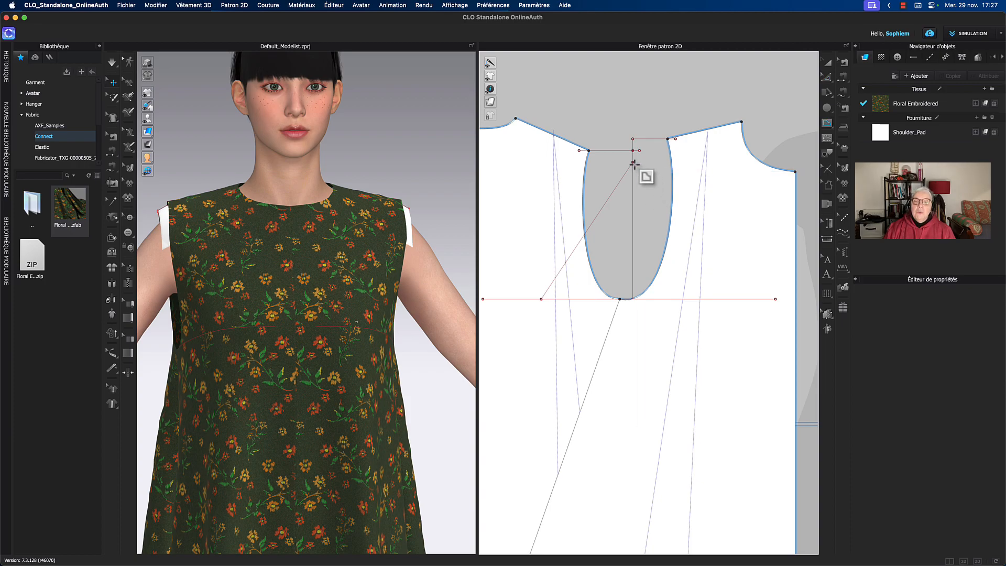
click(715, 166)
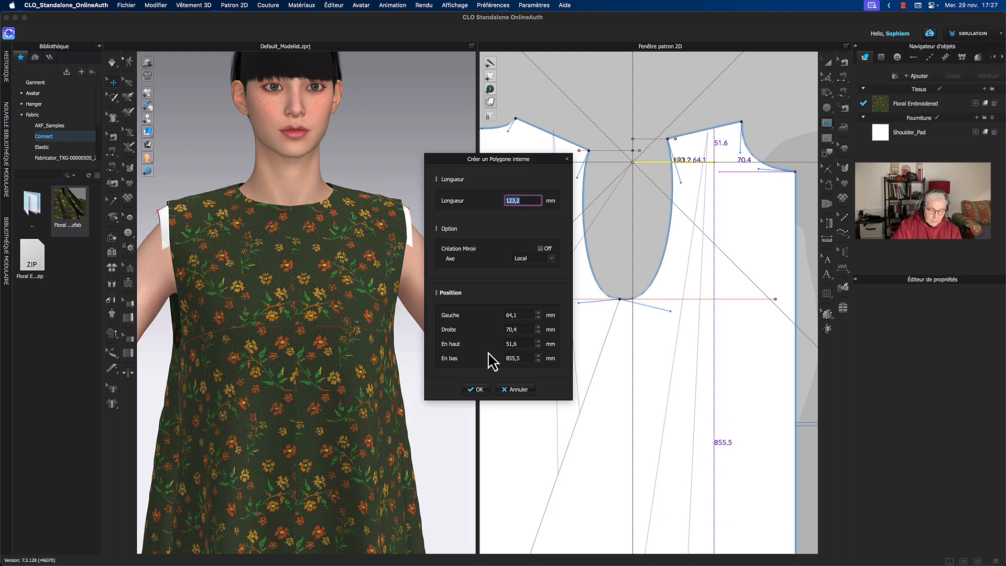
text(28)
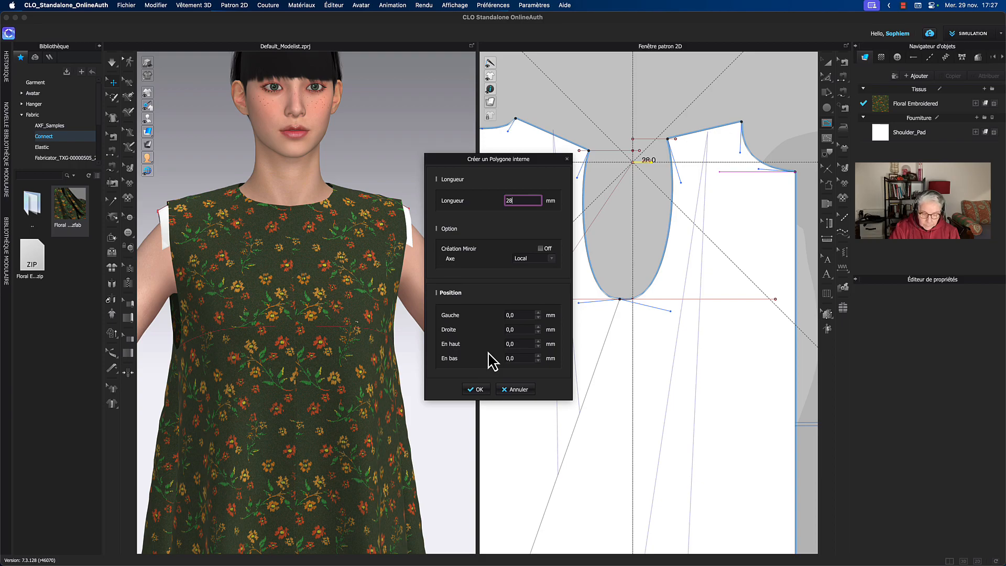
click(514, 394)
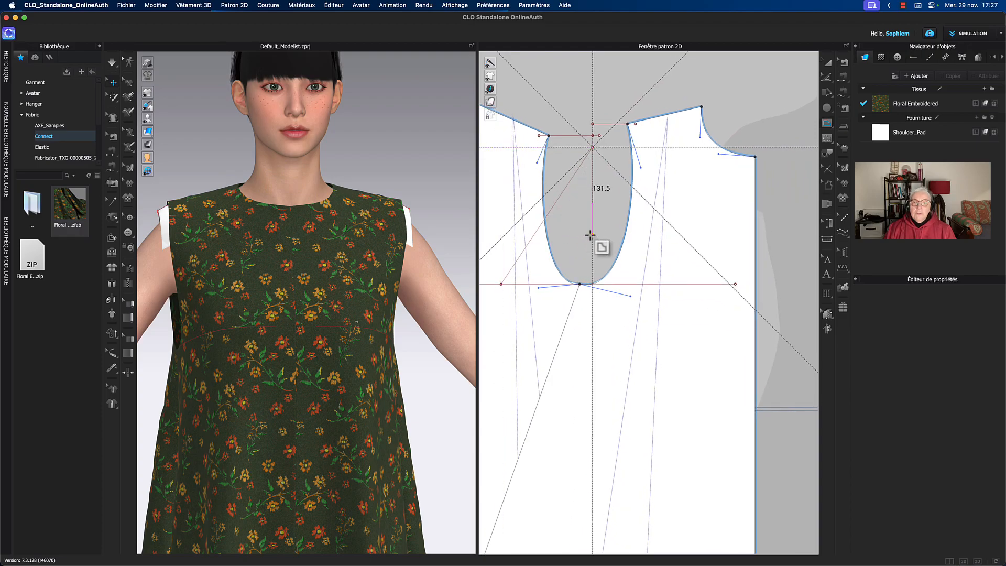
key(Escape)
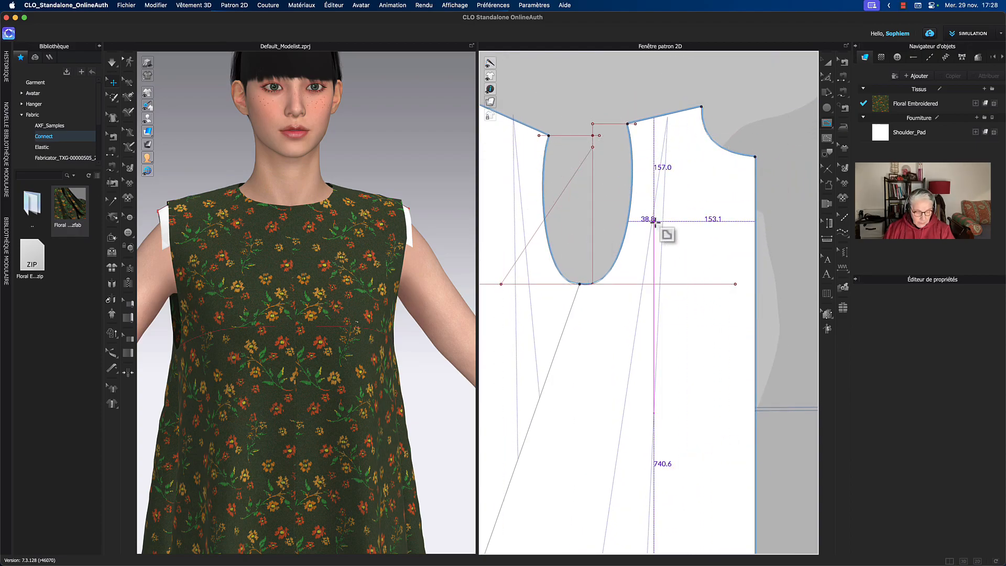
Check the front armhole curve's length again
key(z)
click(635, 240)
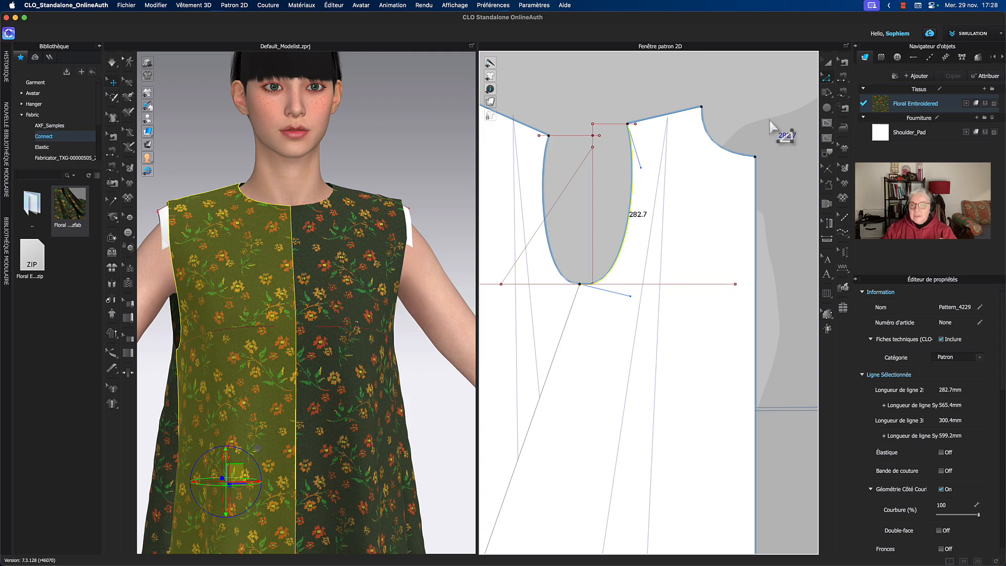
click(743, 128)
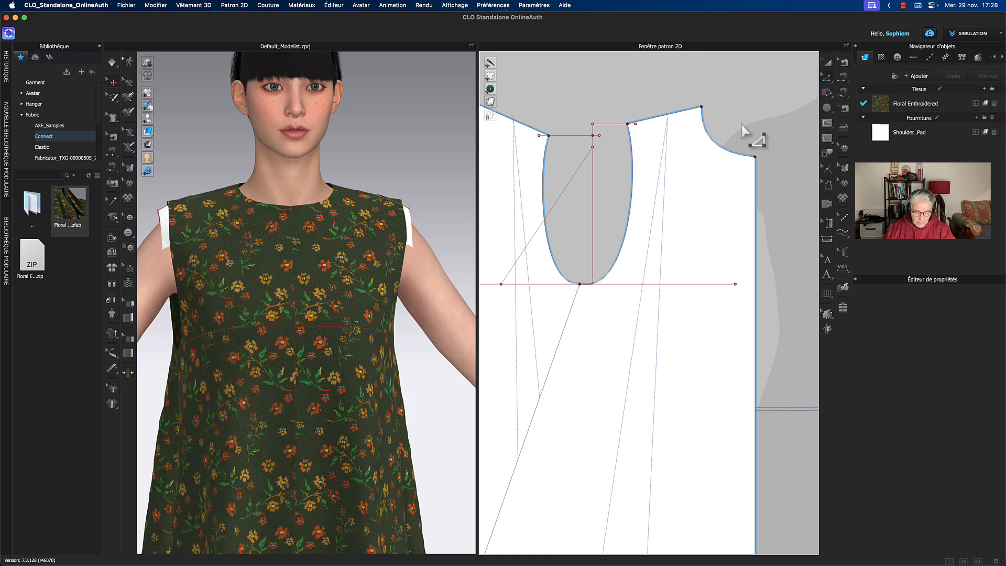
Try to draw a 282,7 mm horizontal internal line from the lower split point on the vertical armhole line across the front pattern
click(594, 147)
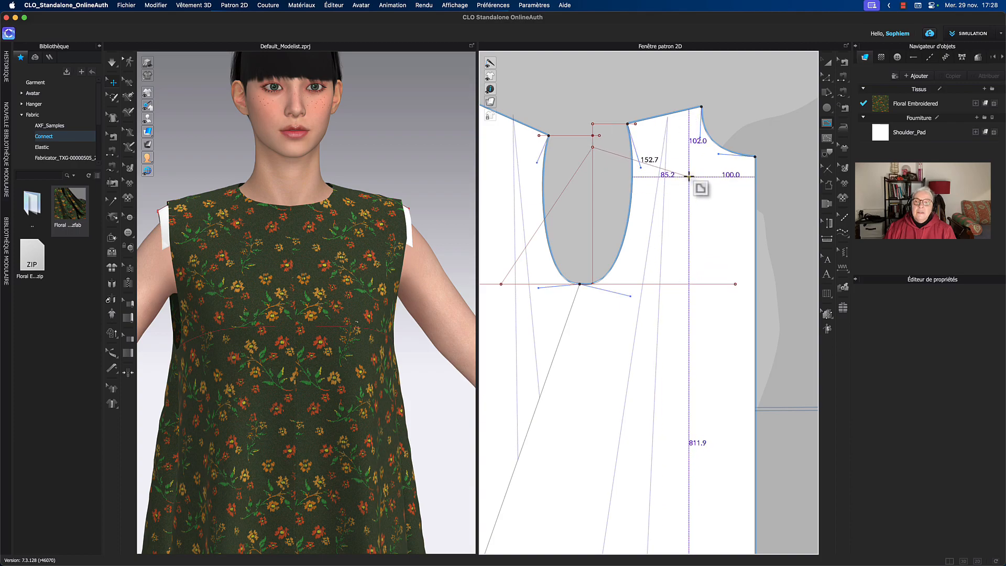
click(672, 147)
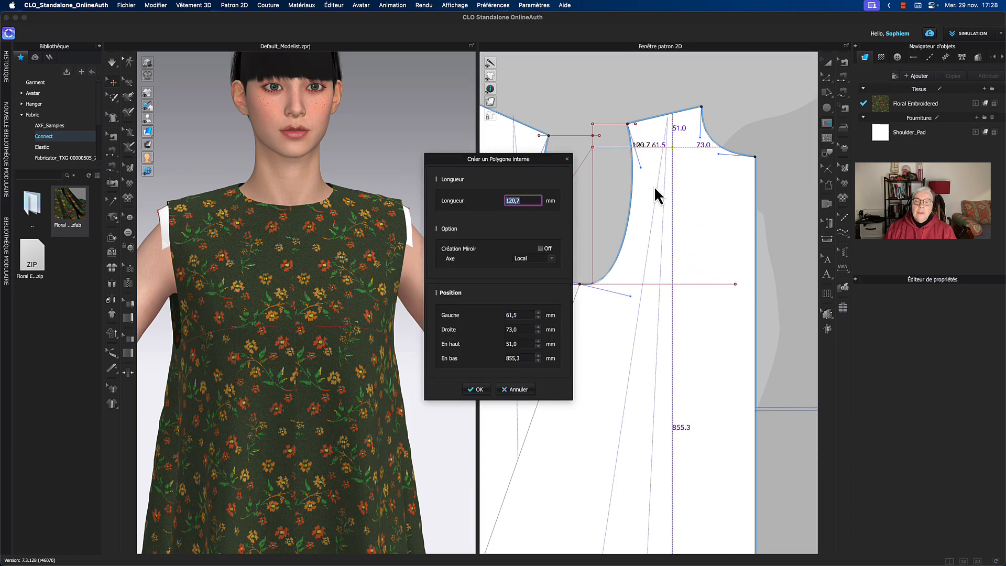
text(2)
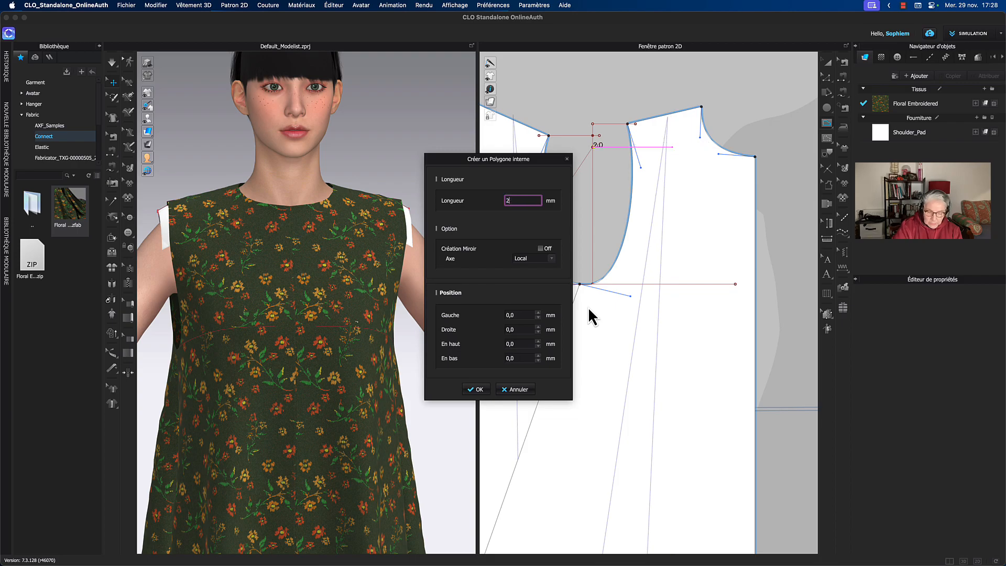
text(8)
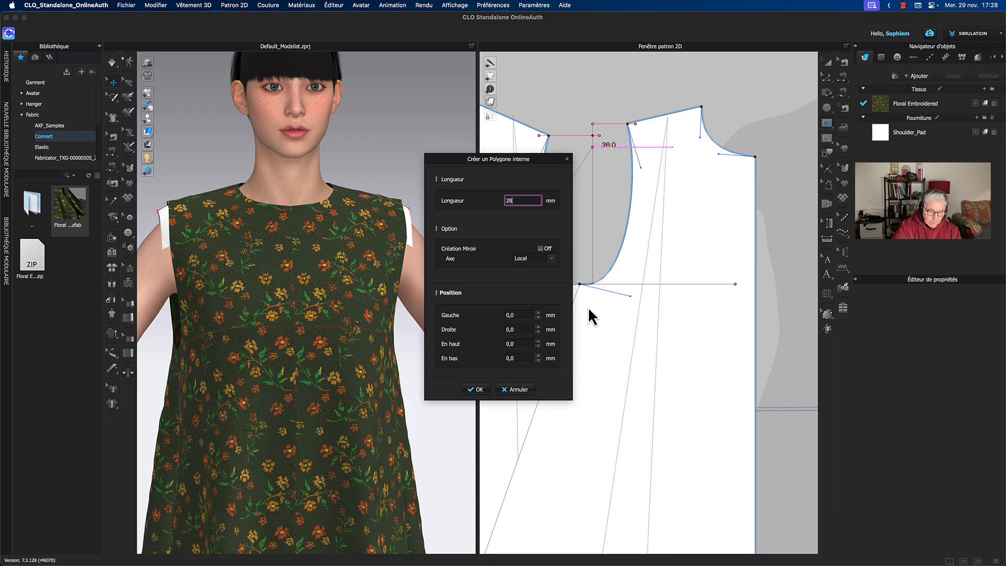
text(2,7)
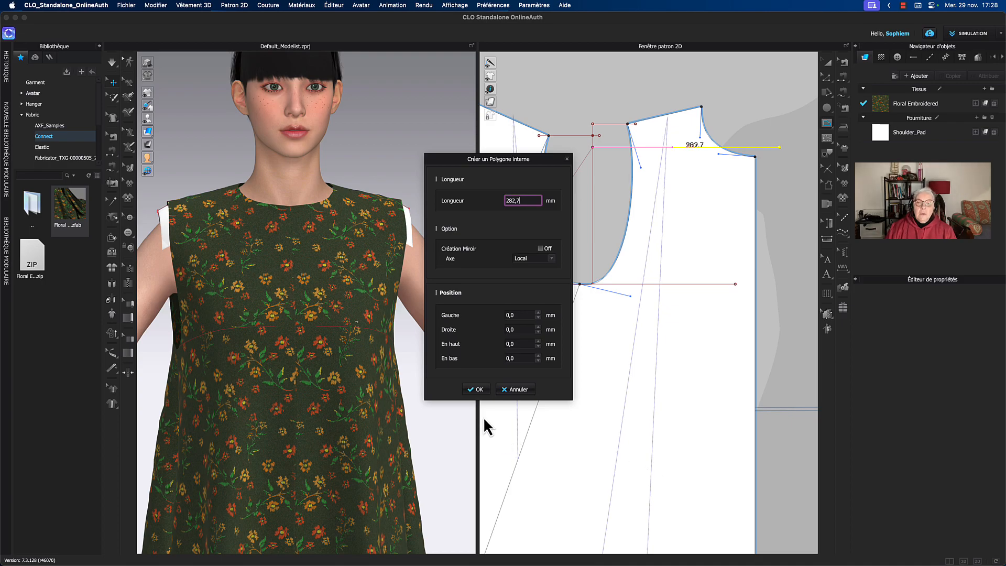
click(475, 390)
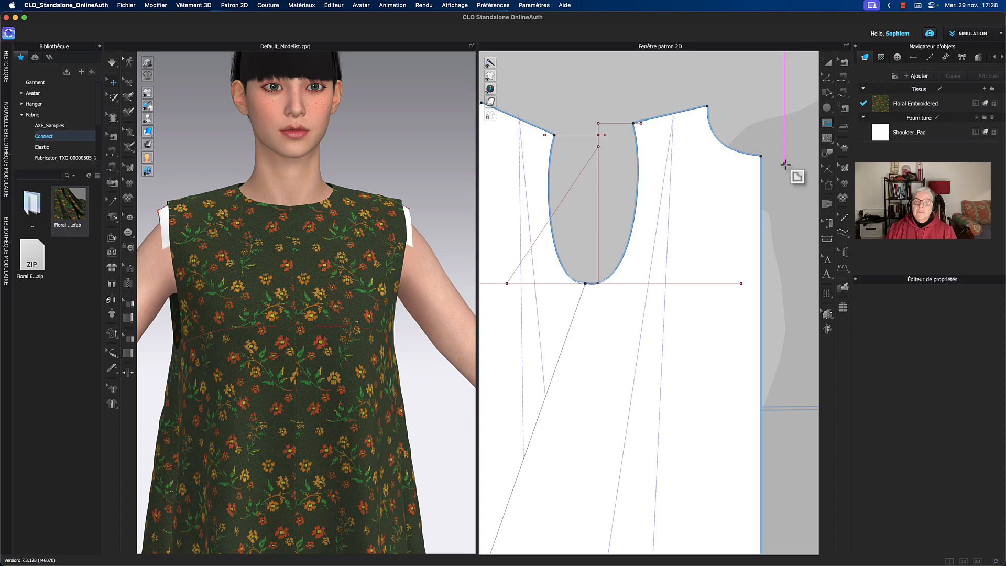
Try again to draw the front pattern's 282,7 mm horizontal internal line from the lower split point on the vertical armhole line
click(599, 149)
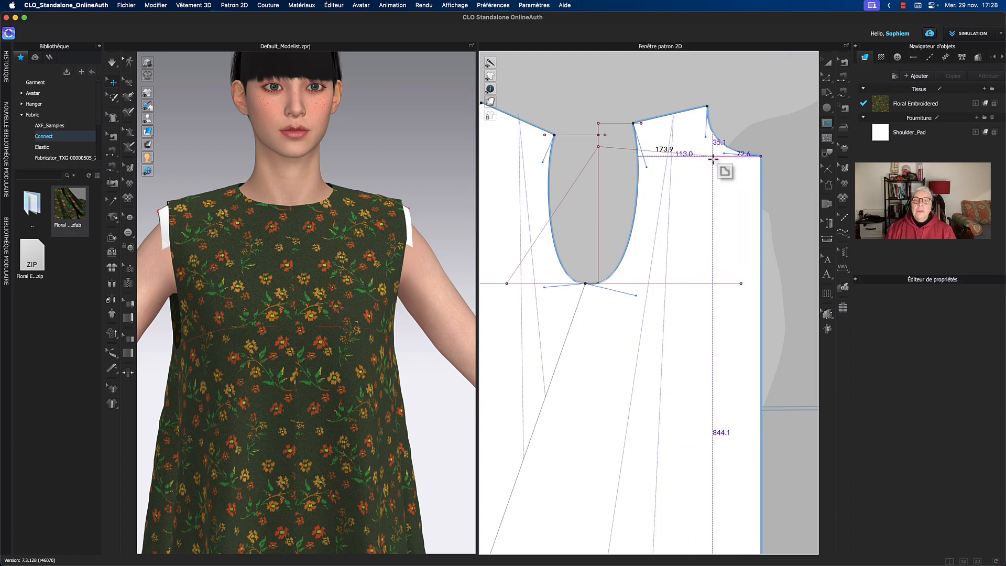
right_click(709, 148)
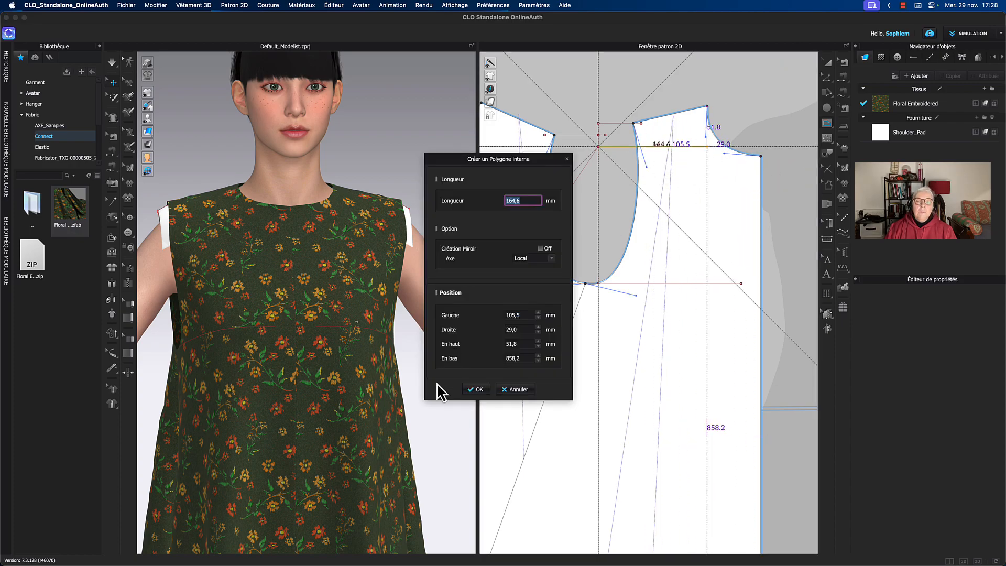
text(287)
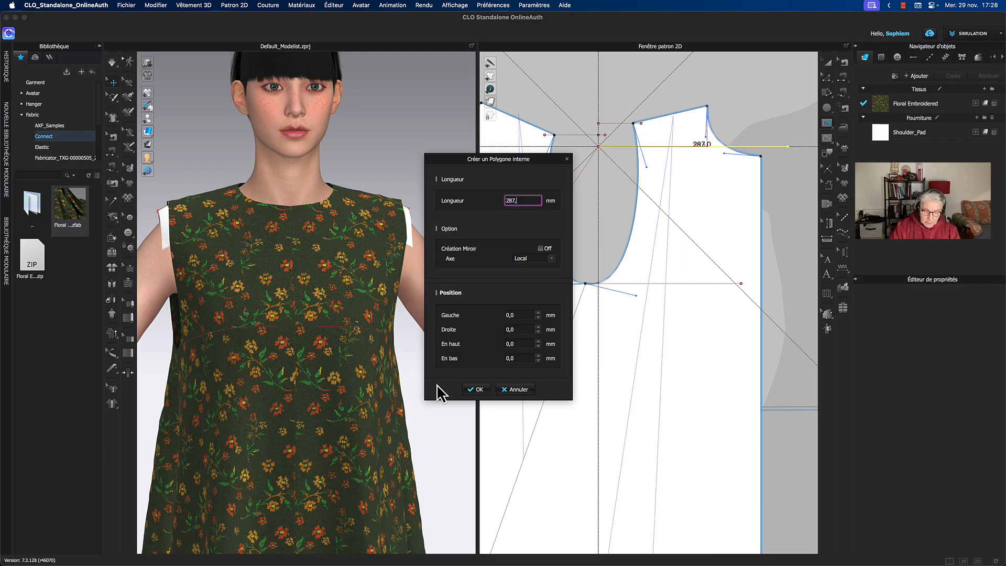
key(BackSpace)
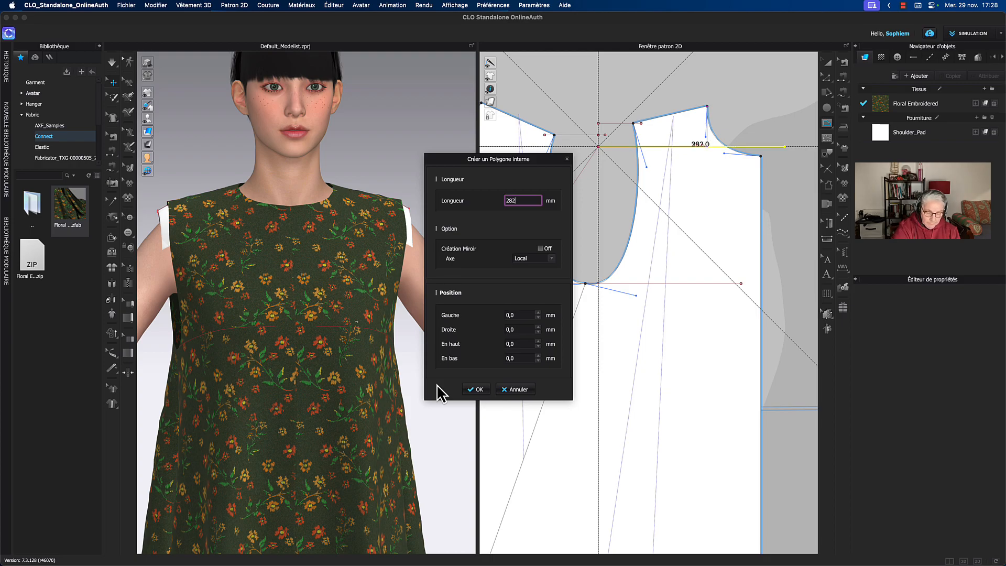
text(2,7)
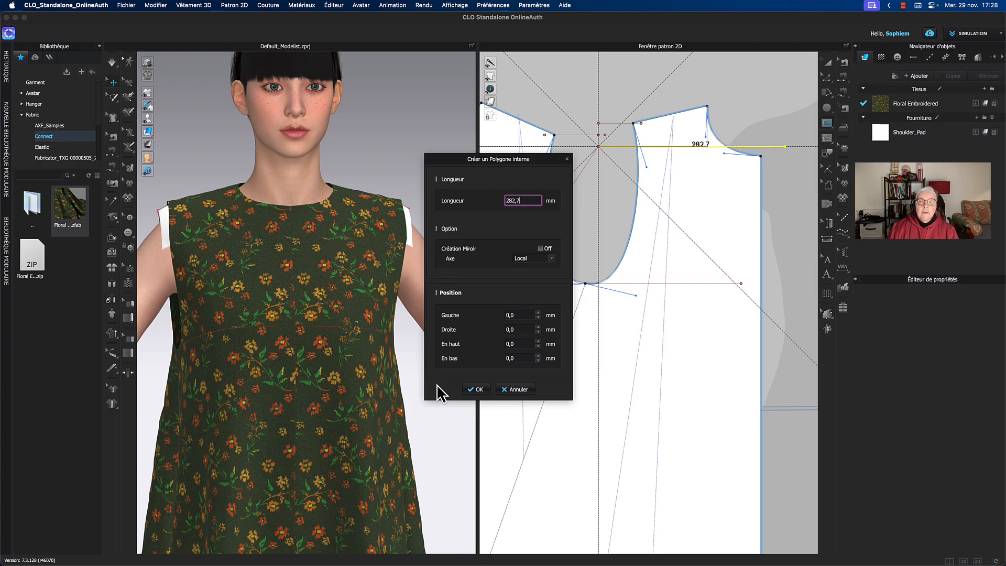
click(474, 389)
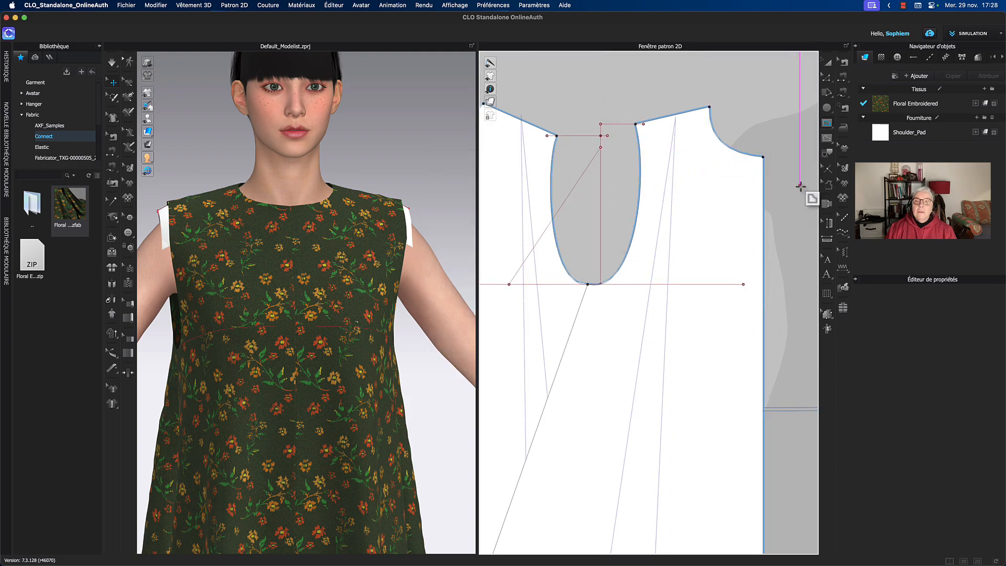
Draw a short horizontal internal line from the lower split point toward the front pattern and change its length to 282,7 mm
click(601, 148)
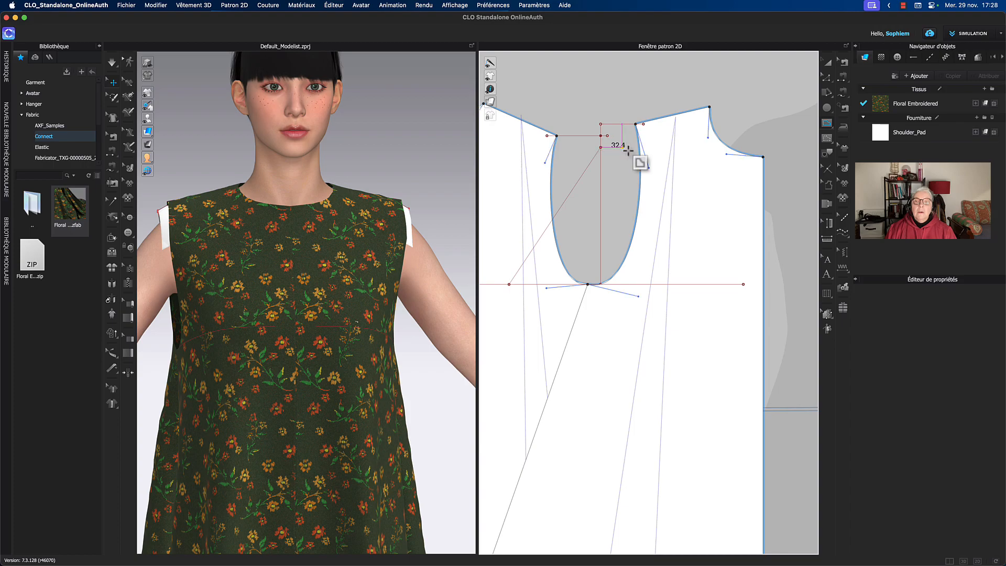
double_click(675, 148)
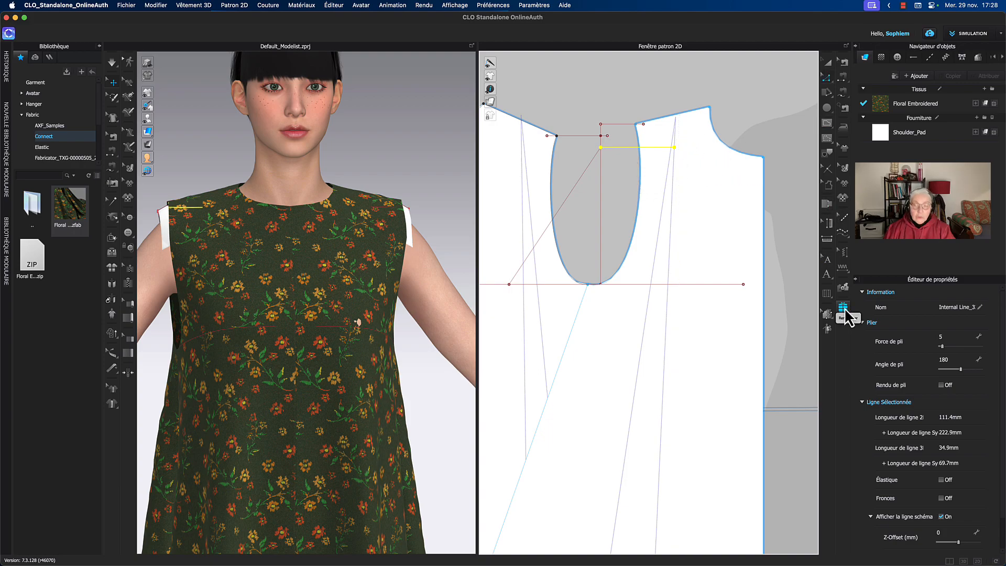
right_click(647, 150)
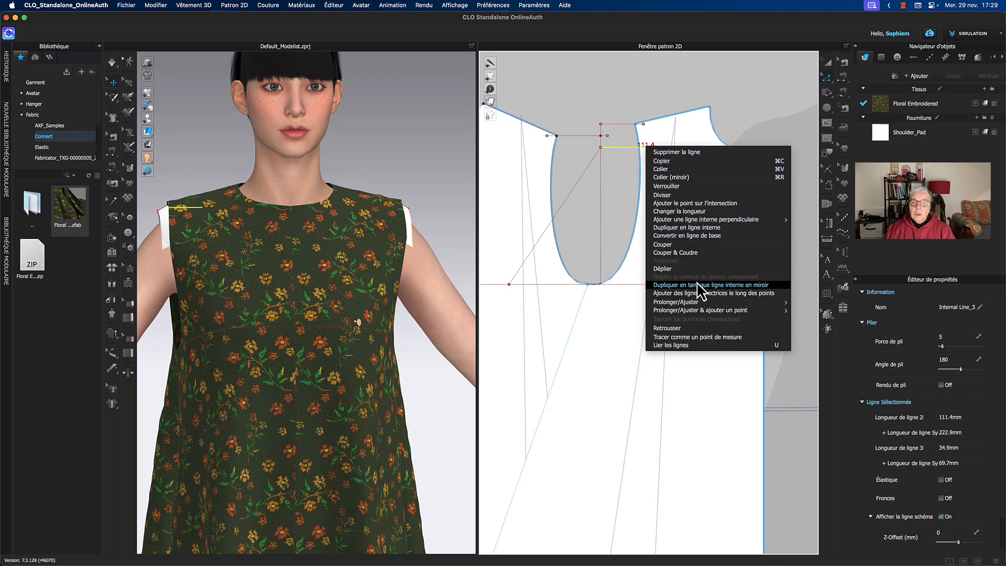
mouse_move(702, 303)
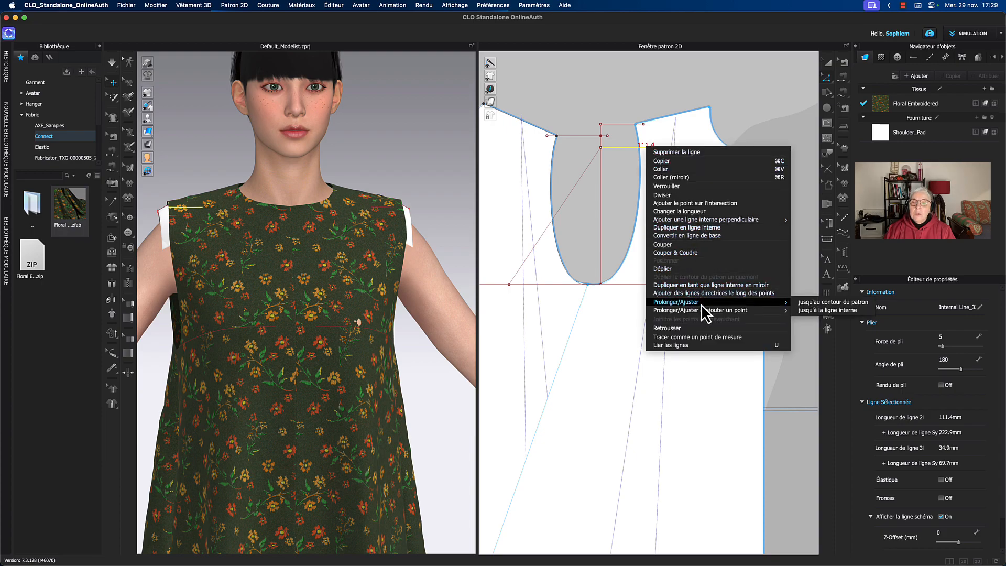
click(702, 211)
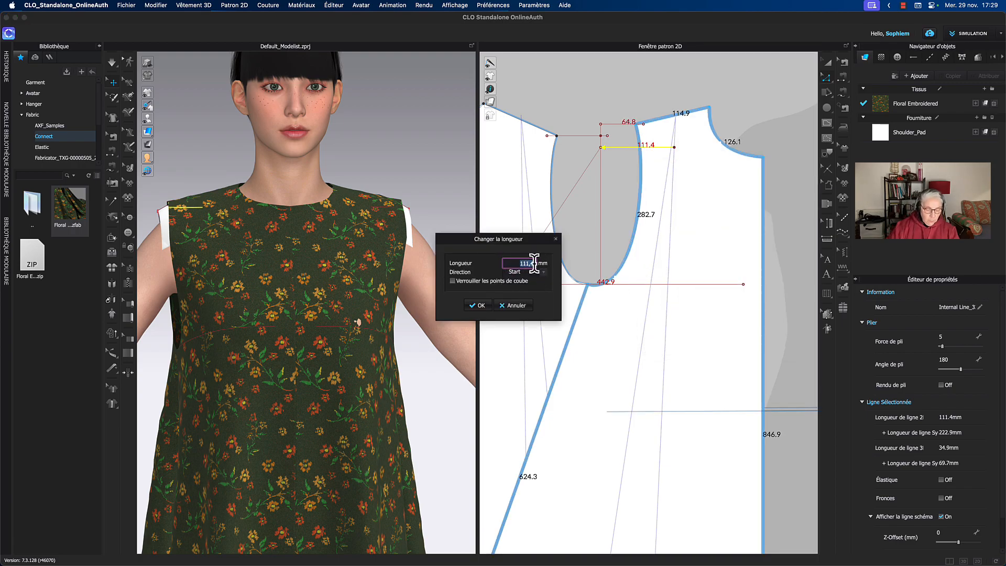
text(28)
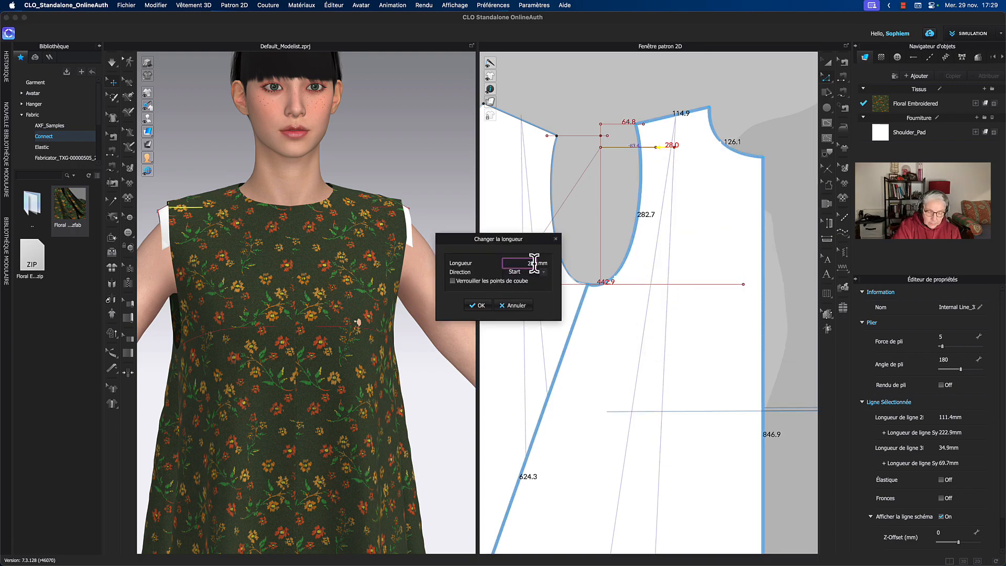
text(2)
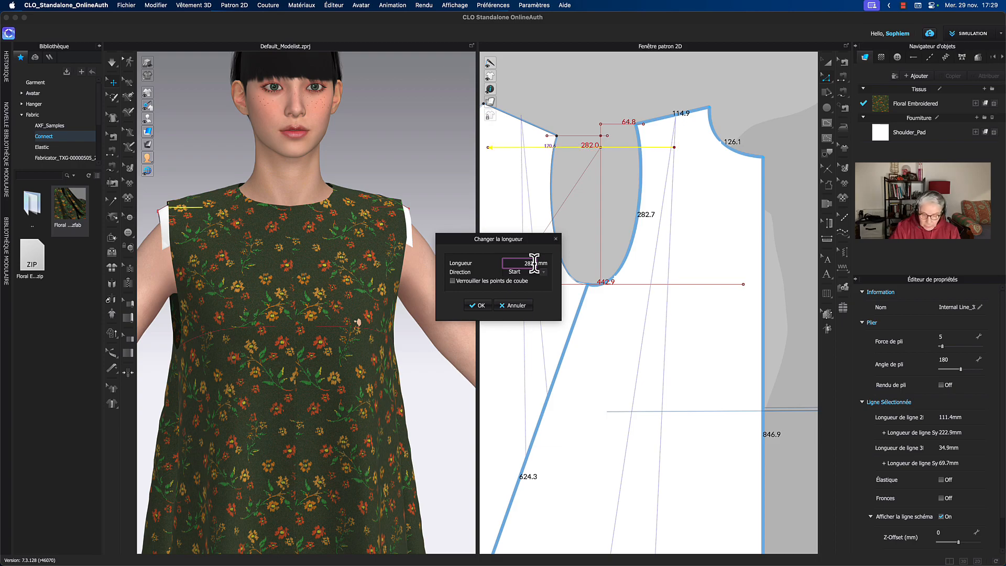
text(,7)
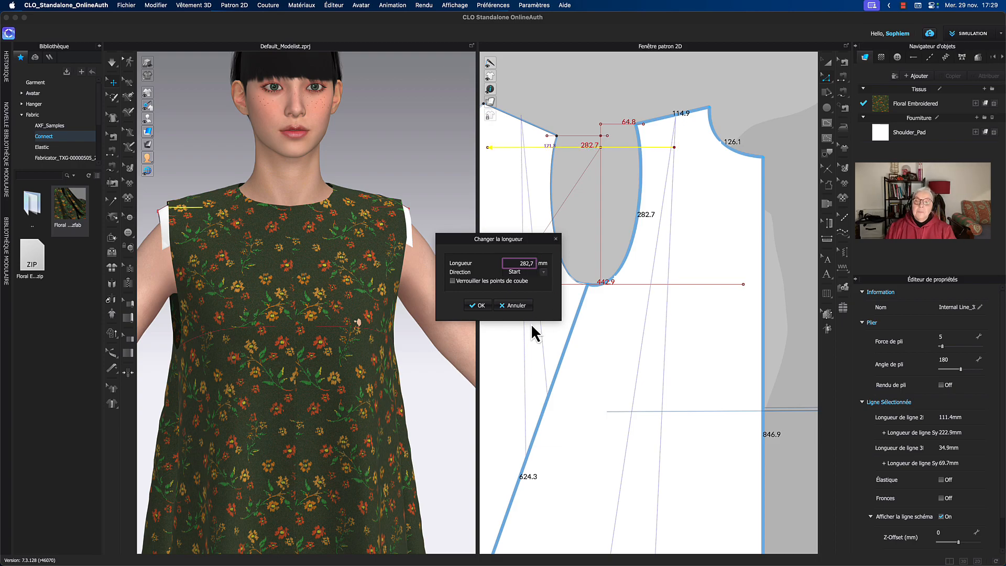
click(481, 306)
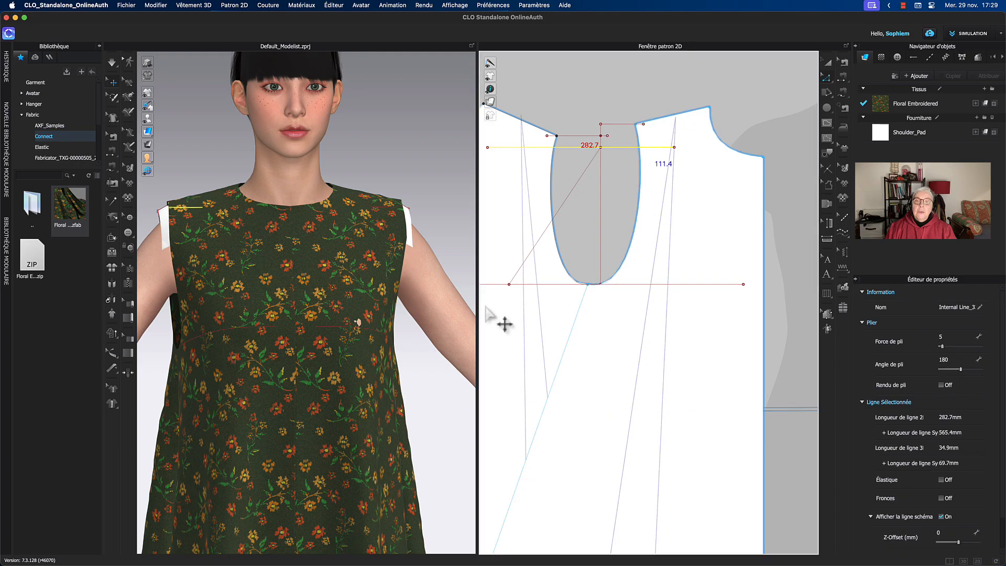
Move the 282,7 mm line horizontally toward the front so its armhole end meets the lower split point
click(829, 62)
click(647, 143)
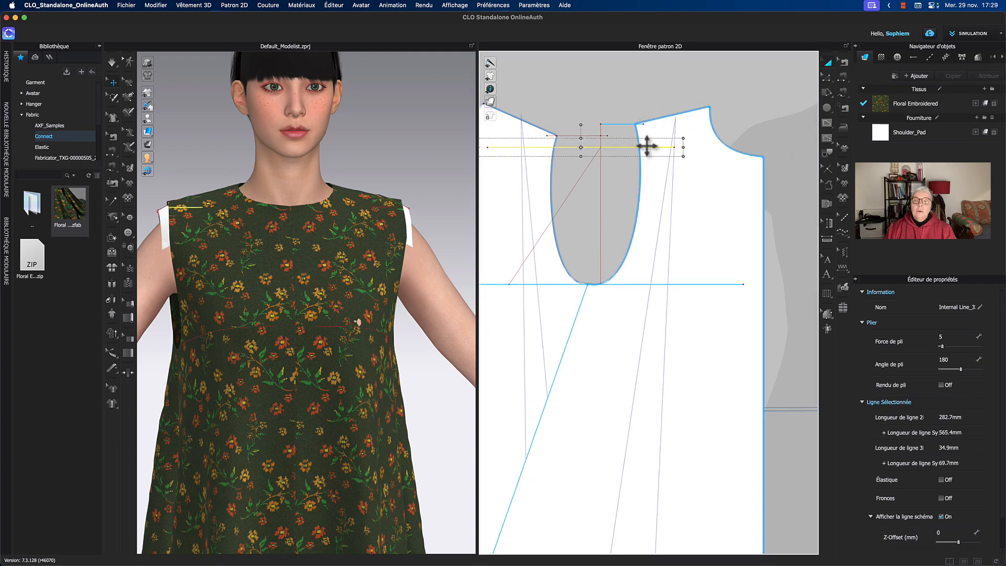
drag(638, 148, 749, 150)
click(788, 110)
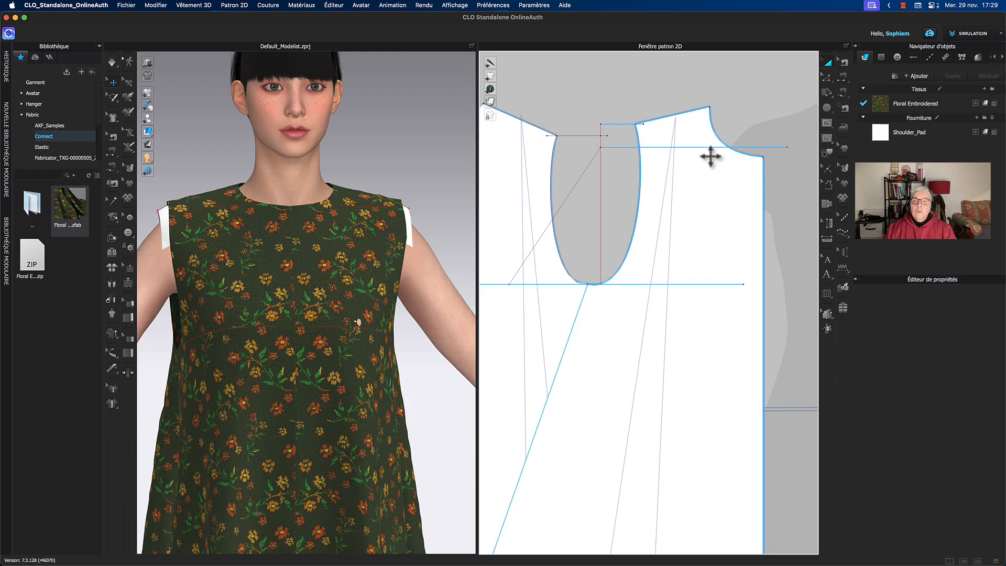
Rotate the 282,7 mm line about its armhole end until its free end meets the underarm line on the front pattern
click(707, 148)
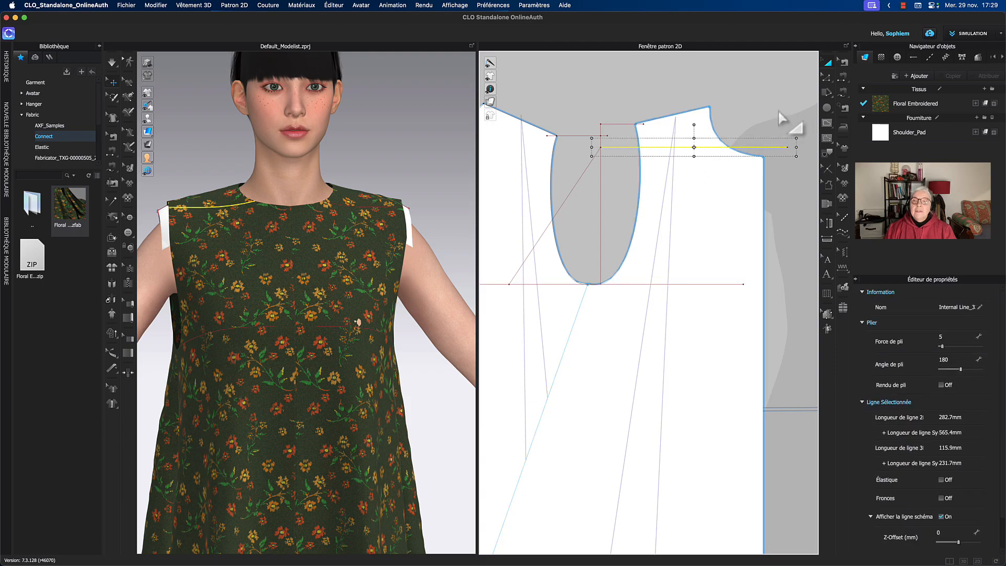
click(829, 81)
click(857, 87)
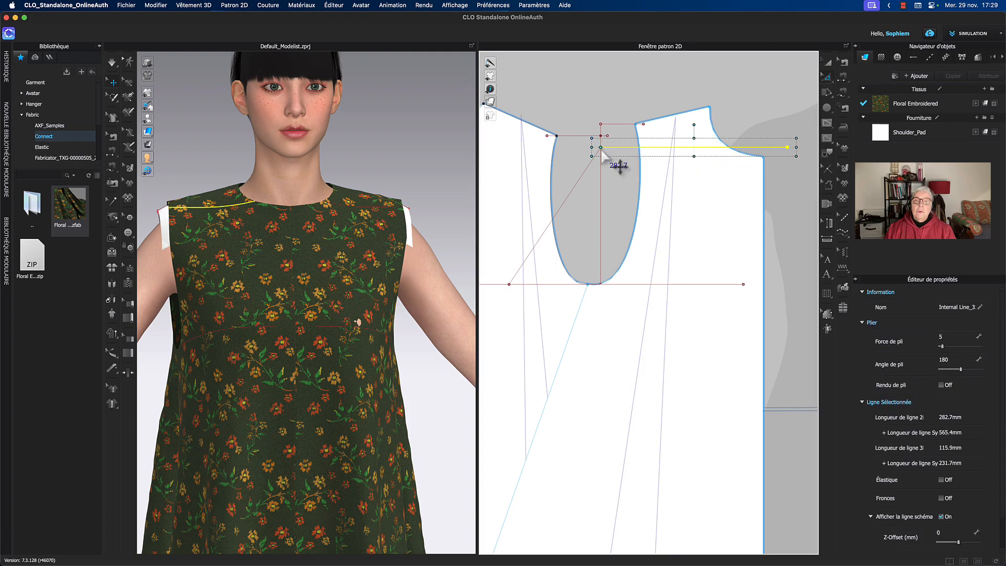
drag(694, 126, 784, 299)
click(828, 63)
middle_drag(723, 108, 781, 99)
click(753, 92)
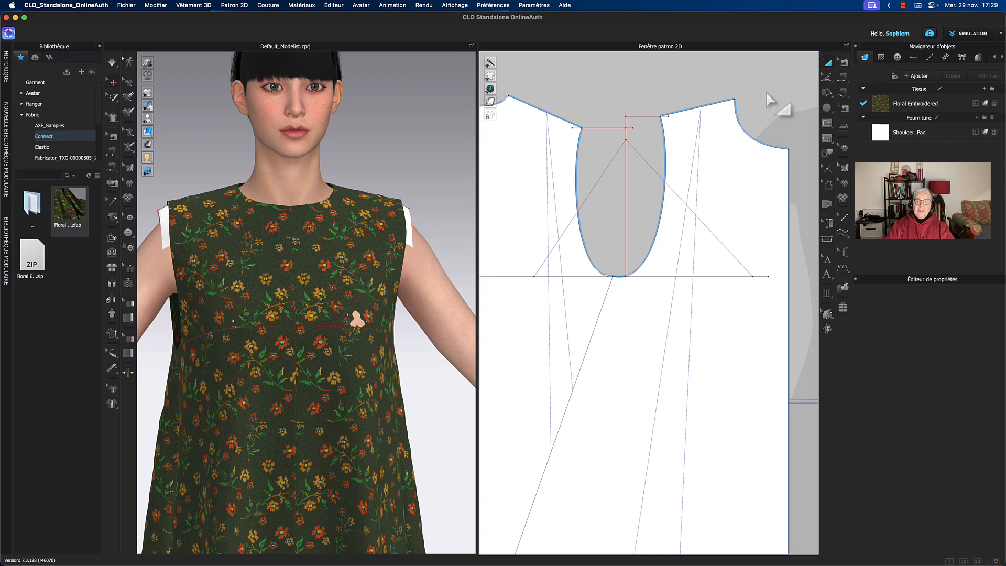
Check the lengths of the back and front slanted guide lines
click(596, 187)
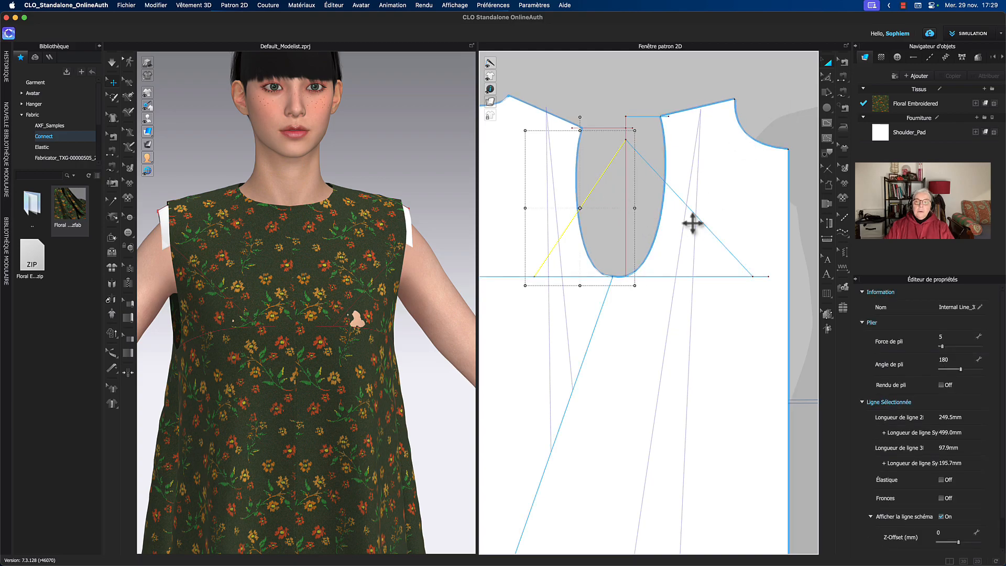
click(714, 236)
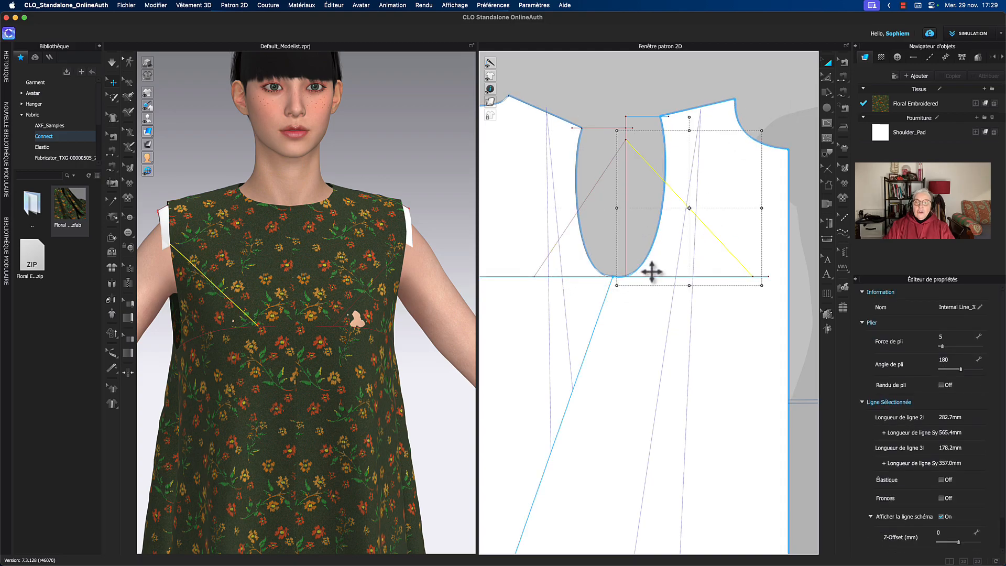
click(796, 302)
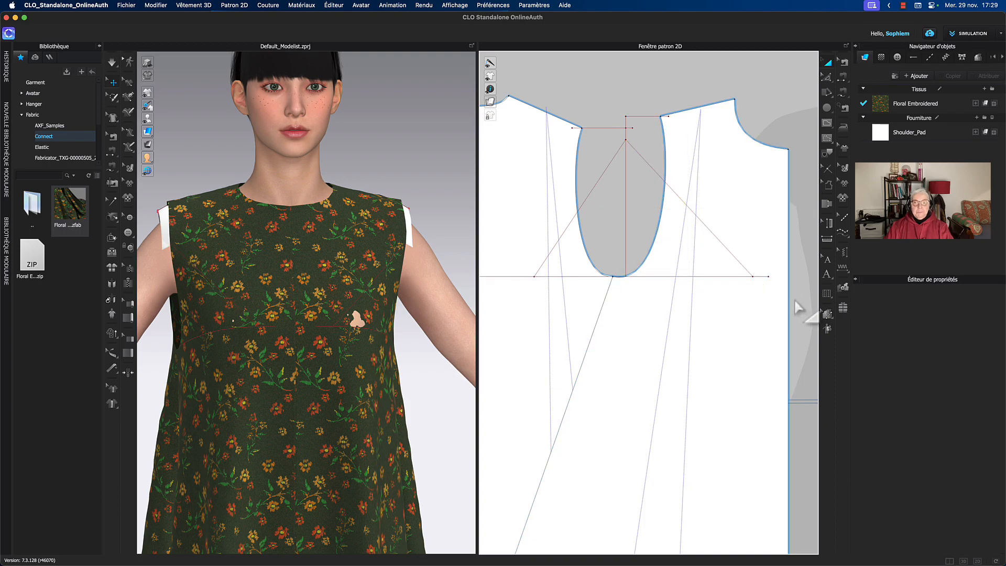
right_drag(797, 302, 792, 289)
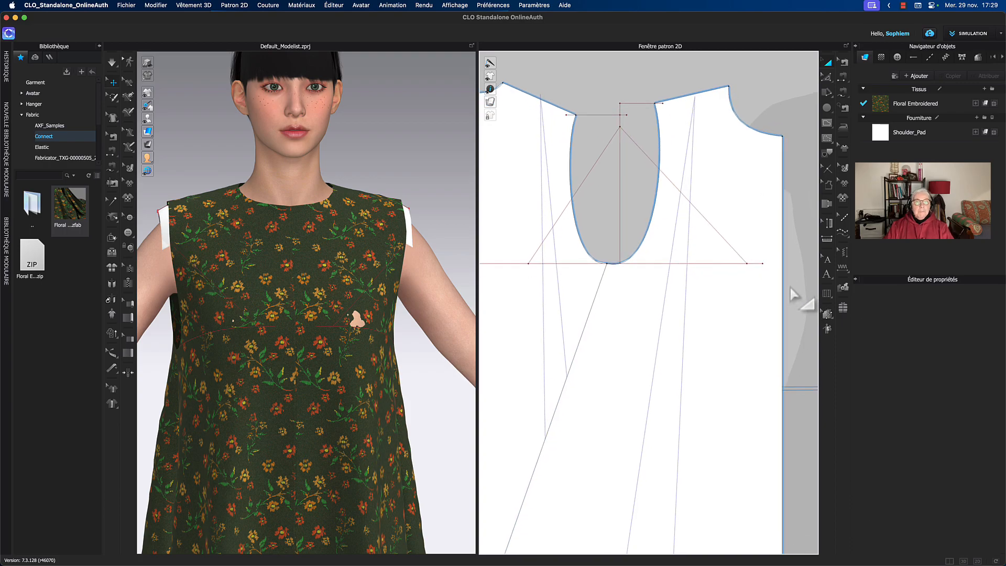
click(902, 5)
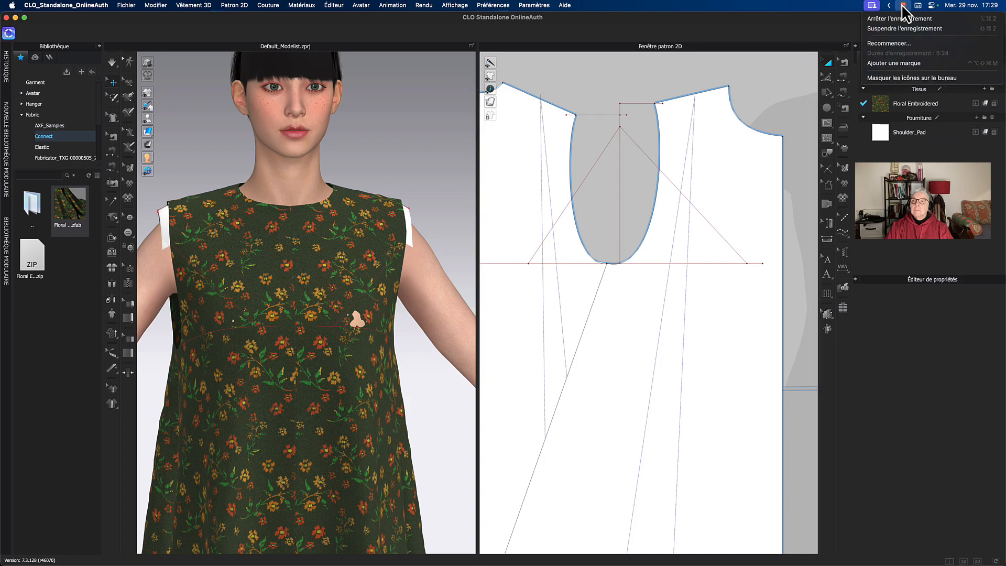
click(895, 31)
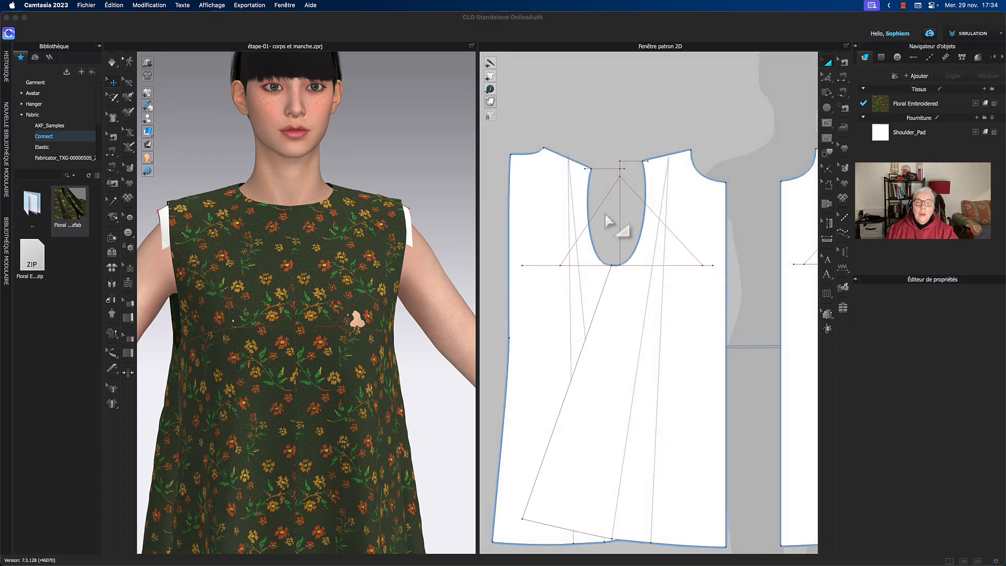
click(600, 215)
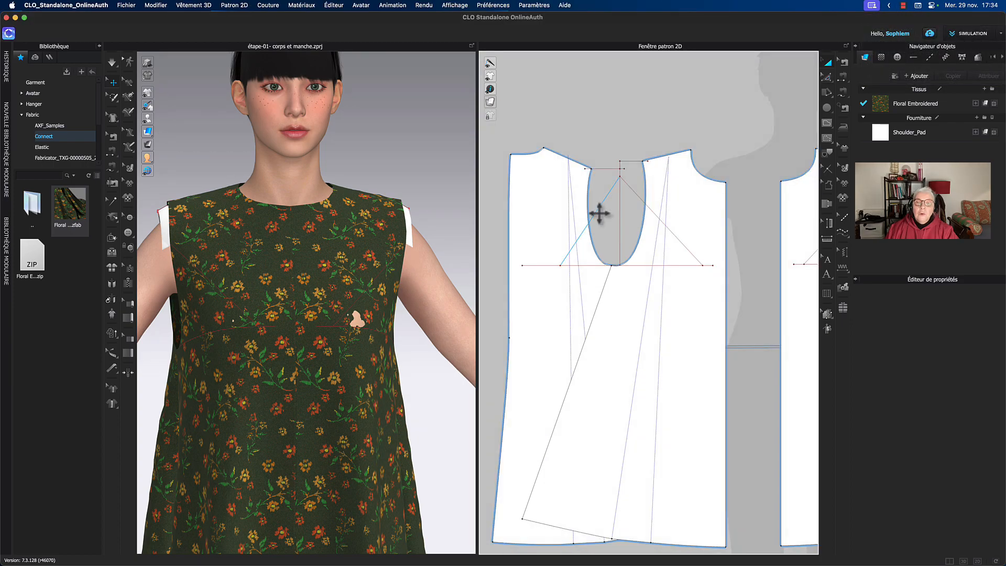
click(599, 214)
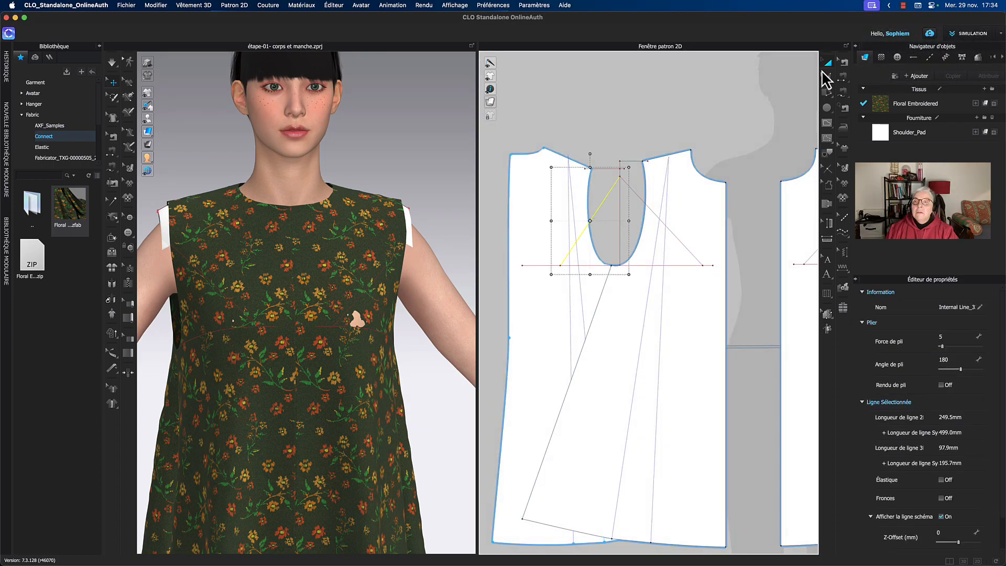
right_click(604, 210)
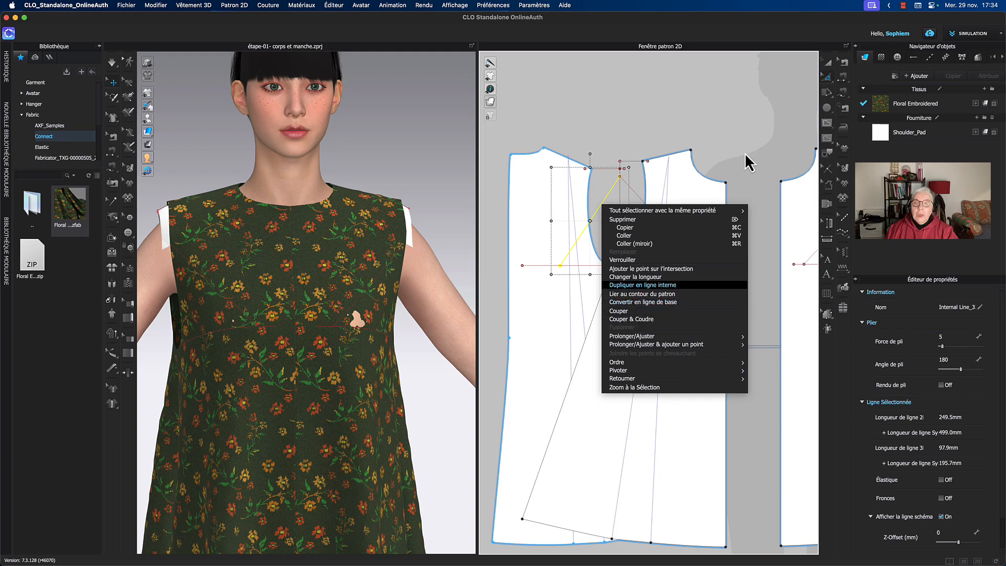
click(767, 109)
Divide the back slanted guide line uniformly into 2 segments
click(826, 78)
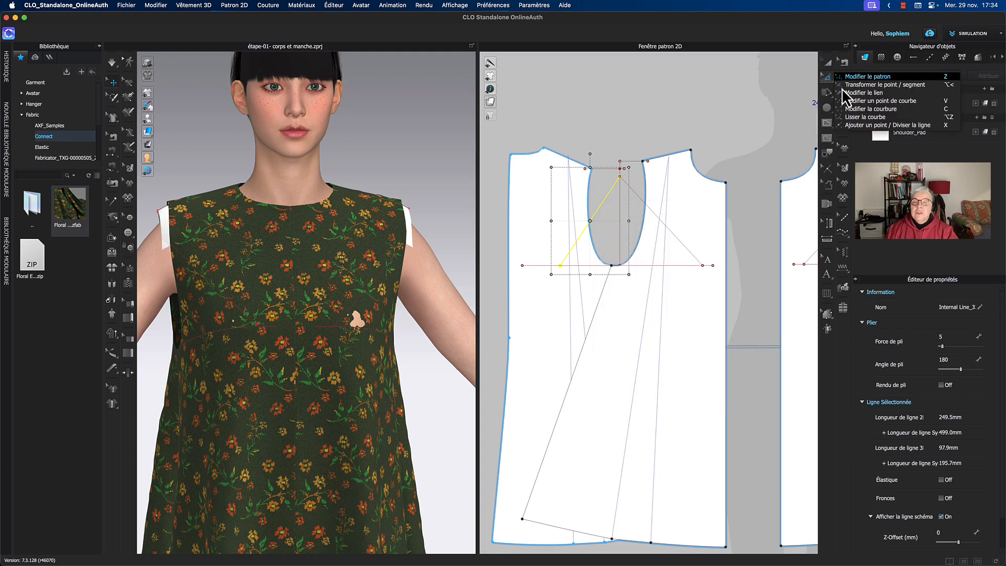
click(831, 76)
right_click(598, 222)
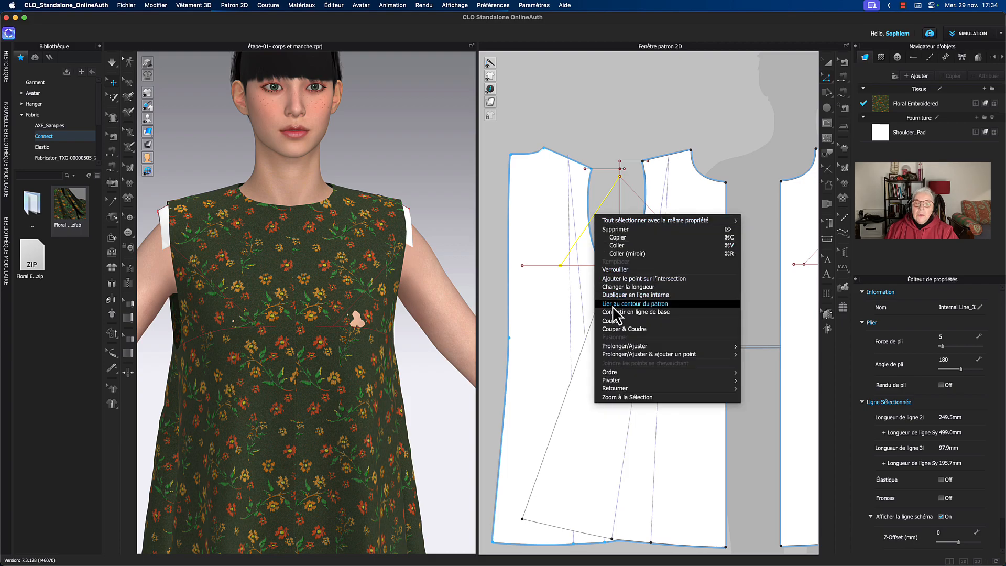
click(617, 153)
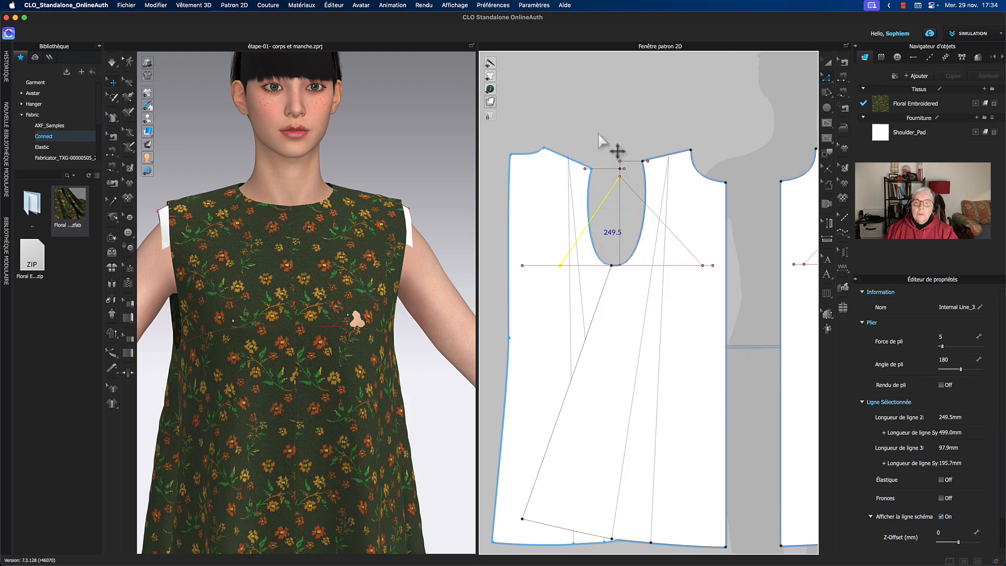
right_click(600, 209)
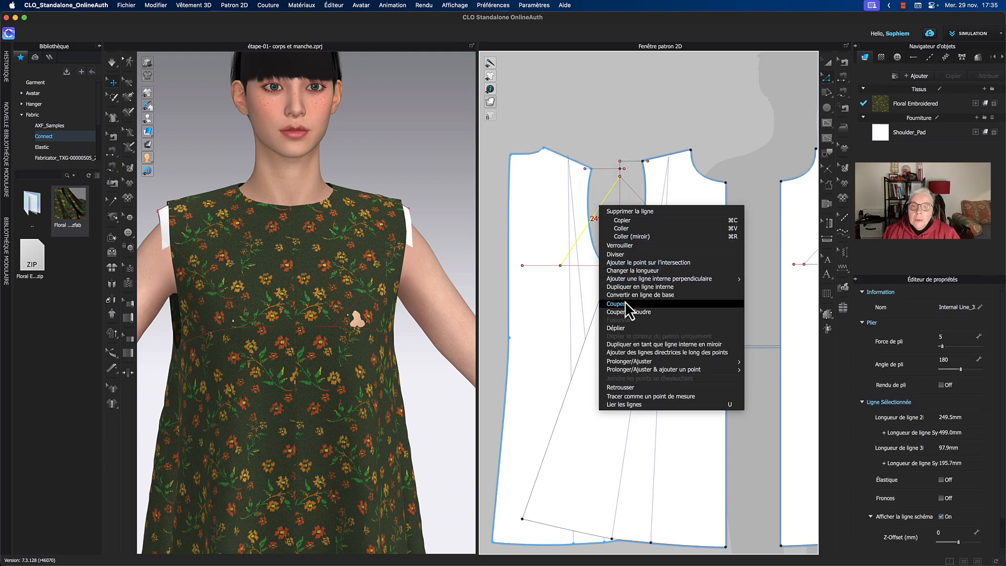
click(610, 254)
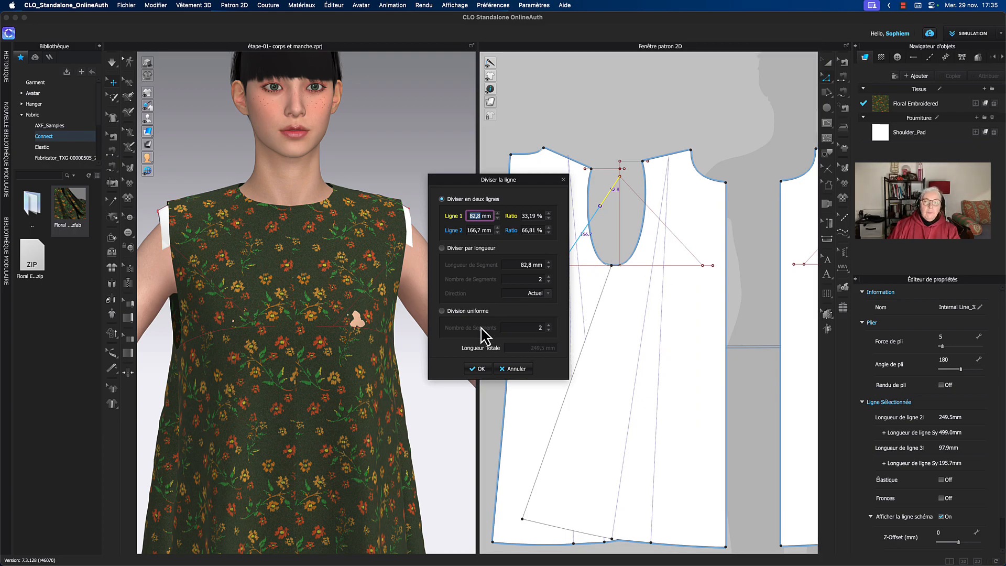
click(441, 311)
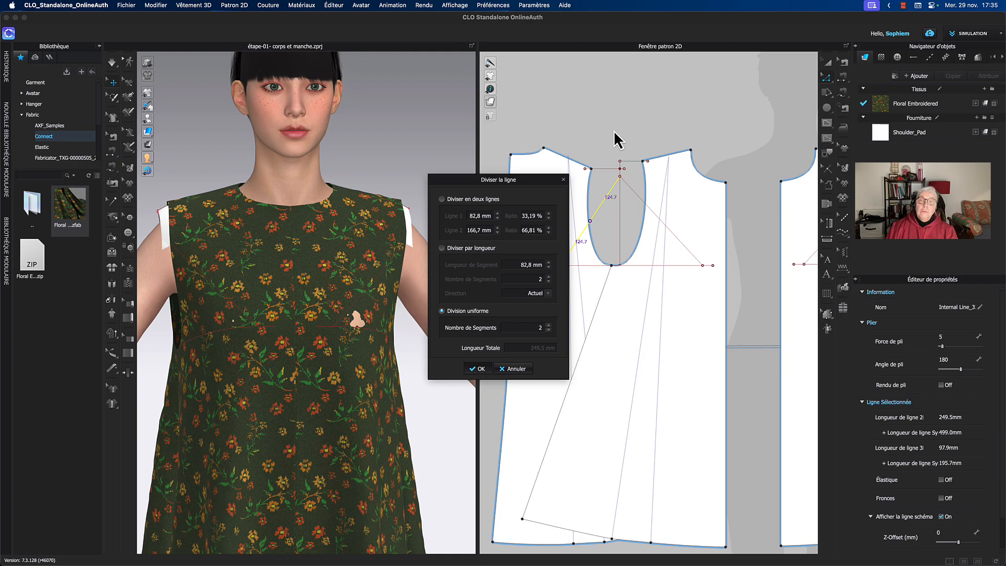
key(Return)
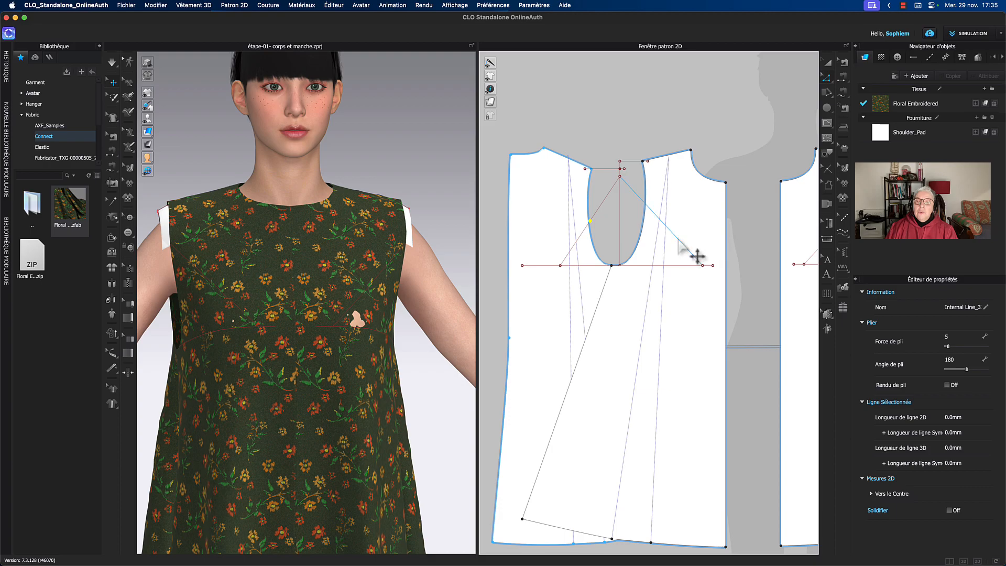
Divide the front slanted guide line uniformly into 3 segments
right_click(679, 242)
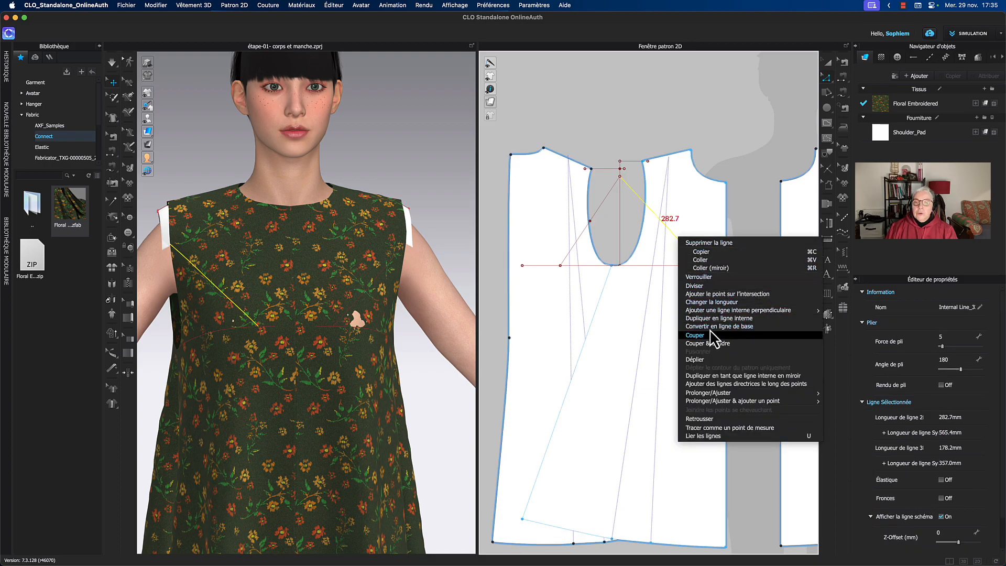
click(696, 287)
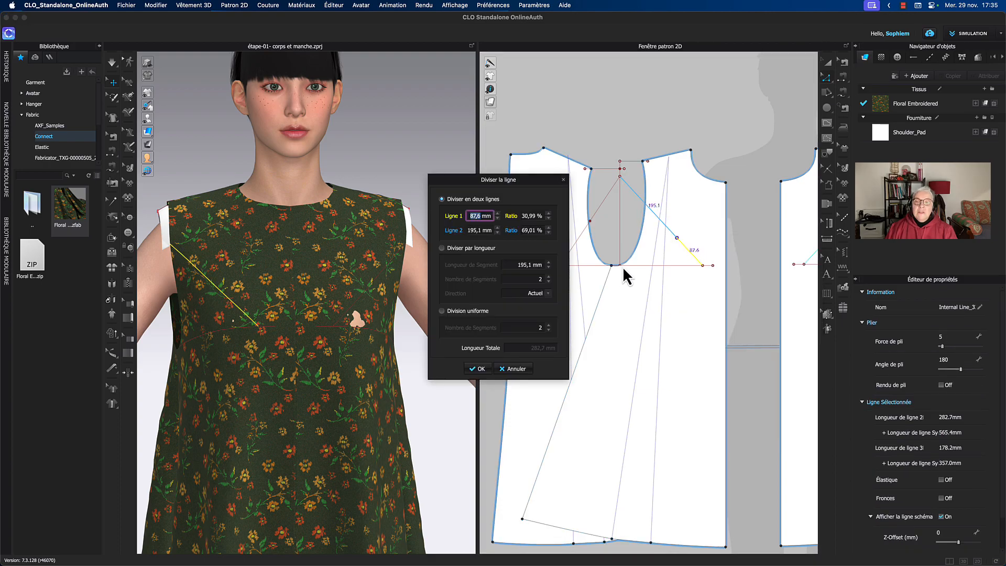
click(442, 311)
click(549, 325)
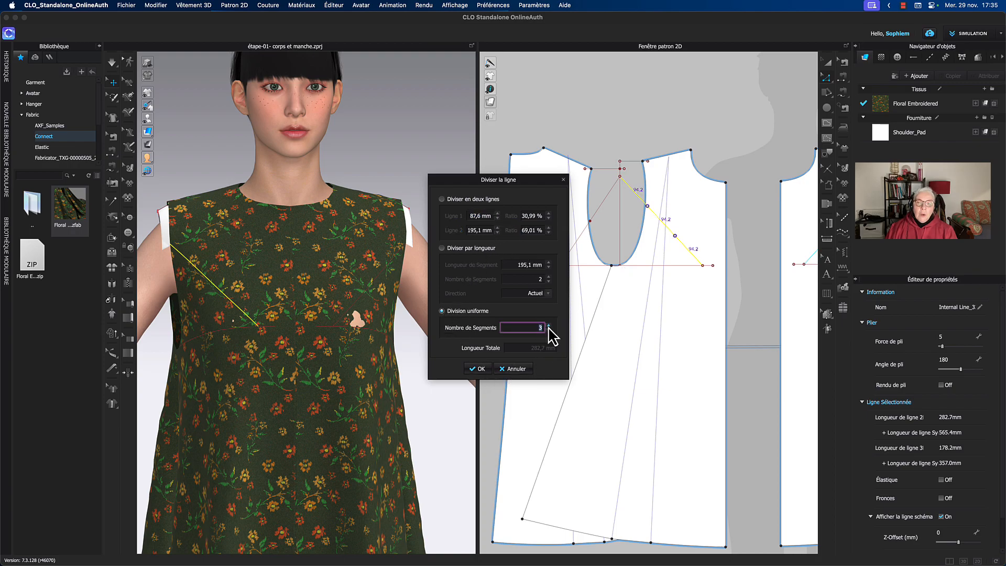
click(480, 370)
middle_drag(752, 129, 746, 117)
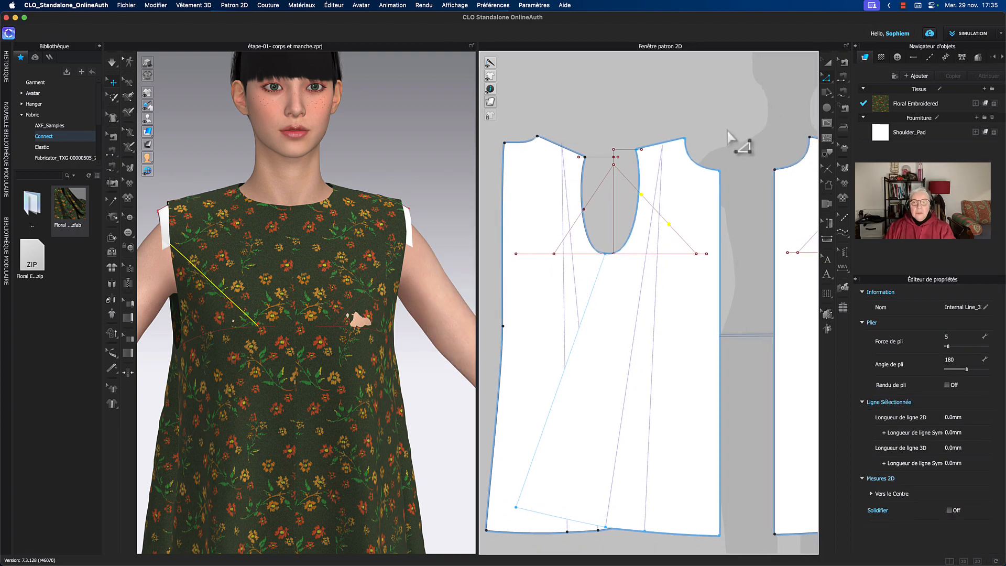
scroll(731, 143, up, 5)
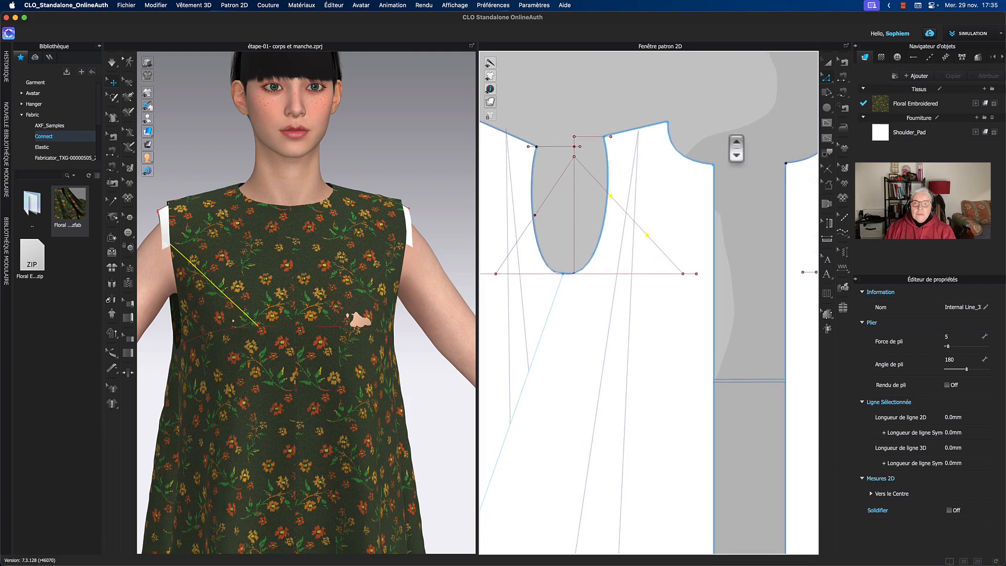
scroll(775, 152, down, 5)
click(785, 141)
middle_drag(780, 134, 797, 113)
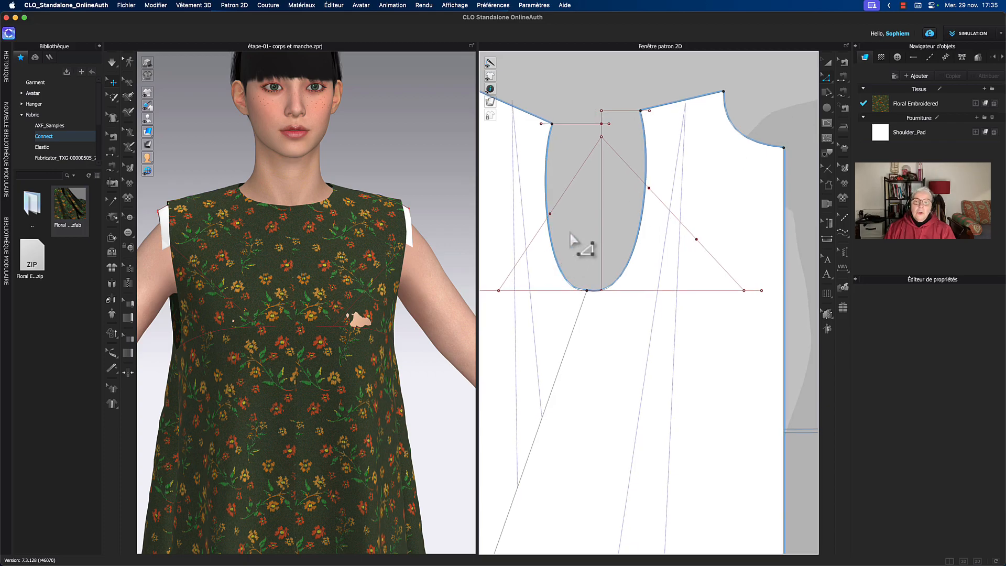
middle_drag(580, 243, 602, 225)
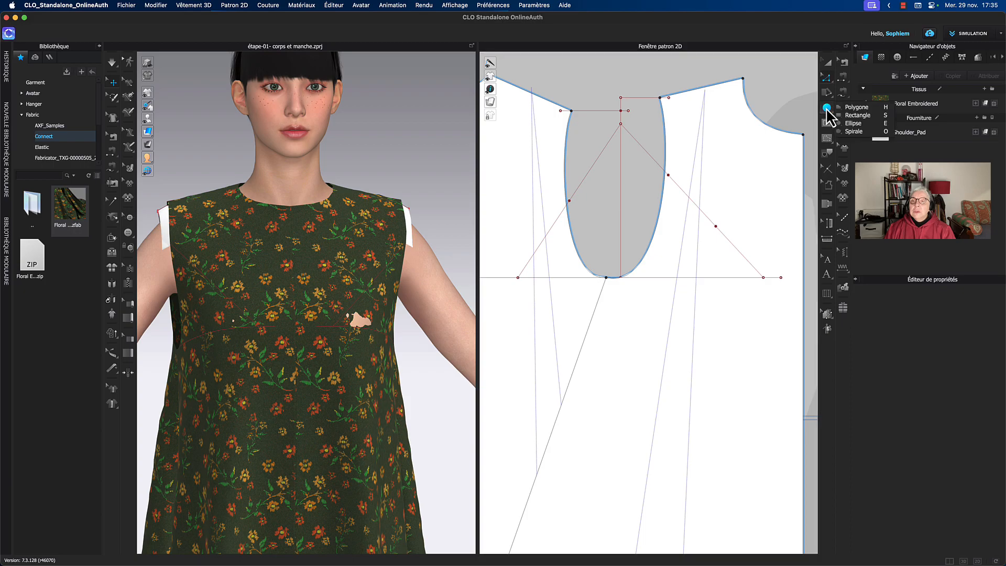
click(829, 125)
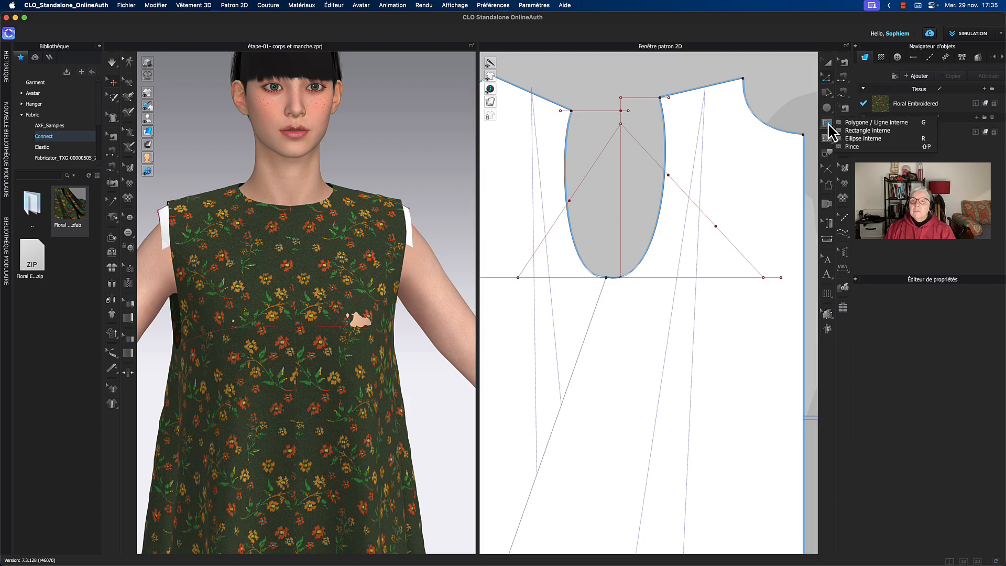
click(867, 132)
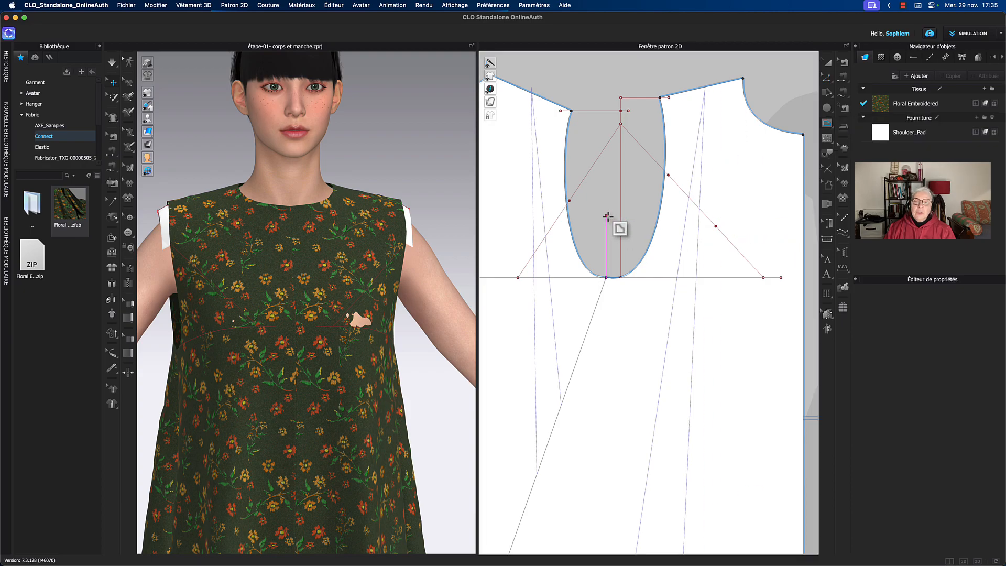
right_drag(608, 216, 630, 238)
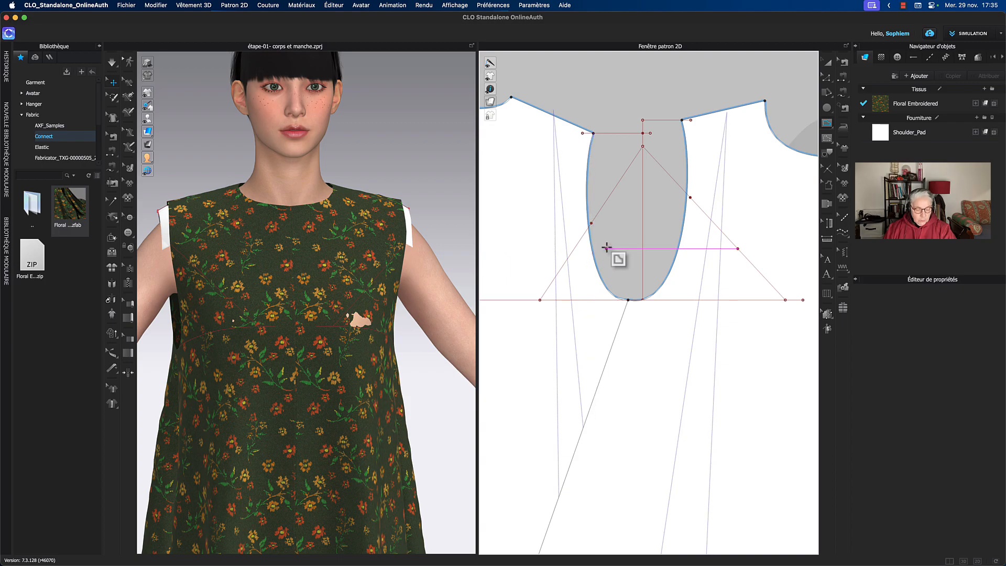
key(z)
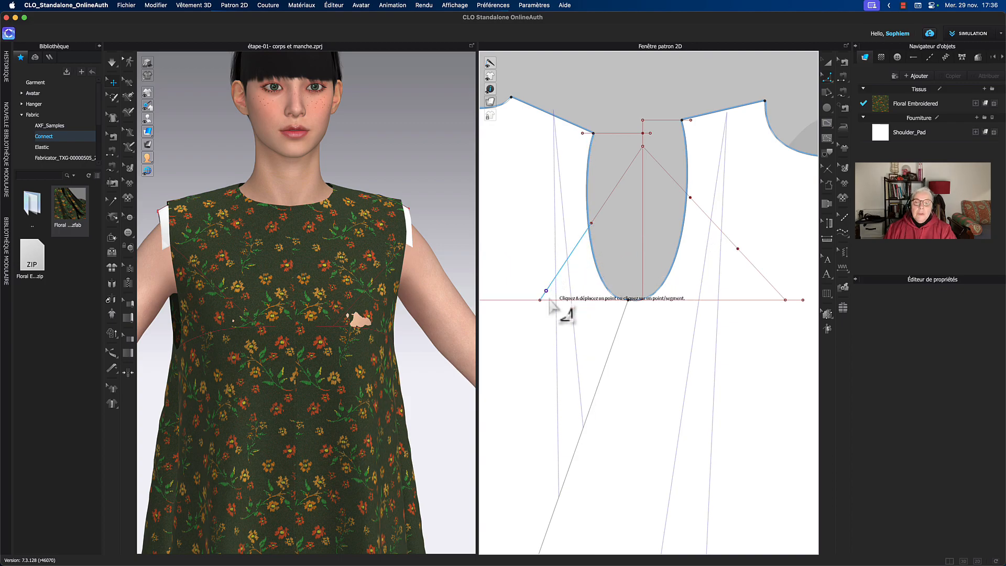
click(539, 301)
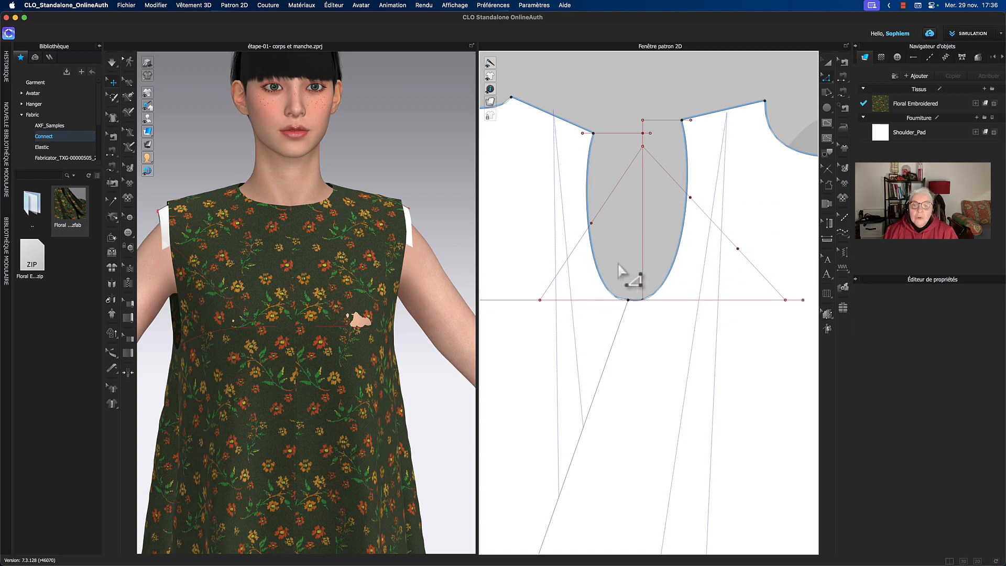
click(602, 301)
click(560, 274)
right_click(561, 272)
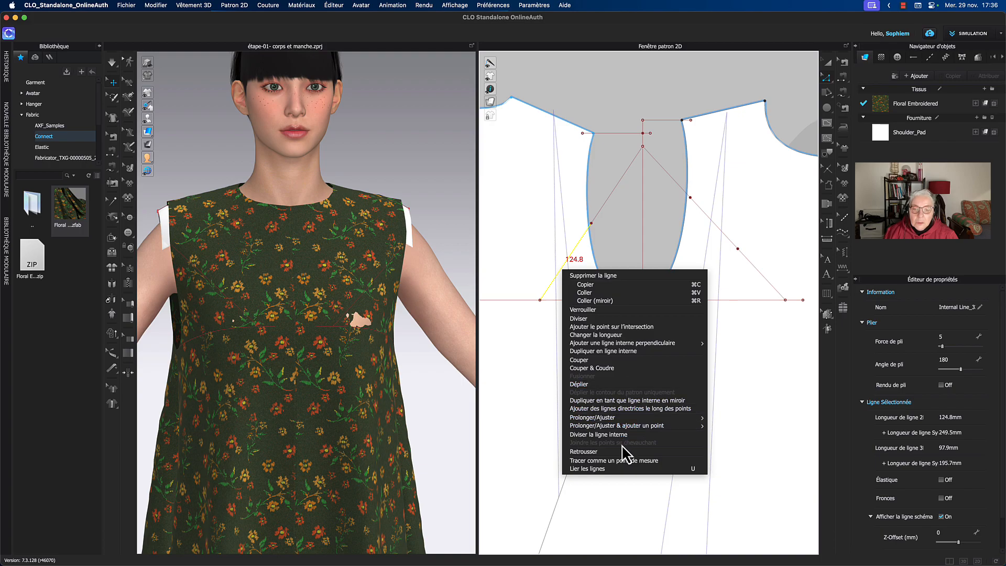
click(658, 236)
Bend the back slanted line's lower segment toward the armhole and its upper segment outward, making each curve about 138 mm long
scroll(545, 312, up, 5)
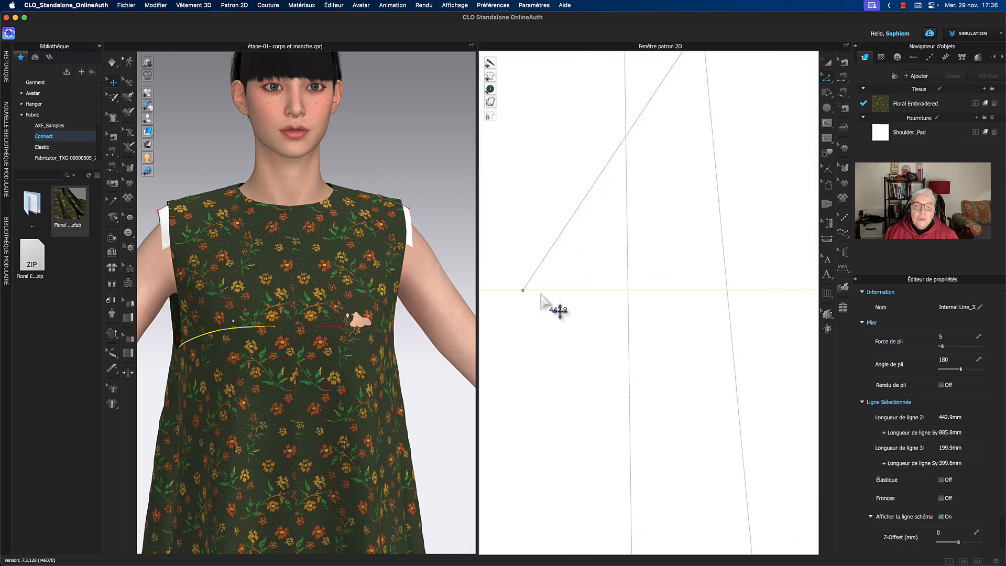
click(557, 270)
scroll(571, 259, down, 3)
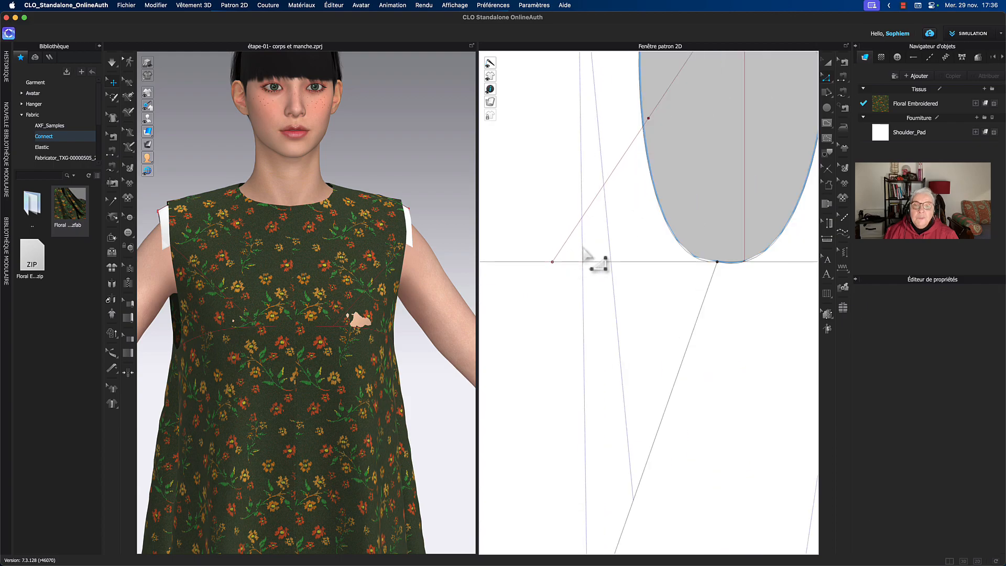
middle_drag(583, 249, 552, 305)
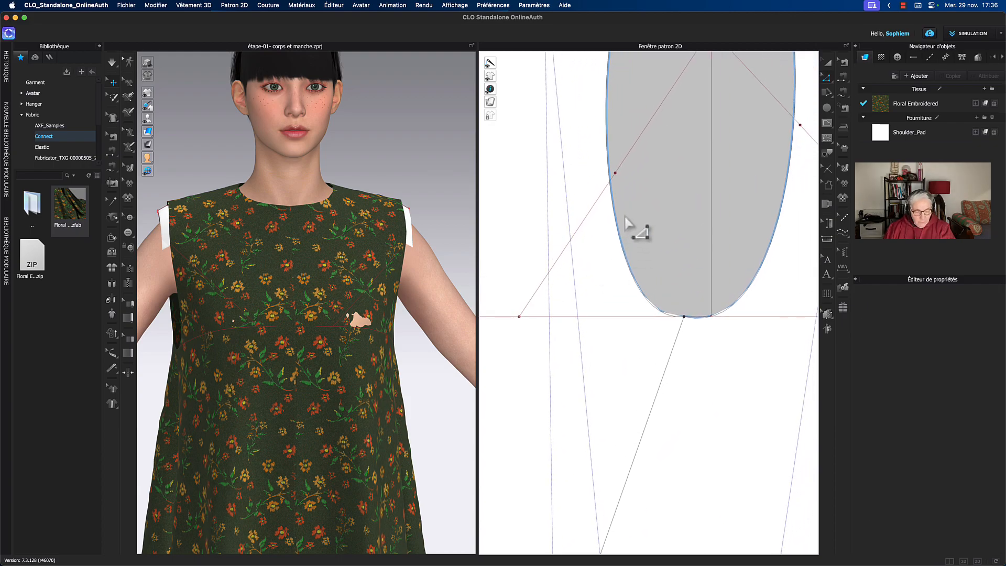
key(c)
drag(563, 252, 599, 292)
scroll(600, 292, up, 5)
scroll(600, 292, right, 4)
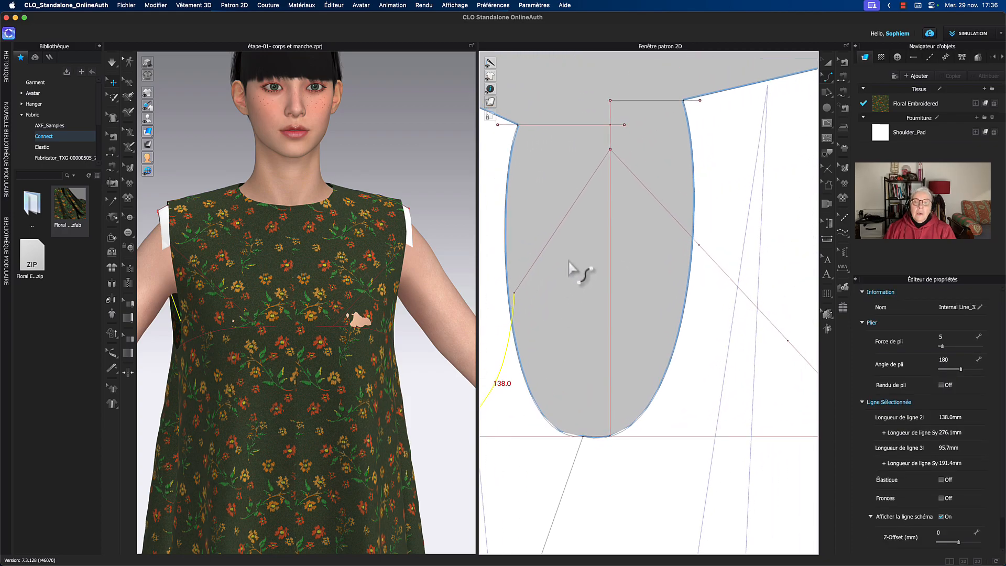
drag(554, 243, 539, 216)
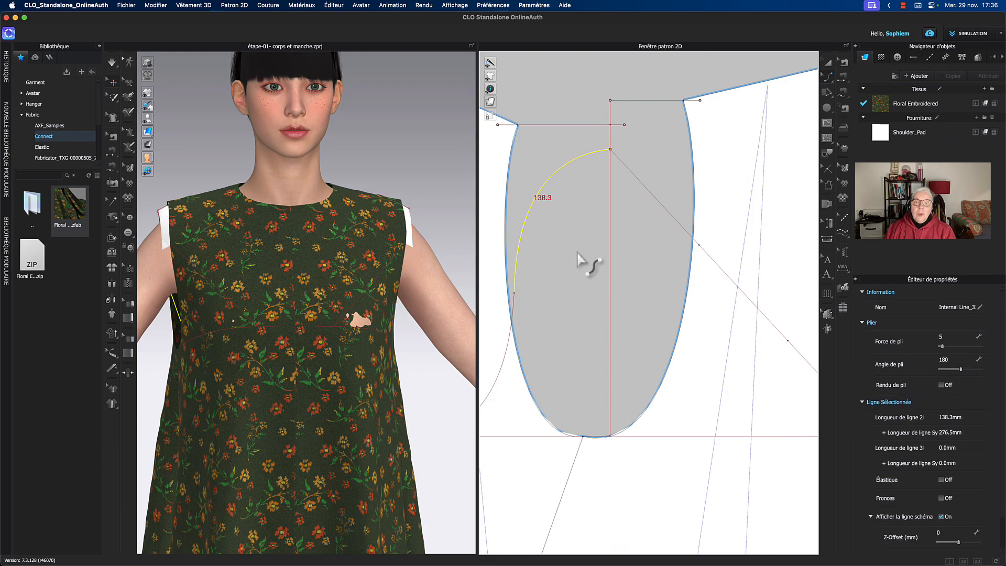
Undo the curvature changes on both segments of the back slanted line
scroll(589, 266, down, 5)
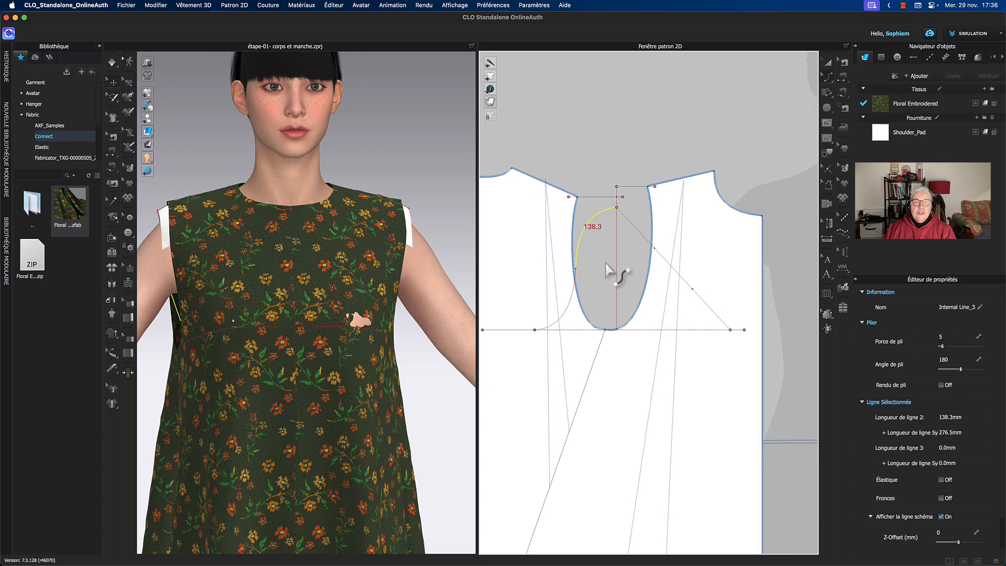
click(830, 62)
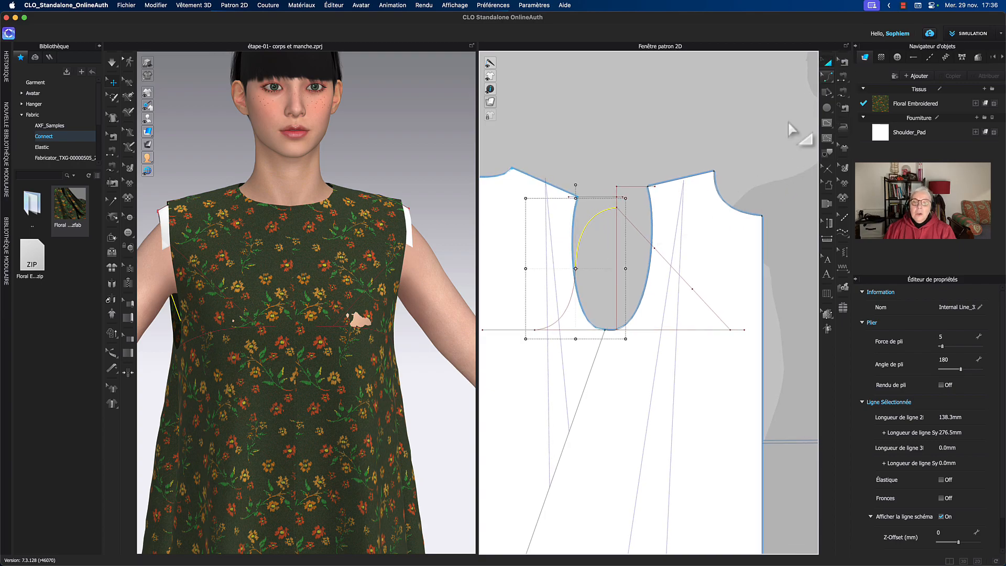
key(super+z)
key(super+z)
key(super+z)
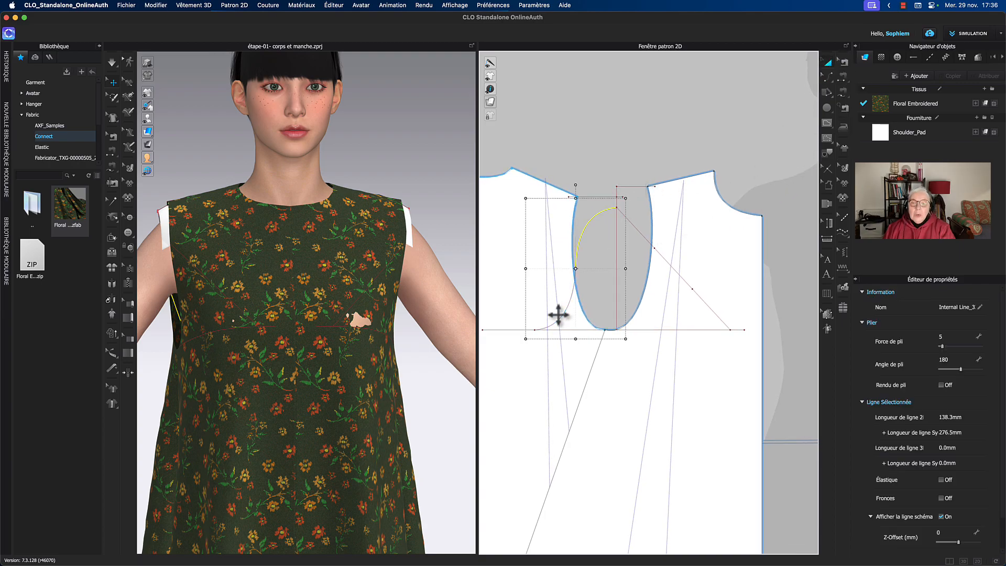
key(super+z)
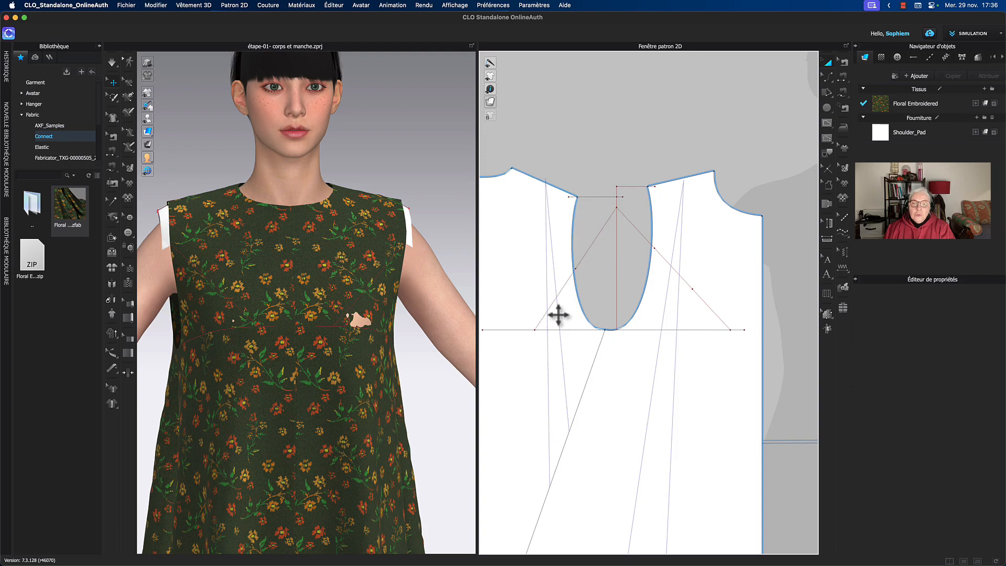
Try to move the slanted lines' shared top point down along the vertical guide line, and undo the move
key(z)
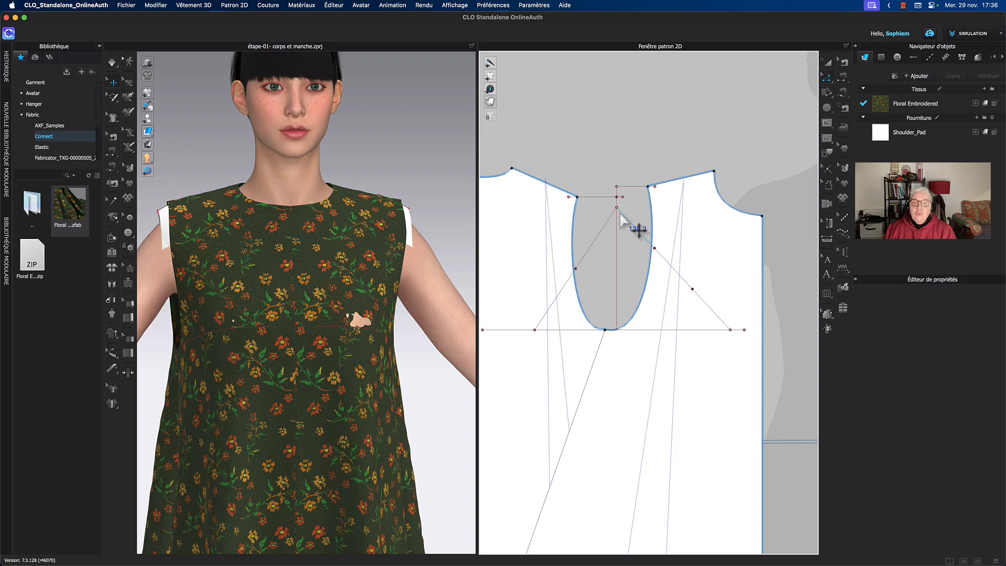
click(617, 208)
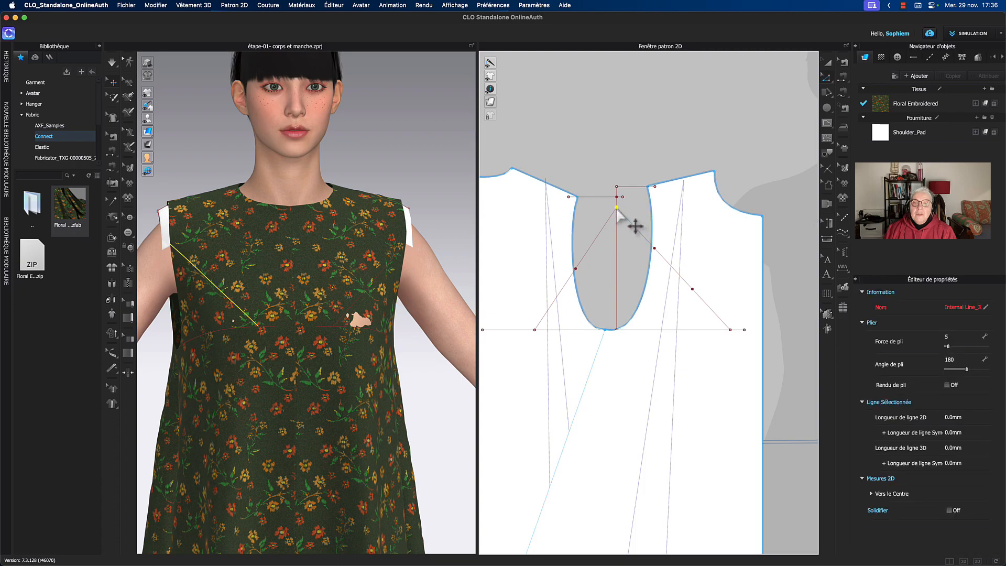
drag(617, 209, 617, 224)
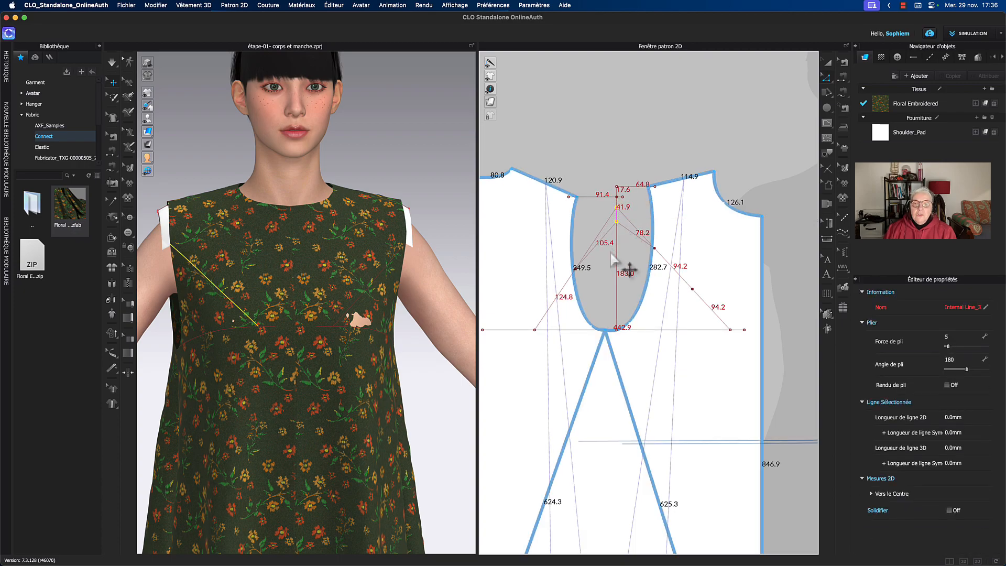
key(super+z)
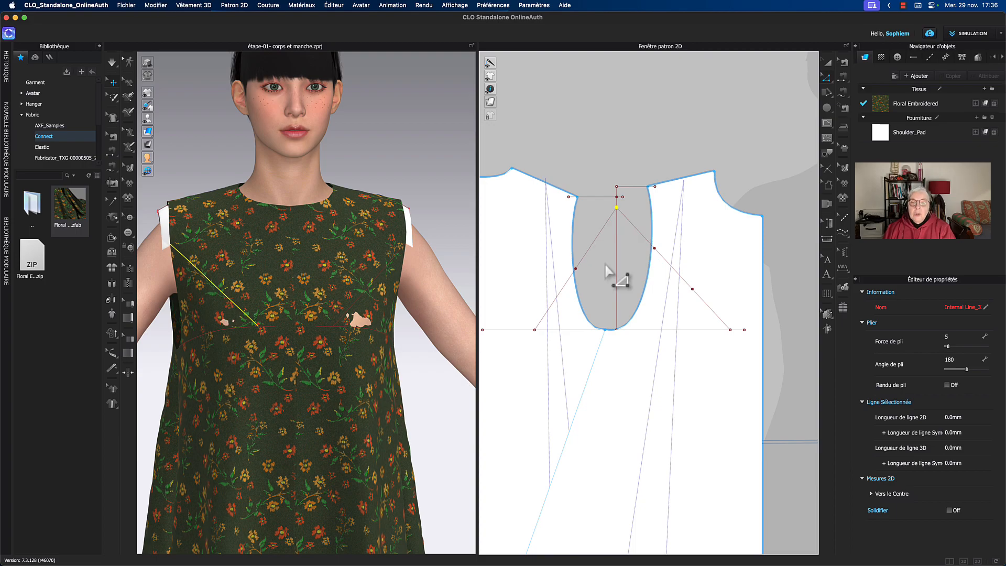
Delete the division points from the back and front slanted guide lines
click(575, 269)
shift+click(655, 248)
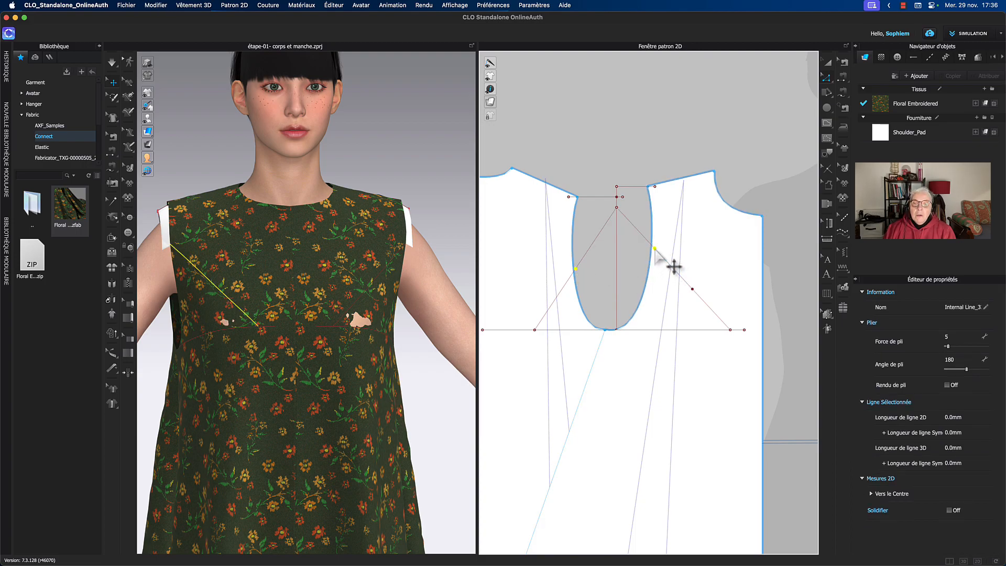
right_click(693, 290)
click(704, 295)
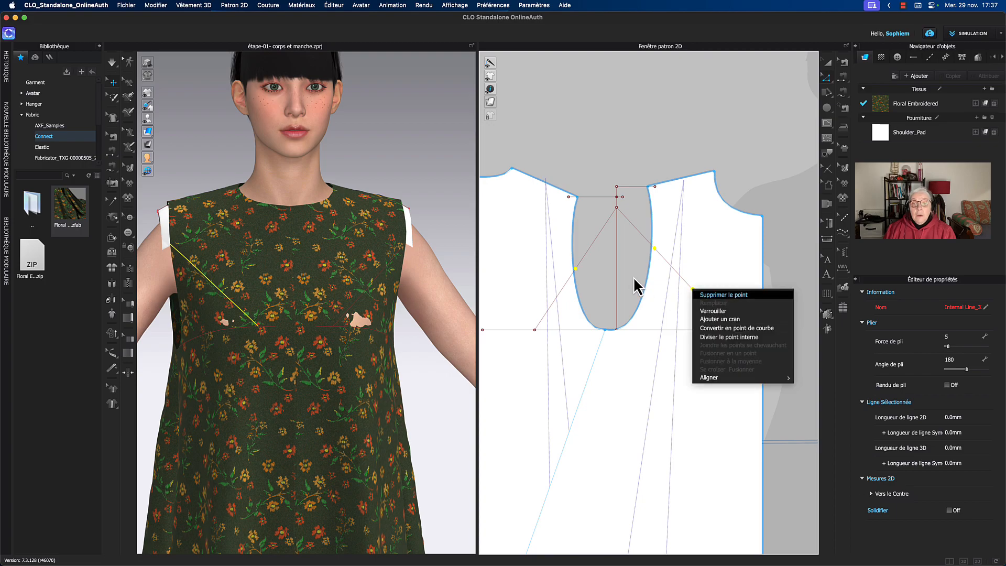
Move the slanted lines' shared top point 30 mm straight down along the vertical guide line
click(618, 209)
drag(617, 209, 616, 232)
right_click(616, 232)
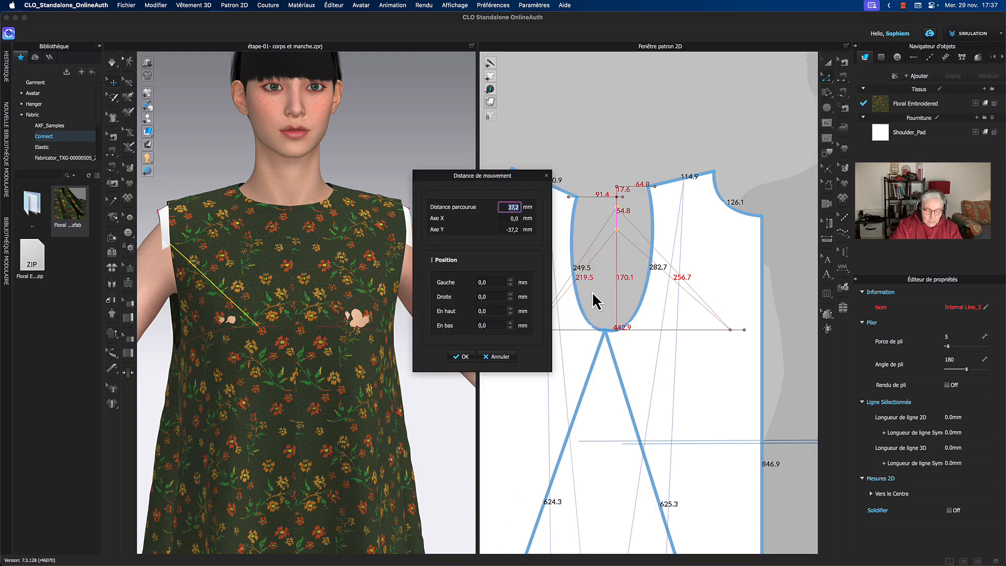
text(30)
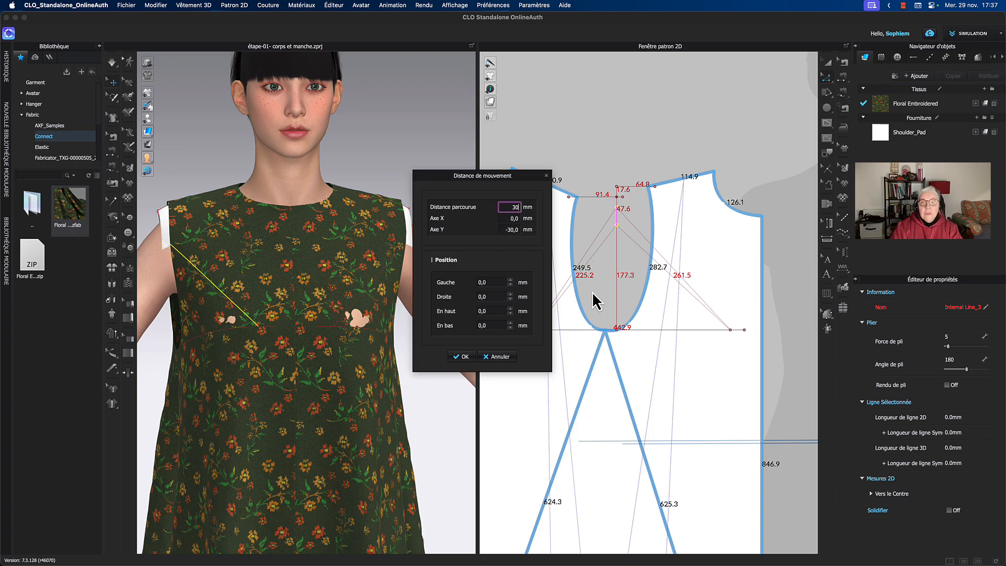
click(461, 356)
click(671, 137)
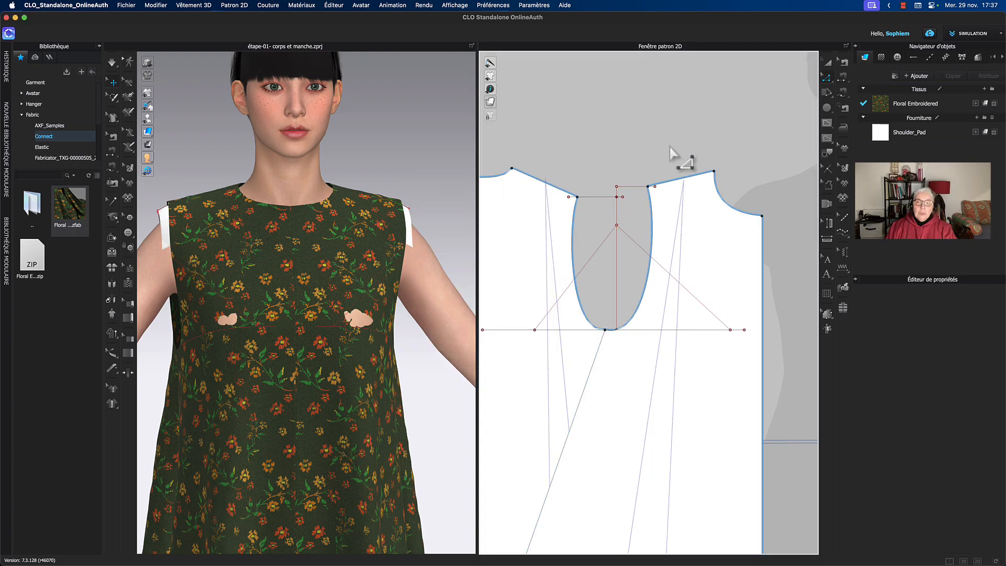
Nudge the back slanted line's lower endpoint outward along the horizontal guide line, making the slanted line about 237 mm long
click(542, 321)
drag(528, 321, 540, 341)
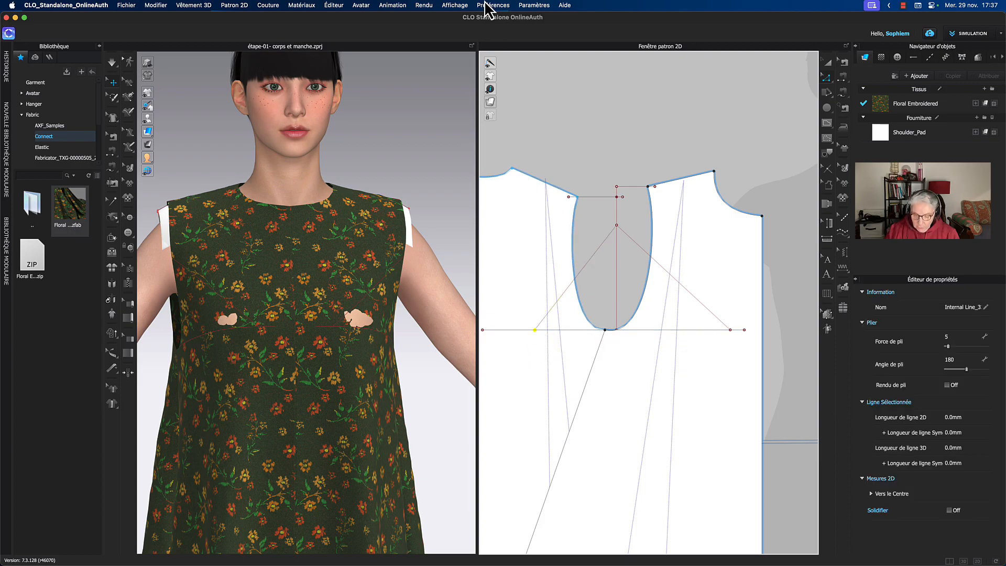
key(Left)
key(Left)
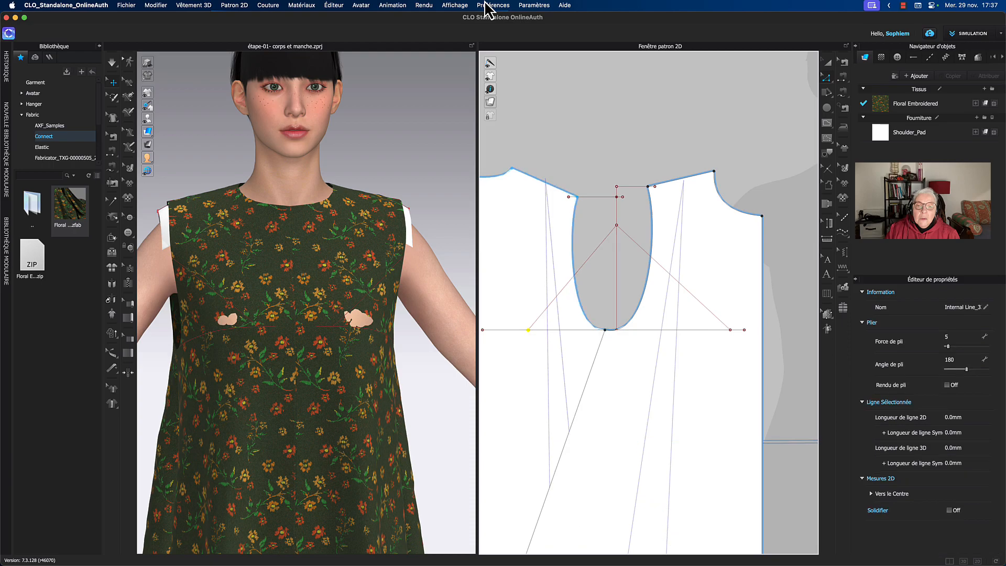
key(Left)
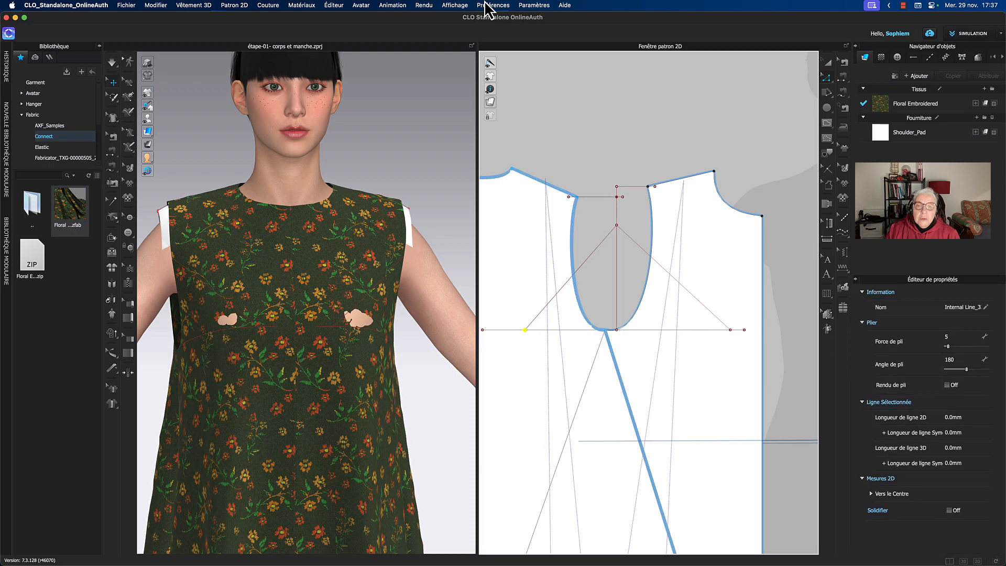
Check the back armhole curve's length and set the back slanted line to the same 249.5 mm, extending it at its lower end
click(575, 246)
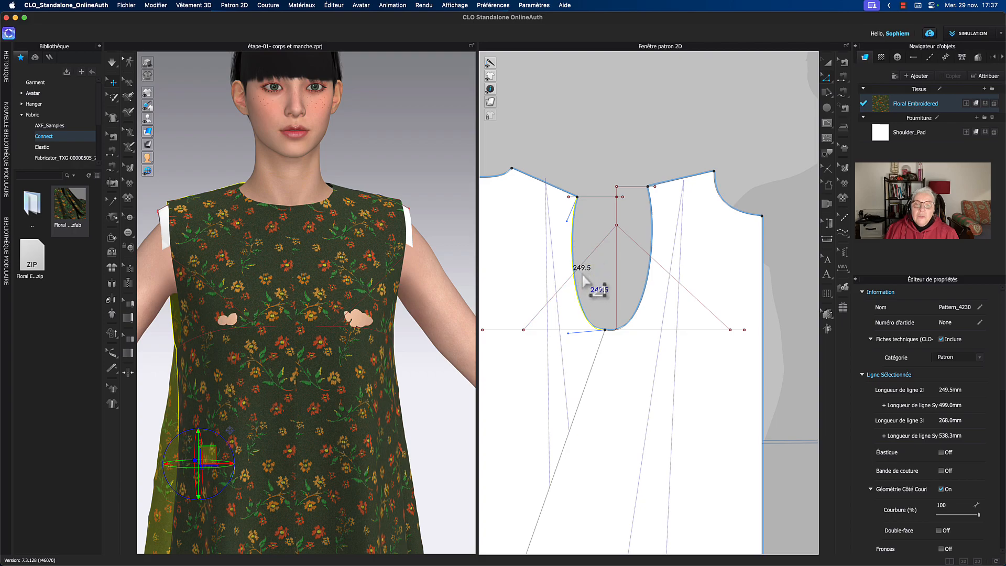
click(558, 295)
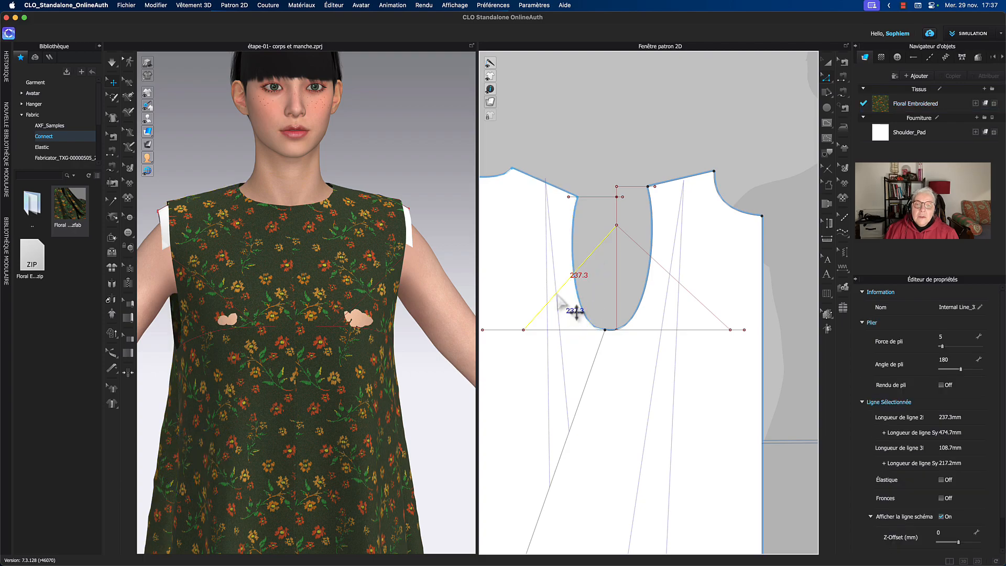
click(530, 339)
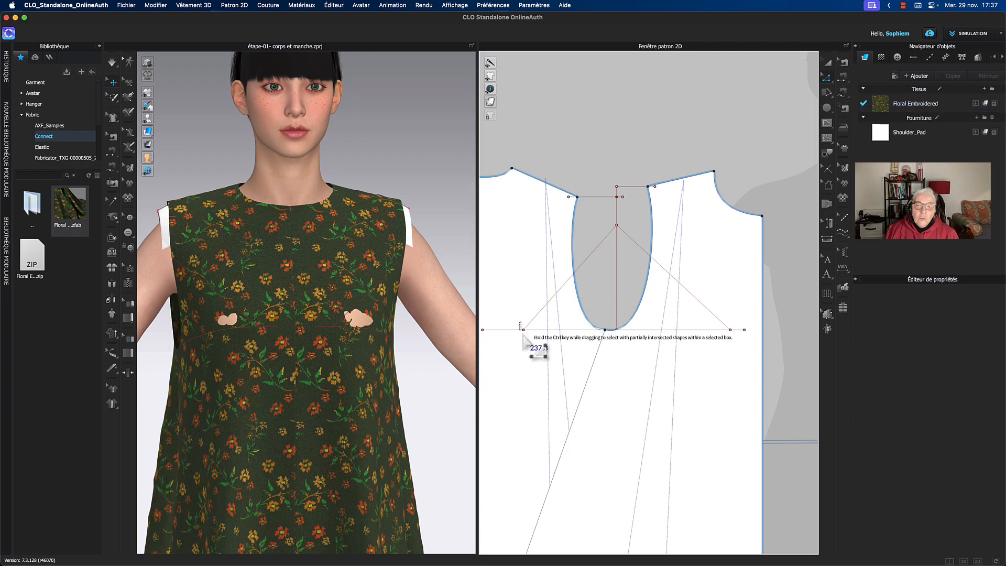
drag(526, 339, 527, 341)
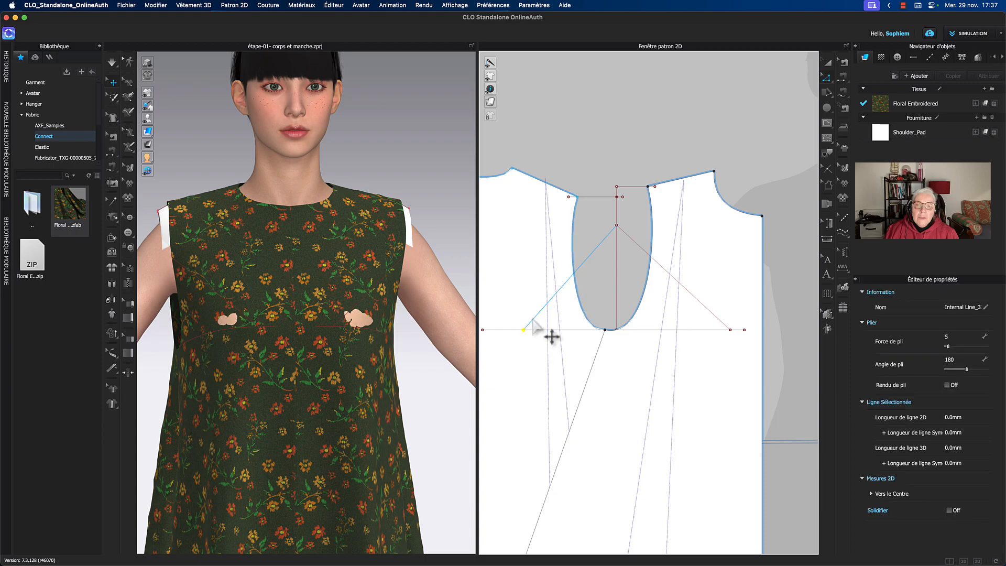
right_click(535, 326)
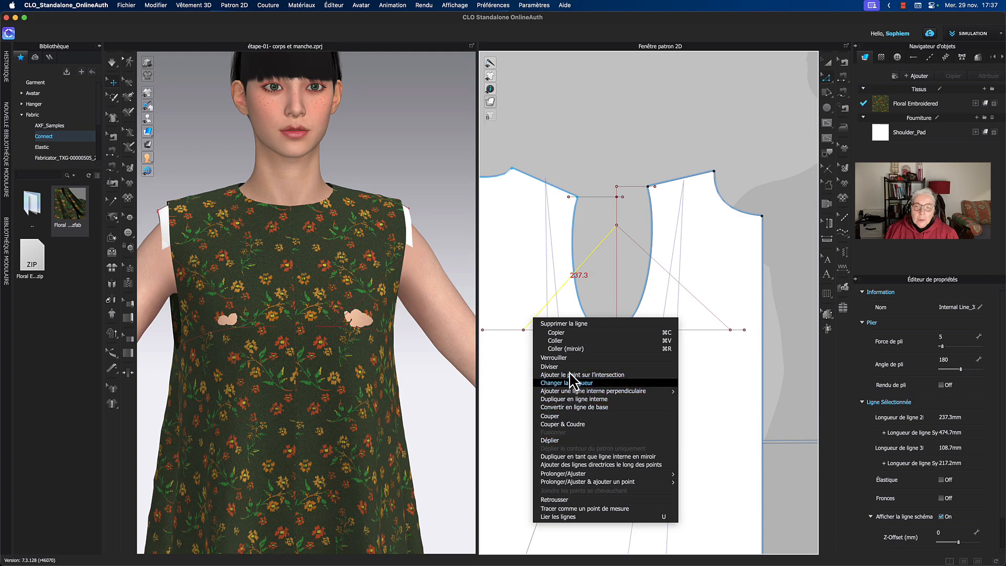
click(578, 382)
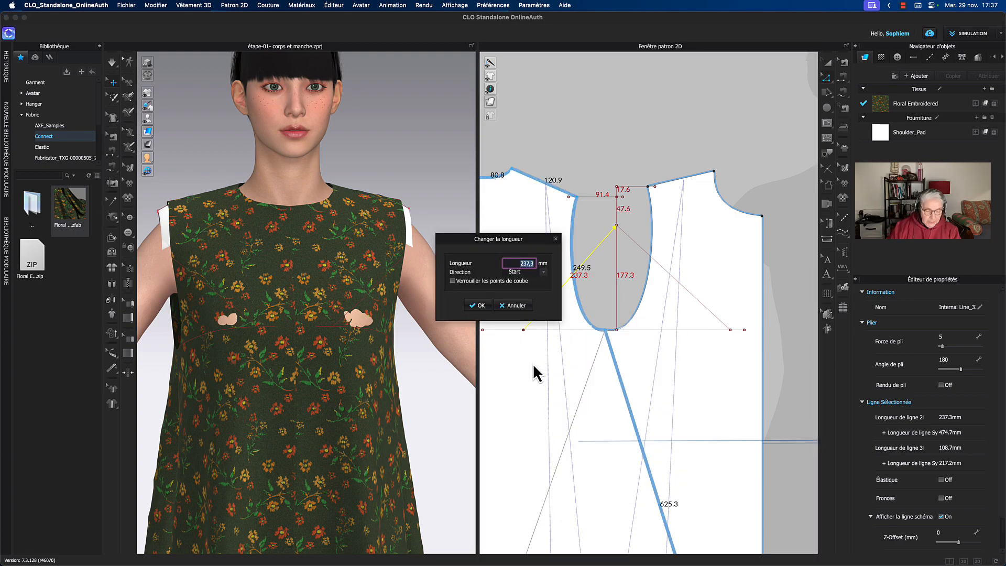
text(249,5)
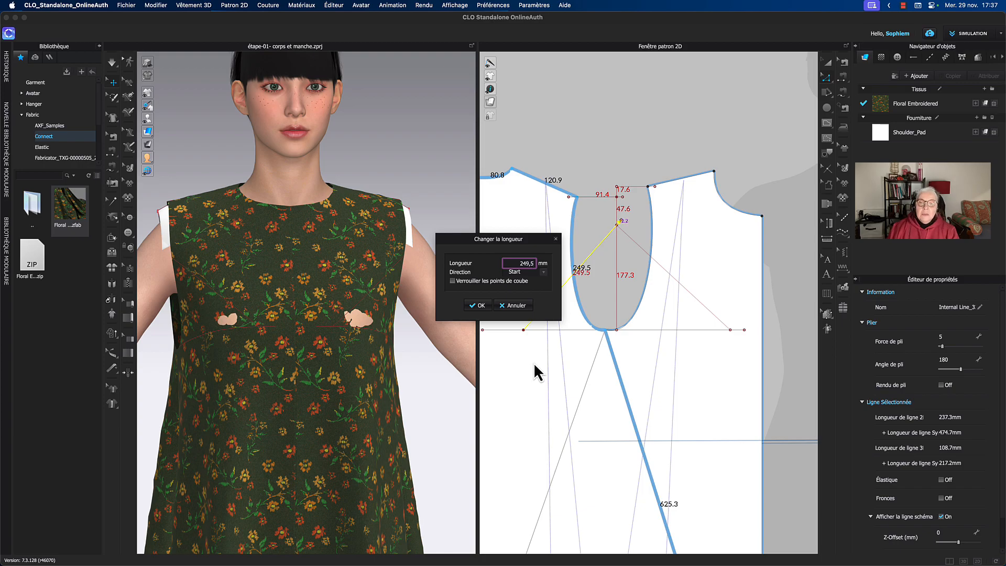
click(542, 273)
click(516, 286)
click(486, 307)
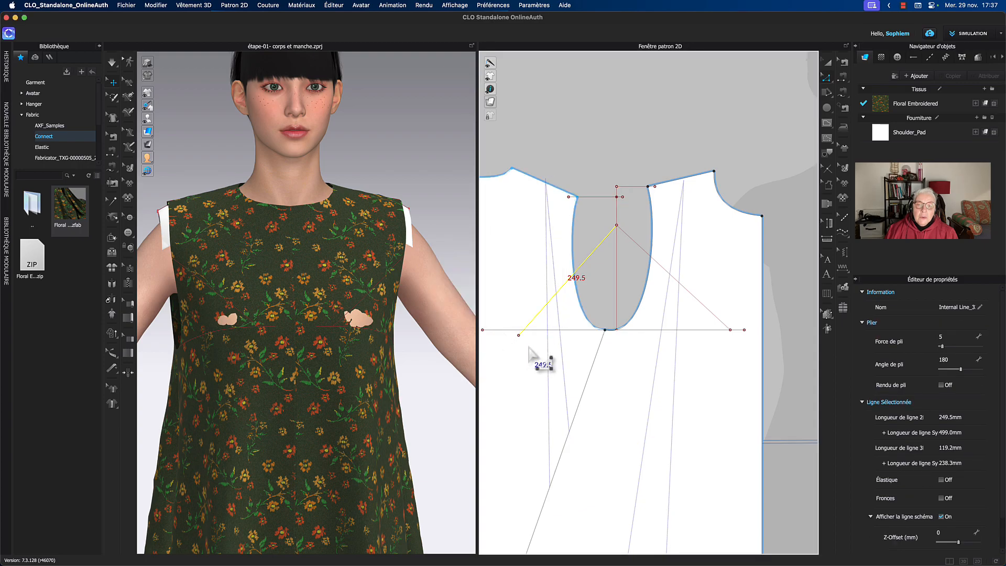
Rotate the back slanted line about its top point with Transform Point/Segment until its lower end meets the horizontal guide line
scroll(526, 350, up, 2)
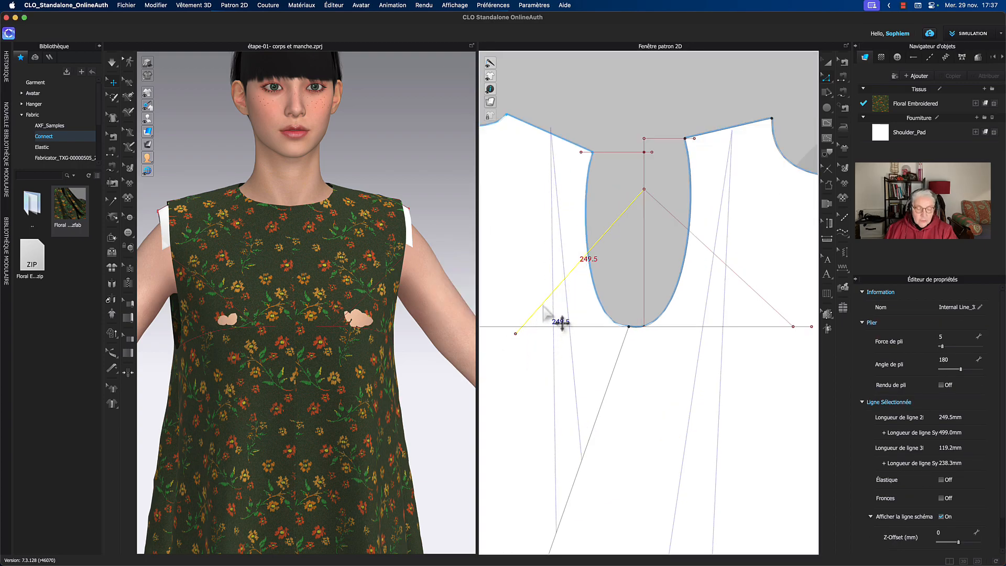
click(828, 79)
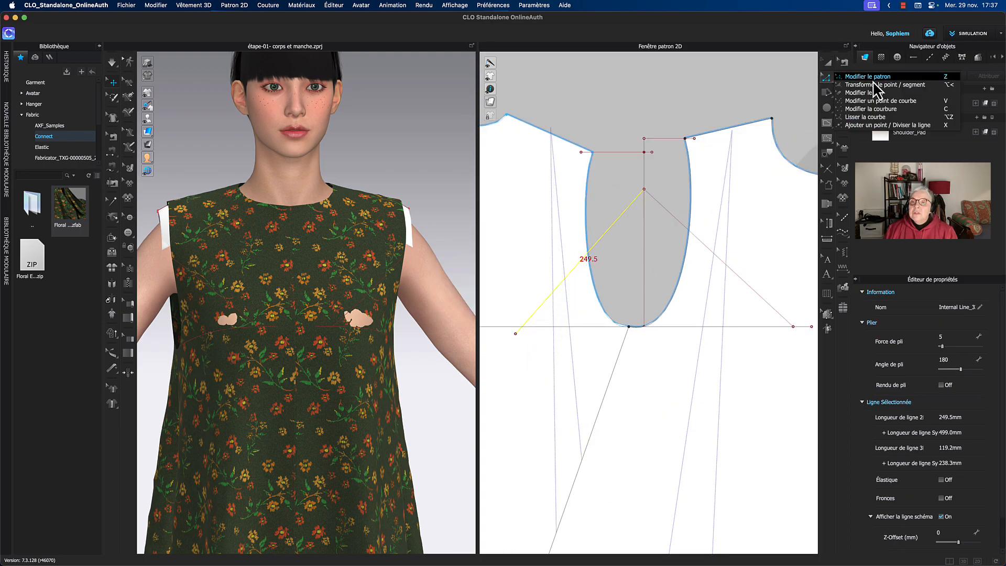
click(874, 85)
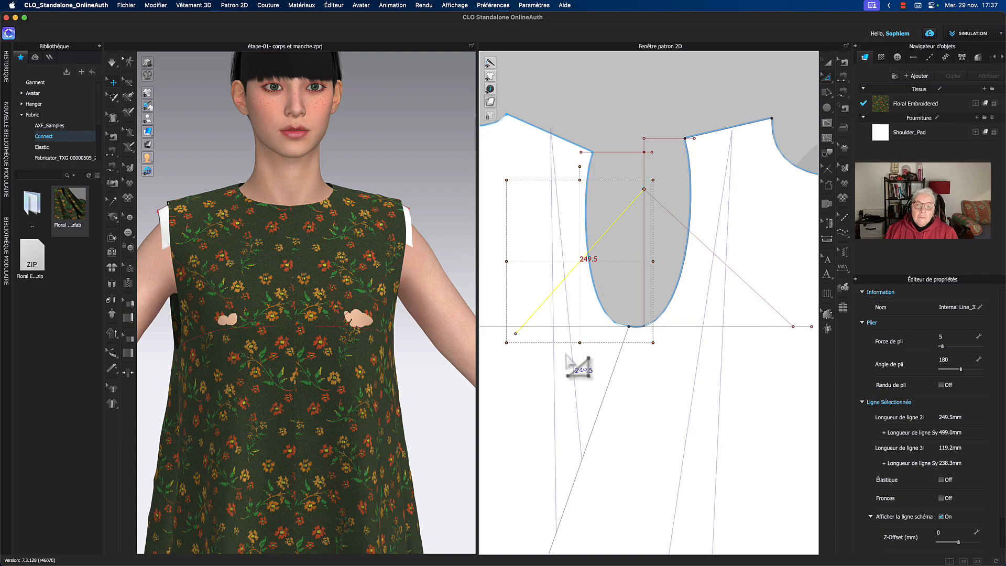
drag(581, 166, 611, 139)
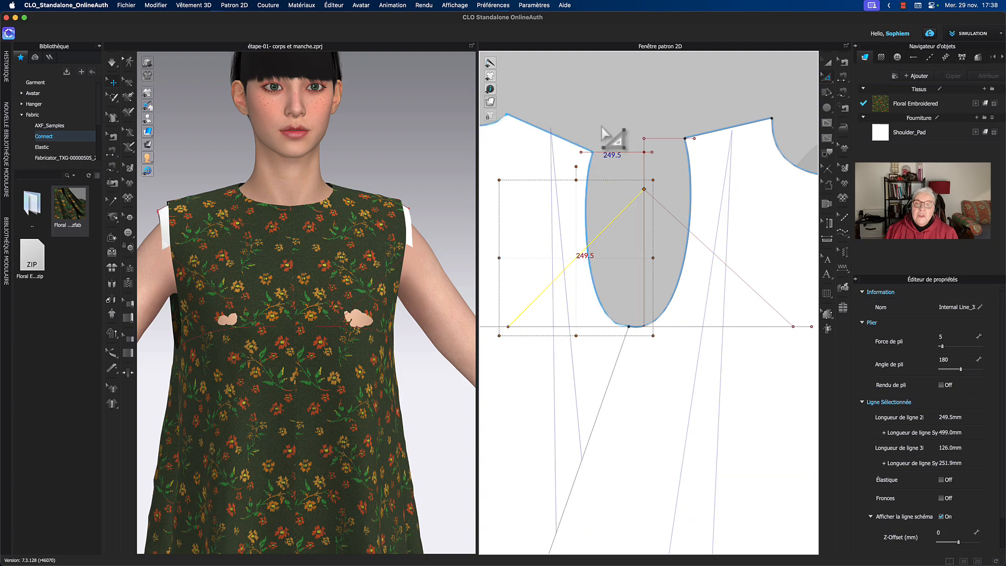
Check the front armhole curve's length and set the front slanted line to the same 282.7 mm with direction End
click(681, 239)
right_drag(682, 234, 616, 257)
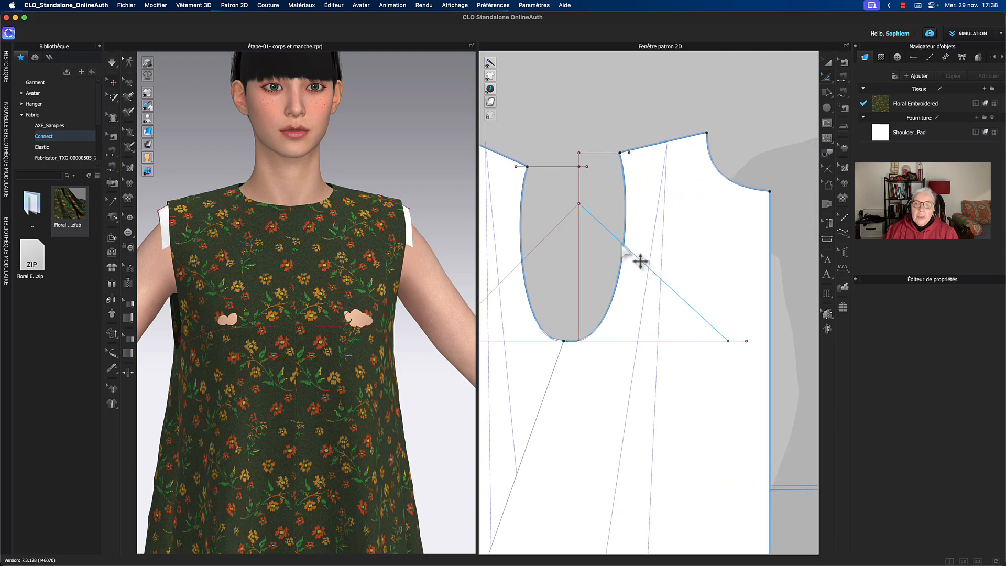
click(623, 264)
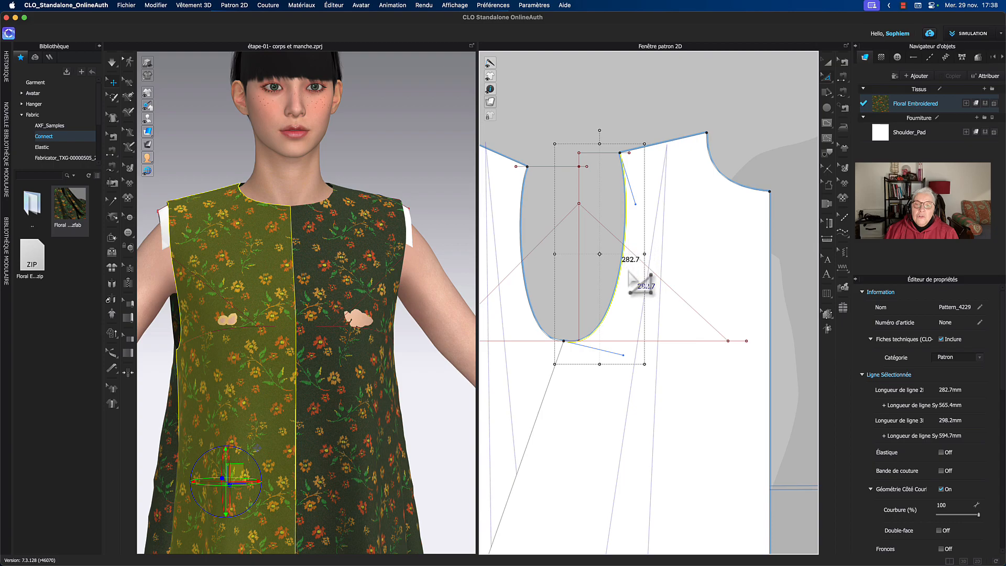
click(616, 239)
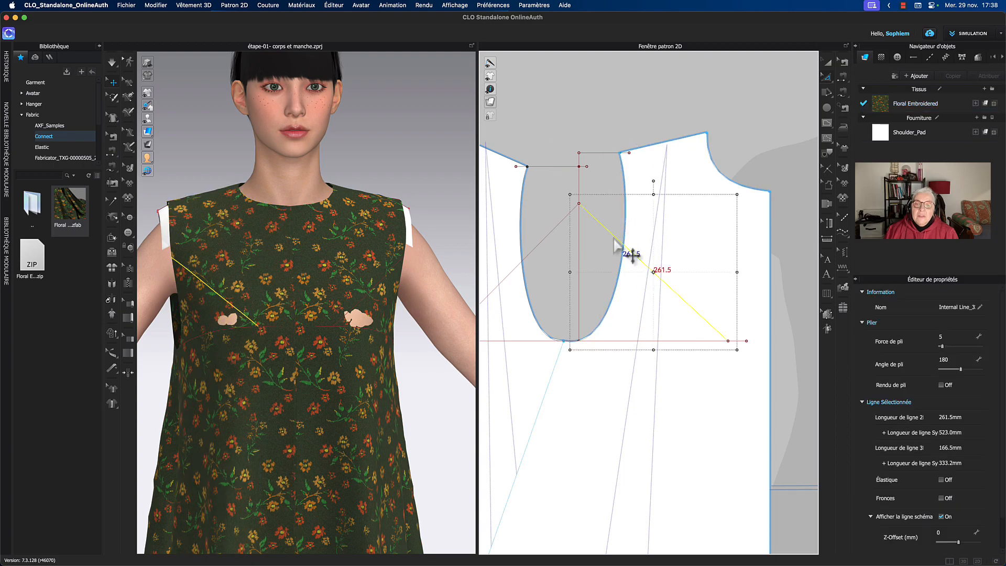
right_click(617, 244)
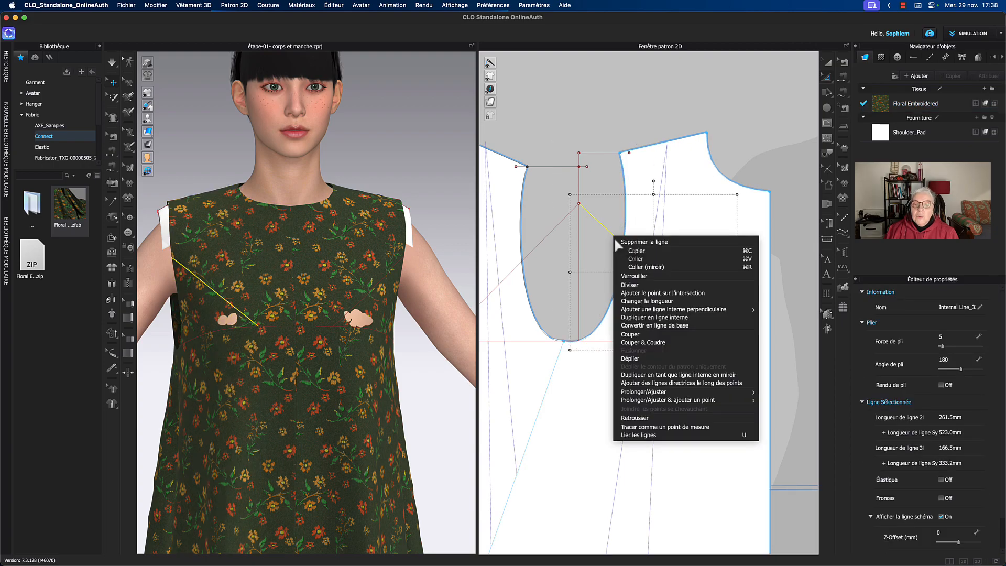
click(675, 302)
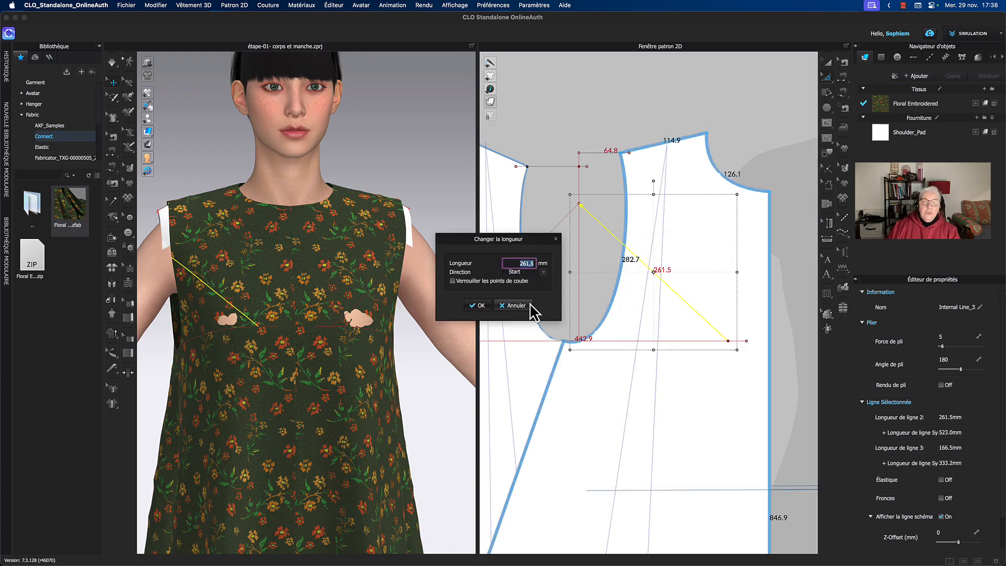
text(2)
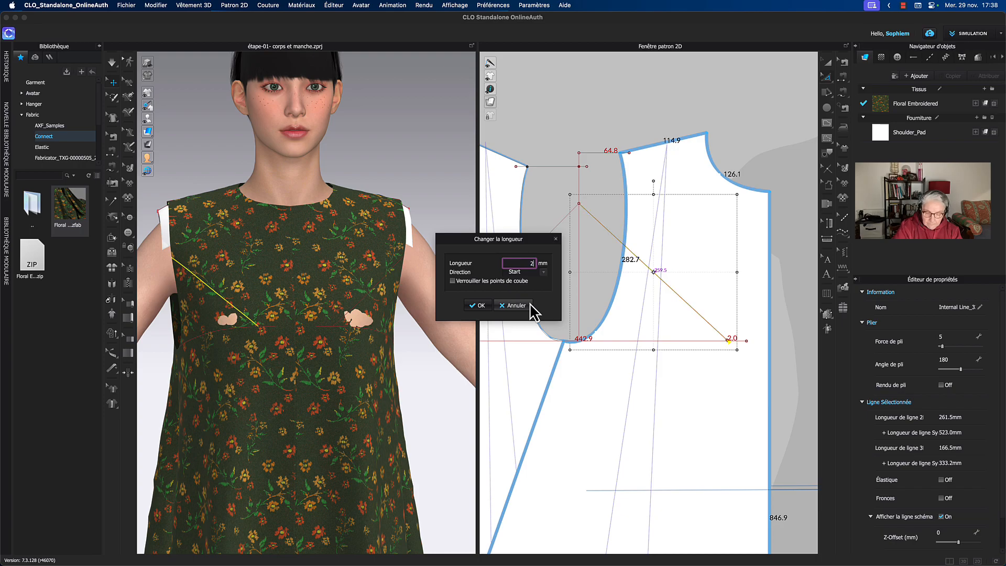
text(87)
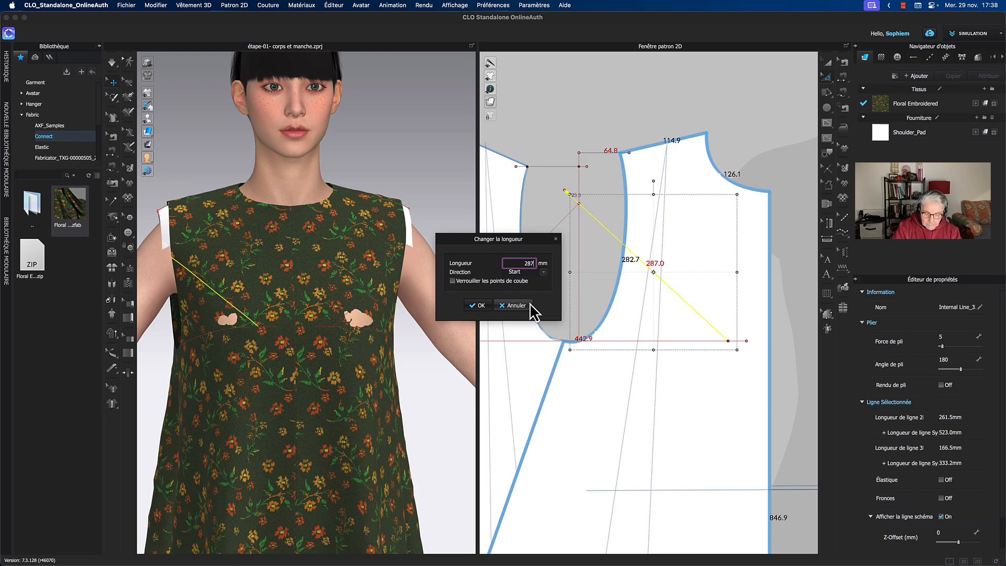
key(BackSpace)
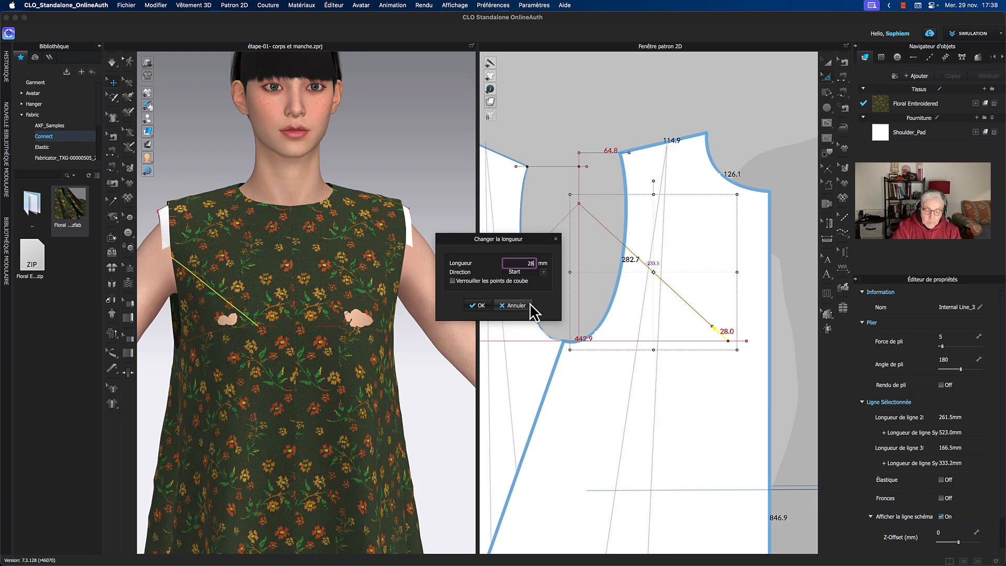
text(2,7)
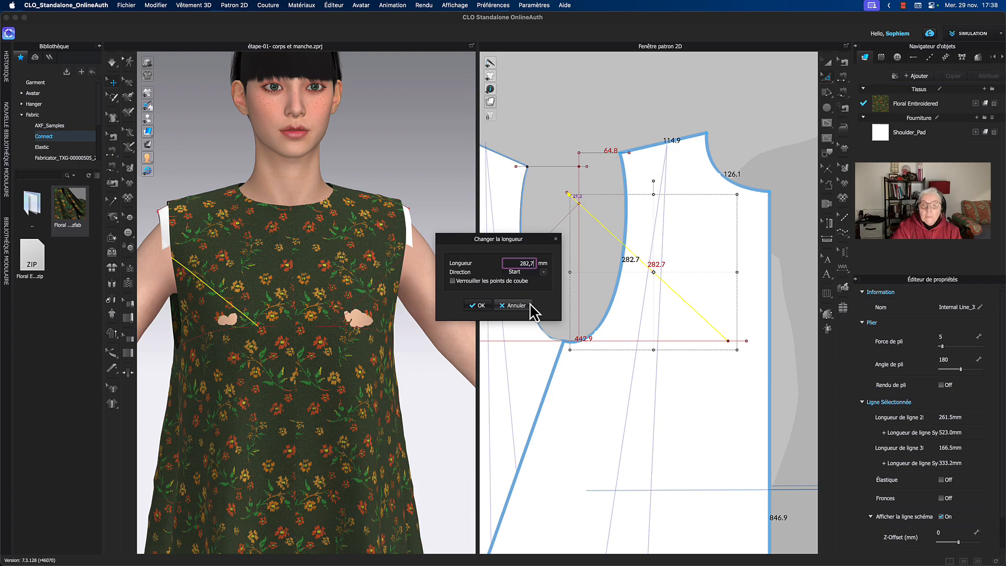
click(544, 272)
click(512, 287)
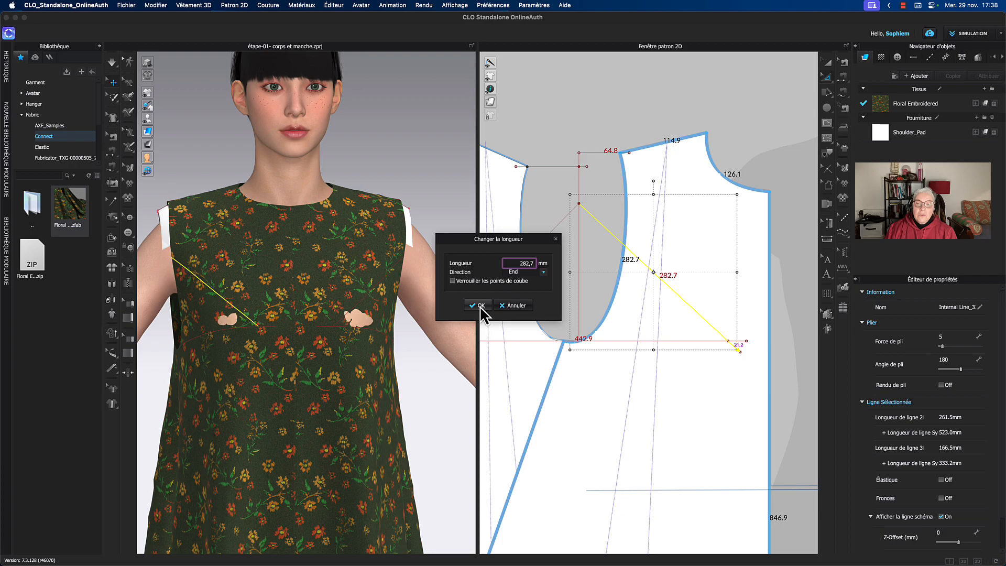
click(481, 307)
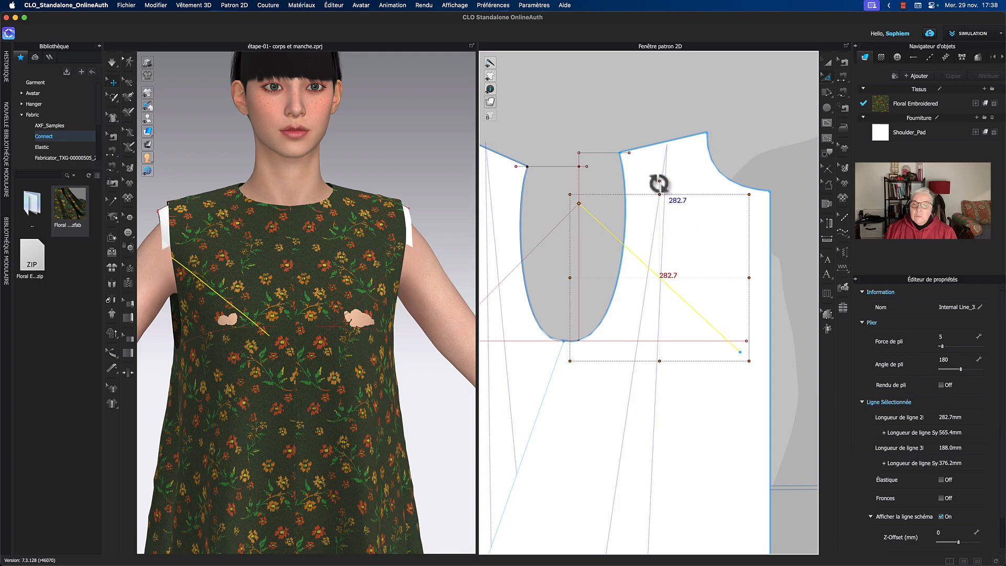
Rotate the front slanted line about its top point until its lower end meets the horizontal guide line, and extend that guide to about 490 mm
drag(654, 183, 659, 181)
key(super+z)
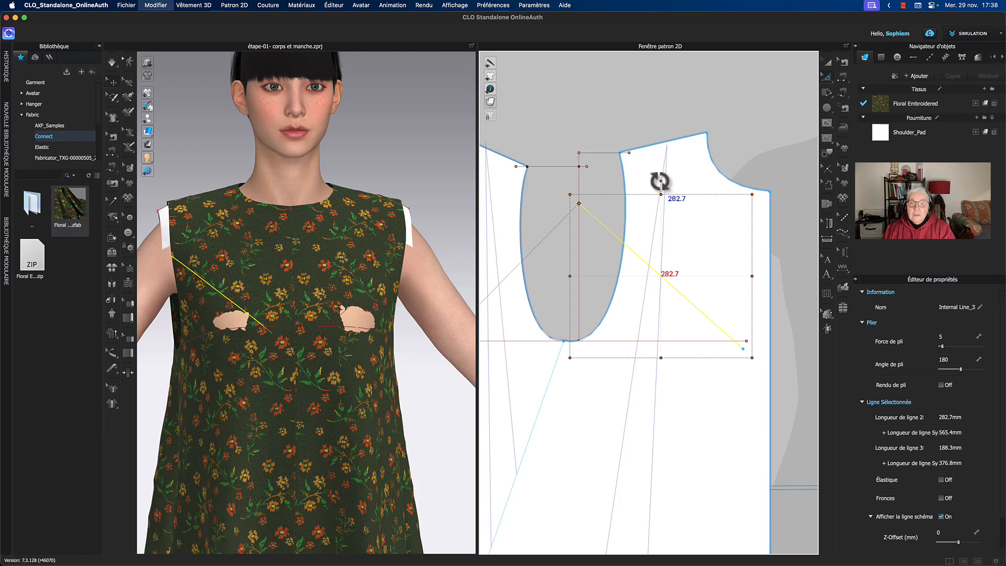
click(606, 178)
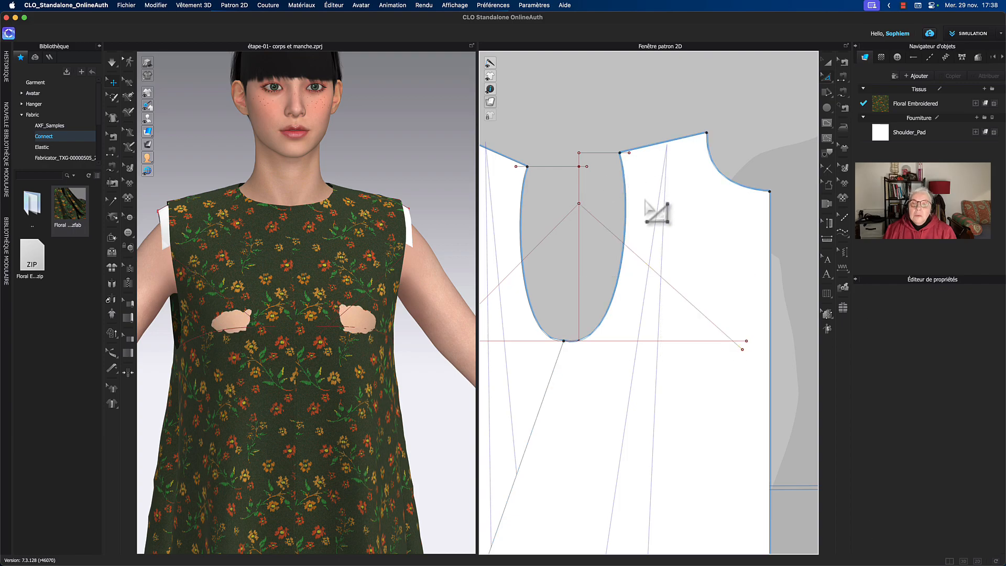
click(618, 241)
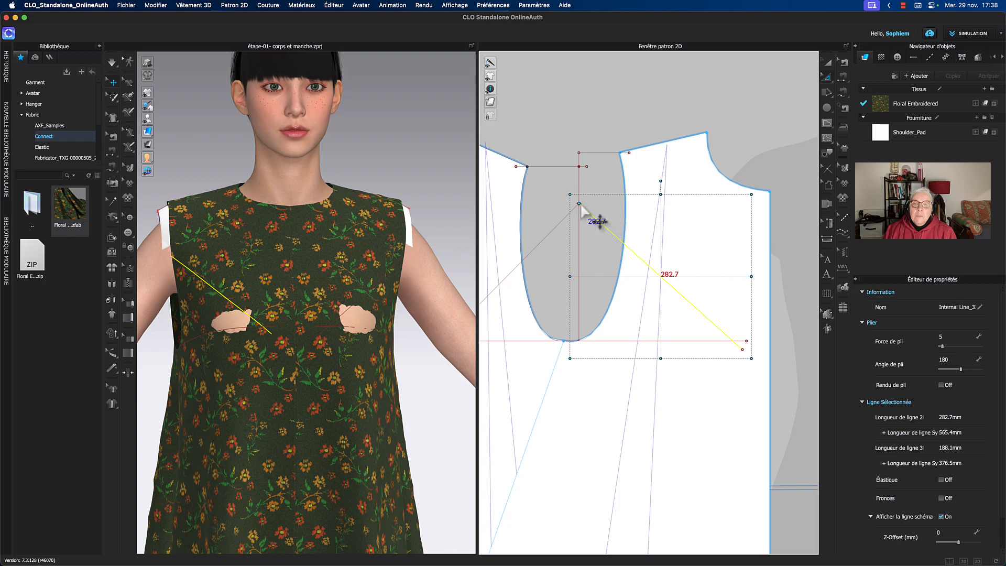
drag(661, 183, 784, 333)
click(785, 332)
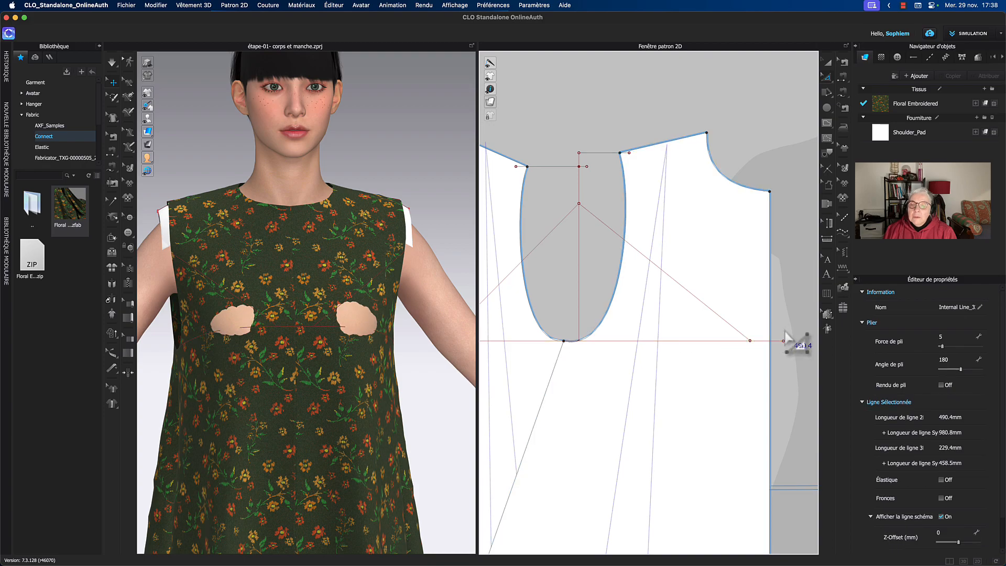
Check the front slanted line's length and its lower end's meeting point with the horizontal guide line
scroll(743, 356, up, 8)
scroll(700, 257, down, 5)
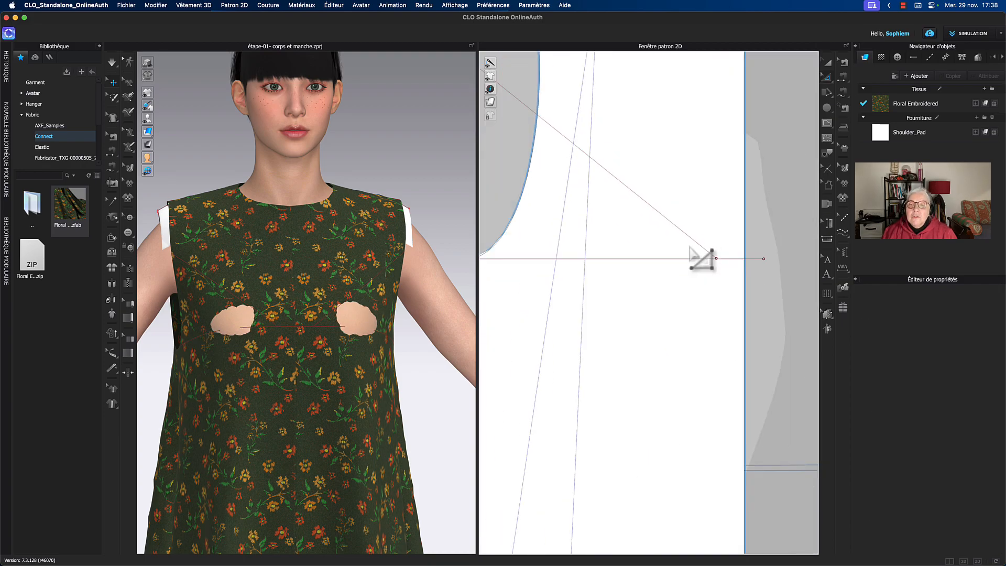
click(699, 253)
scroll(752, 328, up, 4)
middle_drag(751, 328, 812, 410)
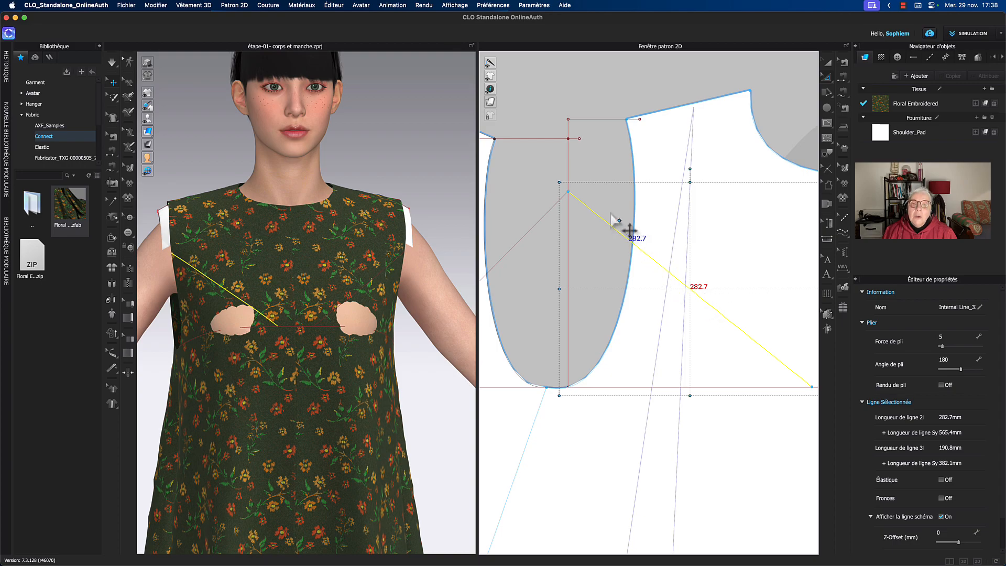
middle_drag(808, 335, 709, 336)
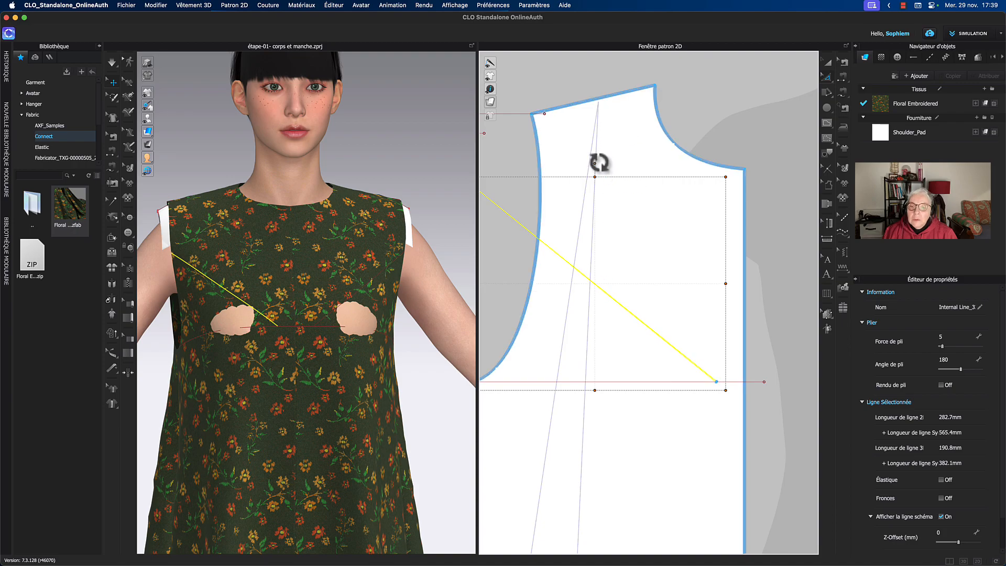
click(781, 350)
scroll(777, 338, down, 3)
scroll(783, 340, down, 3)
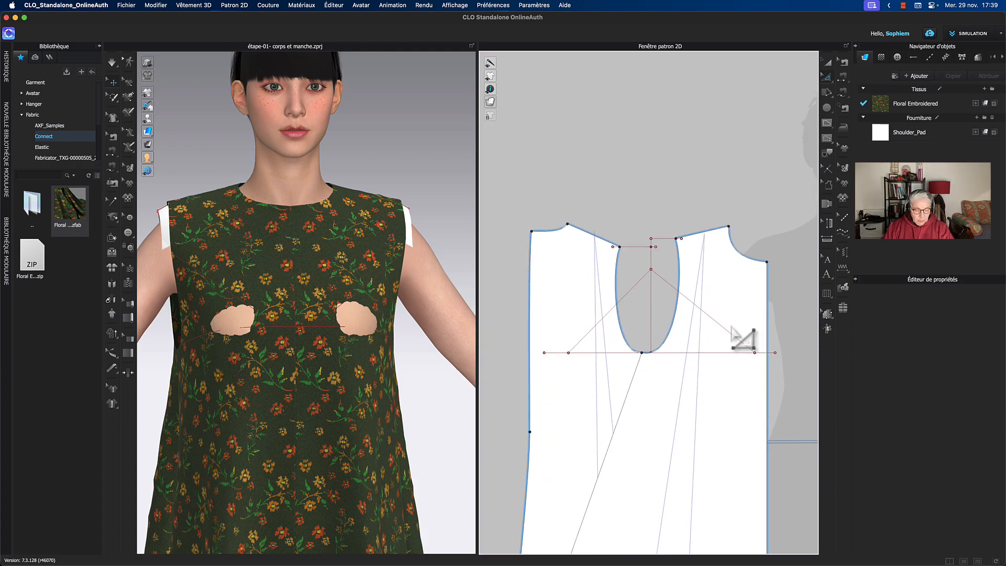
Add a division point to the back slanted line by uniform division into 2 segments
key(x)
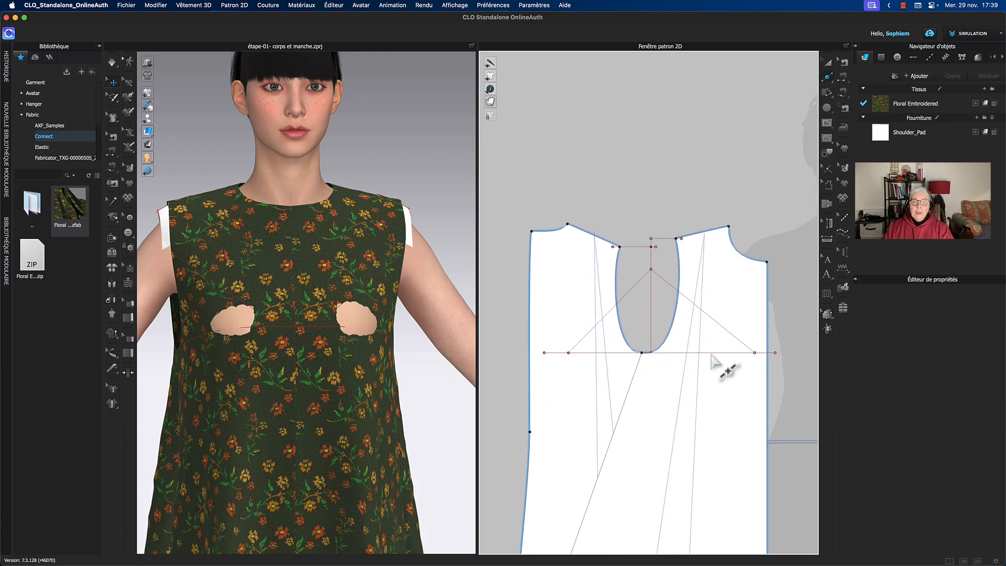
right_click(606, 317)
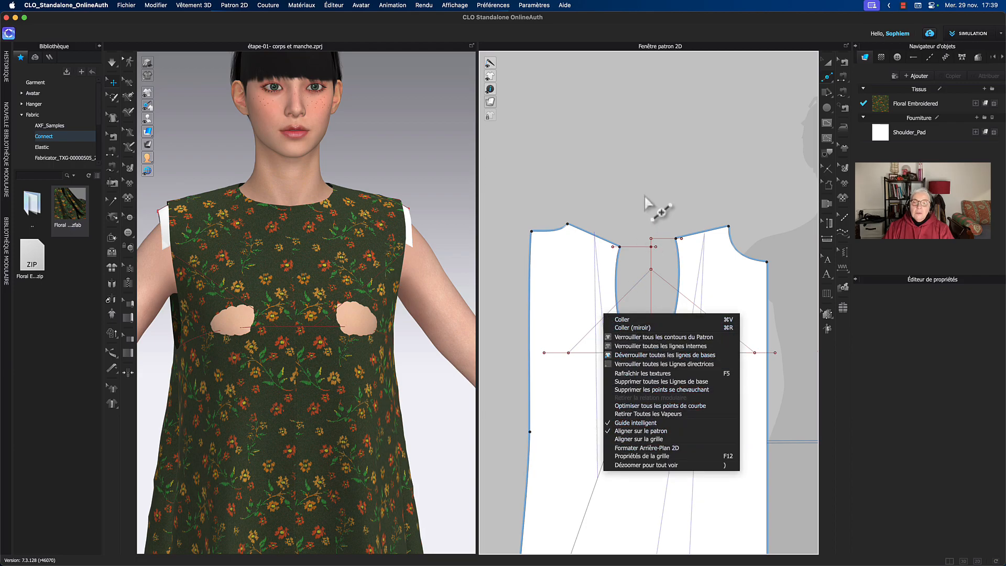
key(Escape)
right_click(618, 302)
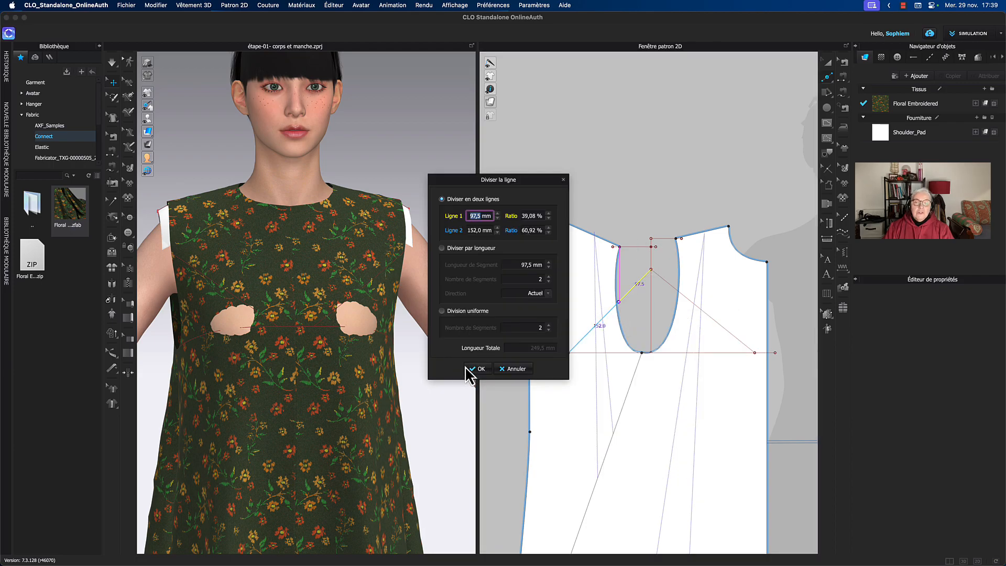
click(444, 311)
click(477, 369)
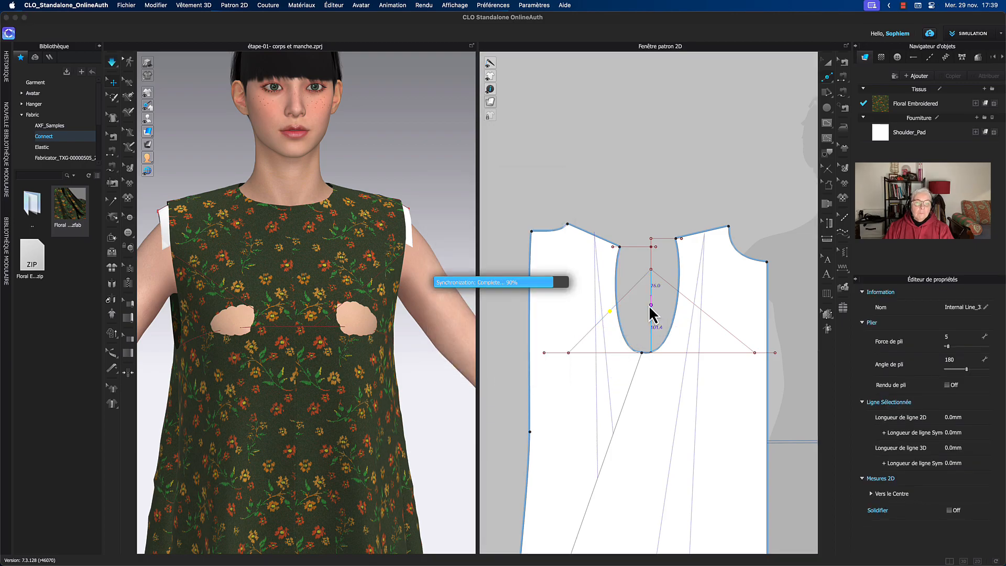
Divide the front slanted line uniformly into 3 segments
click(698, 308)
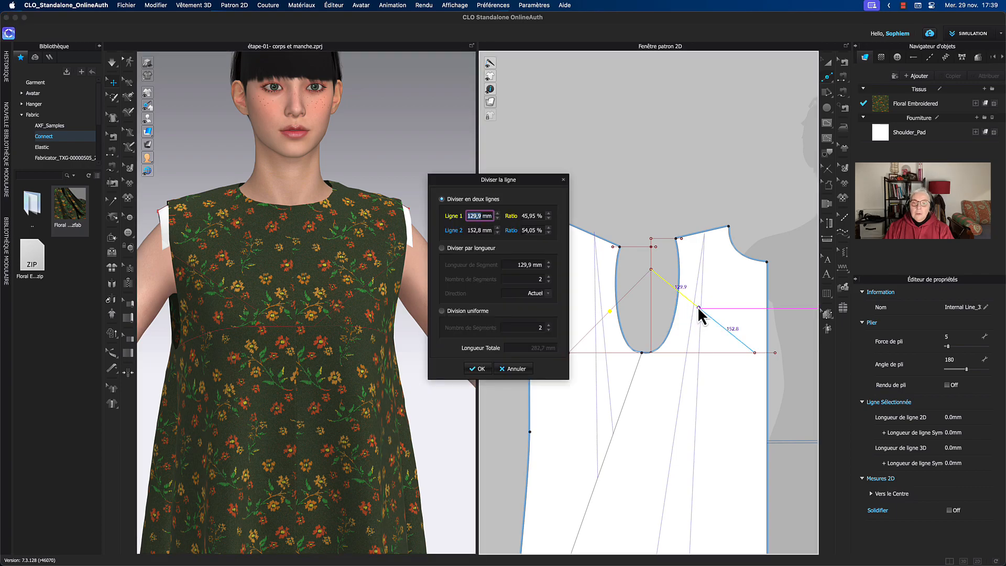
click(442, 311)
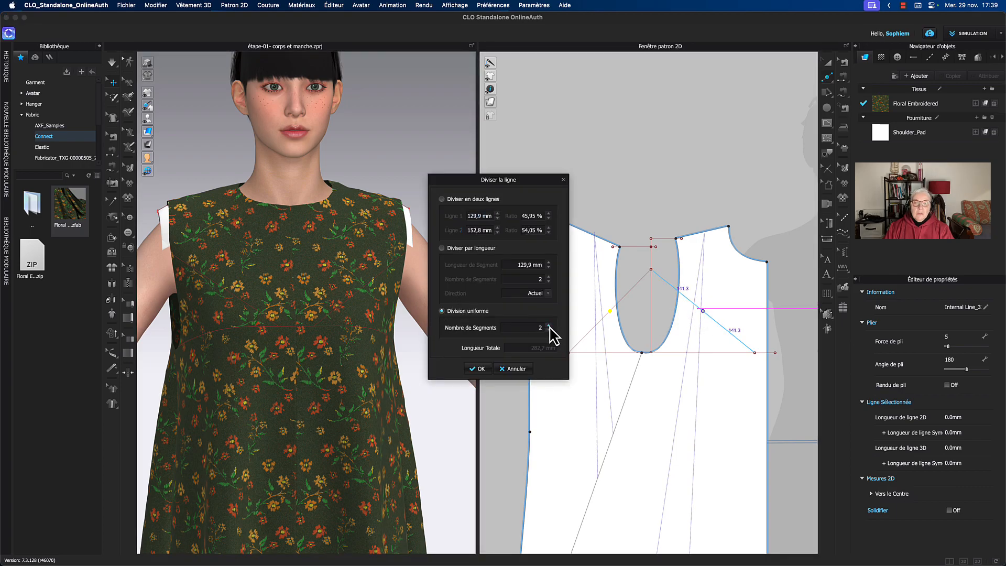
click(482, 368)
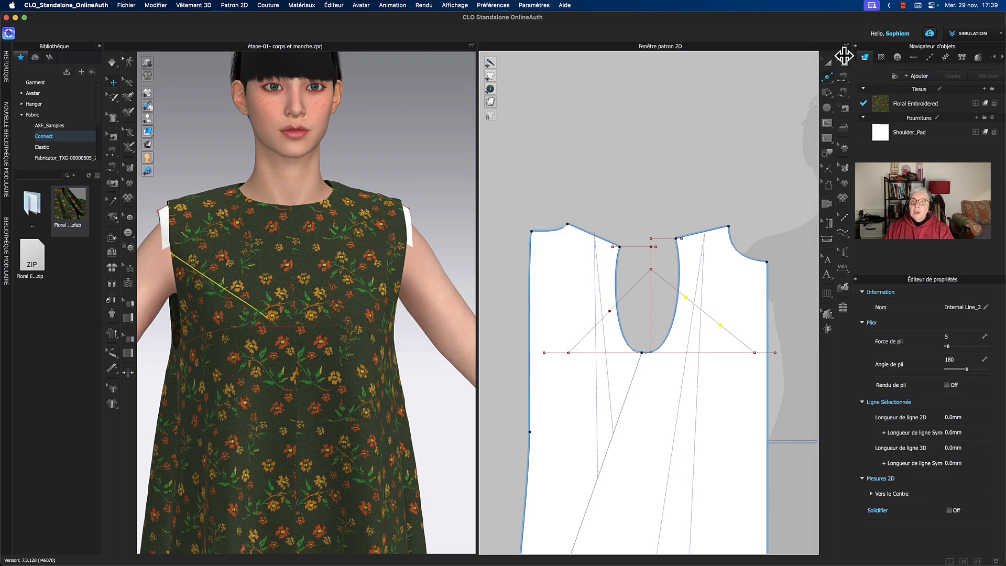
Curve the two back slanted segments into an S shape, hollow near the horizontal guide and rounded toward the cap top
key(c)
drag(595, 348, 629, 291)
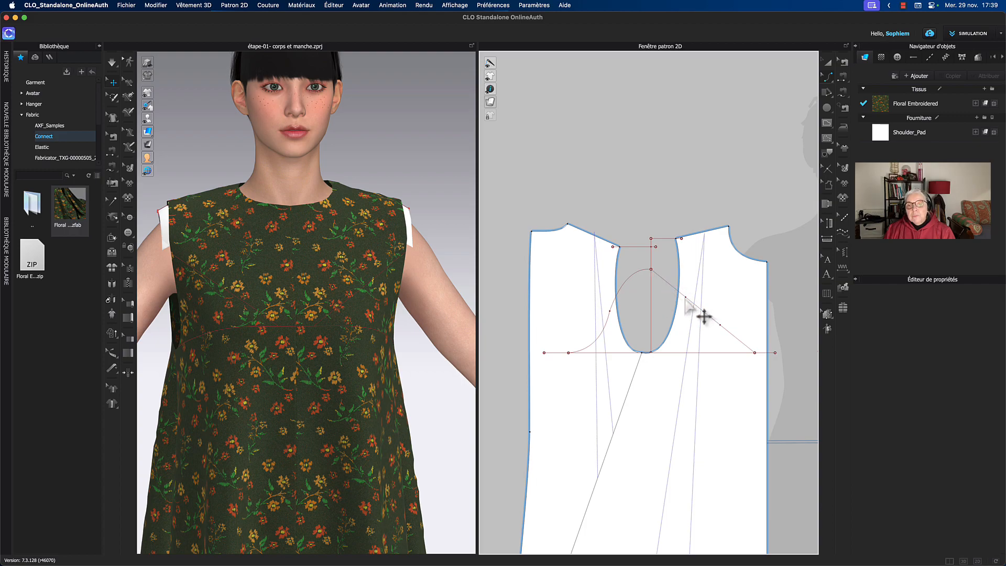
Move the front line's upper division point outward and curve its segments, rounded toward the cap top and hollow near the horizontal guide
click(704, 315)
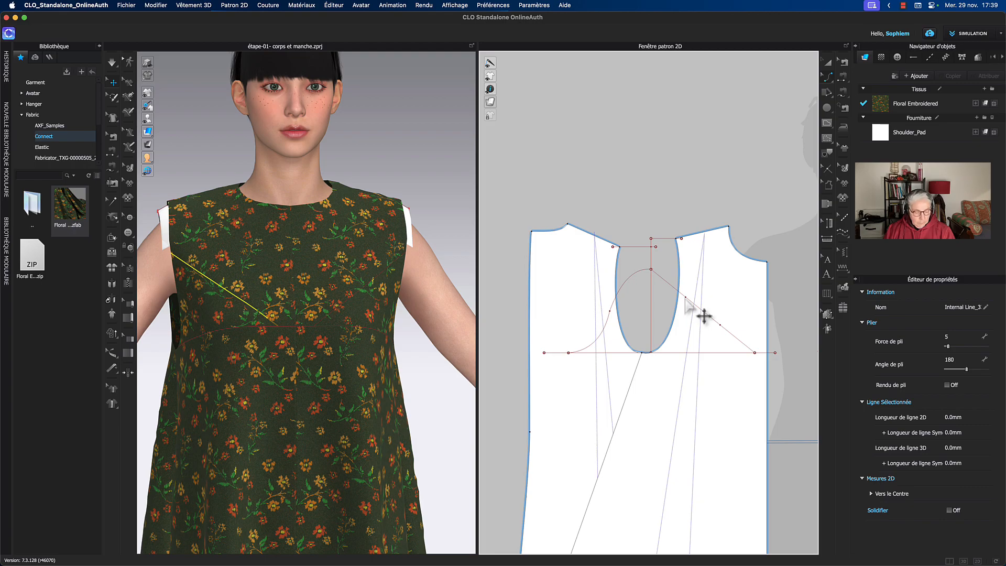
mouse_move(686, 298)
mouse_down()
mouse_move(692, 288)
mouse_move(696, 298)
mouse_up()
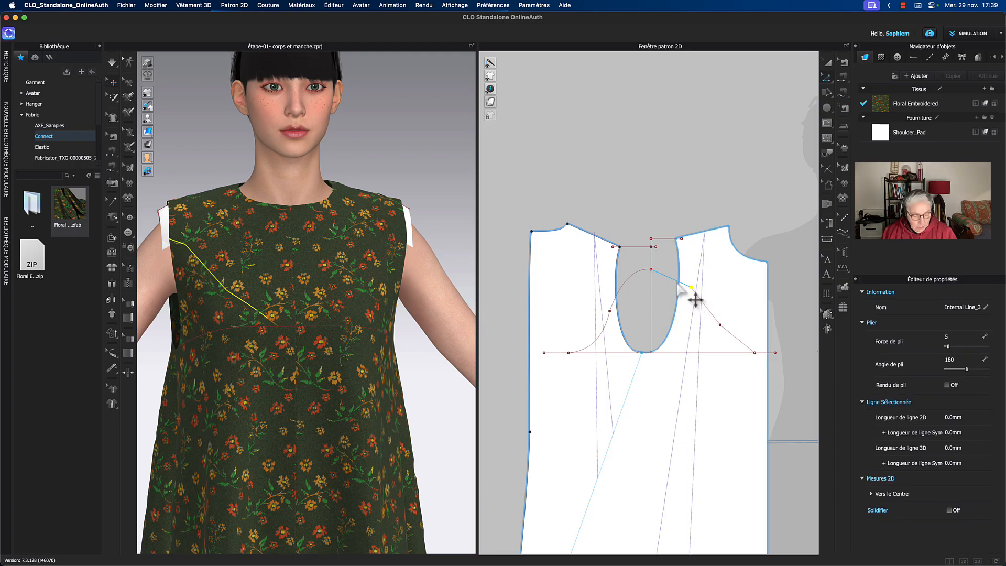
drag(673, 283, 732, 346)
click(670, 305)
scroll(699, 312, up, 5)
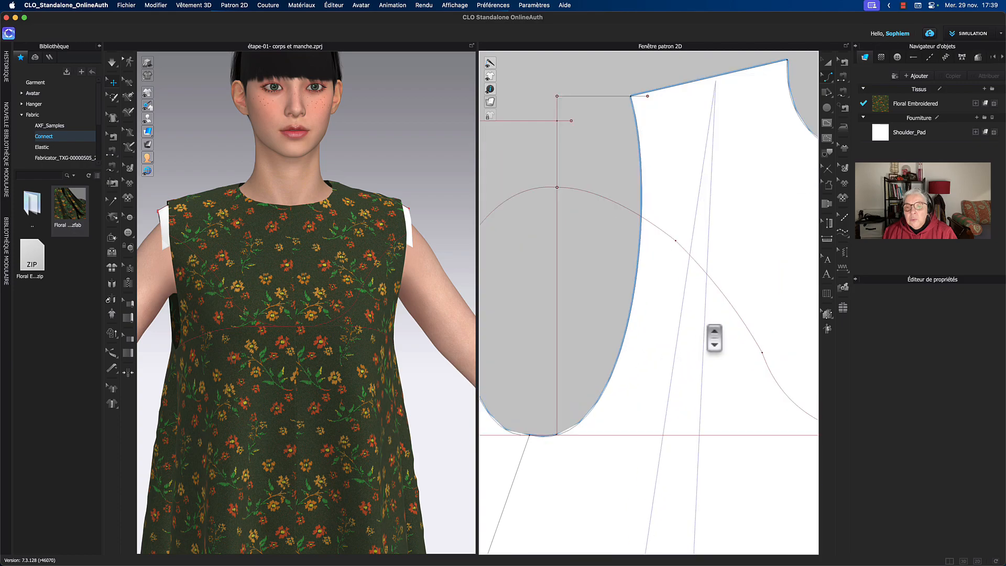
scroll(713, 336, down, 3)
click(741, 402)
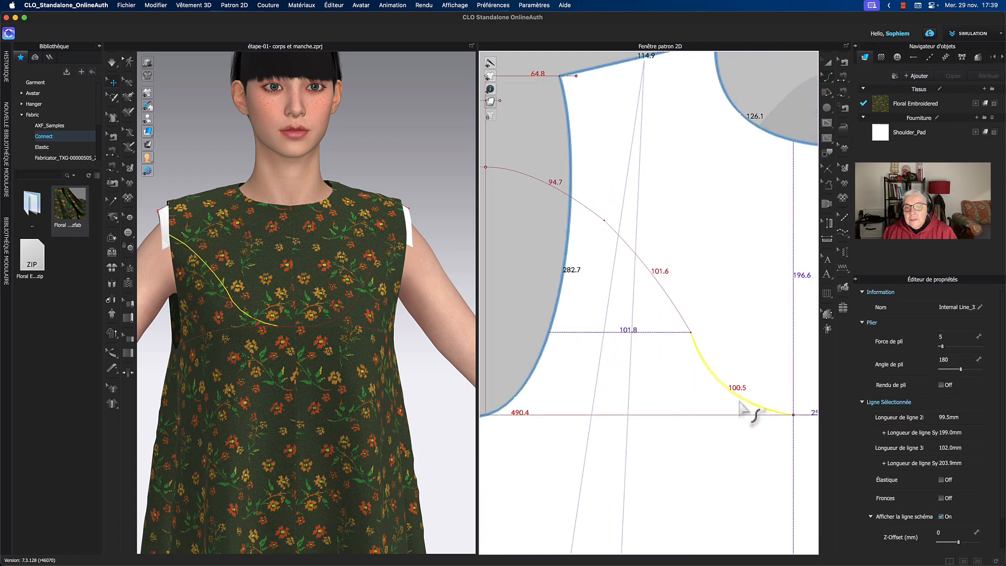
Smooth the front cap curve between the top point and the lower division point into one continuous curve
scroll(655, 339, down, 3)
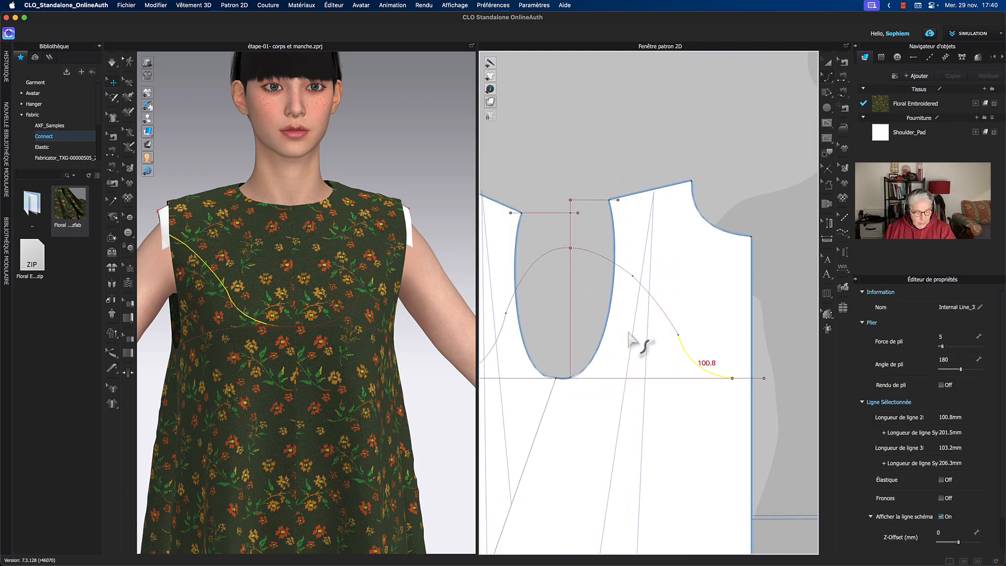
click(679, 335)
click(570, 248)
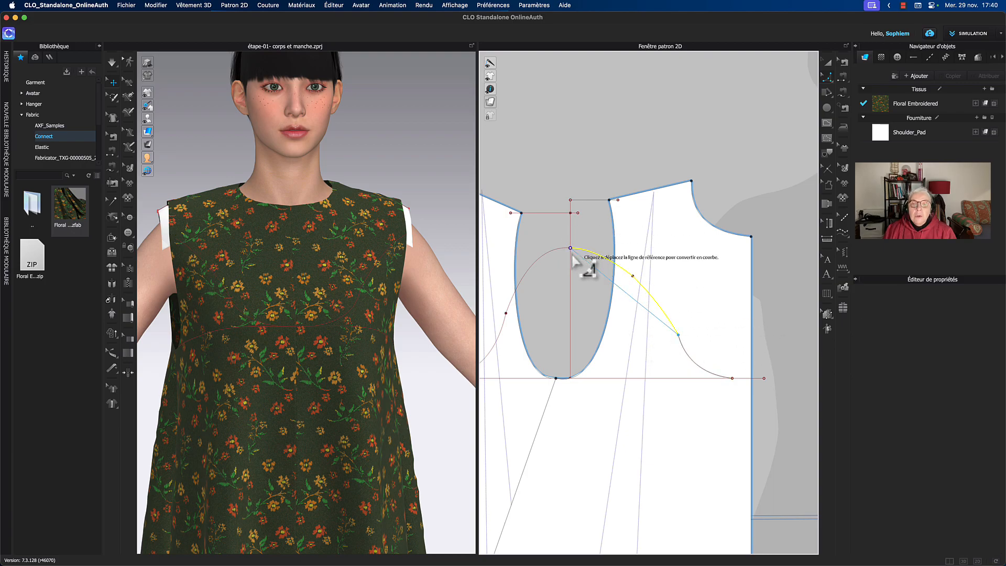
mouse_move(636, 288)
mouse_down()
mouse_move(622, 264)
mouse_move(631, 278)
mouse_up()
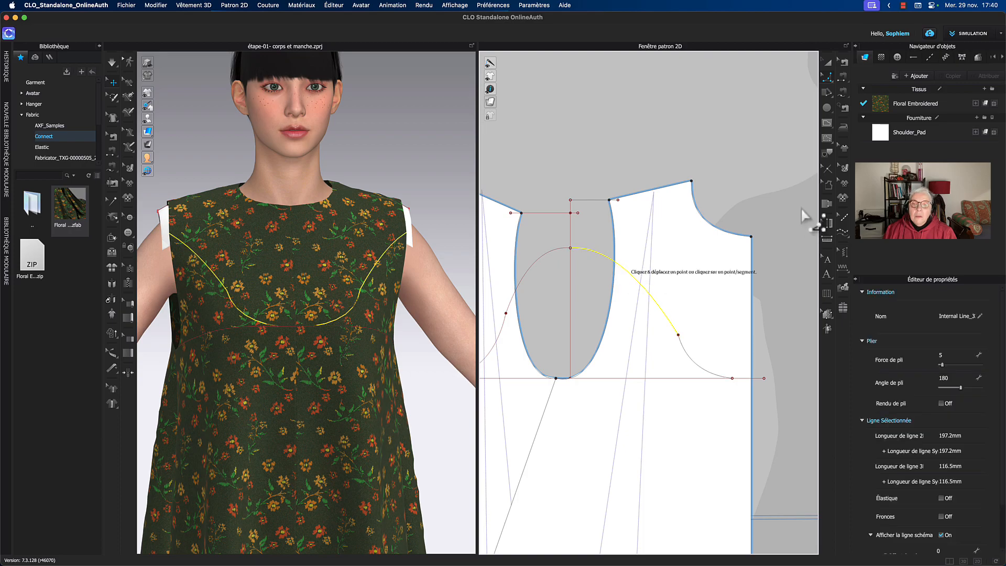
Adjust the curve handle of the lower front cap segment so it continues smoothly from the upper curve into the horizontal guide
scroll(741, 213, down, 3)
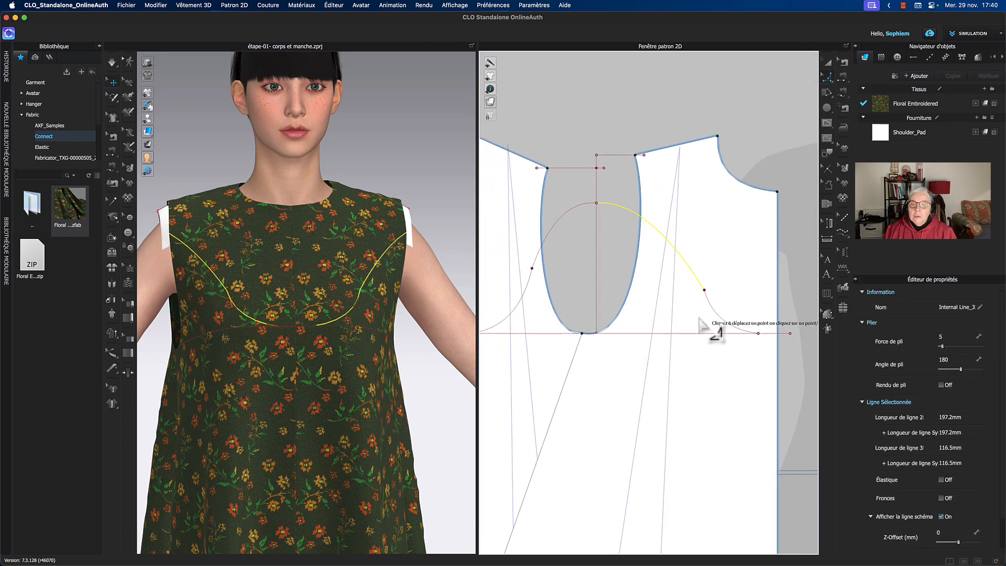
scroll(703, 317, up, 2)
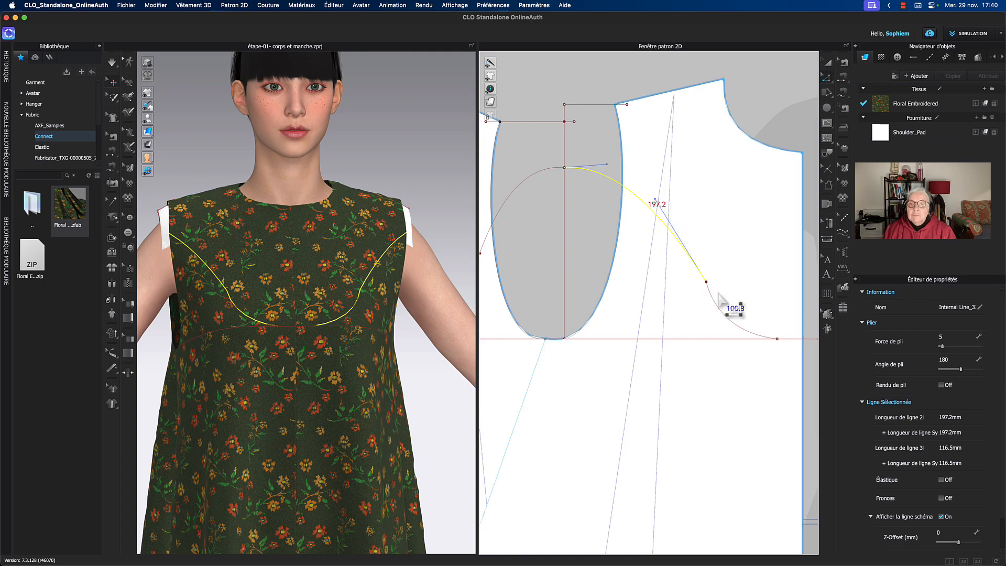
click(740, 330)
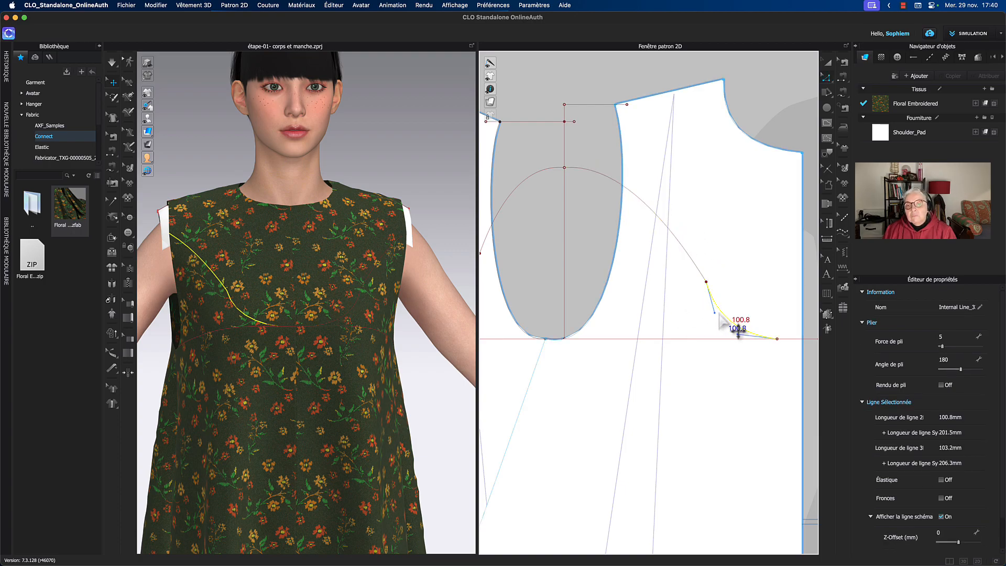
drag(715, 313, 726, 340)
click(753, 281)
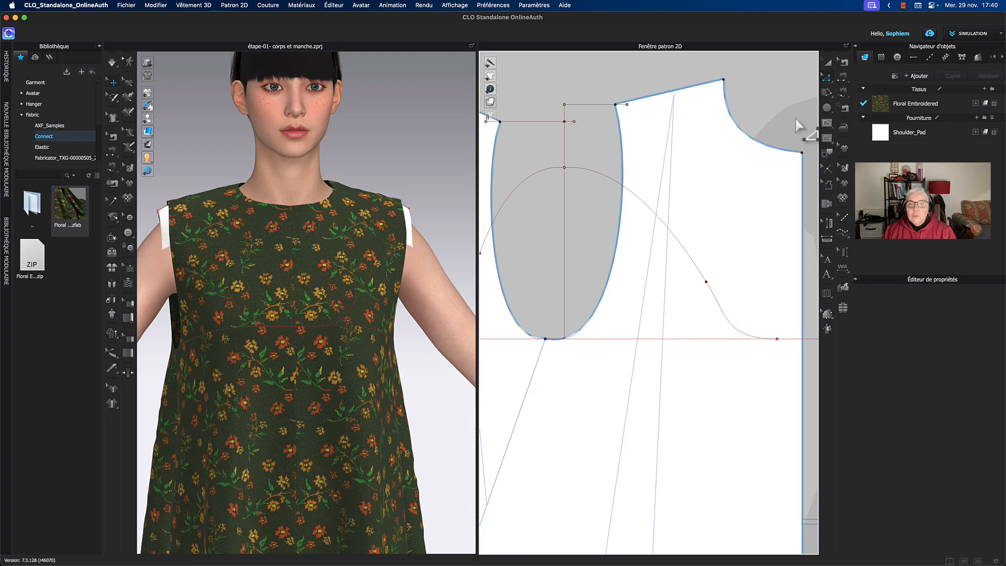
Try to duplicate the horizontal guide as an internal line 55 mm below it, with the direction reversed
scroll(775, 130, down, 3)
middle_drag(774, 123, 745, 115)
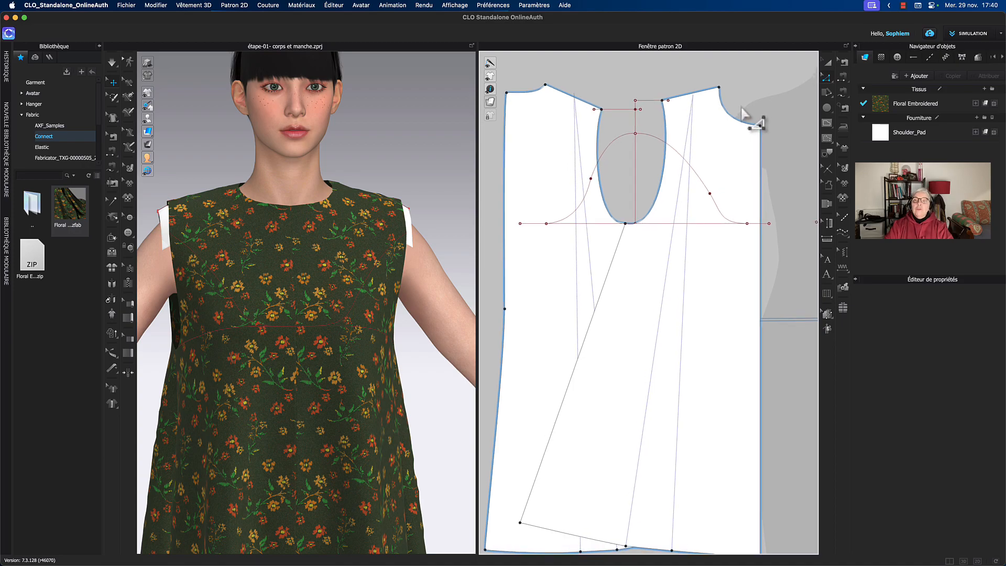
click(827, 63)
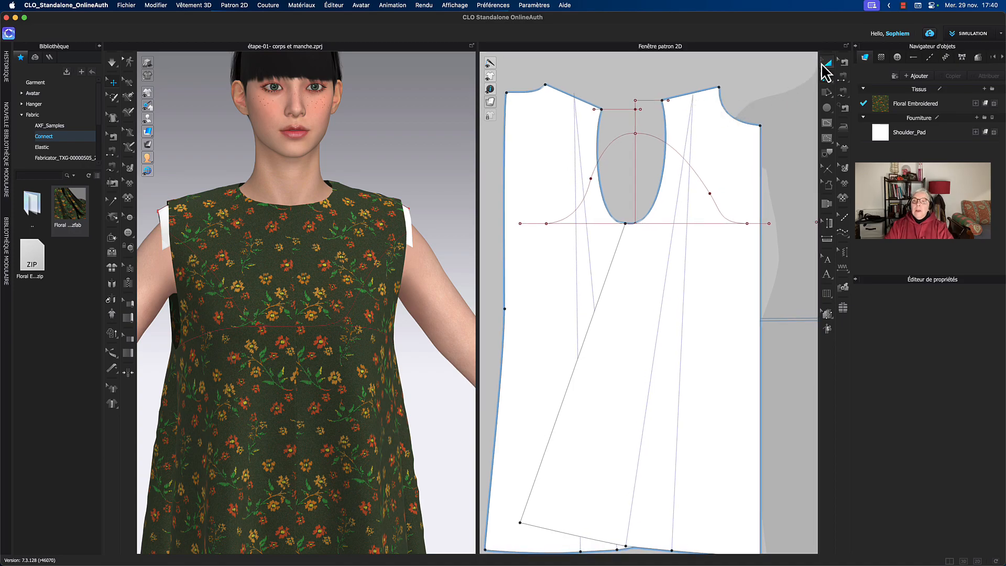
click(702, 224)
right_click(701, 223)
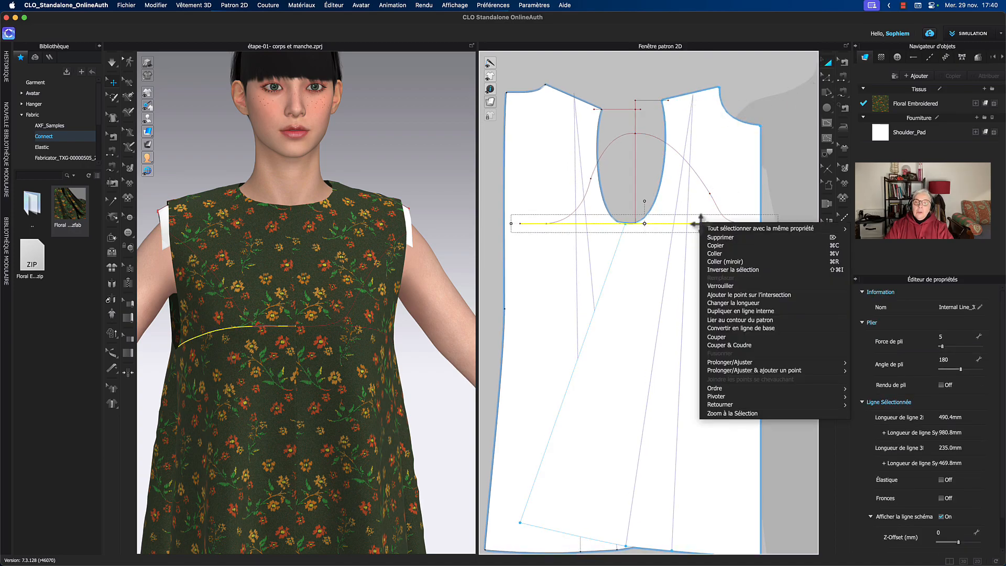
click(726, 311)
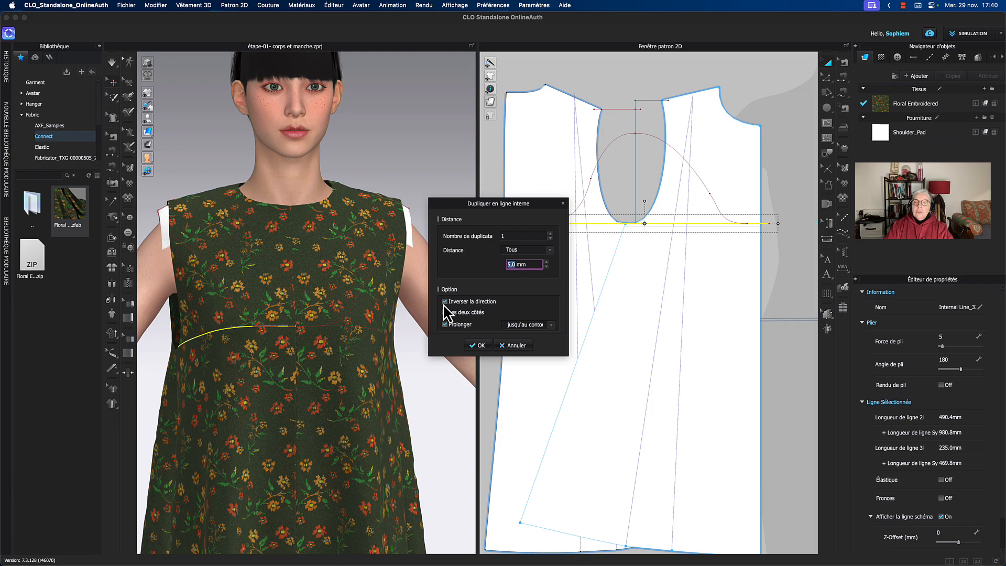
drag(540, 263, 493, 263)
text(55)
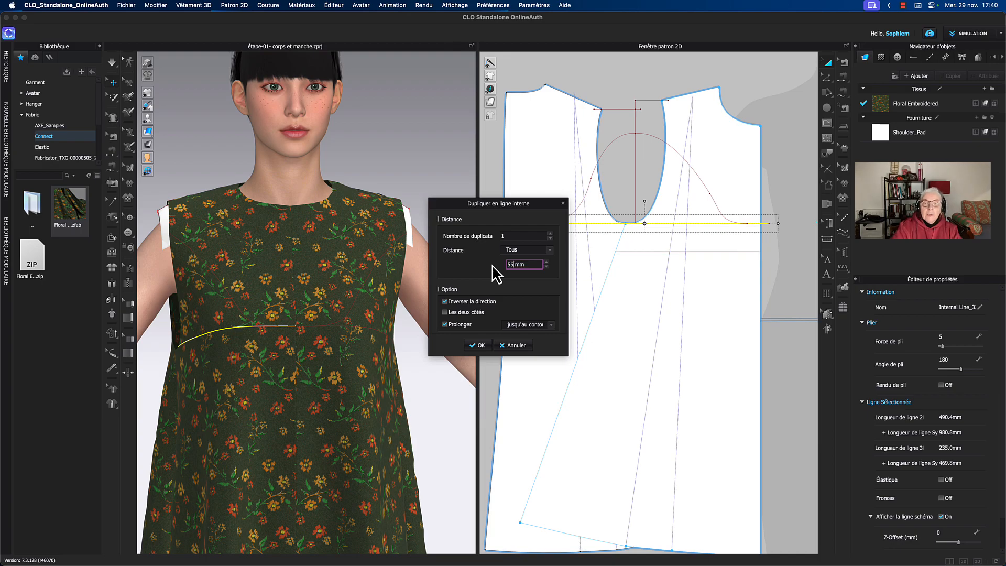
click(477, 346)
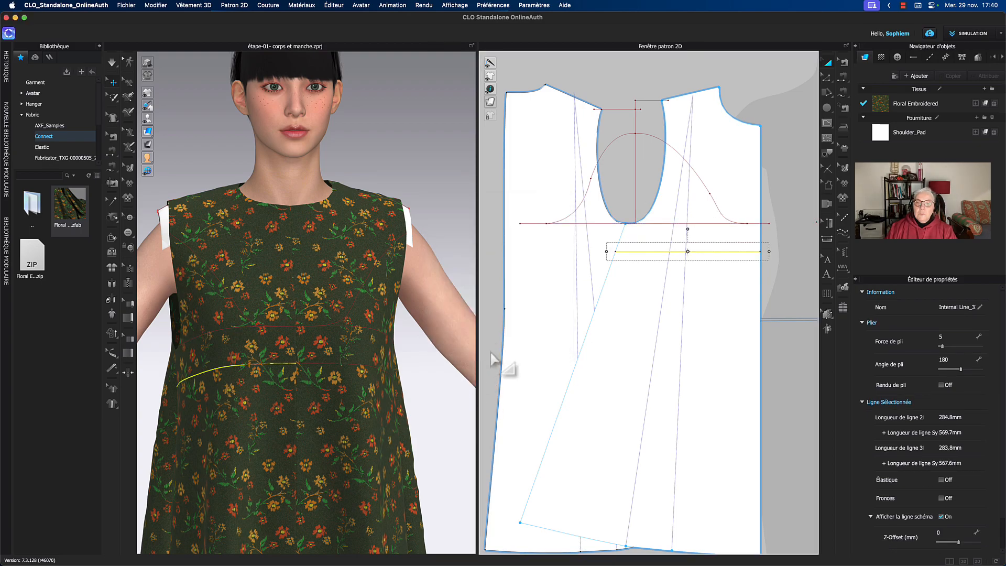
key(super+z)
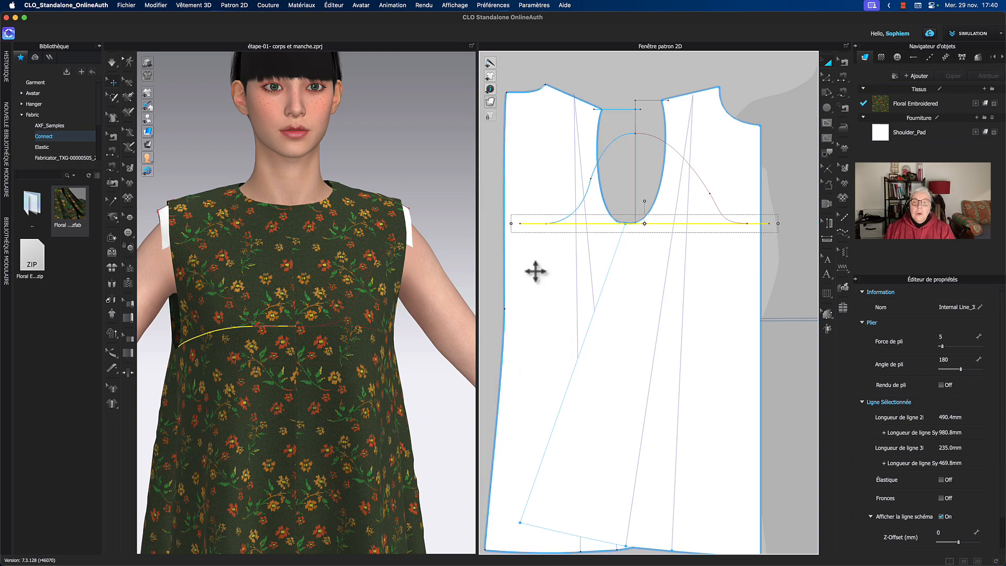
Duplicate the horizontal guide as one internal line 550 mm below it, with the direction reversed and extended to the pattern outline
right_click(580, 226)
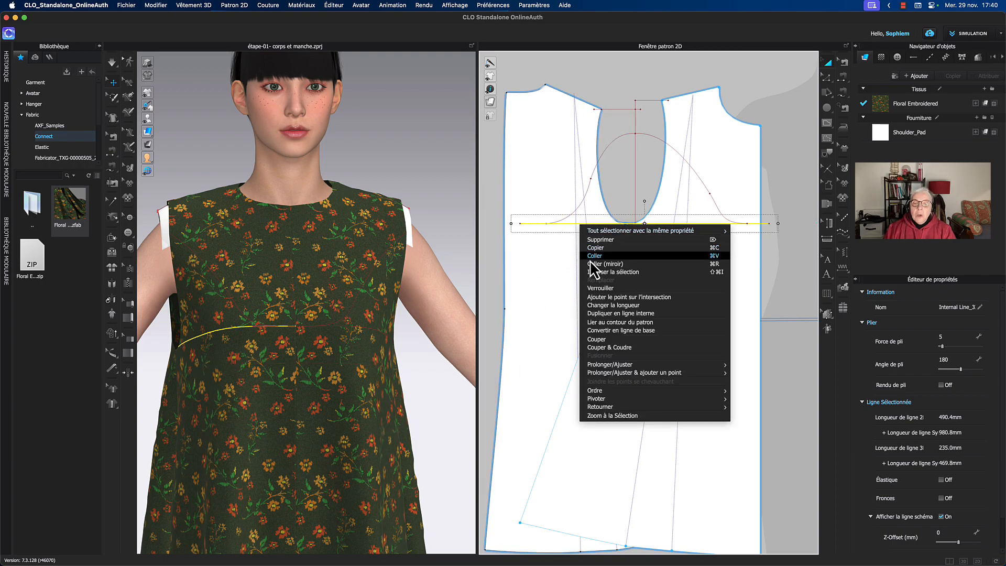
click(601, 314)
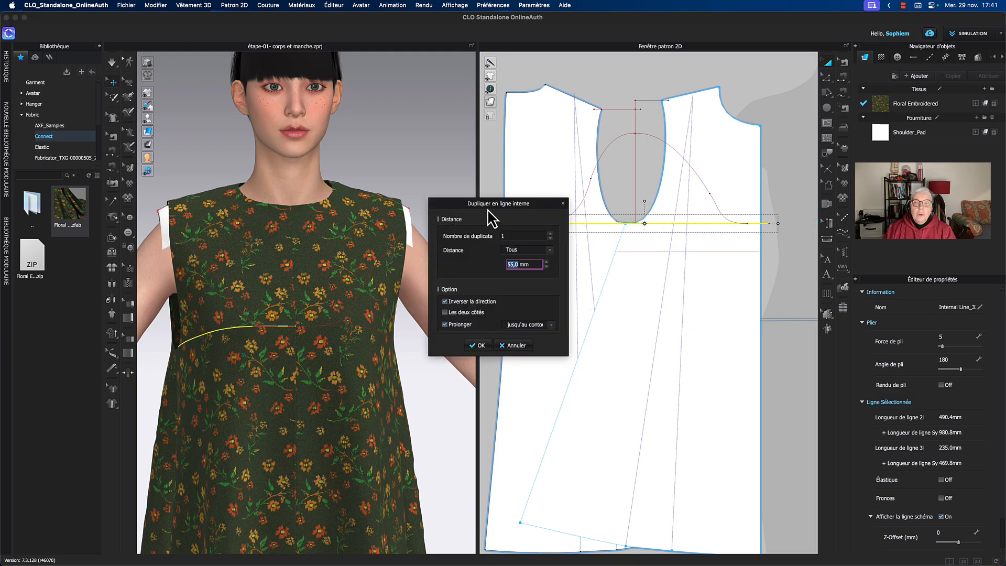
drag(493, 214, 450, 209)
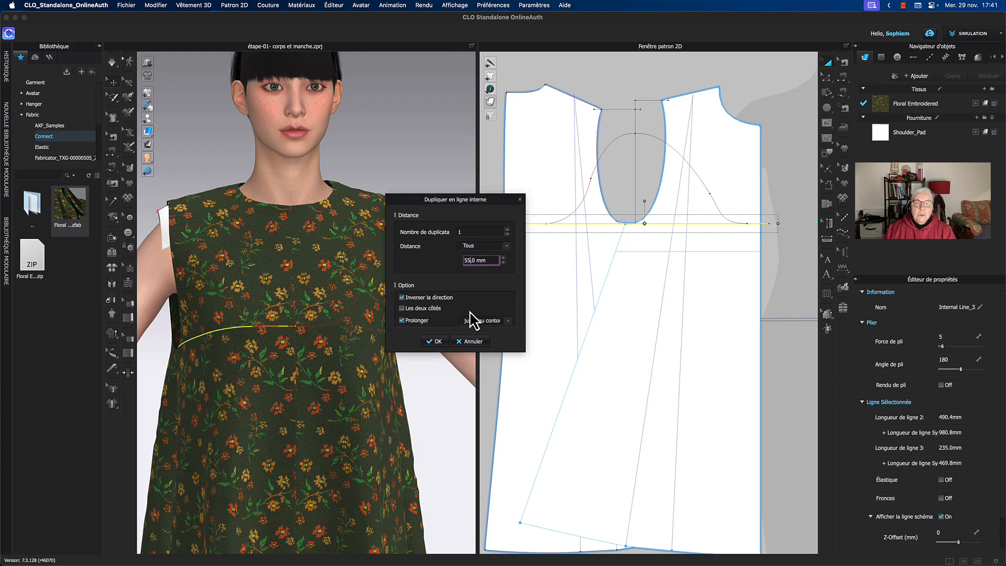
text(0)
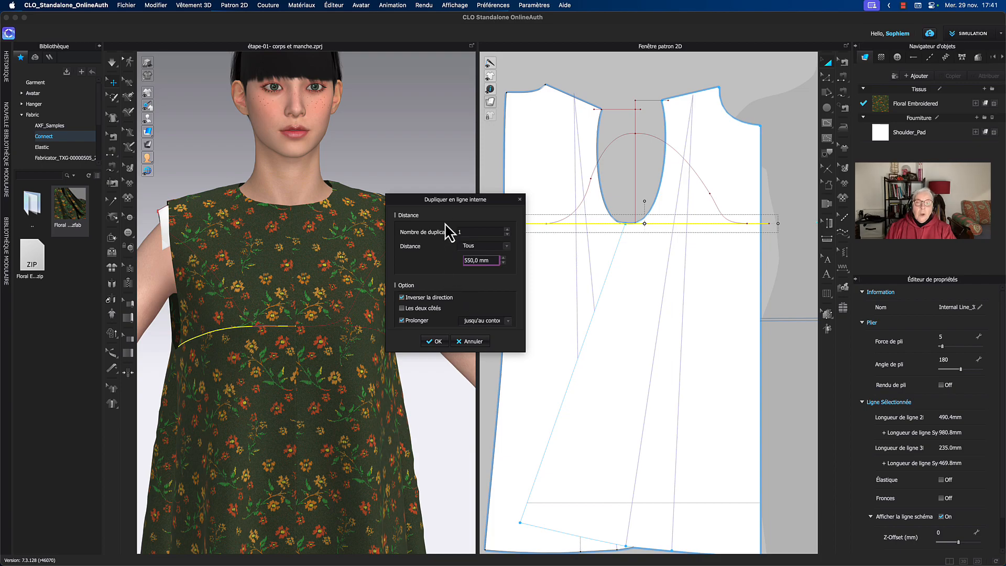
drag(457, 202, 432, 183)
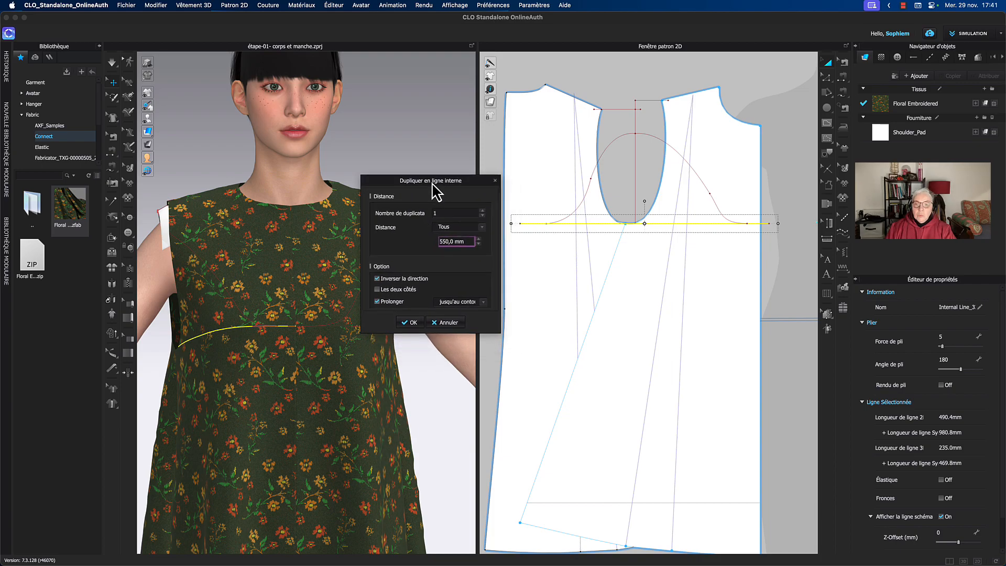
click(412, 323)
click(792, 353)
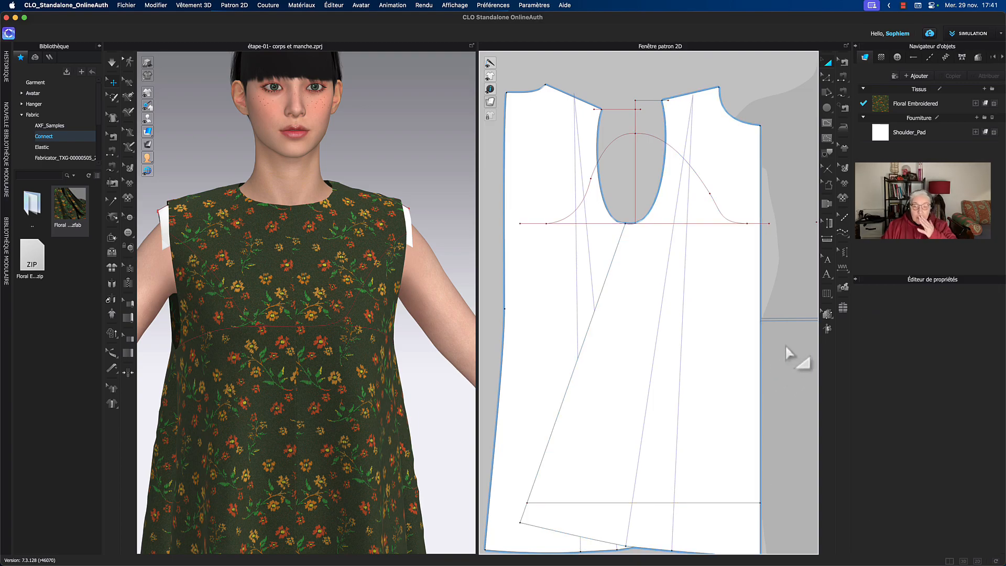
Lengthen the vertical guide in the armhole downward until it reaches the sleeve hem line
click(629, 510)
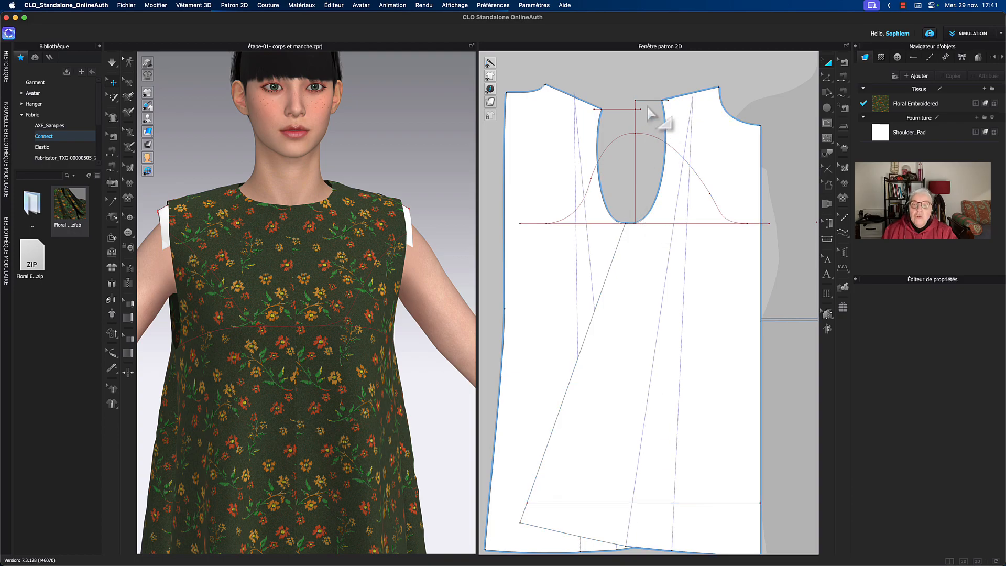
click(637, 157)
click(637, 157)
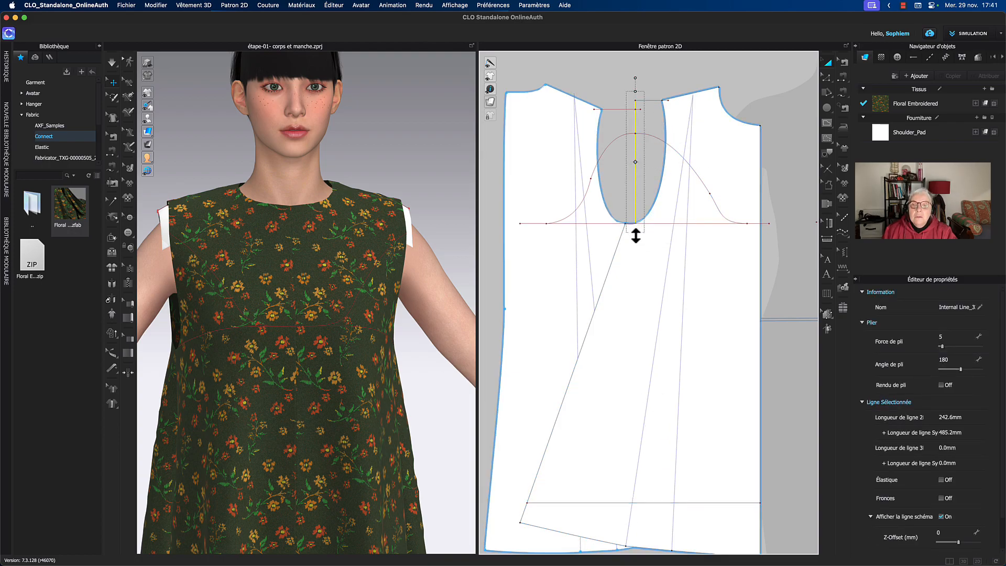
drag(646, 386, 639, 511)
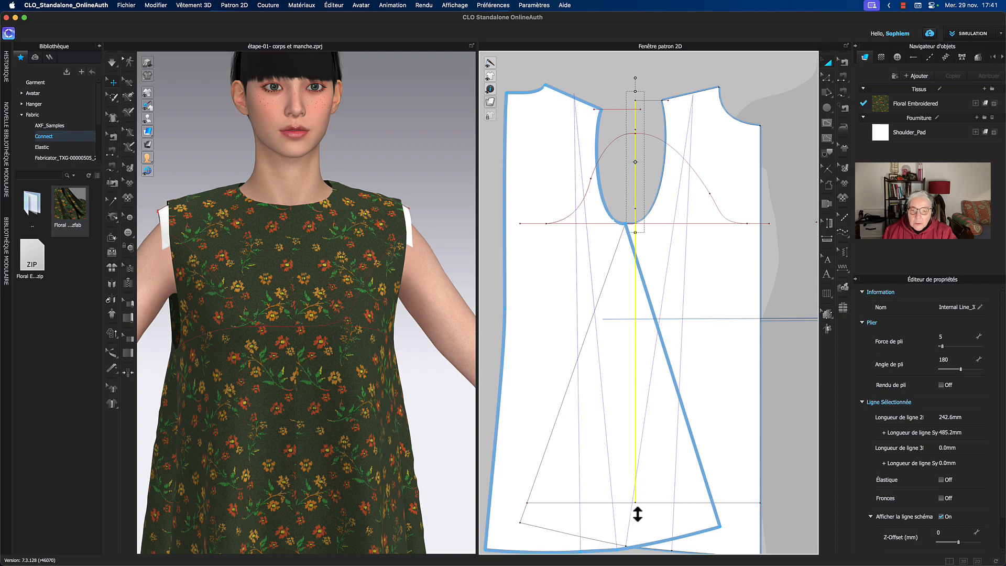
drag(639, 514, 639, 514)
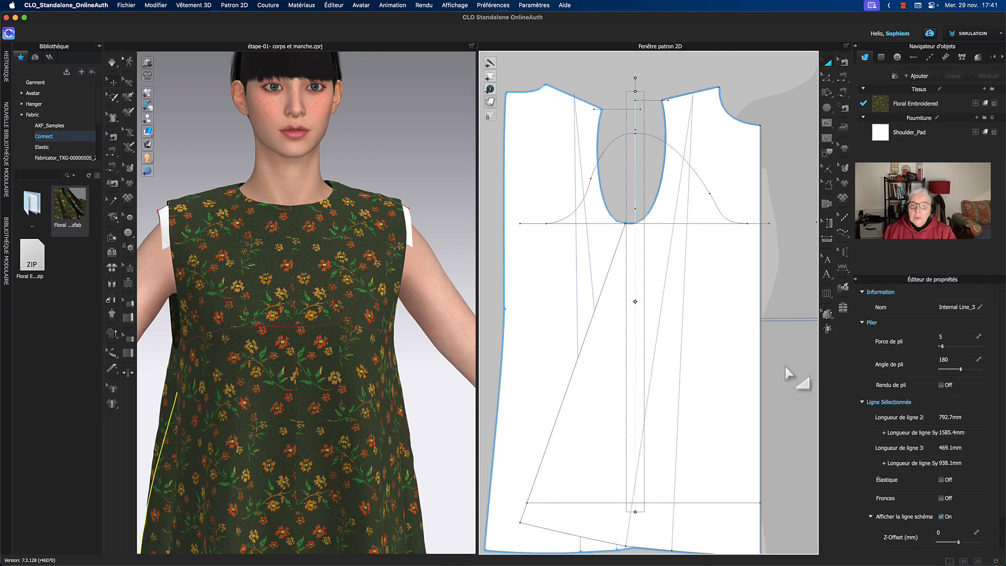
click(796, 303)
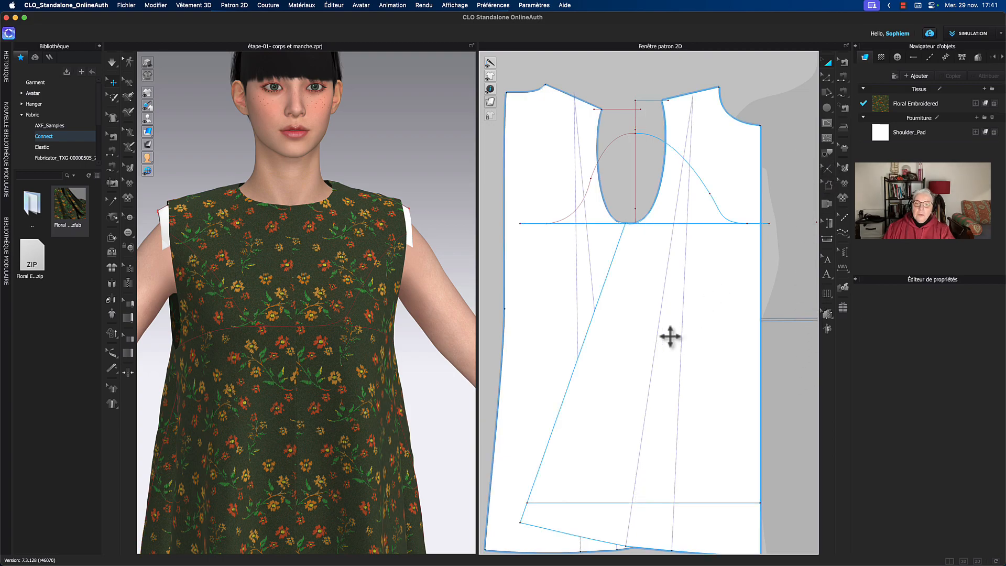
Send the front dress pattern piece to the background of the stacking order
click(717, 300)
right_click(717, 300)
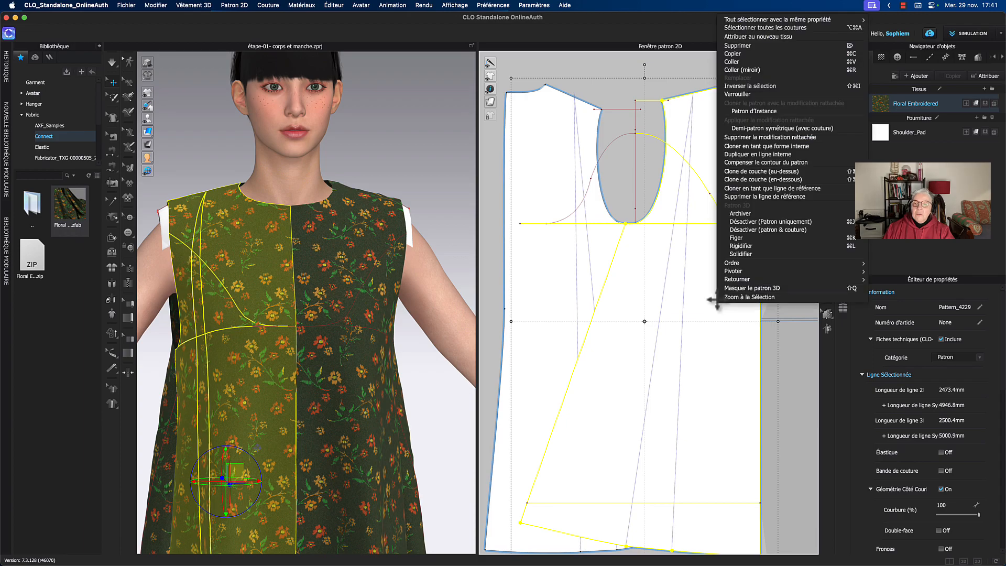
mouse_move(744, 279)
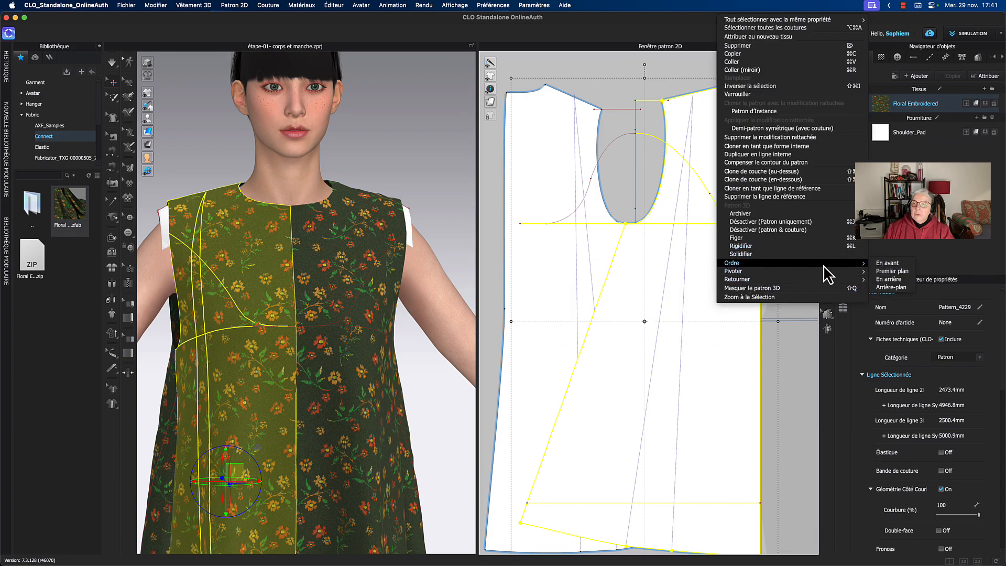
click(891, 287)
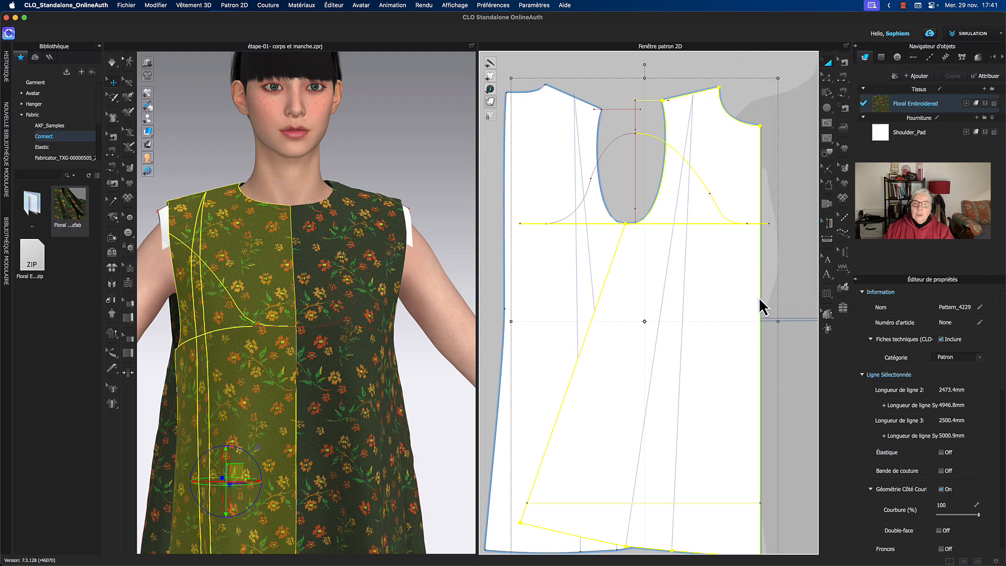
click(797, 155)
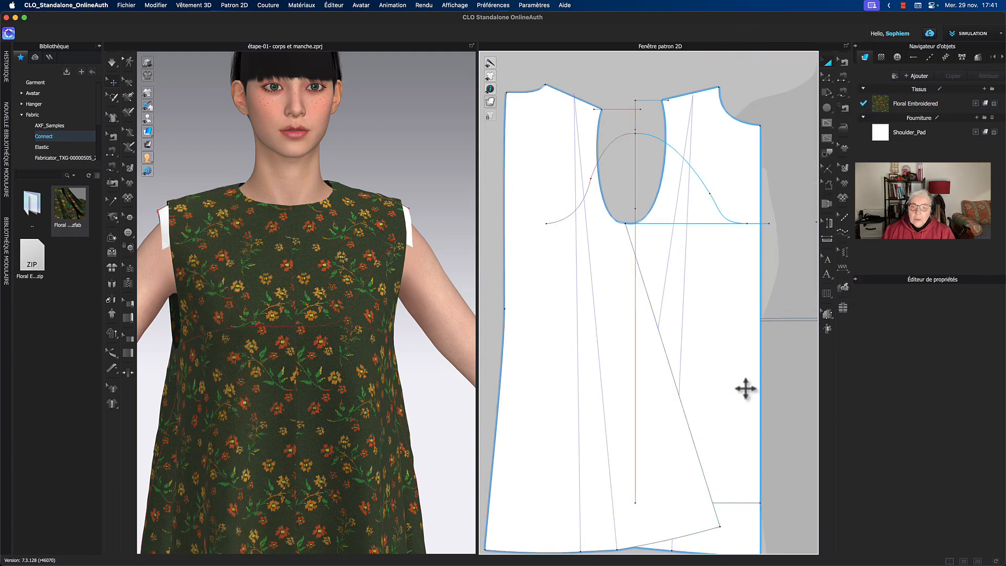
Delete the intermediate point on the vertical guide just above the horizontal guide
right_drag(790, 314, 786, 294)
middle_drag(784, 287, 784, 287)
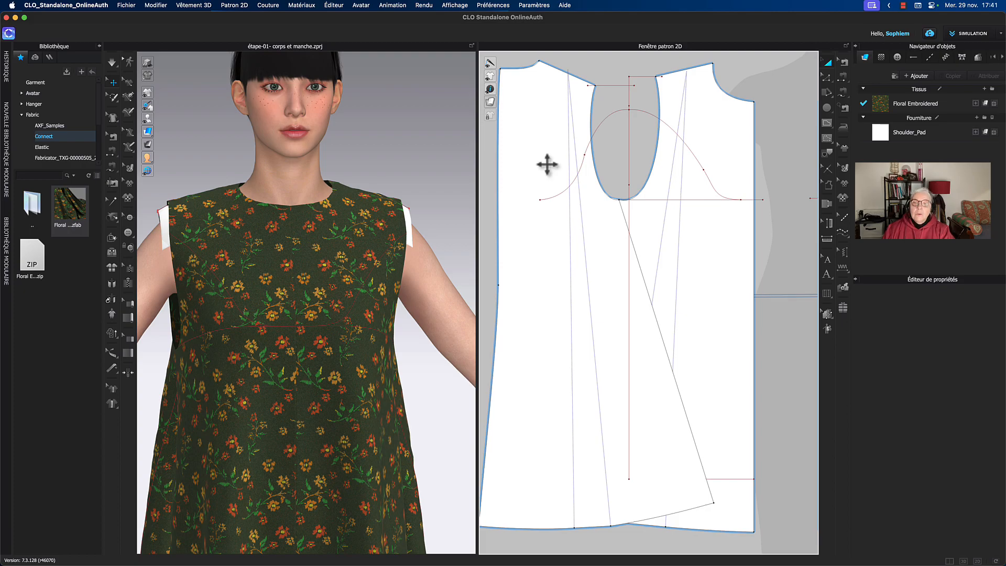
click(629, 193)
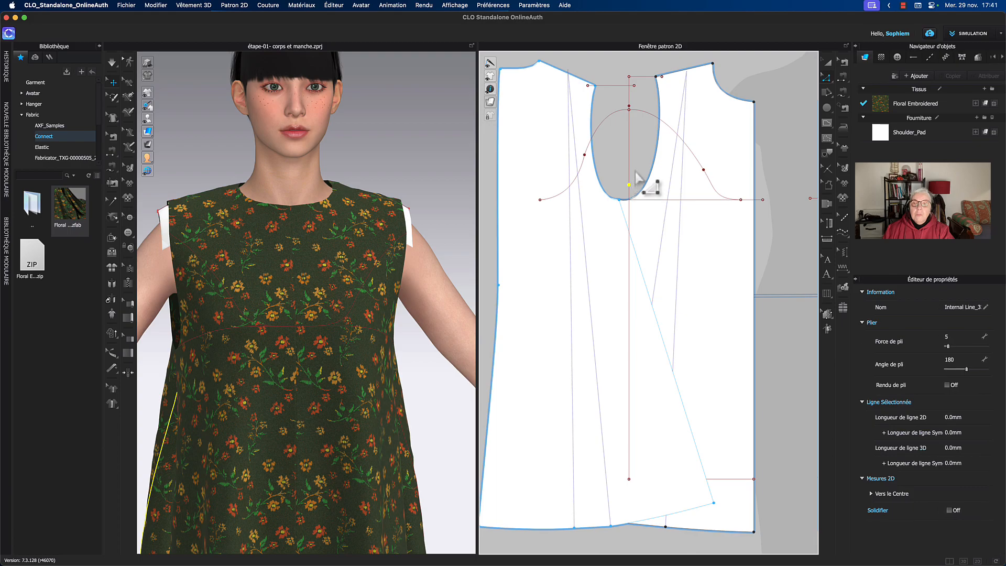
key(Escape)
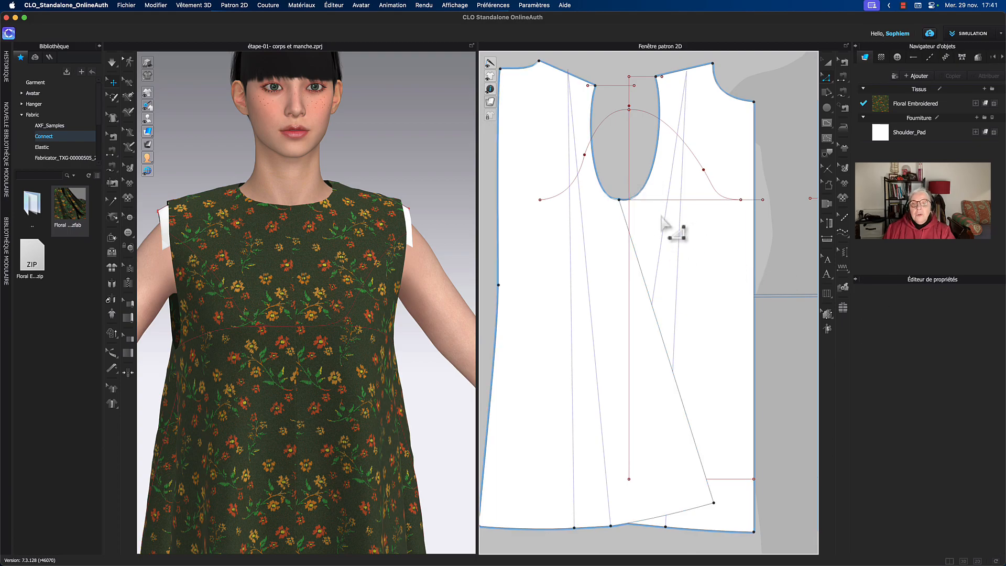
click(651, 201)
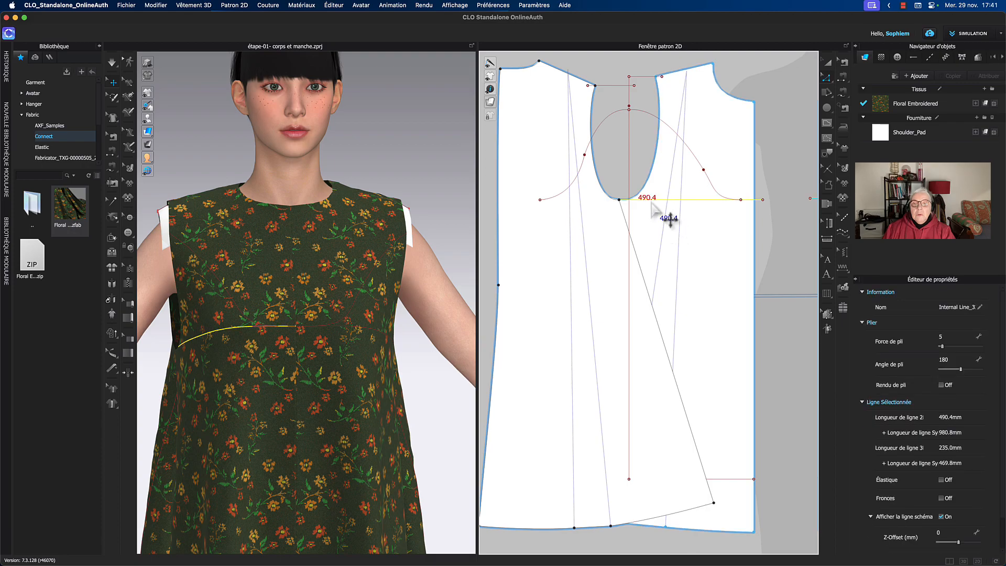
right_click(651, 203)
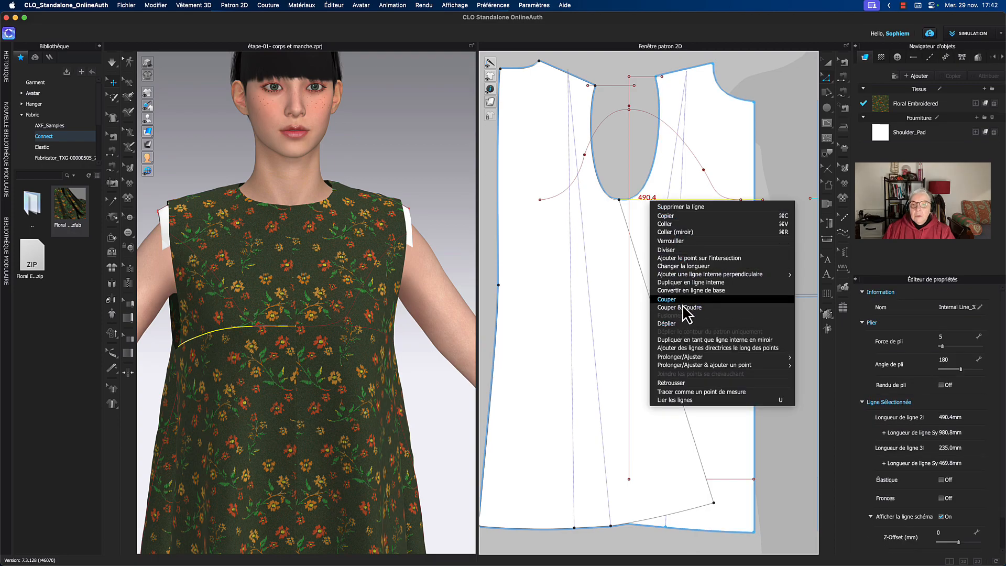
mouse_move(681, 366)
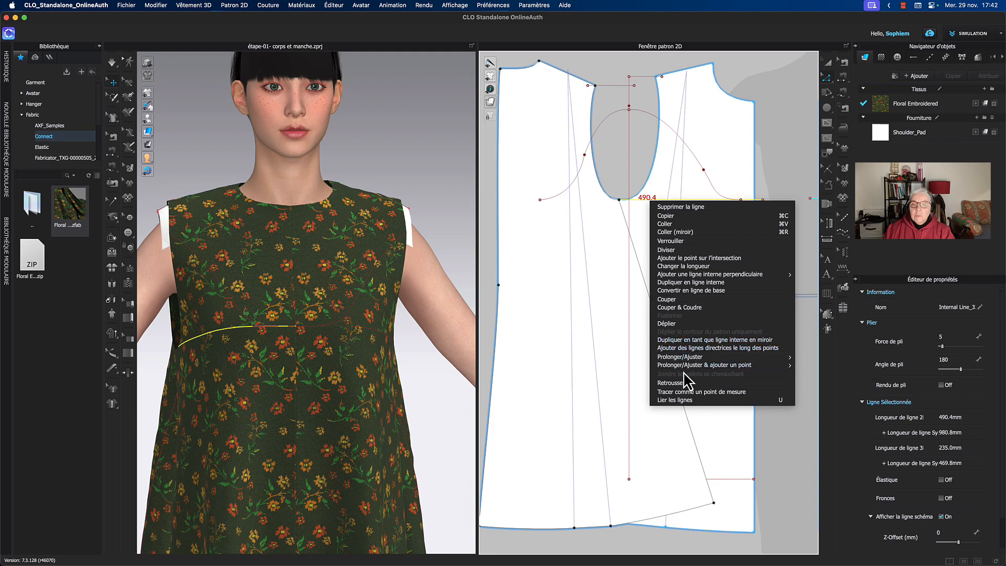
click(794, 150)
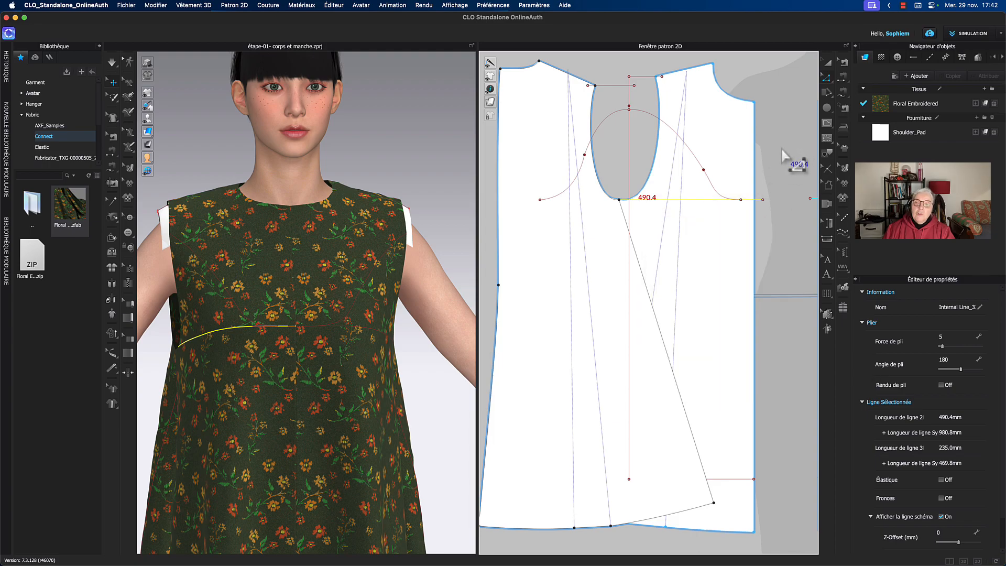
click(791, 157)
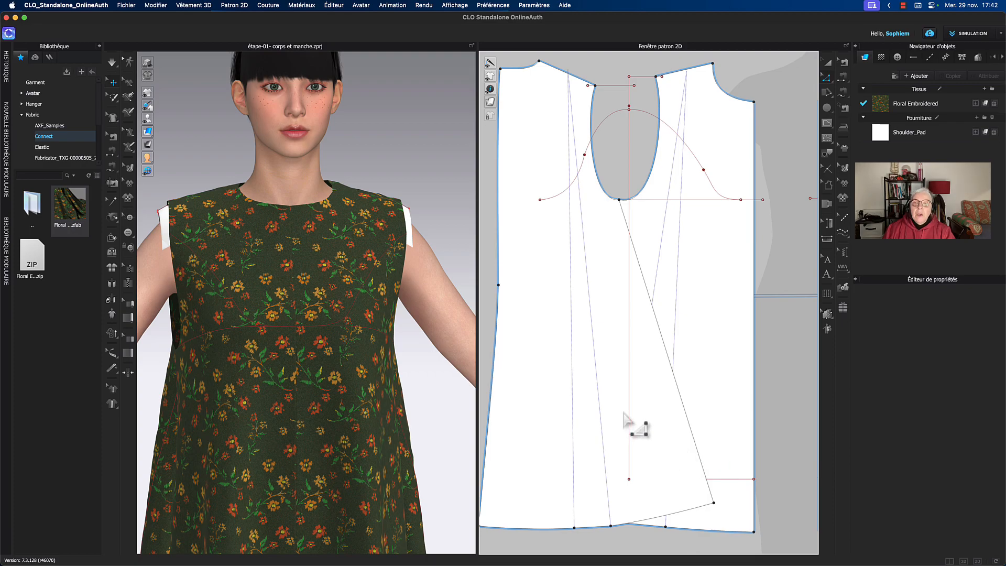
Divide the long segment of the vertical guide in two, making the upper part 600 mm long
click(629, 128)
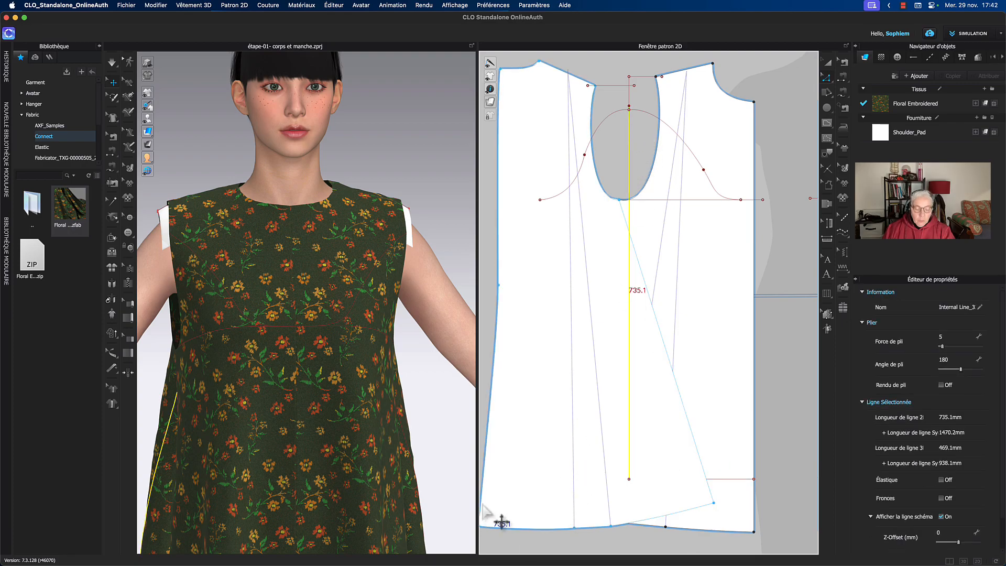
click(630, 421)
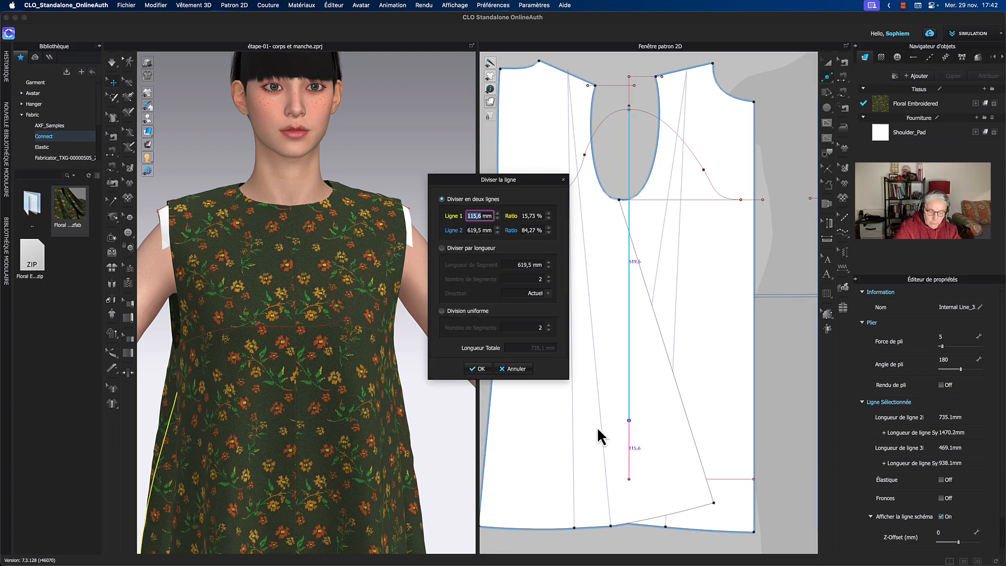
text(60)
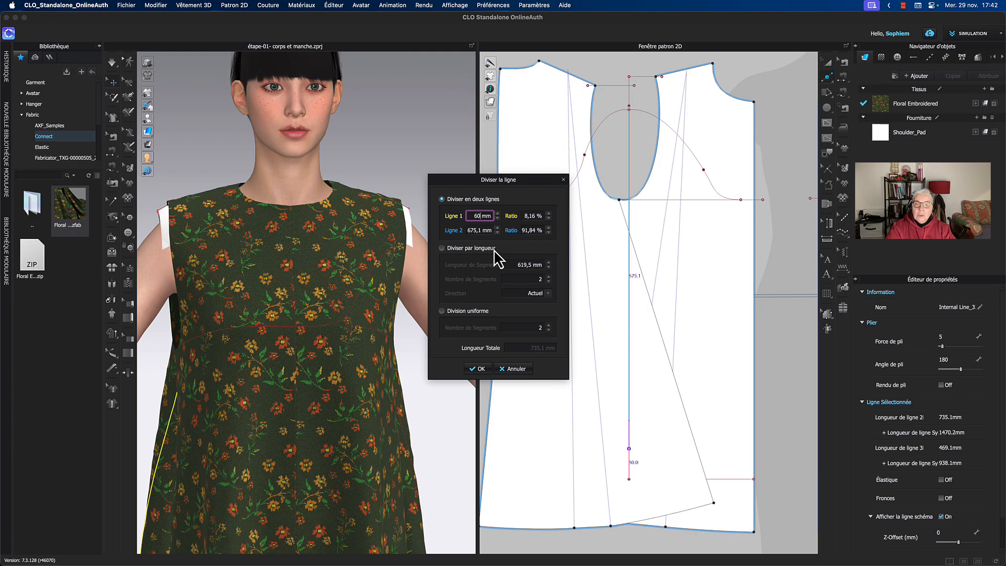
text(0)
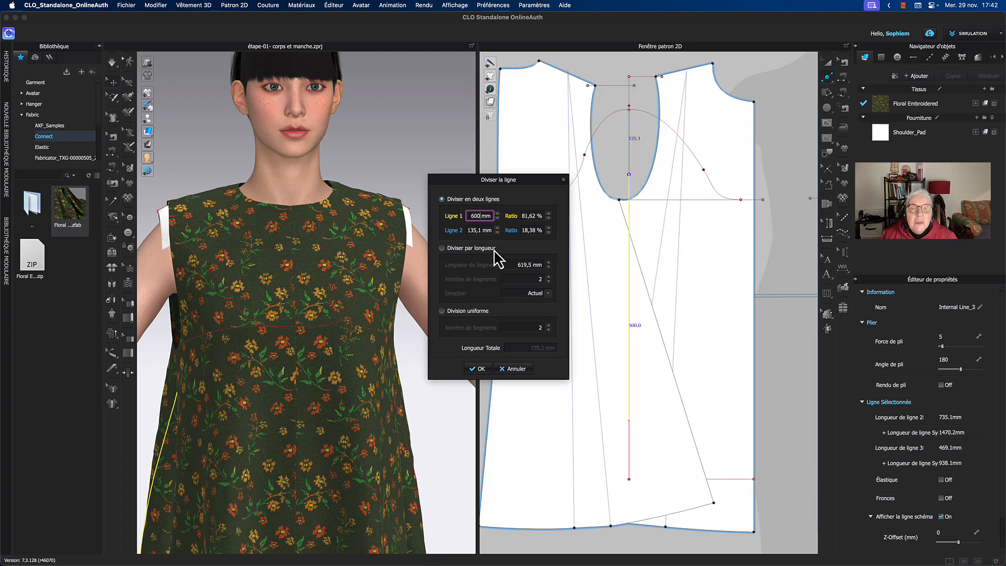
click(474, 230)
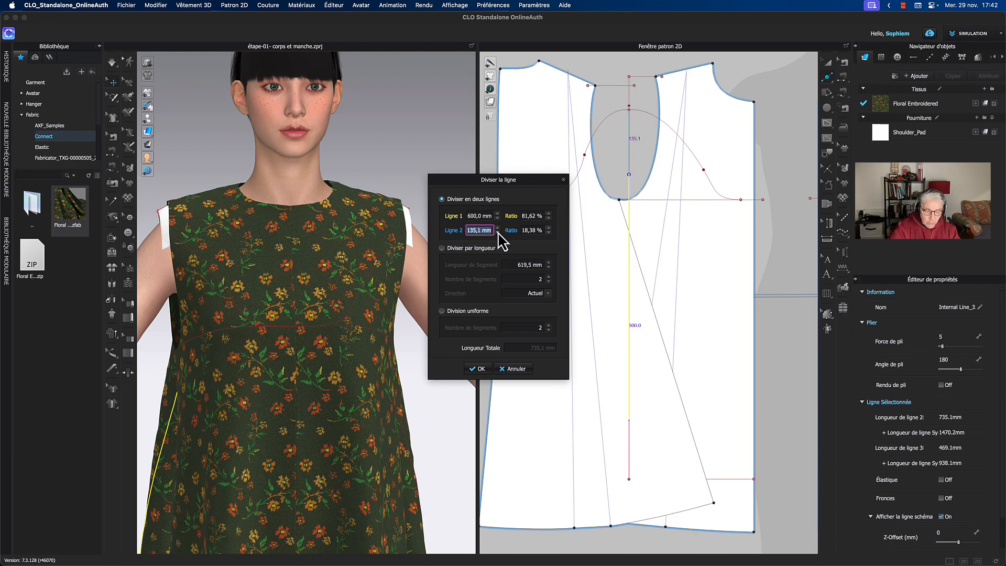
text(600)
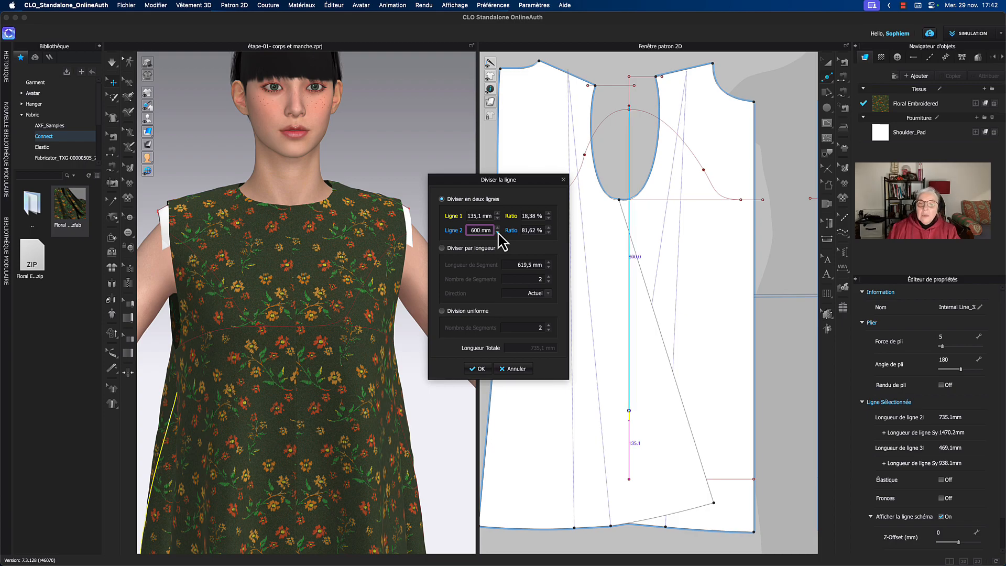
click(480, 369)
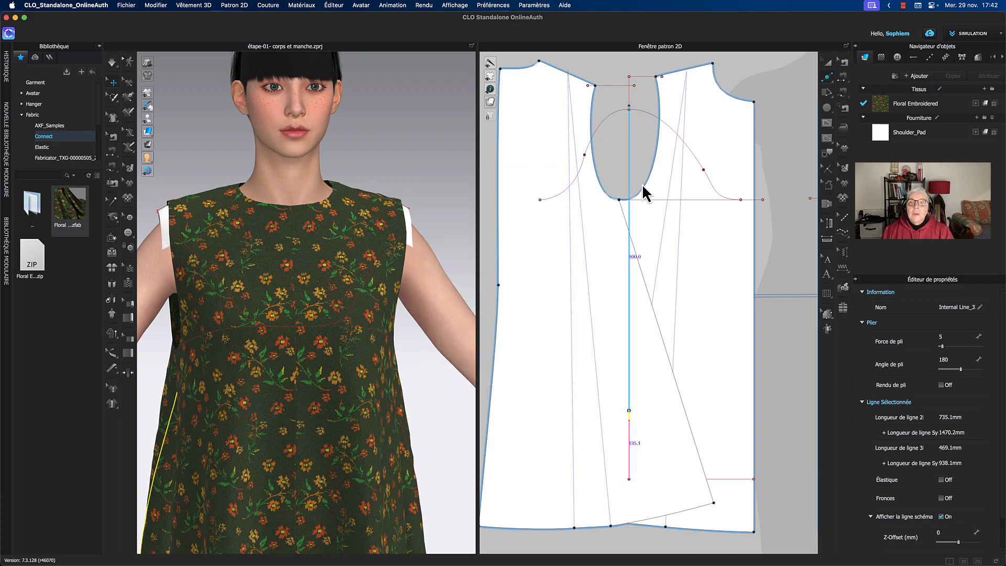
Move the vertical guide's upper division point down onto the top point of the sleeve cap curve
click(828, 62)
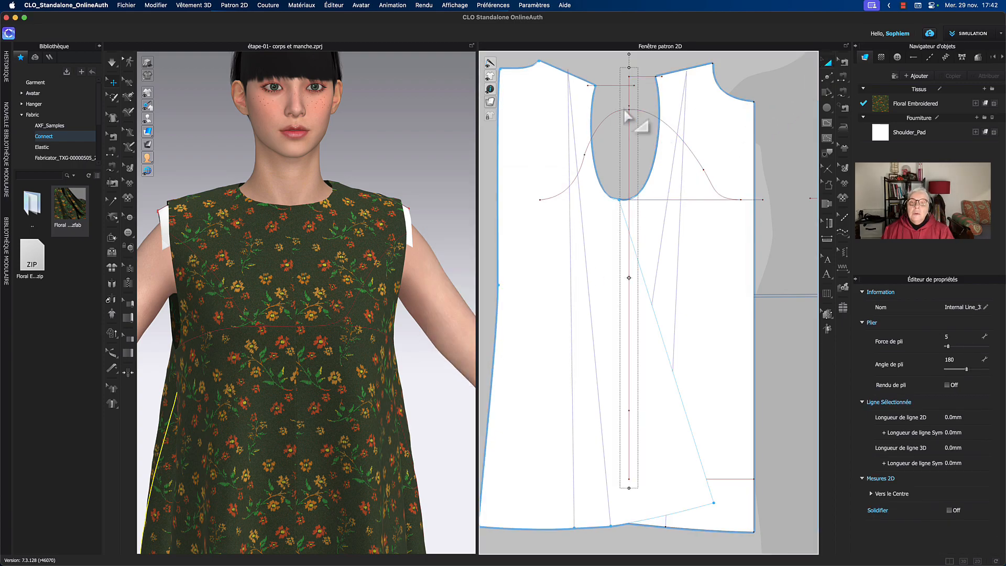
scroll(629, 113, up, 5)
key(z)
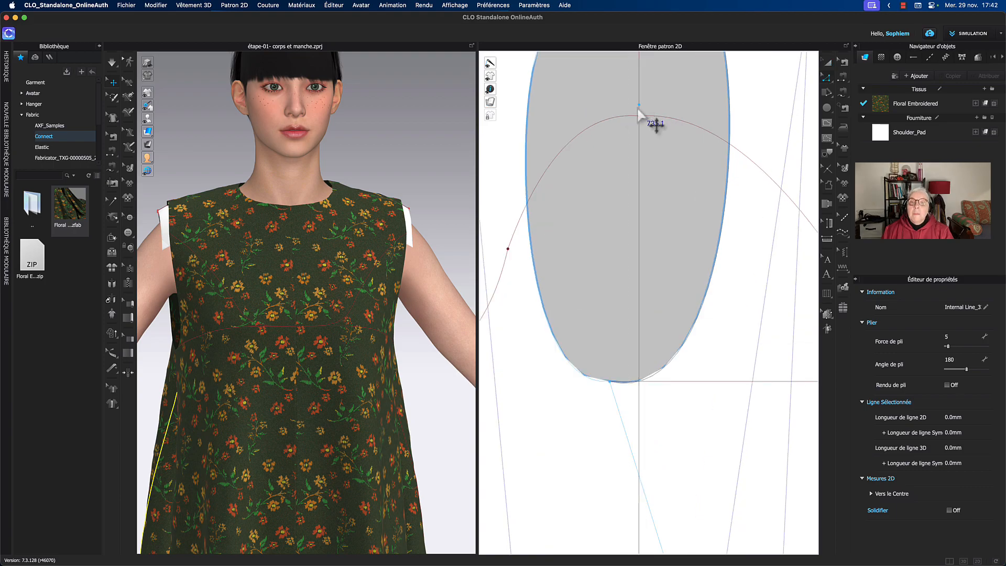
click(639, 106)
scroll(650, 157, down, 5)
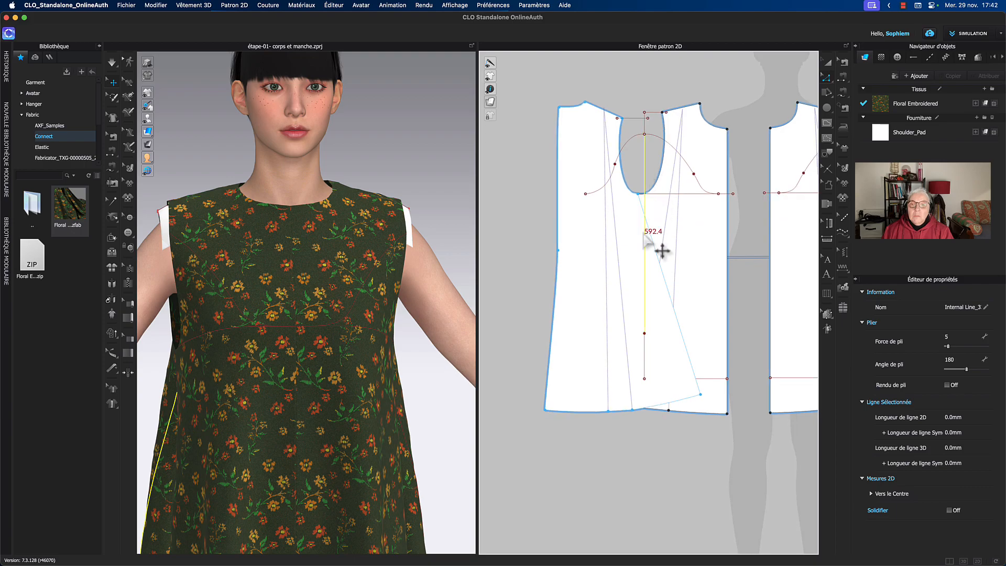
Draw a horizontal internal line about 396 mm long through the vertical guide's lower end, spanning the width of the sleeve cap curve
click(661, 250)
click(726, 107)
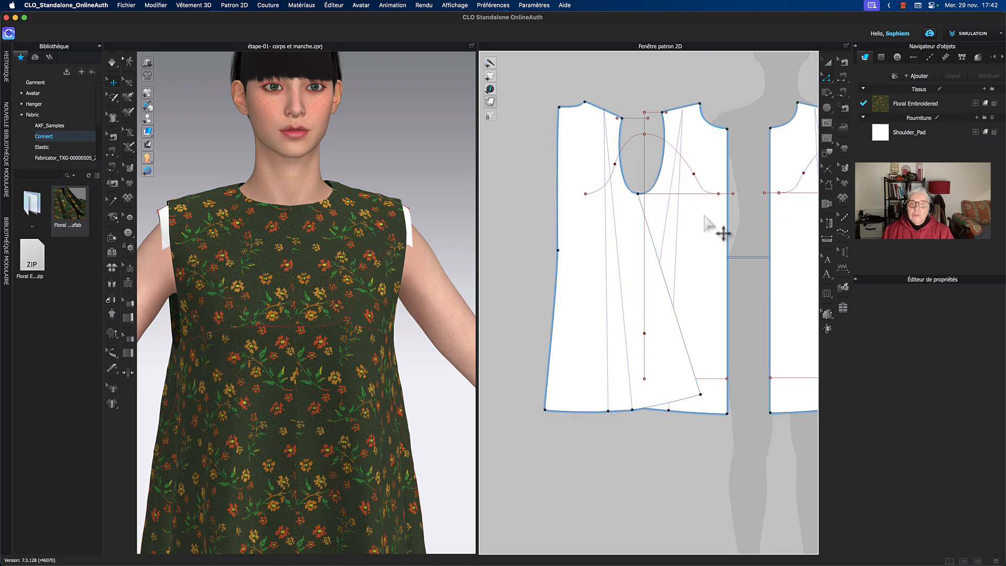
click(645, 335)
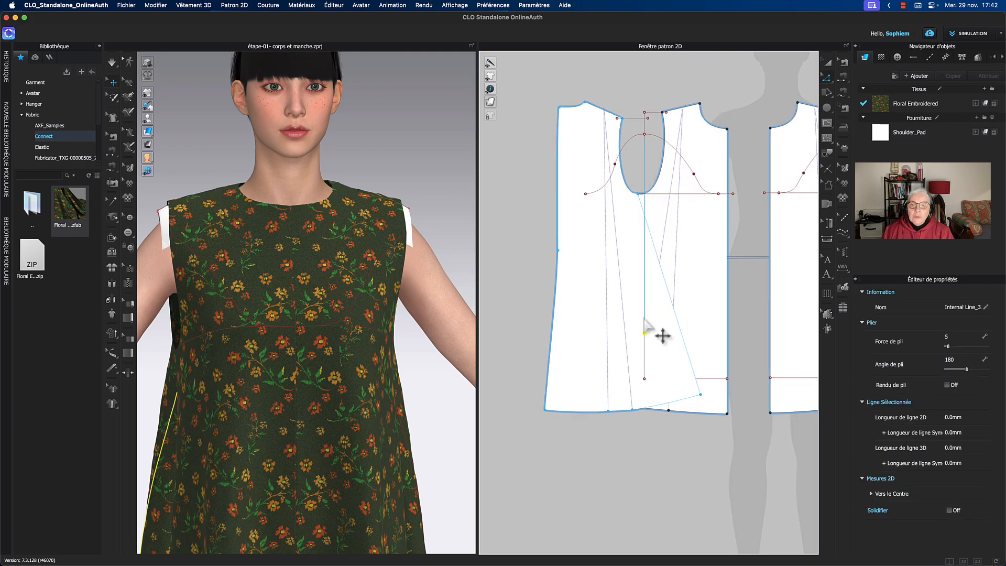
middle_drag(625, 319, 626, 322)
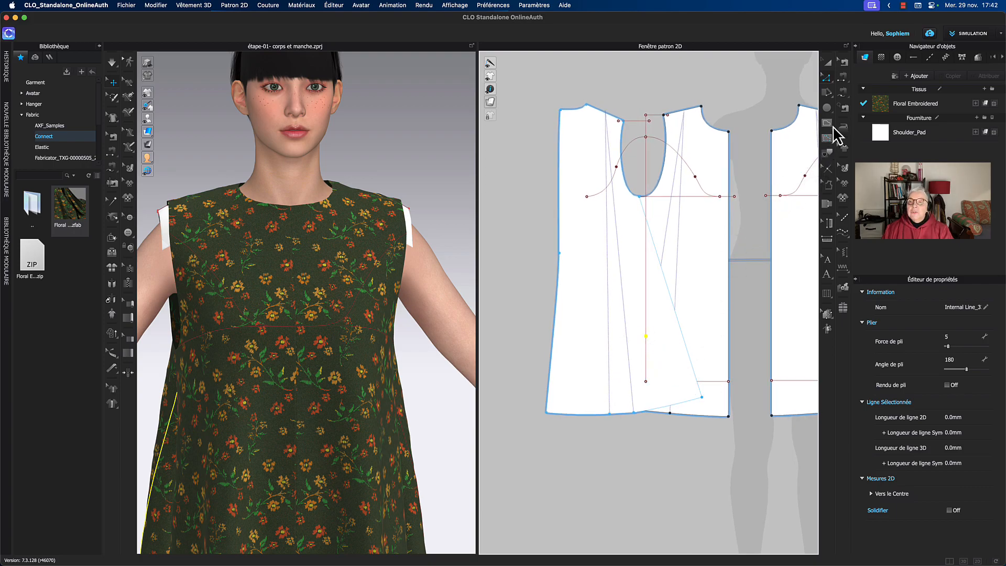
click(826, 124)
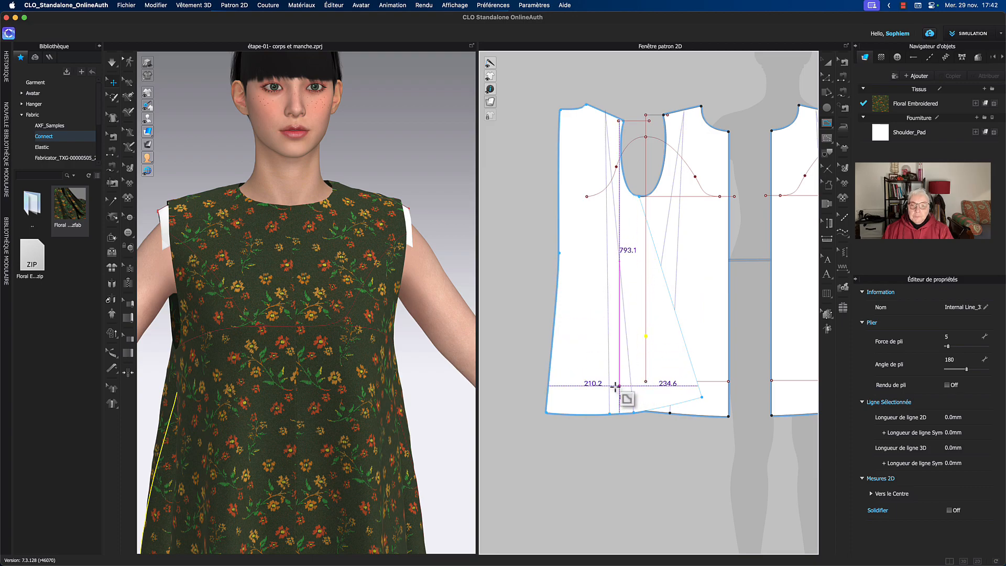
click(586, 385)
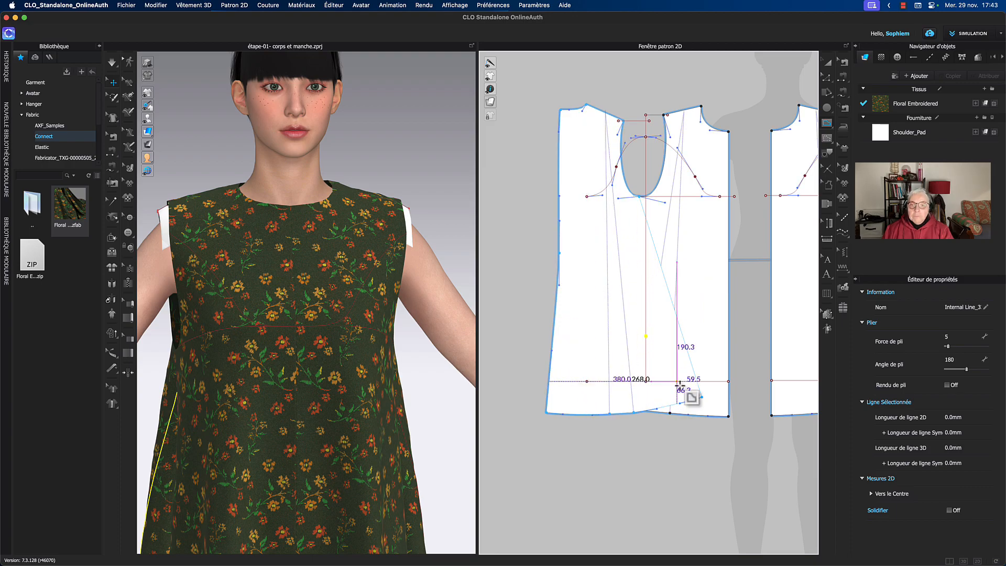
double_click(720, 387)
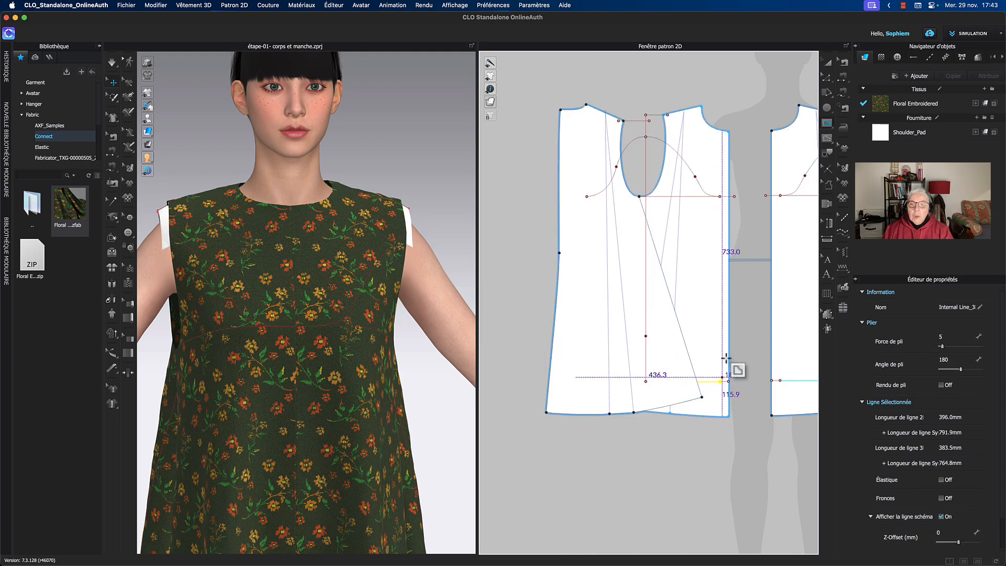
Send the back dress pattern piece to the background of the stacking order
click(827, 64)
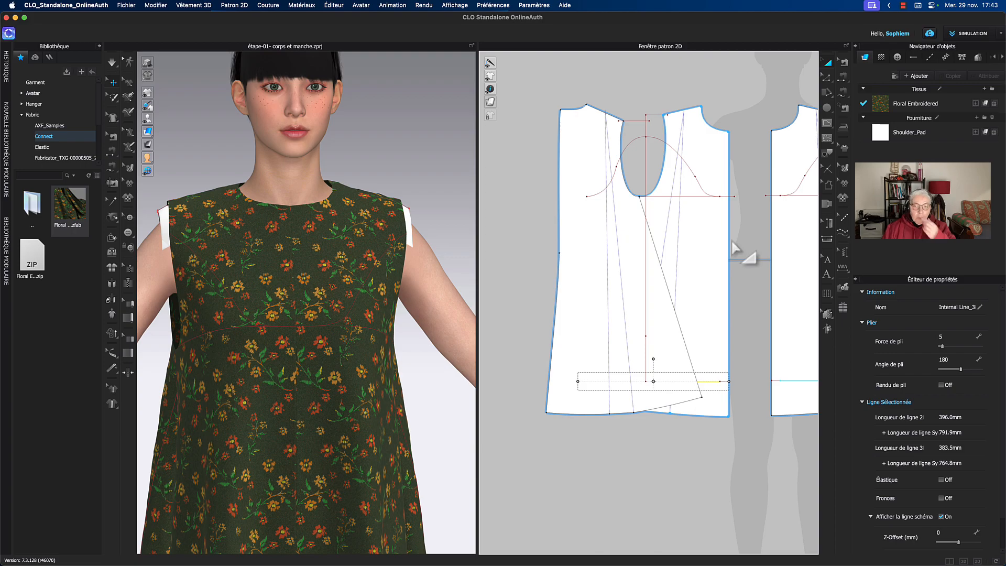
click(559, 404)
right_click(560, 404)
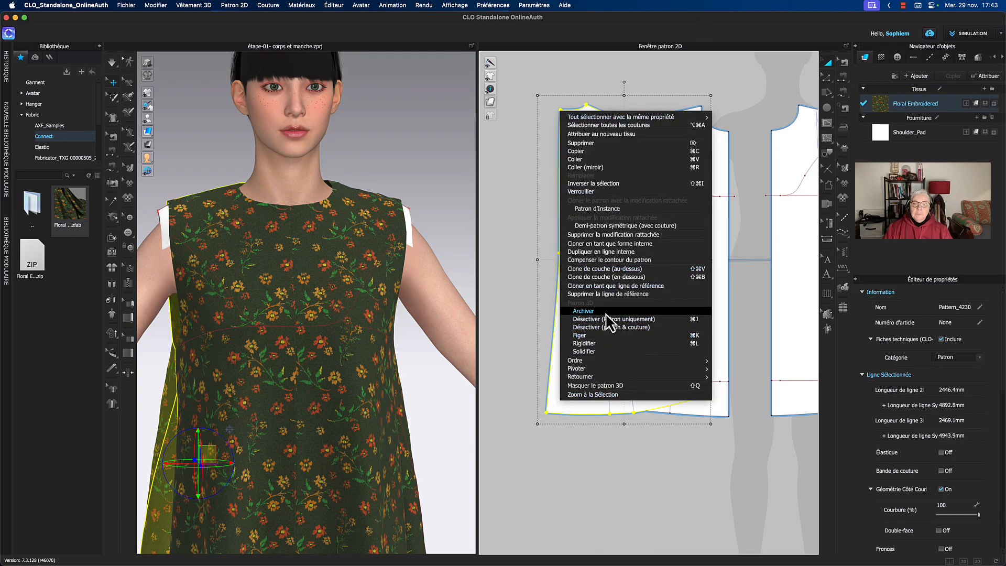
mouse_move(600, 362)
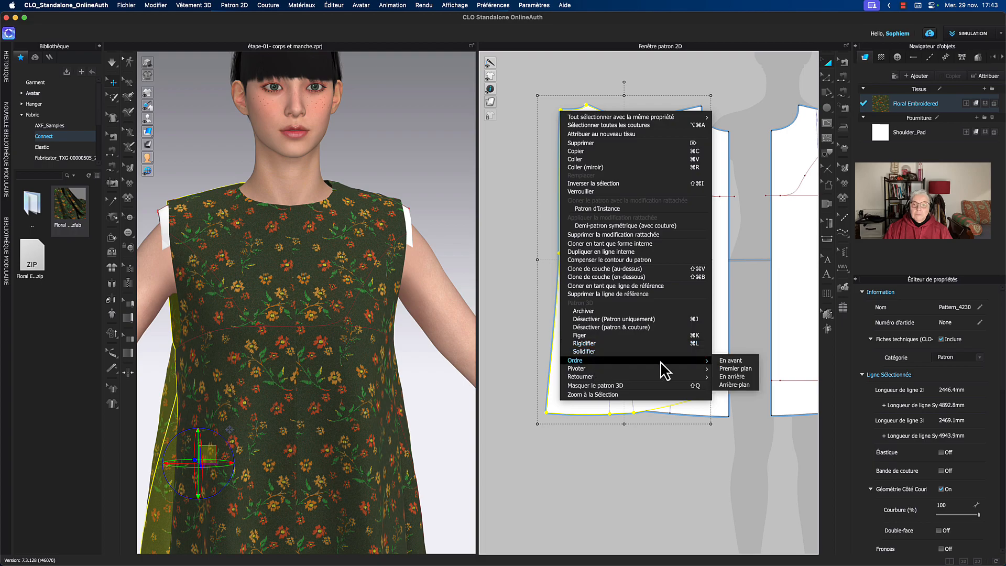
click(746, 384)
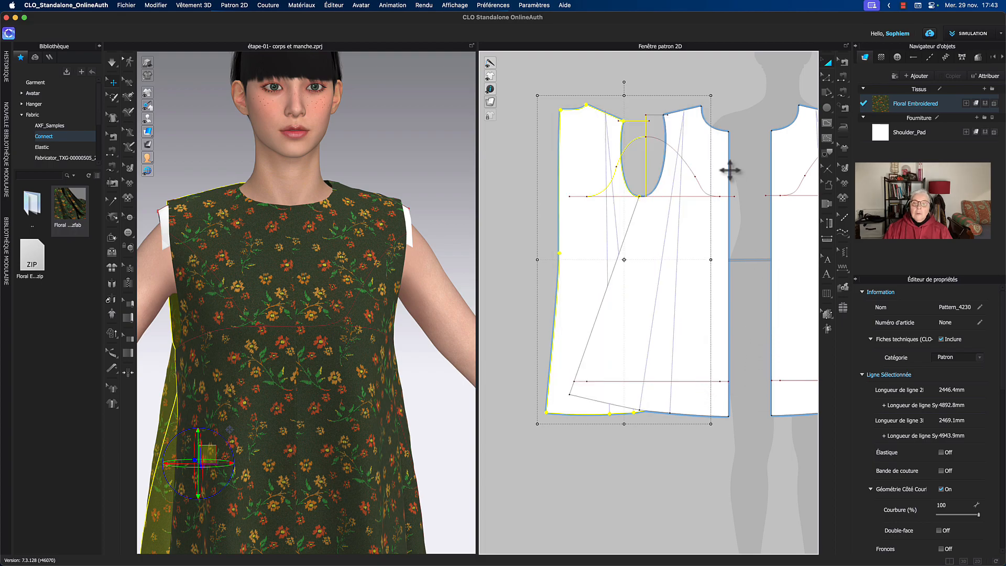
Draw the sleeve's two vertical side lines, 550 mm long, from the cap curve's end points down to the hem line
click(732, 85)
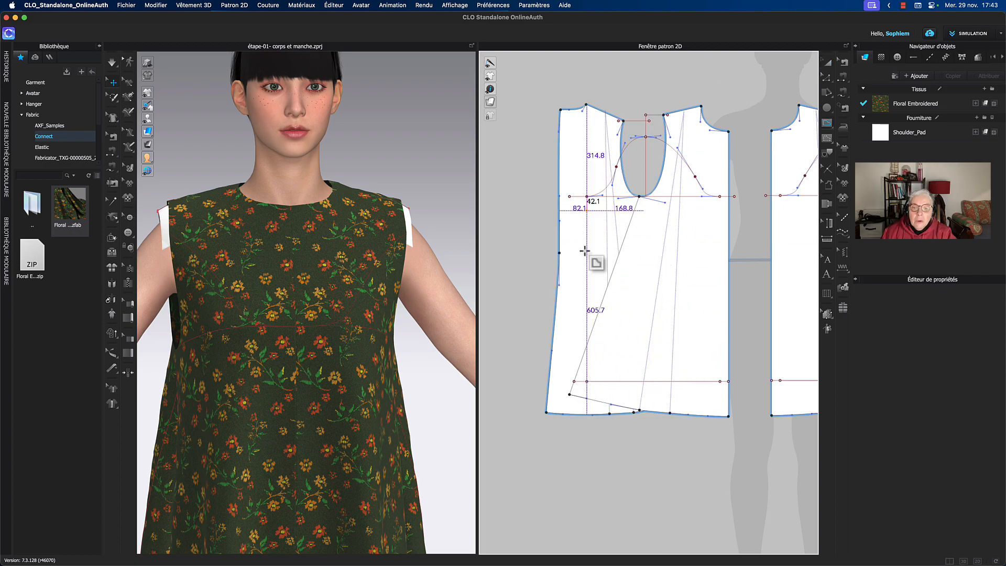
double_click(587, 382)
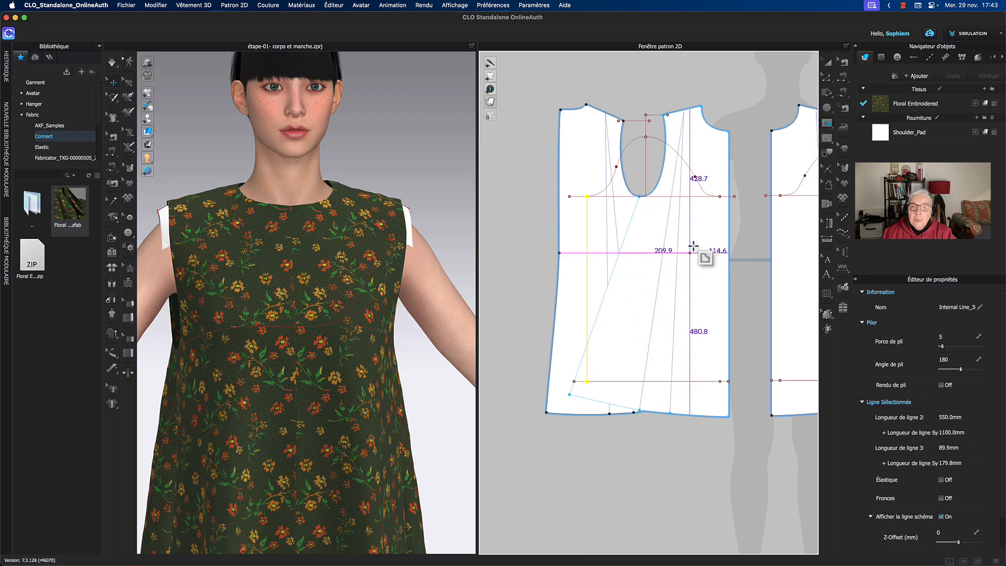
double_click(719, 381)
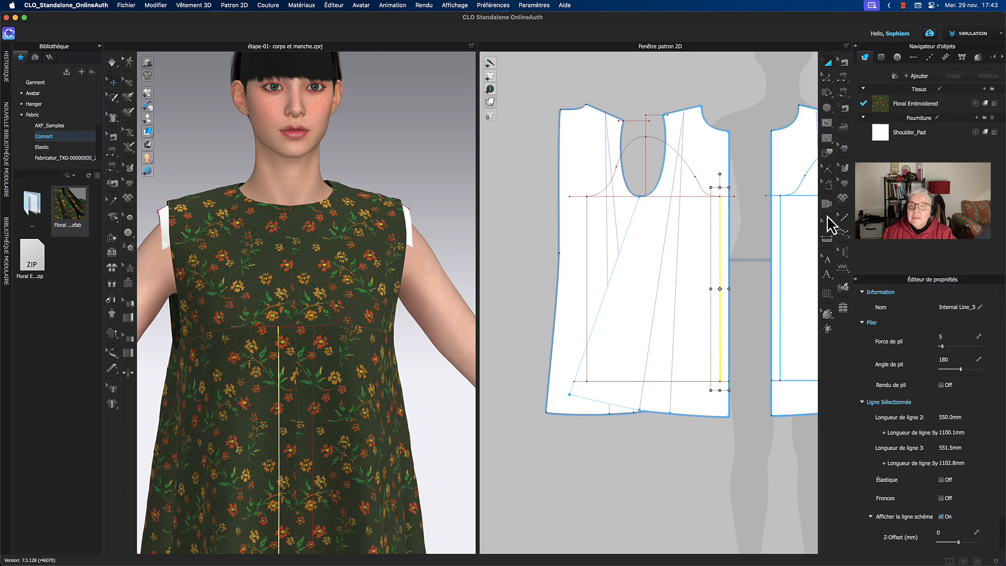
Trace the cap curve, both side lines and the hem line as a new sleeve pattern piece placed beside the dress pieces
click(828, 153)
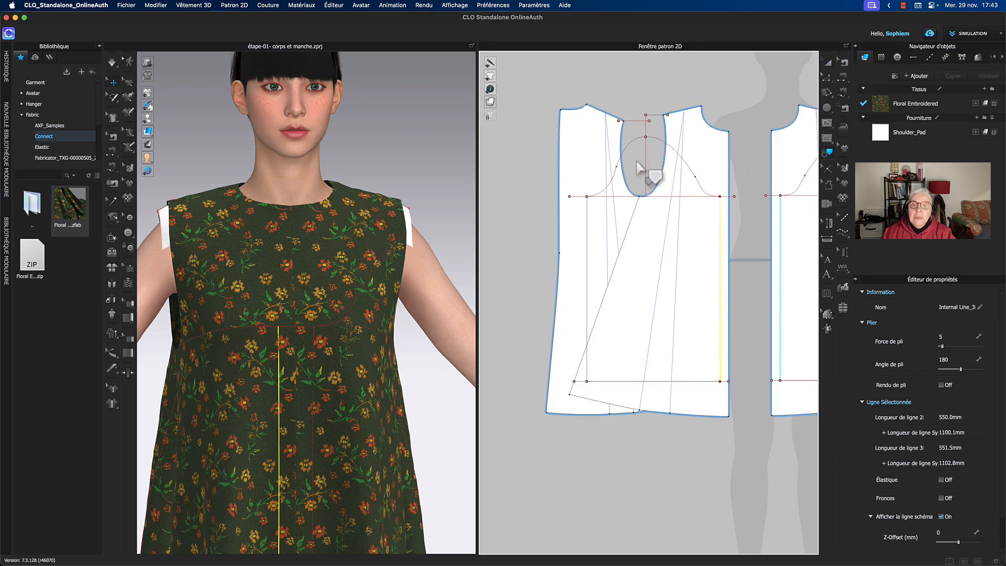
click(608, 189)
click(659, 140)
click(699, 186)
click(720, 225)
click(716, 381)
click(588, 286)
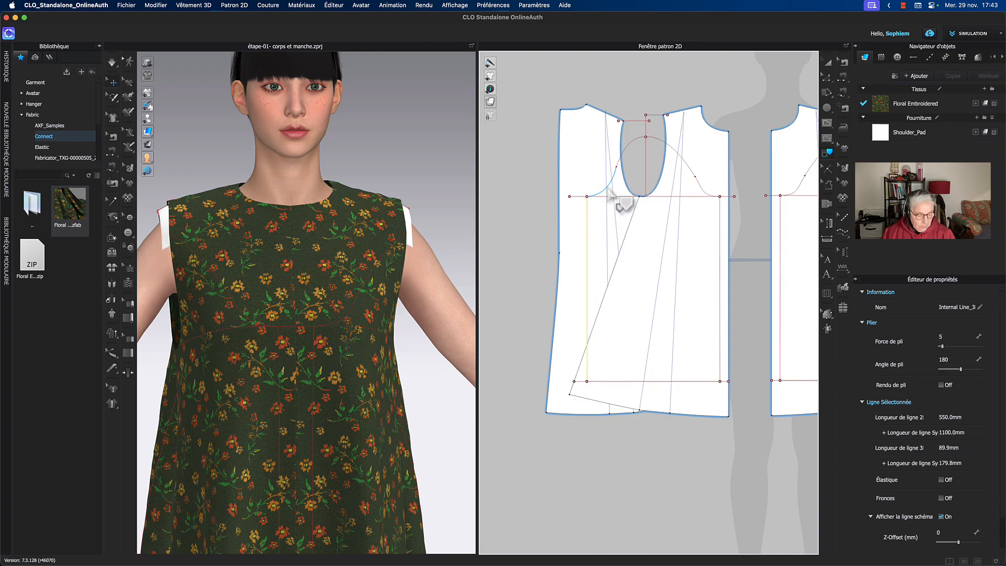
shift+click(637, 143)
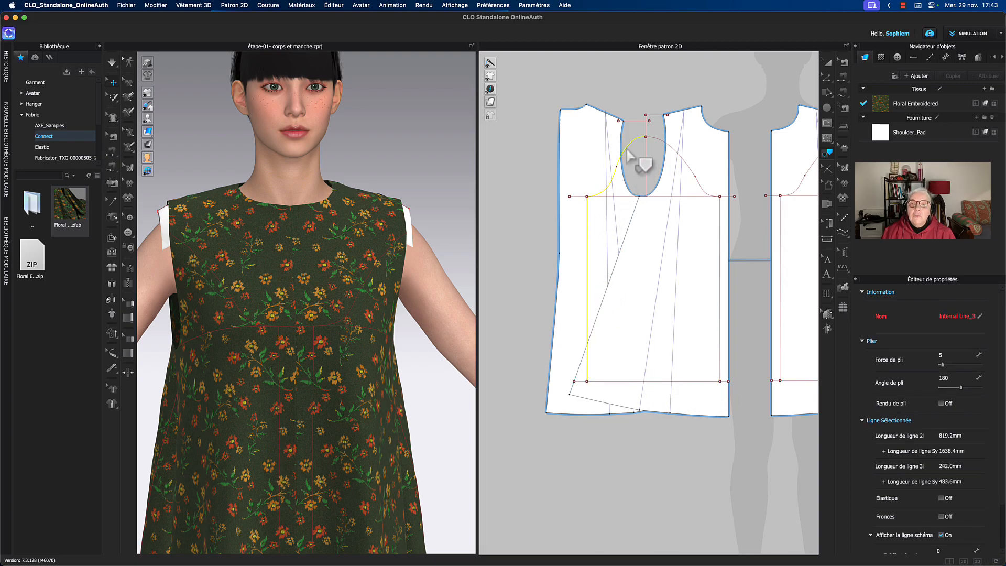
shift+click(702, 192)
shift+click(702, 382)
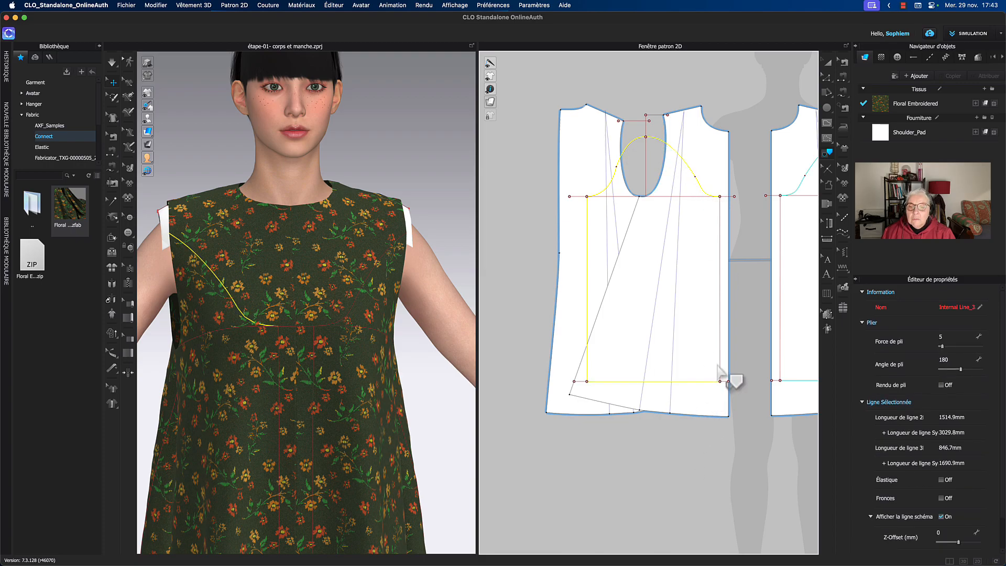
shift+click(722, 368)
right_click(721, 366)
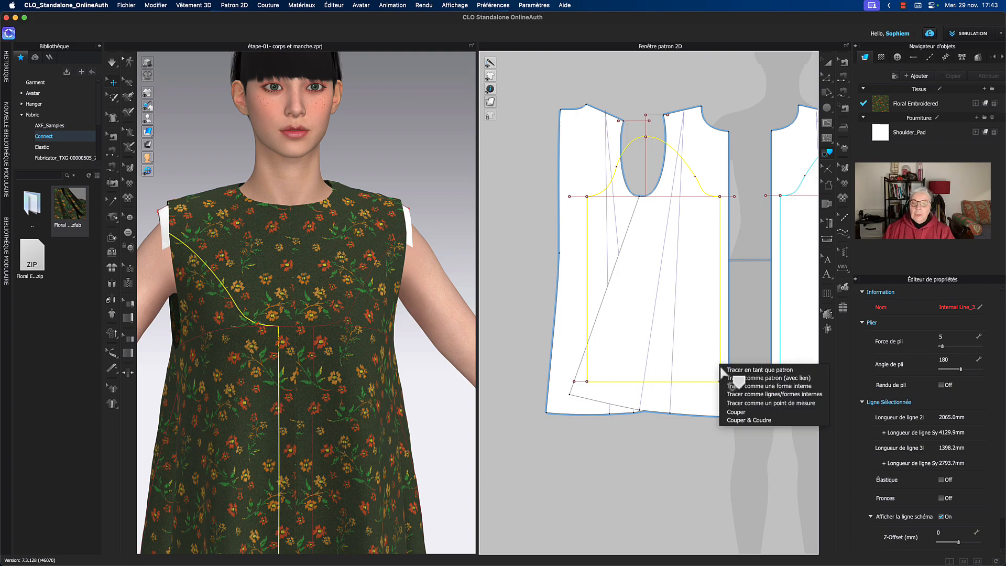
click(730, 371)
scroll(703, 340, down, 5)
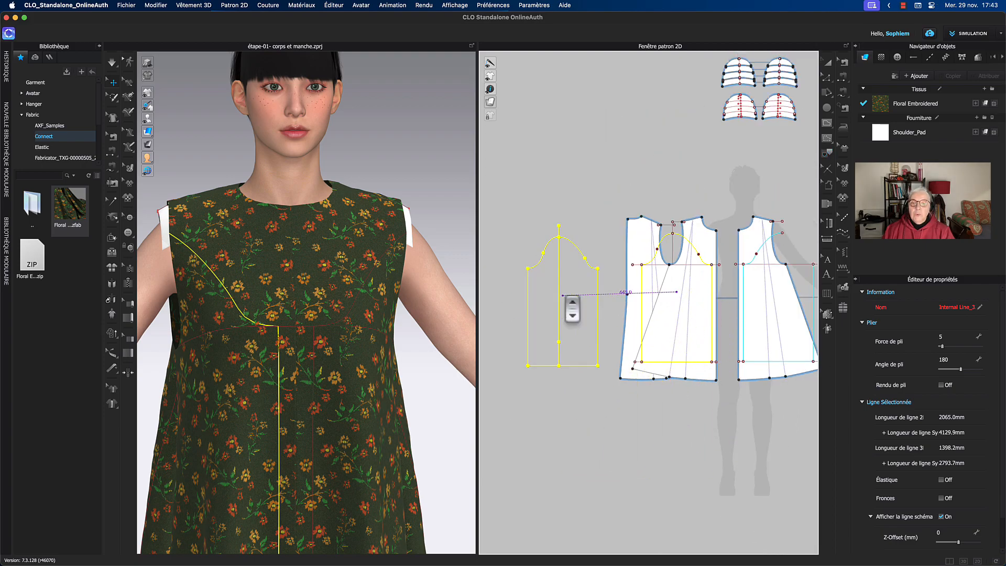
click(579, 309)
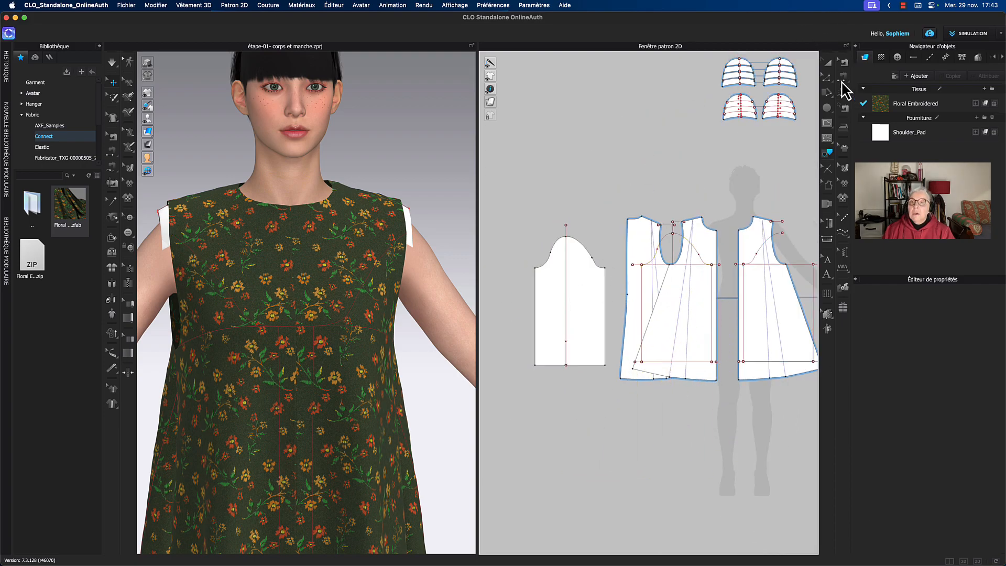
Delete the segment of the vertical internal line that sticks out above the top of the new sleeve's cap
click(830, 62)
click(583, 340)
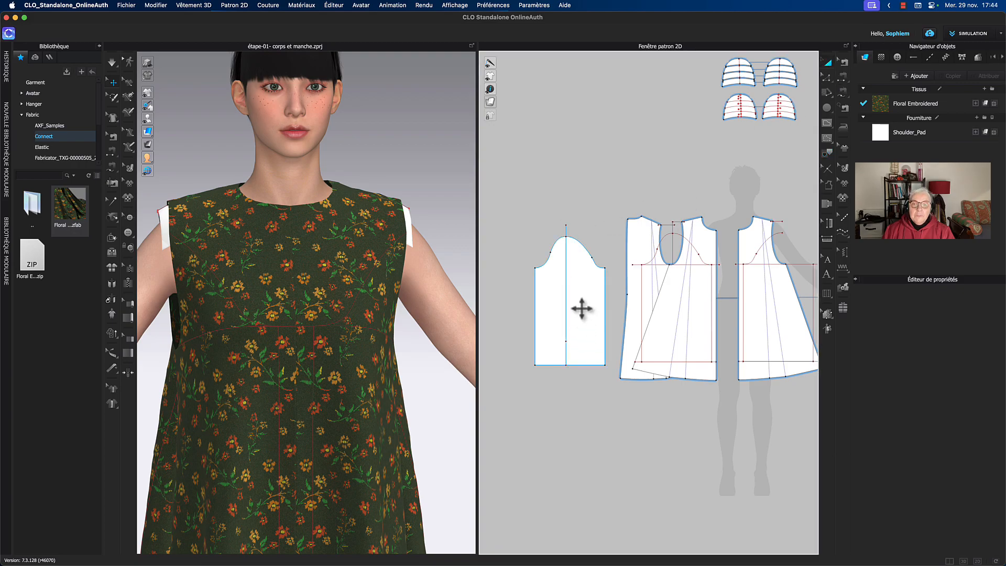
scroll(592, 191, up, 5)
middle_drag(583, 231, 695, 170)
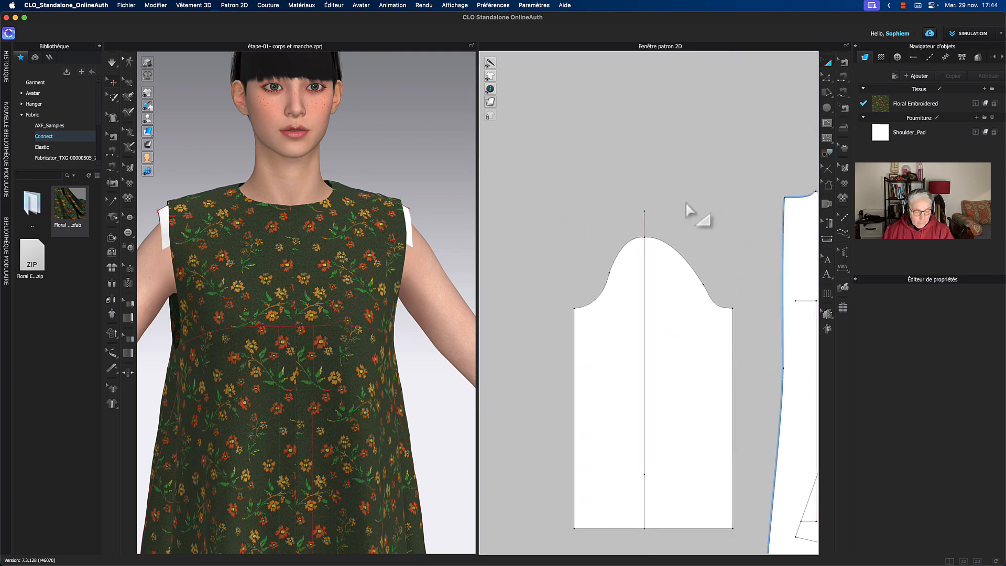
click(645, 225)
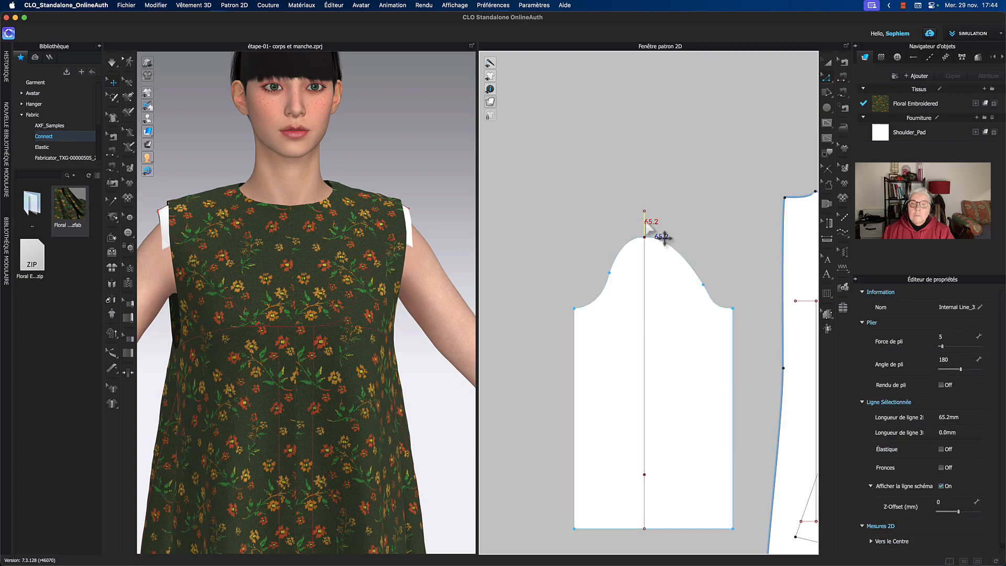
key(Delete)
click(659, 212)
middle_drag(658, 213, 660, 176)
Draw a horizontal internal line across the sleeve between the two end points of the cap curve
key(g)
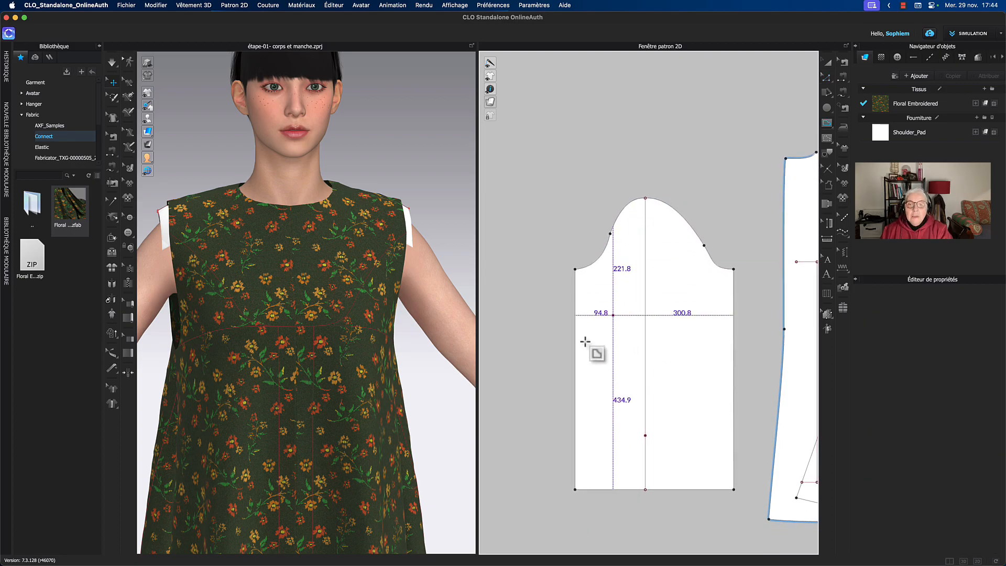
click(575, 270)
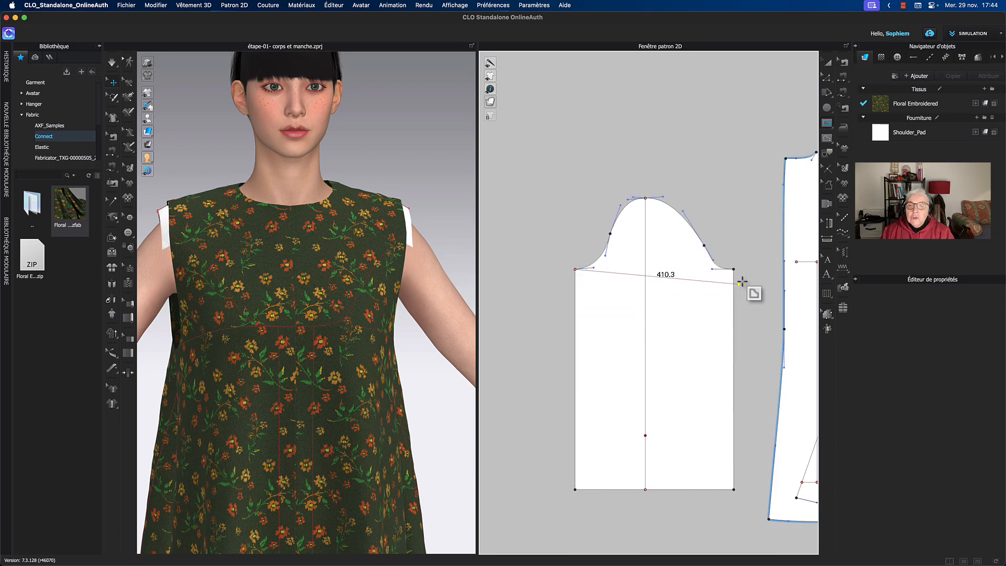
double_click(734, 270)
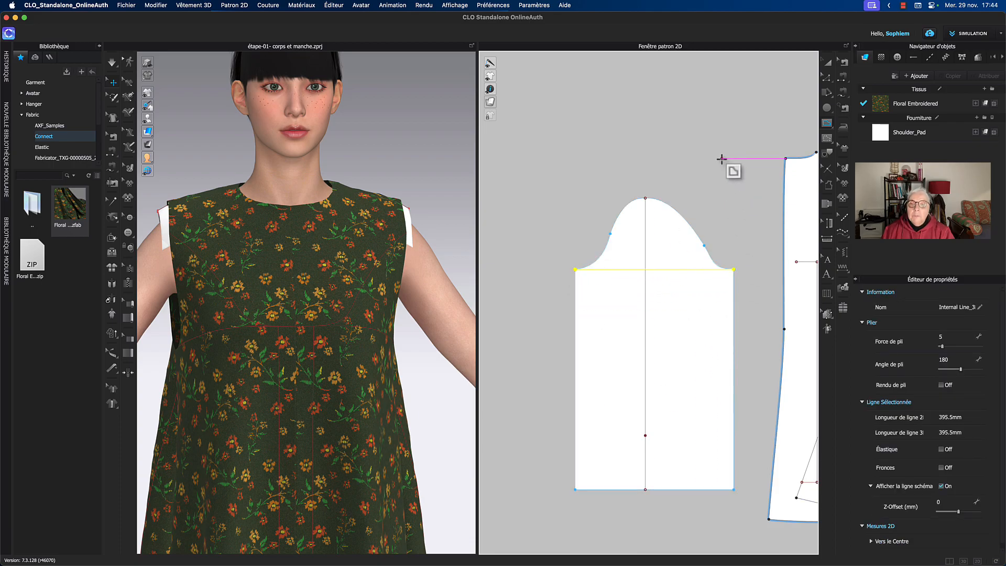
Draw two short horizontal internal lines joining the intermediate points on each side of the cap curve to the sleeve's vertical line
click(610, 234)
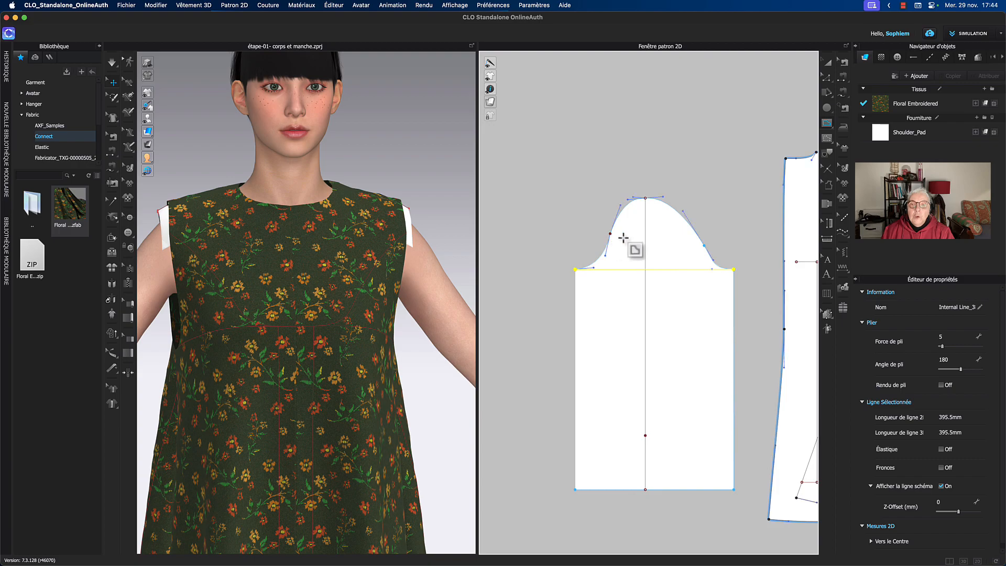
double_click(646, 234)
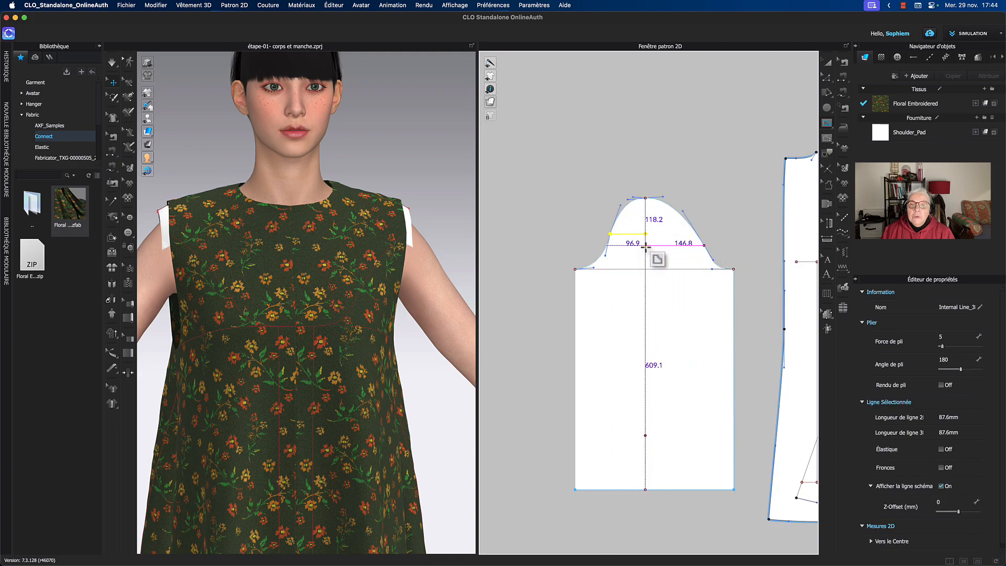
double_click(646, 246)
click(829, 63)
click(726, 127)
middle_drag(721, 152, 727, 126)
middle_drag(714, 171, 680, 173)
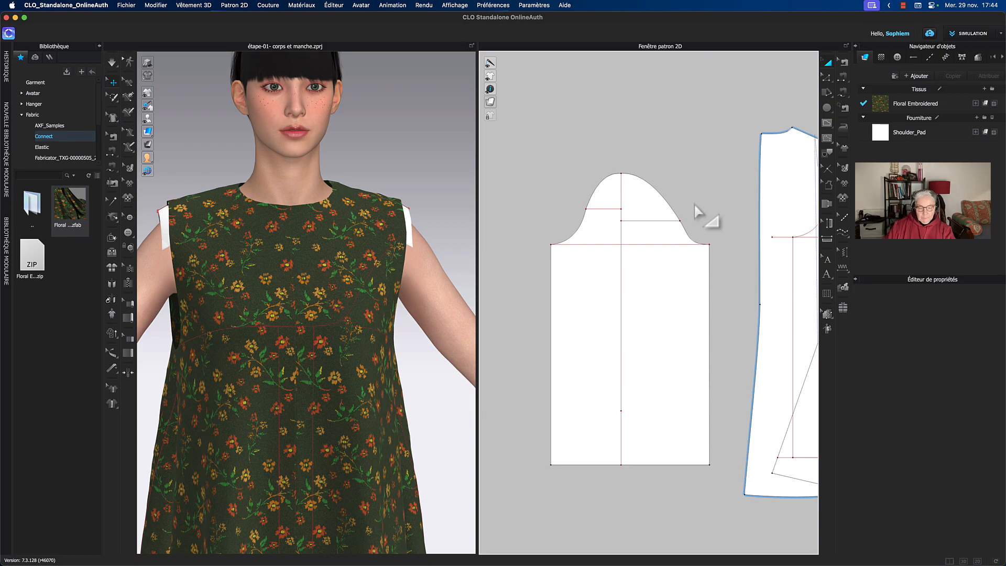
Display the avatar's arrangement points in the 3D view and wrap the sleeve around its right arm using an outer arm point
scroll(687, 212, down, 5)
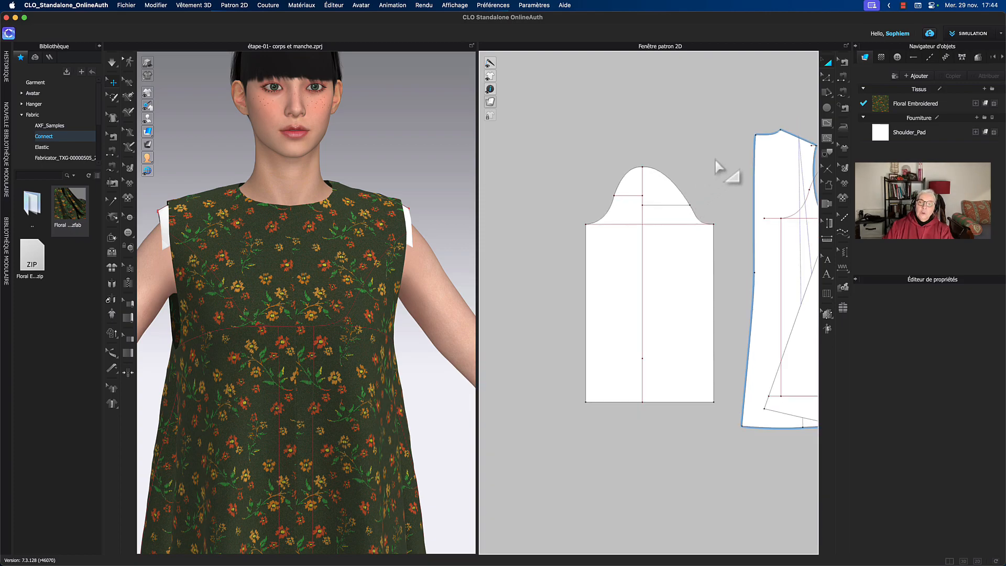
scroll(411, 147, down, 5)
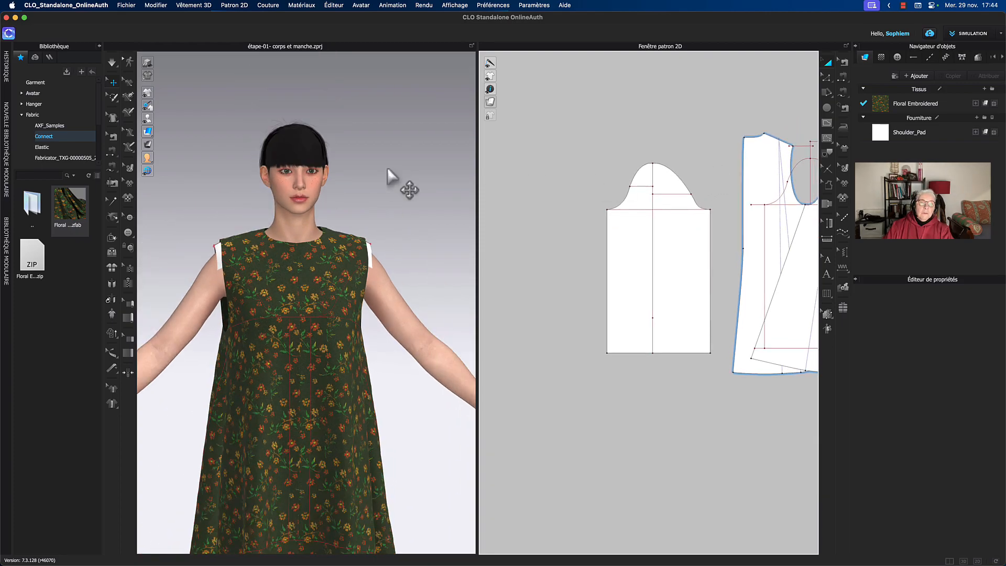
scroll(377, 210, down, 5)
middle_drag(375, 231, 521, 134)
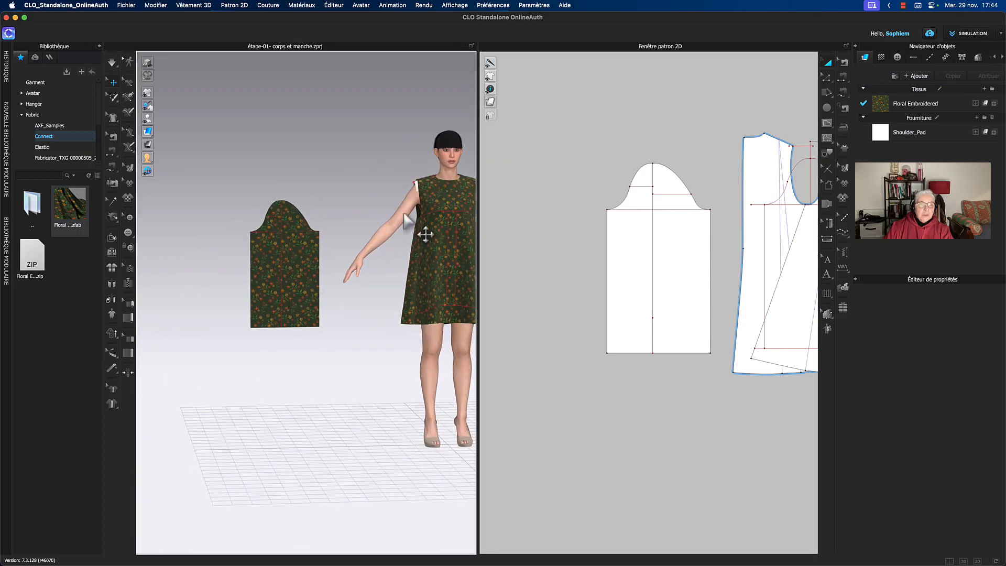
click(298, 282)
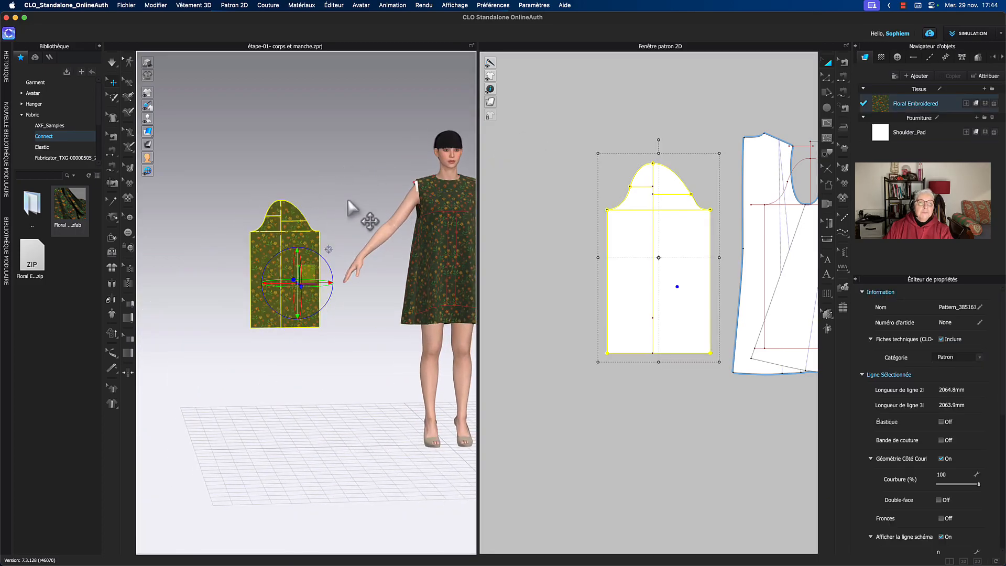
click(178, 118)
middle_drag(354, 165, 325, 175)
right_drag(325, 175, 360, 180)
click(395, 248)
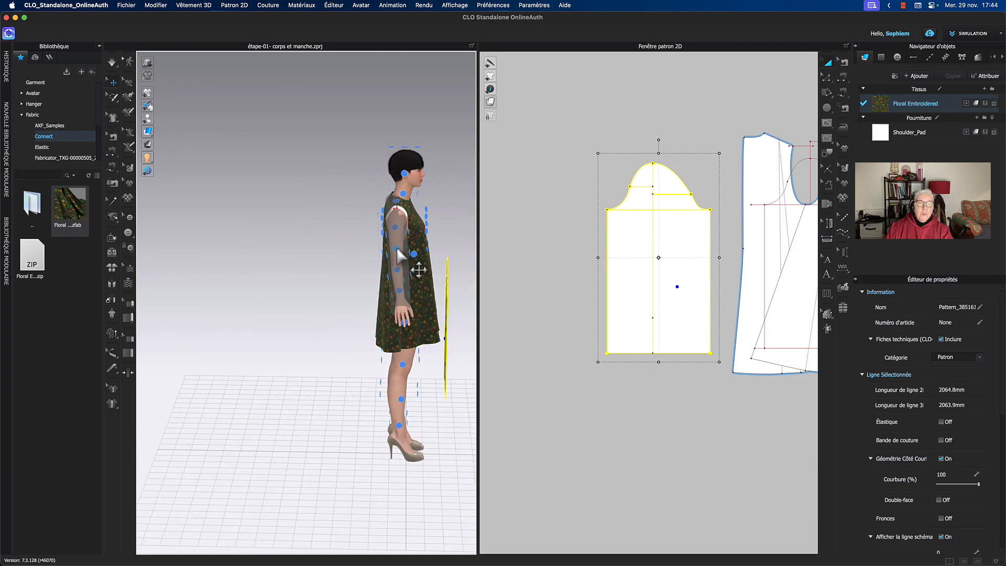
click(396, 250)
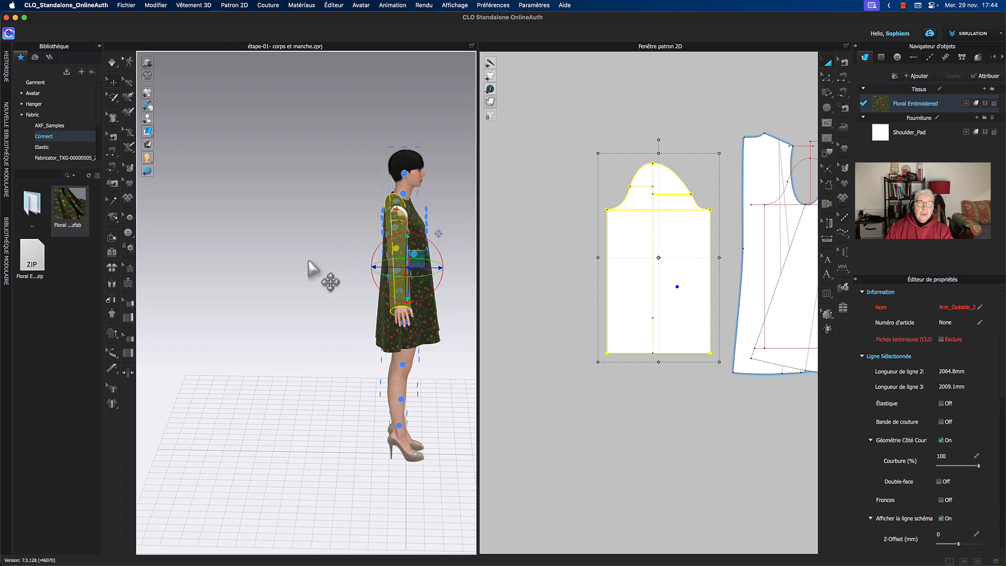
Hide the avatar's arrangement points in the 3D view and deselect the sleeve
right_drag(331, 266, 293, 265)
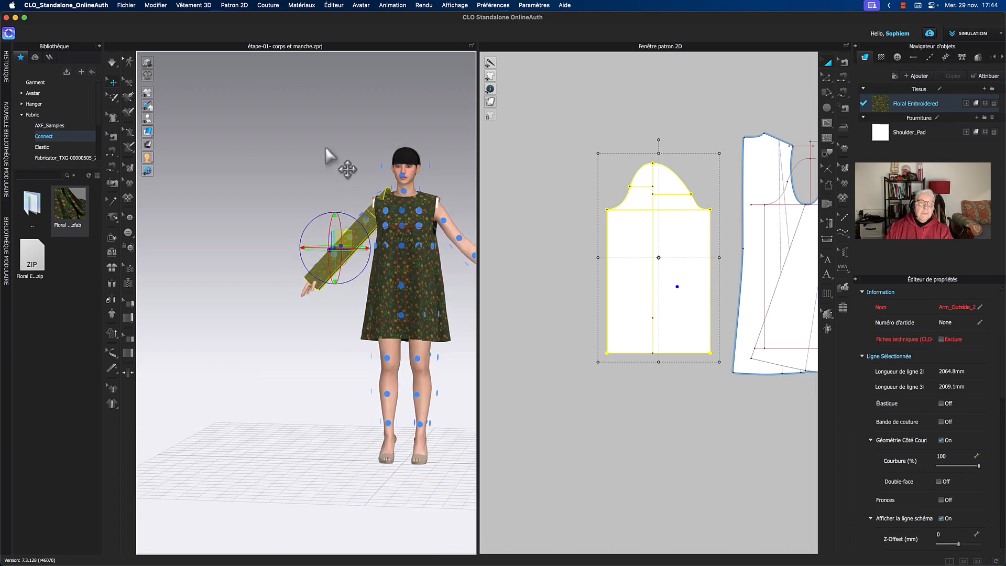
click(170, 120)
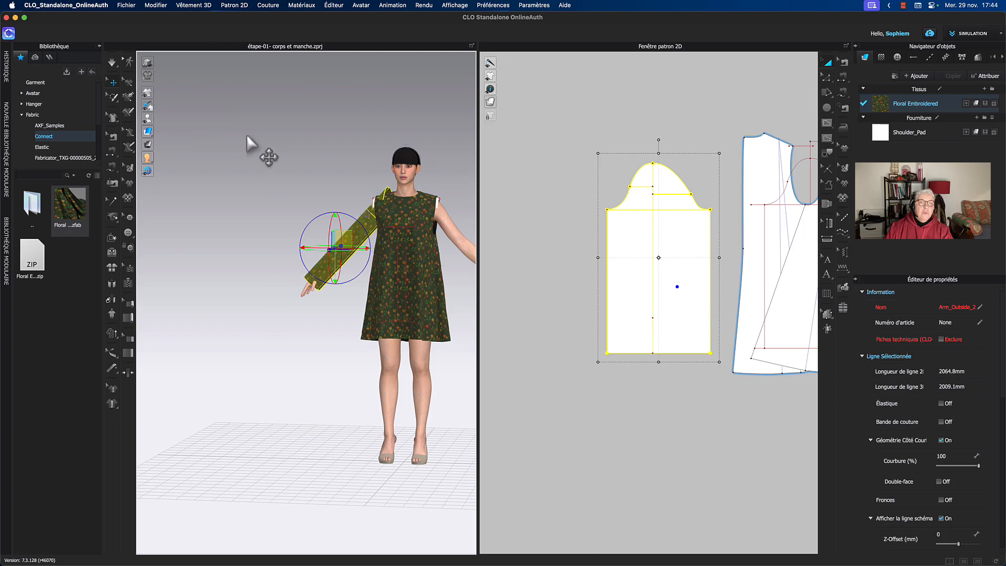
click(319, 156)
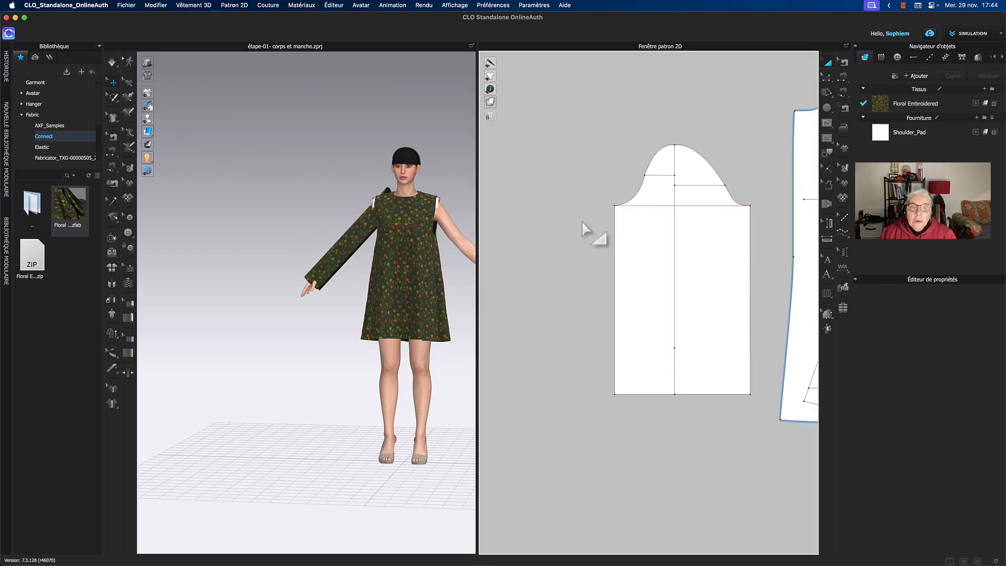
Move the back dress piece to the other side of the sleeve, so the sleeve lies between the back and front pieces
scroll(583, 246, up, 2)
scroll(628, 162, down, 5)
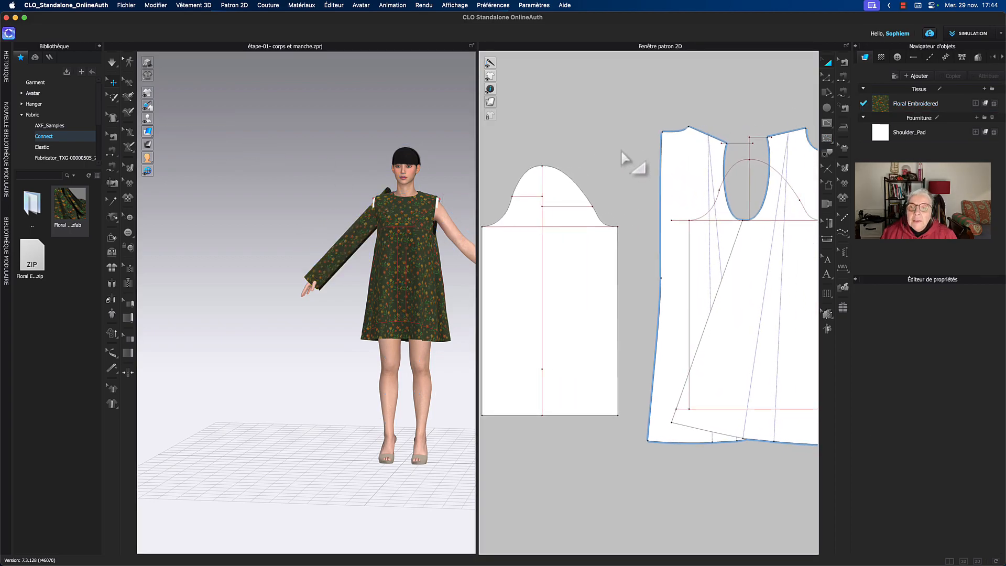
middle_drag(599, 184, 556, 176)
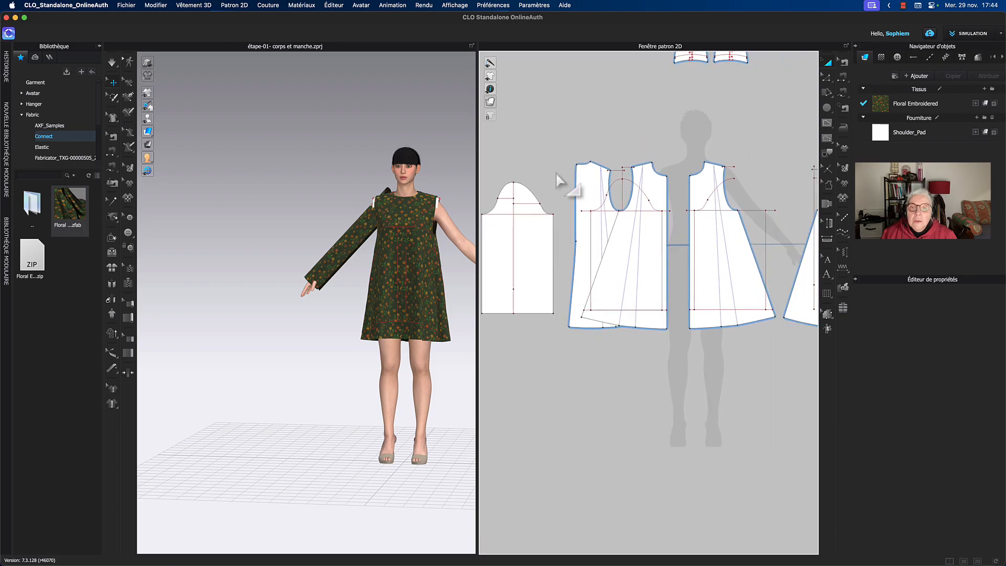
click(541, 250)
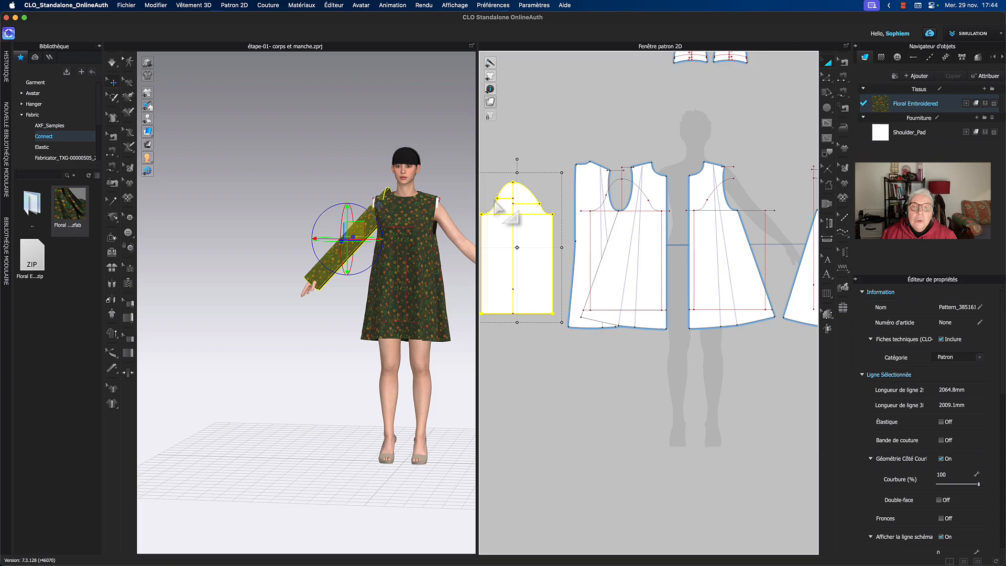
middle_drag(546, 152, 643, 157)
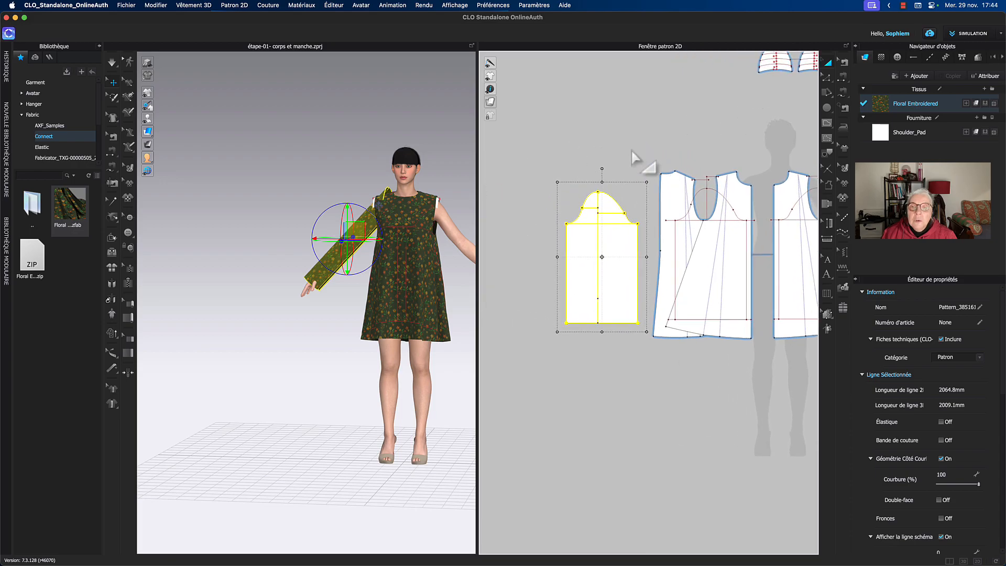
drag(678, 203, 513, 207)
click(601, 159)
Delete the leftover sleeve construction lines from the back and front dress pieces and centre the sleeve between the two pieces
click(544, 210)
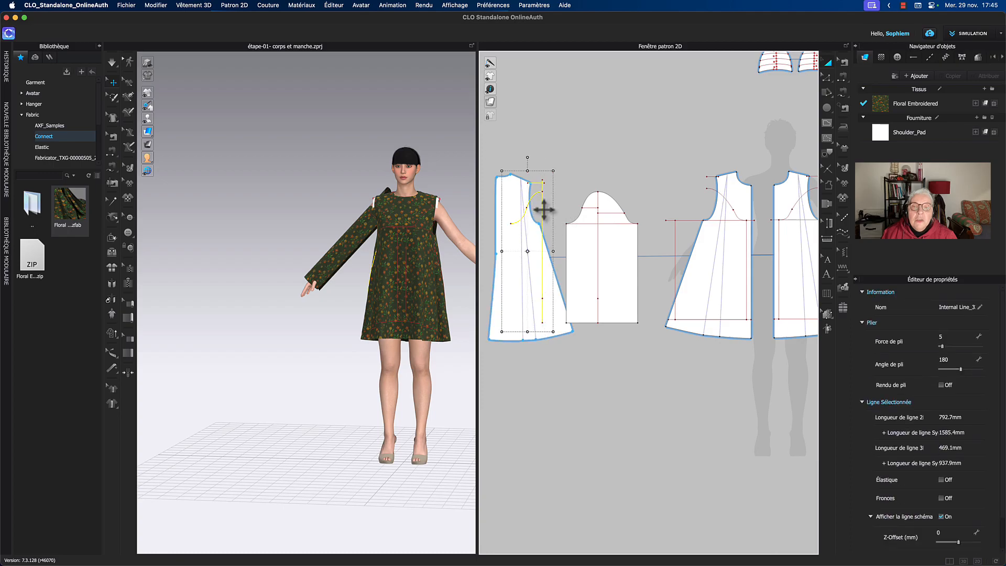
click(624, 180)
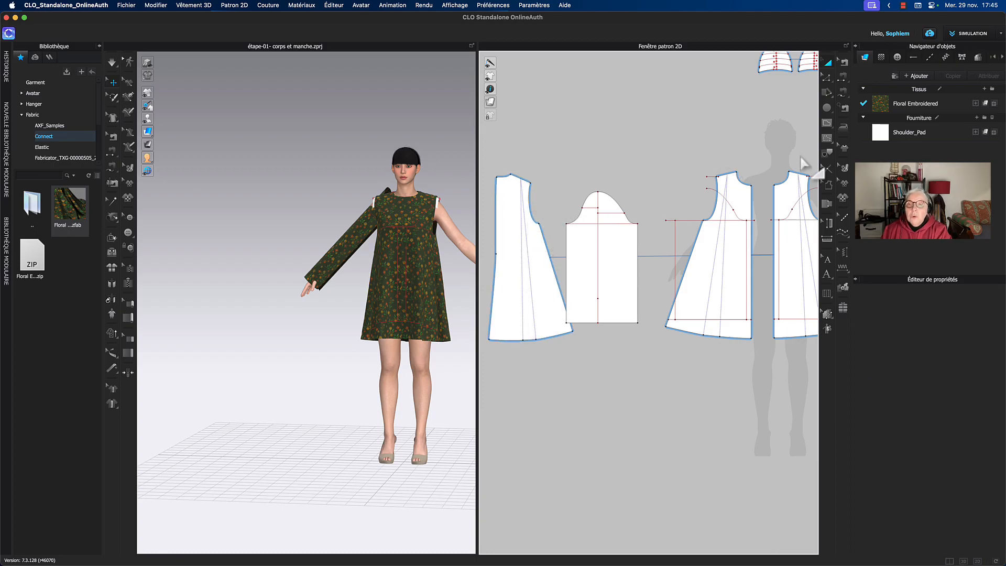
click(693, 225)
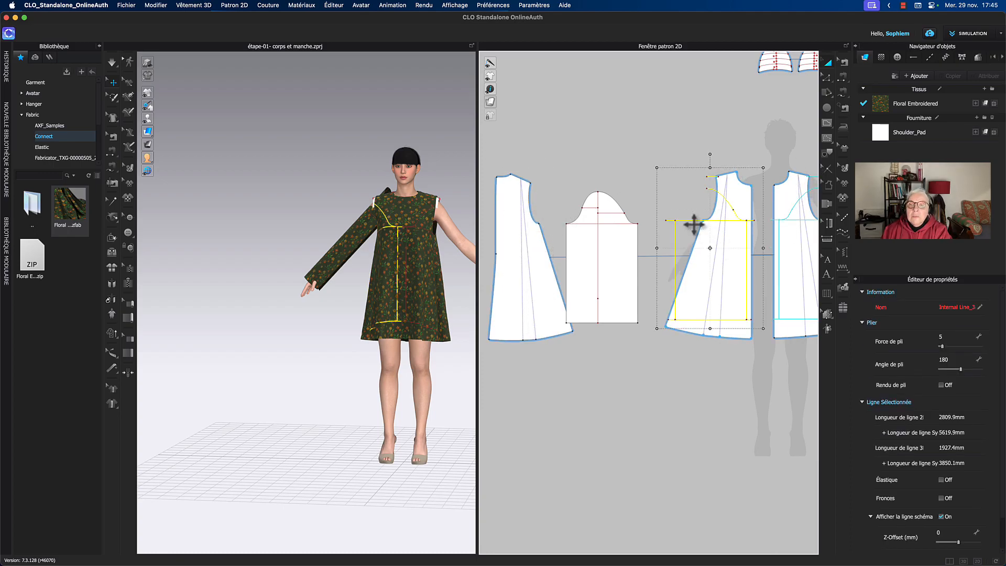
click(697, 184)
drag(631, 254, 654, 255)
click(650, 163)
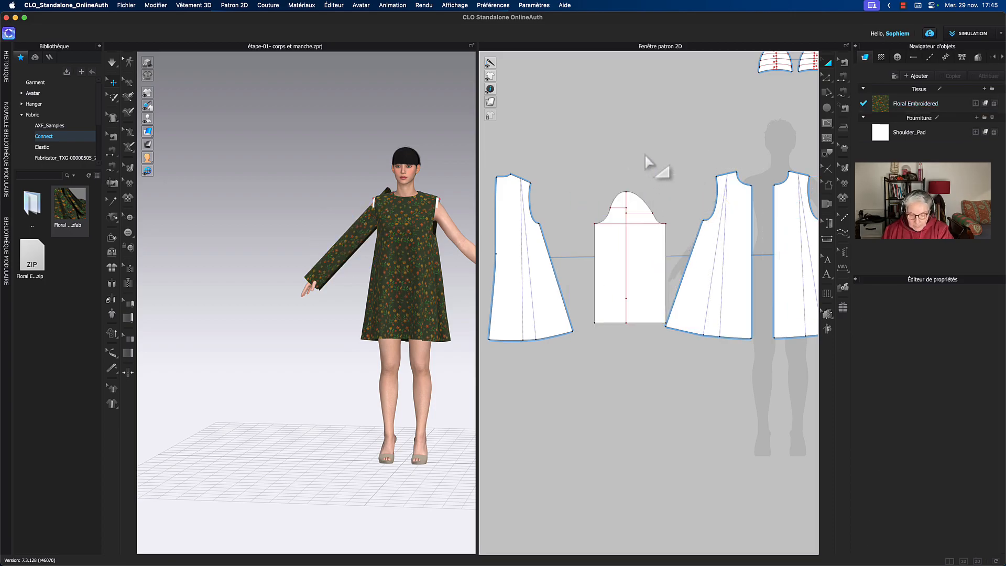
Sew the back armhole to the back half of the sleeve cap with Free Sewing, from the underarm up to the cap's top point
key(m)
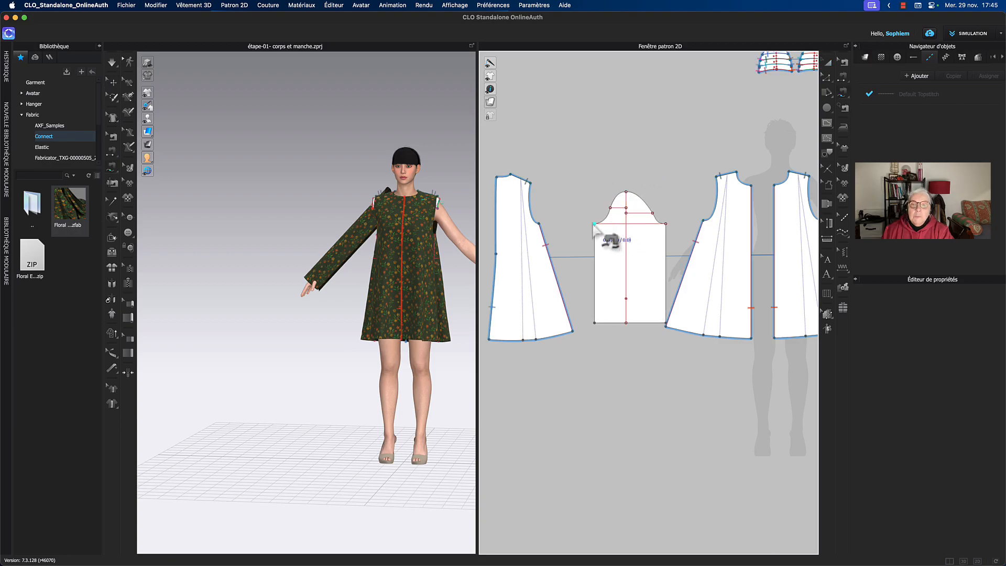
click(540, 224)
click(530, 183)
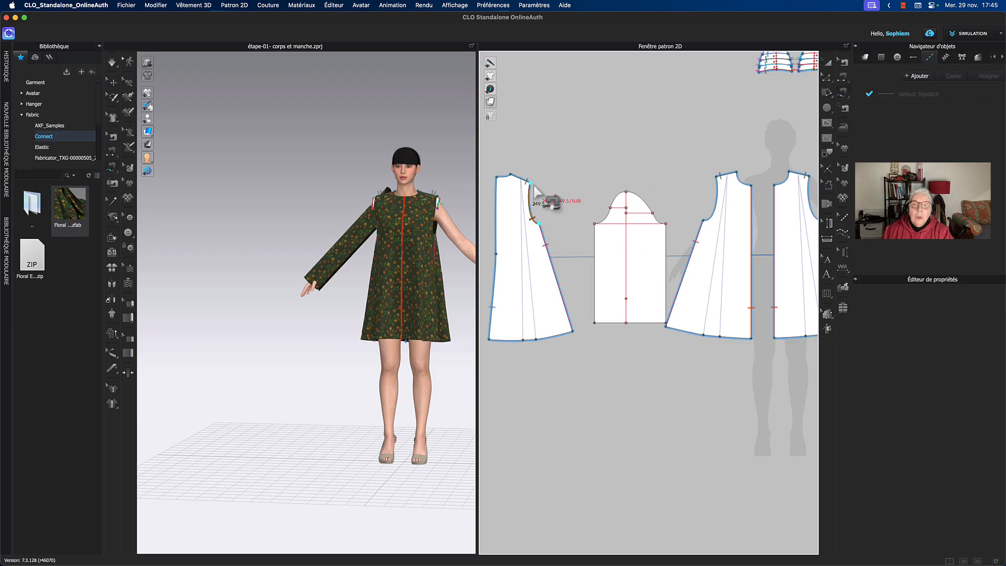
click(595, 225)
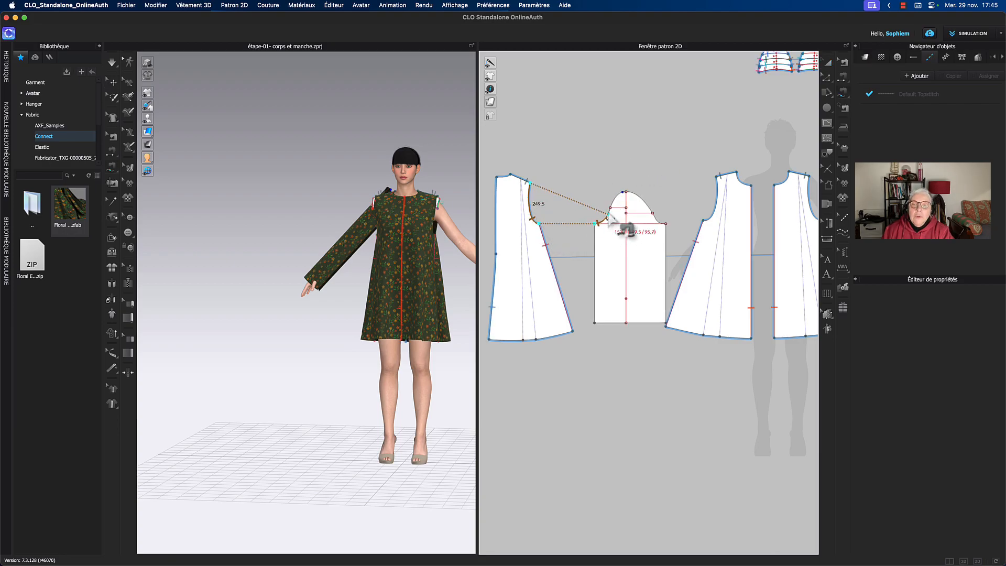
click(634, 177)
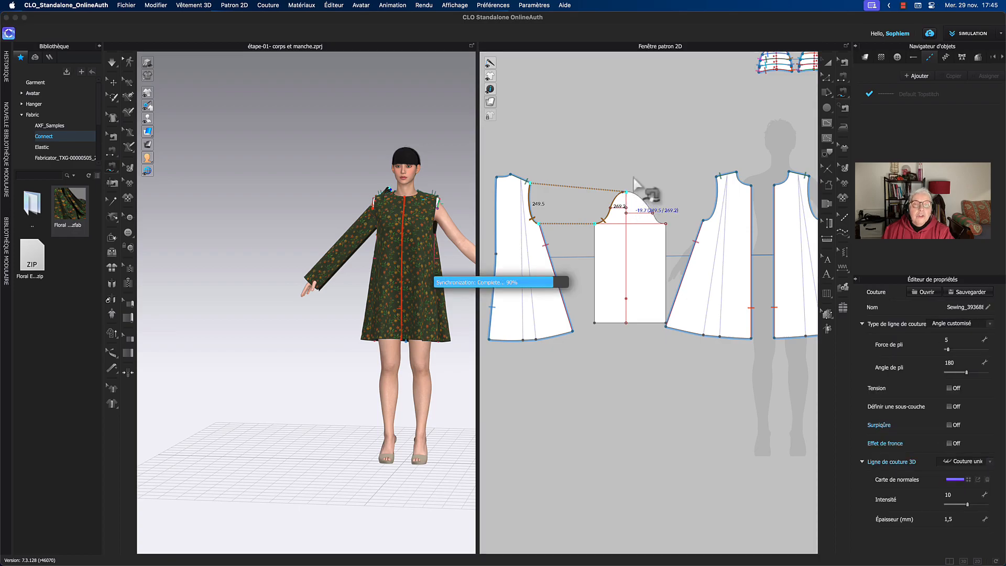
Sew the front armhole to the front half of the sleeve cap with Free Sewing, from the underarm up to the cap's top point
middle_drag(634, 178, 613, 181)
click(684, 225)
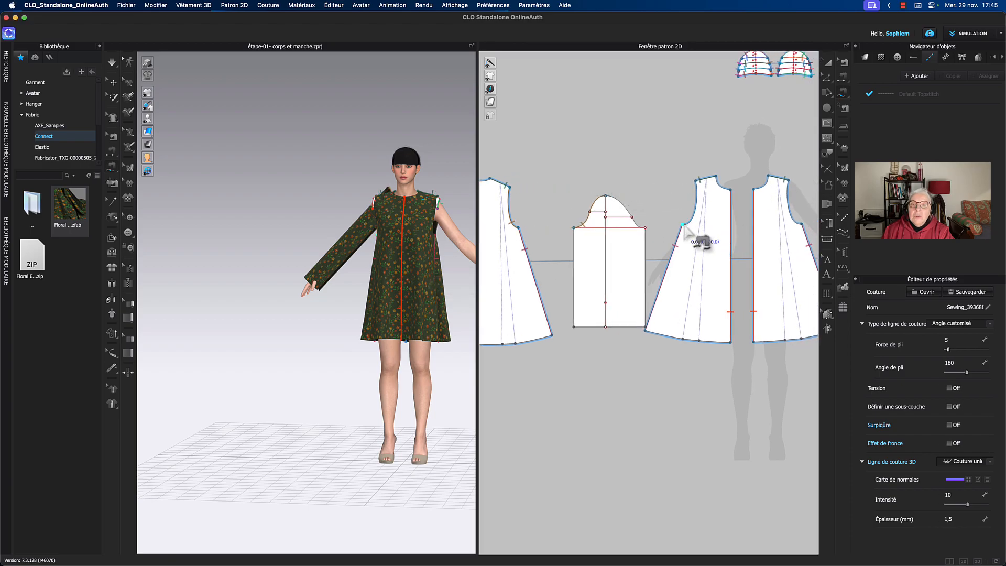
click(696, 181)
click(646, 229)
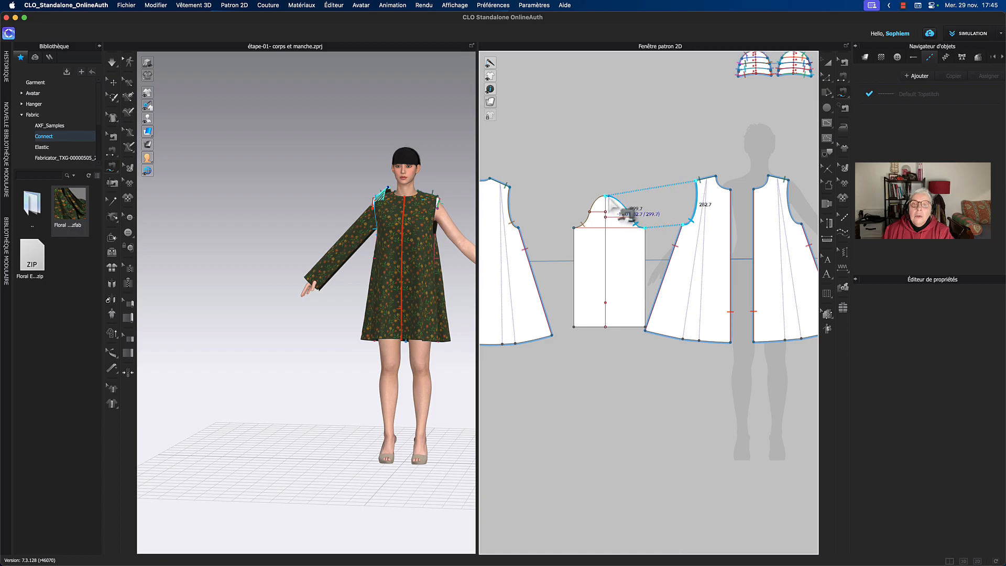
click(608, 195)
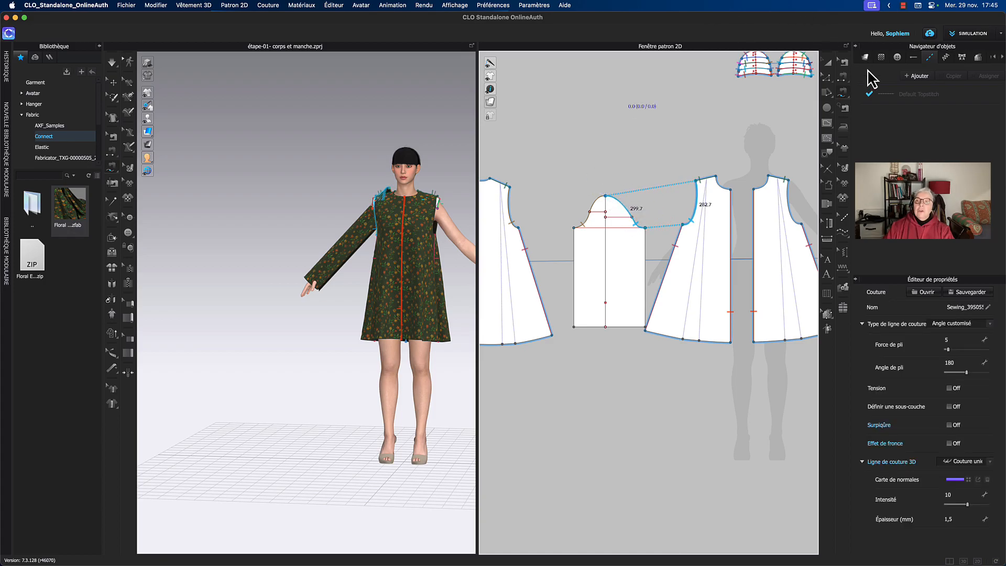
click(828, 62)
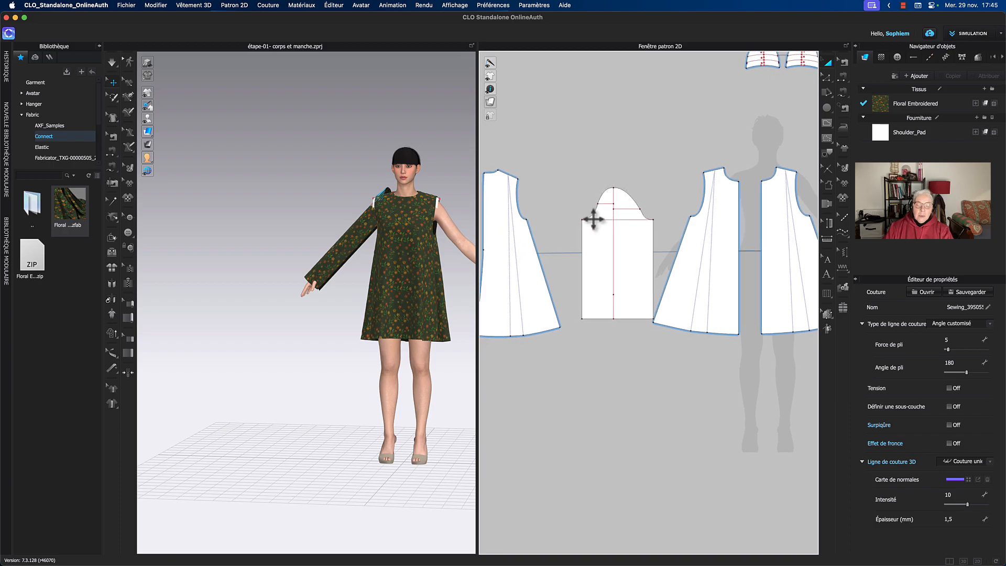
Sew the sleeve's two long side edges together with Segment Sewing to close the underarm seam
key(n)
click(587, 278)
click(652, 313)
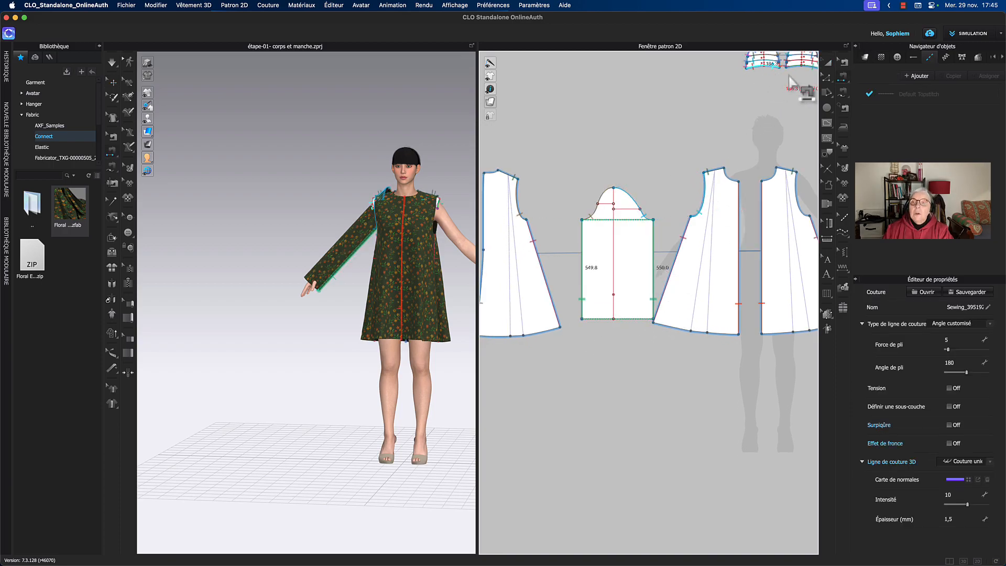
click(828, 62)
Simulate the garment to drape the sewn sleeve on the avatar and check the fit around the shoulder
click(362, 175)
key(space)
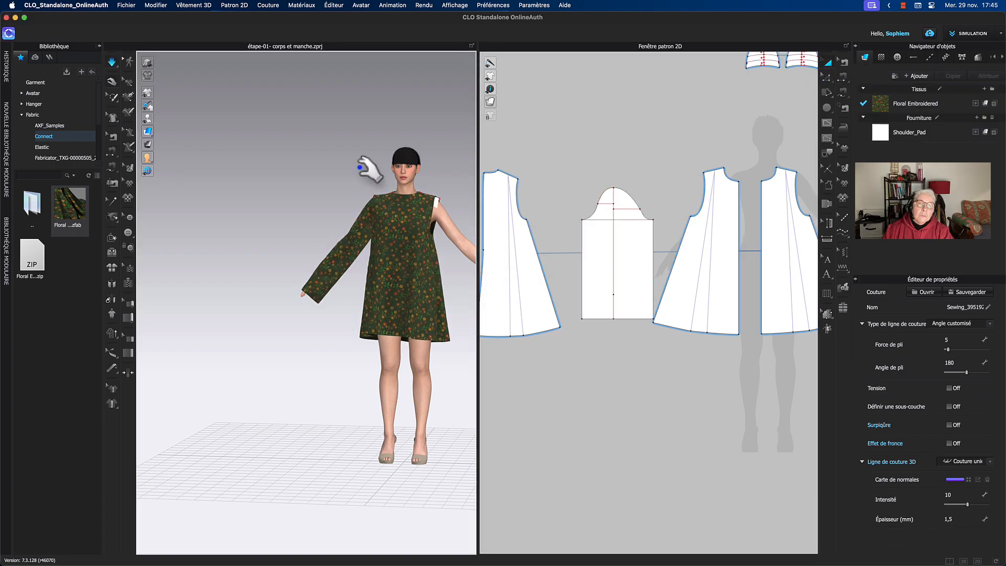
right_drag(359, 192, 340, 208)
scroll(343, 207, up, 6)
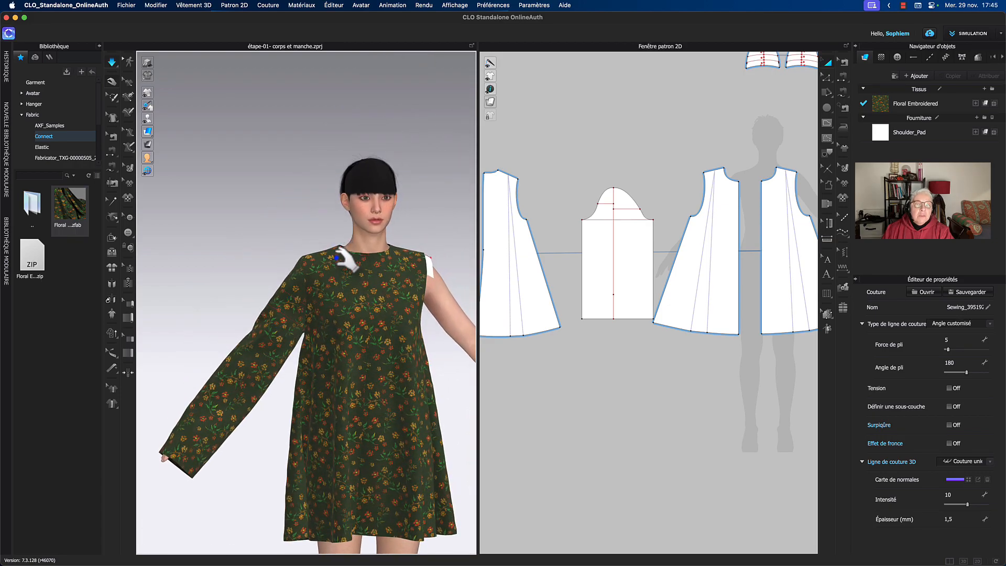
click(328, 253)
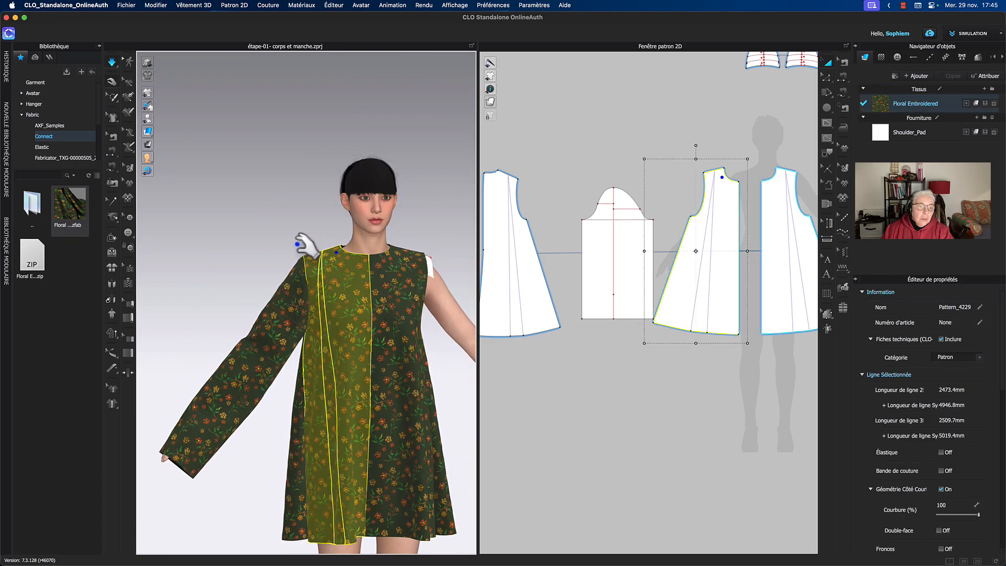
click(623, 362)
Shorten the sleeve by moving its hem edge up by exactly 60 mm, and check the length on the avatar
middle_drag(622, 357, 622, 351)
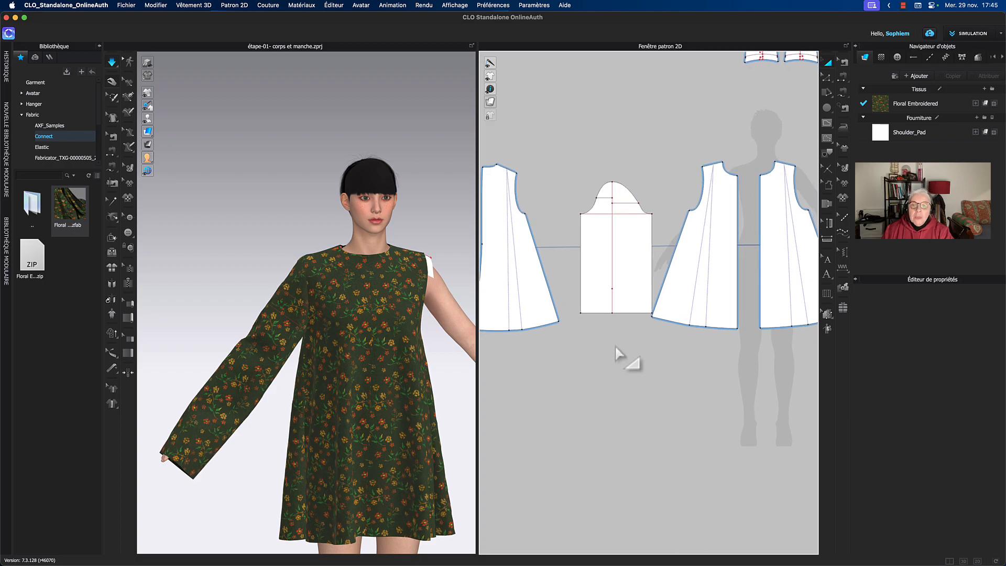
click(623, 314)
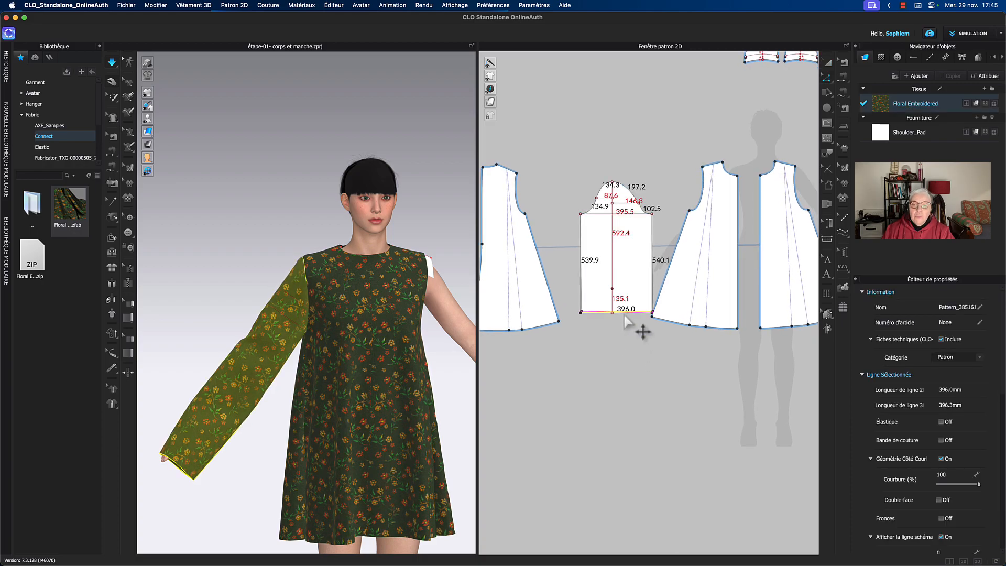
drag(625, 308, 644, 322)
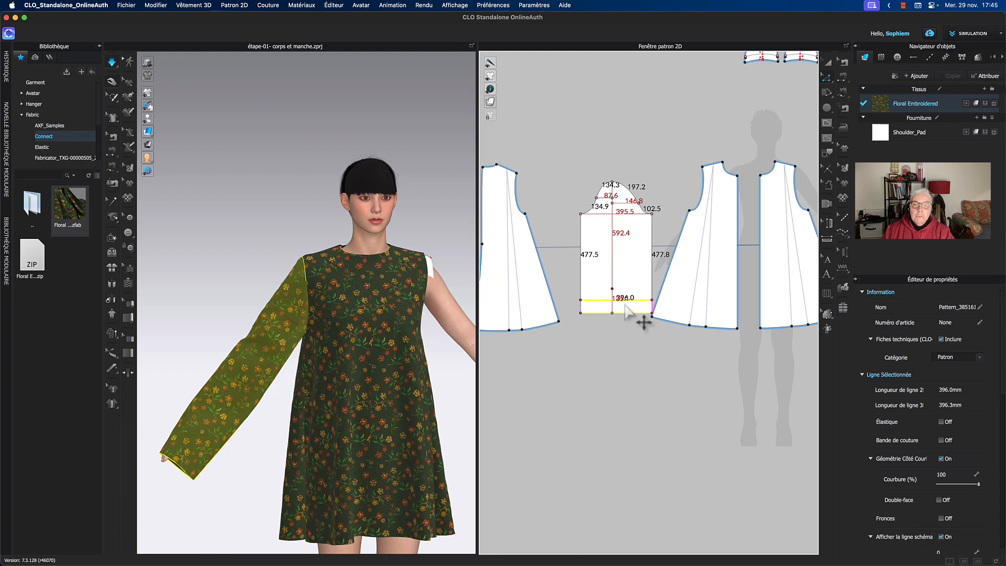
key(Return)
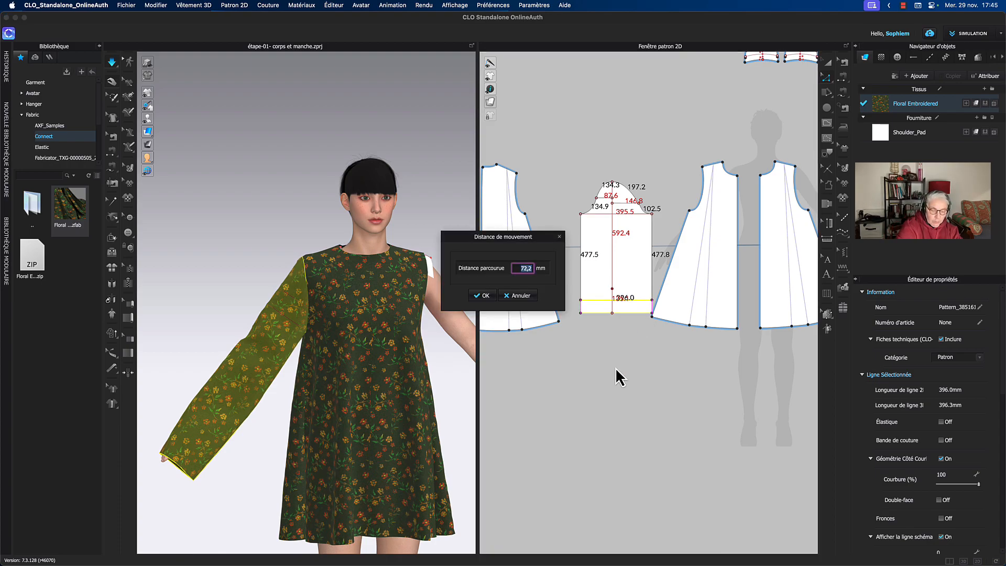
text(60)
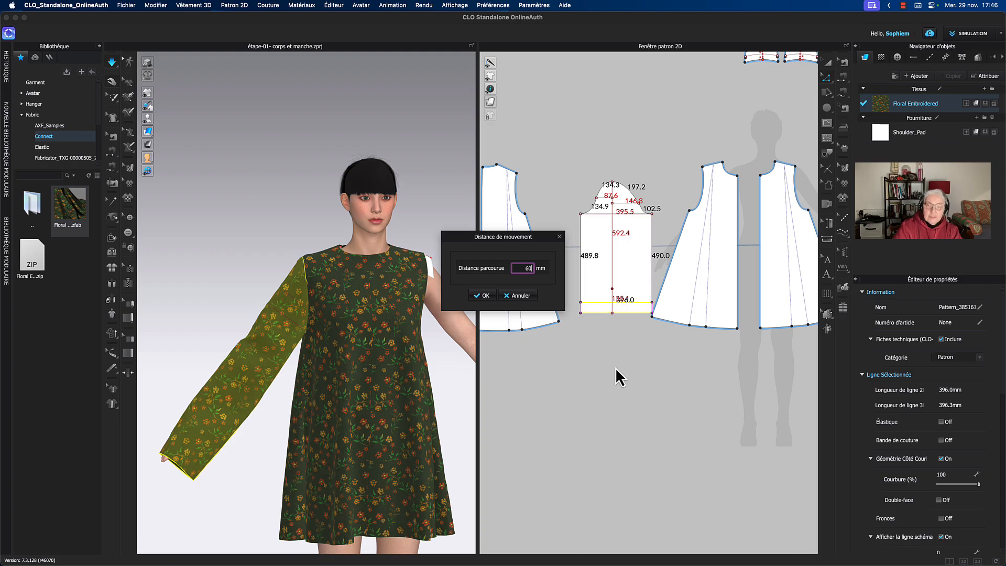
click(483, 296)
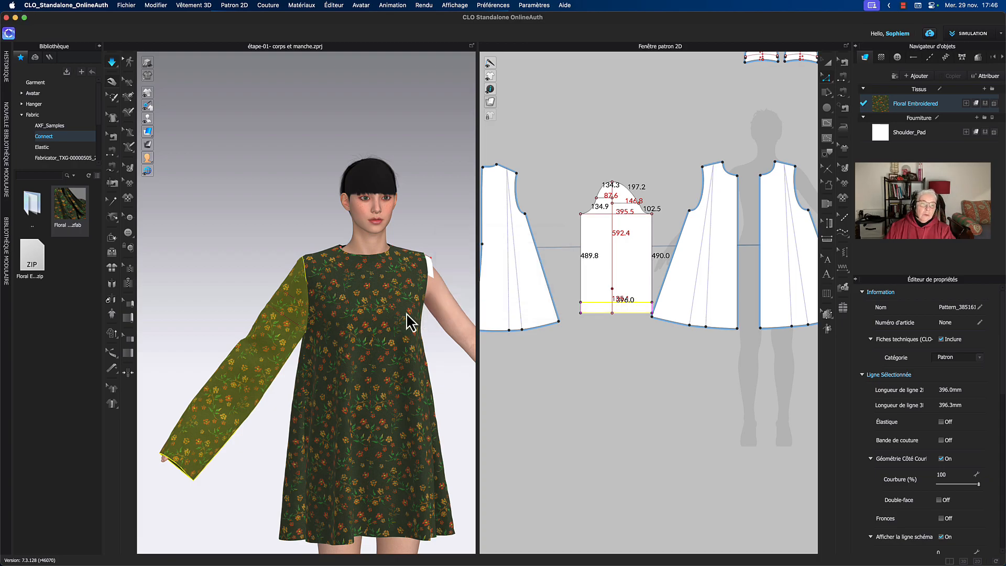
click(232, 281)
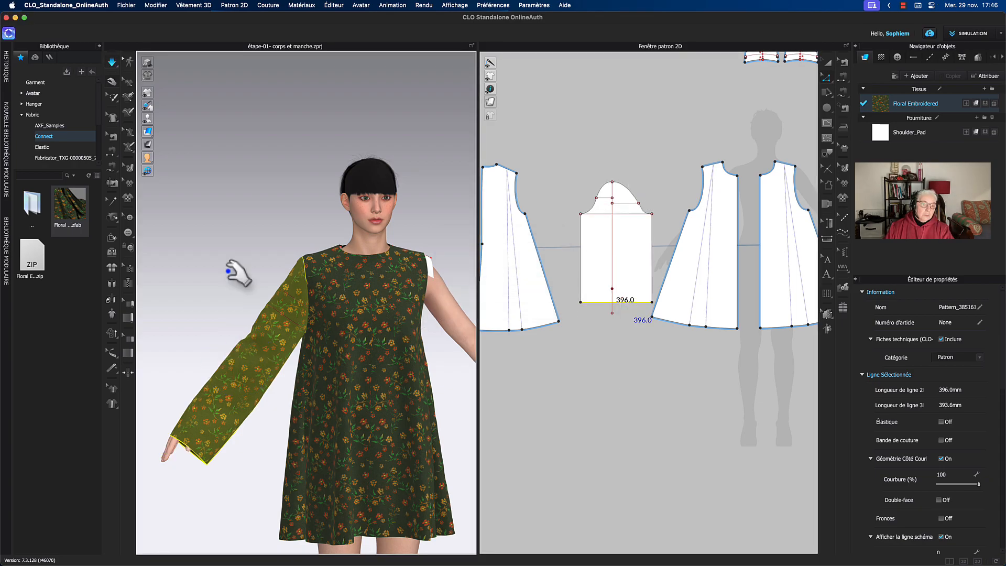
Shorten the sleeve further by moving its hem edge up another 30 mm, and check the new length on the avatar
click(608, 307)
drag(608, 298, 607, 296)
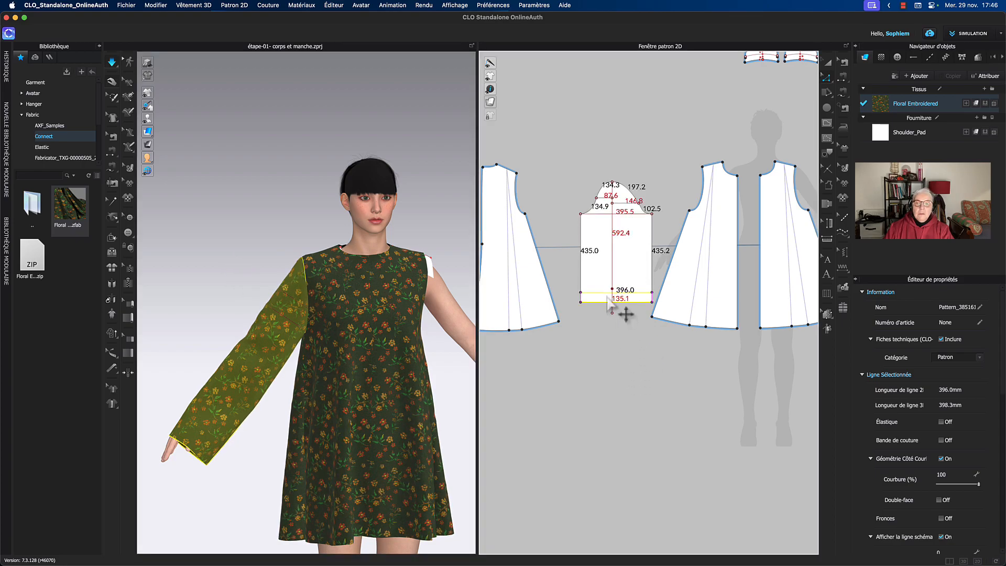
right_click(607, 296)
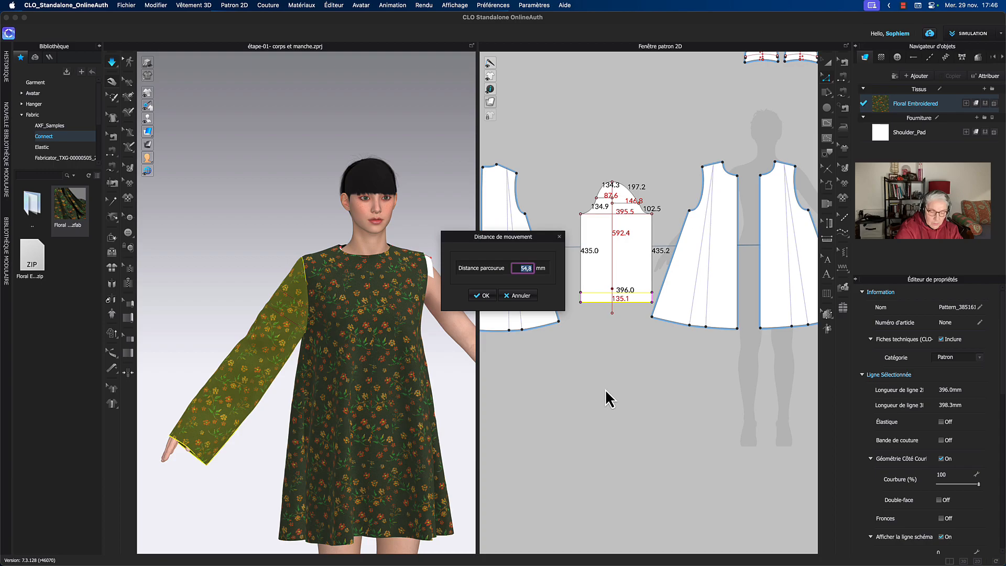
text(30)
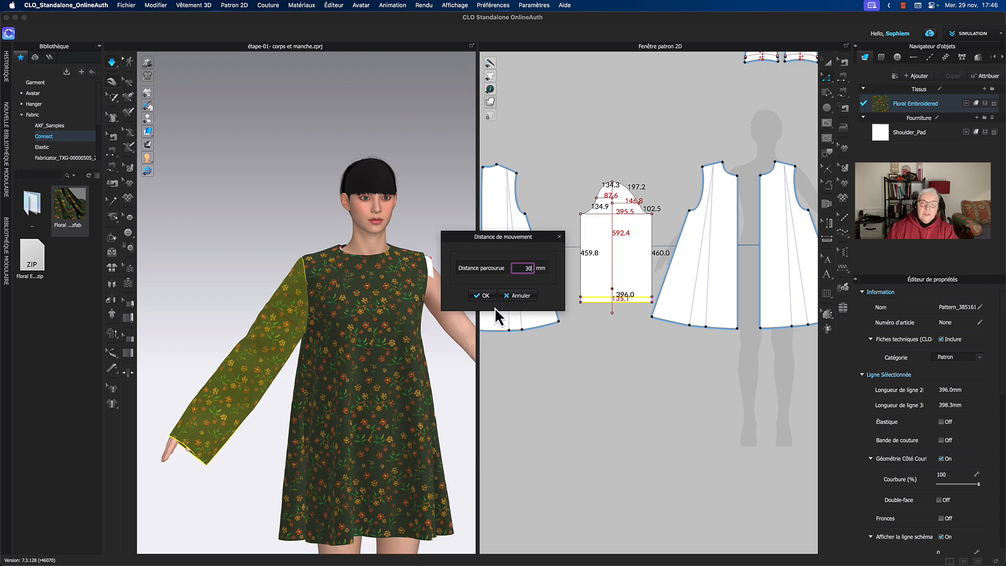
click(483, 295)
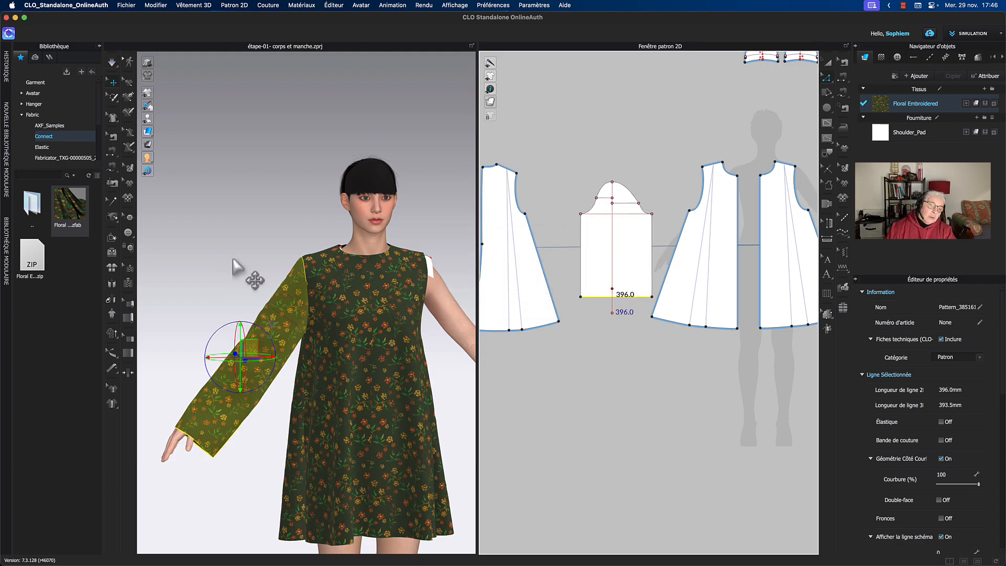
mouse_move(245, 262)
right_down()
mouse_move(276, 261)
mouse_move(236, 261)
mouse_move(240, 273)
right_up()
right_drag(575, 360, 556, 401)
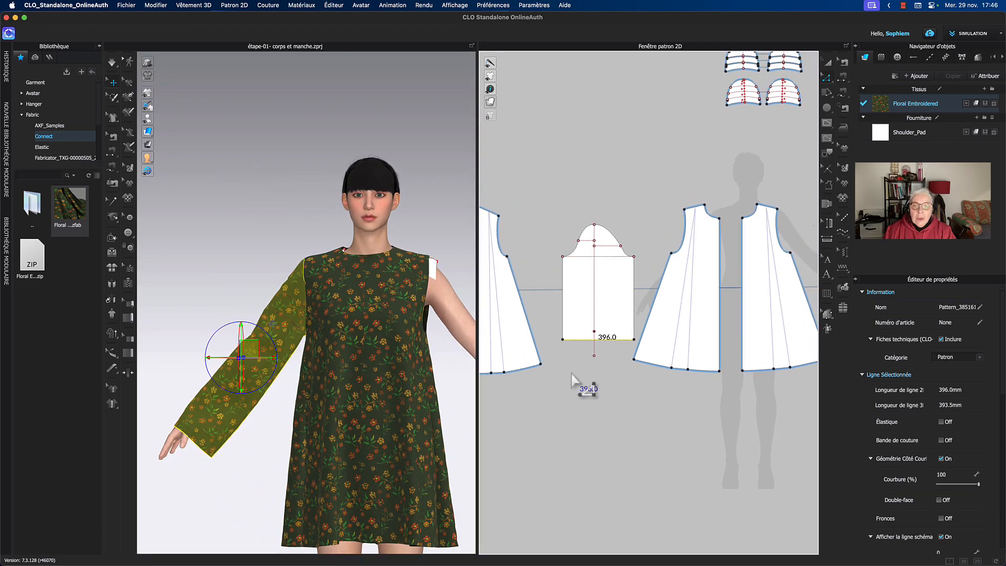
Delete the sleeve centre line's end point overhanging the hem, and extend the line to the pattern outline
scroll(572, 380, up, 4)
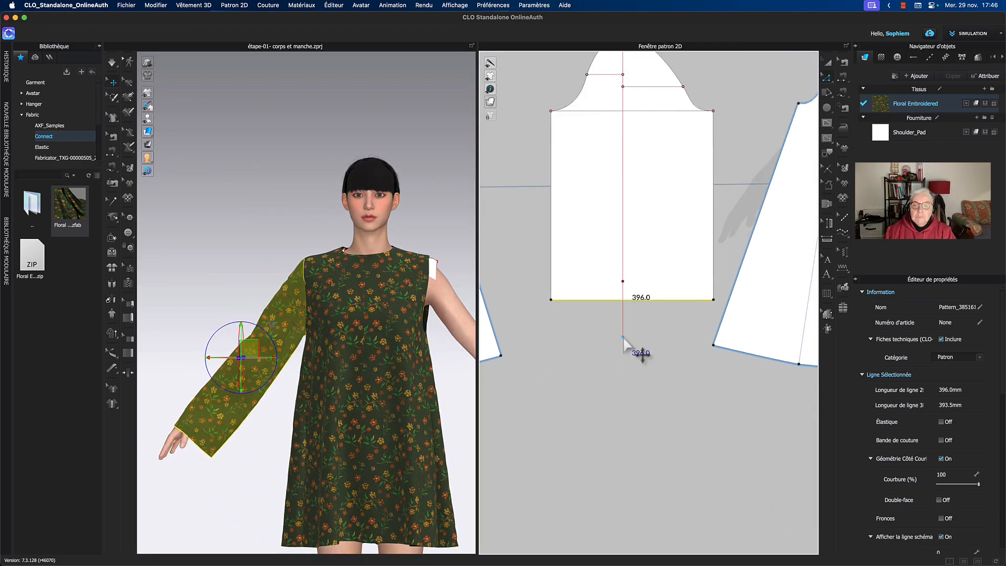
click(624, 340)
key(Delete)
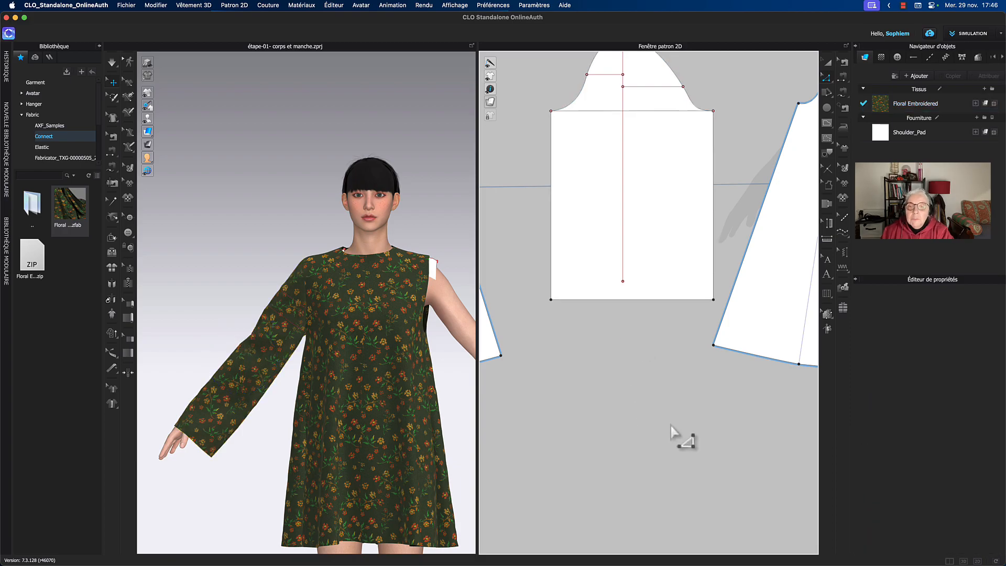
click(623, 278)
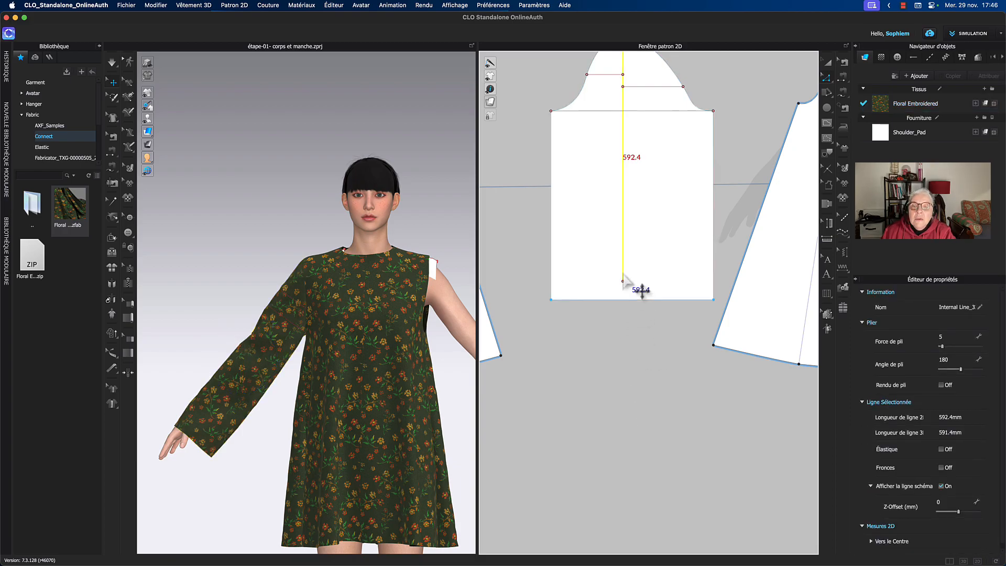
right_click(624, 275)
mouse_move(654, 428)
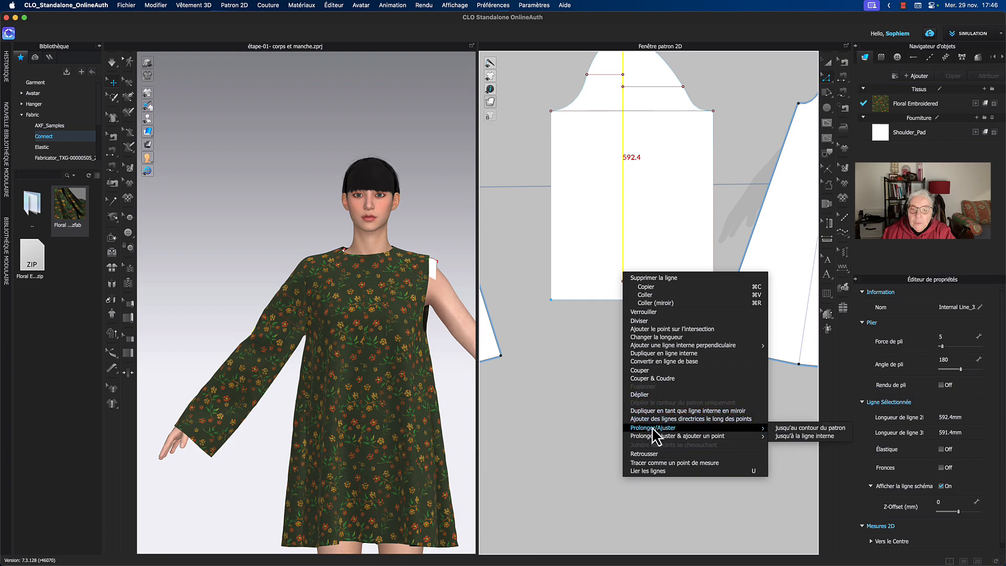
click(798, 428)
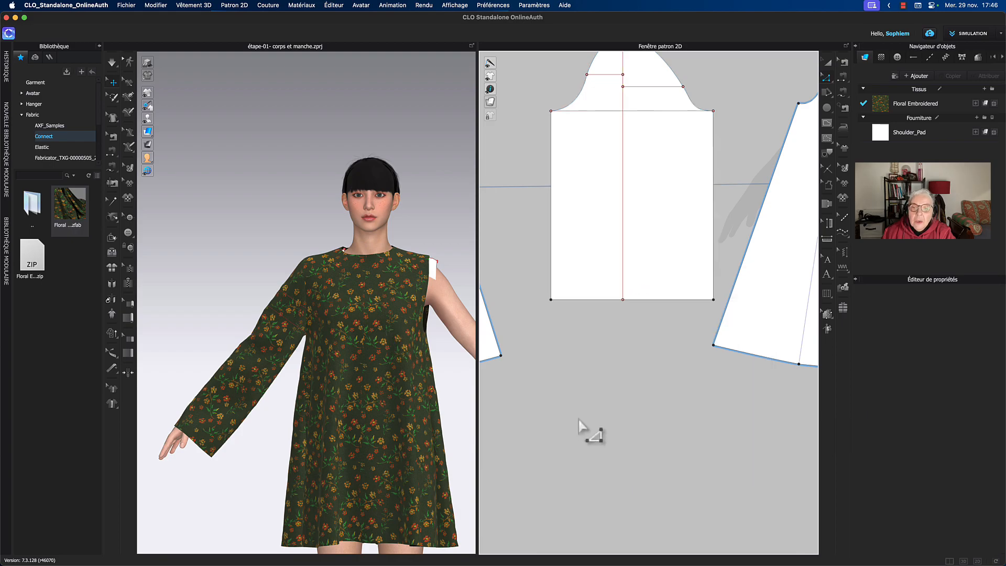
Taper the sleeve by moving the left corner of its hem inward horizontally by exactly 60 mm
middle_drag(604, 358, 597, 410)
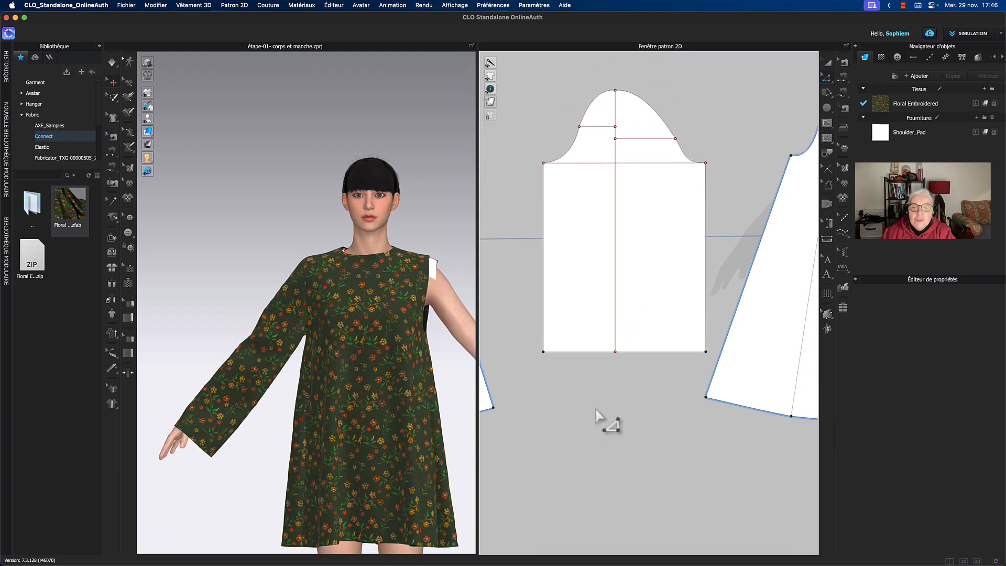
click(545, 354)
drag(545, 354, 570, 359)
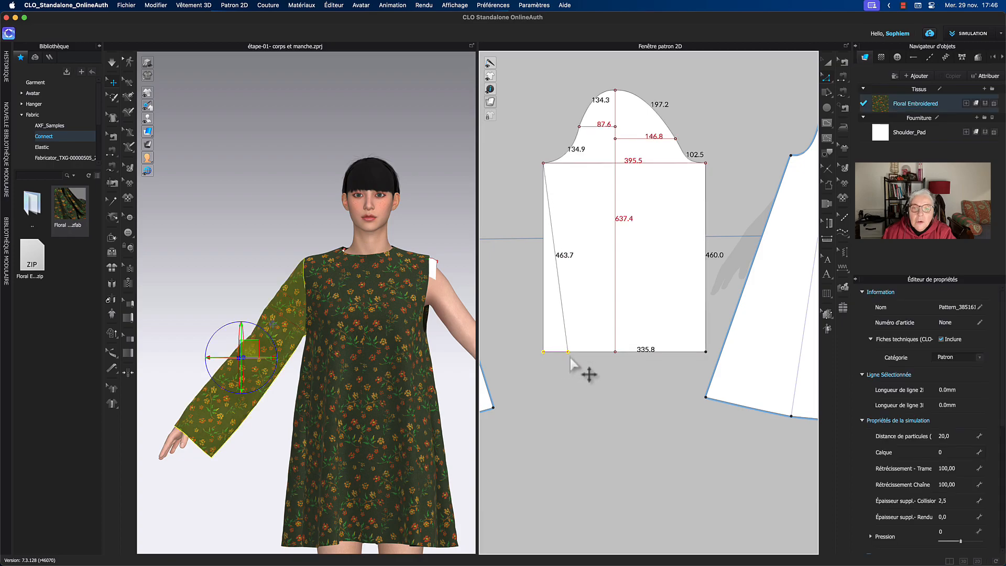
right_click(571, 359)
text(60)
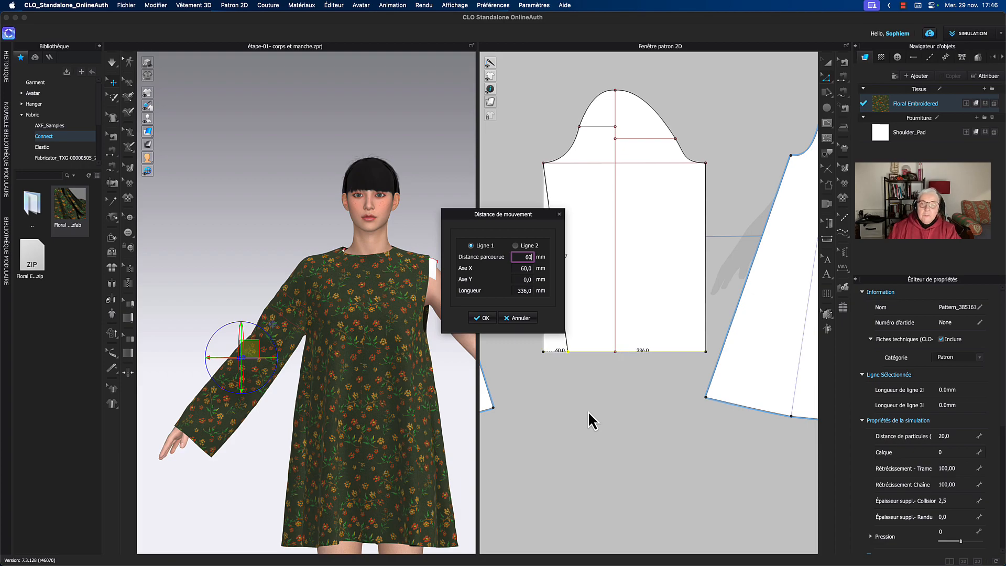
click(474, 321)
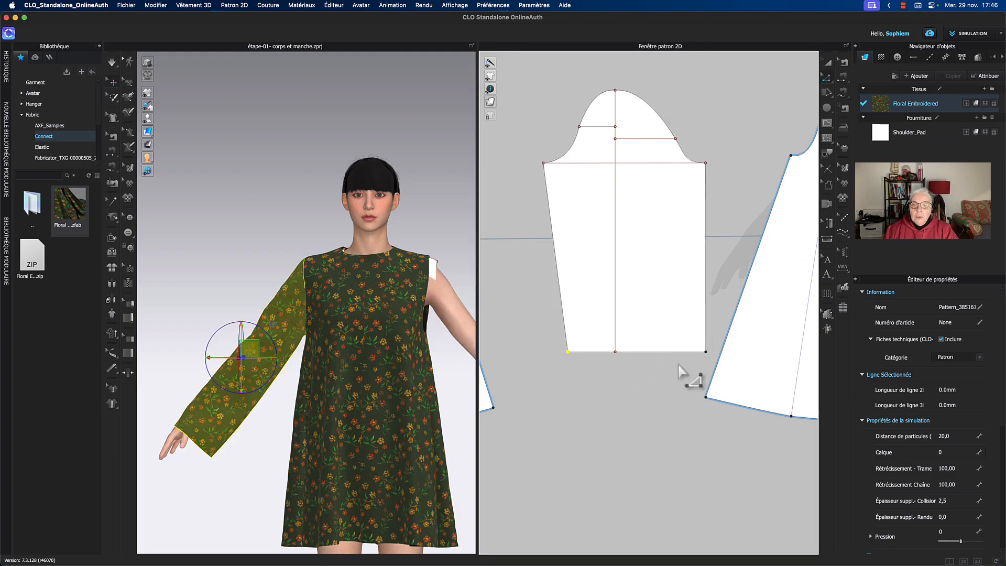
Move the right corner of the sleeve hem inward horizontally by exactly 75 mm
drag(705, 355, 676, 355)
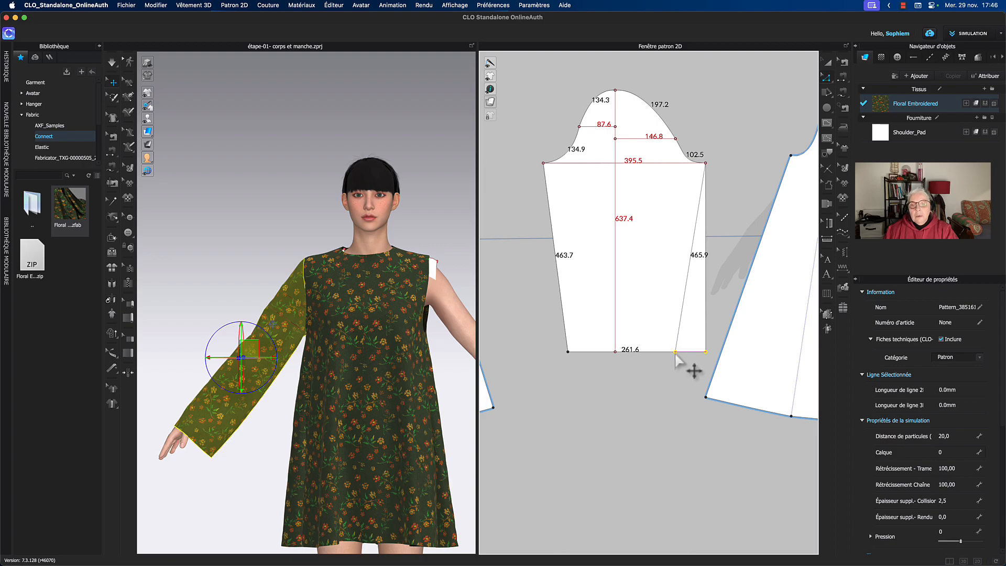
right_click(675, 354)
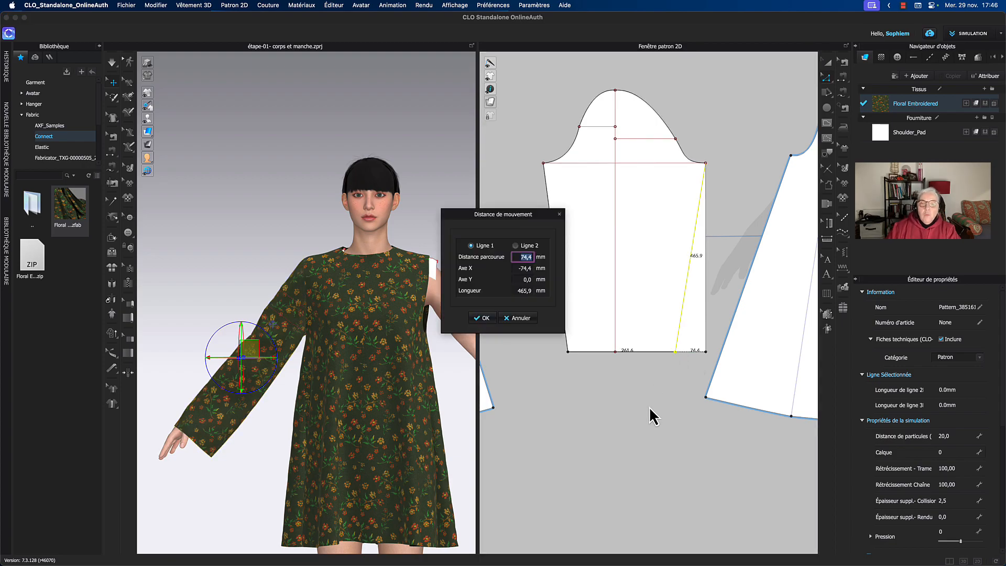
text(1)
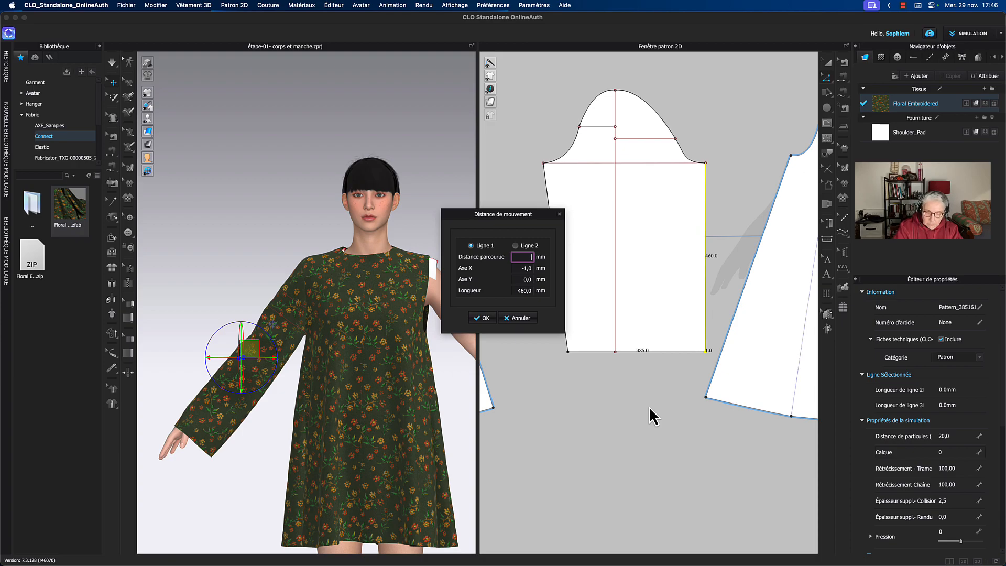
text(75)
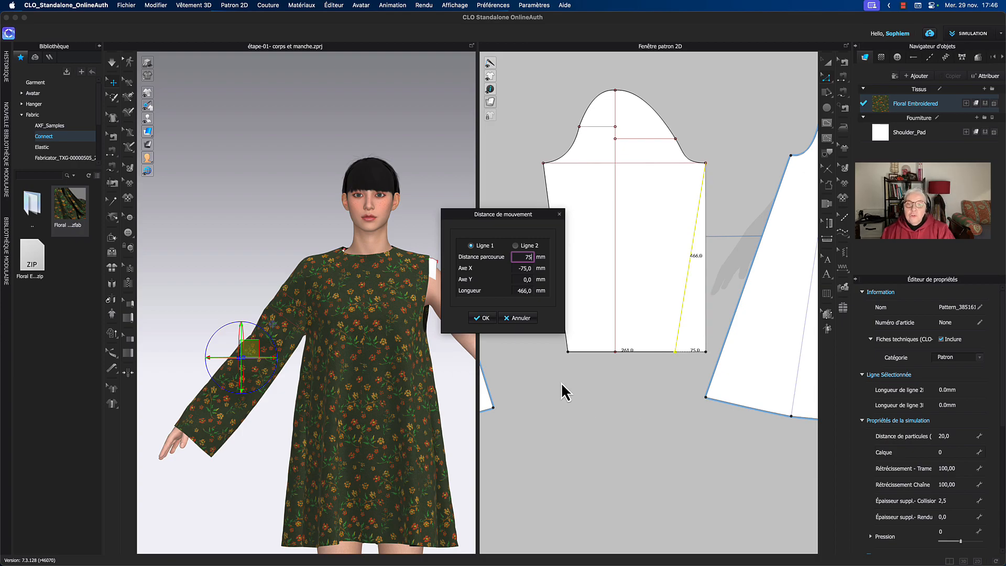
click(483, 318)
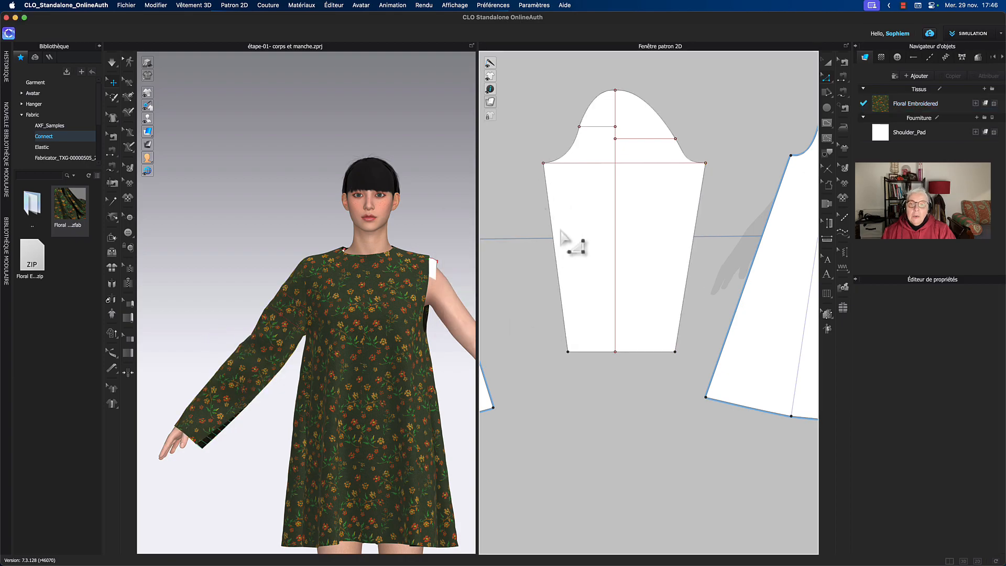
Compare the lengths of the sleeve's two slanted side edges
click(556, 250)
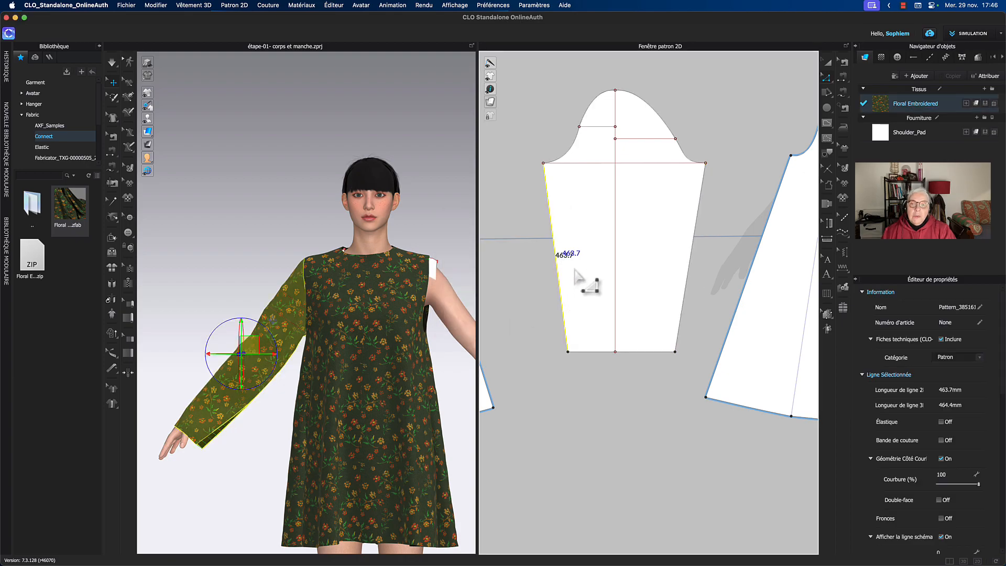
scroll(577, 277, up, 5)
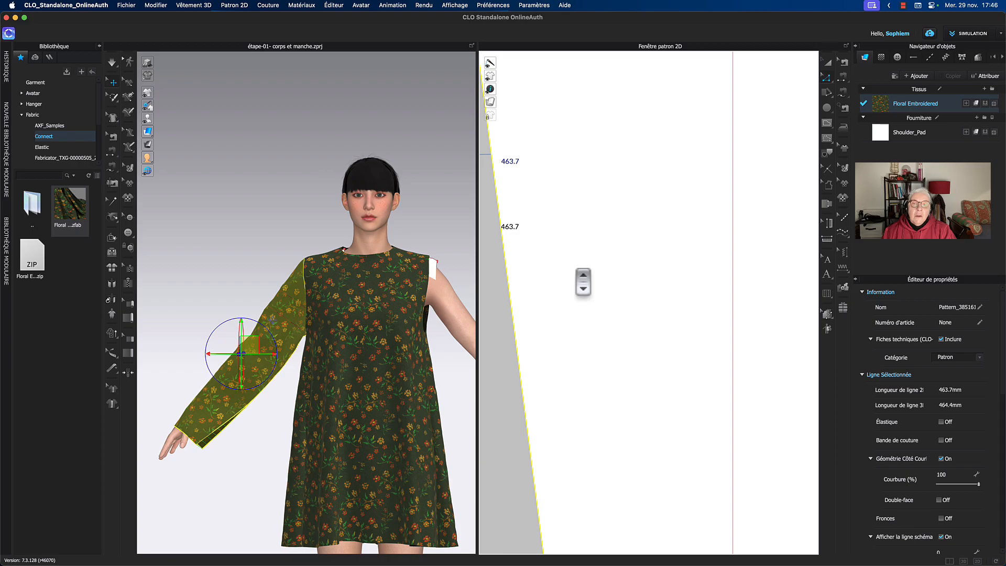
scroll(583, 281, down, 5)
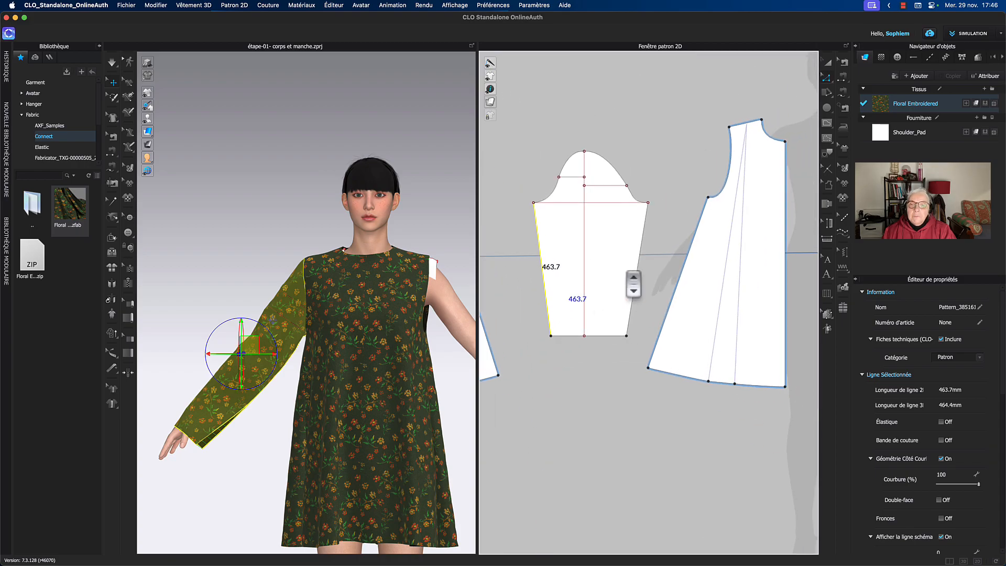
click(647, 278)
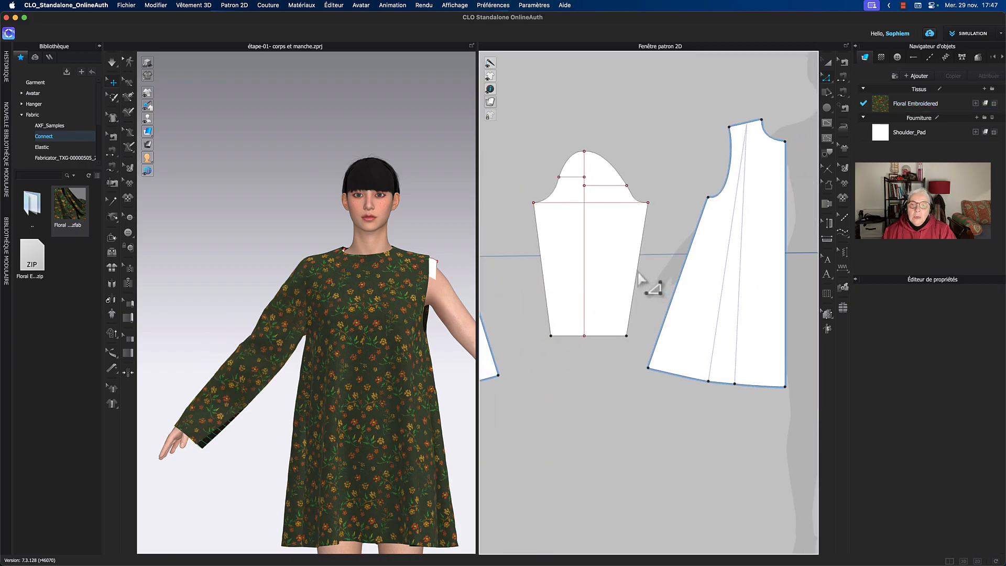
click(639, 274)
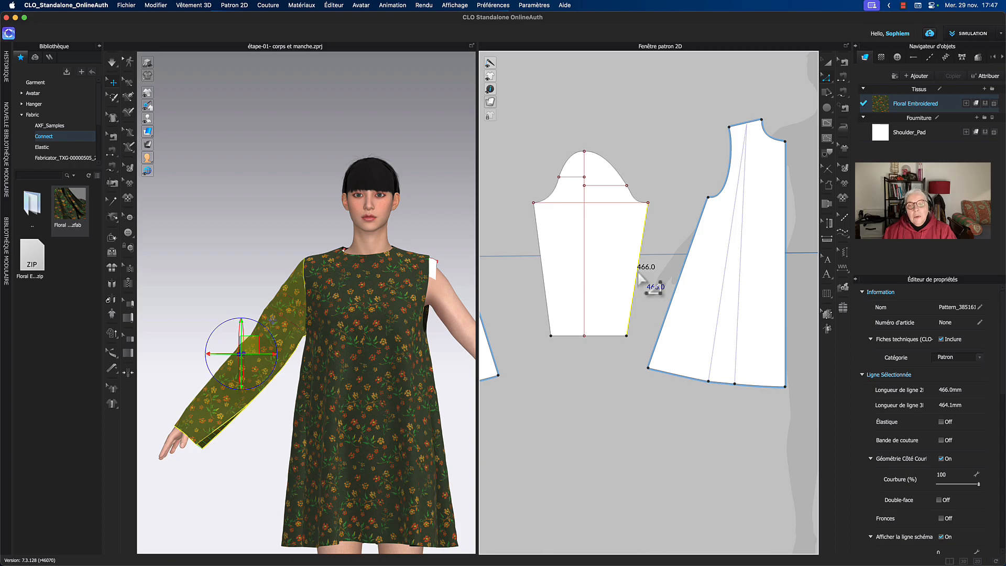
right_click(638, 273)
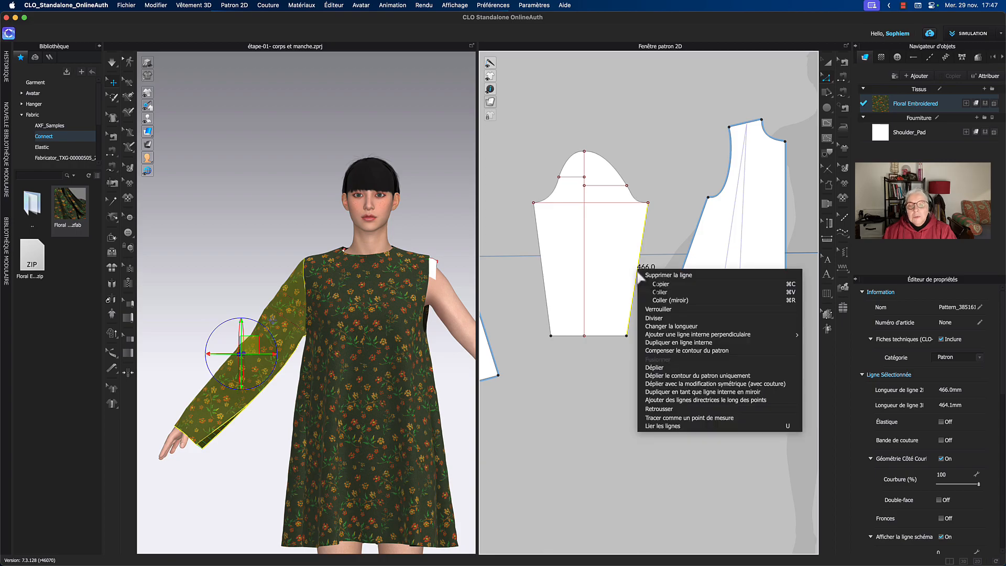
click(671, 326)
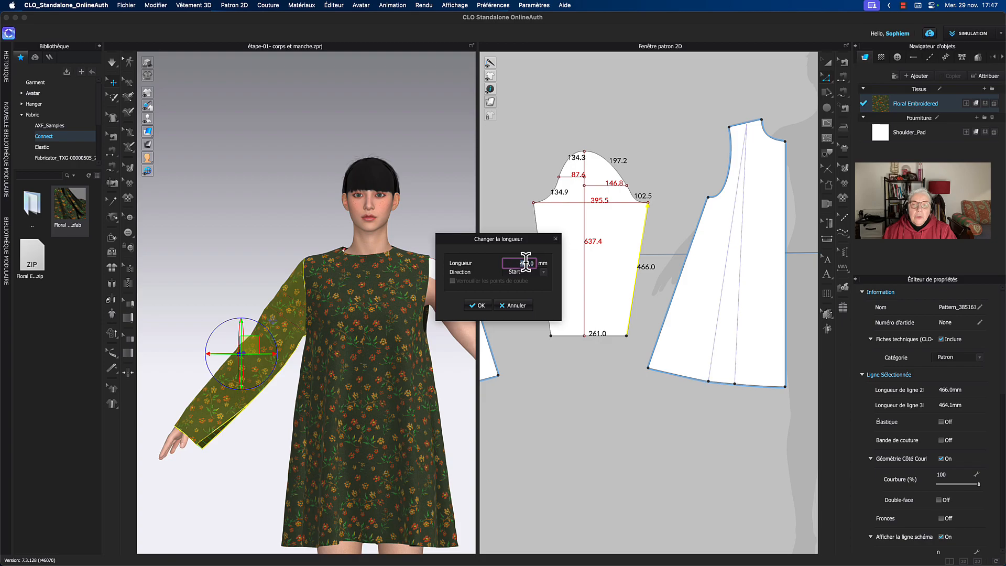
click(513, 305)
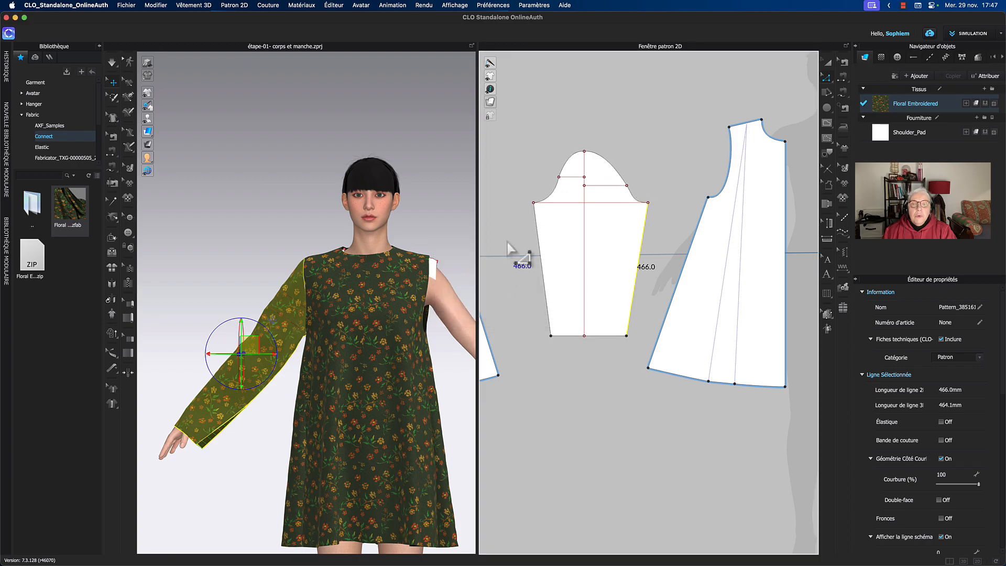
click(524, 273)
click(553, 260)
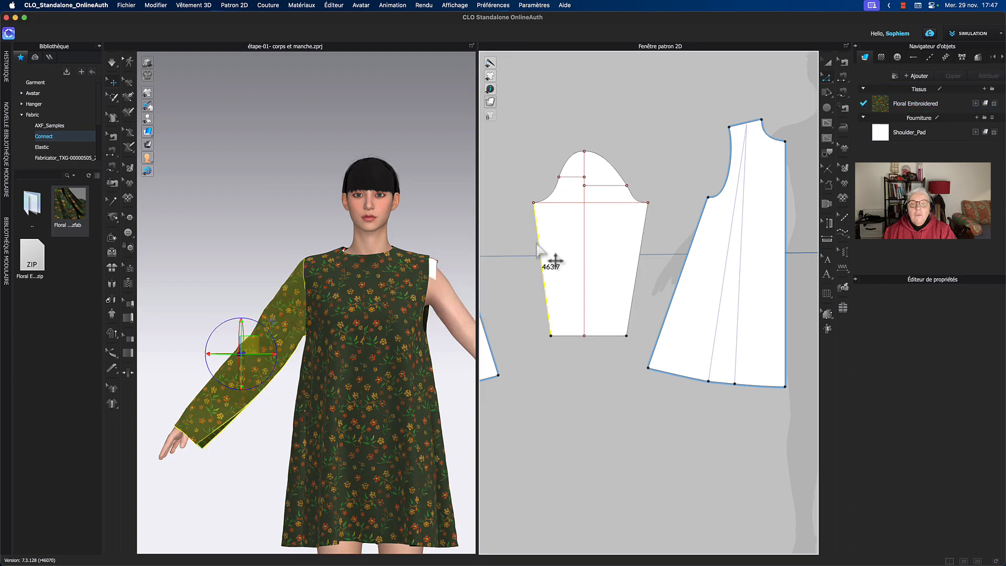
right_click(637, 282)
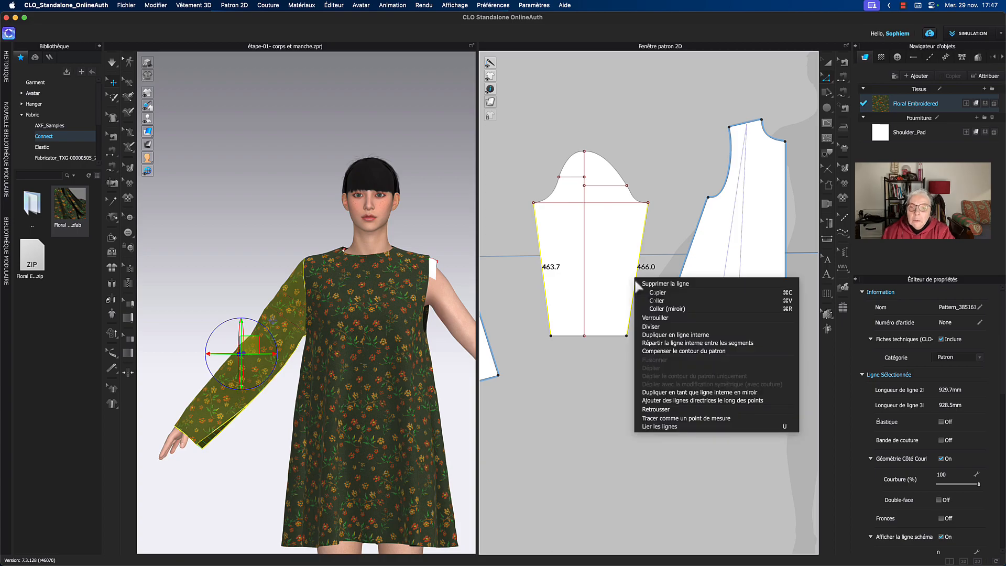
click(620, 392)
click(630, 383)
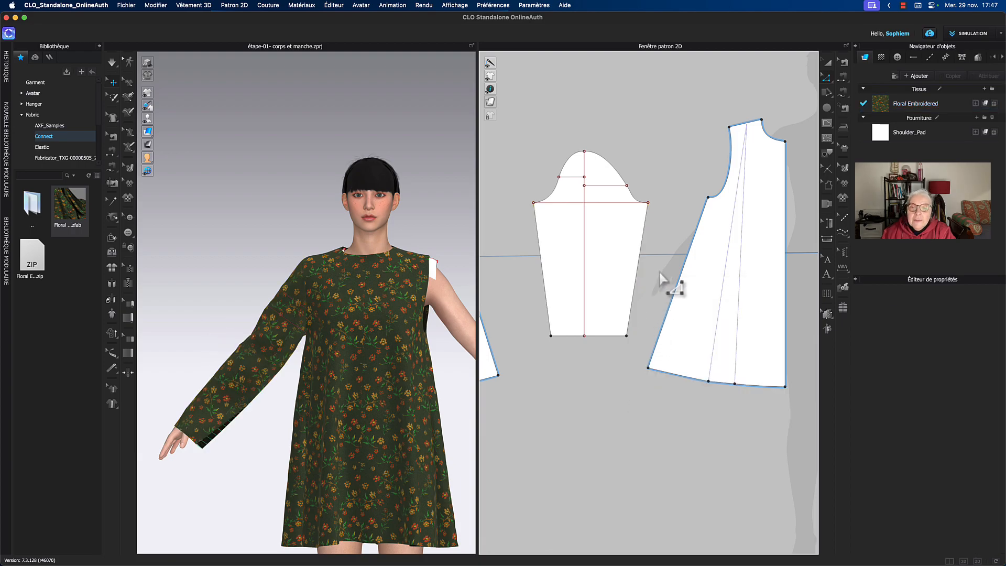
click(637, 278)
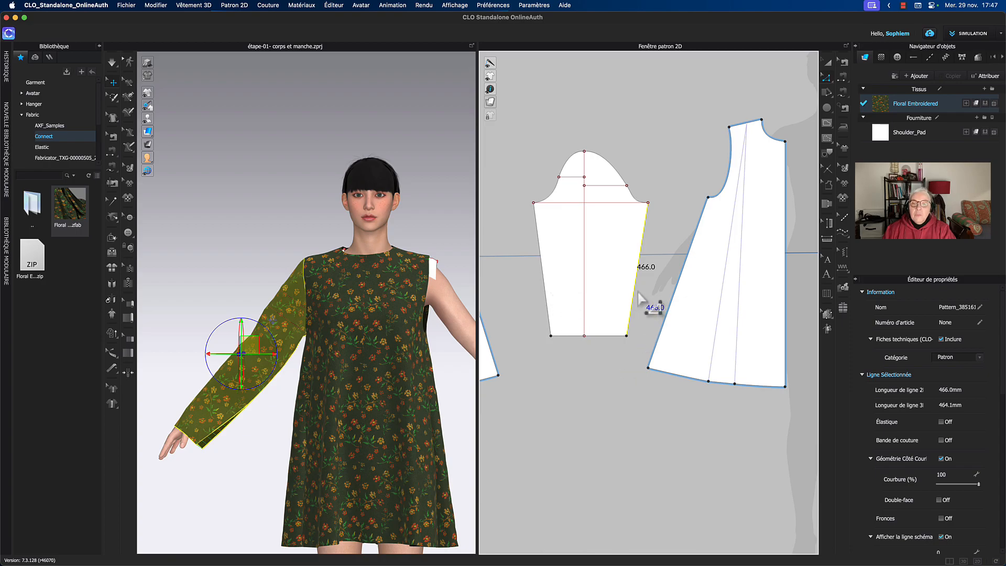
key(Escape)
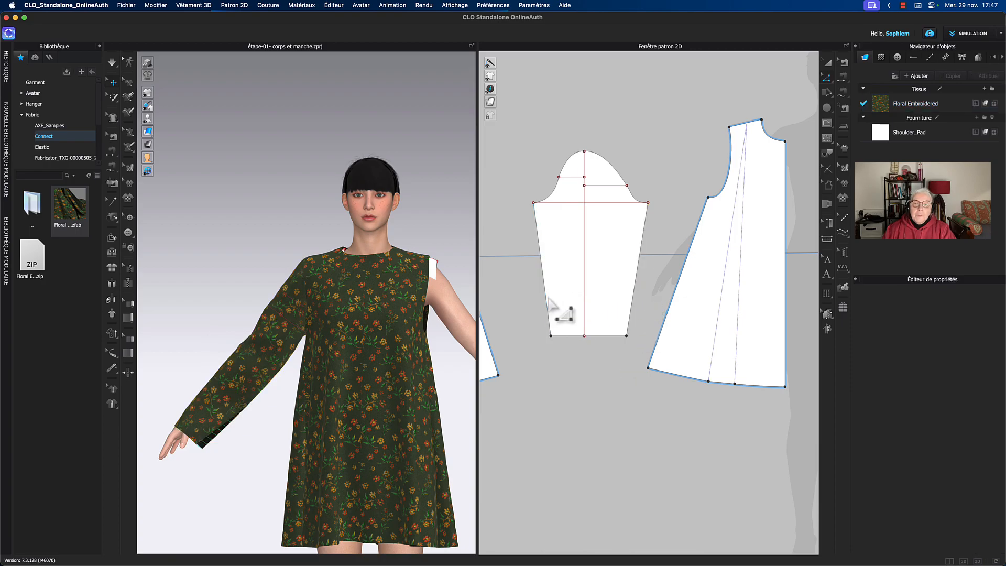
Change the length of the sleeve's left side edge to 466 mm to match the opposite edge, with the direction set to Start
click(545, 301)
right_click(544, 296)
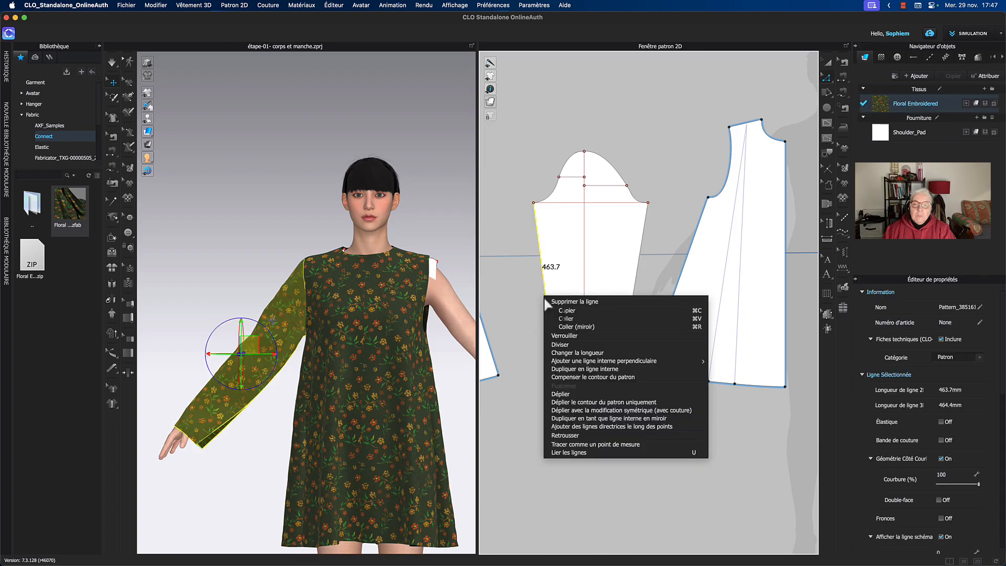
click(580, 353)
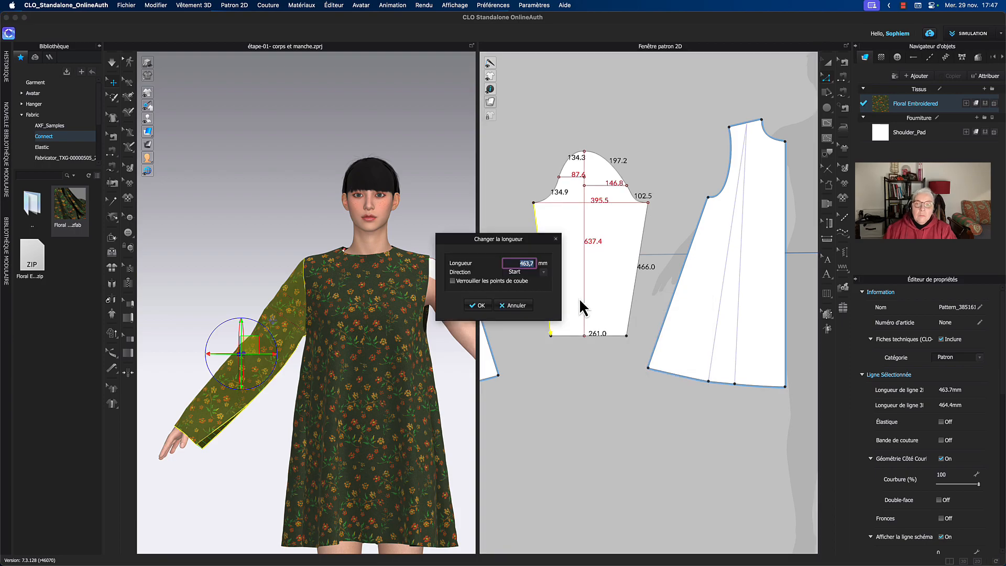
text(4)
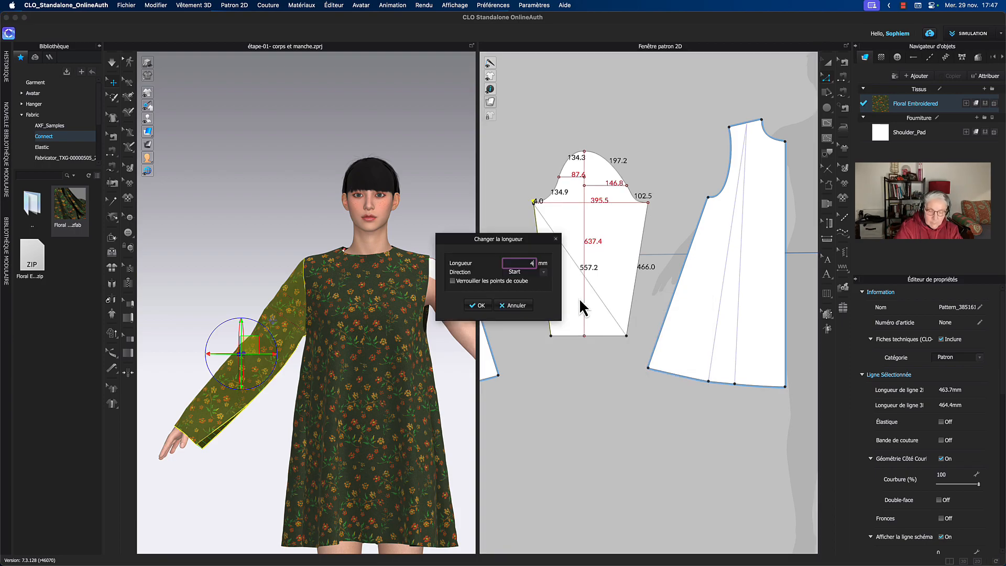
text(66)
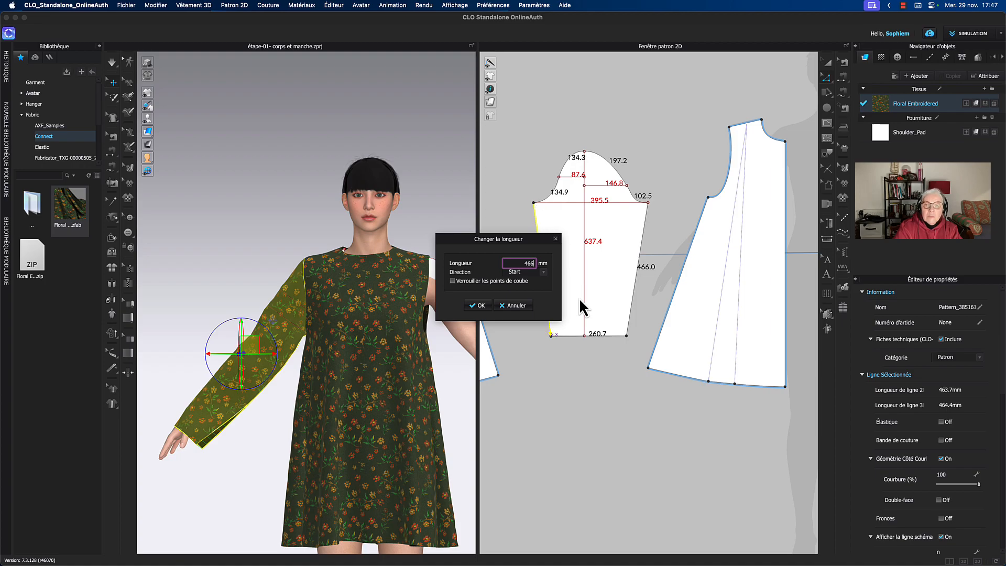
click(480, 305)
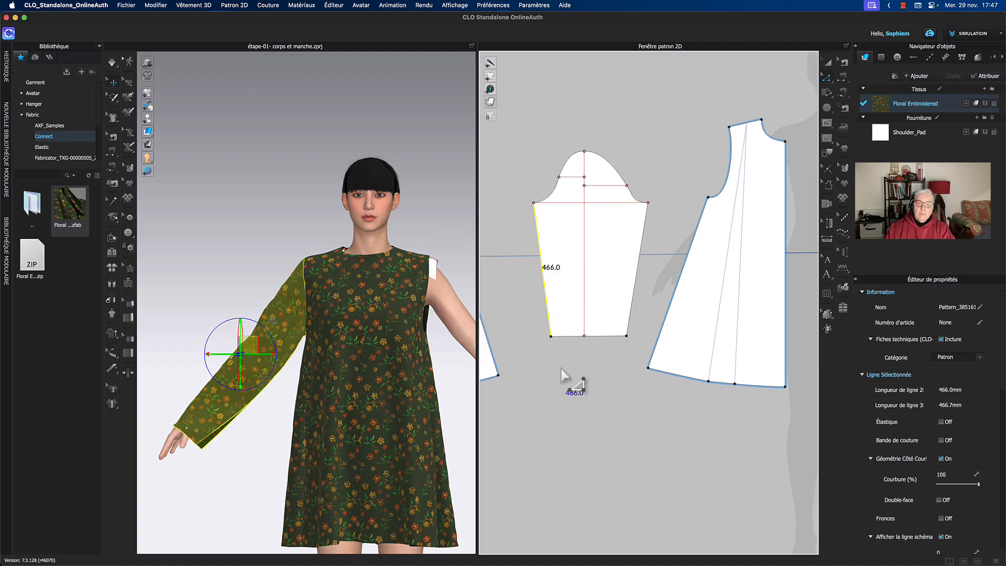
Simulate the garment with the tapered sleeve and check its drape on the avatar's arm from the back and front
click(629, 297)
click(534, 312)
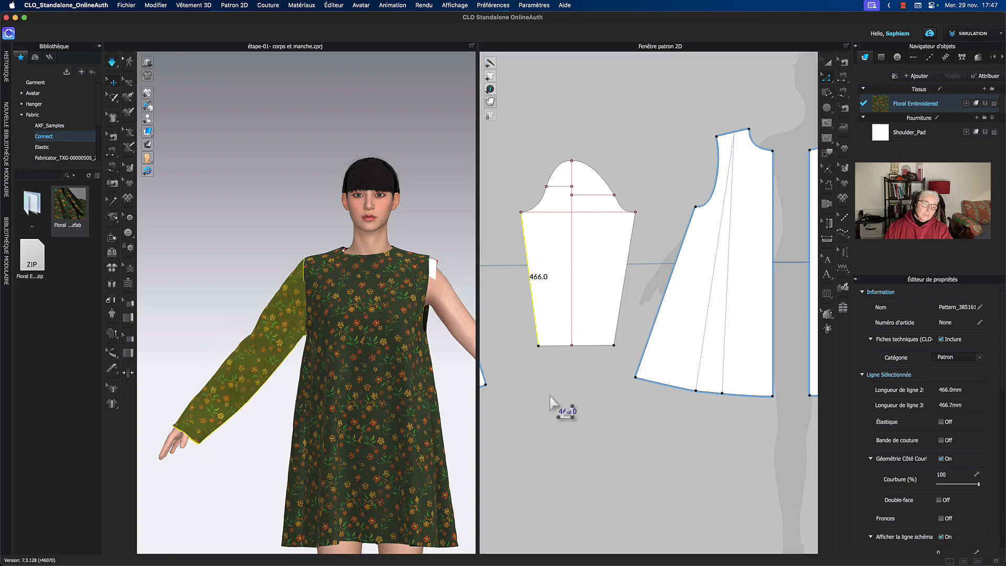
click(244, 338)
right_drag(231, 286, 325, 285)
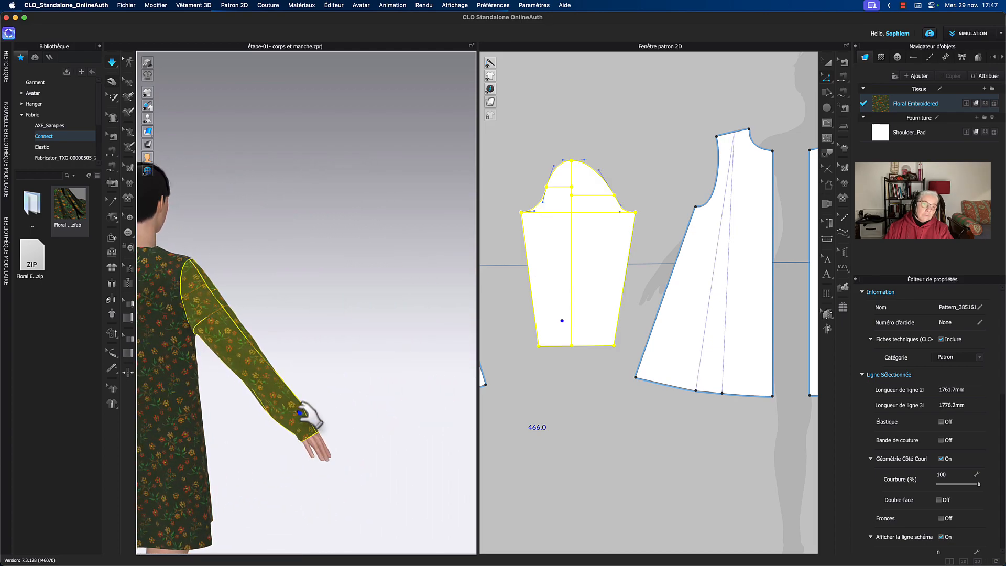
right_drag(326, 332, 284, 333)
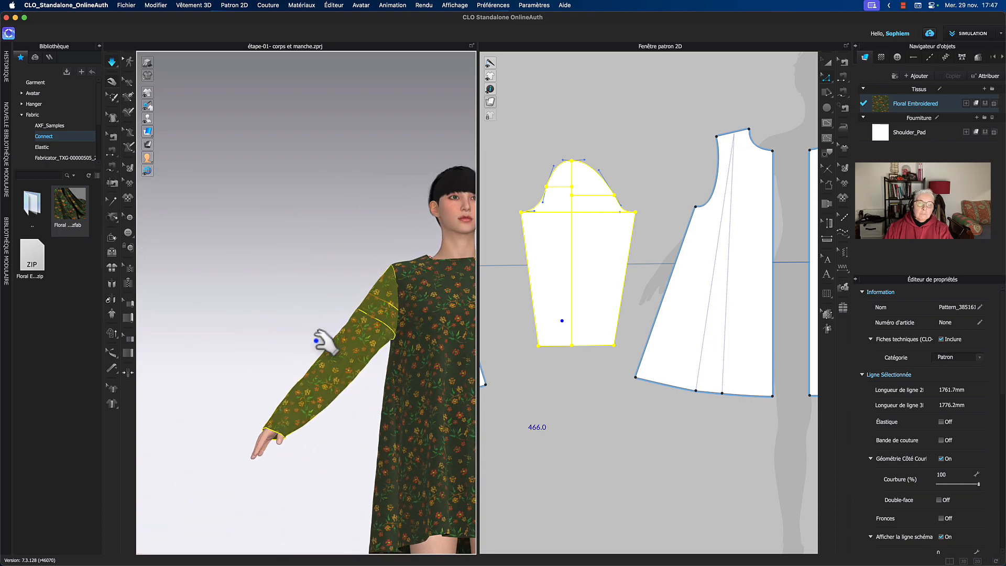
Pull the sleeve upward on the avatar's upper arm during simulation to settle its drape, and check the whole dress from the front
drag(363, 350, 358, 307)
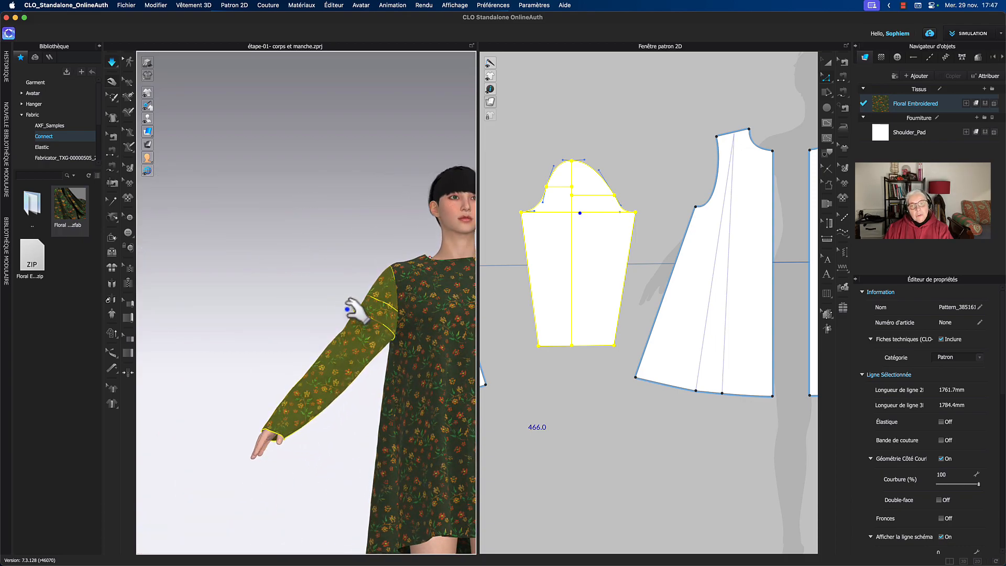
right_drag(371, 240, 266, 243)
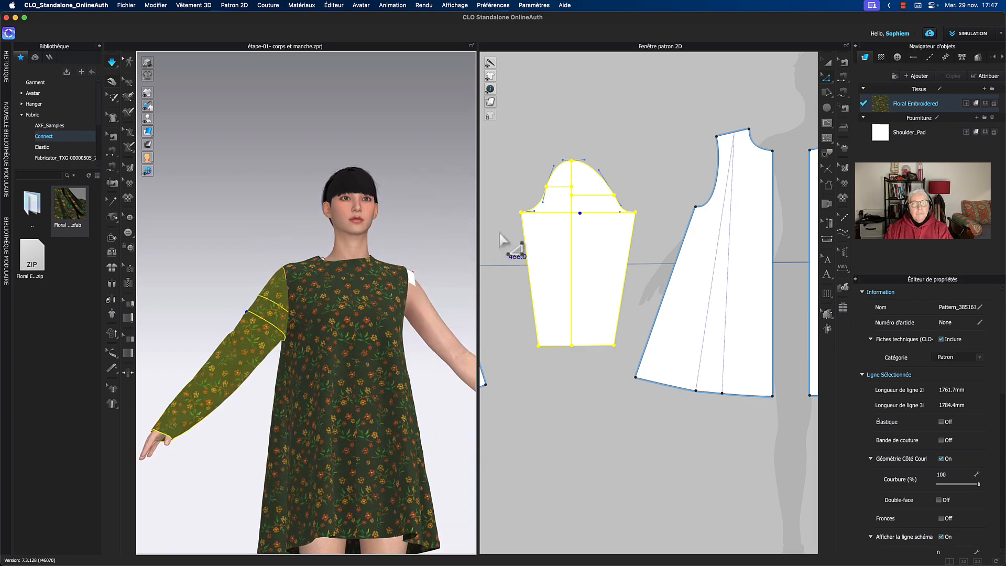
scroll(417, 212, down, 2)
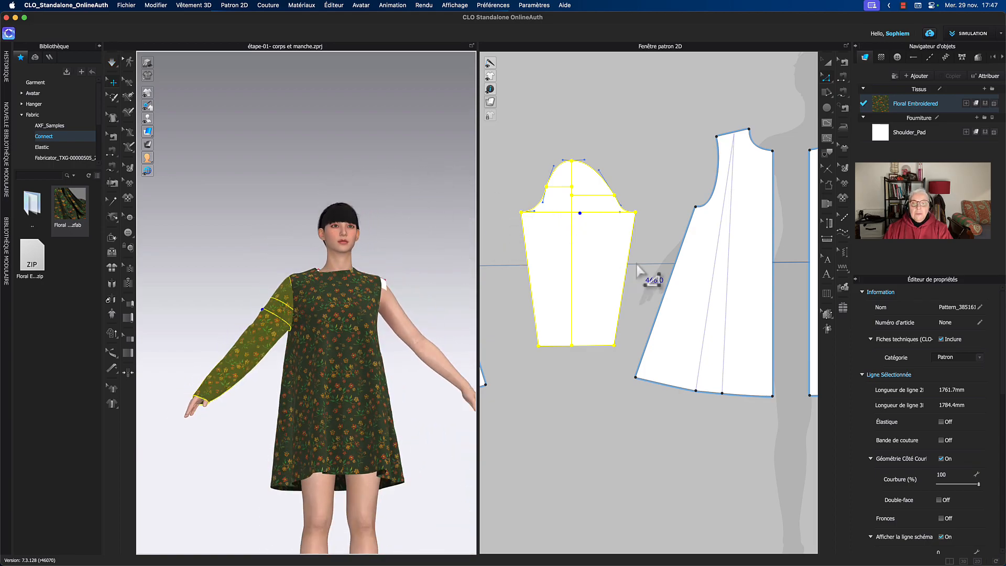
Move the back pattern piece beside the front outward to make room for a second sleeve between them
scroll(637, 265, down, 3)
middle_drag(665, 176, 595, 193)
click(829, 62)
middle_drag(791, 153, 568, 135)
drag(618, 287, 684, 292)
scroll(616, 266, down, 5)
middle_drag(573, 227, 703, 241)
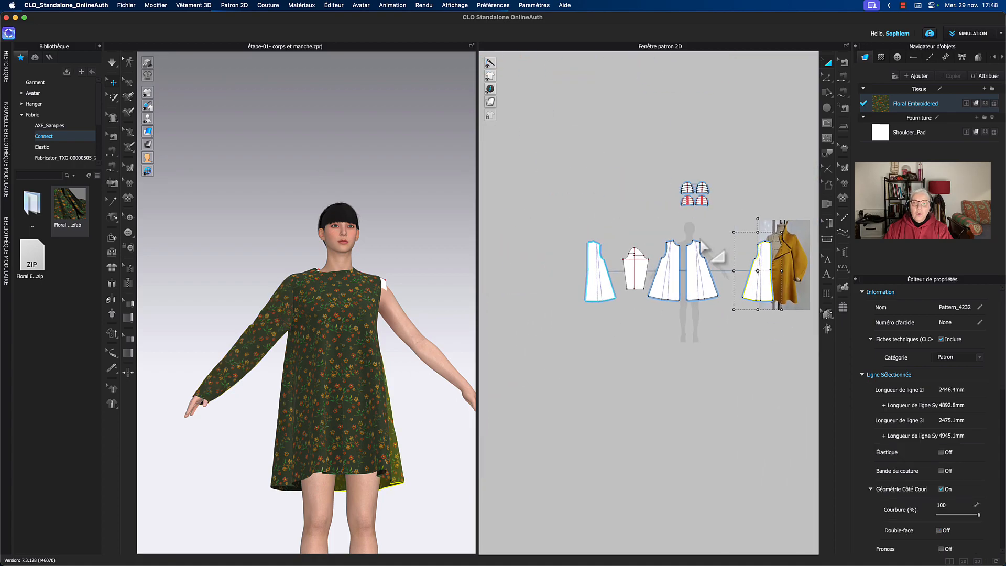
Create a symmetric copy of the sleeve with its sewing and place it between the opposite front and back pieces
click(637, 272)
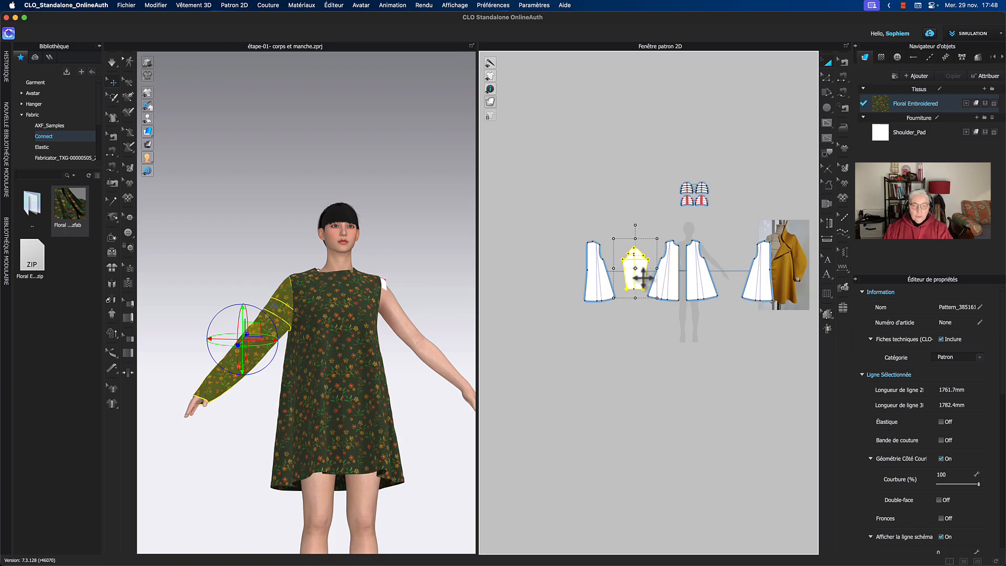
right_click(643, 278)
click(703, 110)
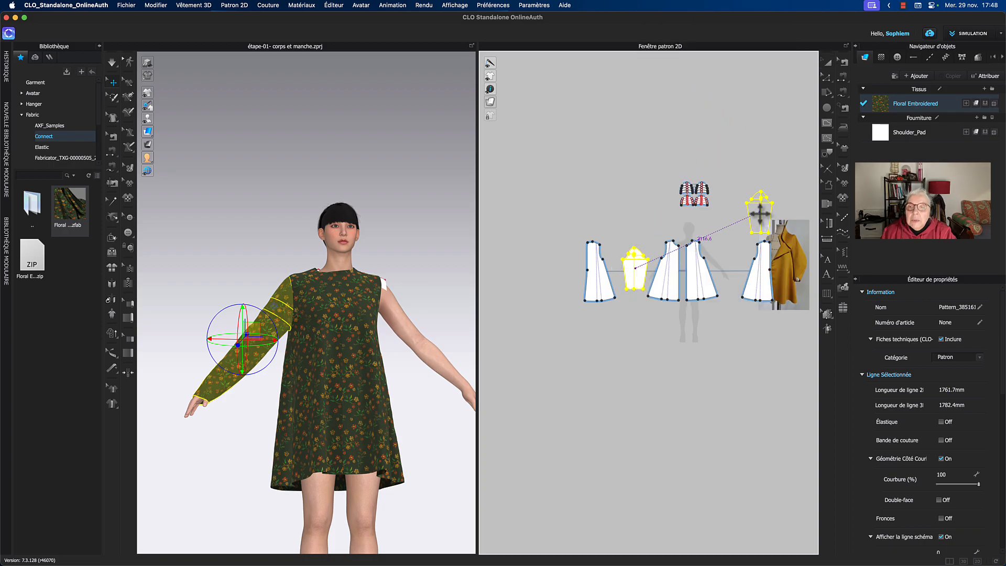
click(730, 265)
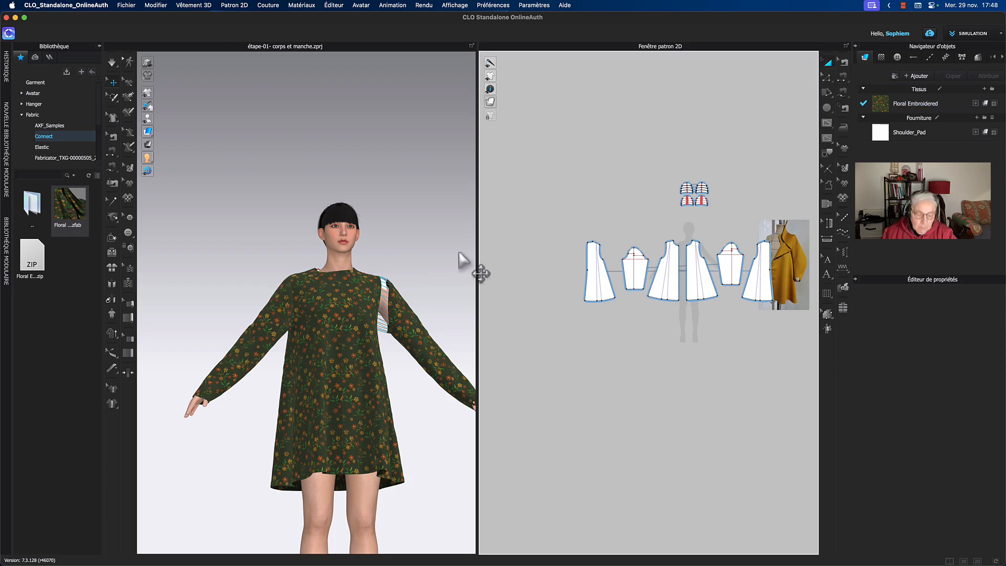
Simulate the garment with both sleeves attached and check the dress and pattern layout
key(space)
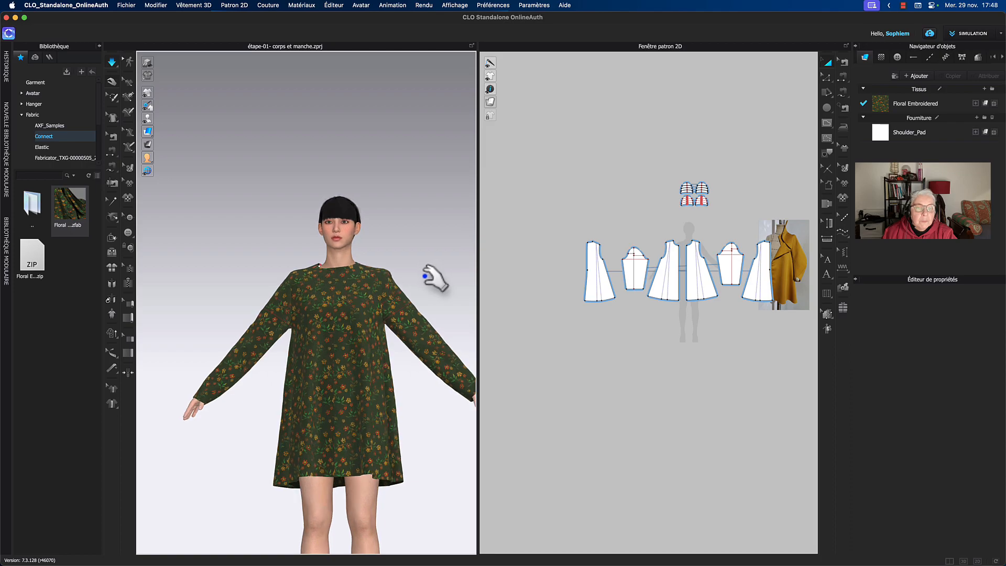
middle_drag(433, 278, 390, 279)
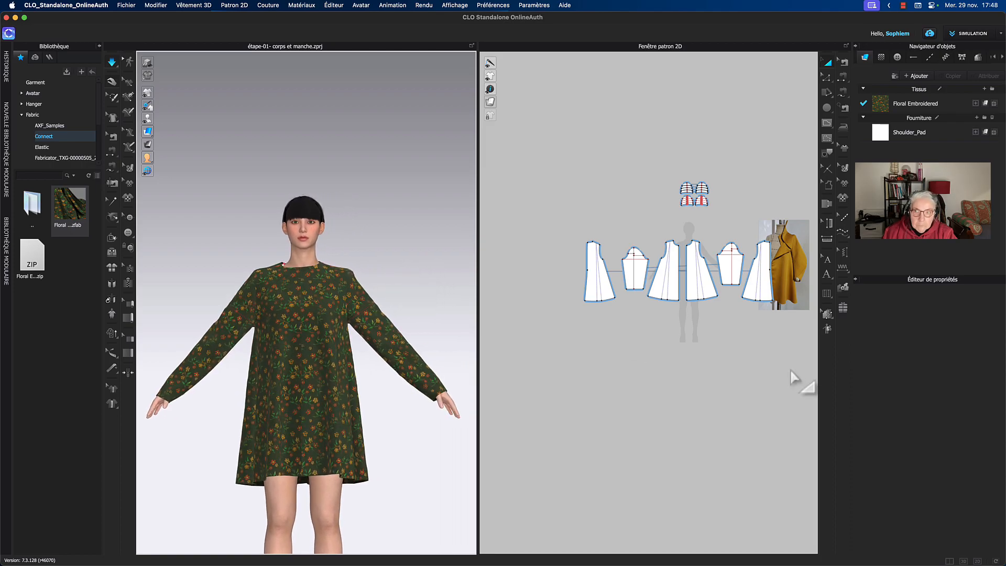
middle_drag(791, 364, 745, 407)
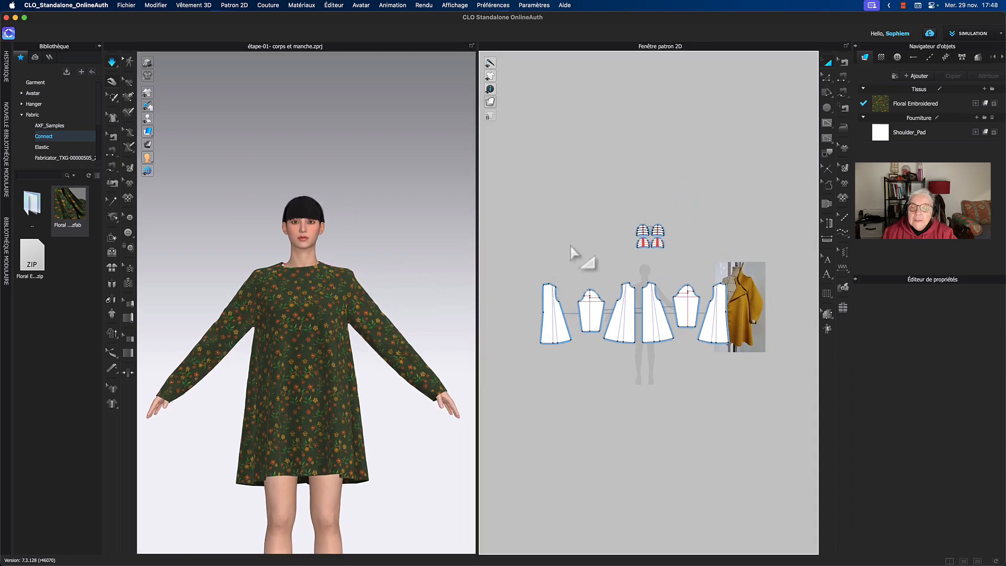
scroll(571, 247, up, 5)
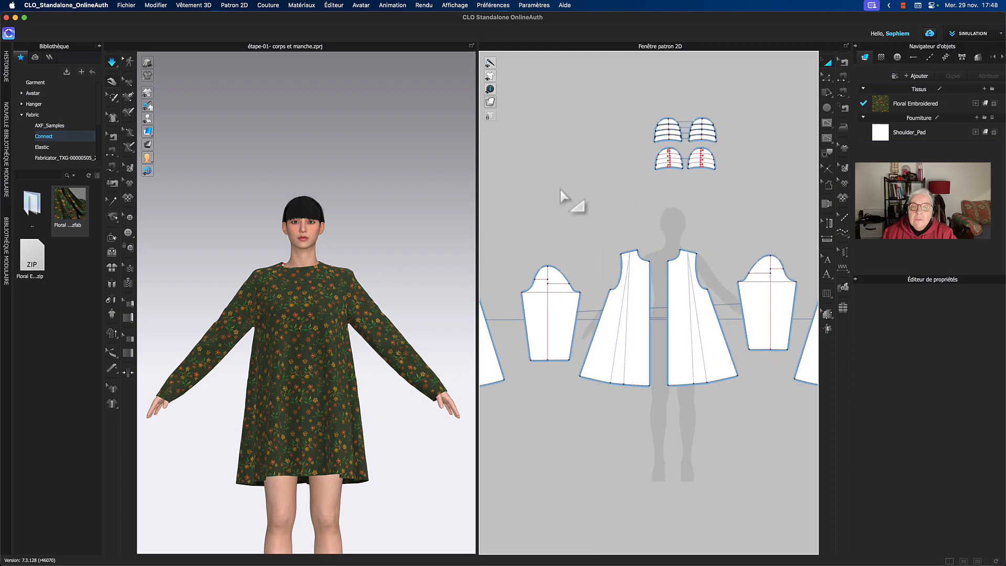
scroll(561, 198, down, 2)
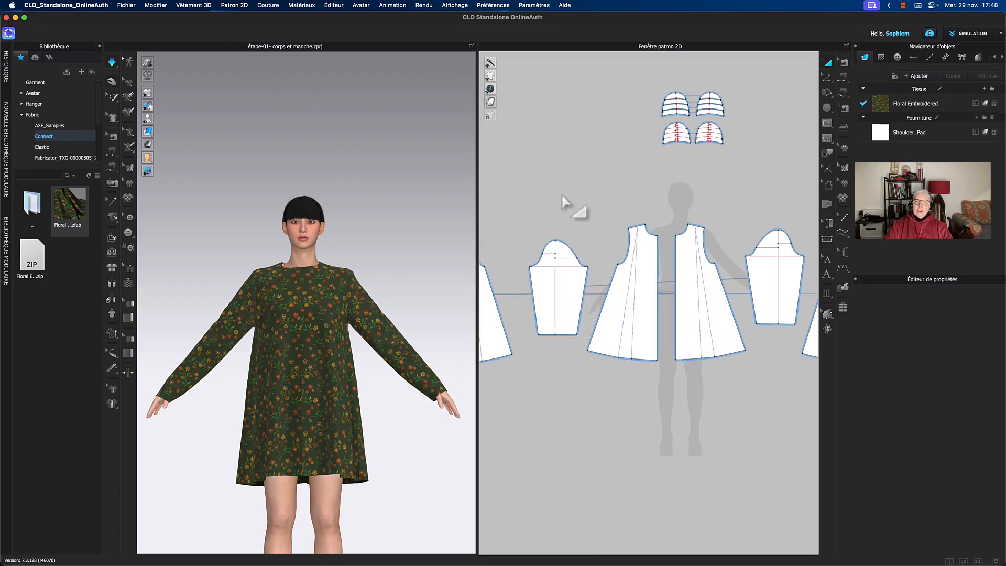
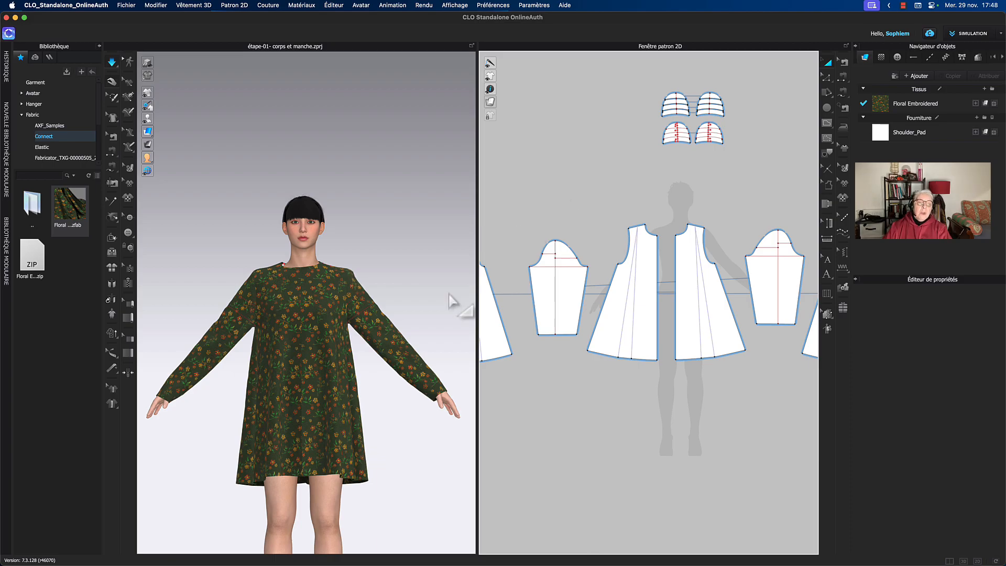
Examine the two front panels on the dress, the full avatar from the front and the complete pattern layout
click(272, 270)
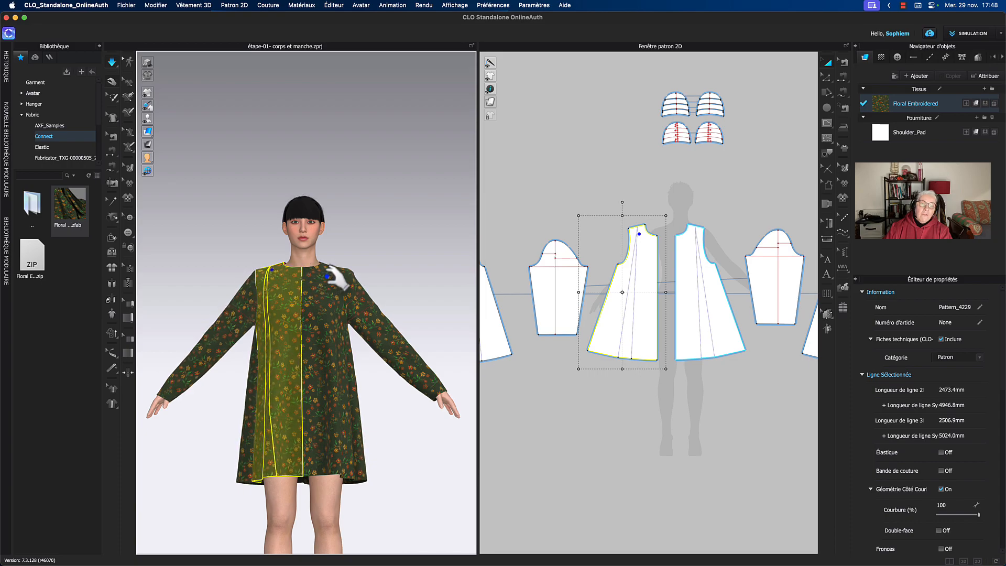
click(322, 283)
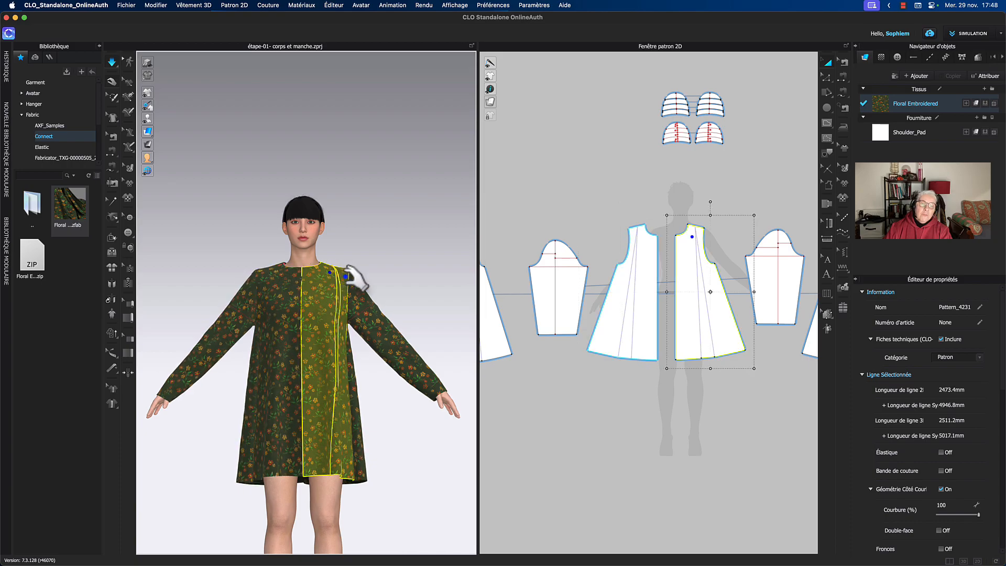
click(397, 253)
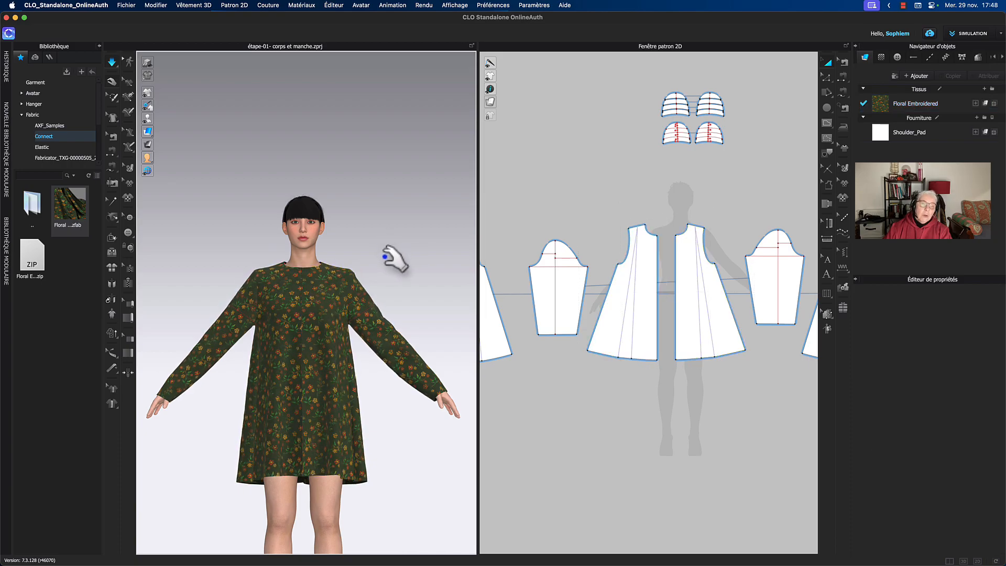
right_click(411, 251)
click(420, 255)
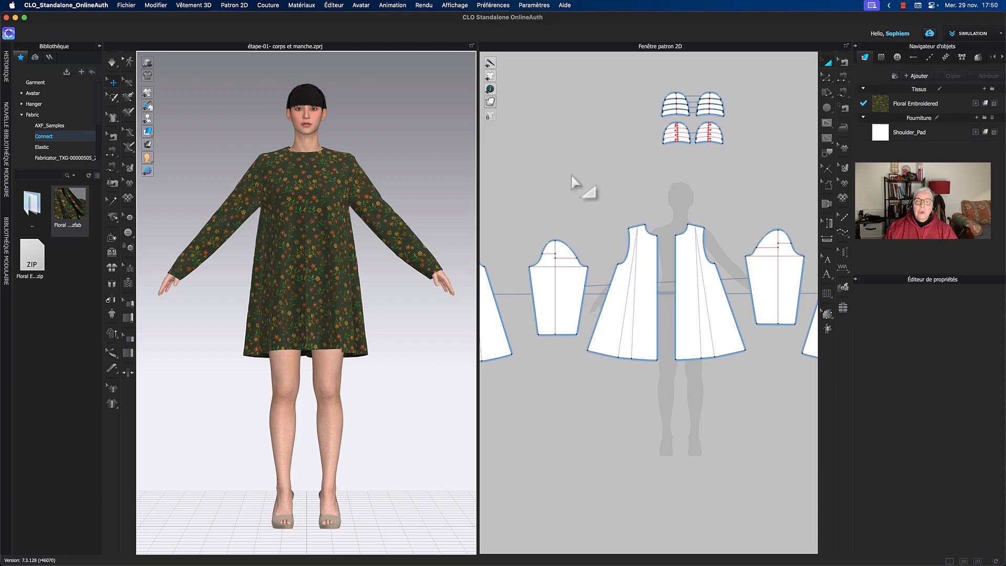
scroll(579, 188, down, 3)
middle_drag(586, 189, 581, 192)
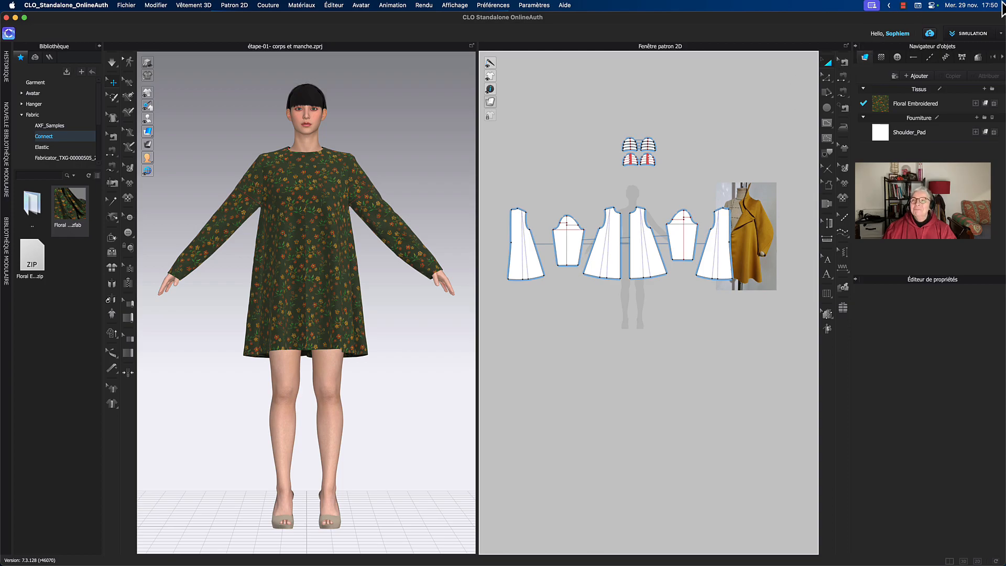
click(903, 6)
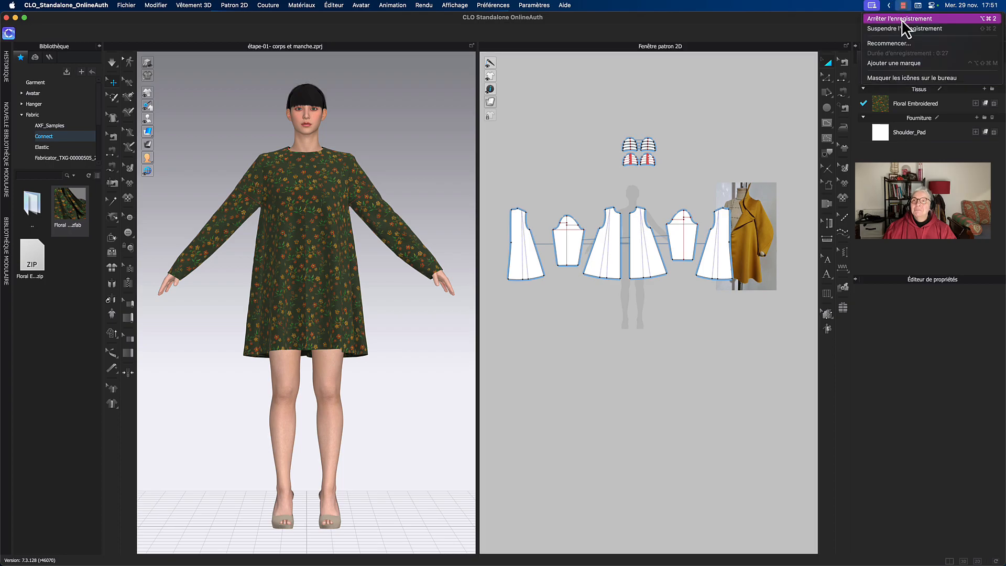
click(901, 19)
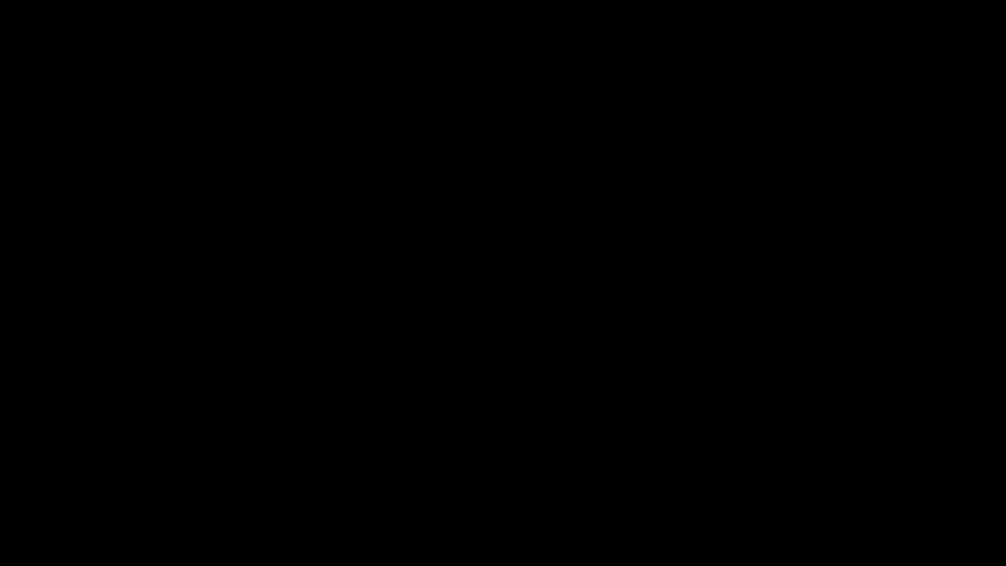